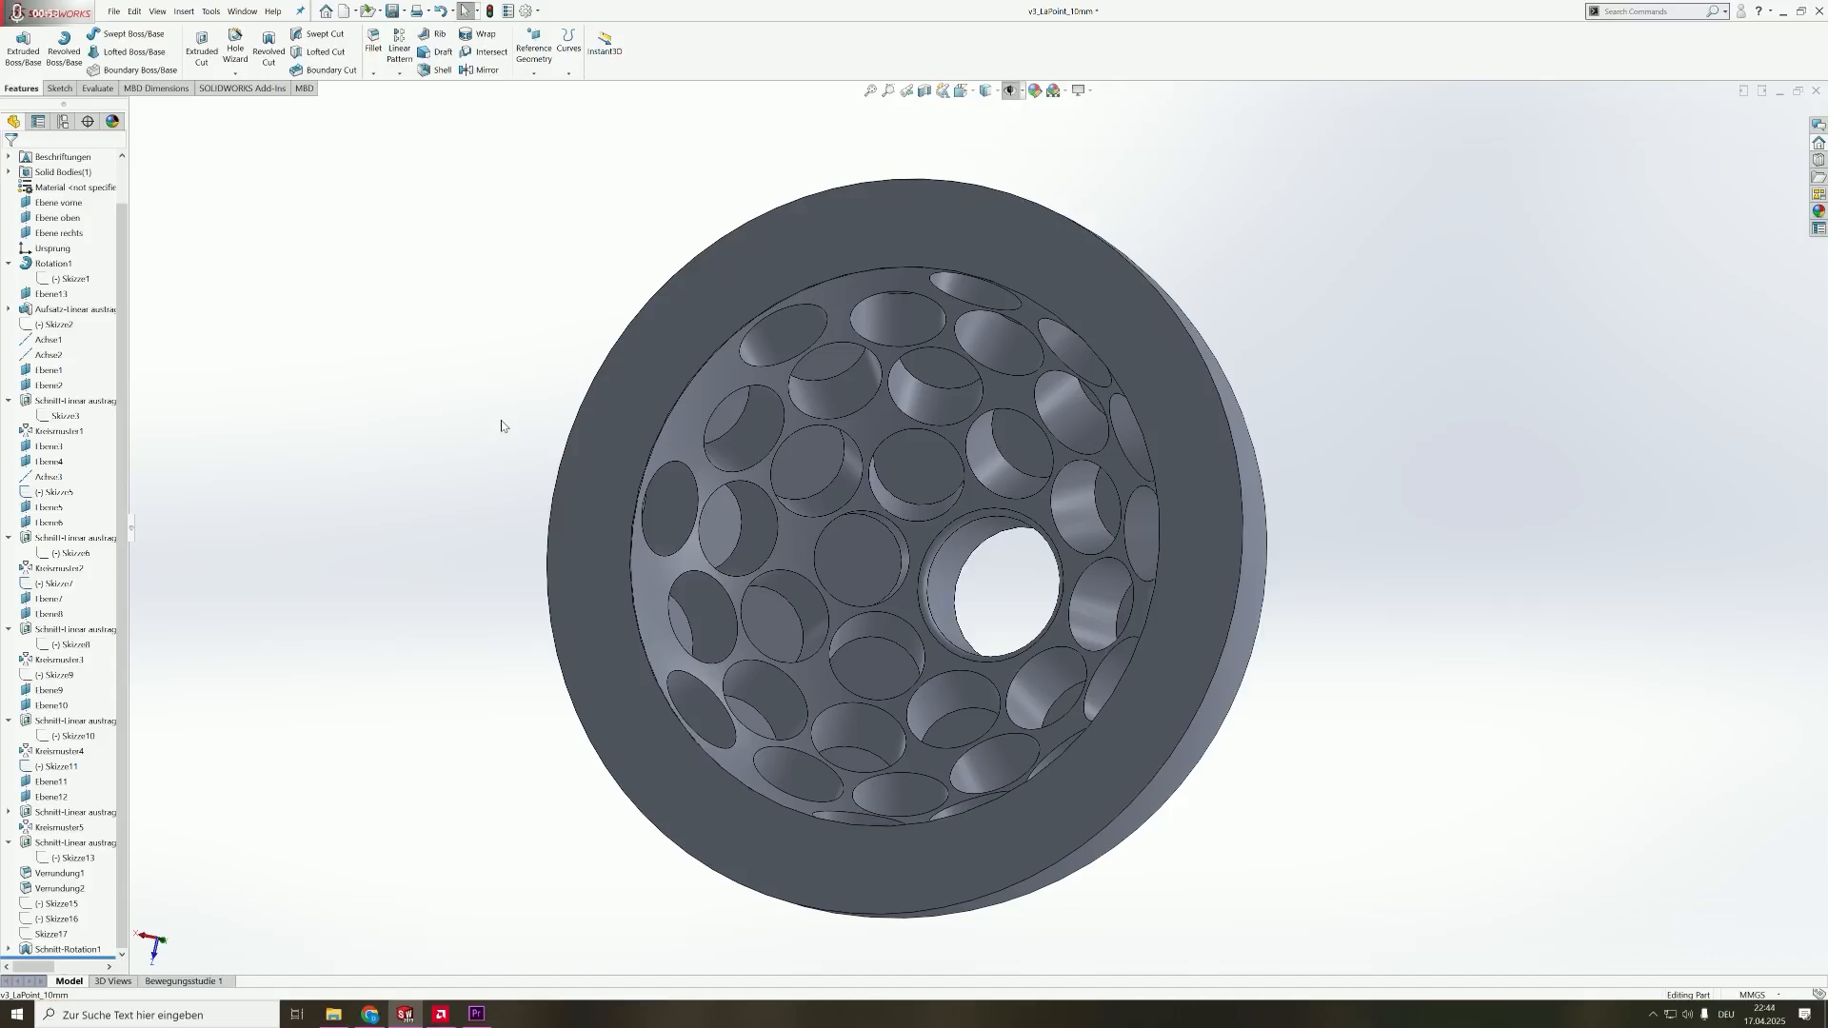
# - Roll the feature history back to just below Skizze1, leaving only the base revolve Rotation1 active
pyautogui.moveTo(502, 426)
pyautogui.mouseDown(button='middle')
pyautogui.moveTo(599, 403)
pyautogui.moveTo(608, 384)
pyautogui.moveTo(499, 436)
pyautogui.mouseUp(button='middle')
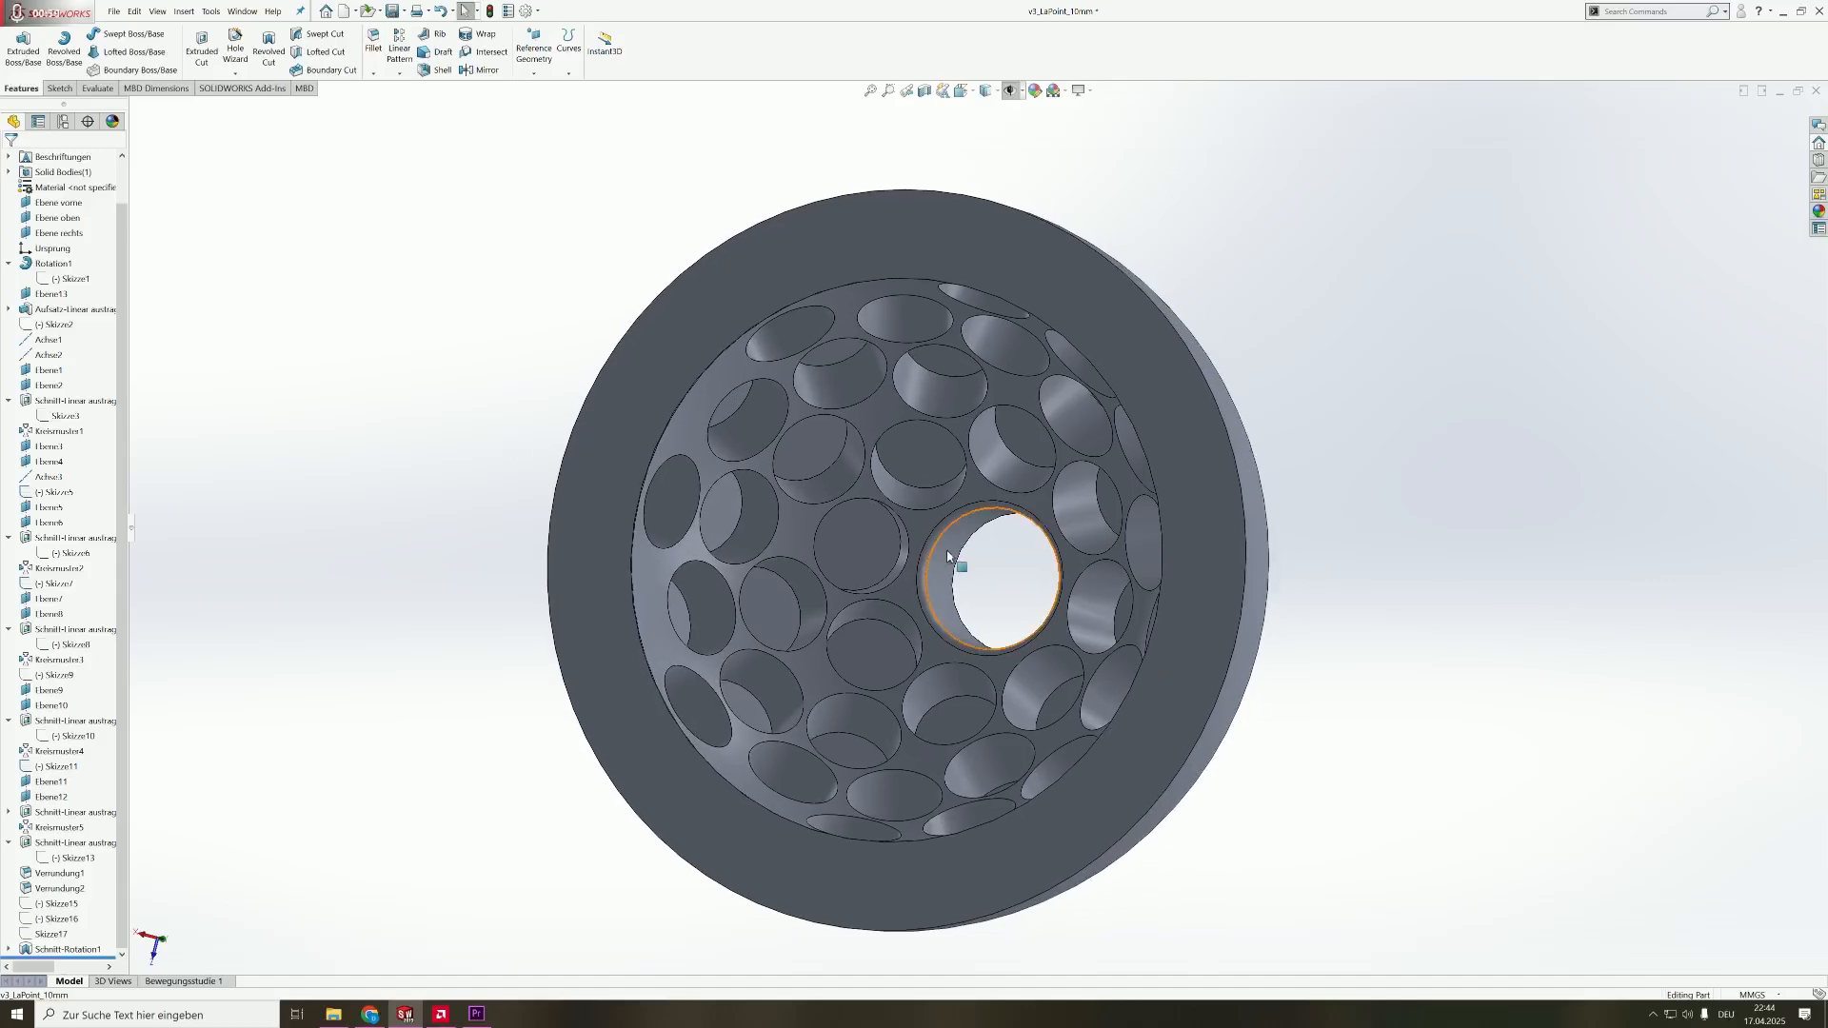
pyautogui.moveTo(980, 575); pyautogui.dragTo(1000, 457, button='middle')
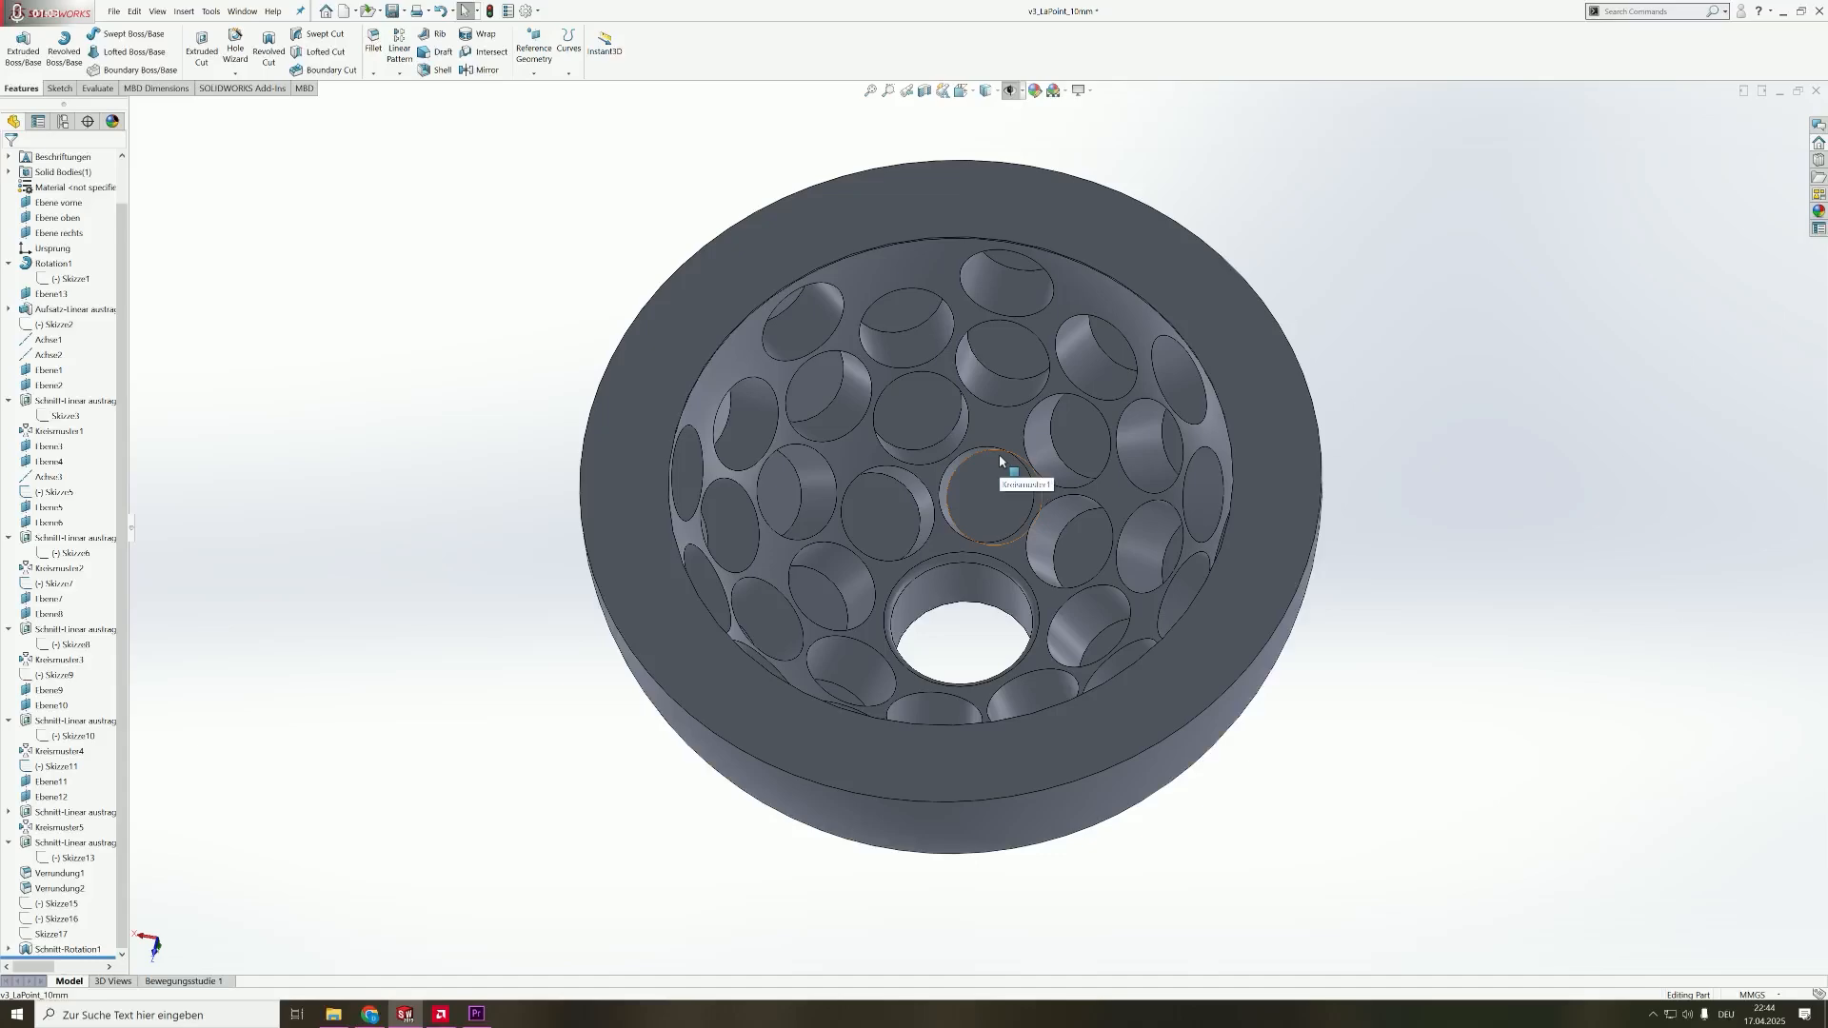
pyautogui.moveTo(1155, 413); pyautogui.dragTo(1290, 476, button='middle')
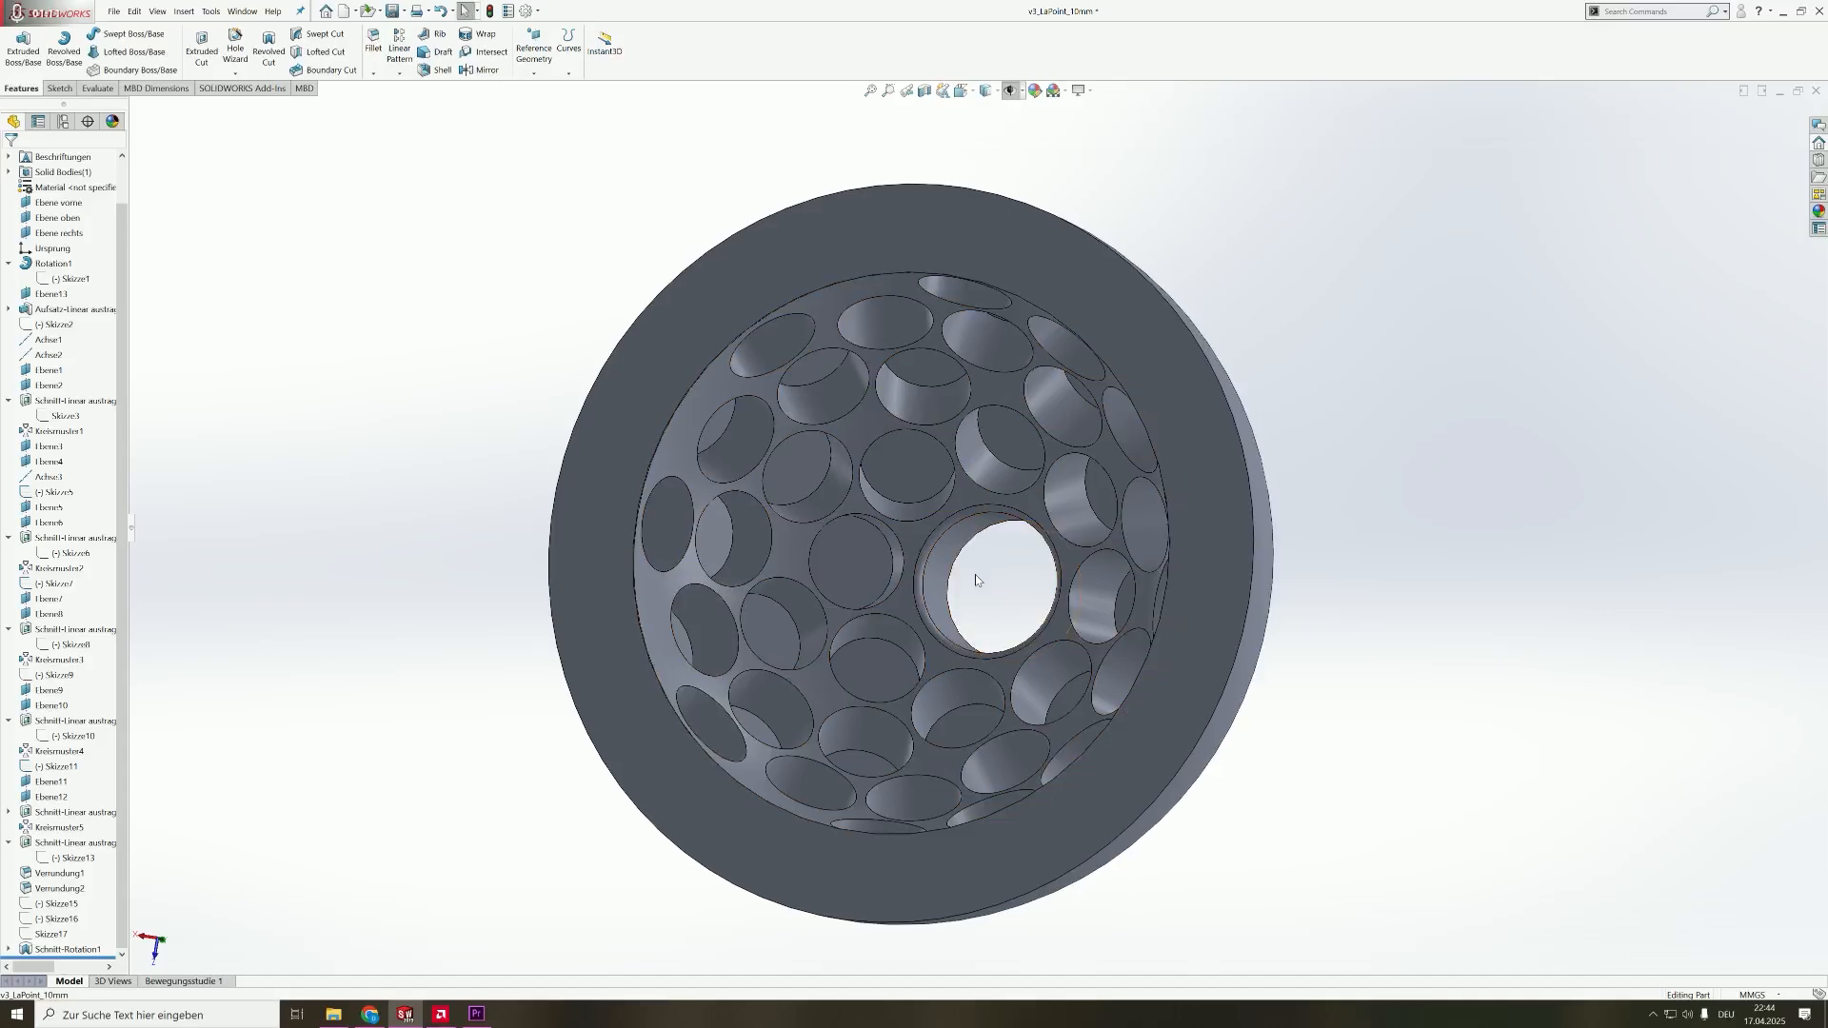
pyautogui.moveTo(975, 574); pyautogui.dragTo(1002, 505, button='middle')
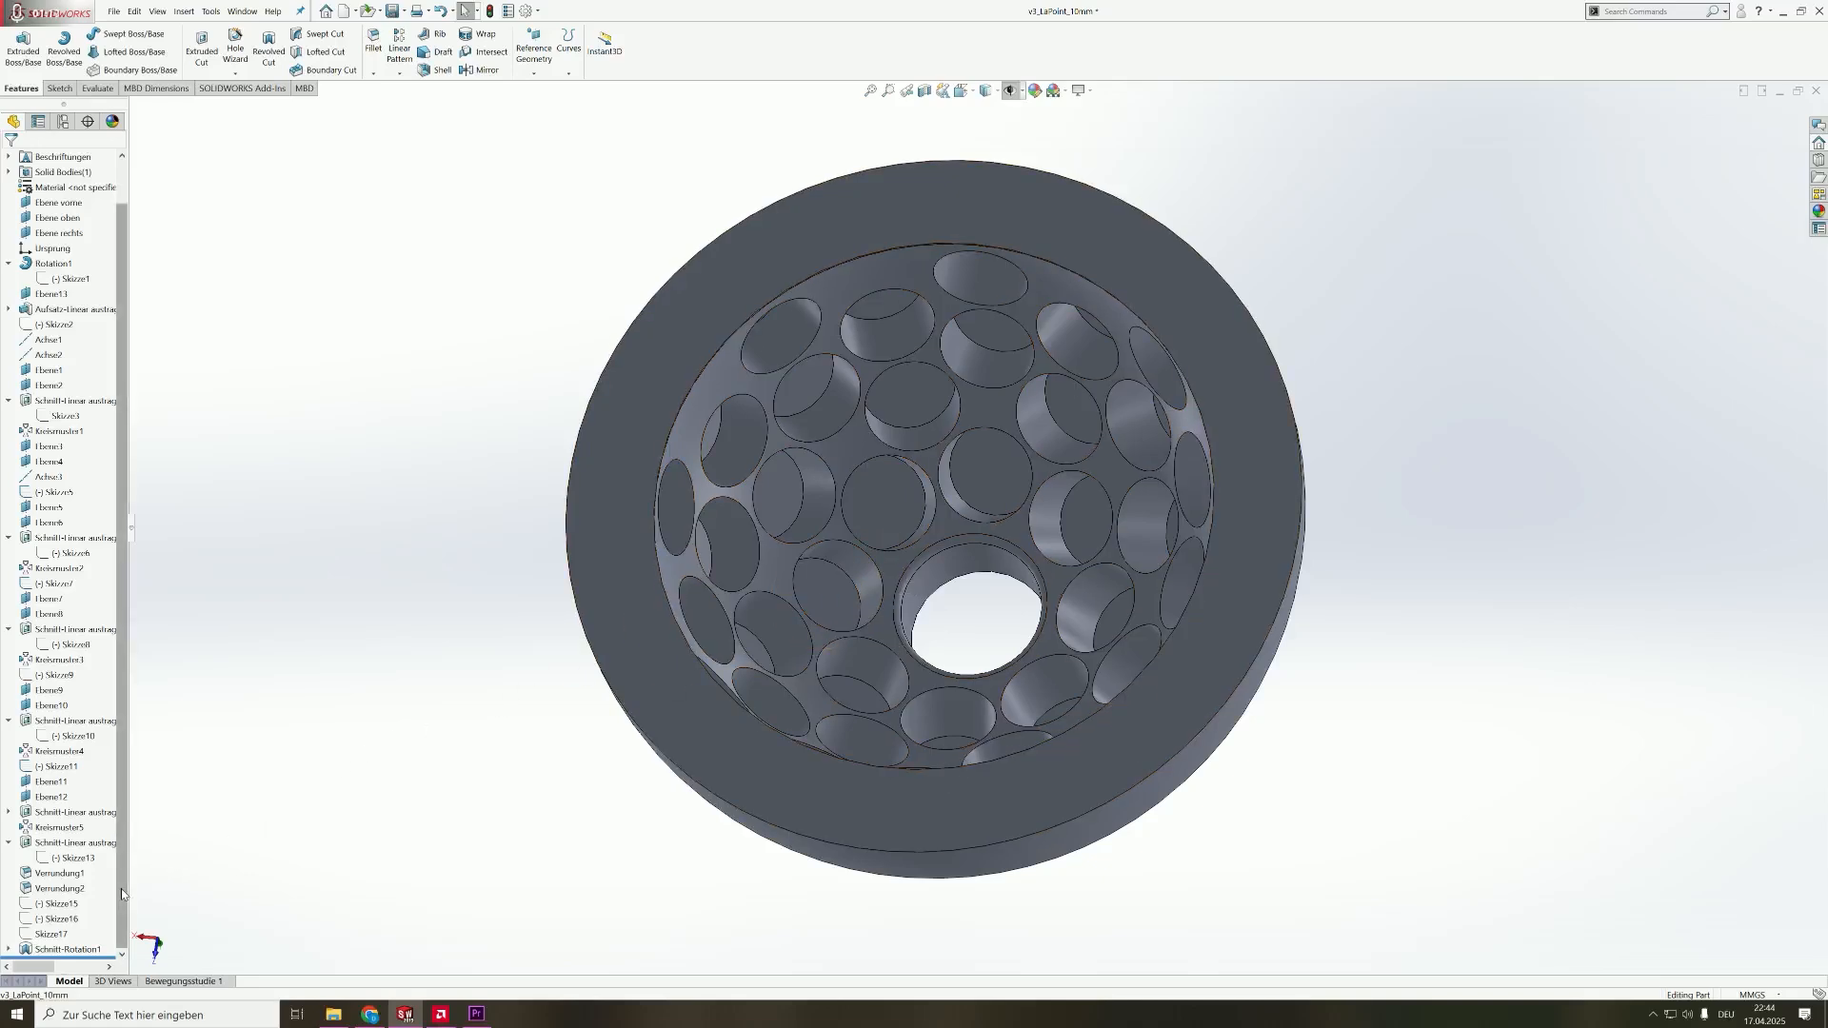
pyautogui.moveTo(93, 954); pyautogui.dragTo(93, 285)
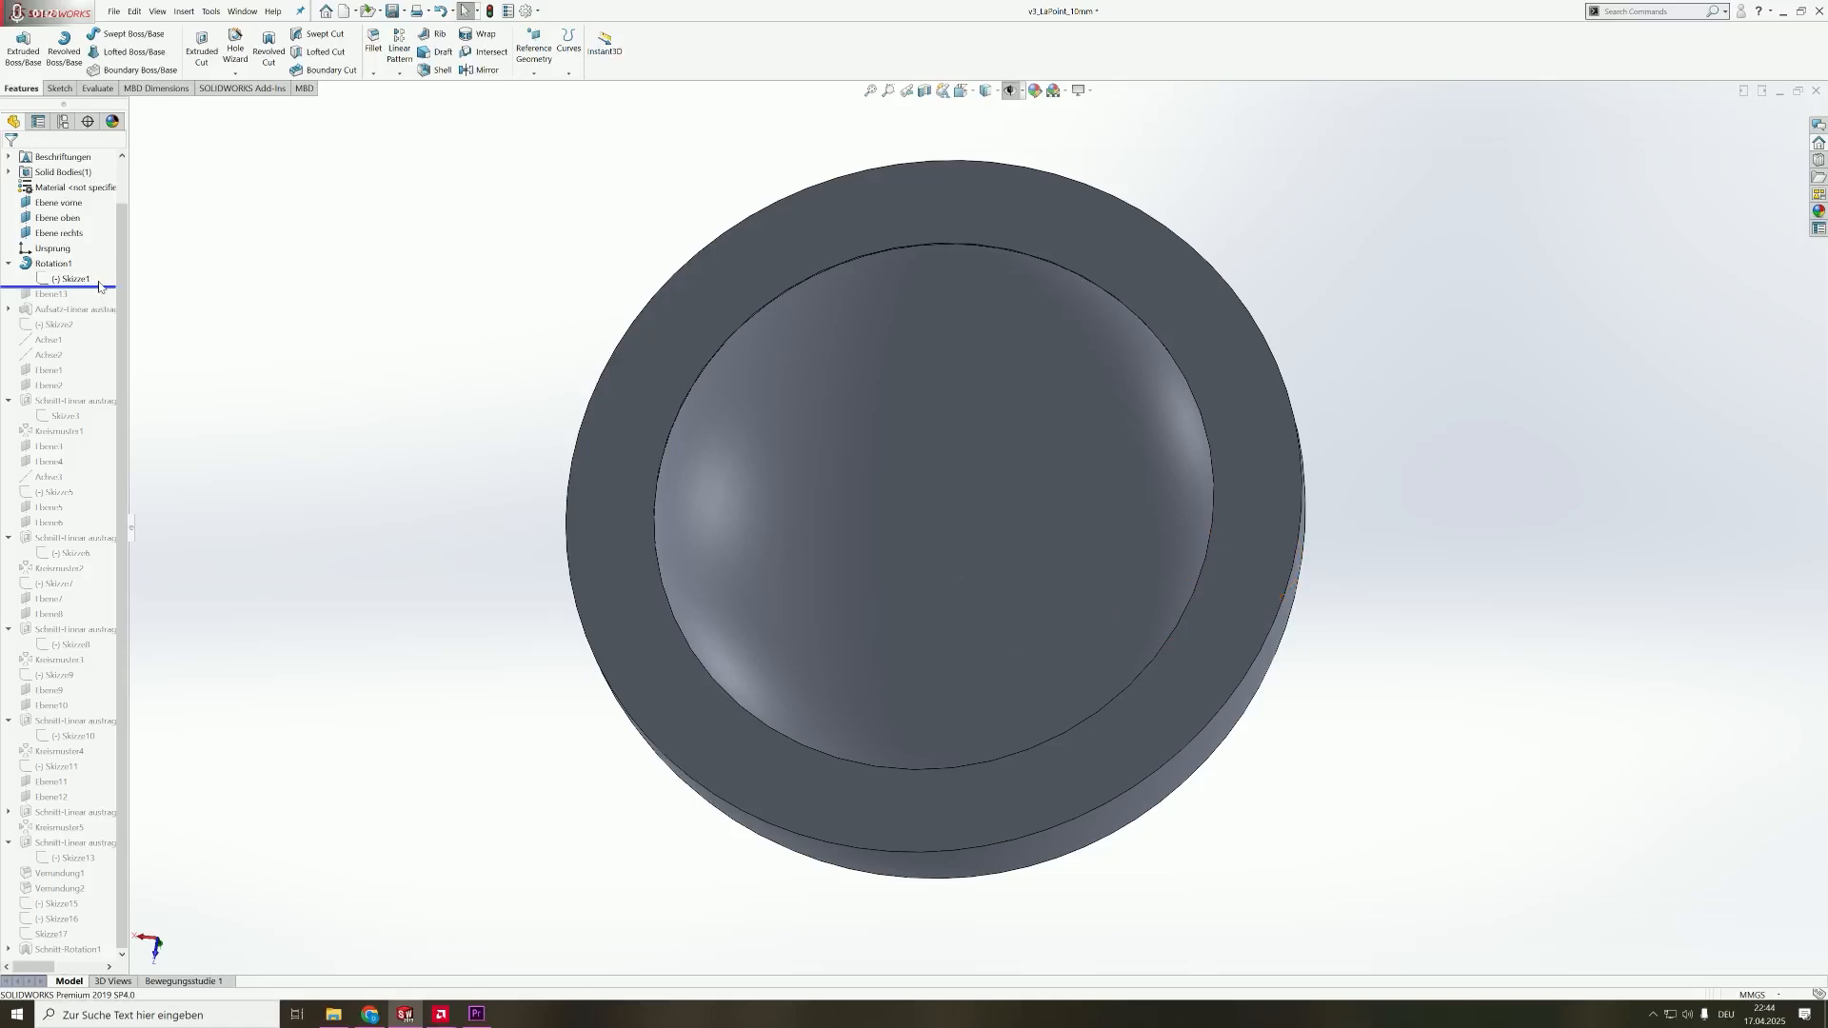
# - Highlight Skizze1, the profile sketch of Rotation1, and examine how it sits in the hemispherical bowl
pyautogui.click(80, 279)
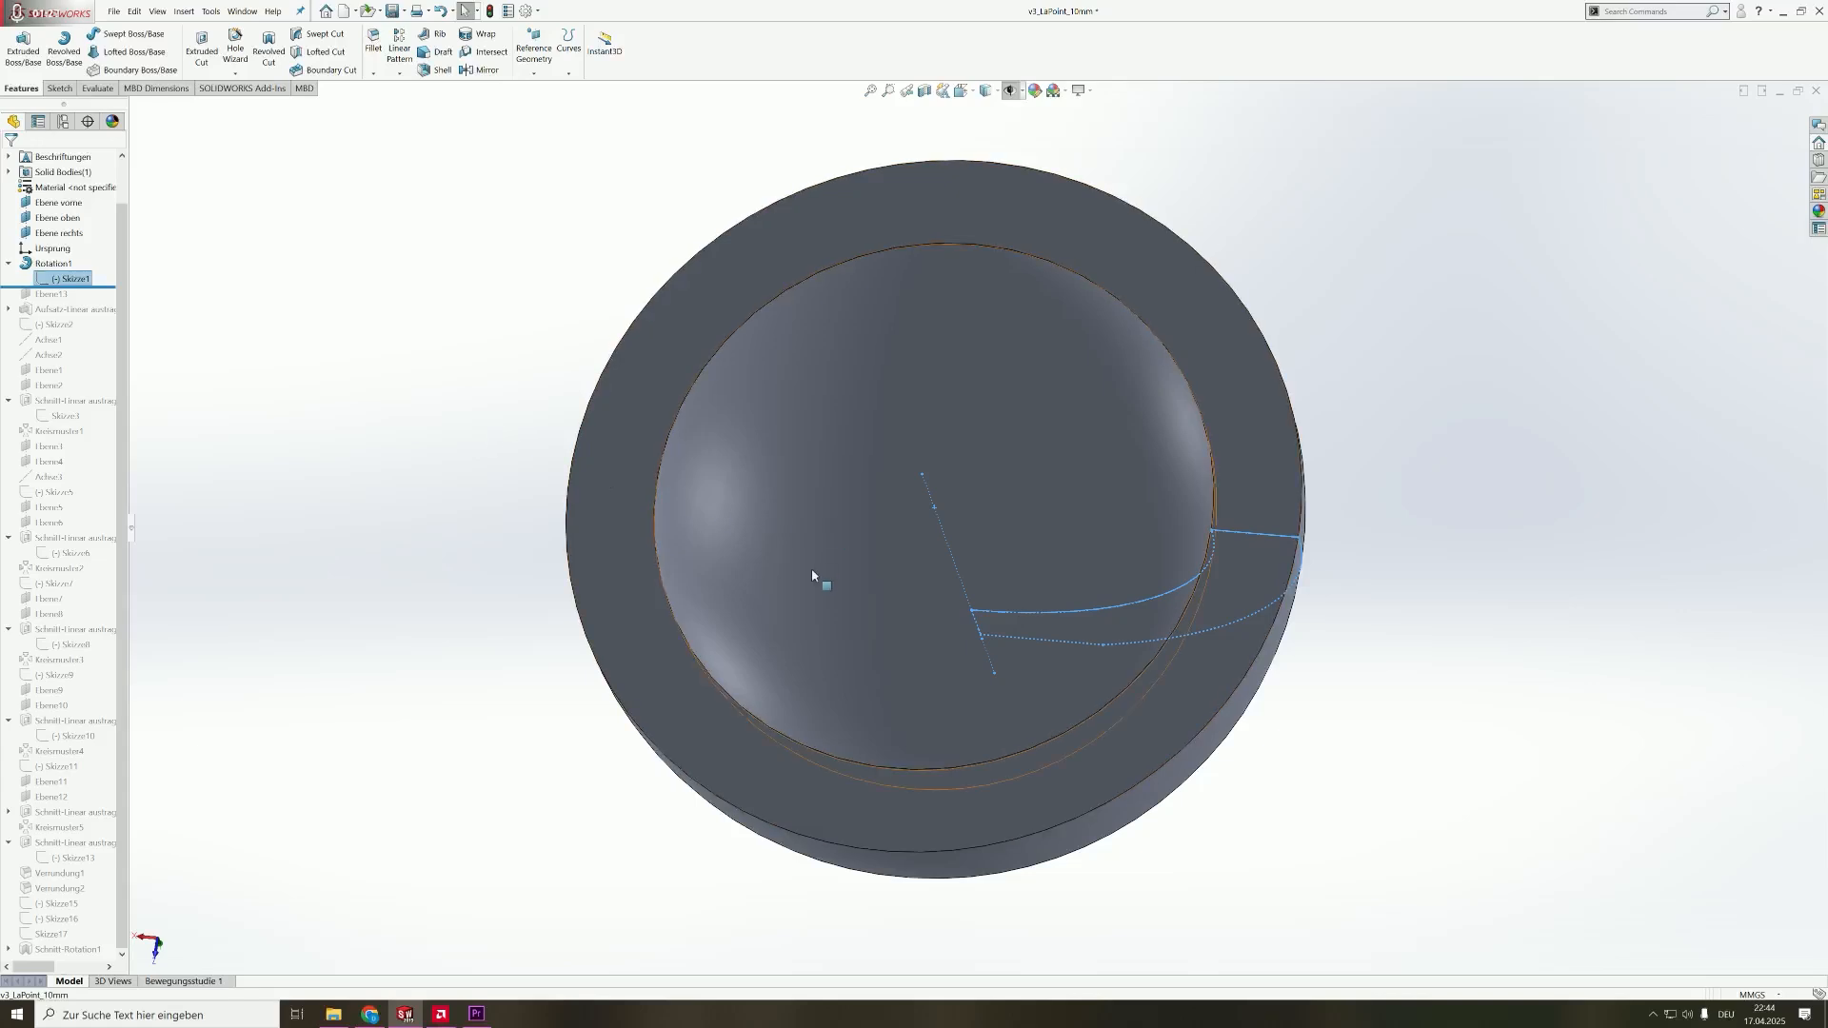
pyautogui.moveTo(812, 575)
pyautogui.mouseDown(button='middle')
pyautogui.moveTo(838, 419)
pyautogui.moveTo(853, 437)
pyautogui.moveTo(832, 518)
pyautogui.moveTo(861, 562)
pyautogui.mouseUp(button='middle')
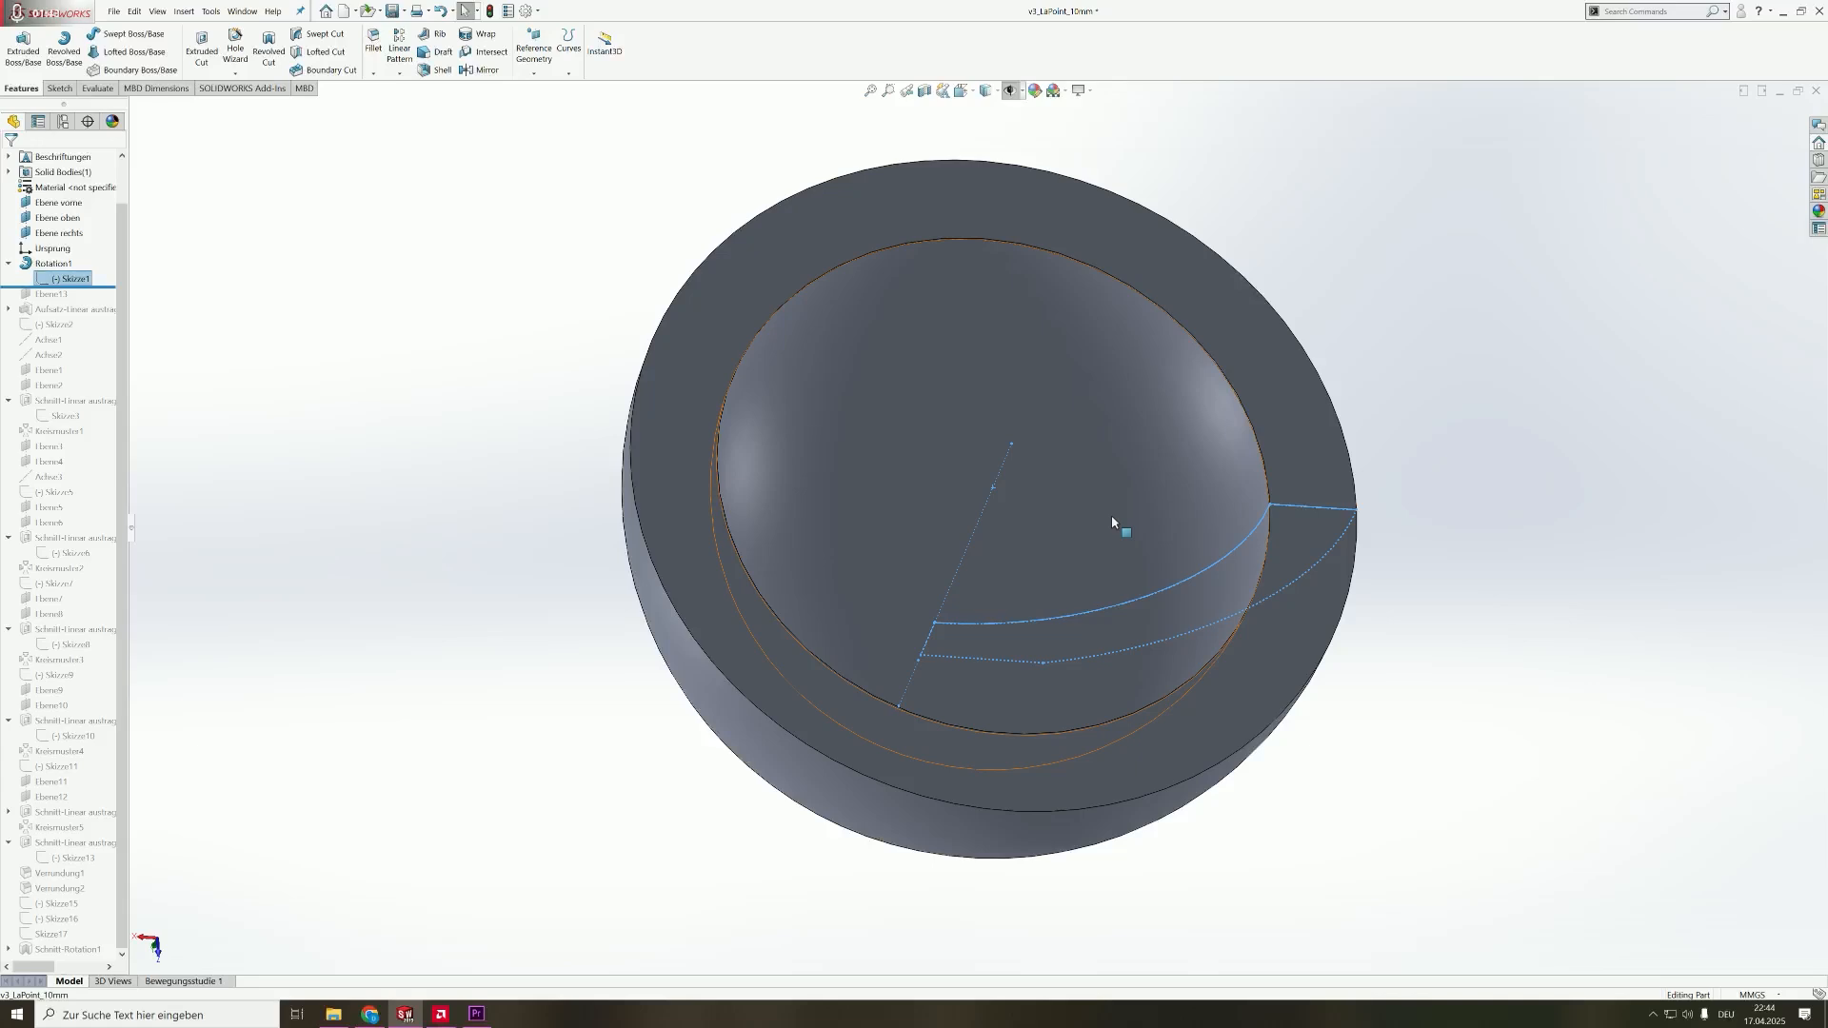
pyautogui.moveTo(1111, 516); pyautogui.dragTo(1111, 524, button='middle')
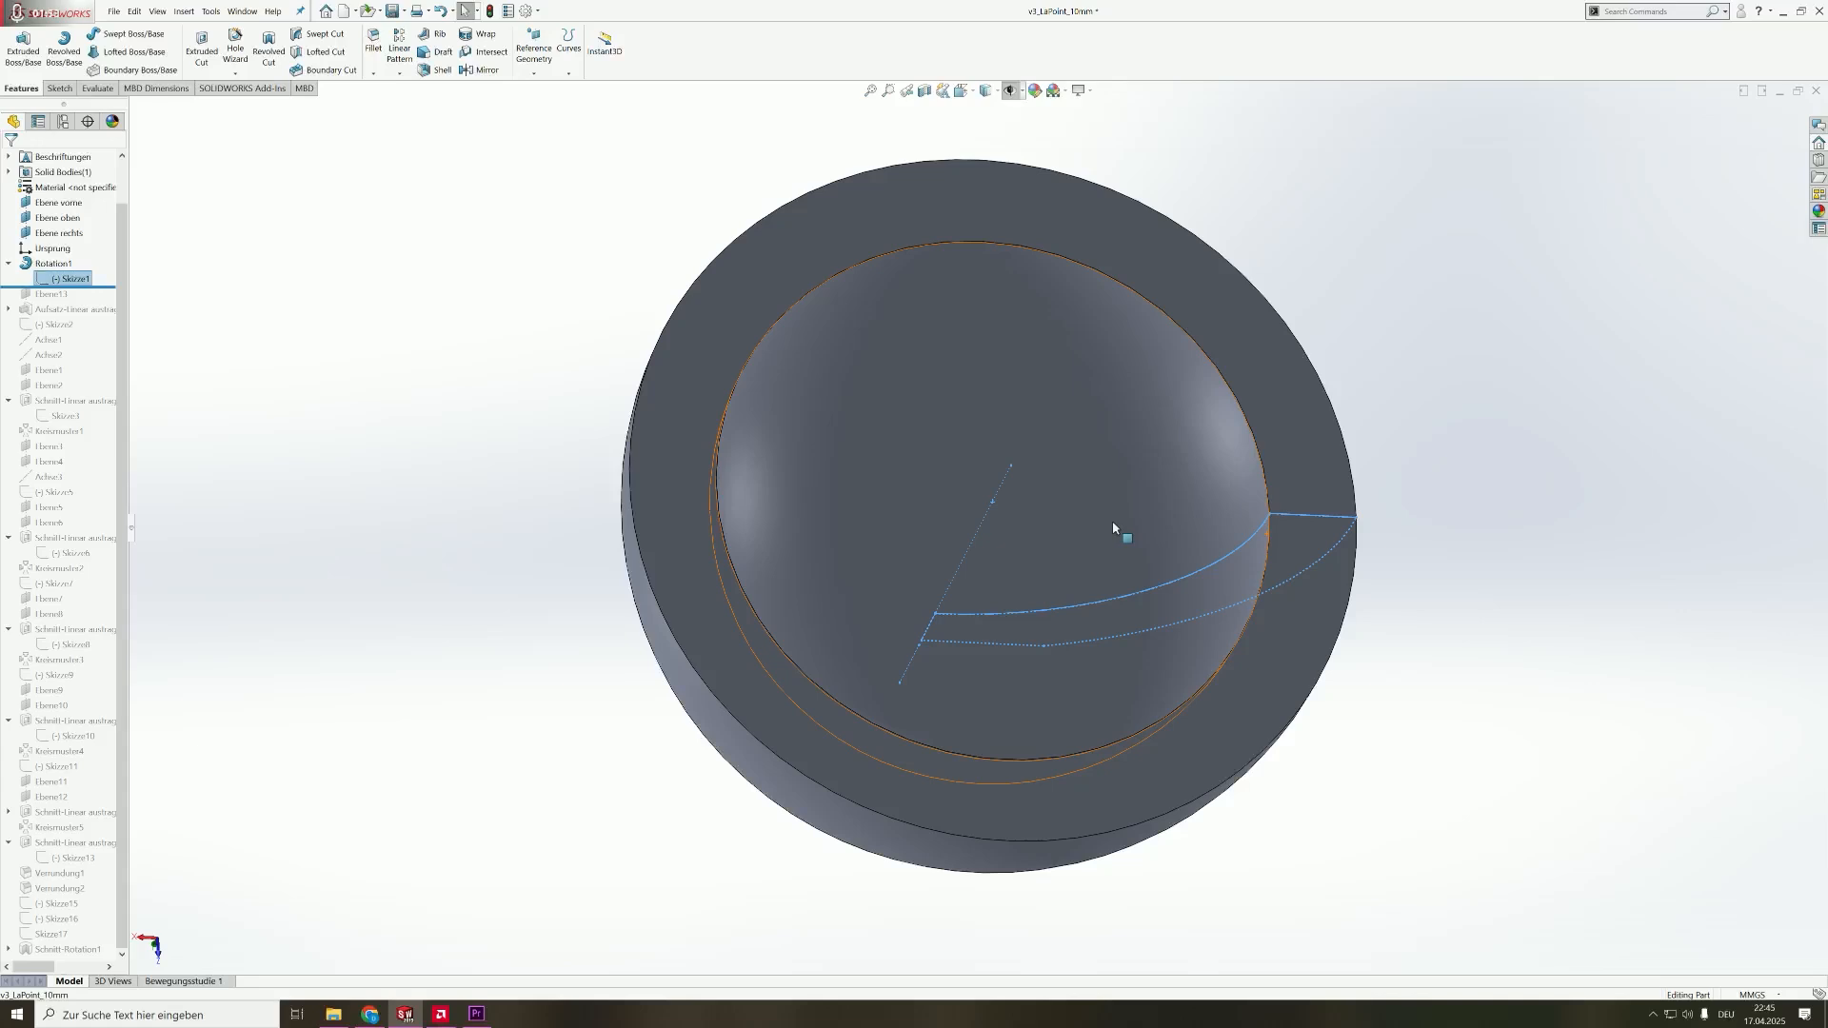
pyautogui.moveTo(1113, 522); pyautogui.dragTo(1098, 494, button='middle')
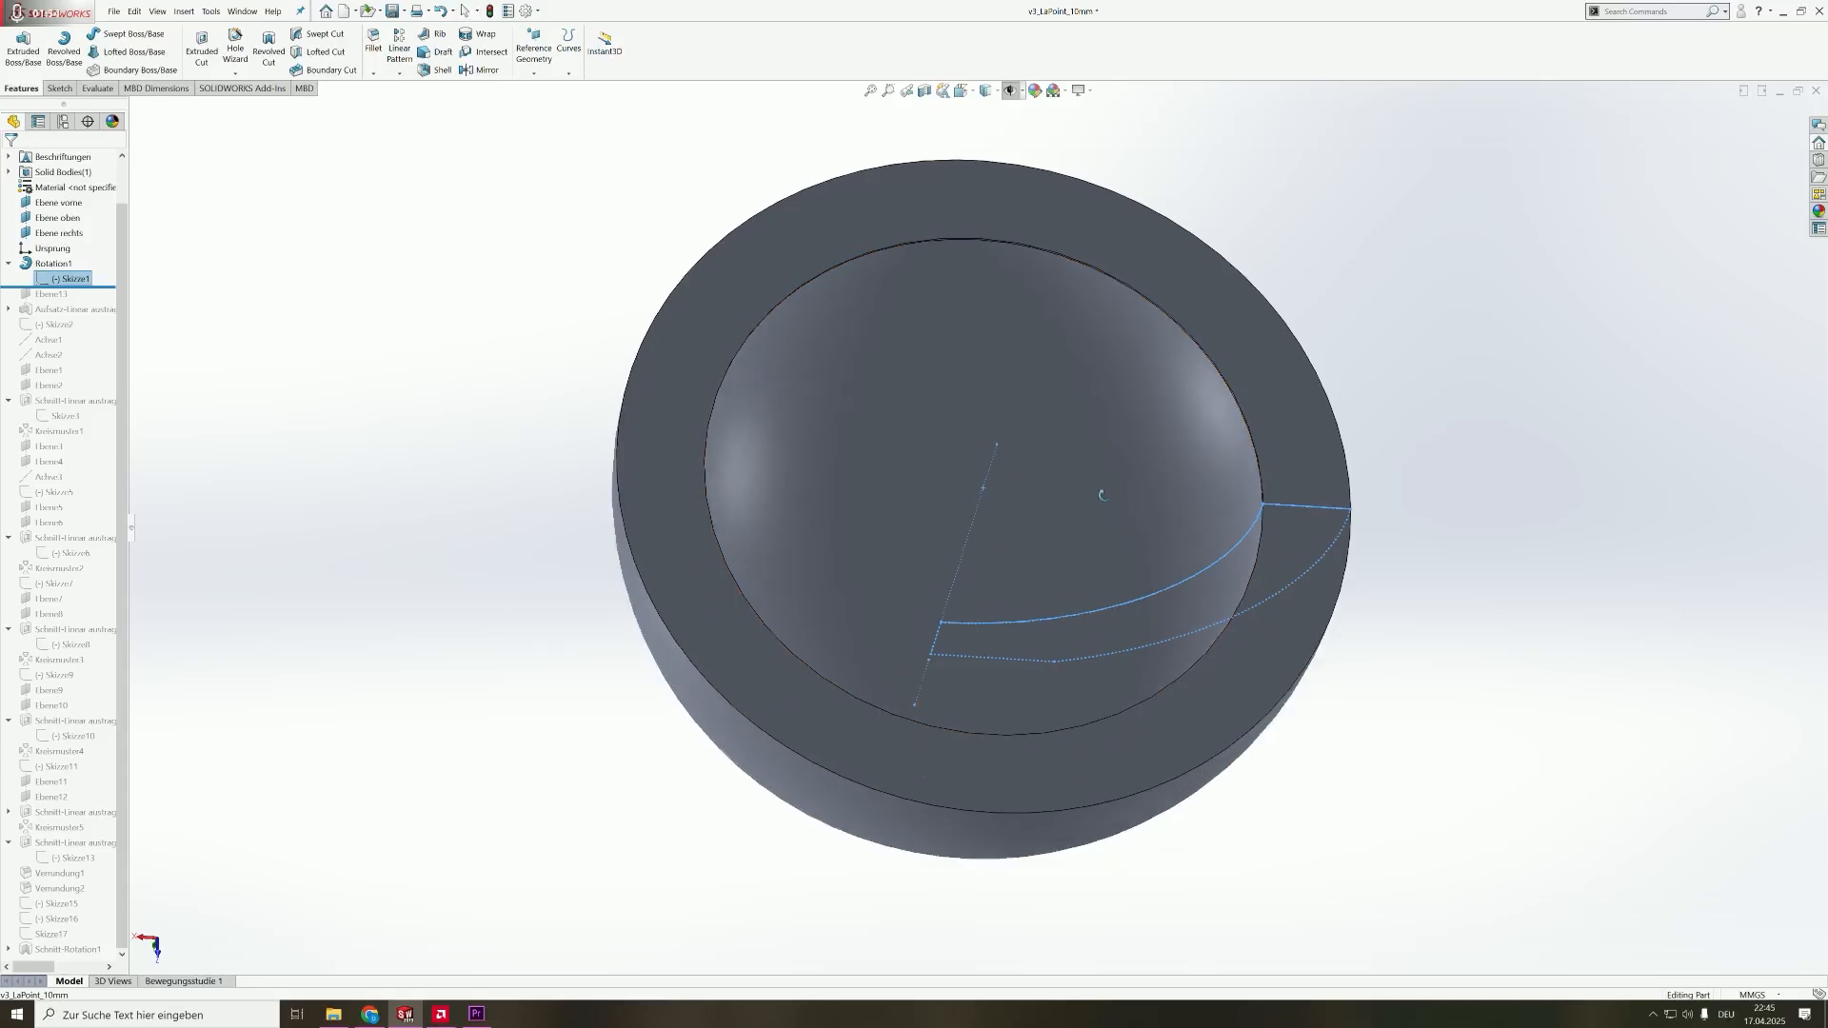
# - Open Skizze1 for editing, inspect the radii of its inner and outer arcs, and exit the sketch
pyautogui.rightClick(55, 278)
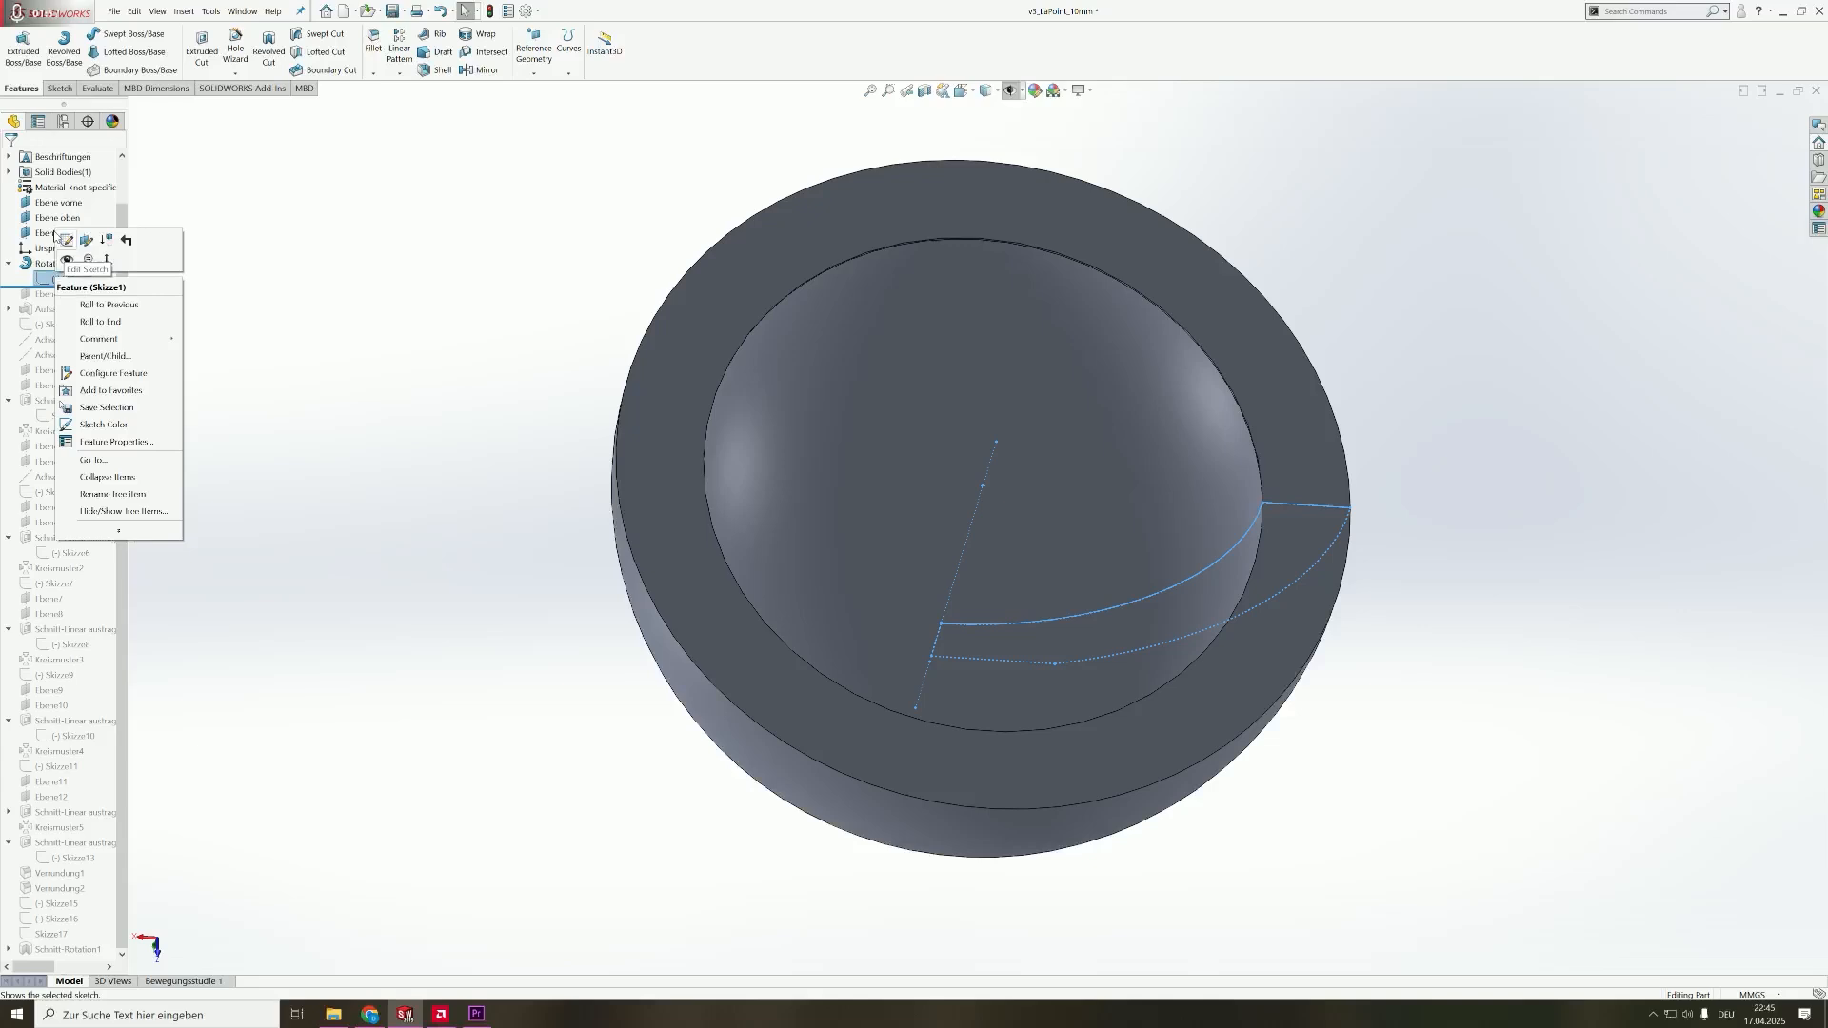
pyautogui.click(63, 245)
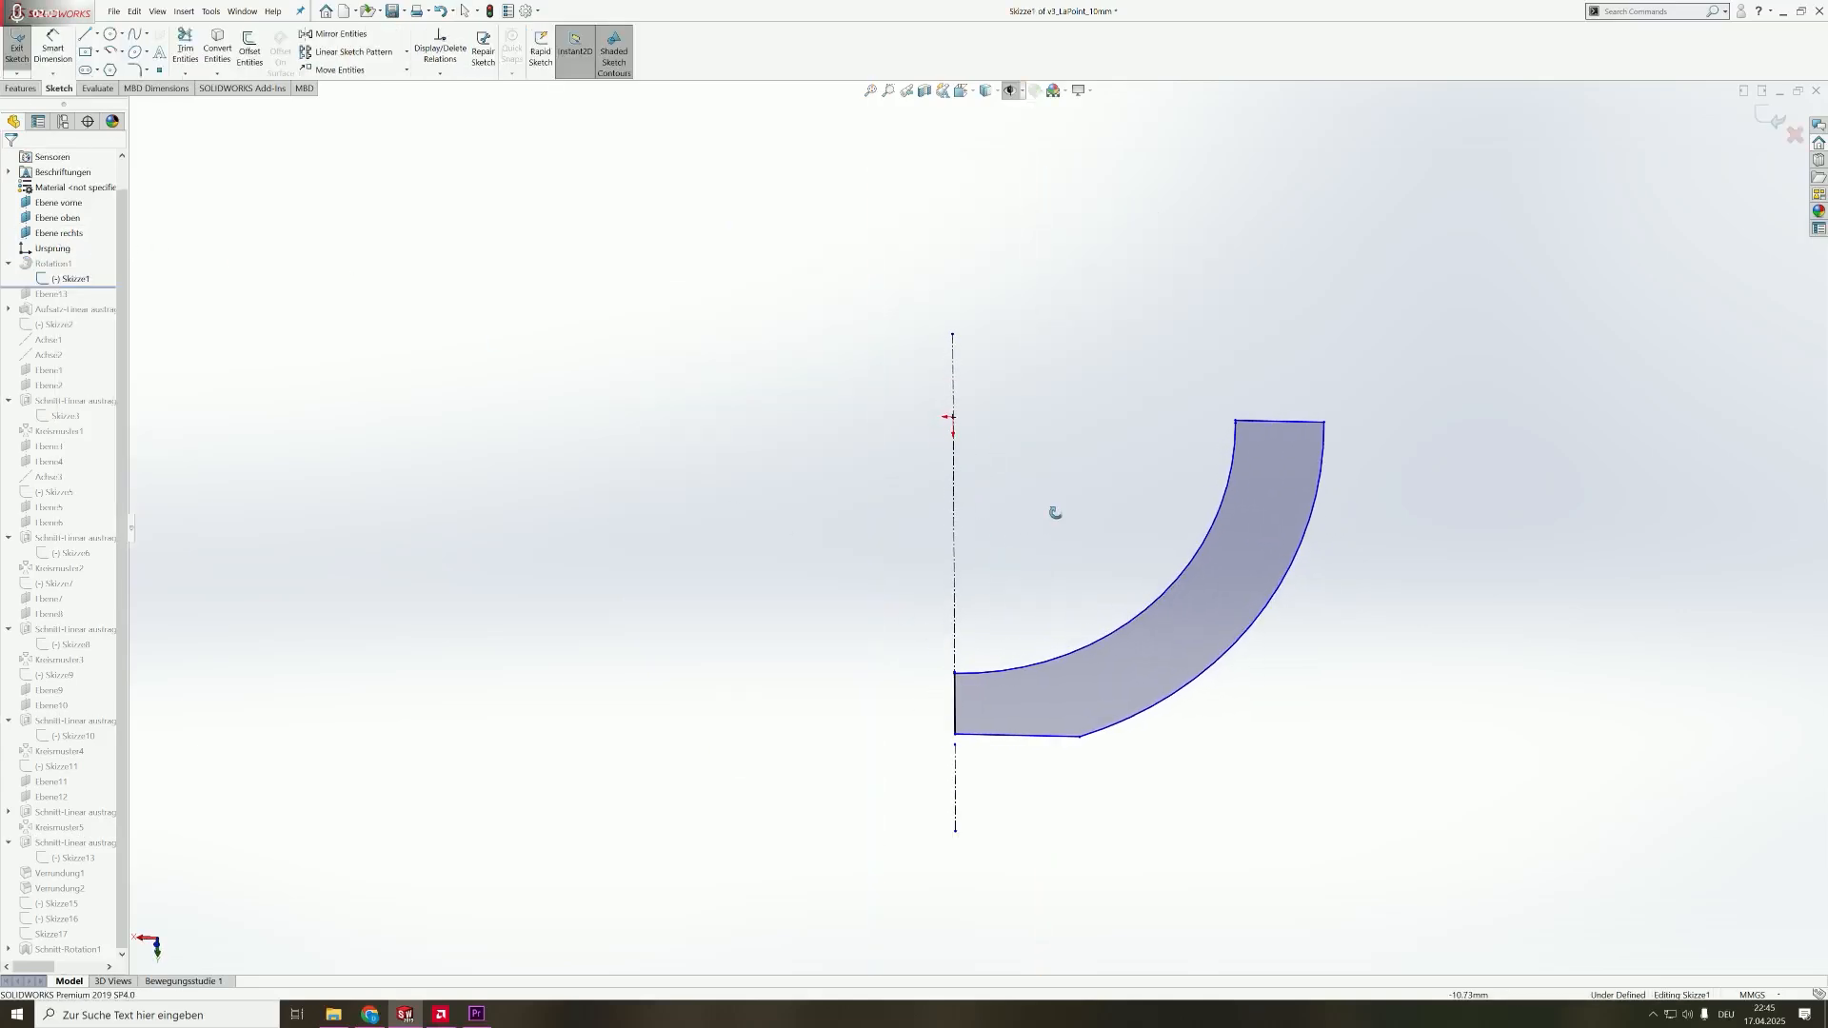
pyautogui.moveTo(1053, 515)
pyautogui.mouseDown(button='middle')
pyautogui.moveTo(1061, 457)
pyautogui.moveTo(1118, 510)
pyautogui.mouseUp(button='middle')
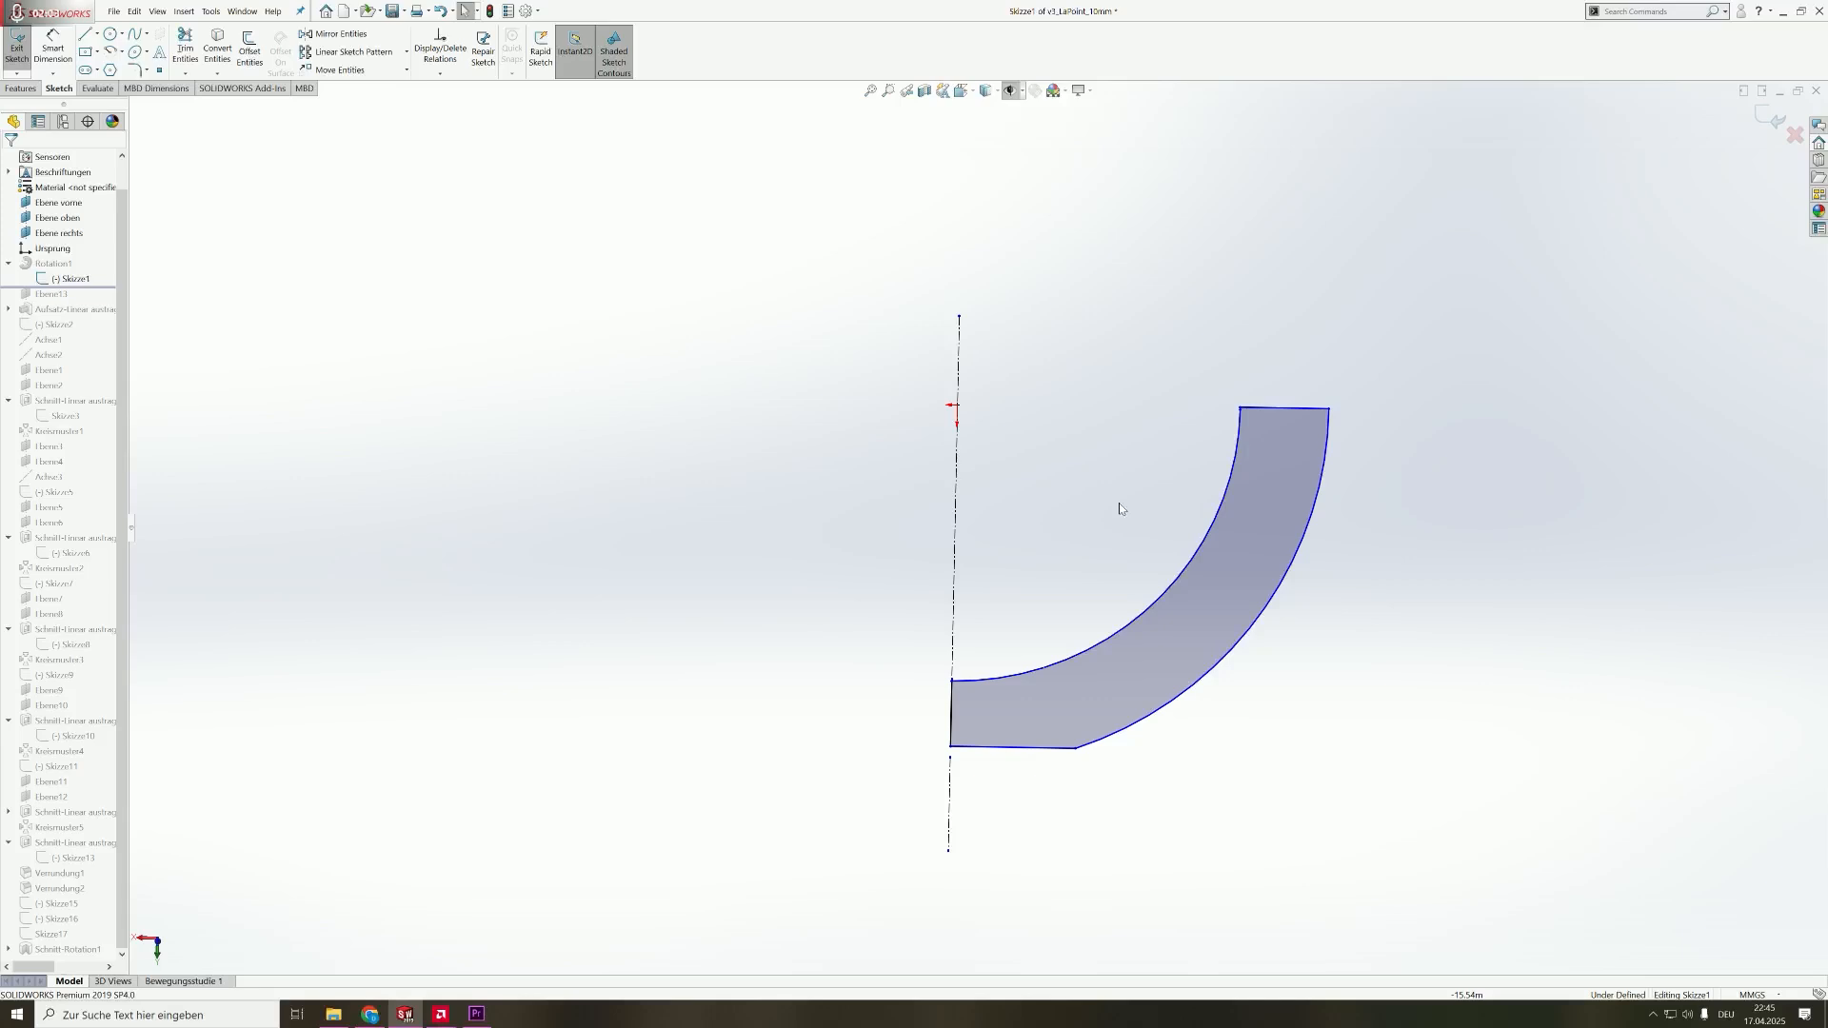
pyautogui.click(1181, 578)
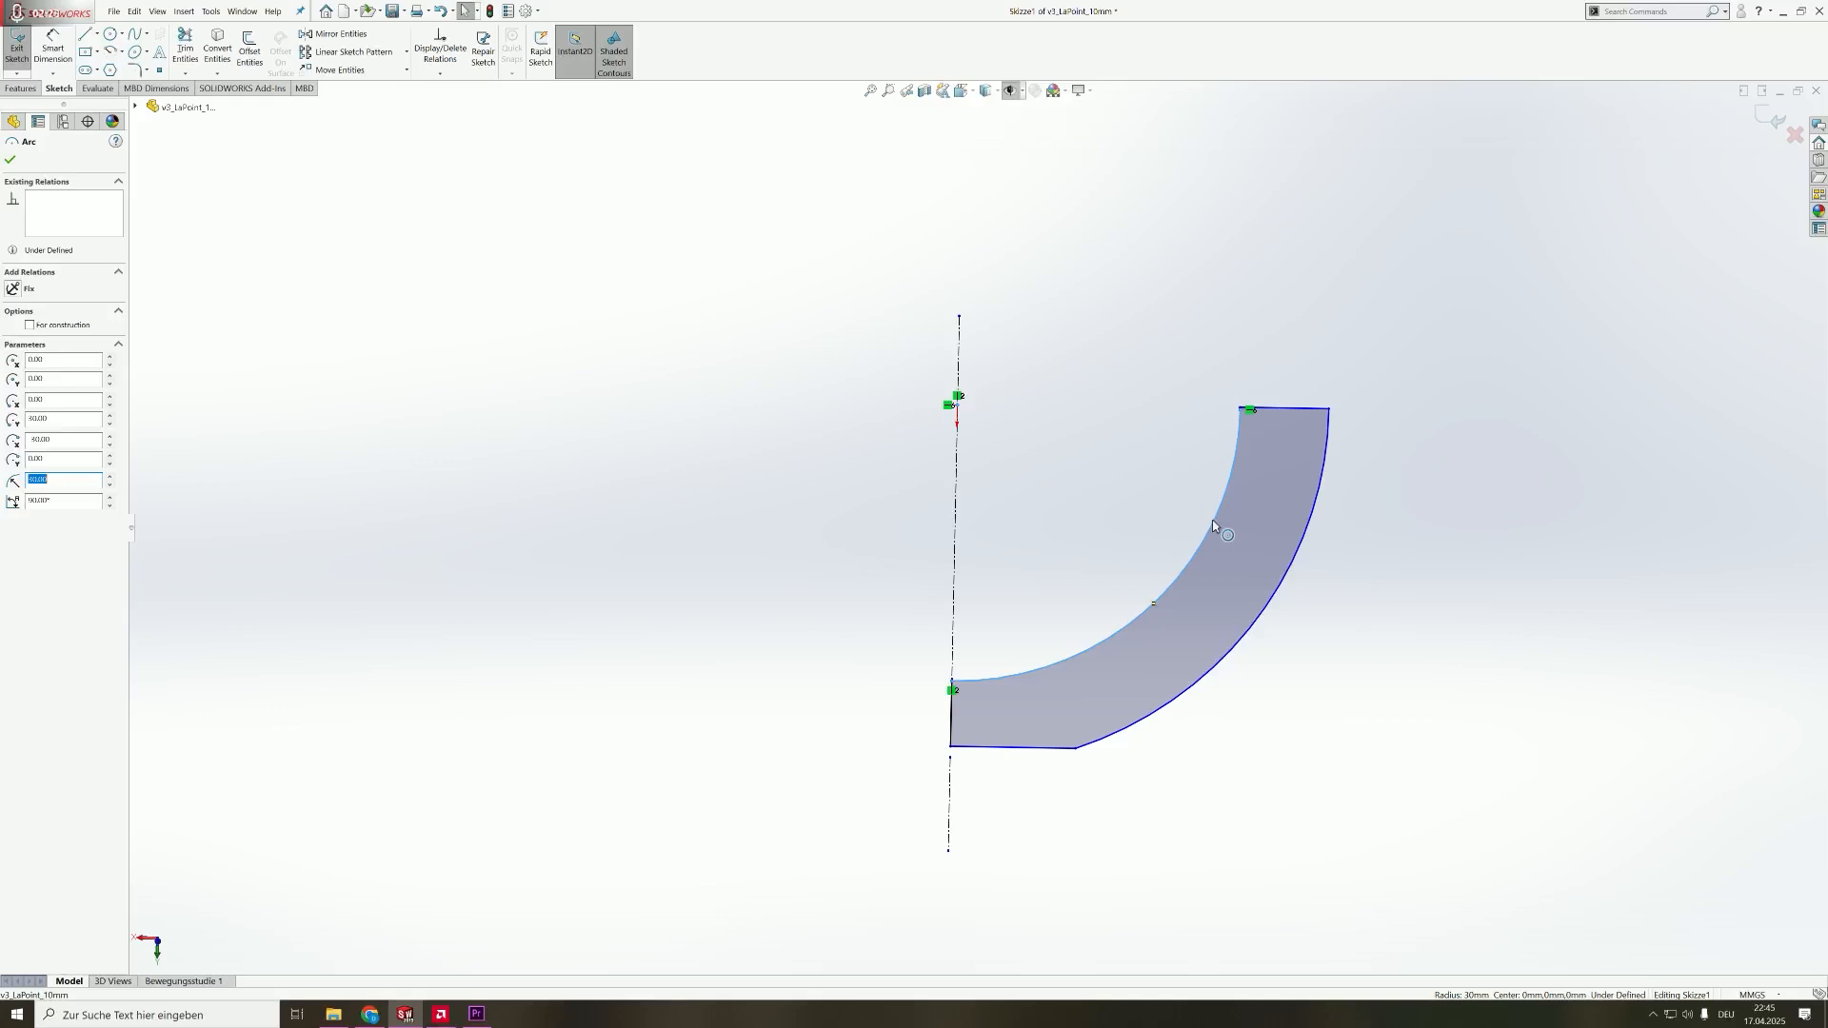
pyautogui.moveTo(1141, 482)
pyautogui.mouseDown(button='middle')
pyautogui.moveTo(1133, 431)
pyautogui.moveTo(1110, 432)
pyautogui.moveTo(1147, 425)
pyautogui.mouseUp(button='middle')
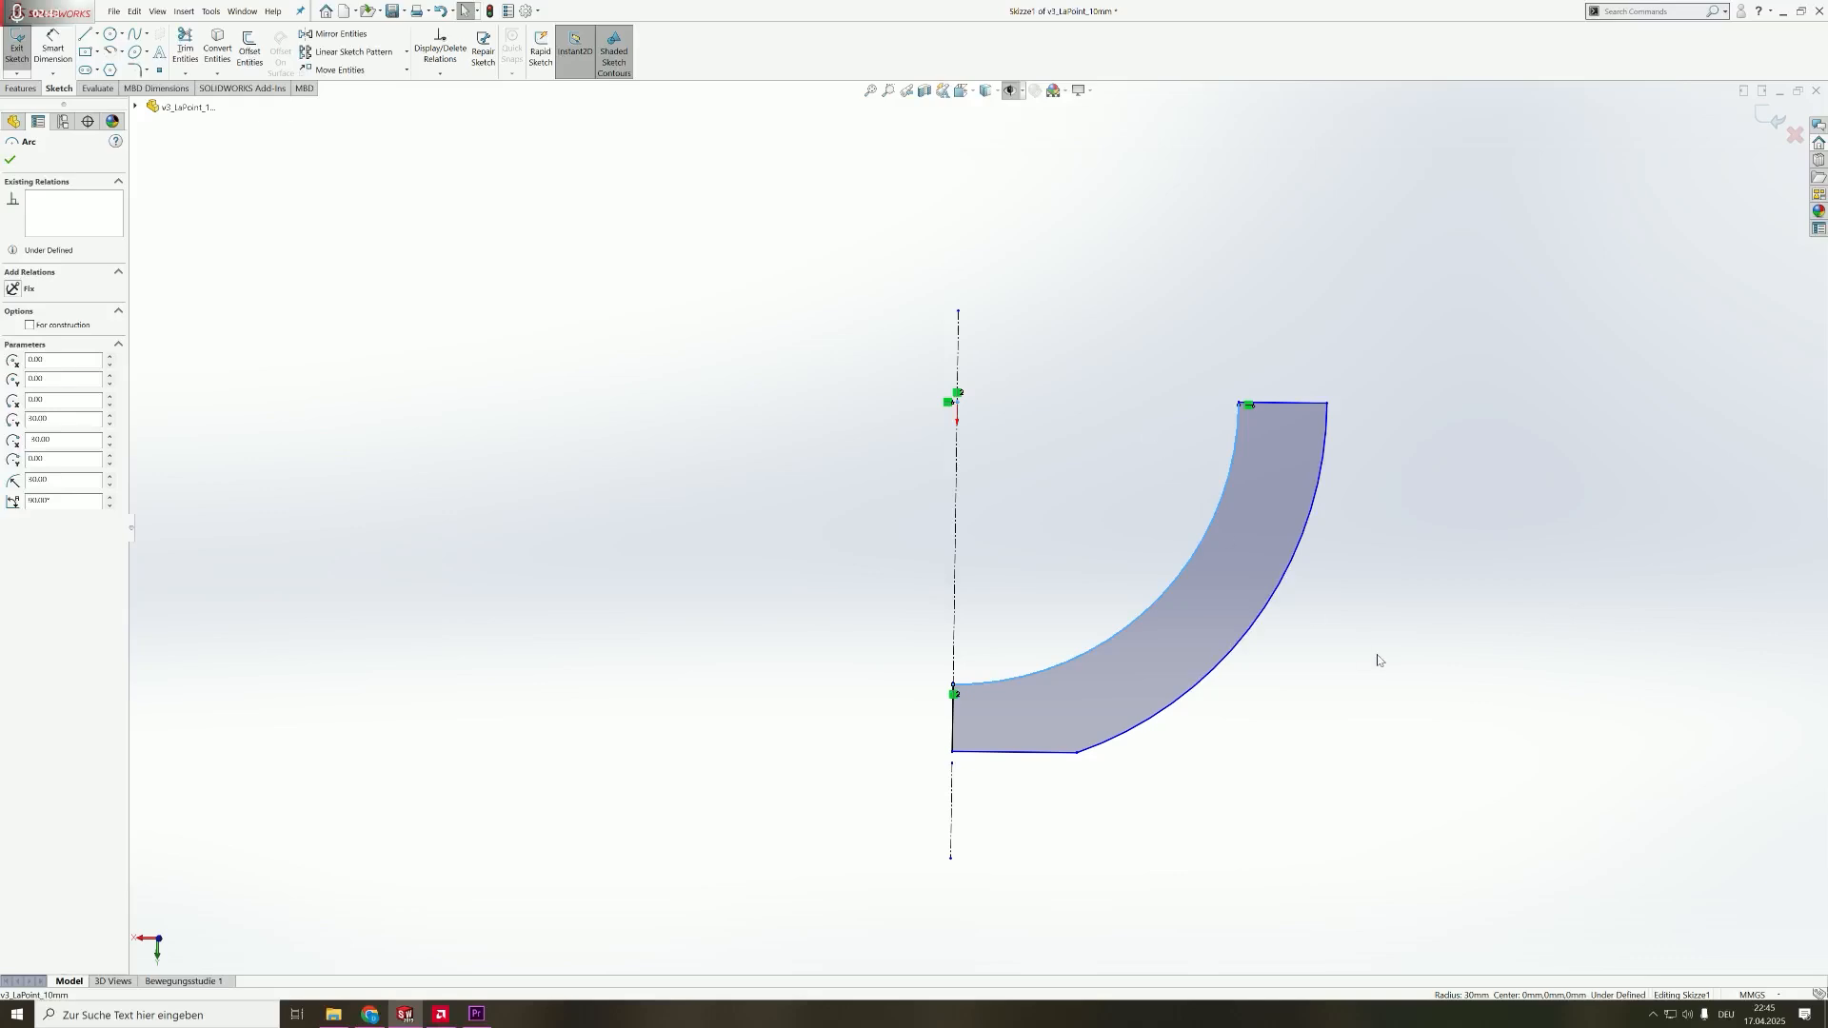
pyautogui.click(1291, 565)
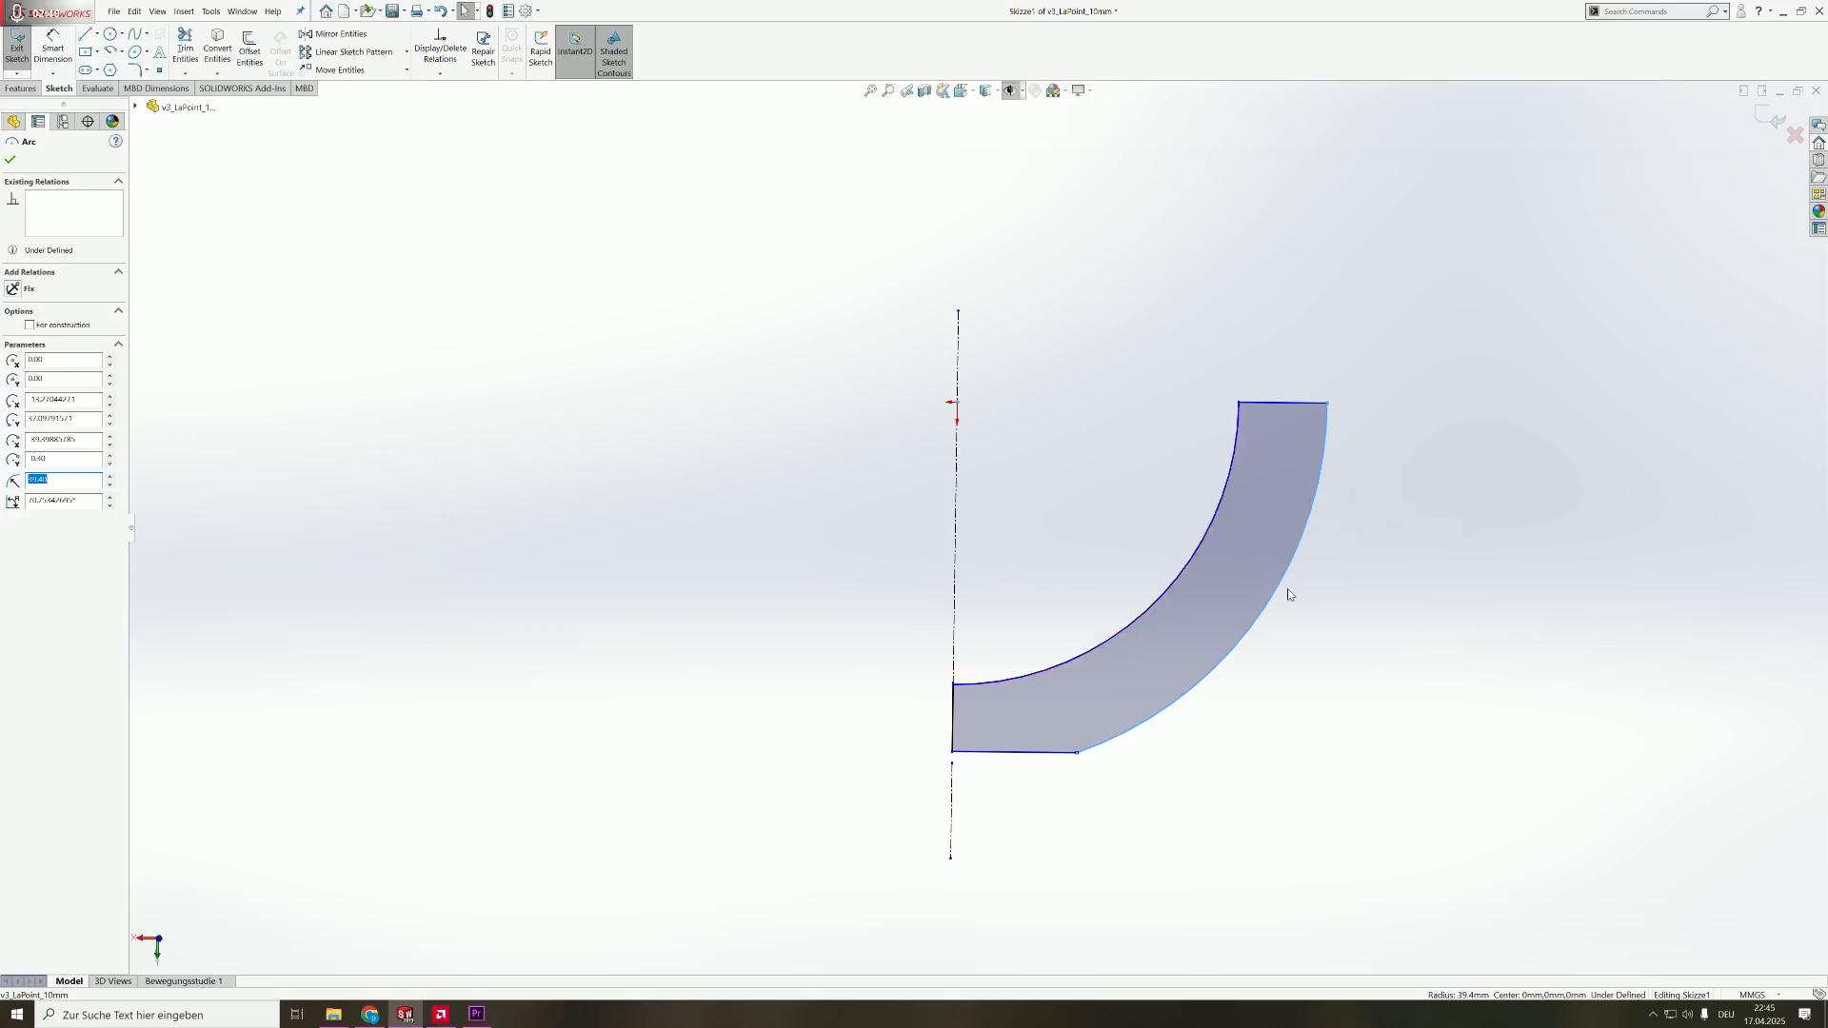
pyautogui.click(1192, 561)
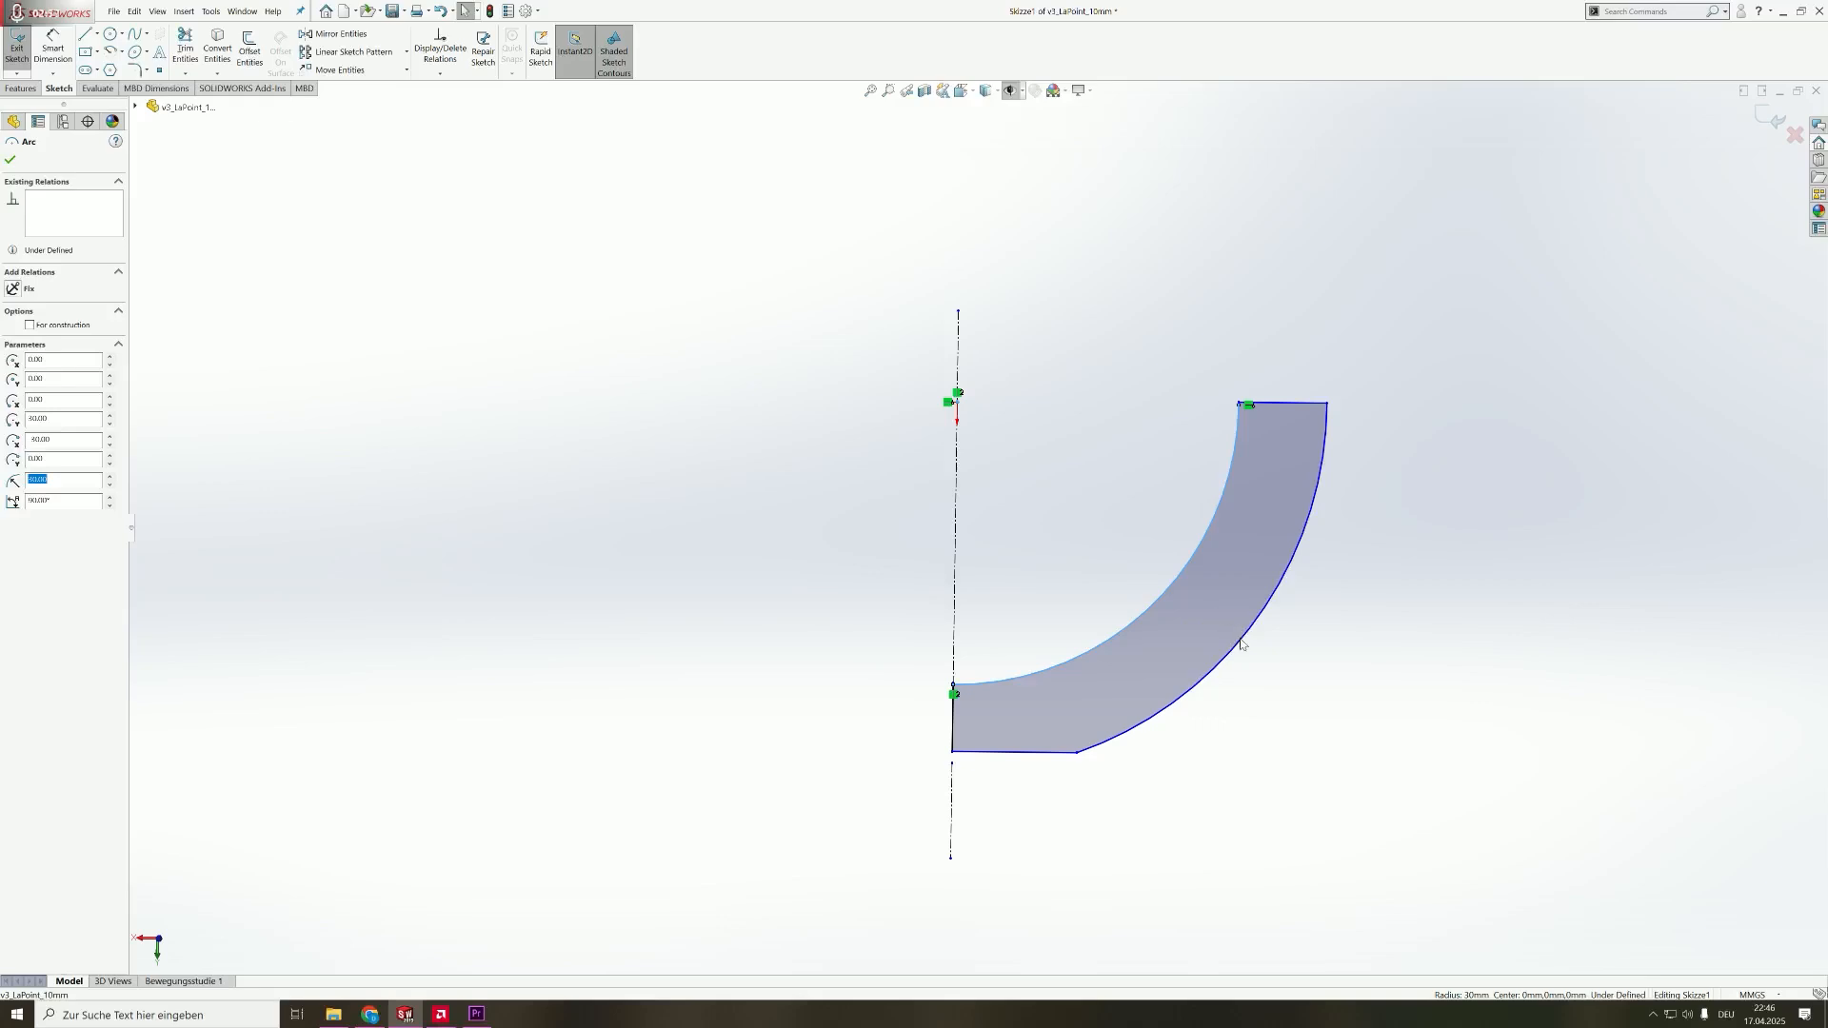
pyautogui.click(10, 159)
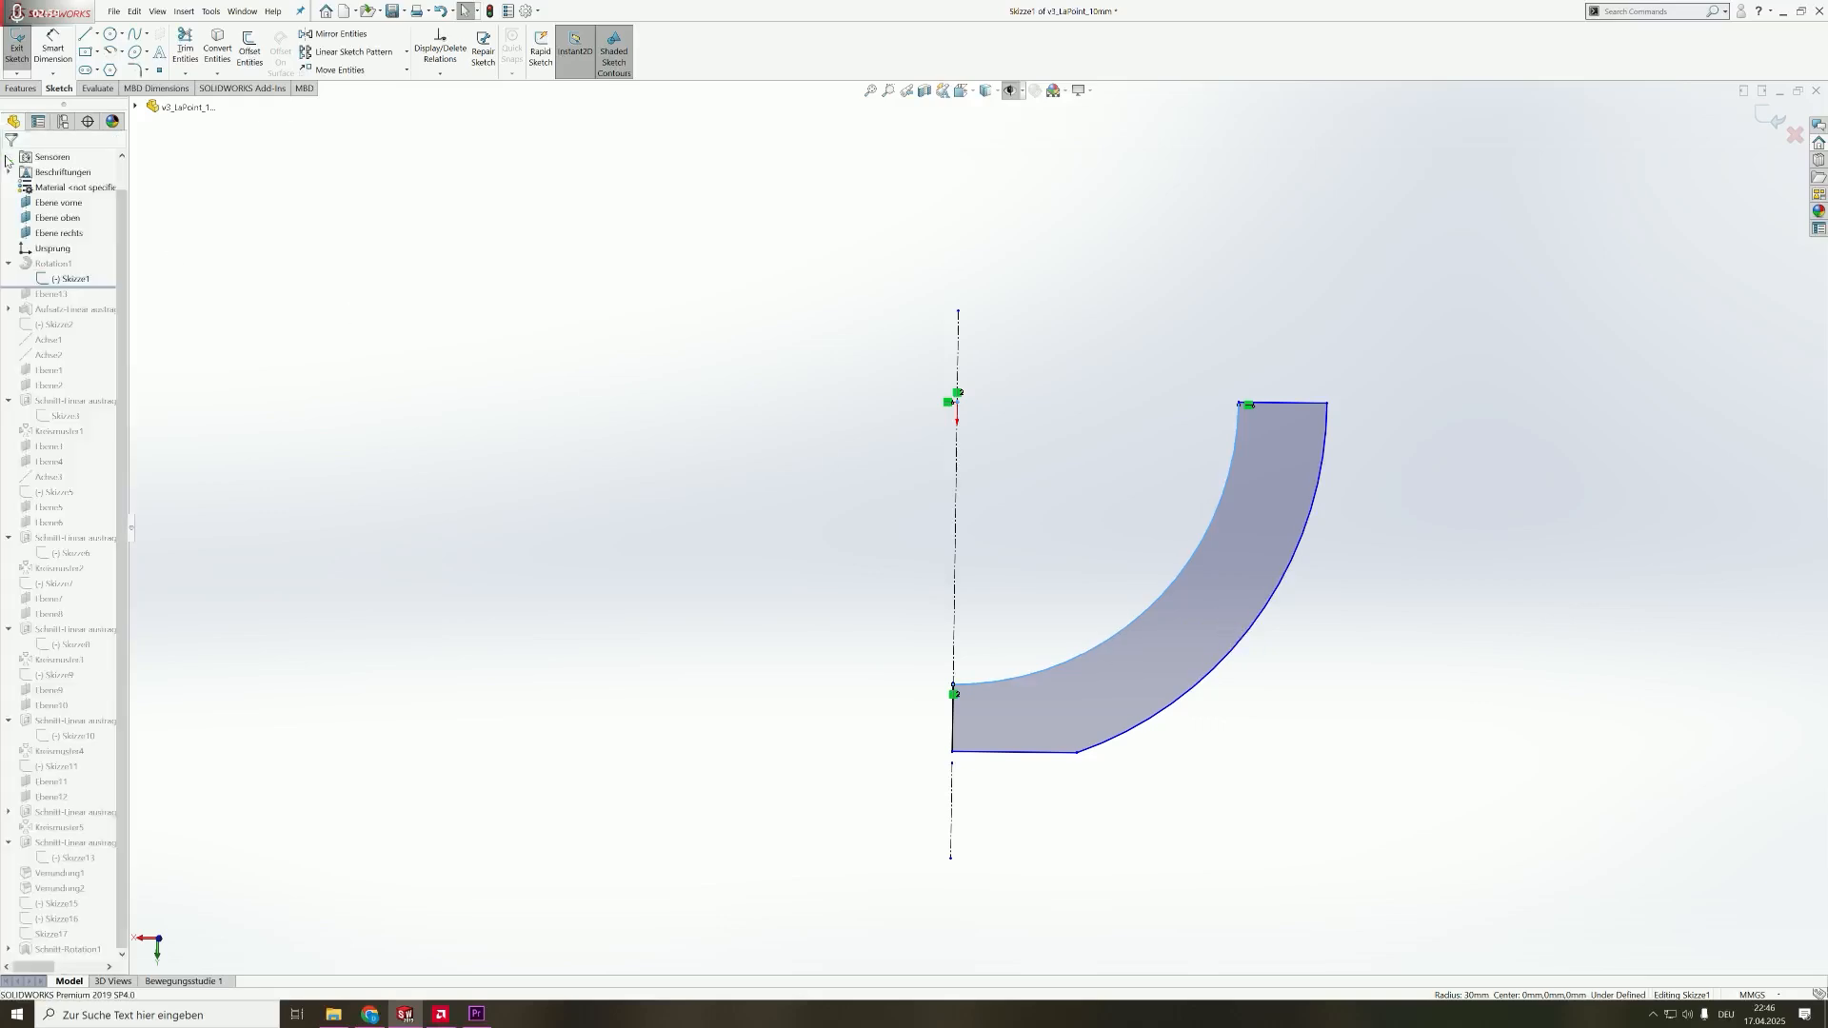
pyautogui.click(19, 57)
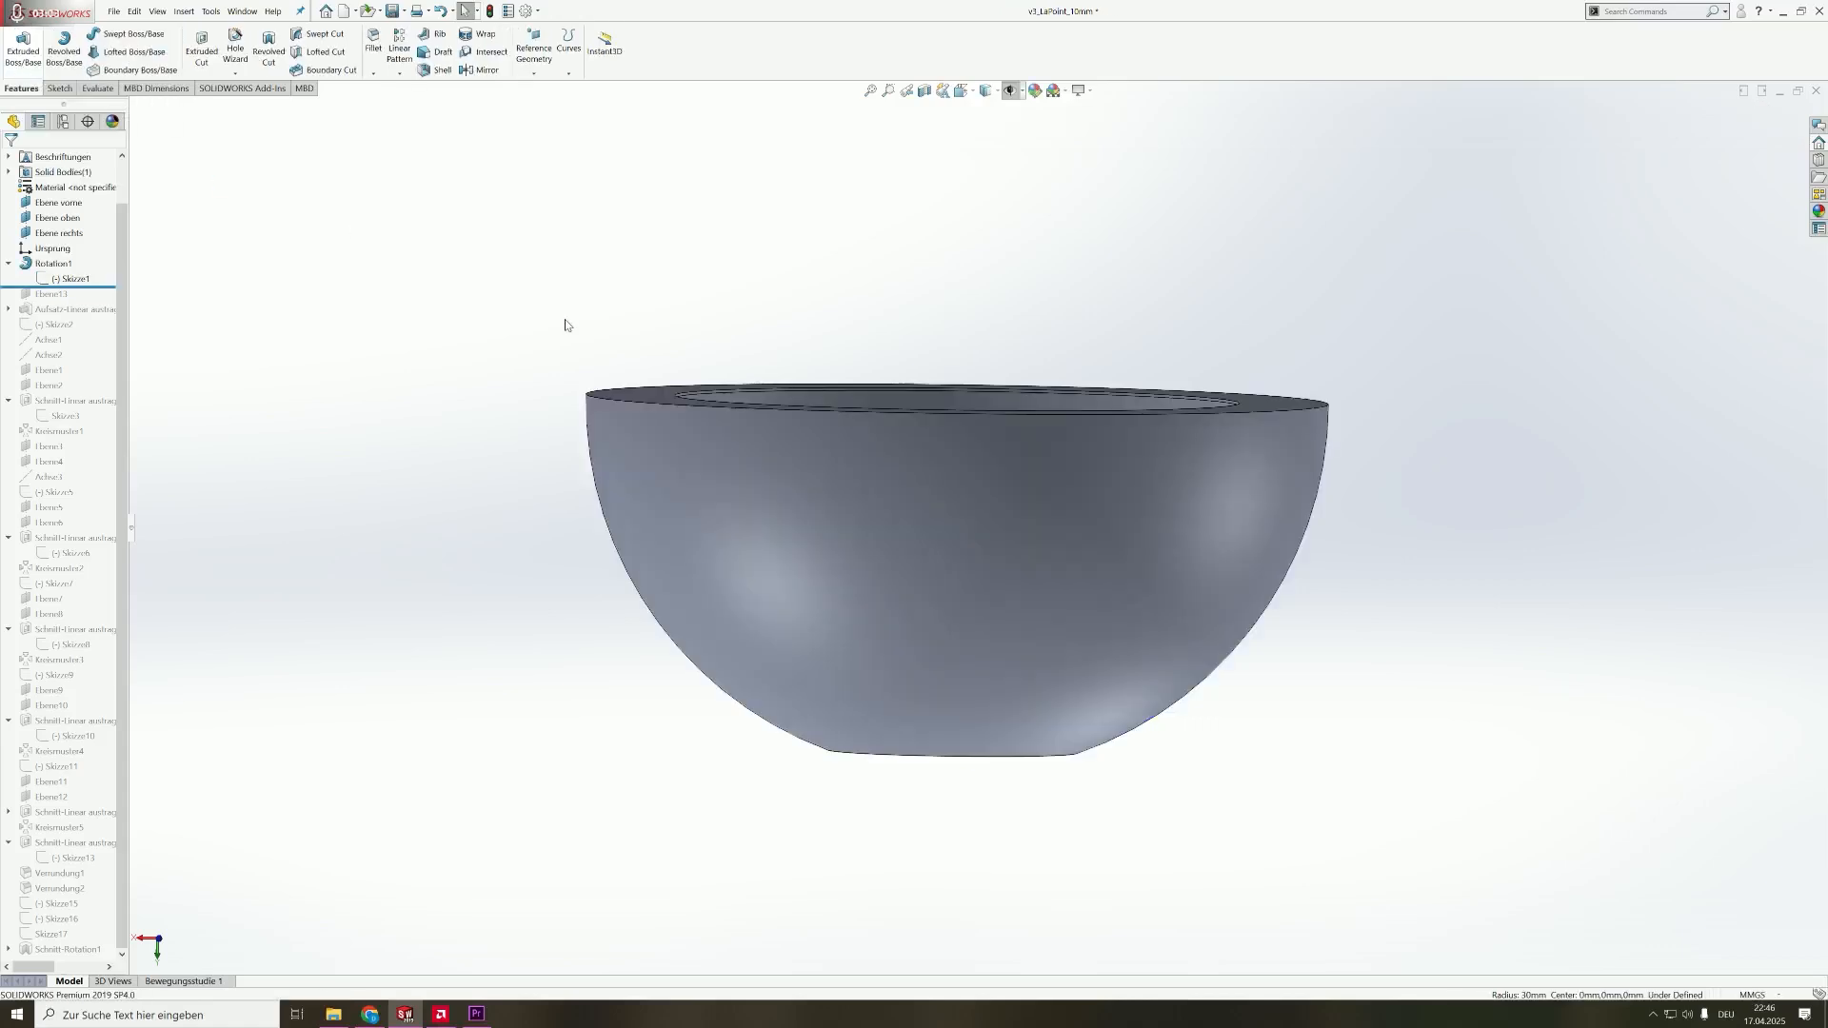
# - Roll the feature history forward to just below Skizze2 and highlight that sketch inside the bowl
pyautogui.moveTo(930, 396)
pyautogui.mouseDown(button='middle')
pyautogui.moveTo(905, 612)
pyautogui.moveTo(931, 632)
pyautogui.mouseUp(button='middle')
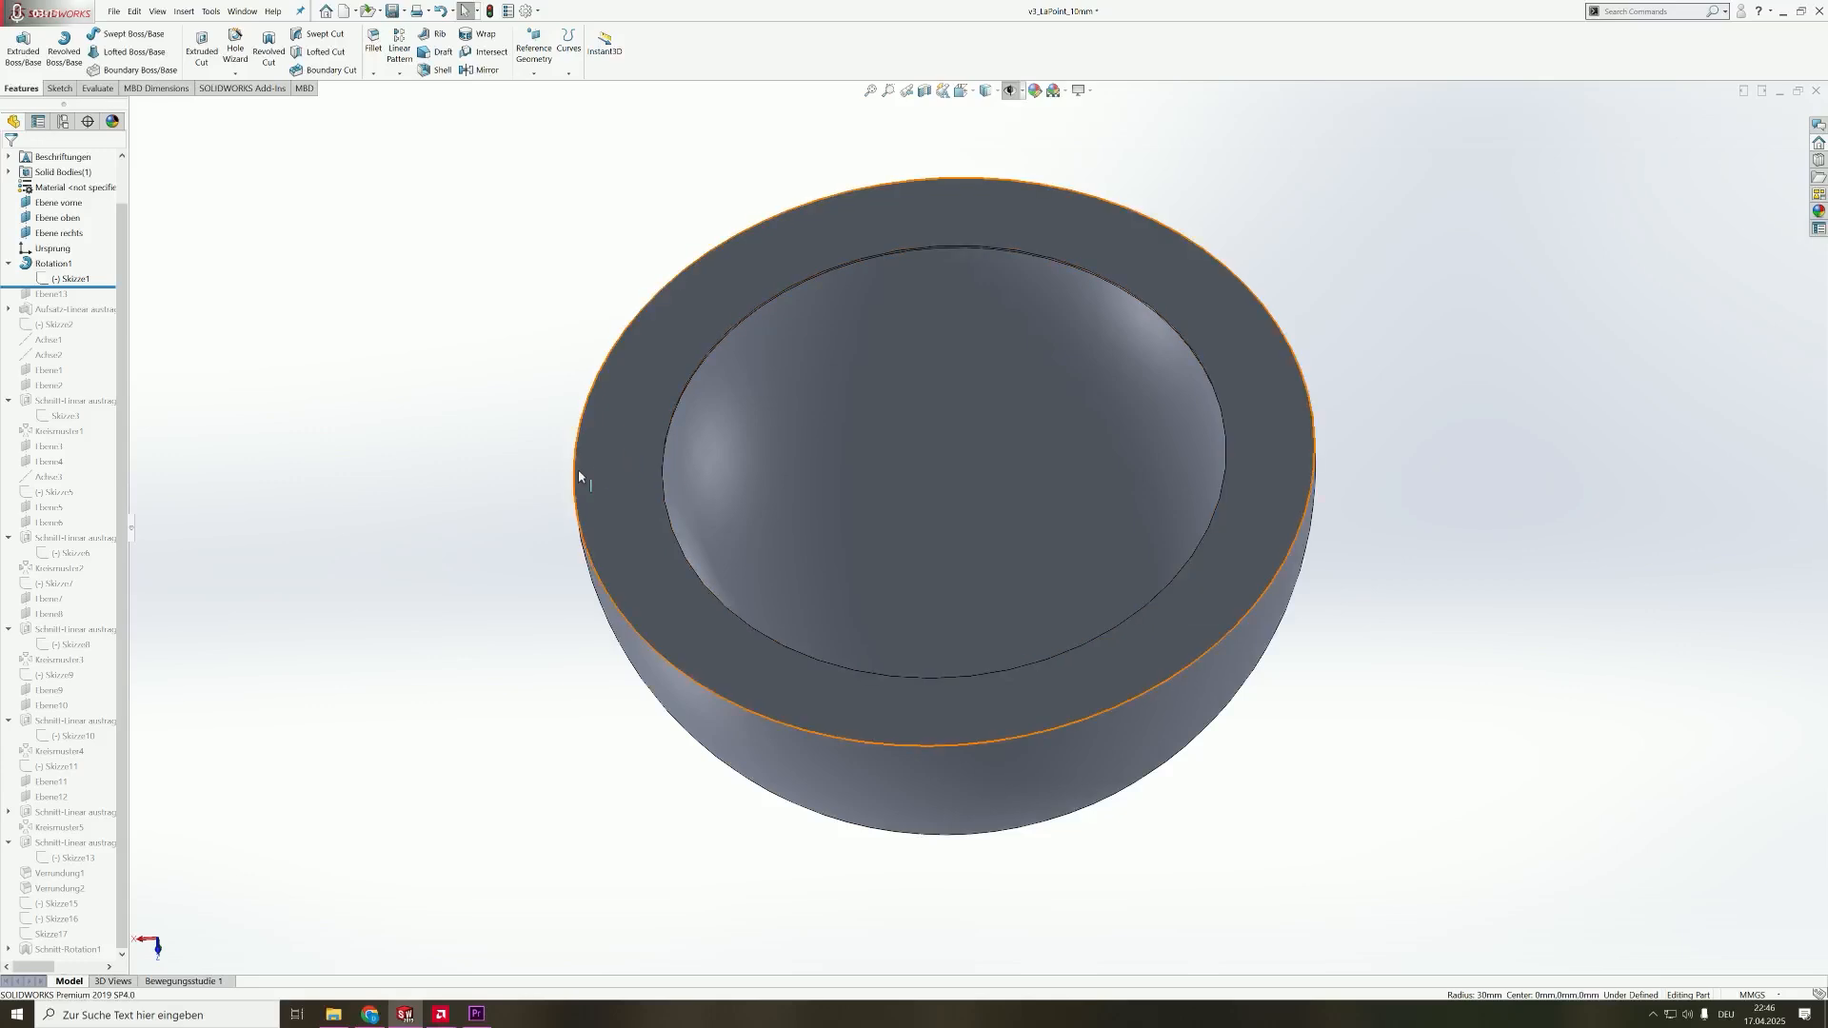
pyautogui.moveTo(530, 456); pyautogui.dragTo(1028, 512, button='middle')
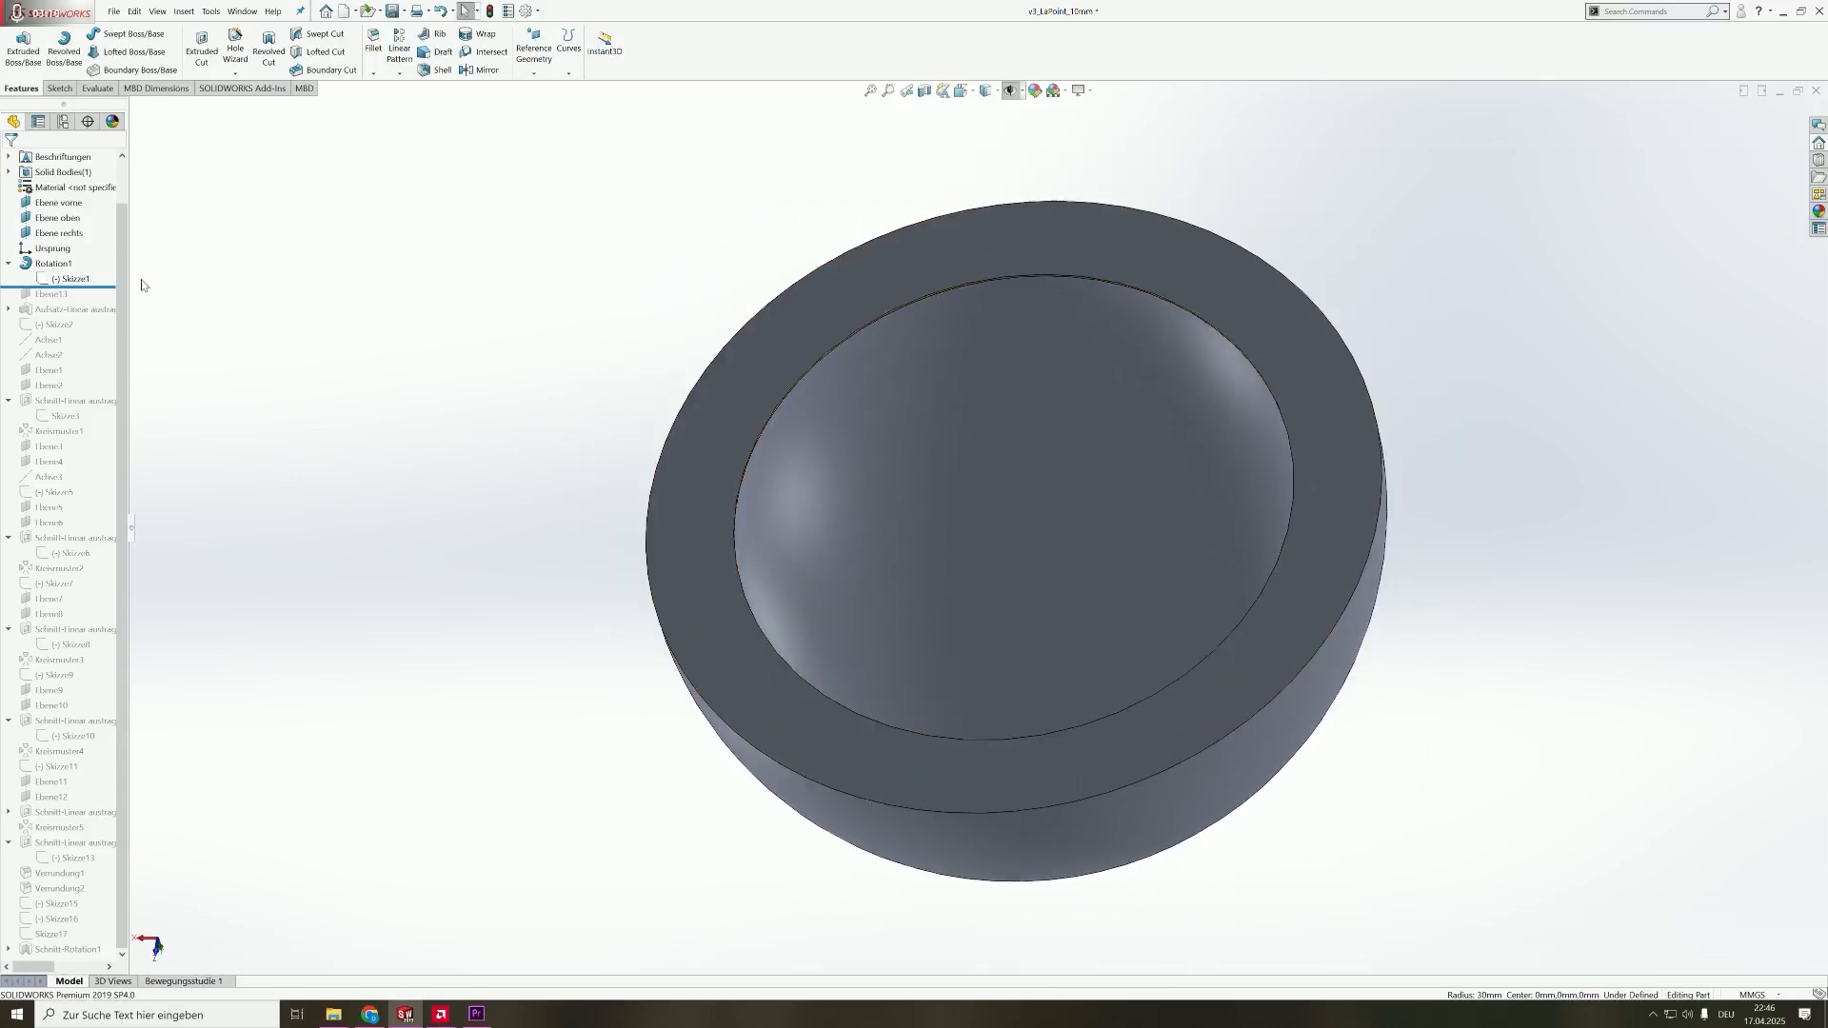
pyautogui.moveTo(67, 285); pyautogui.dragTo(110, 329)
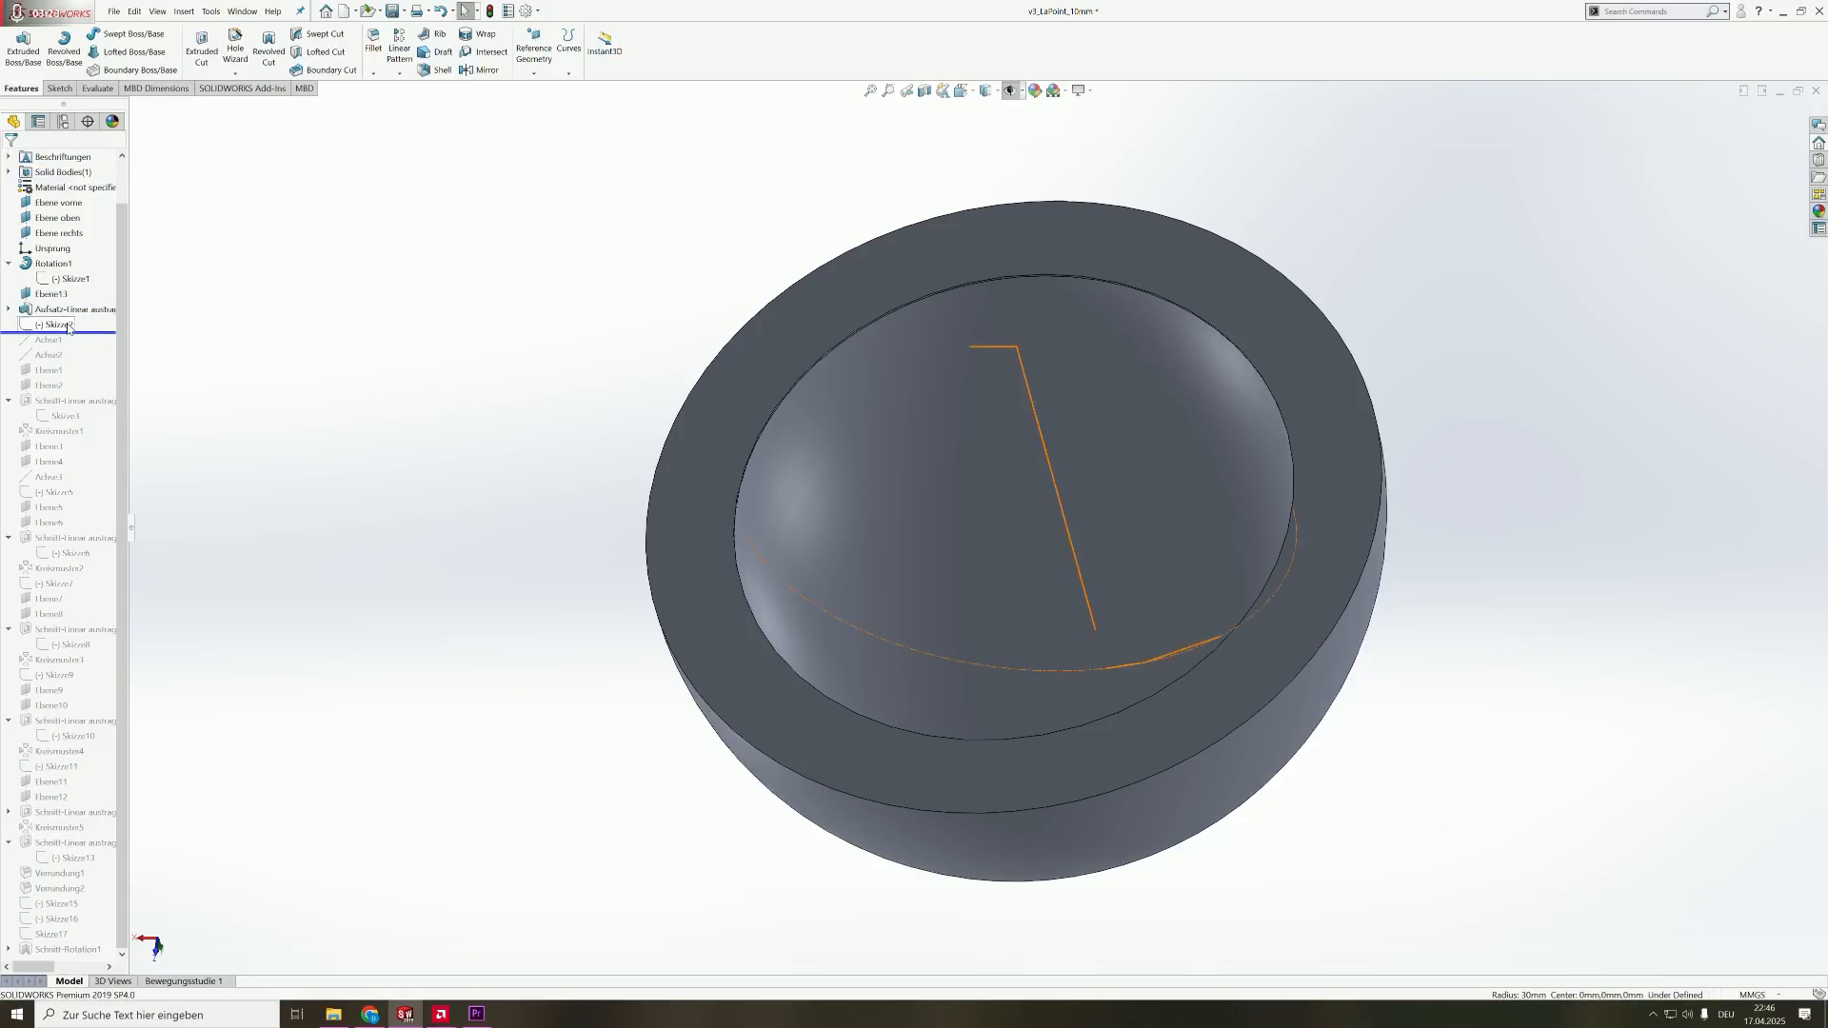
pyautogui.click(67, 328)
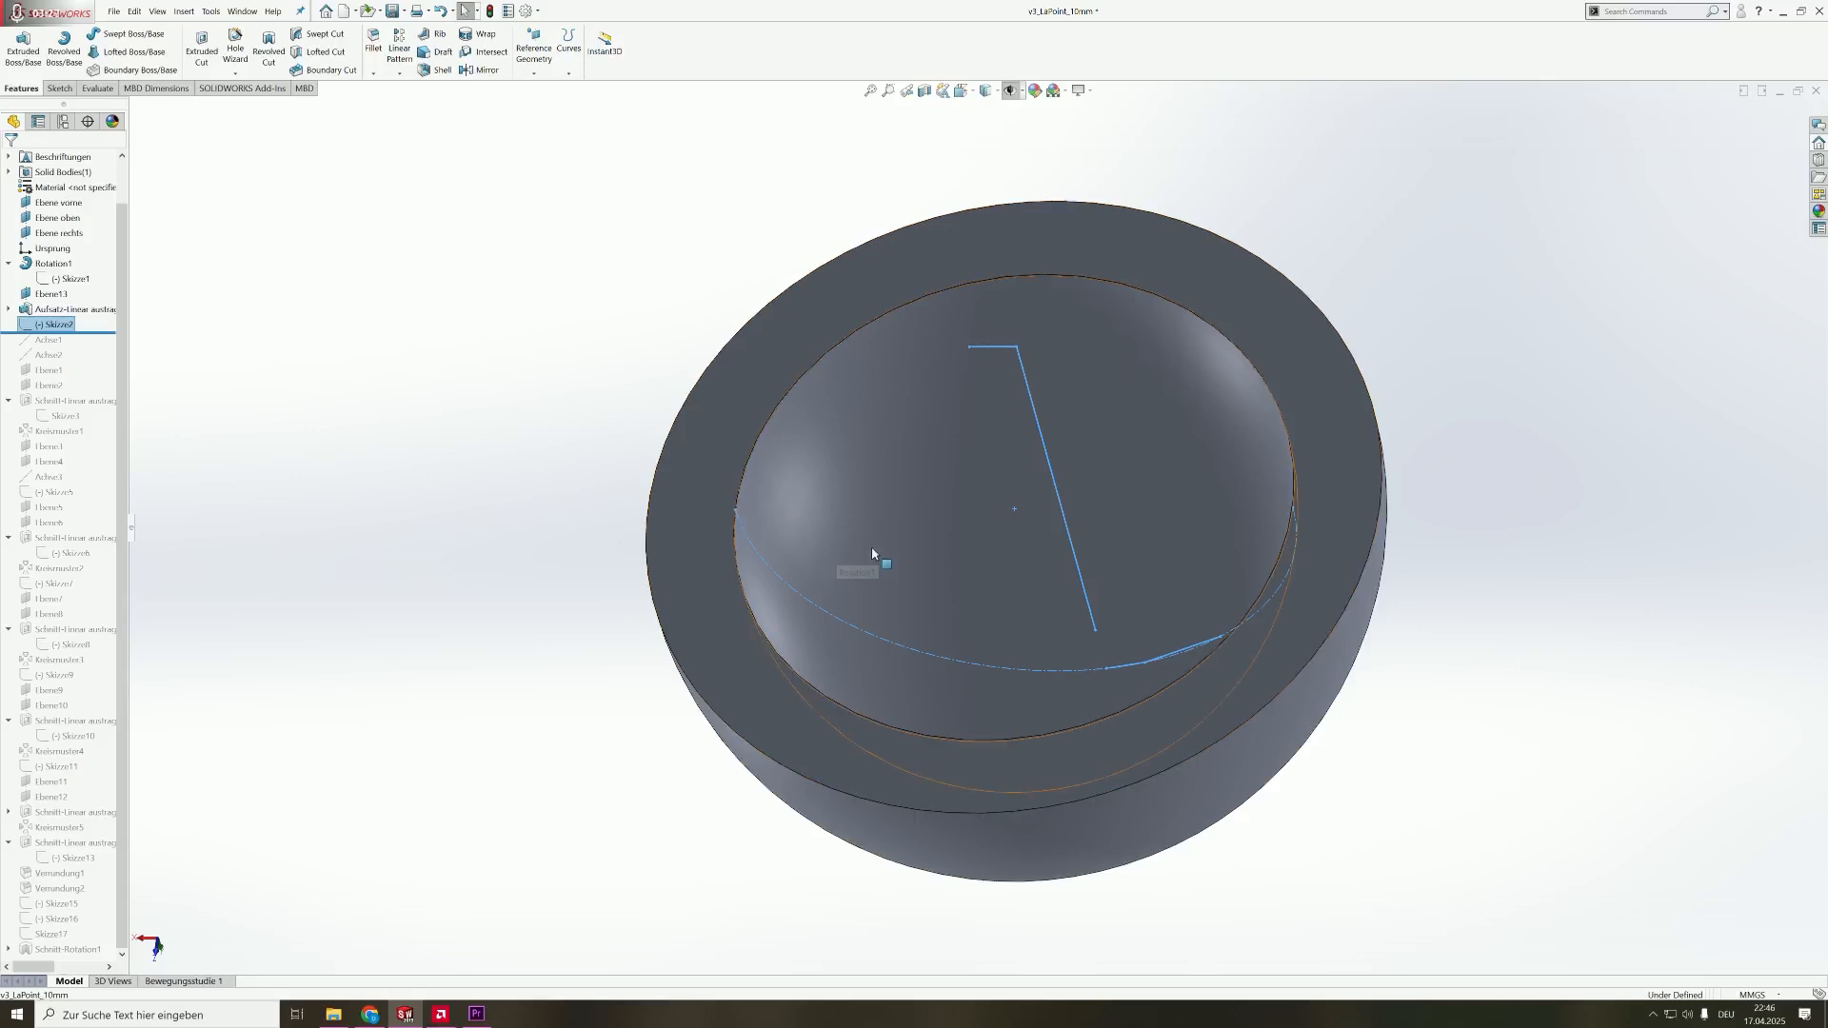
pyautogui.moveTo(869, 556); pyautogui.dragTo(912, 574, button='middle')
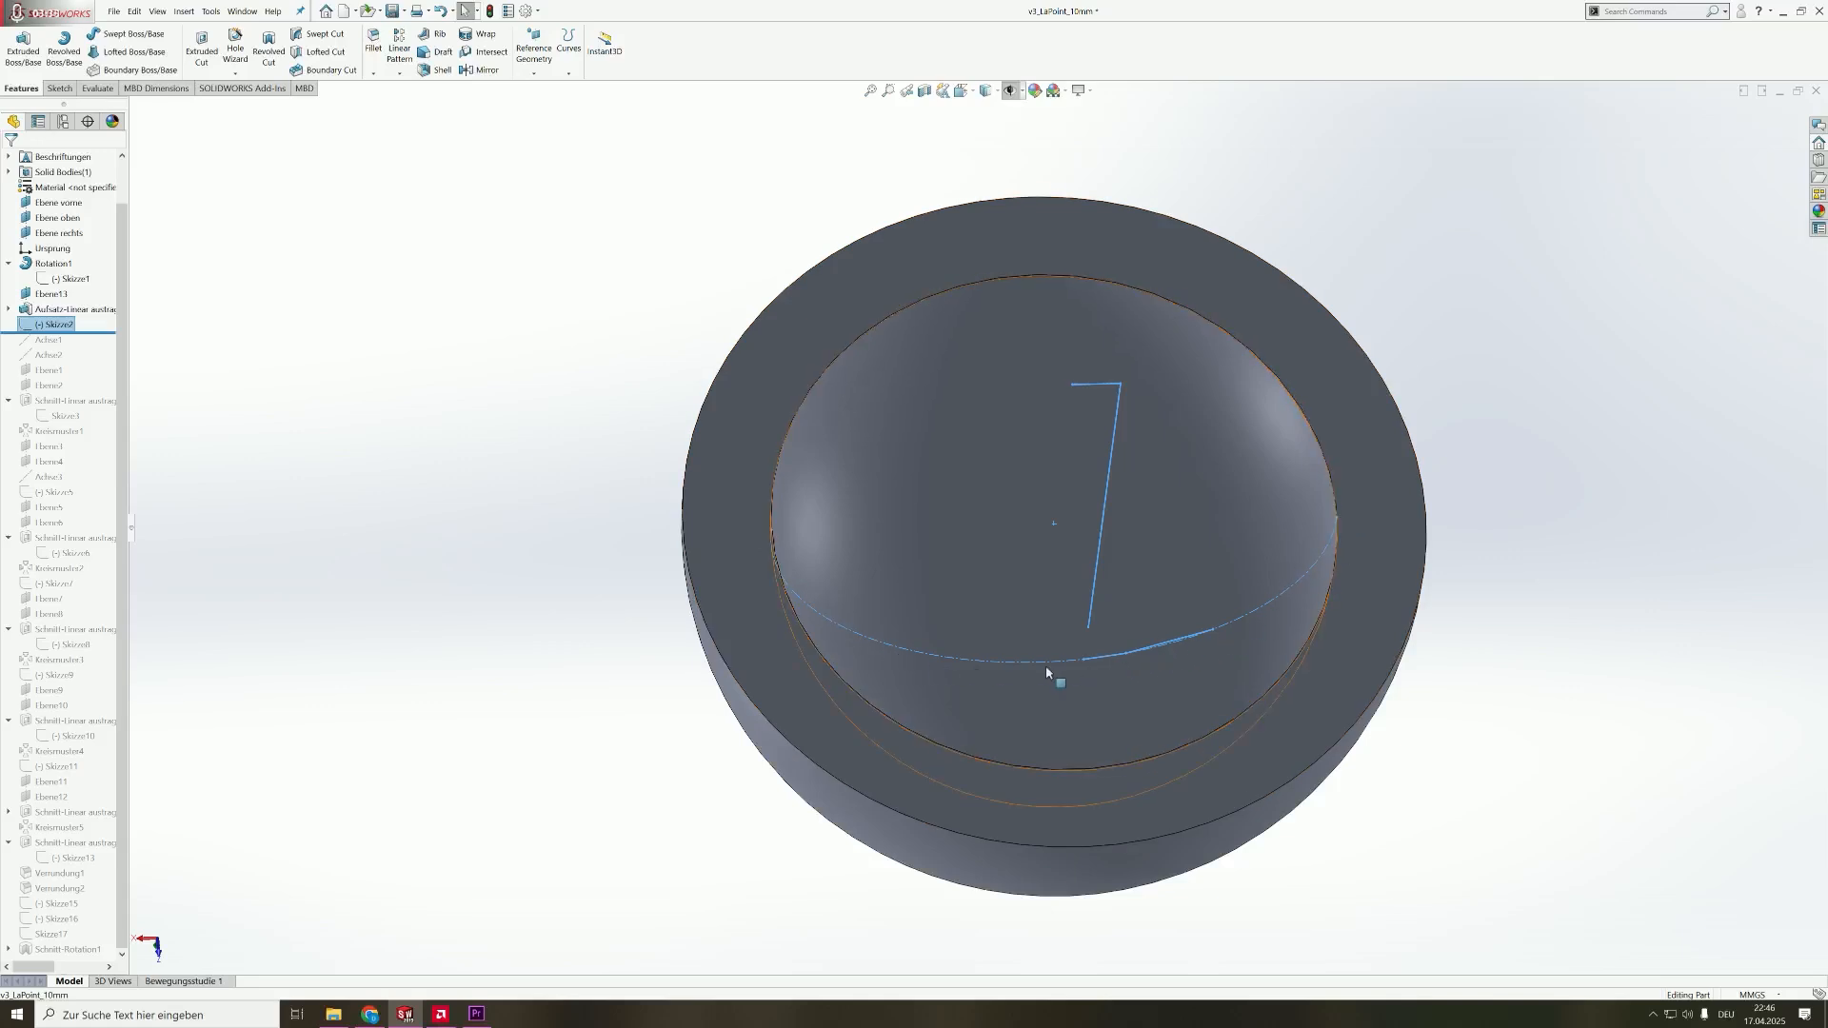
pyautogui.moveTo(1036, 621); pyautogui.dragTo(1023, 584, button='middle')
pyautogui.scroll(-3, 1023, 591)
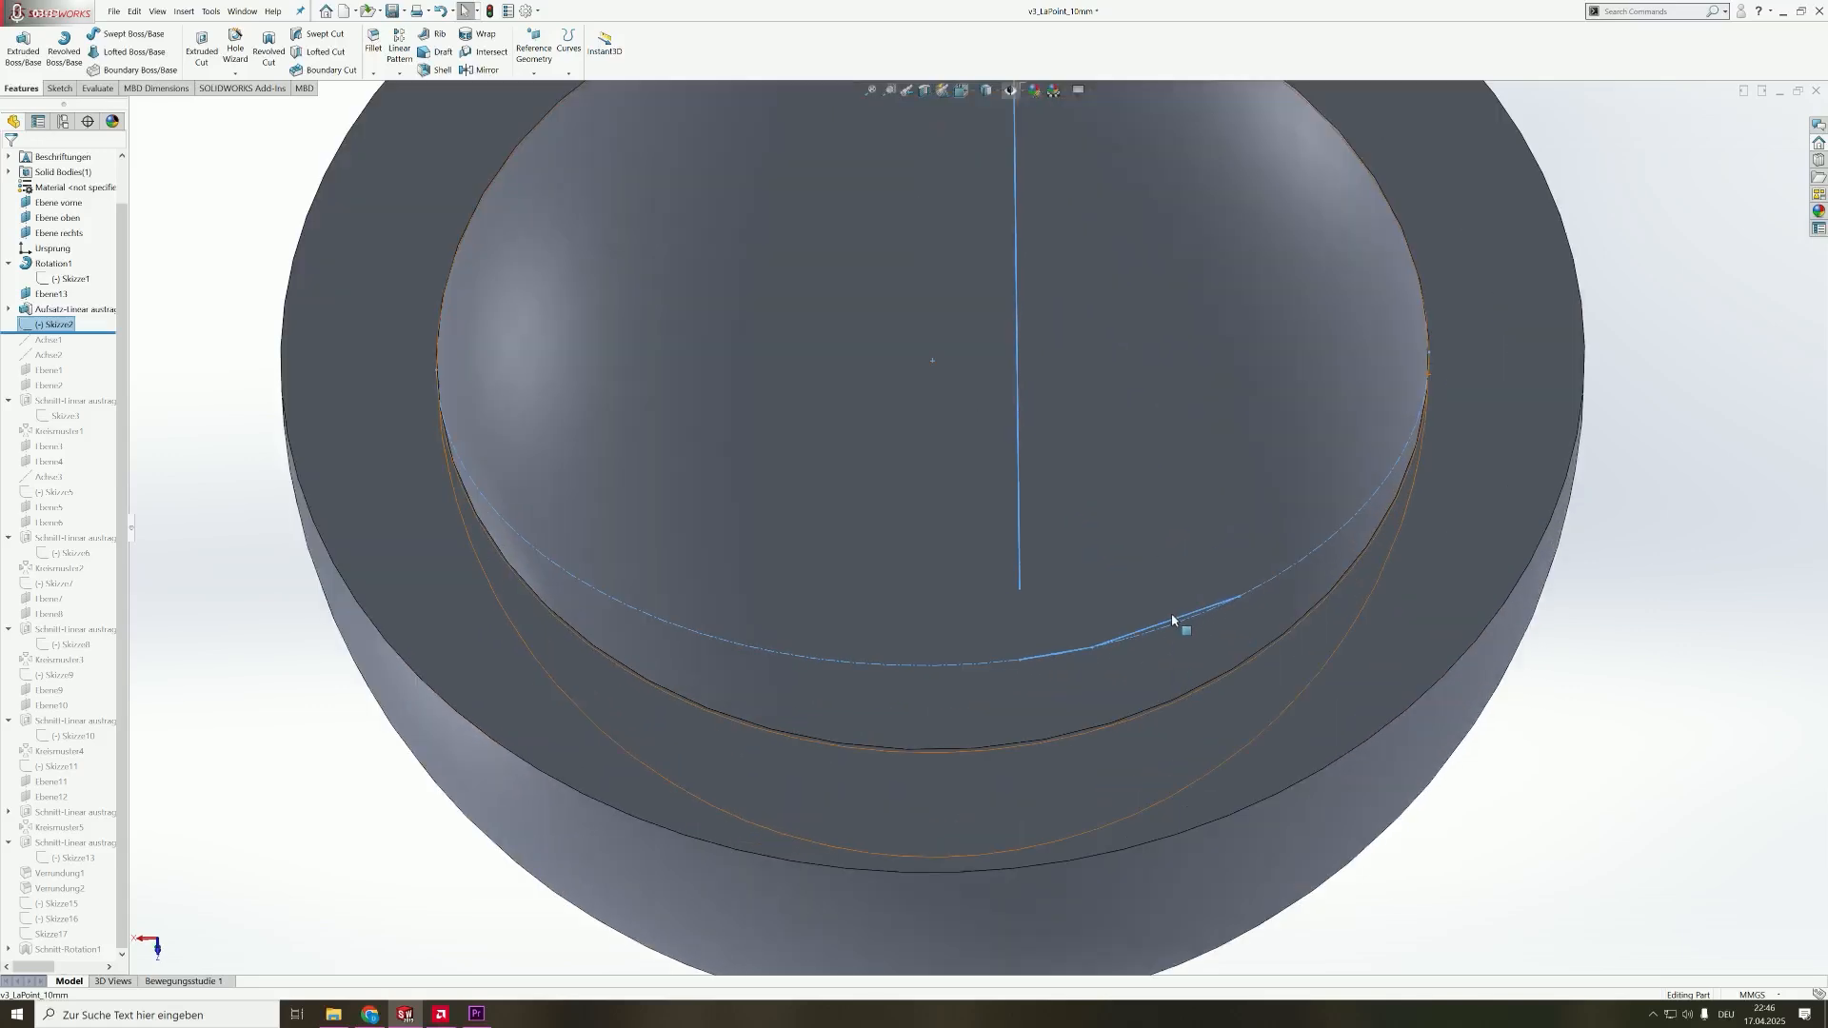
# - Open Skizze2 for editing, inspect the short slanted line along the bowl's inner arc and its angle dimension, and exit the sketch
pyautogui.click(988, 603)
pyautogui.click(59, 324)
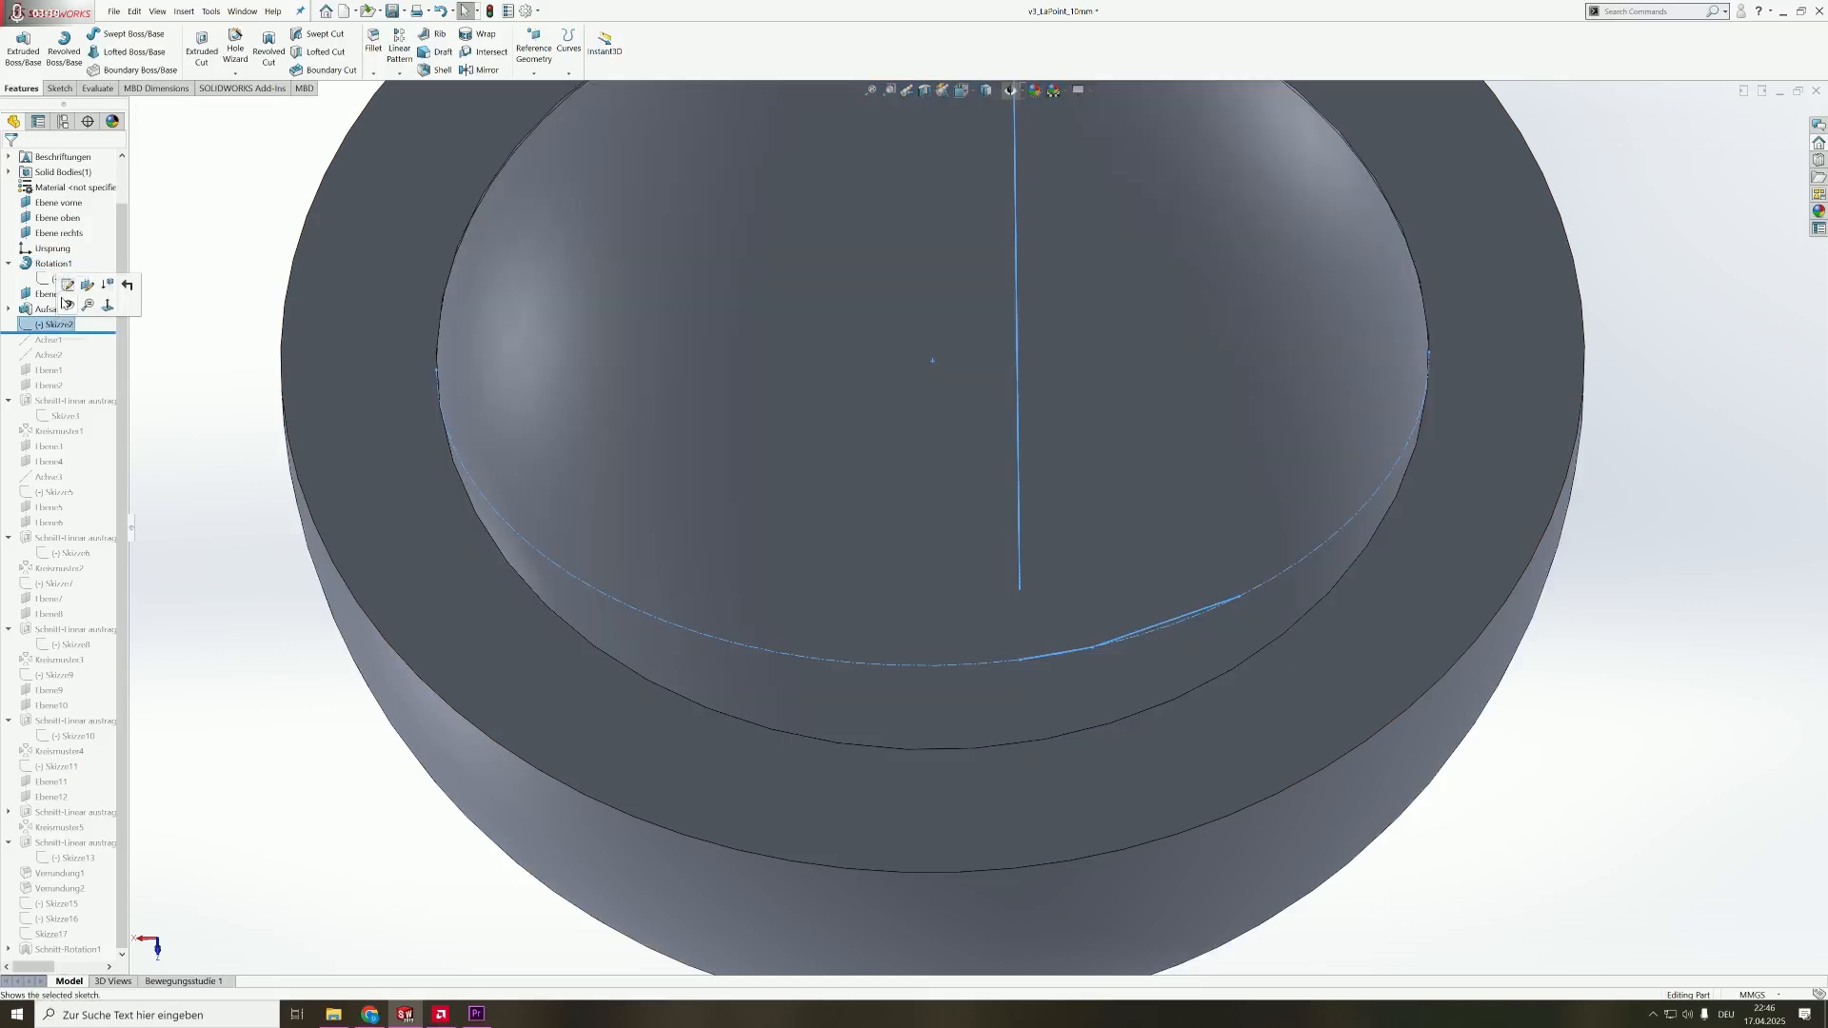
pyautogui.click(70, 288)
pyautogui.click(1184, 619)
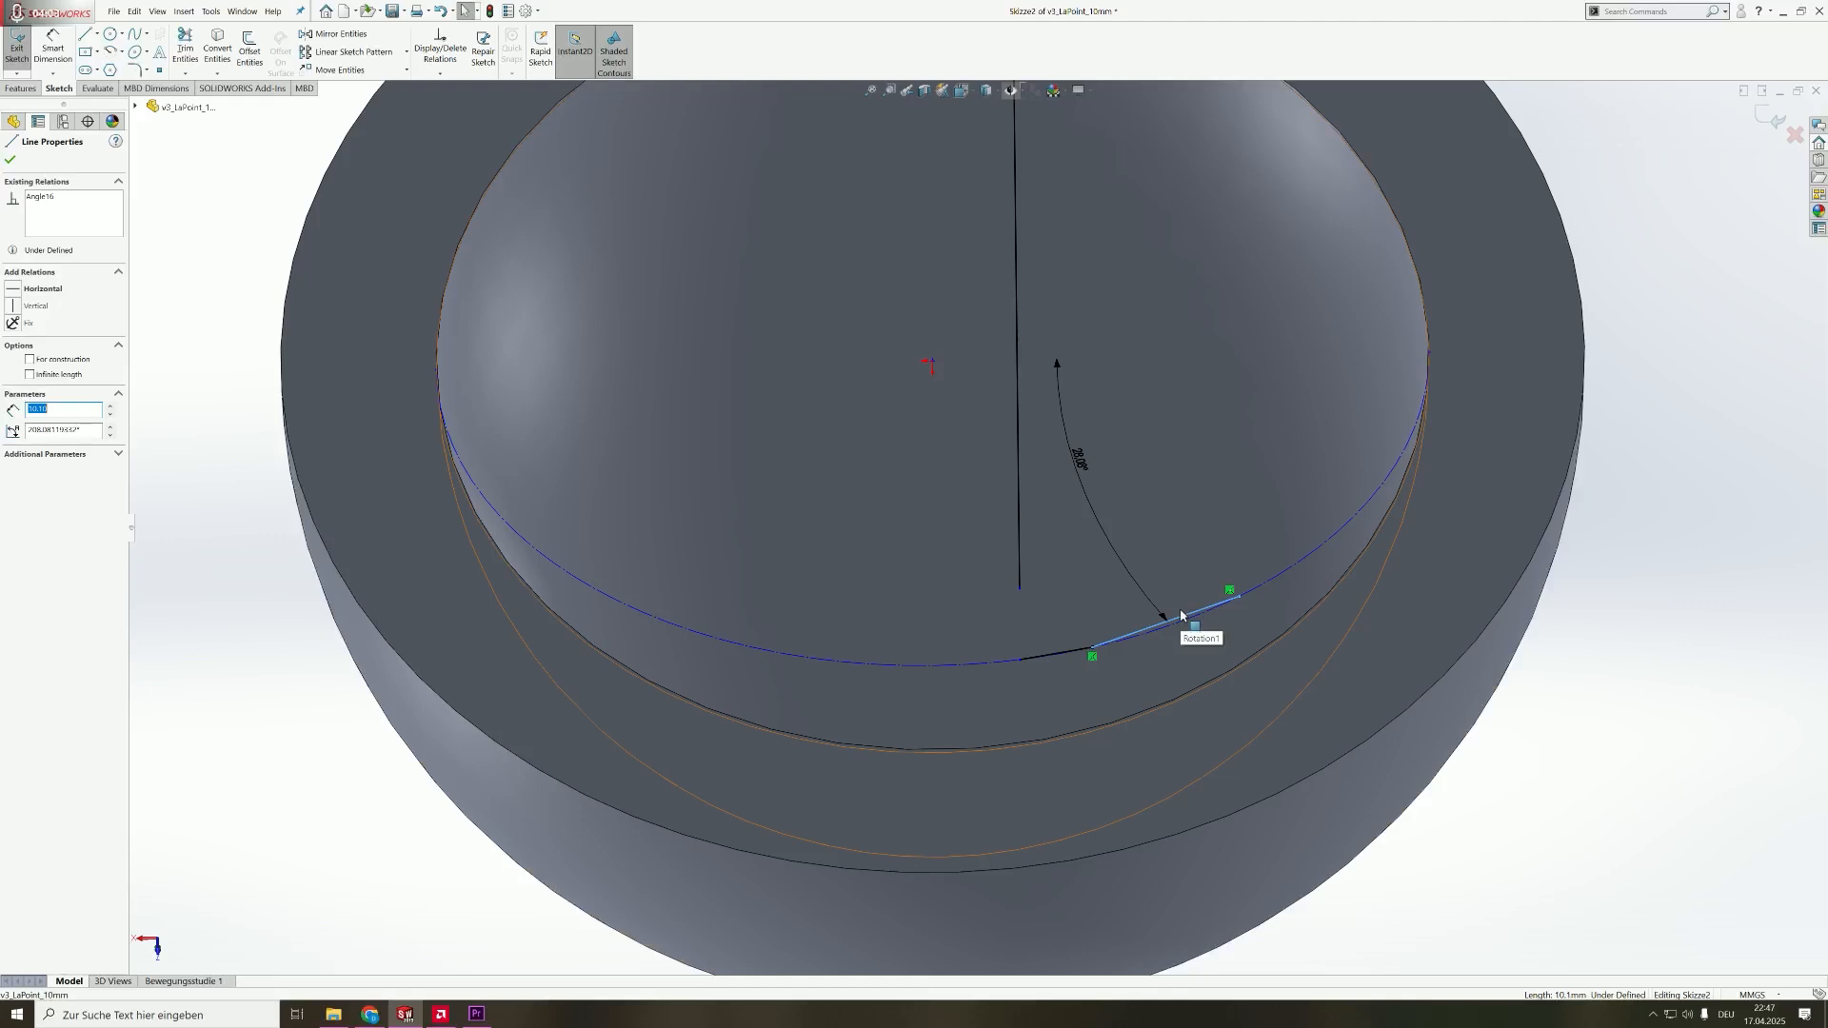
pyautogui.scroll(3, 1177, 619)
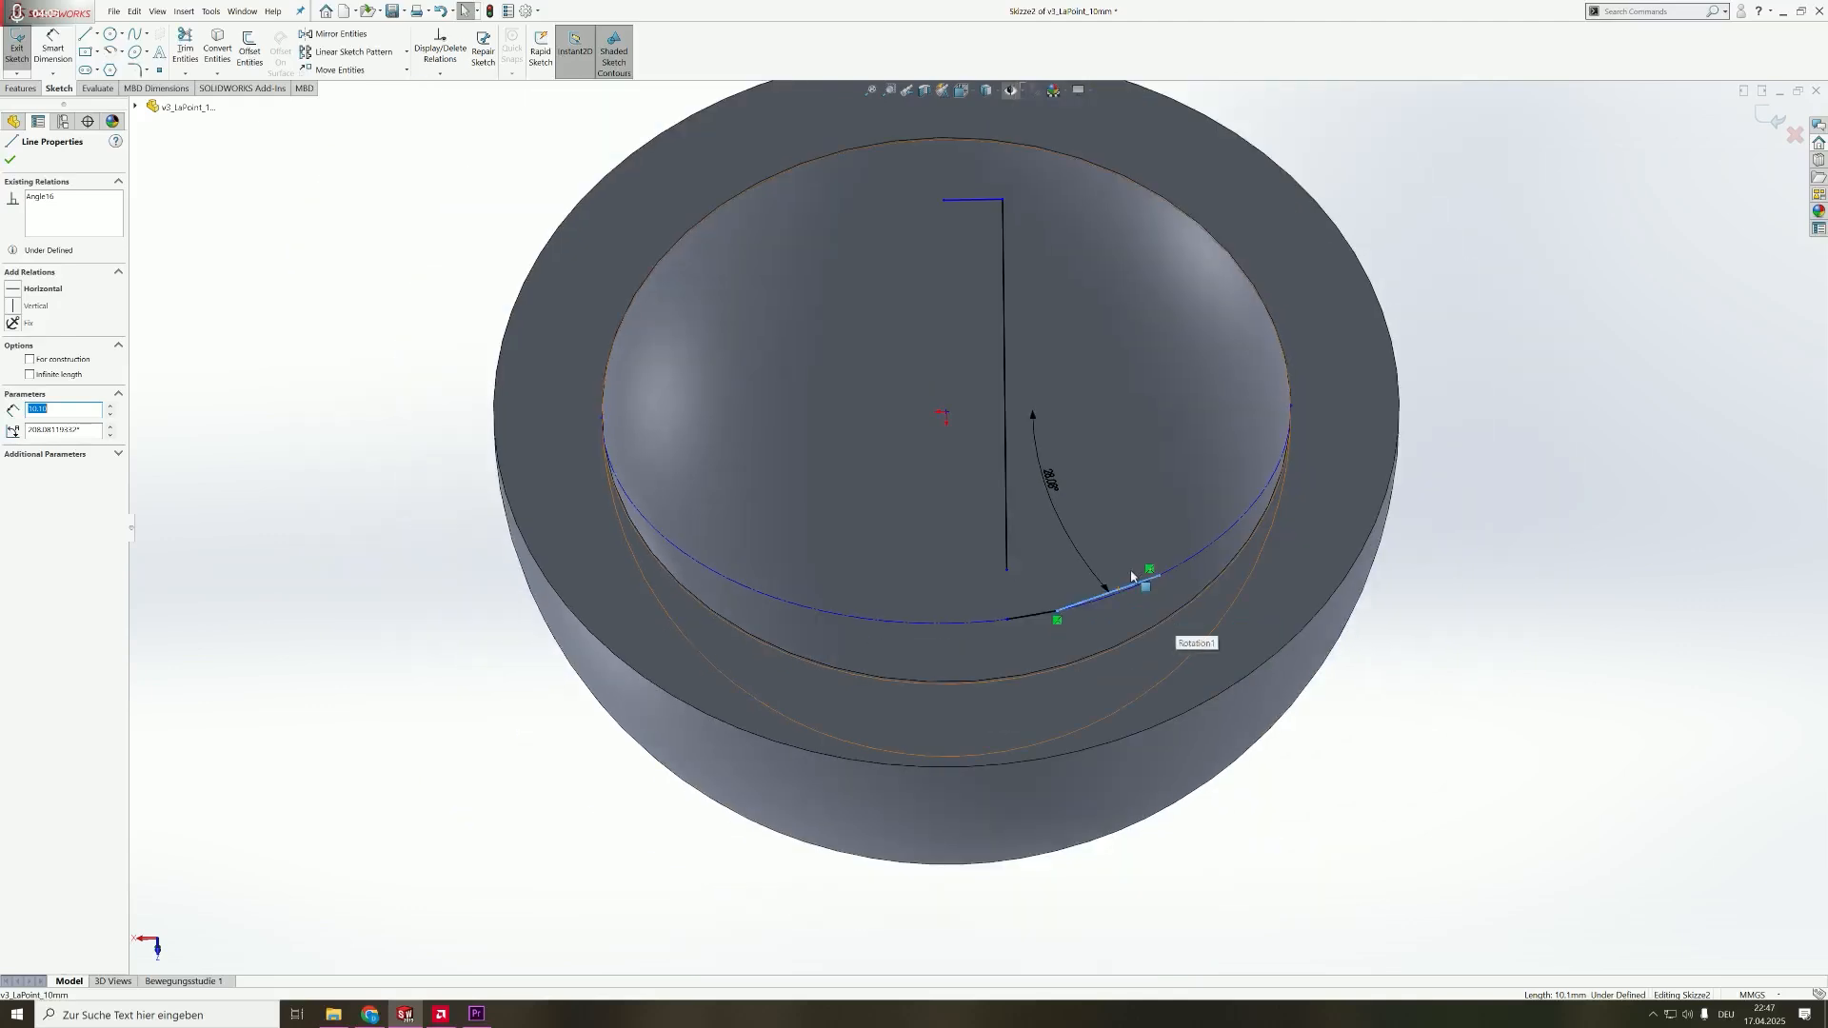
pyautogui.moveTo(1043, 342); pyautogui.dragTo(1032, 408, button='middle')
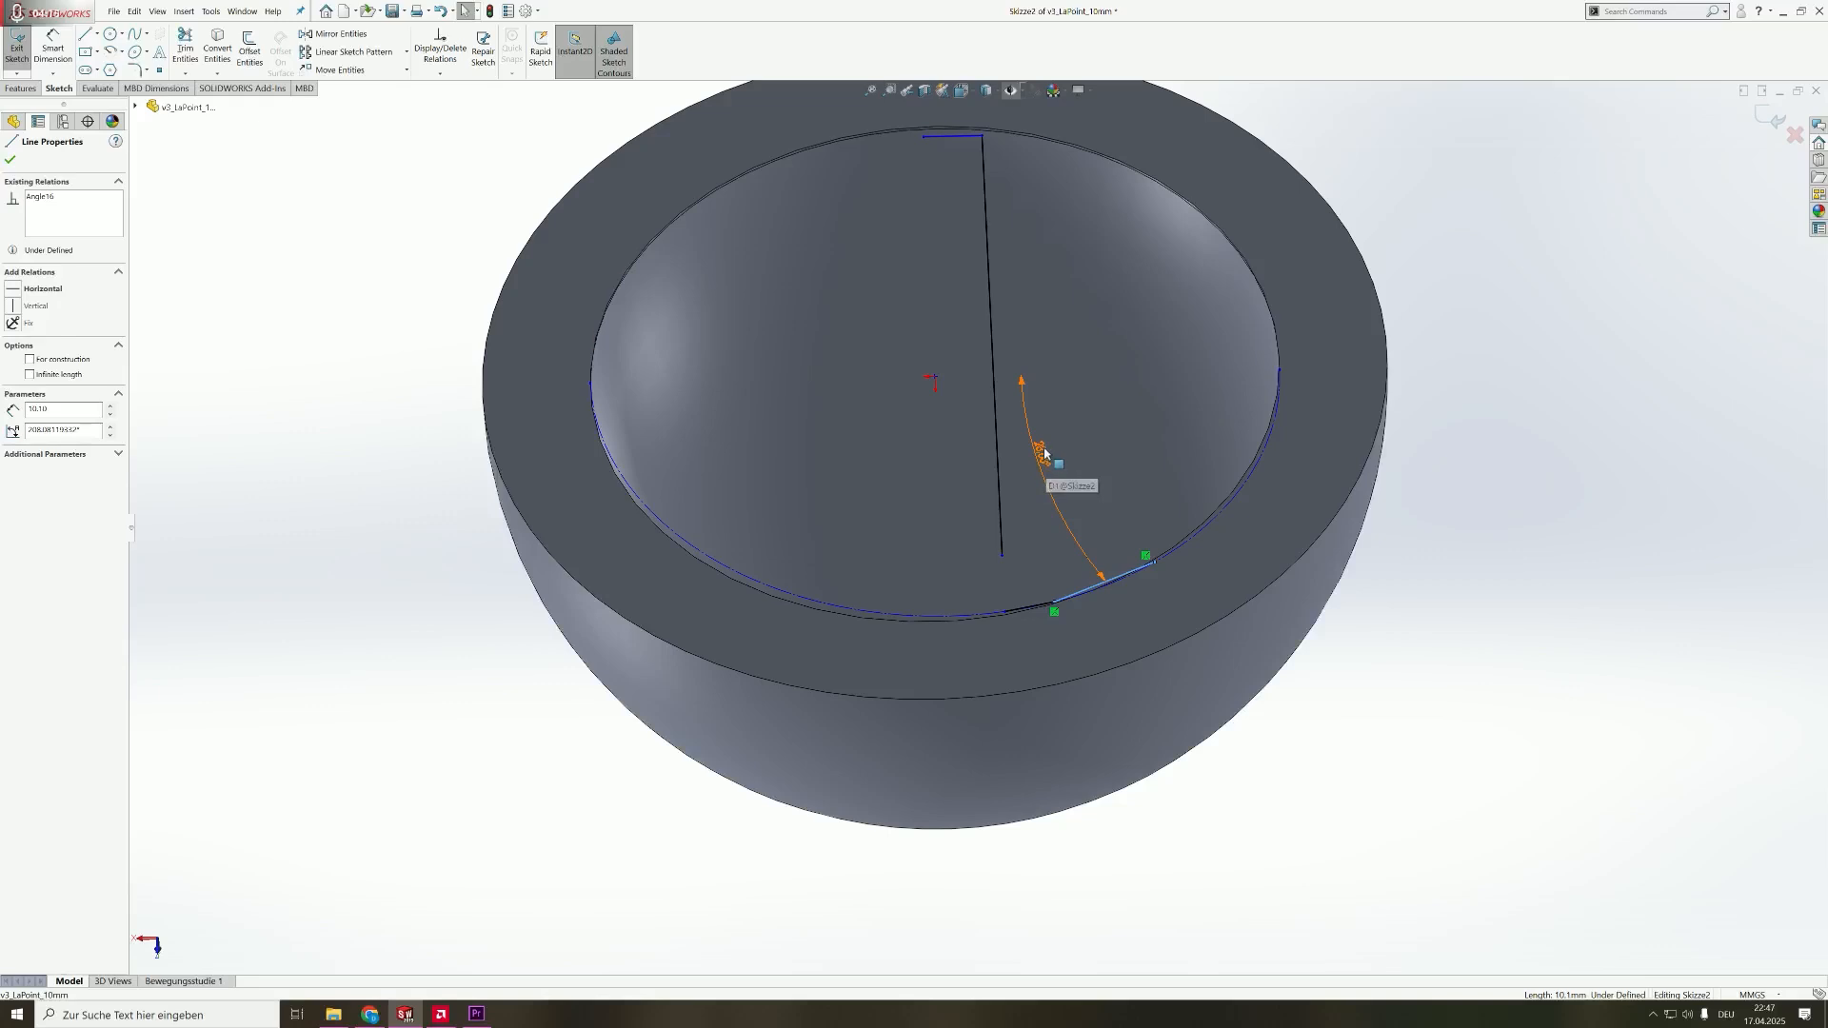
pyautogui.click(17, 63)
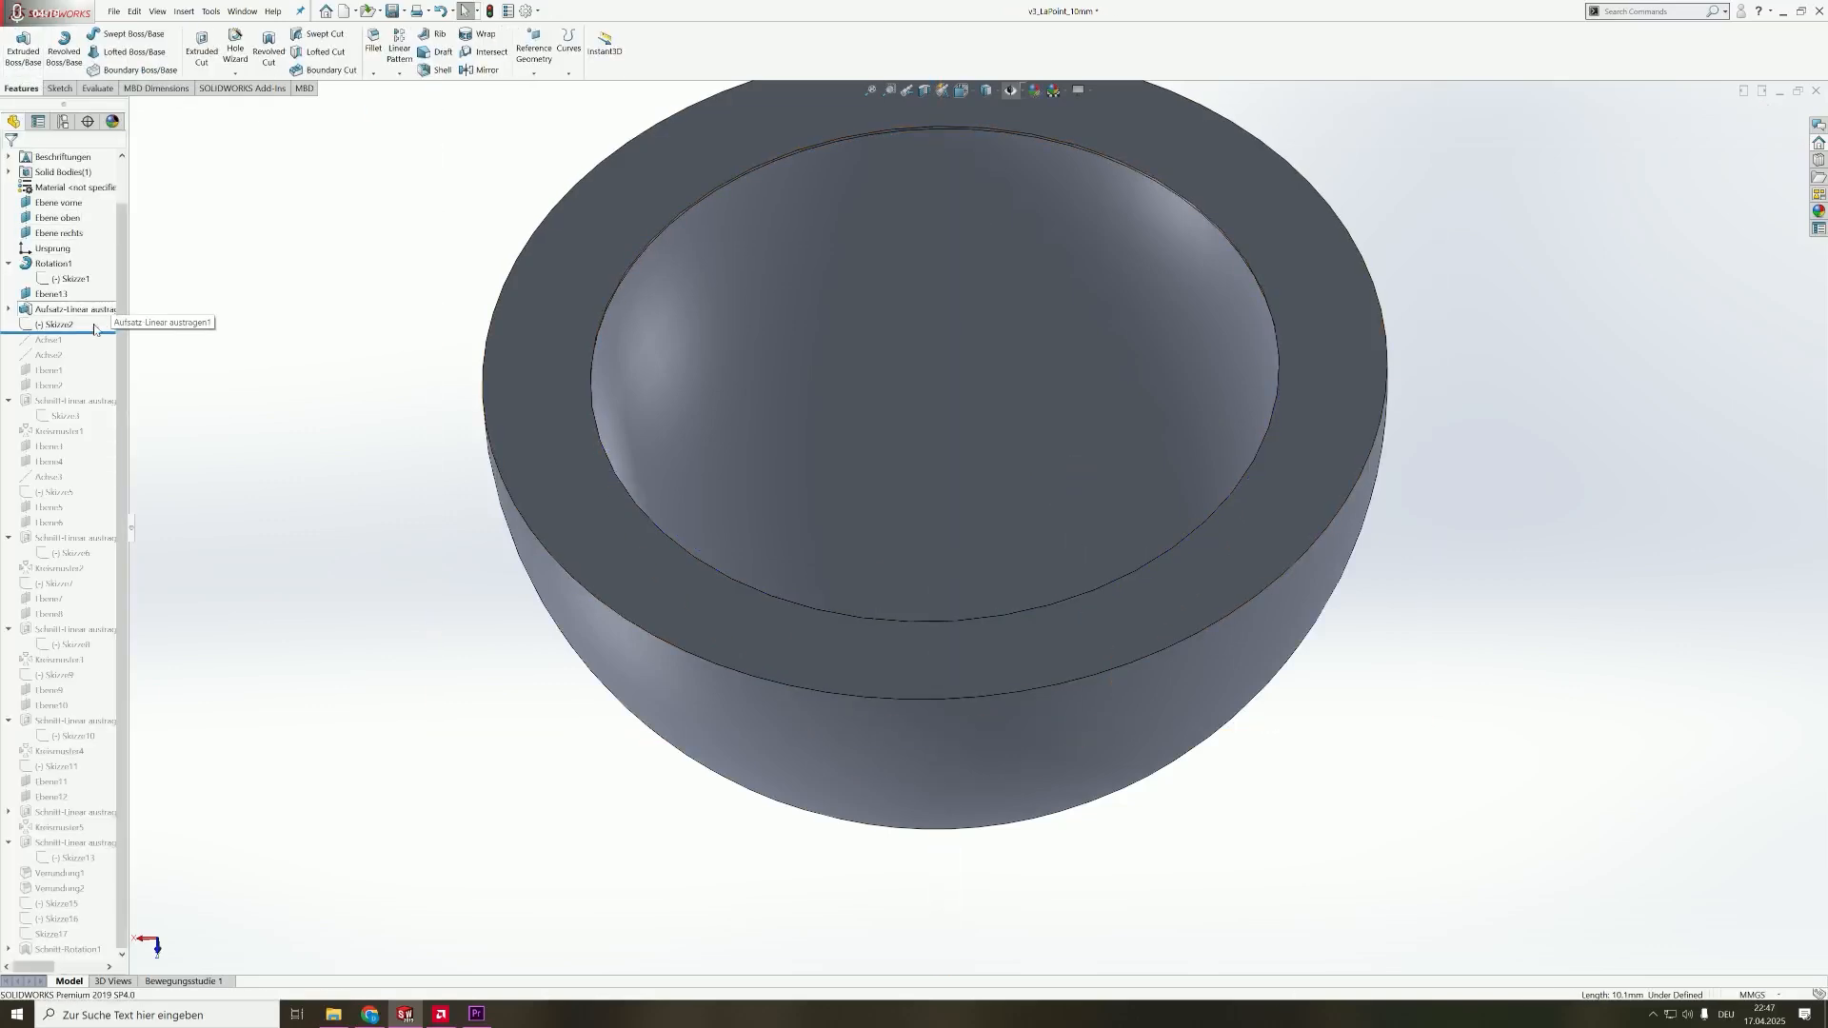
# - Roll the feature history forward to just below Ebene2 and show the hidden reference planes and axes
pyautogui.moveTo(98, 333); pyautogui.dragTo(95, 391)
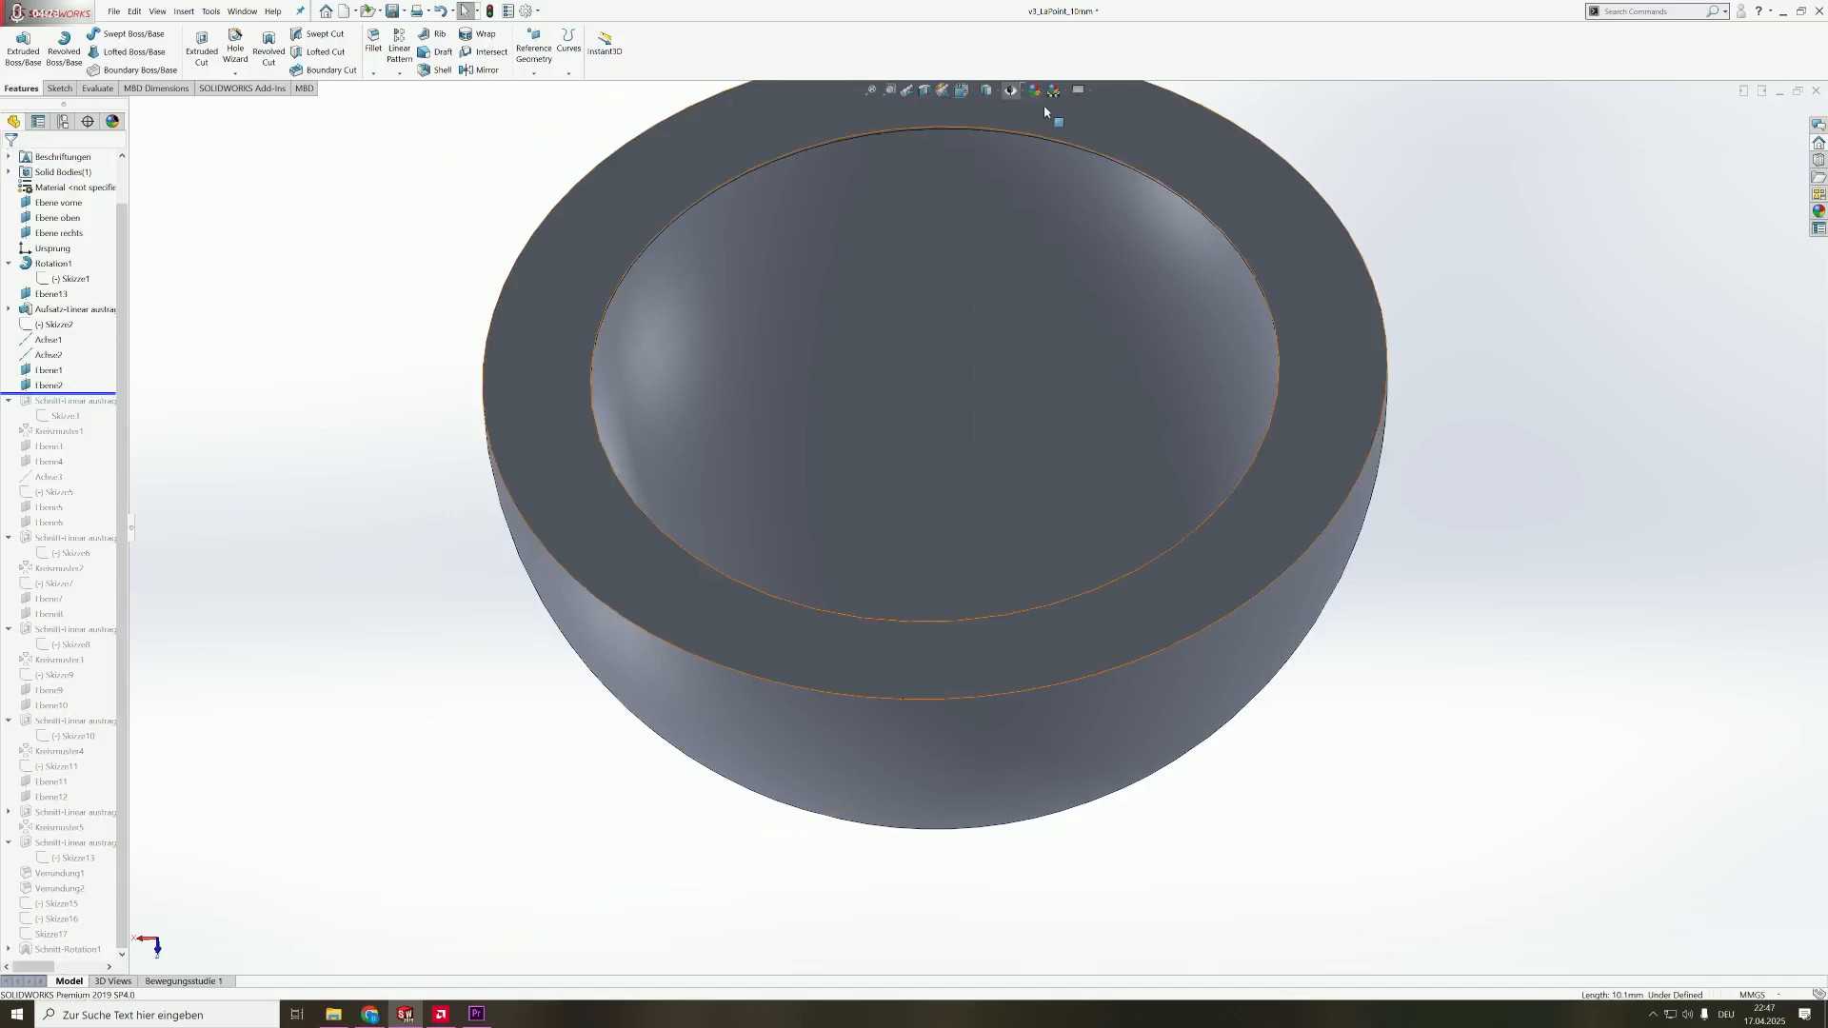
pyautogui.click(1011, 92)
pyautogui.scroll(6, 1047, 211)
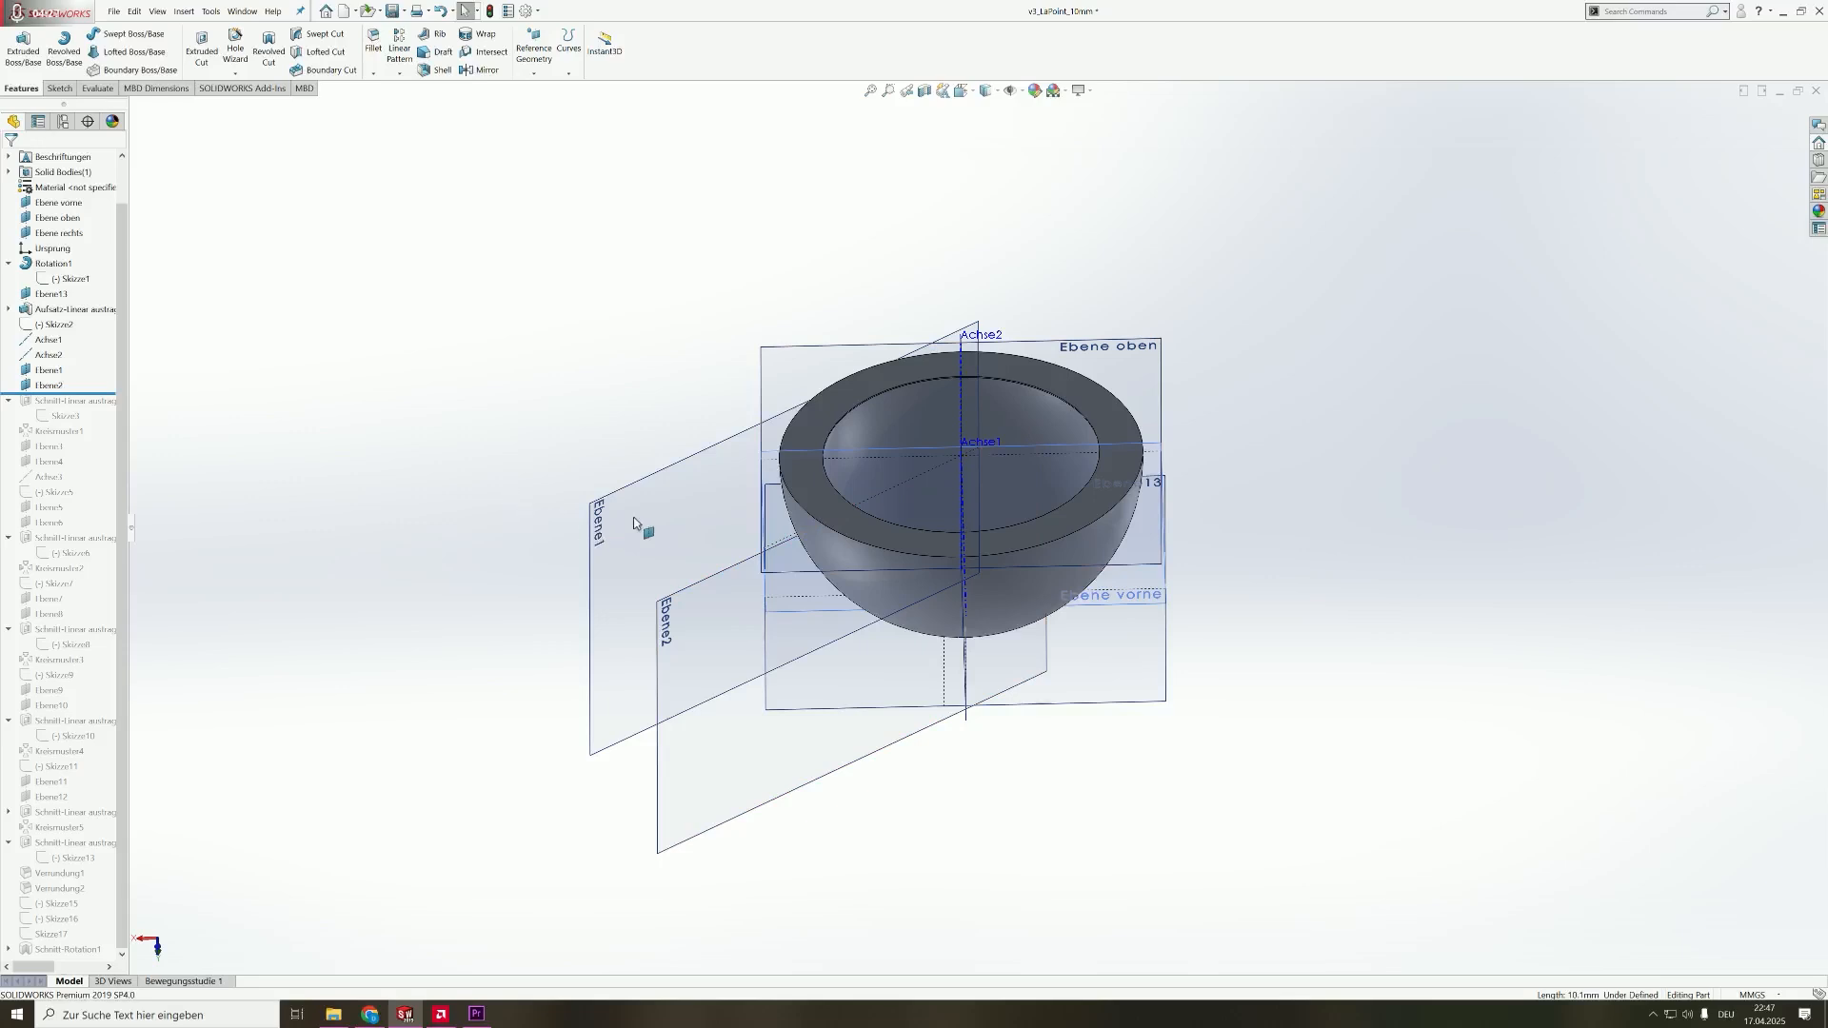
# - Select the reference planes Ebene1 and Ebene2 in turn and examine their orientation relative to the bowl
pyautogui.click(634, 524)
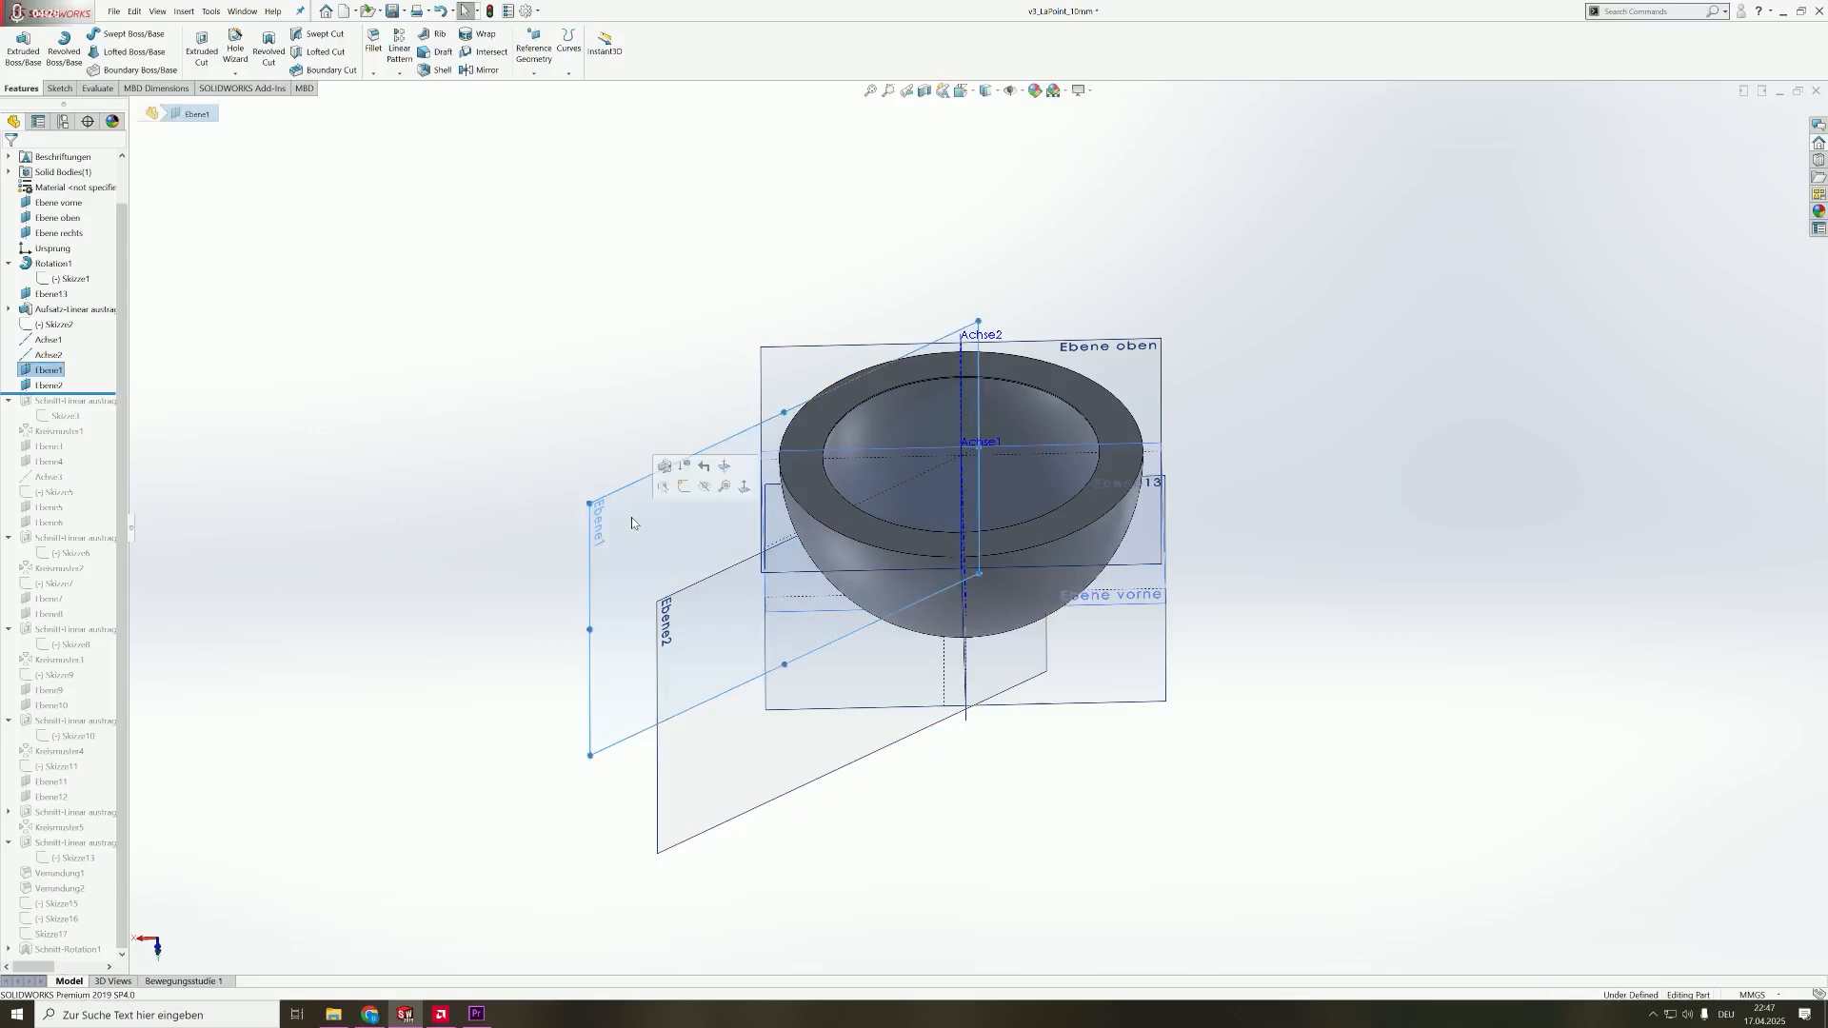
pyautogui.moveTo(889, 547); pyautogui.dragTo(903, 457, button='middle')
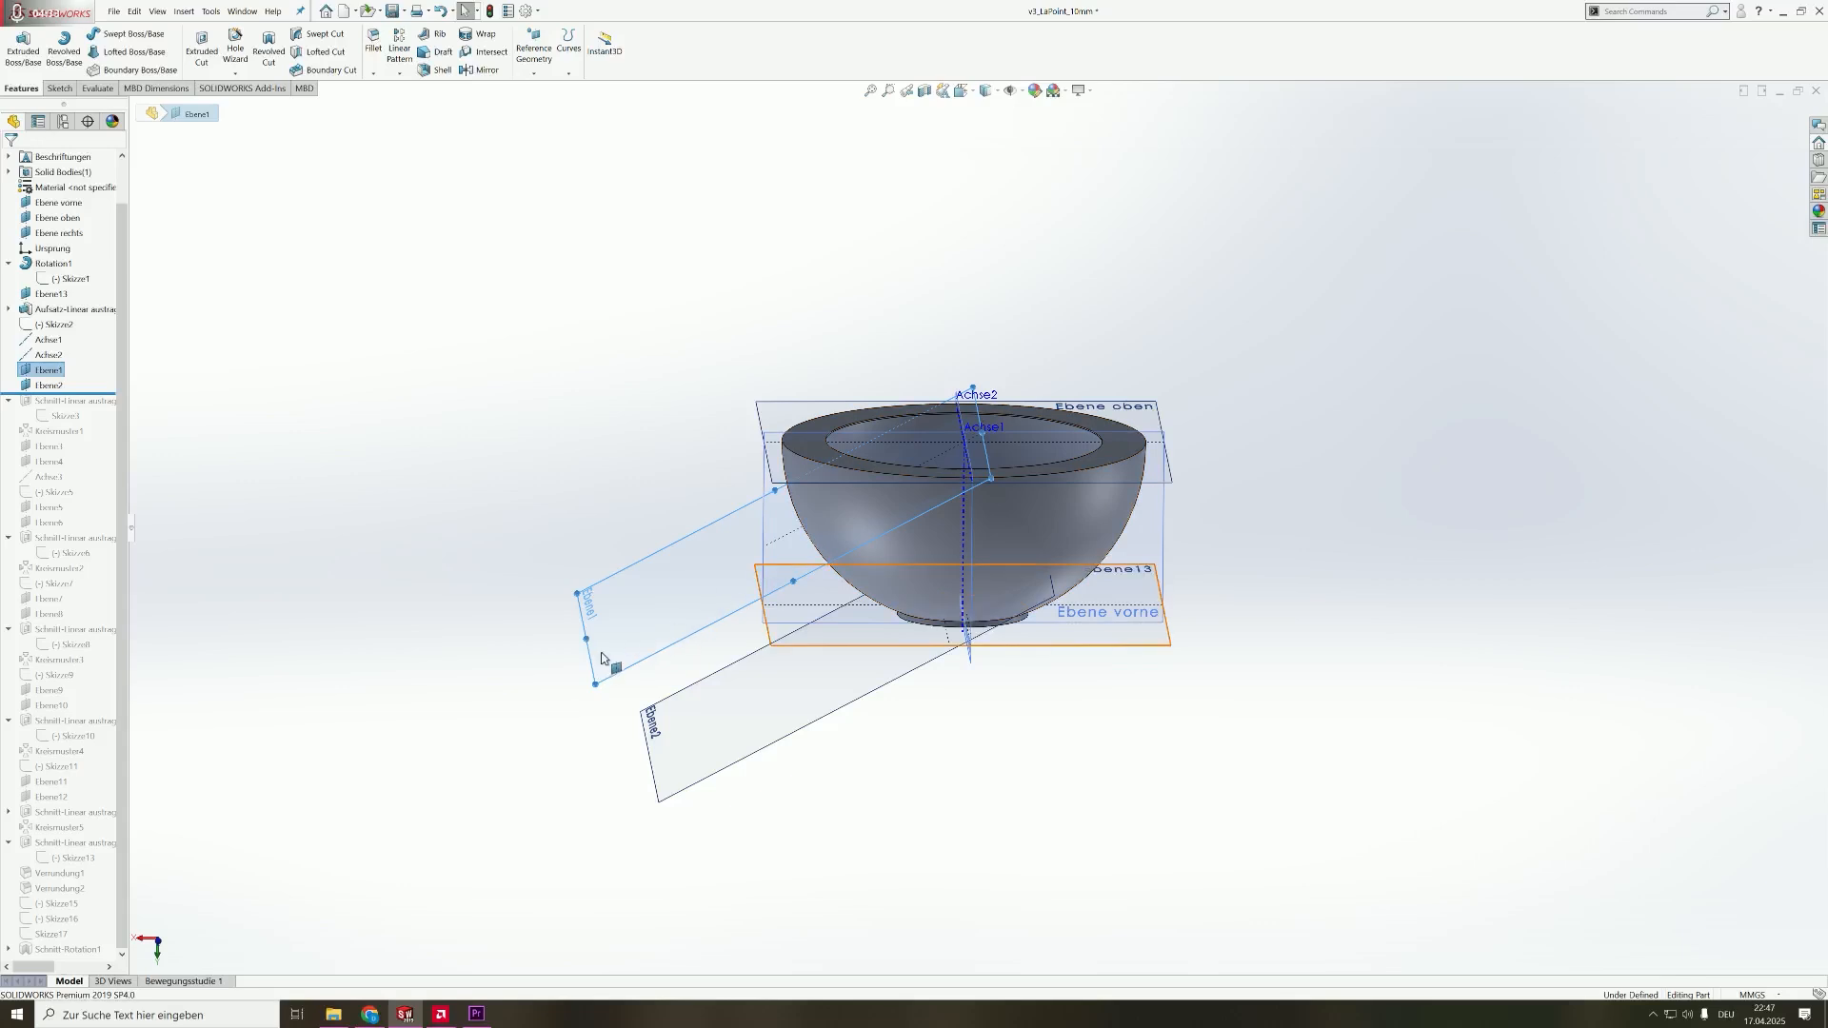
pyautogui.click(684, 724)
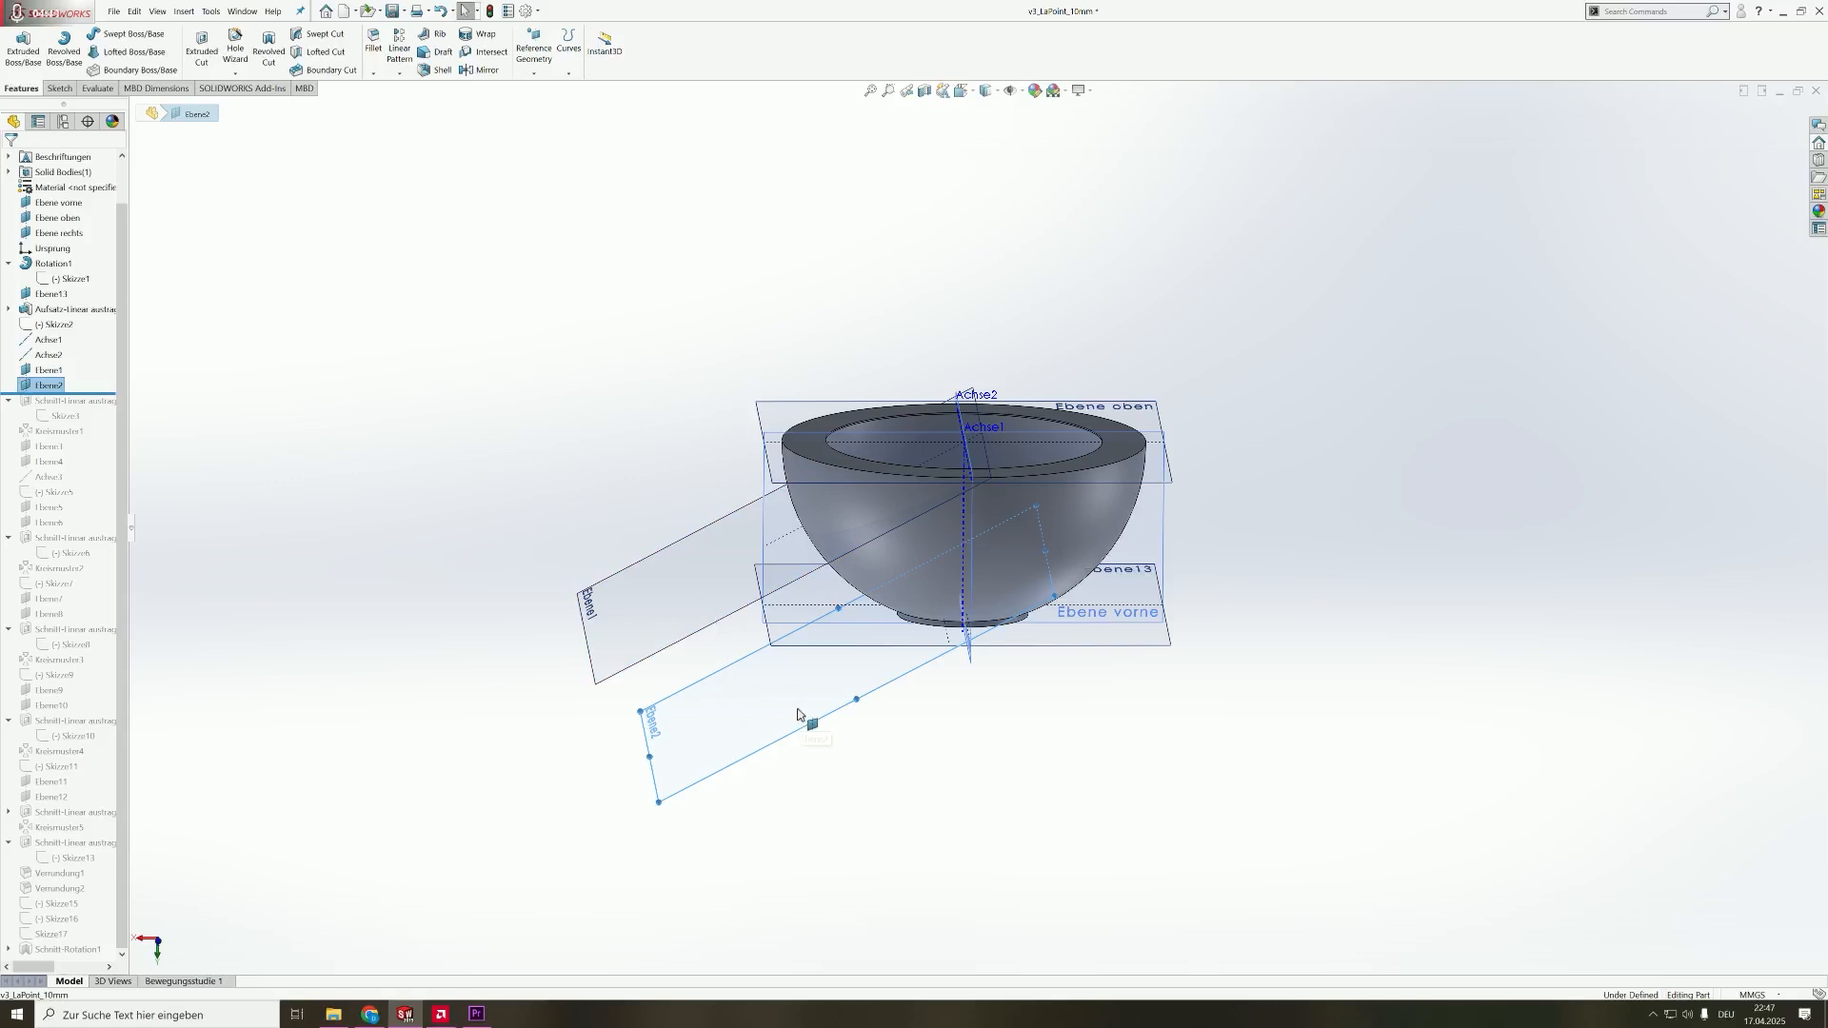
pyautogui.moveTo(798, 714); pyautogui.dragTo(1076, 522, button='middle')
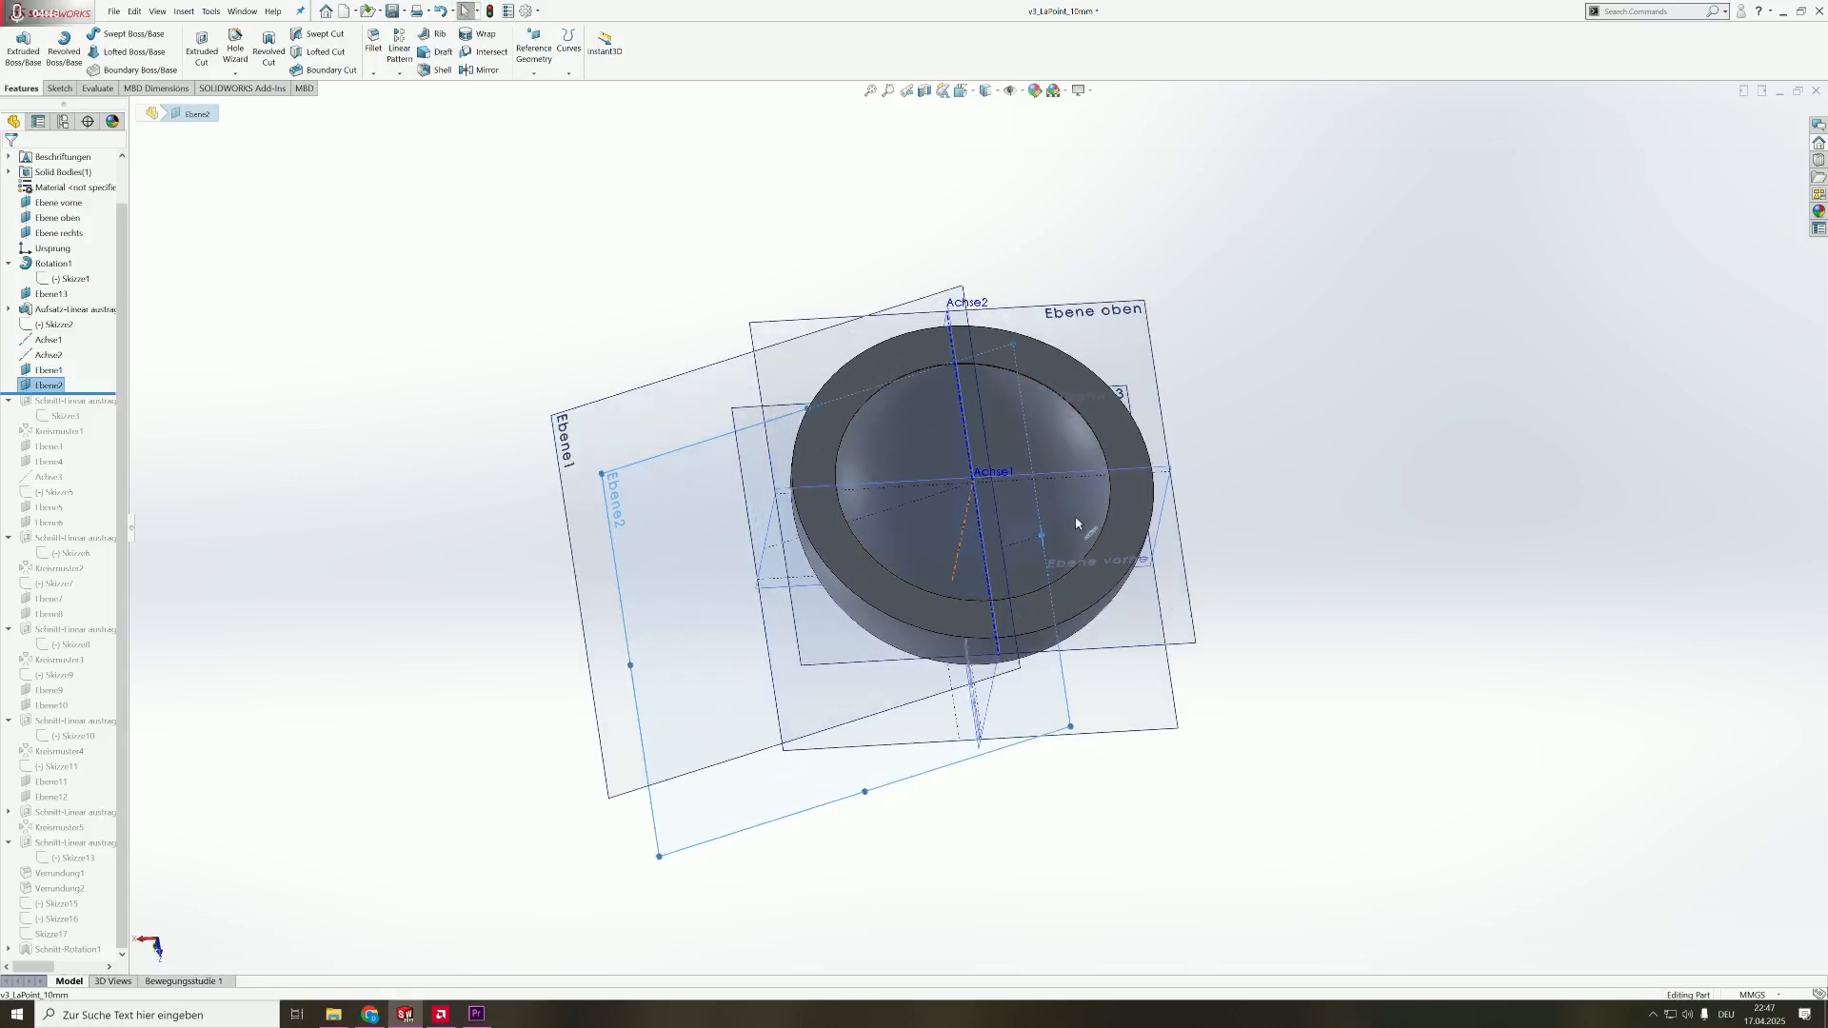
# - Select the reference axes Achse1 and Achse2 in turn and examine how they run through the bowl
pyautogui.scroll(4, 1076, 522)
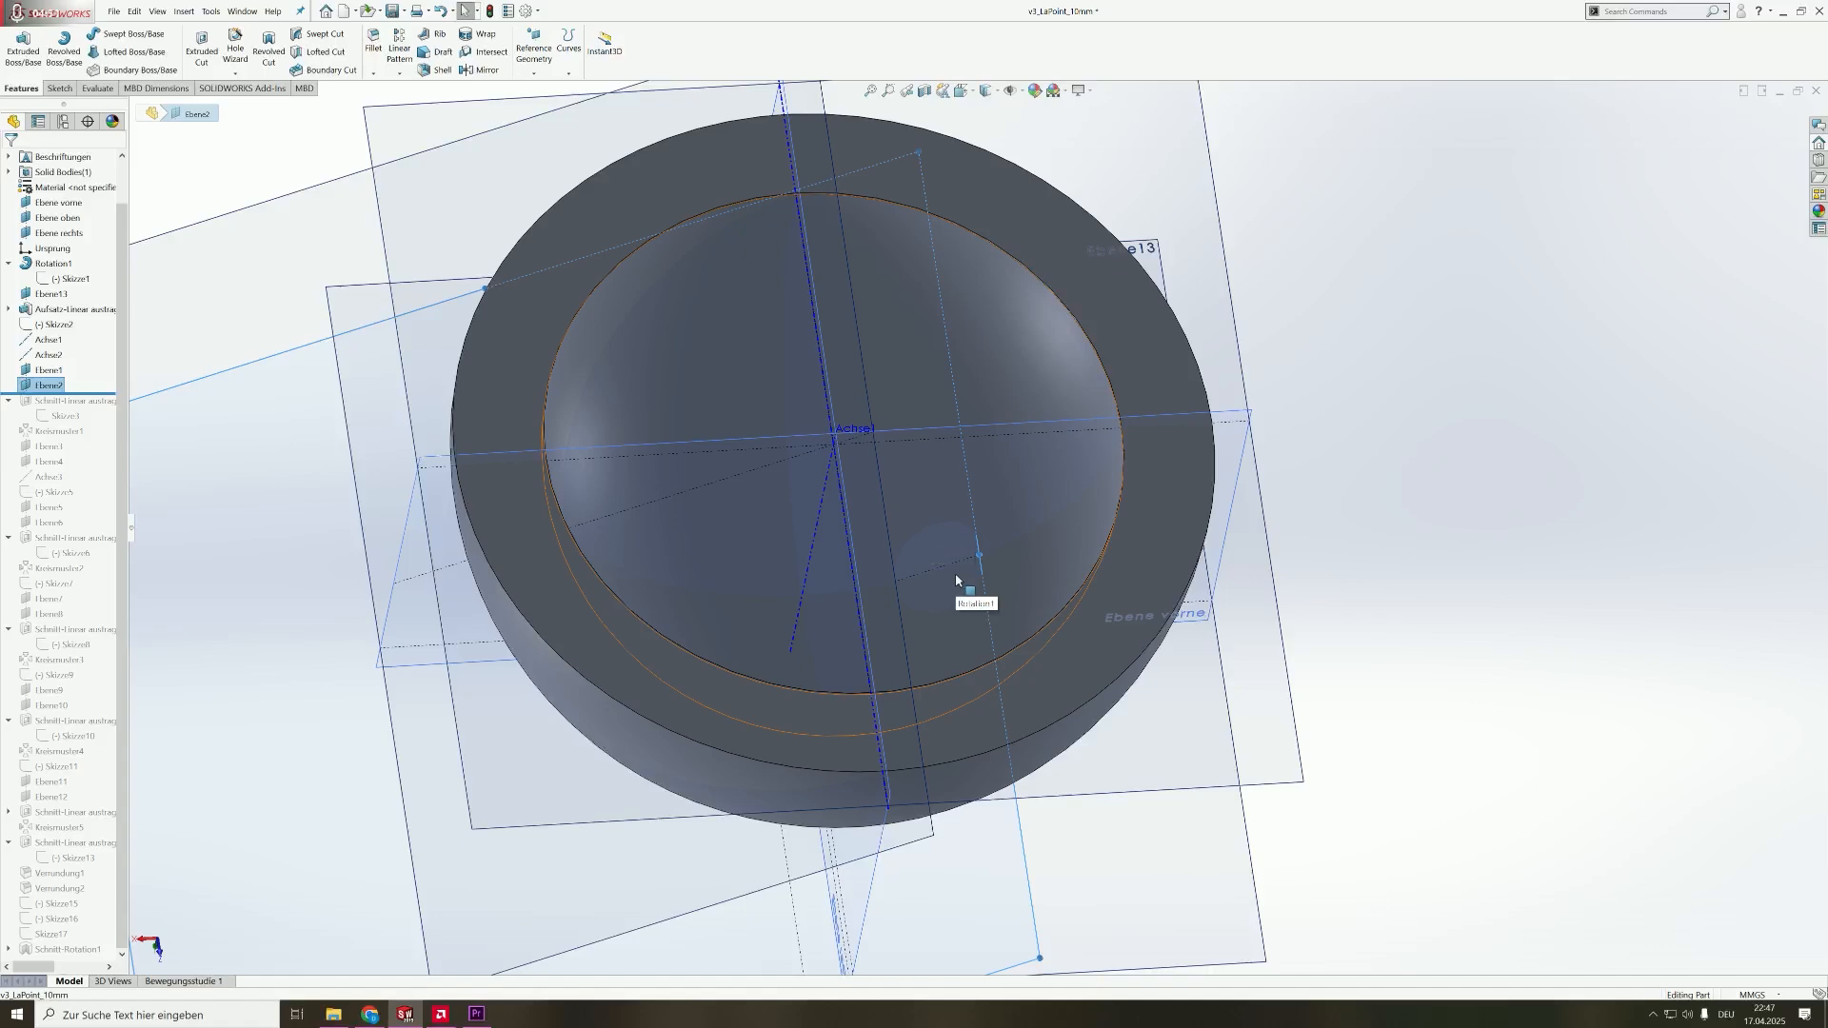
pyautogui.scroll(4, 763, 430)
pyautogui.moveTo(821, 430); pyautogui.dragTo(770, 337, button='middle')
pyautogui.click(50, 341)
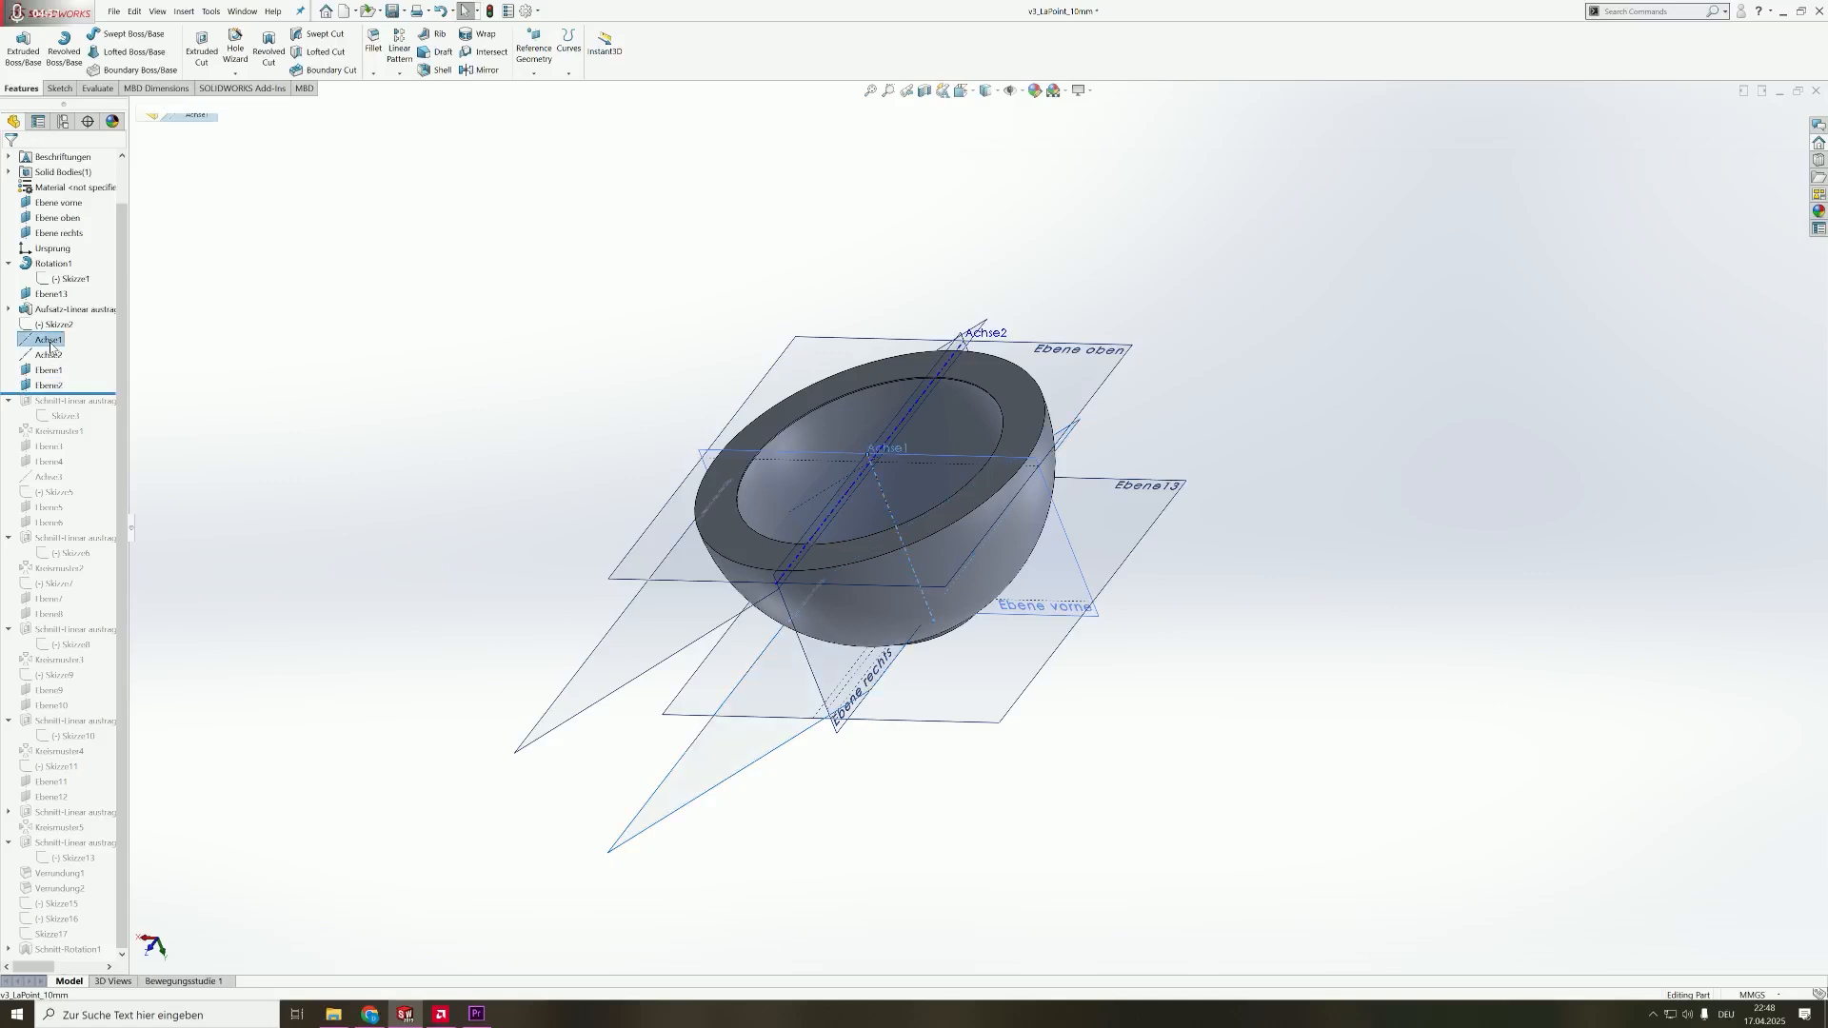
pyautogui.moveTo(844, 451); pyautogui.dragTo(846, 488, button='middle')
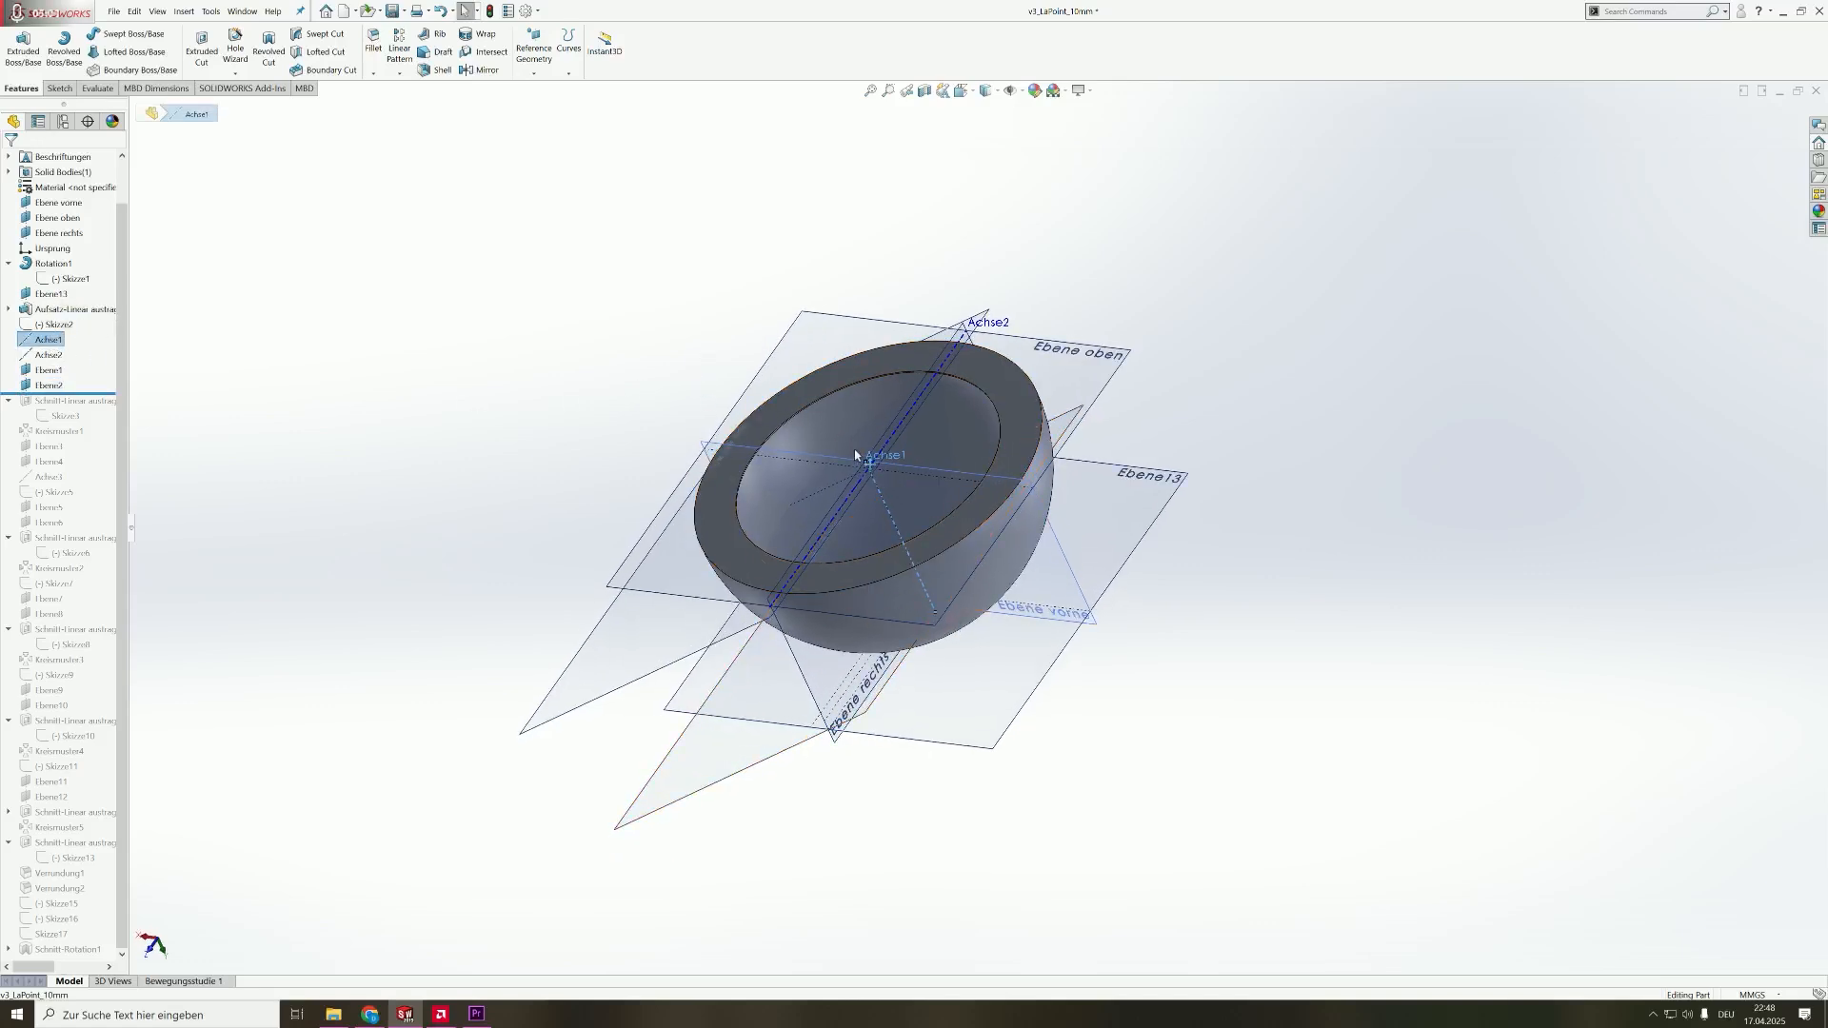
pyautogui.click(978, 345)
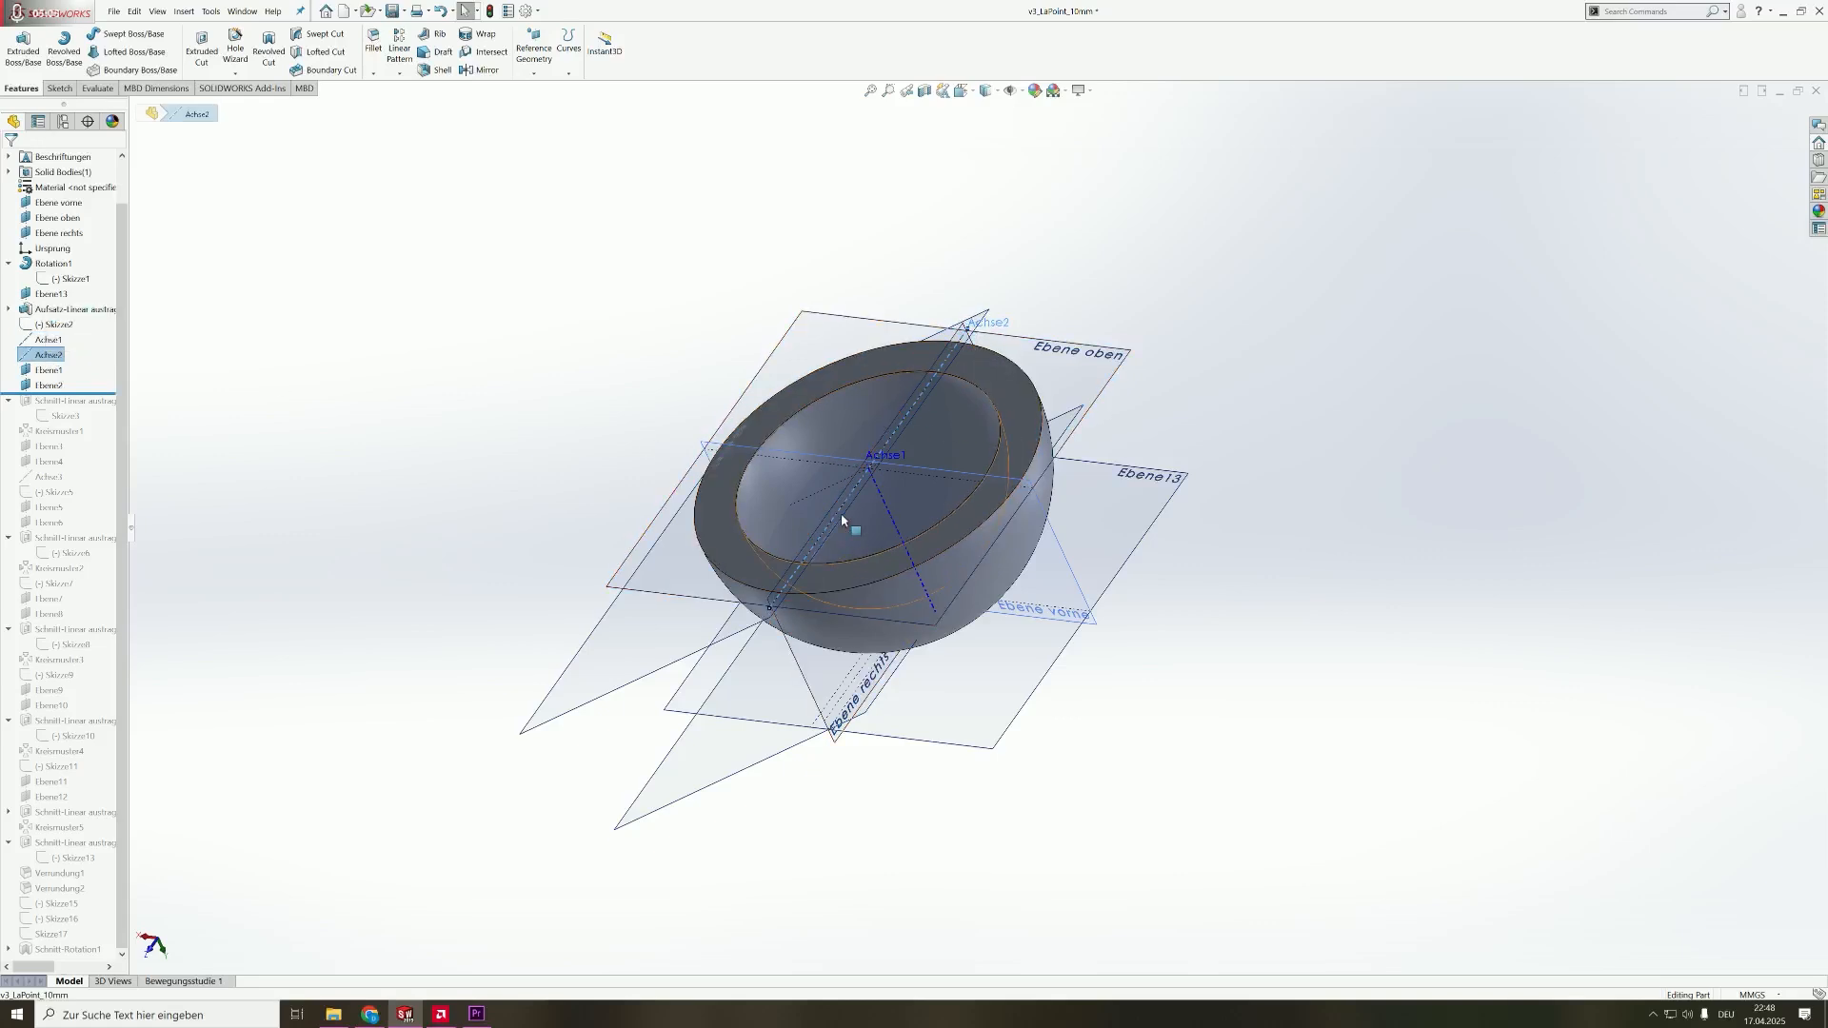
# - Select Ebene1 and Ebene2 again and compare the two angled planes from the side of the bowl
pyautogui.moveTo(837, 518); pyautogui.dragTo(902, 404, button='middle')
pyautogui.click(649, 625)
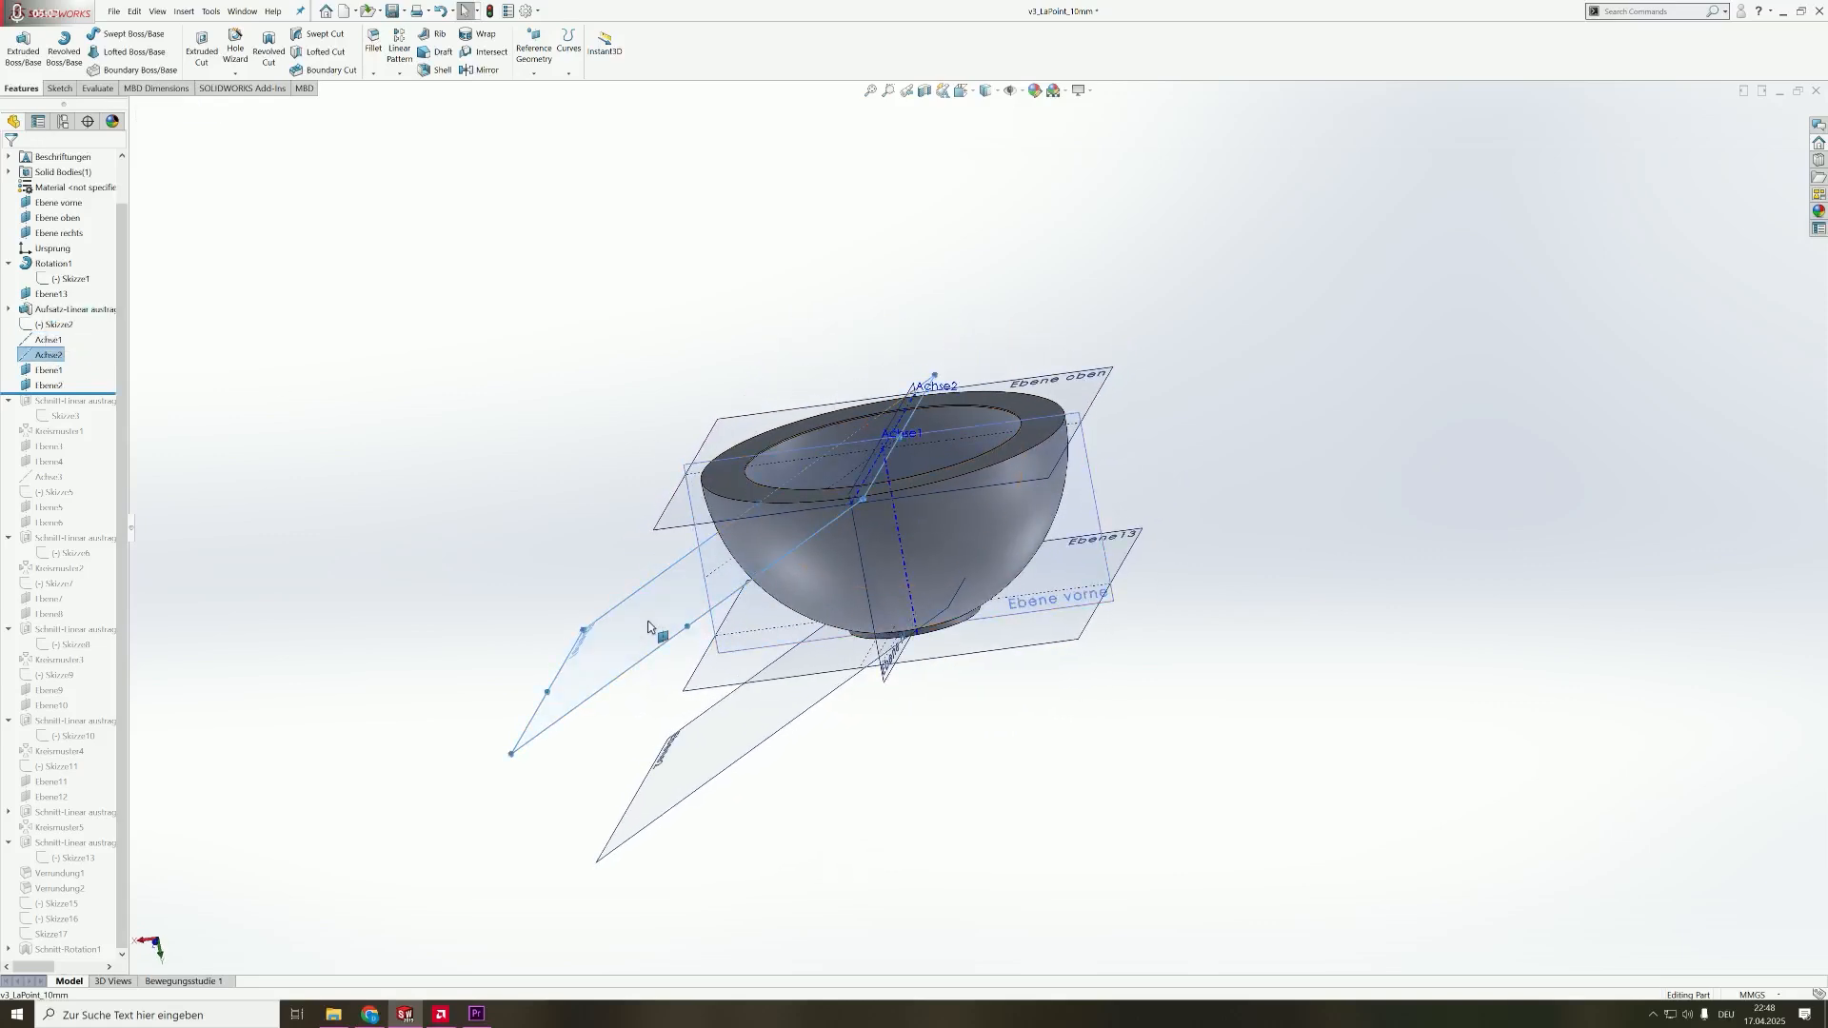
pyautogui.click(721, 749)
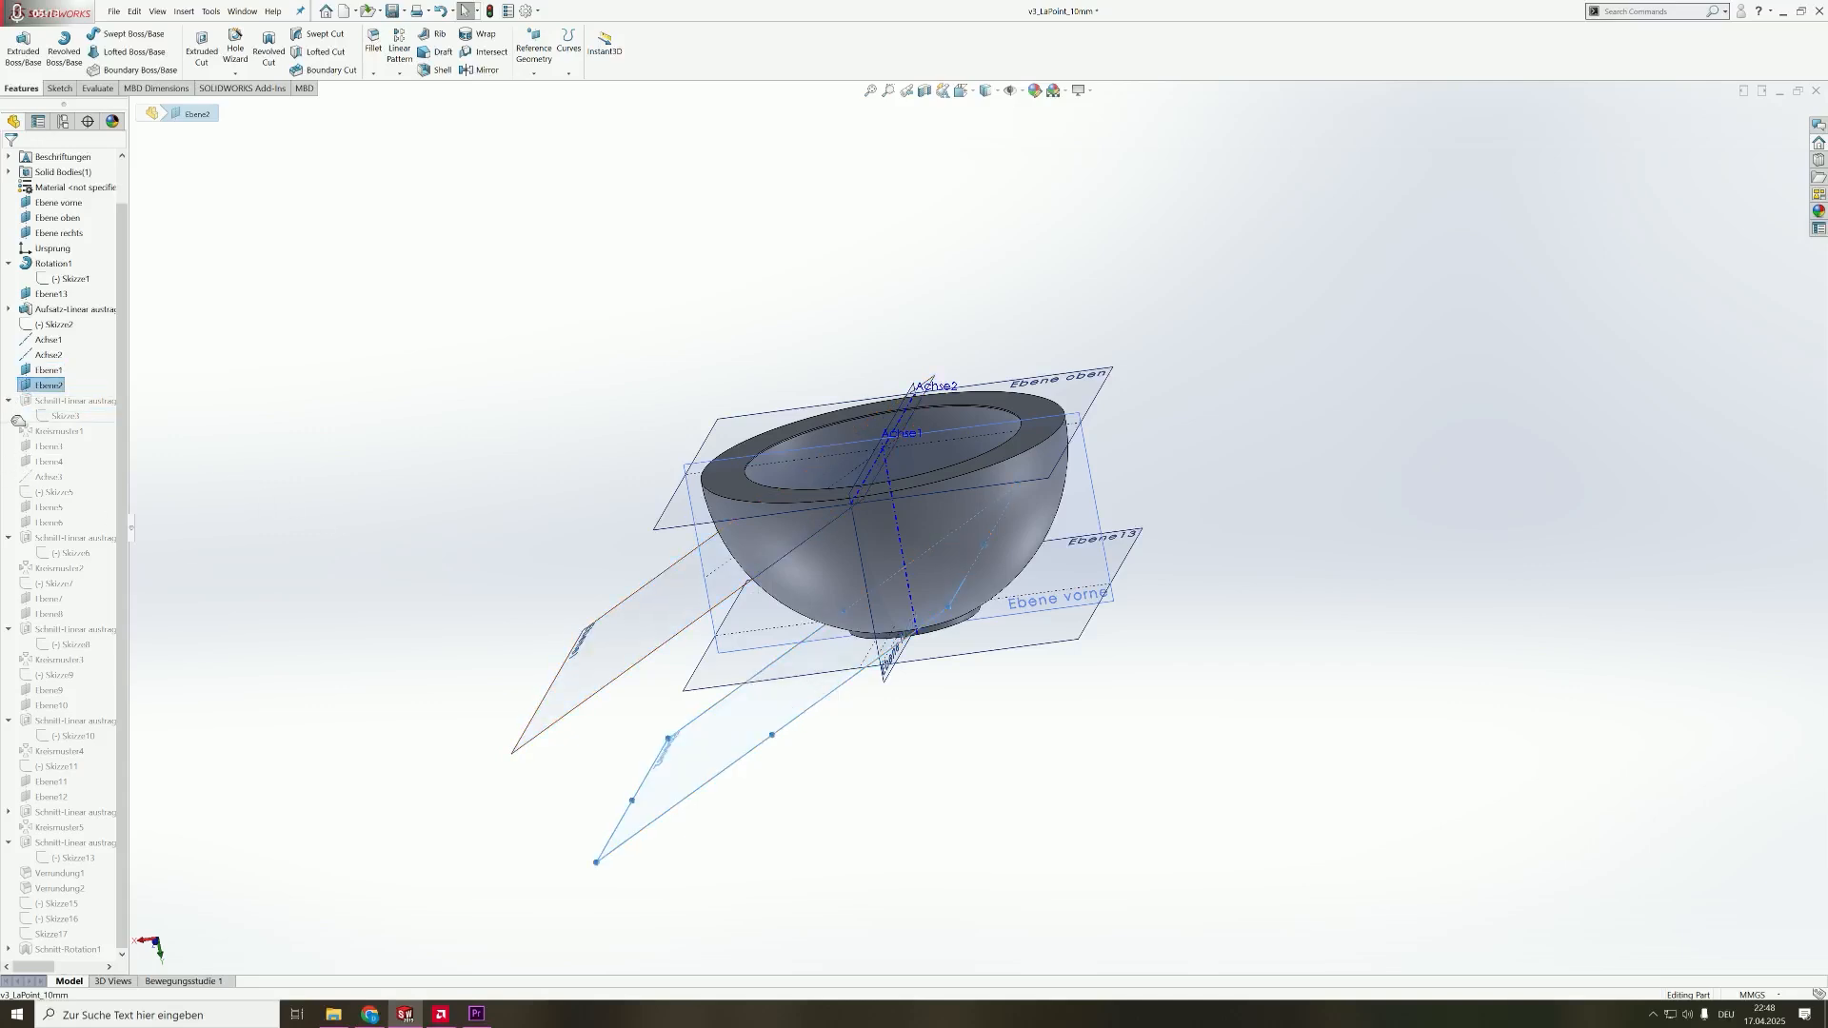
# - Roll the feature history forward past the first cut extrude to just below Skizze3 and open that sketch for editing
pyautogui.moveTo(18, 419); pyautogui.dragTo(26, 420)
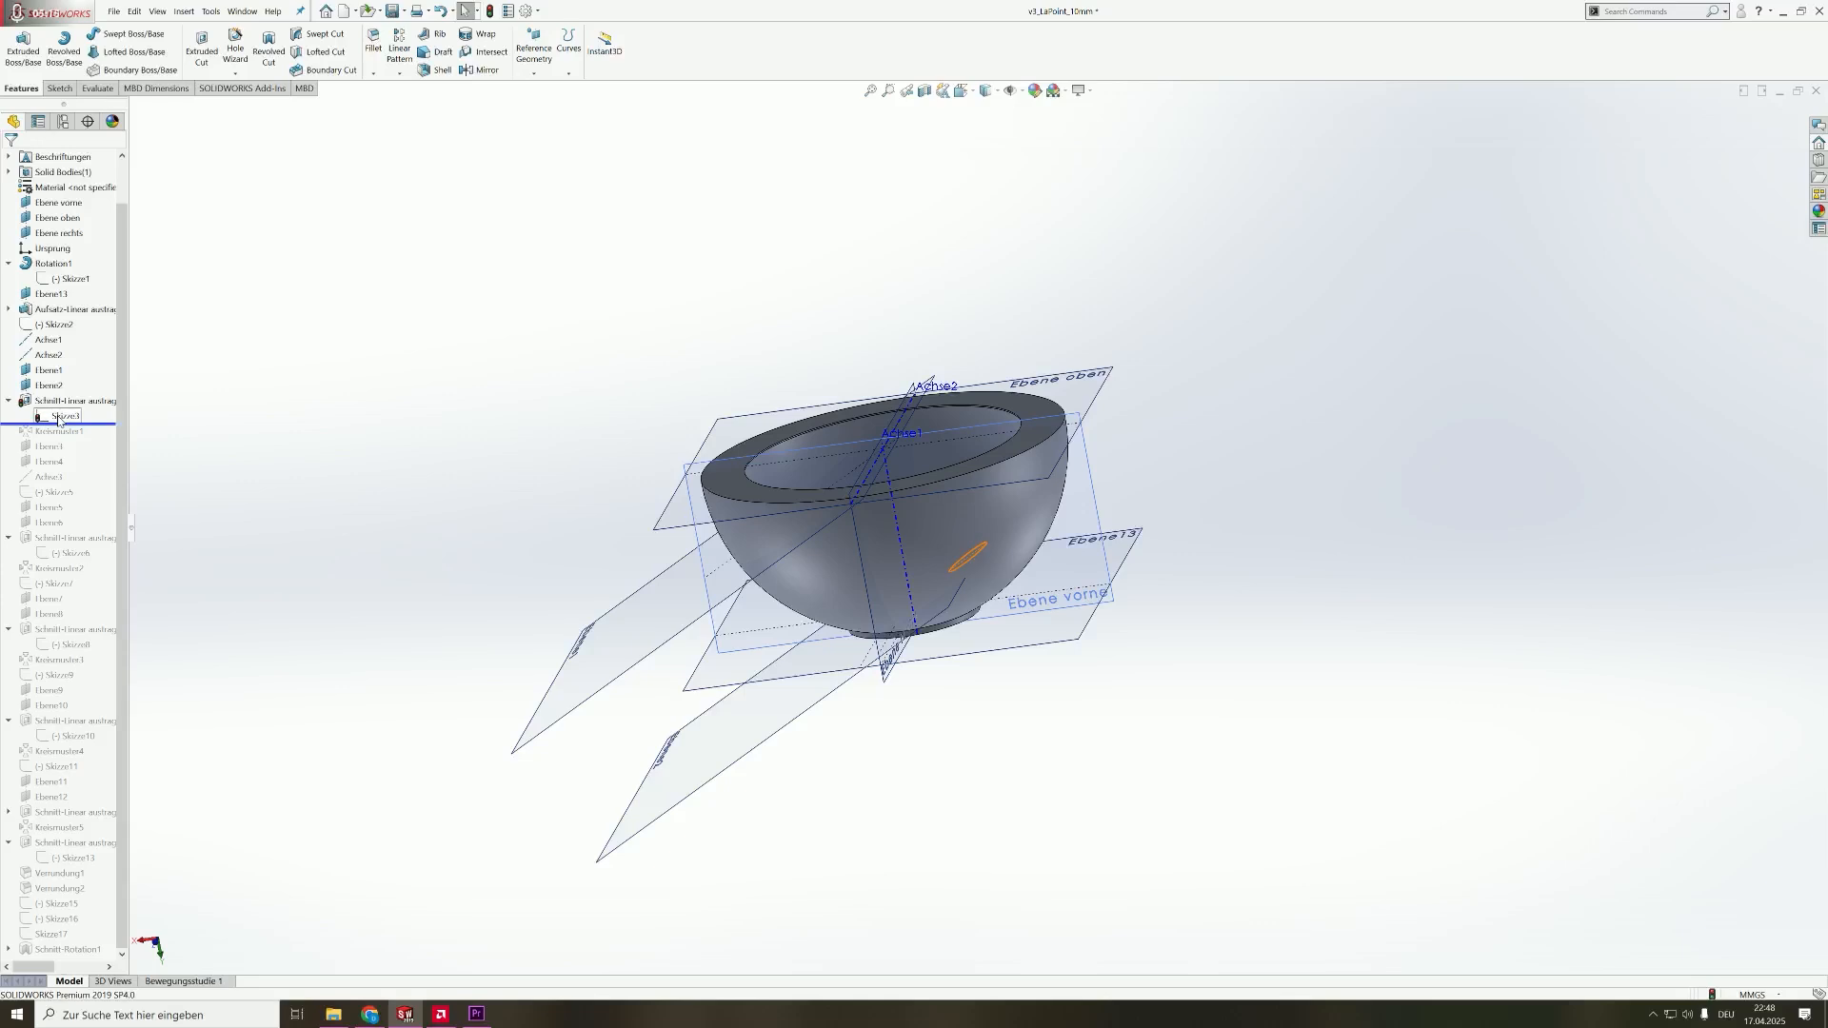
pyautogui.click(59, 417)
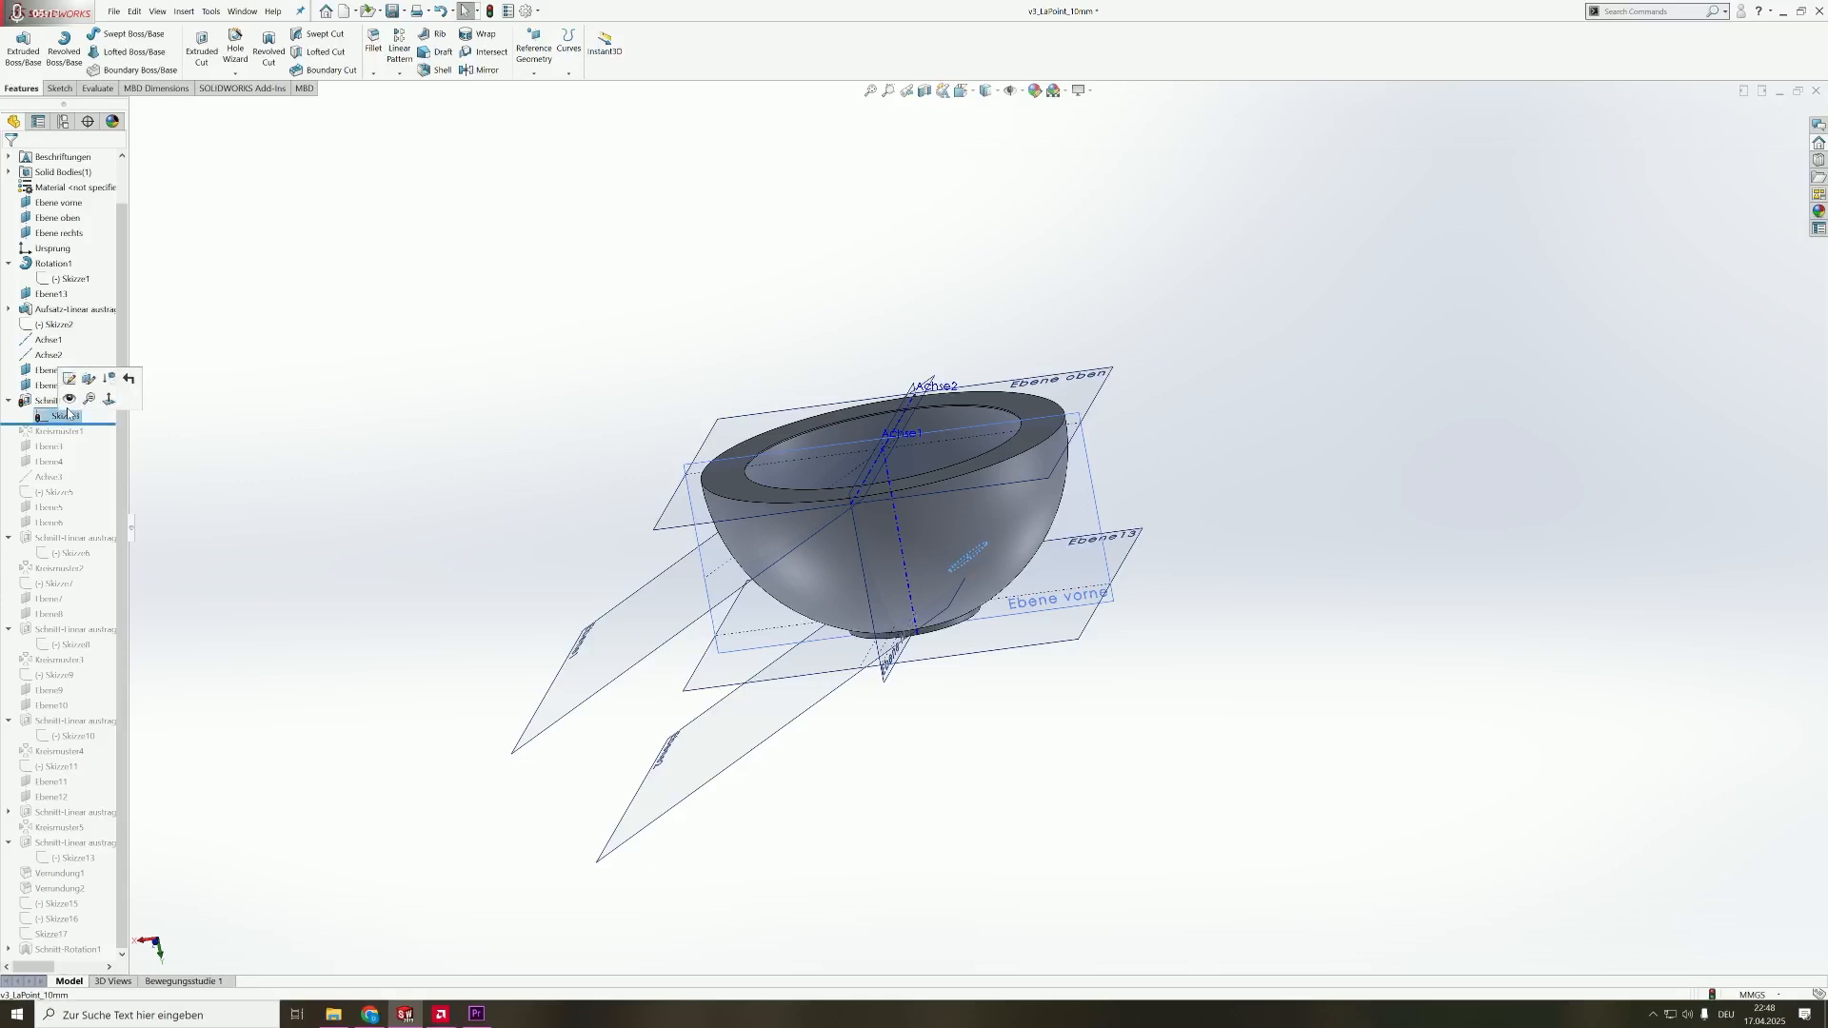
pyautogui.rightClick(65, 417)
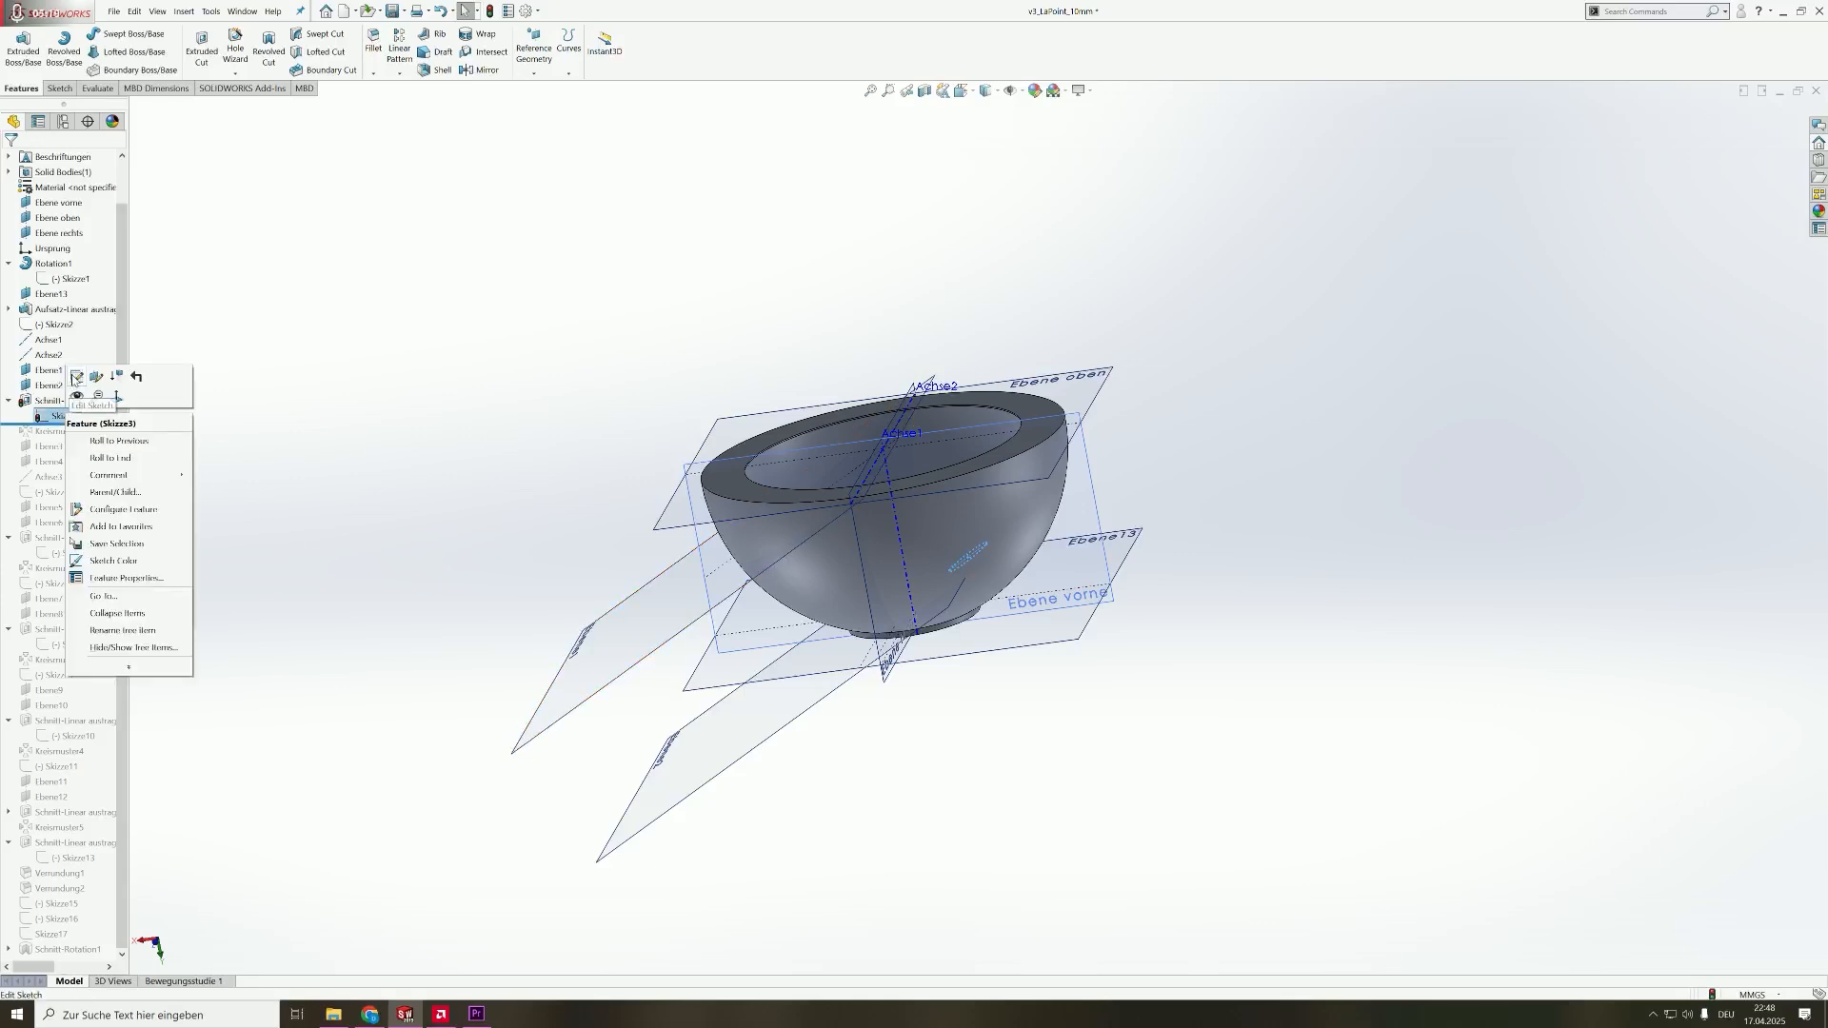
pyautogui.click(86, 374)
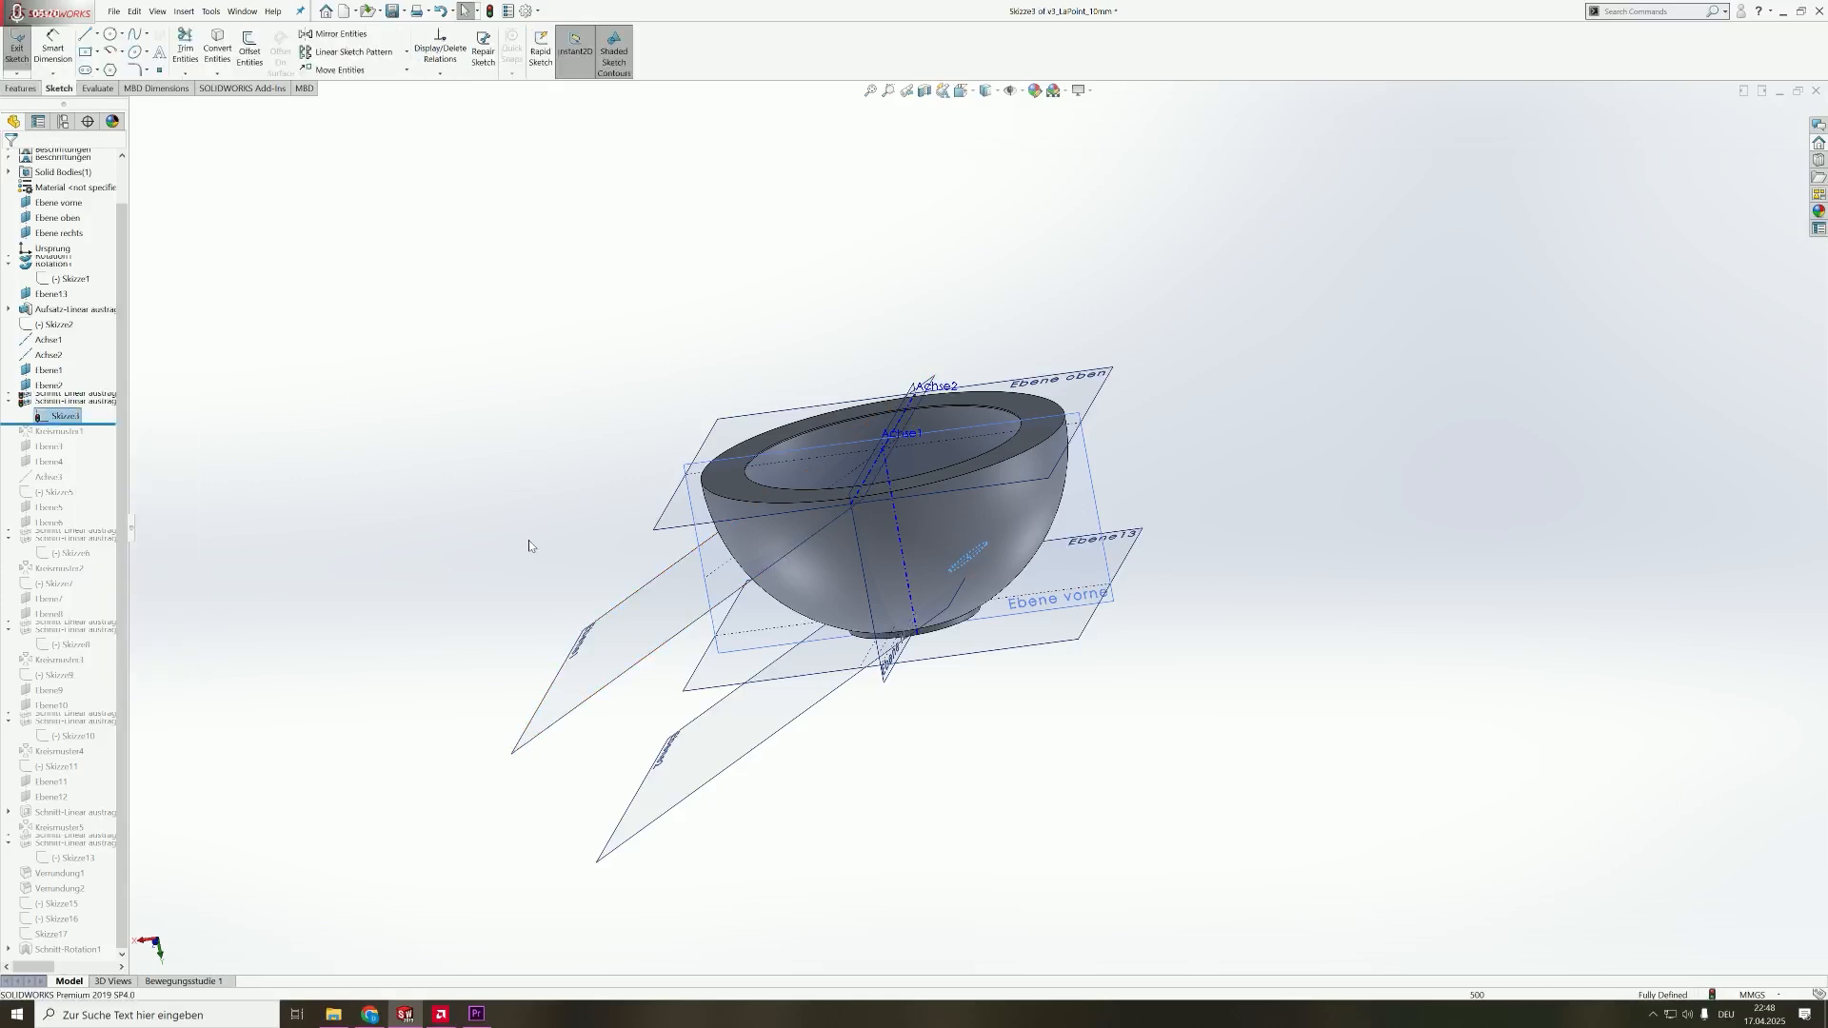
# - Highlight the sketch plane Ebene2, then inspect the hole circle's diameter dimension and its circle properties
pyautogui.click(677, 759)
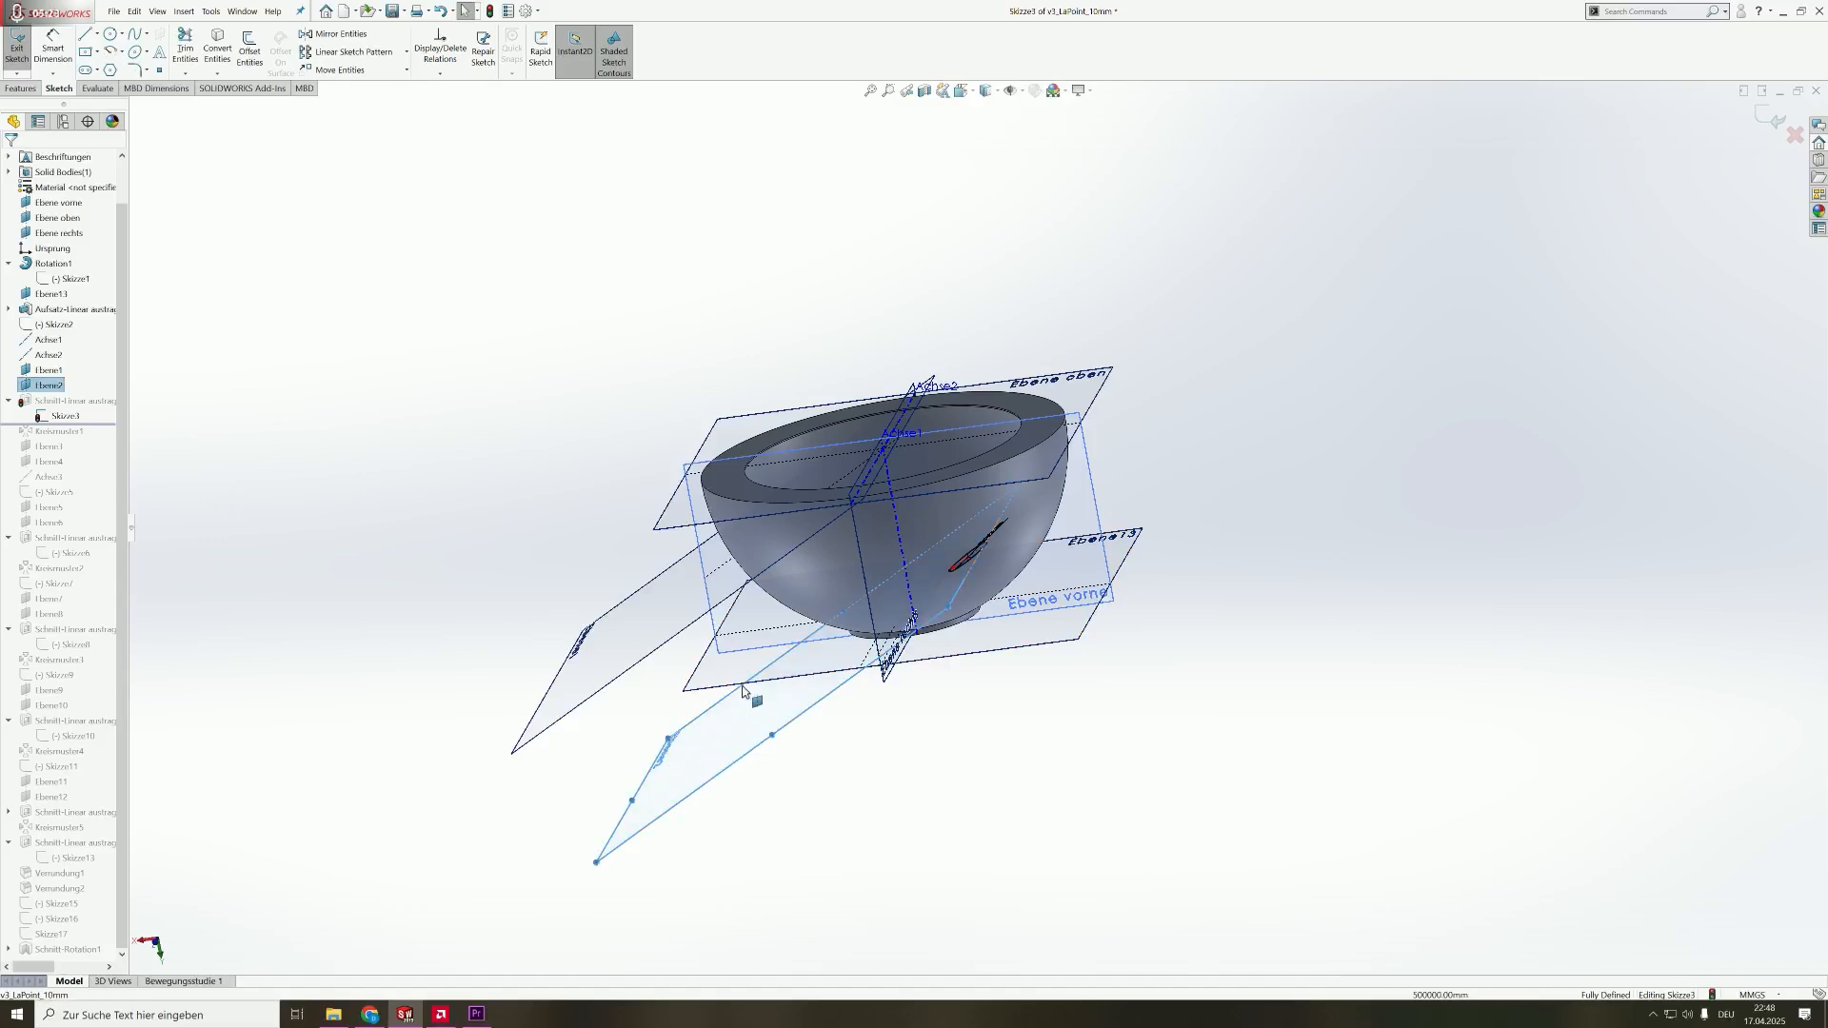
pyautogui.moveTo(743, 692); pyautogui.dragTo(811, 817, button='middle')
pyautogui.scroll(-4, 978, 533)
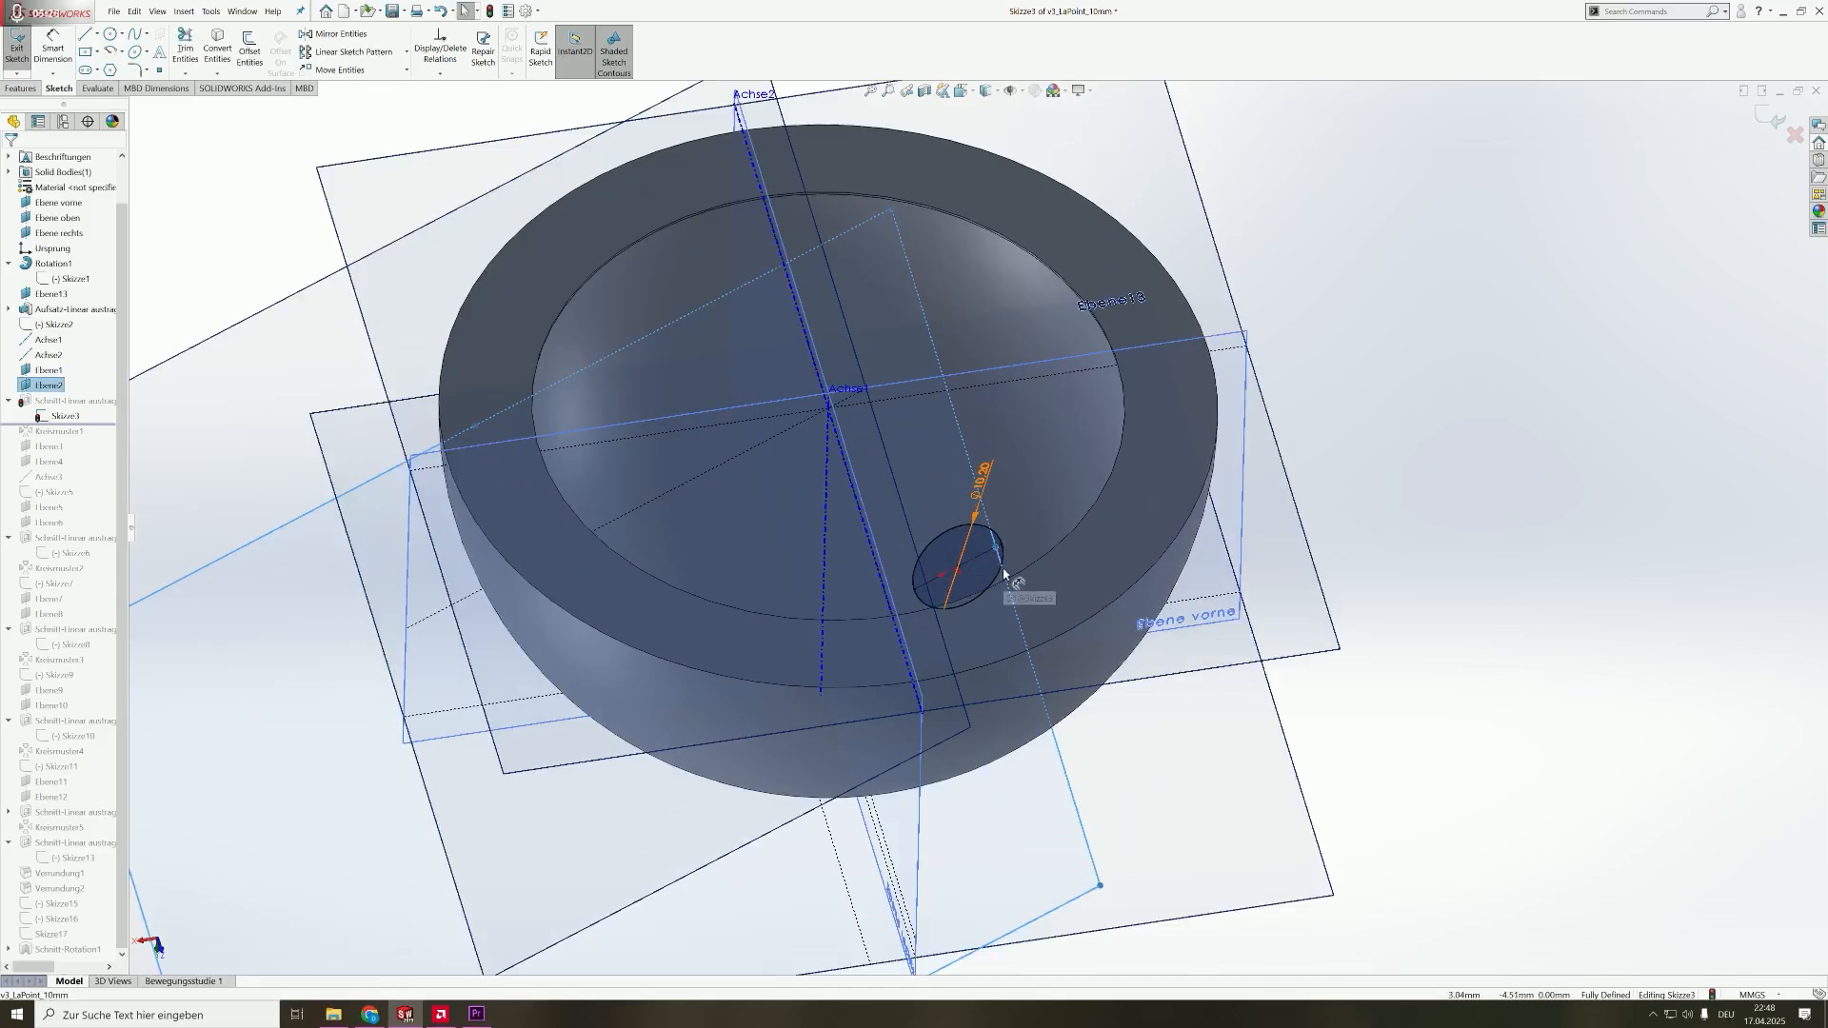
pyautogui.moveTo(1004, 571); pyautogui.dragTo(1000, 549, button='middle')
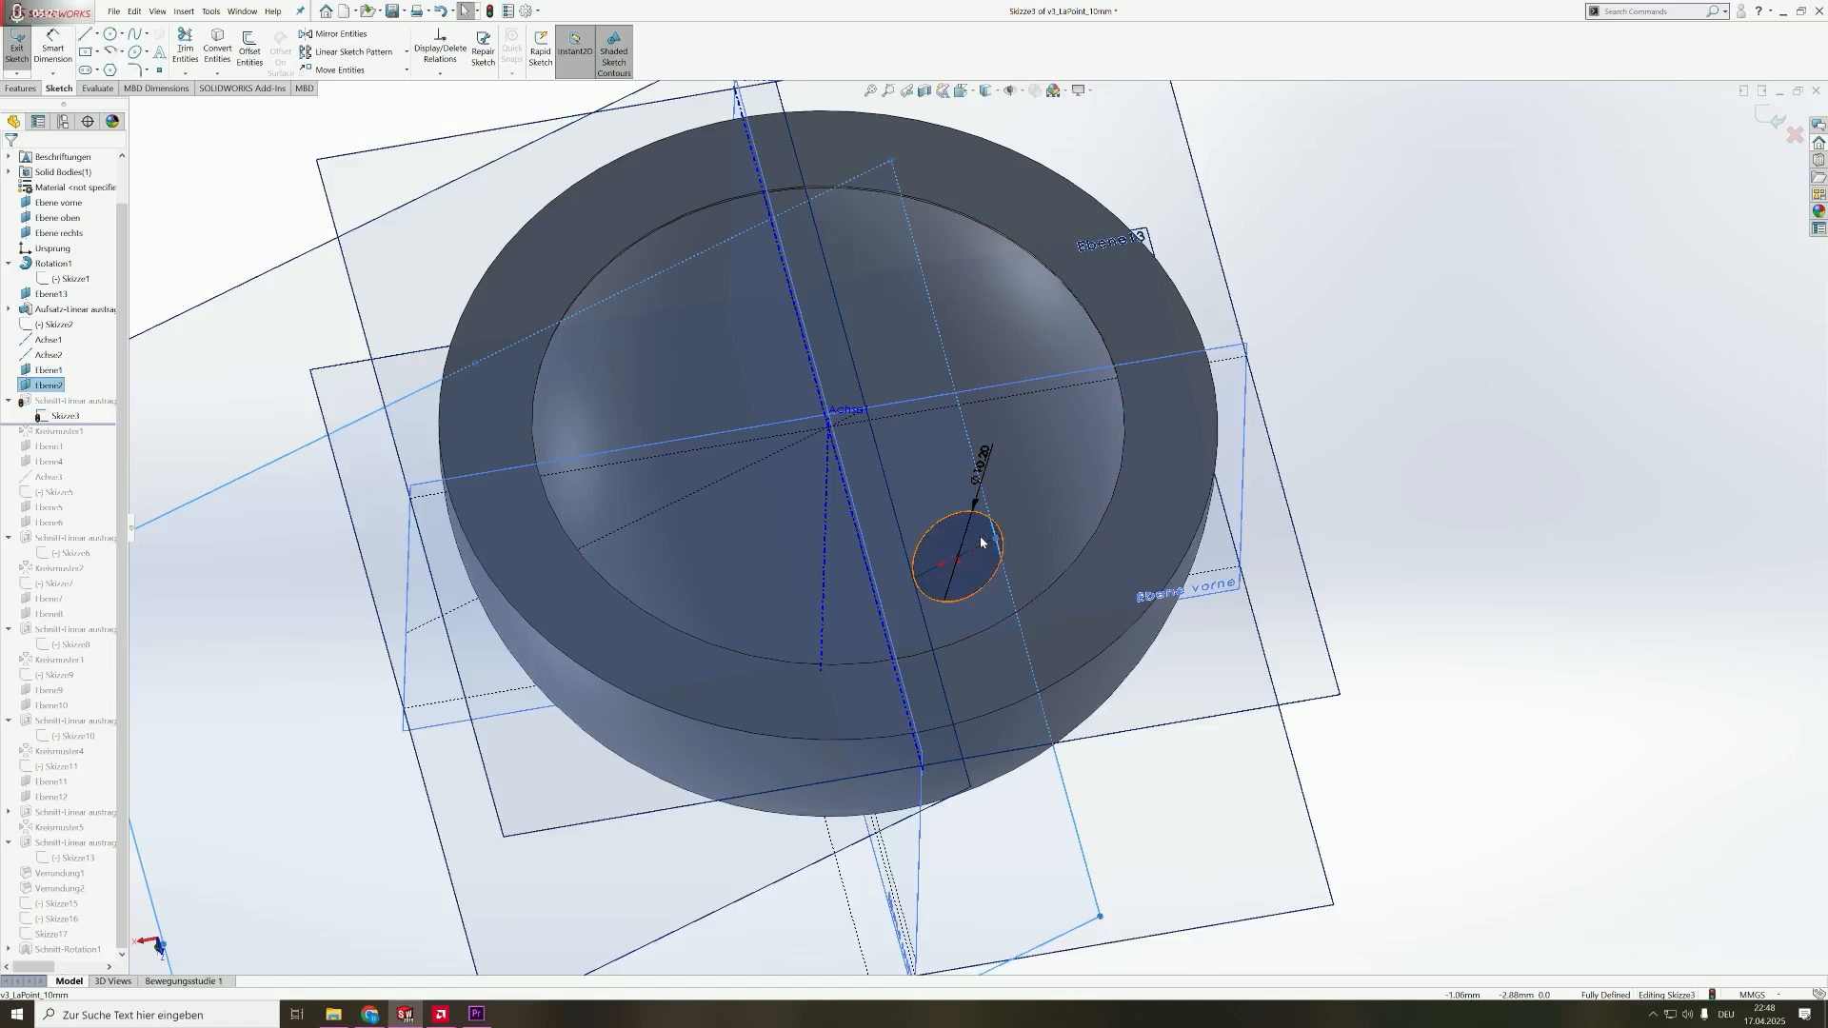
pyautogui.scroll(-5, 980, 539)
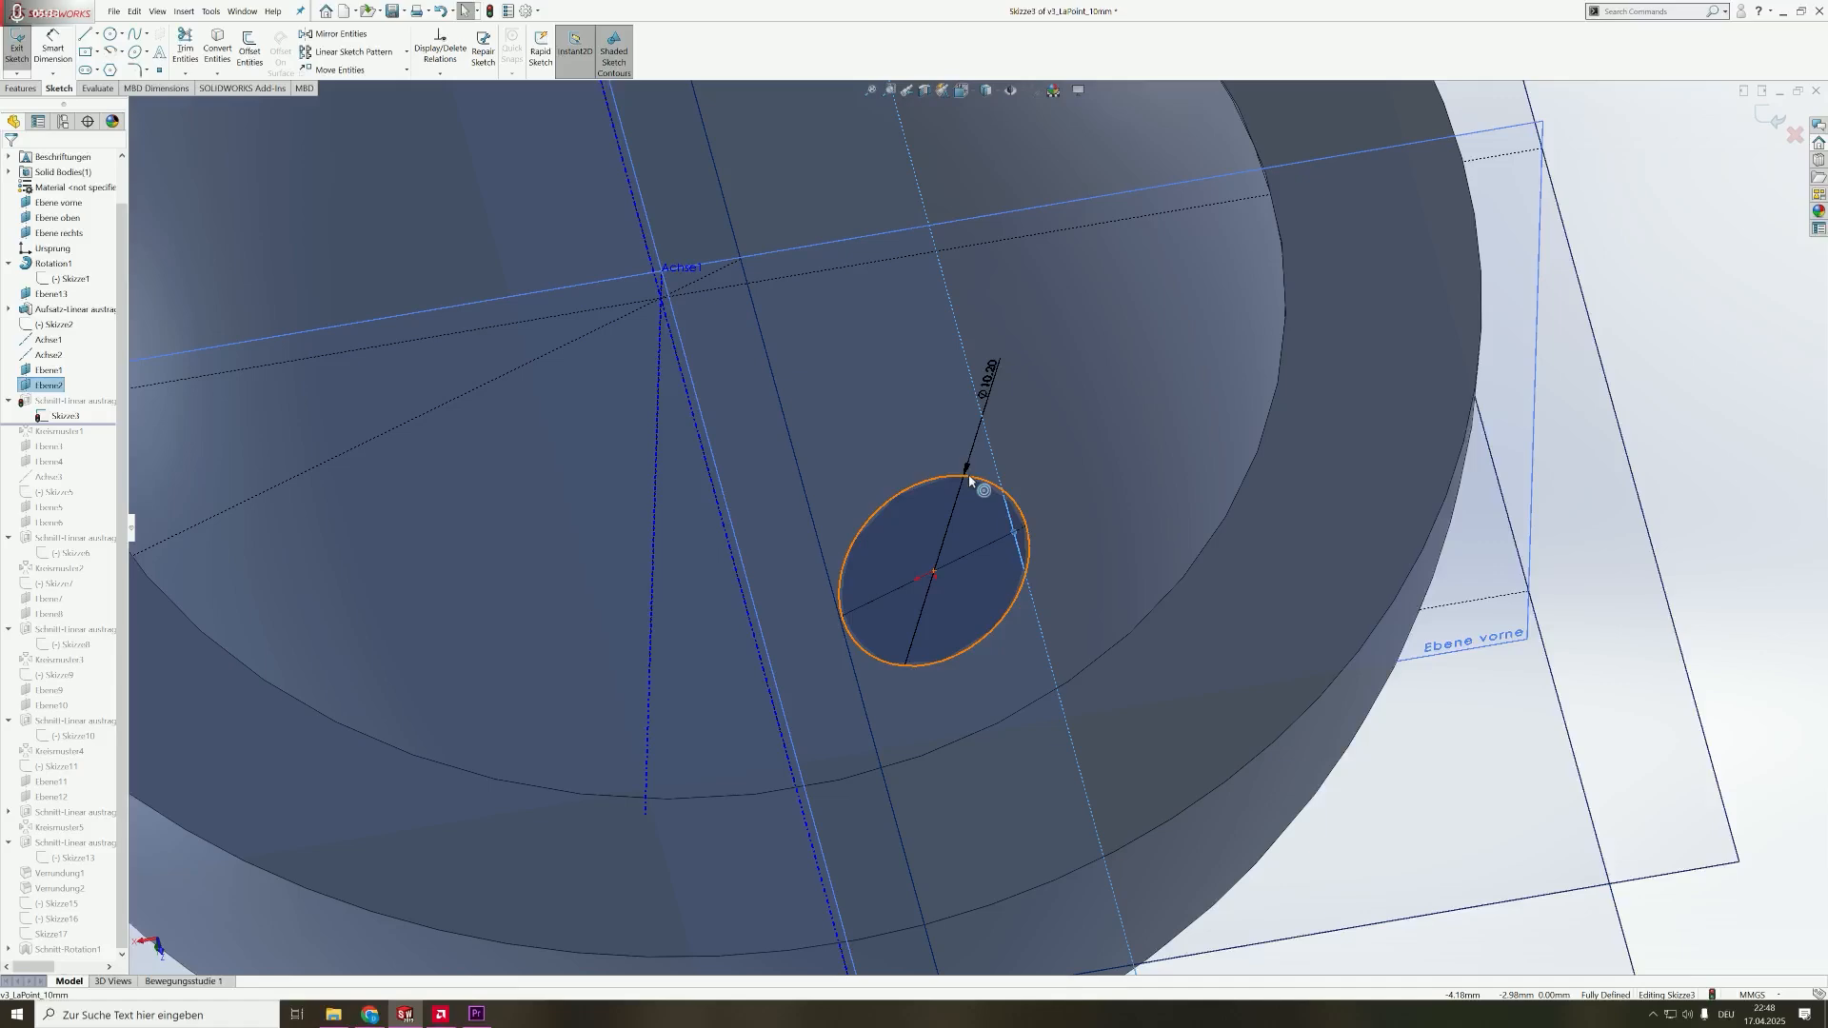
pyautogui.click(969, 481)
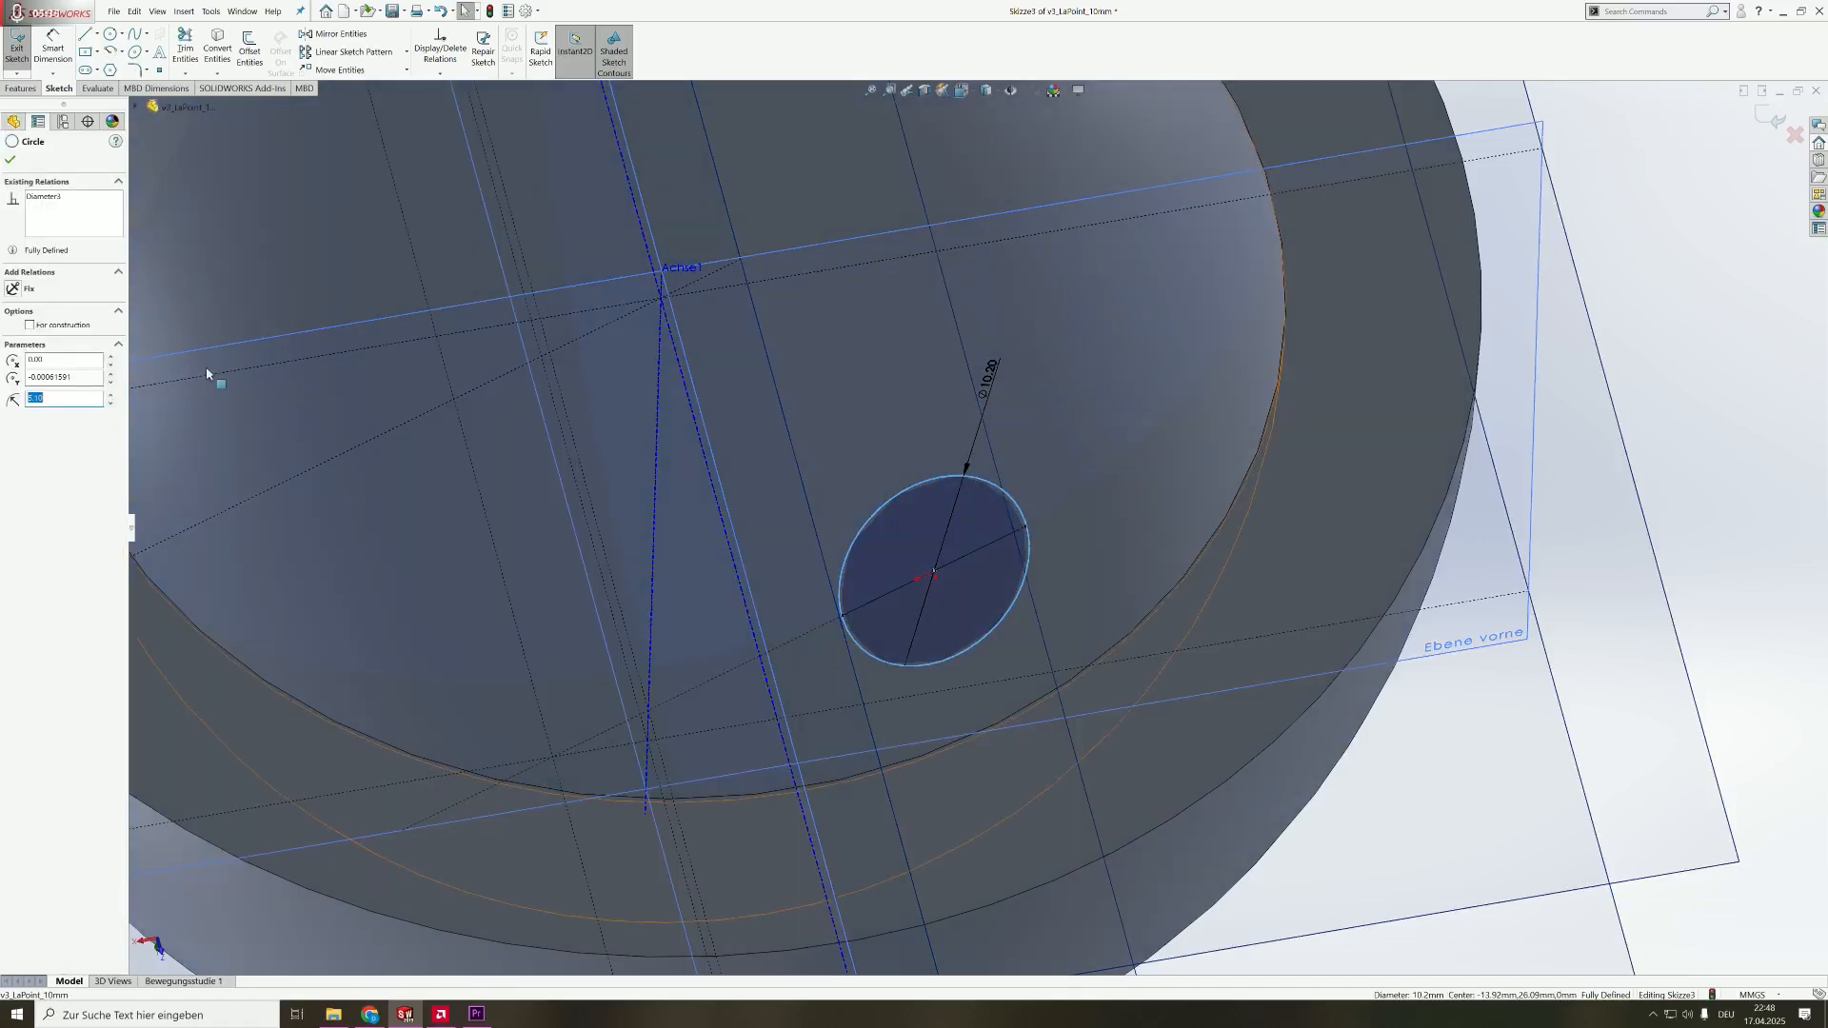
pyautogui.click(13, 161)
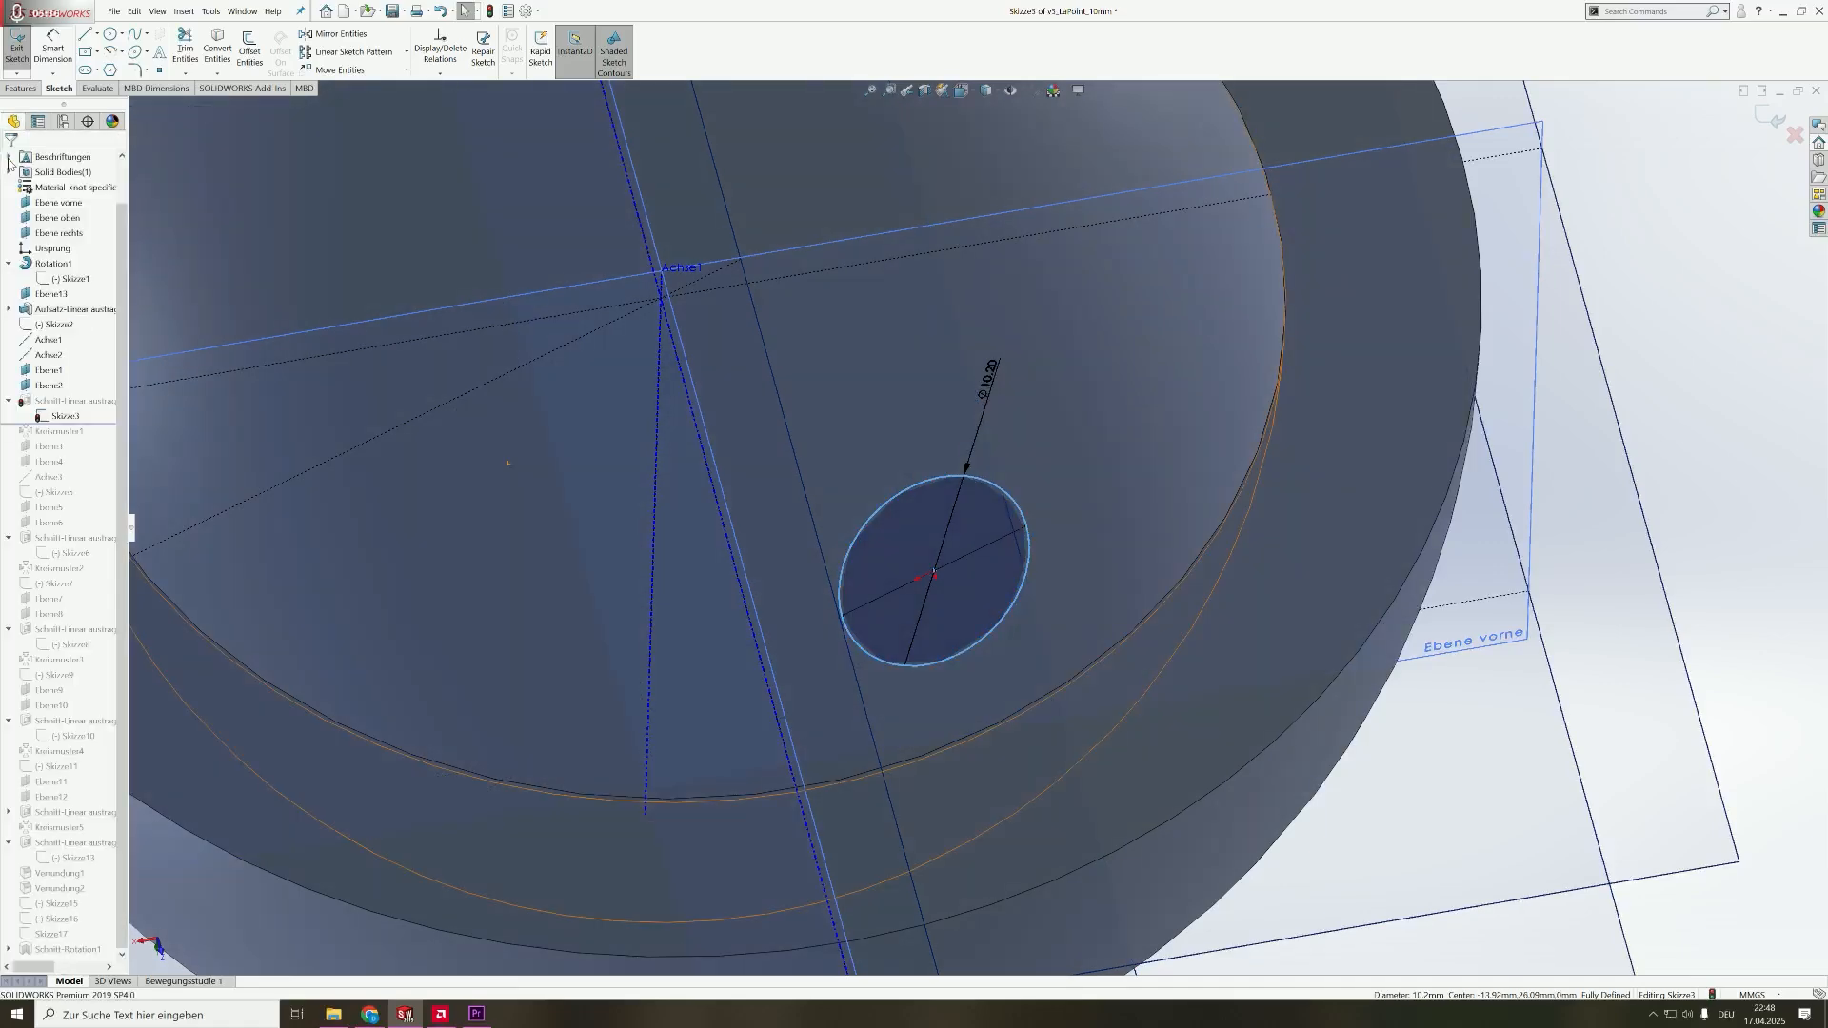
# - Highlight Skizze2 to compare its slanted line with the circle's position, and exit the sketch
pyautogui.click(50, 325)
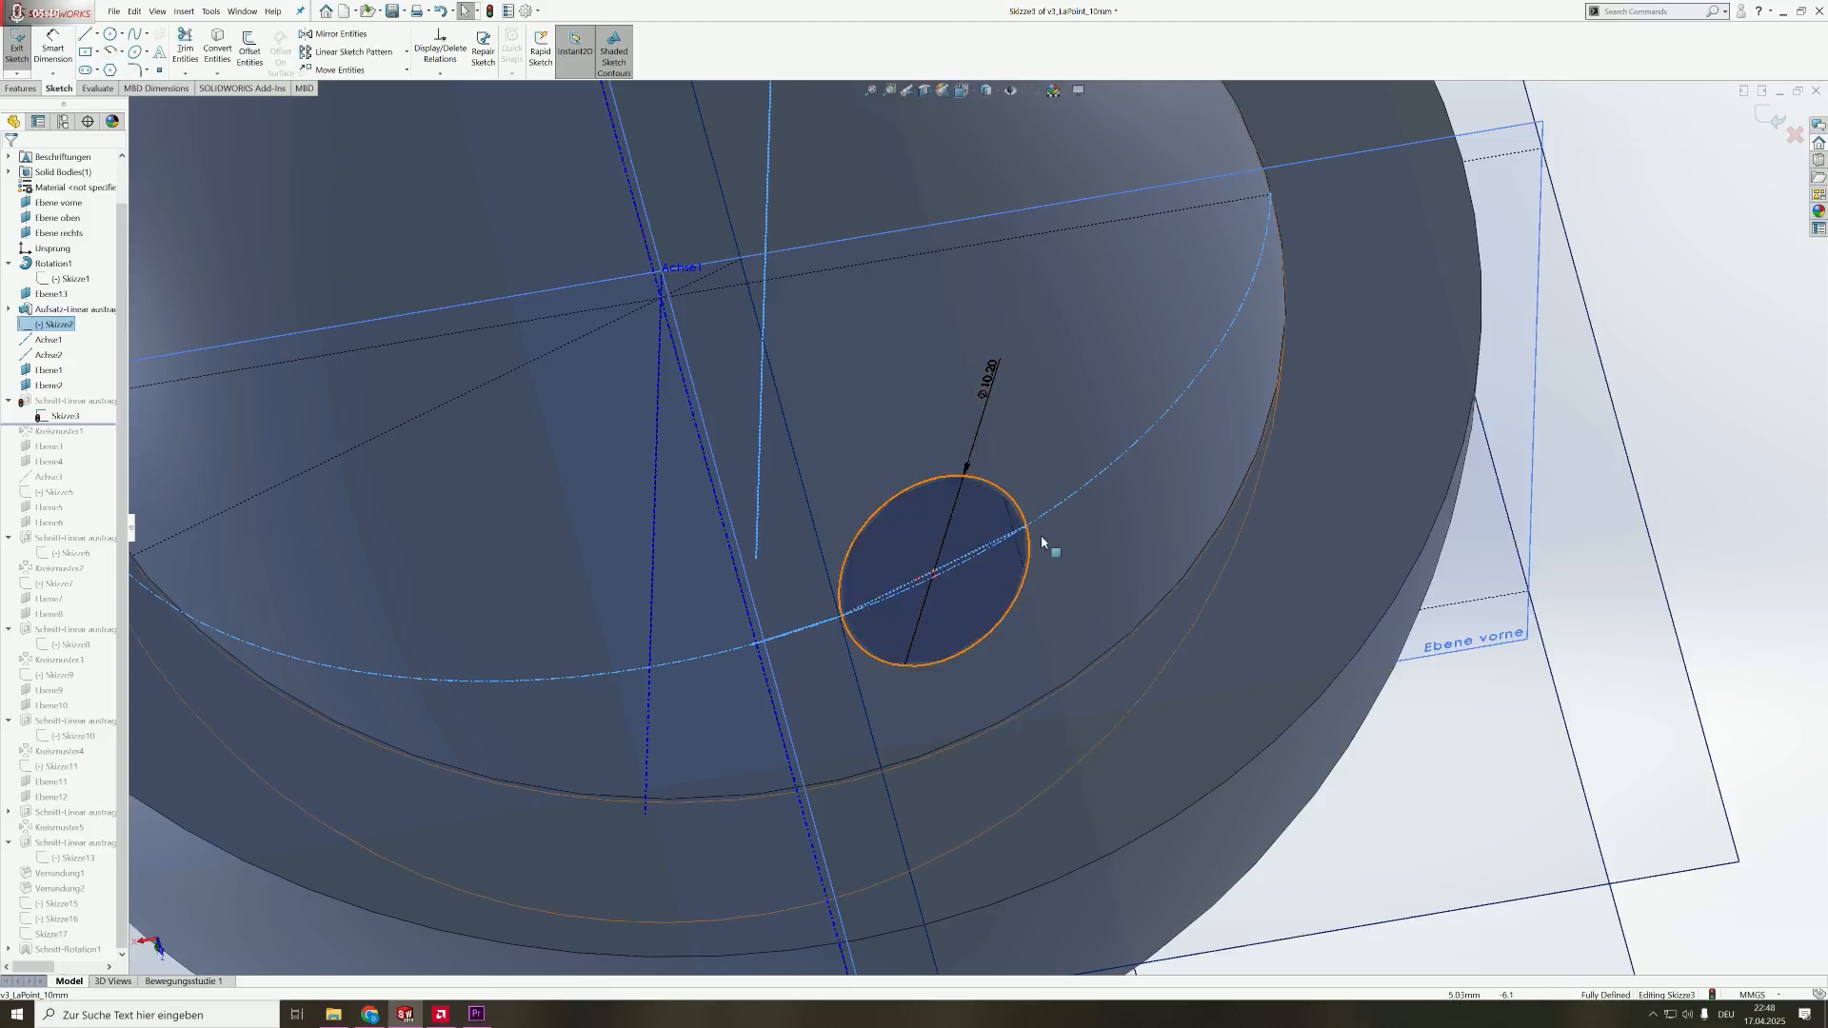
pyautogui.scroll(3, 1000, 571)
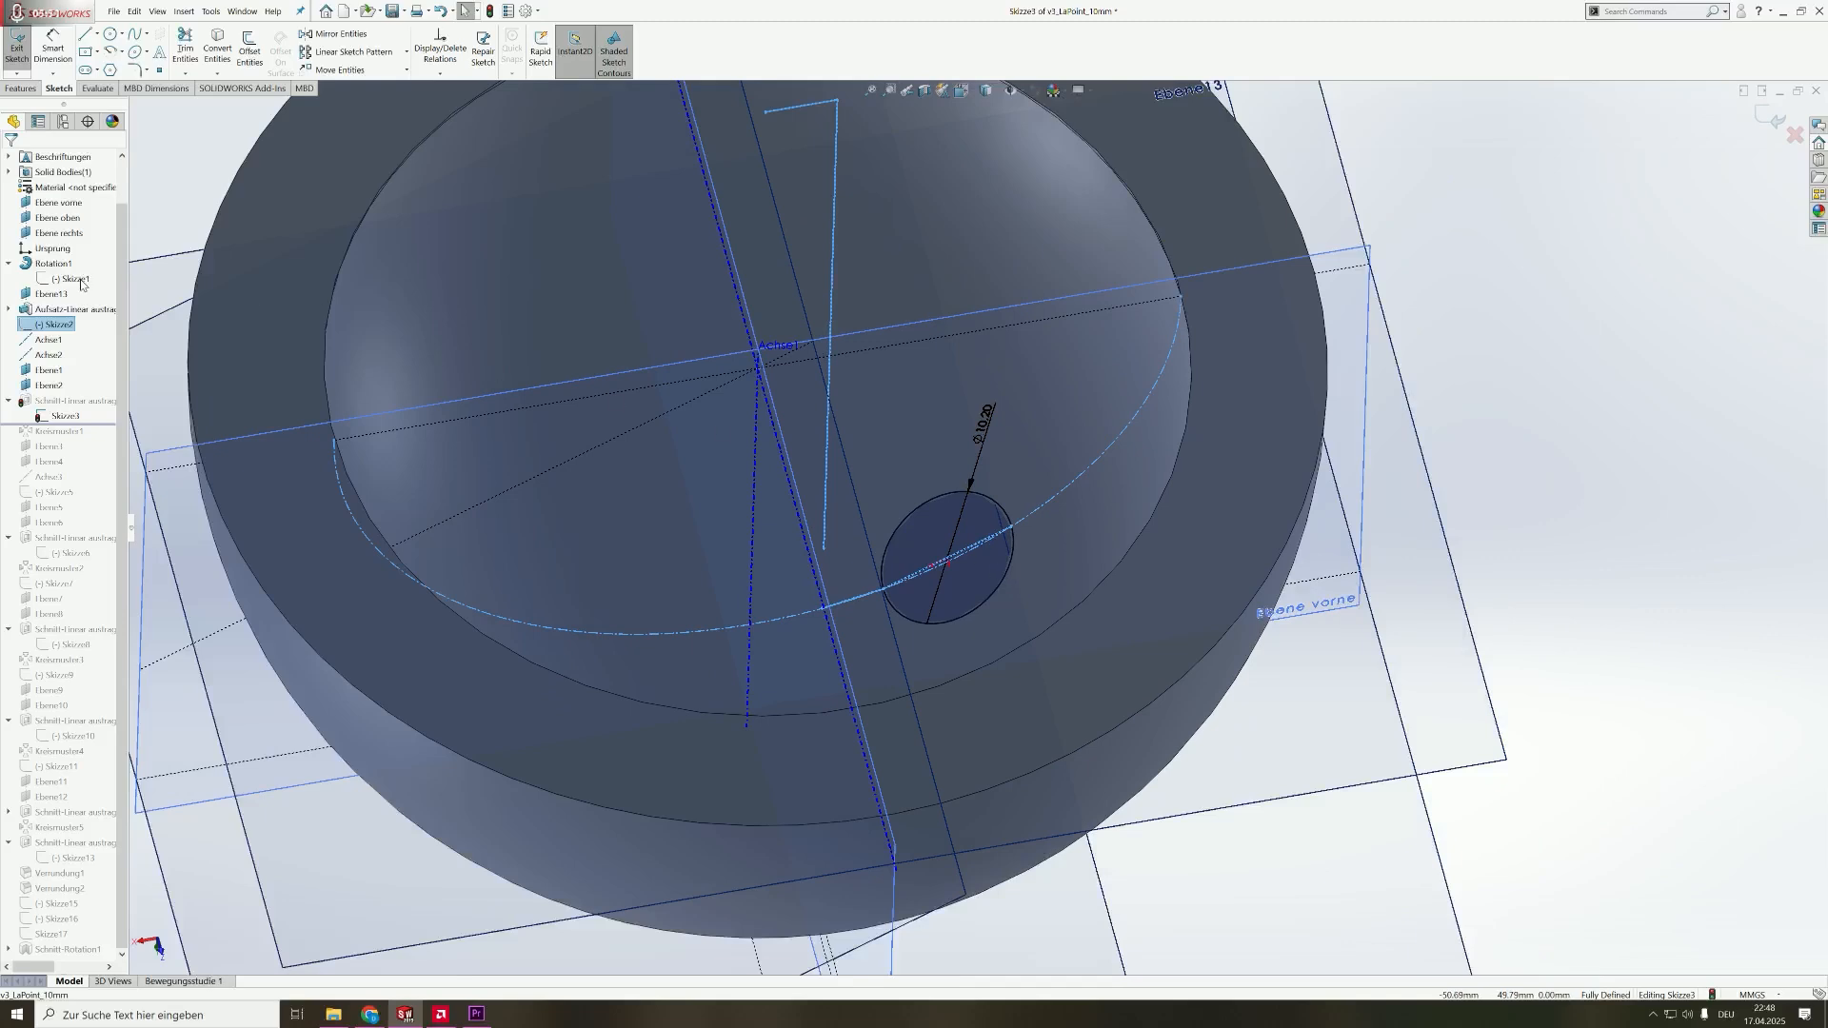
pyautogui.click(17, 48)
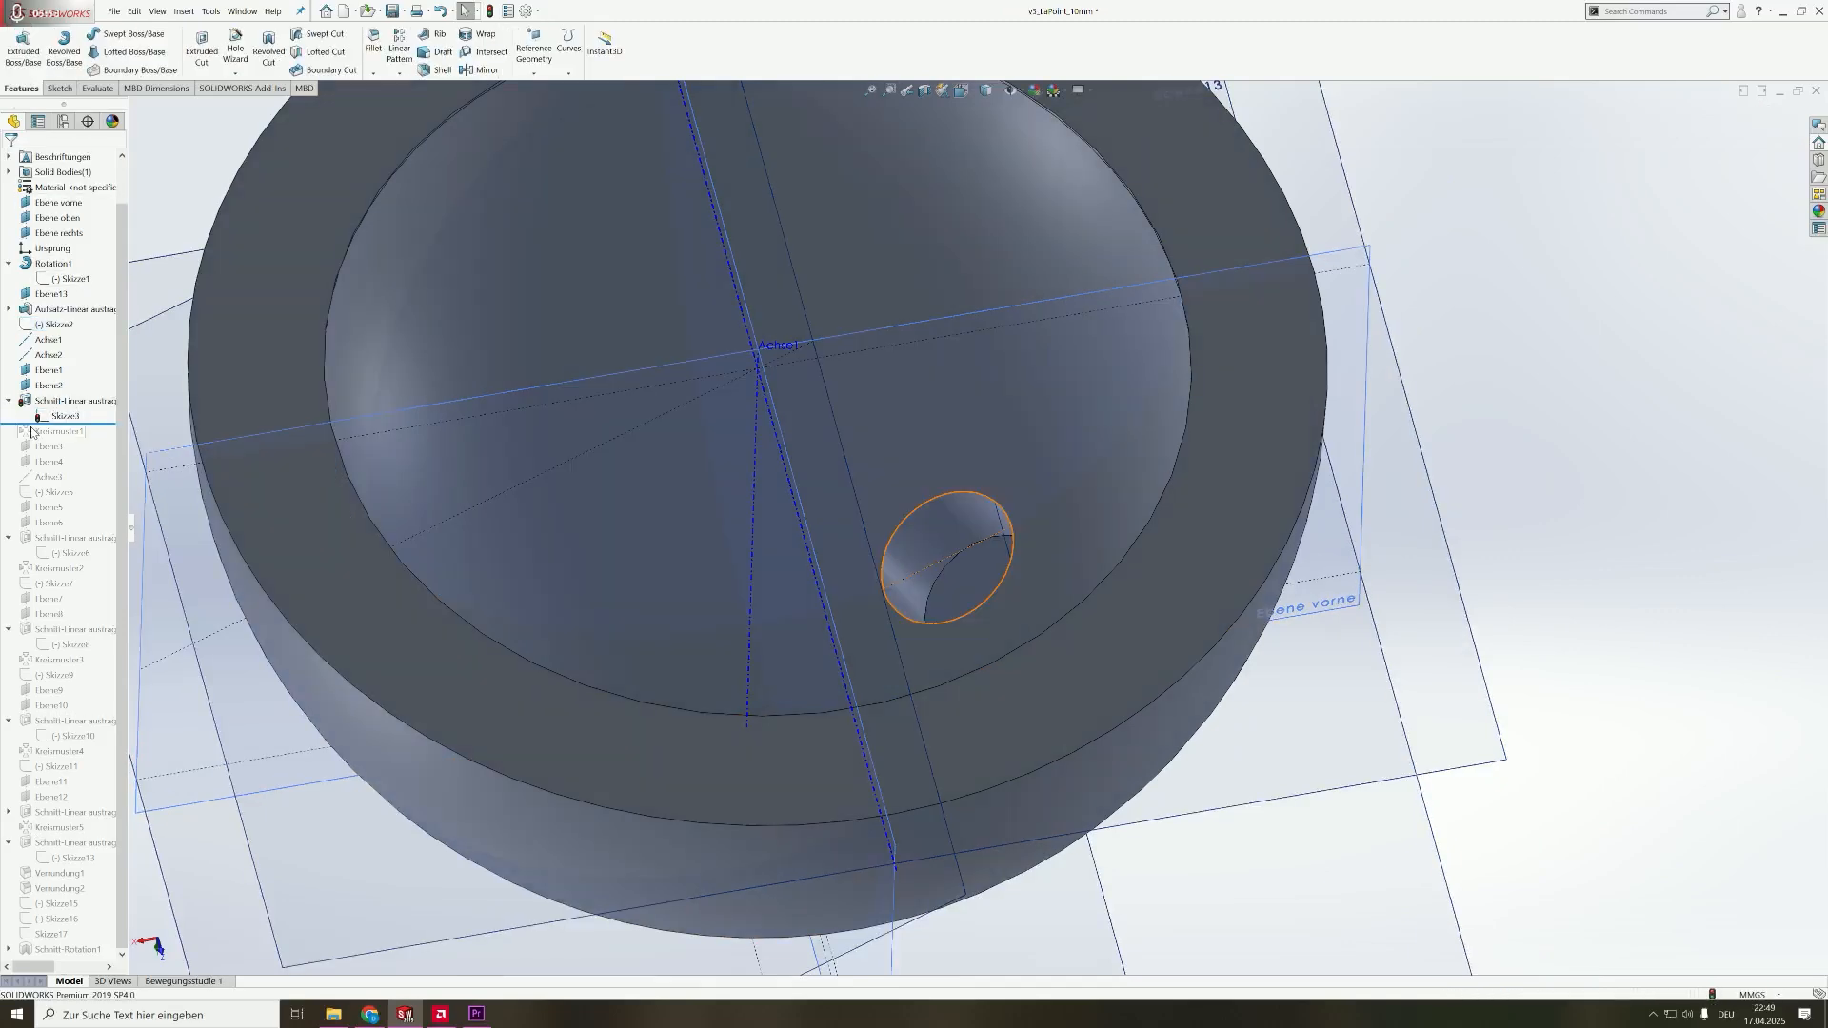
# - Select the first cut extrude and examine the hole it makes through the bowl wall
pyautogui.click(57, 401)
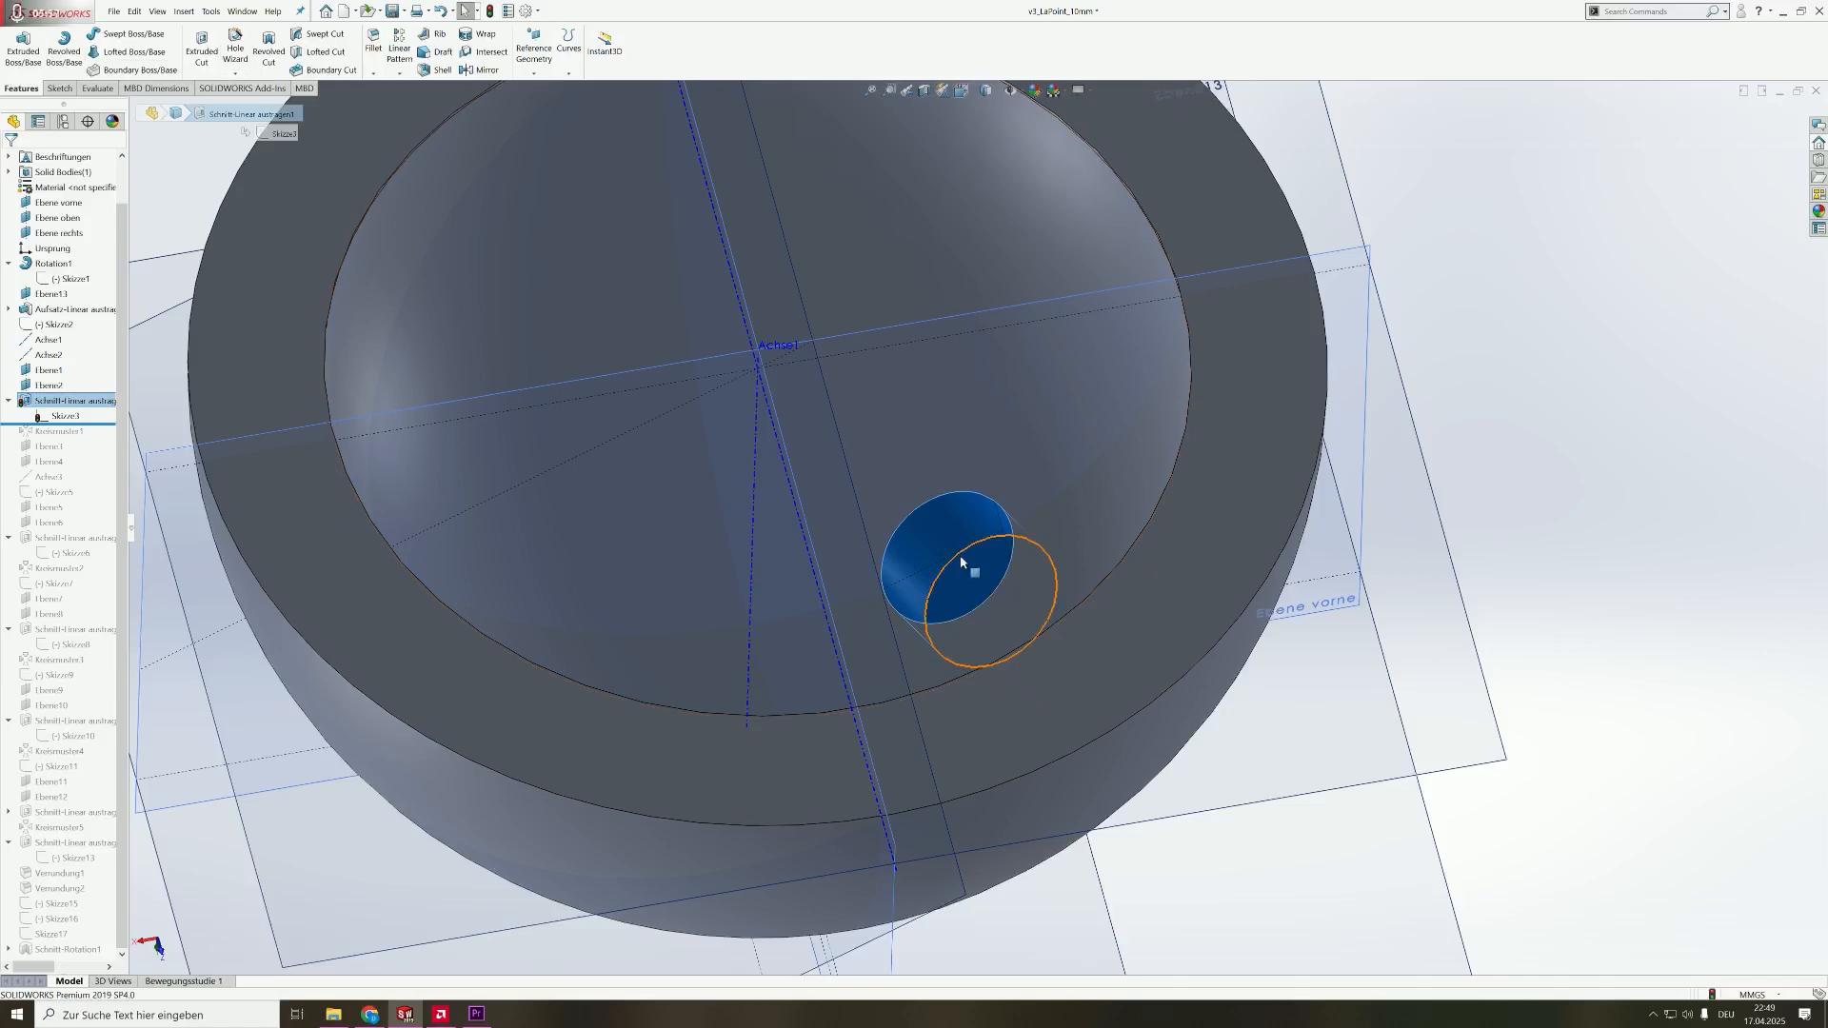
pyautogui.scroll(-2, 1023, 576)
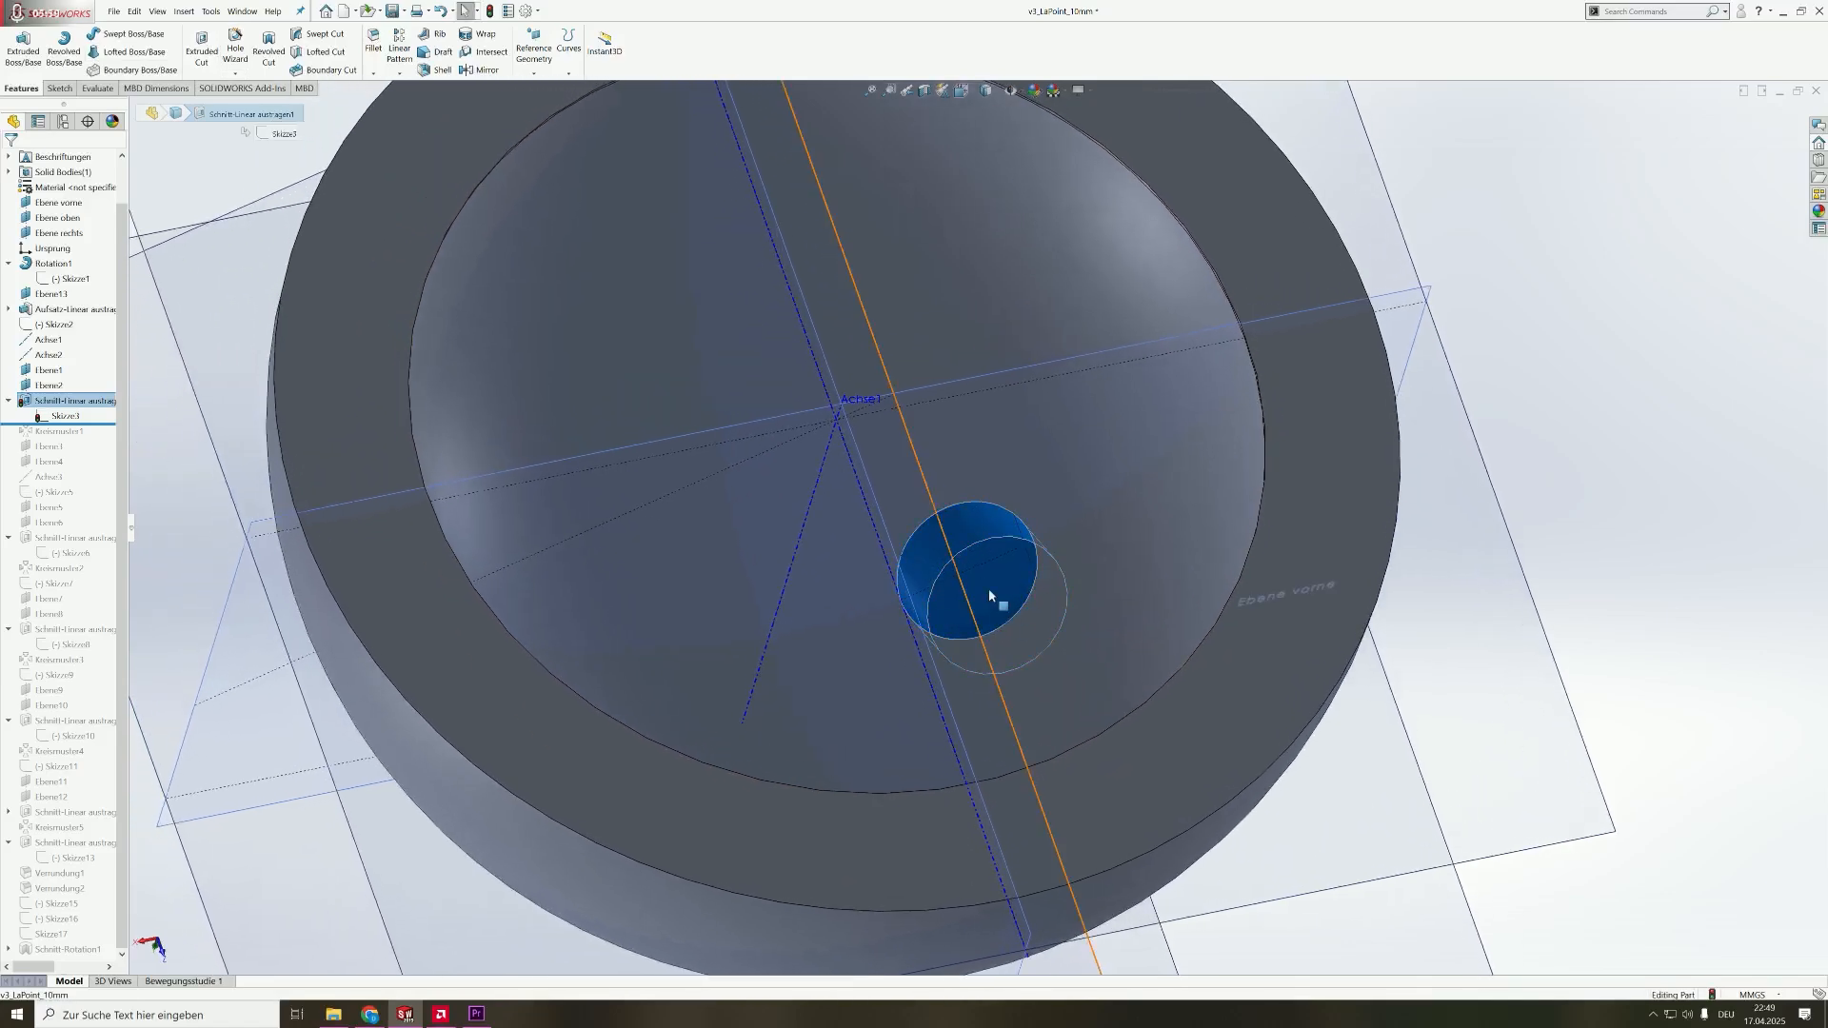
pyautogui.moveTo(988, 588)
pyautogui.mouseDown(button='middle')
pyautogui.moveTo(1028, 648)
pyautogui.moveTo(984, 586)
pyautogui.mouseUp(button='middle')
pyautogui.scroll(1, 146, 491)
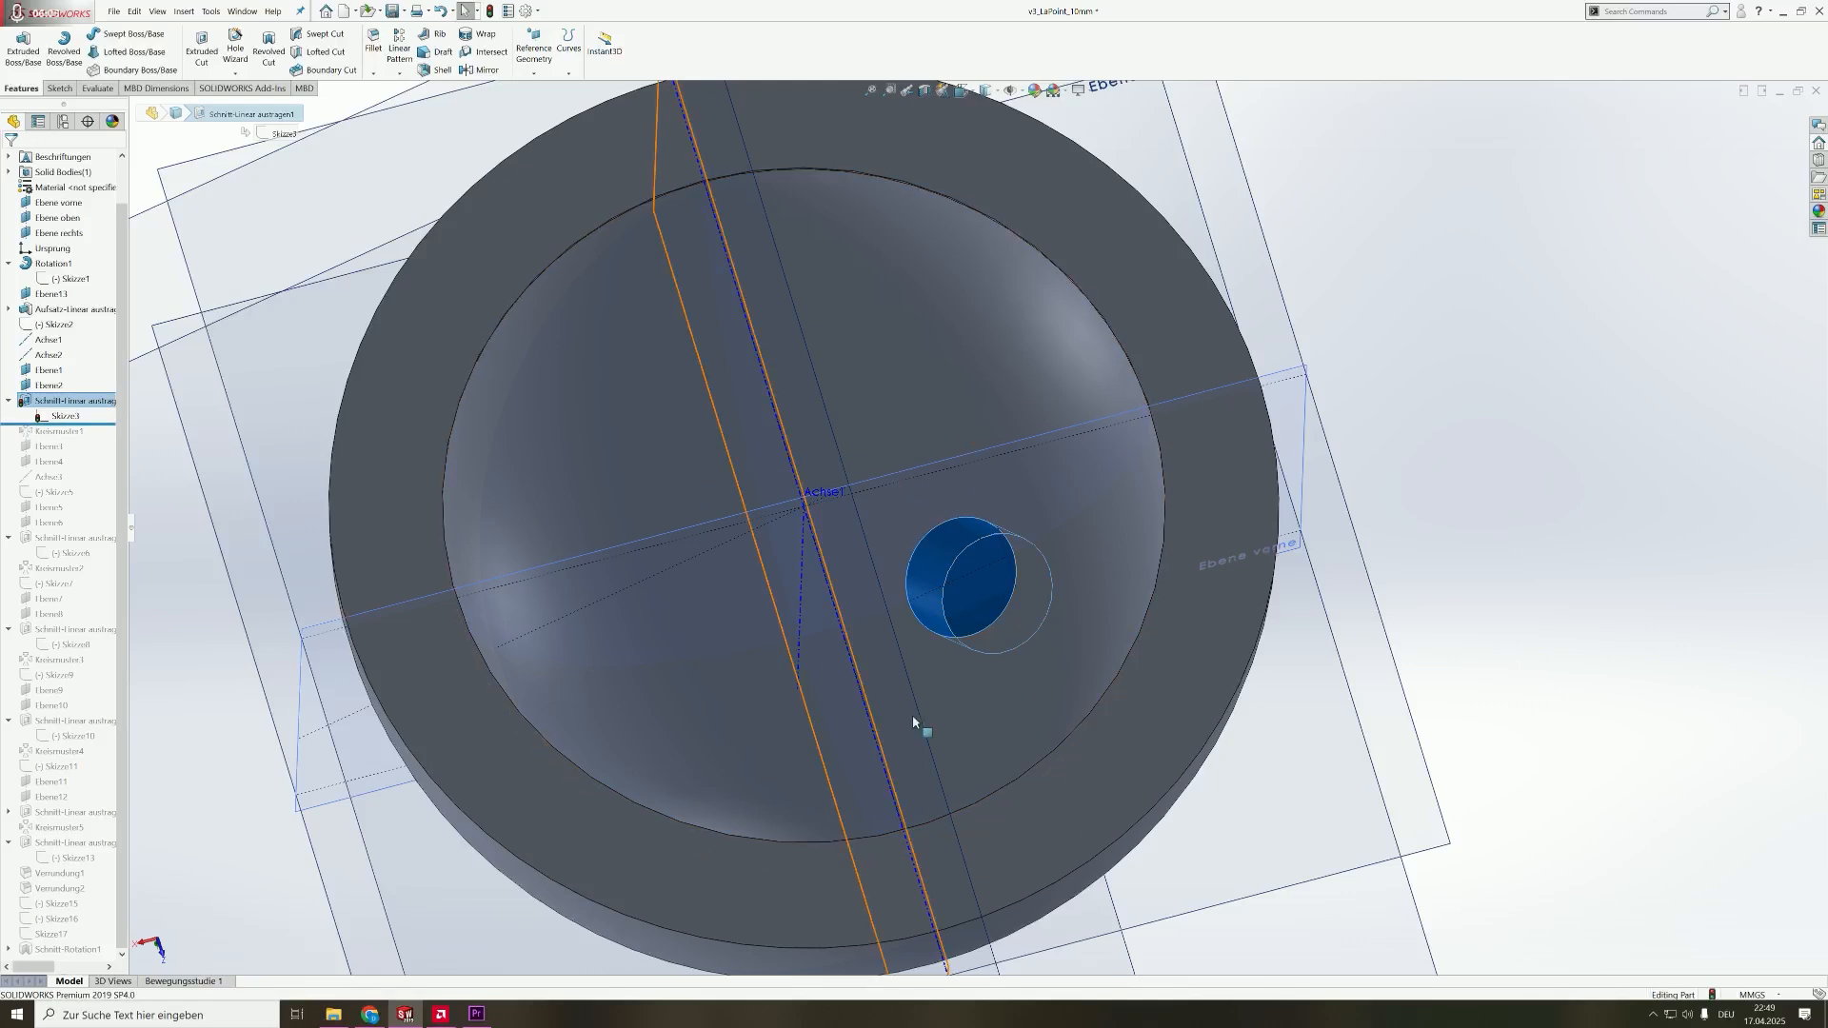
# - Roll the feature history forward to just below Kreismuster1, then open the circular pattern's settings, inspect them and close them
pyautogui.moveTo(20, 428); pyautogui.dragTo(20, 440)
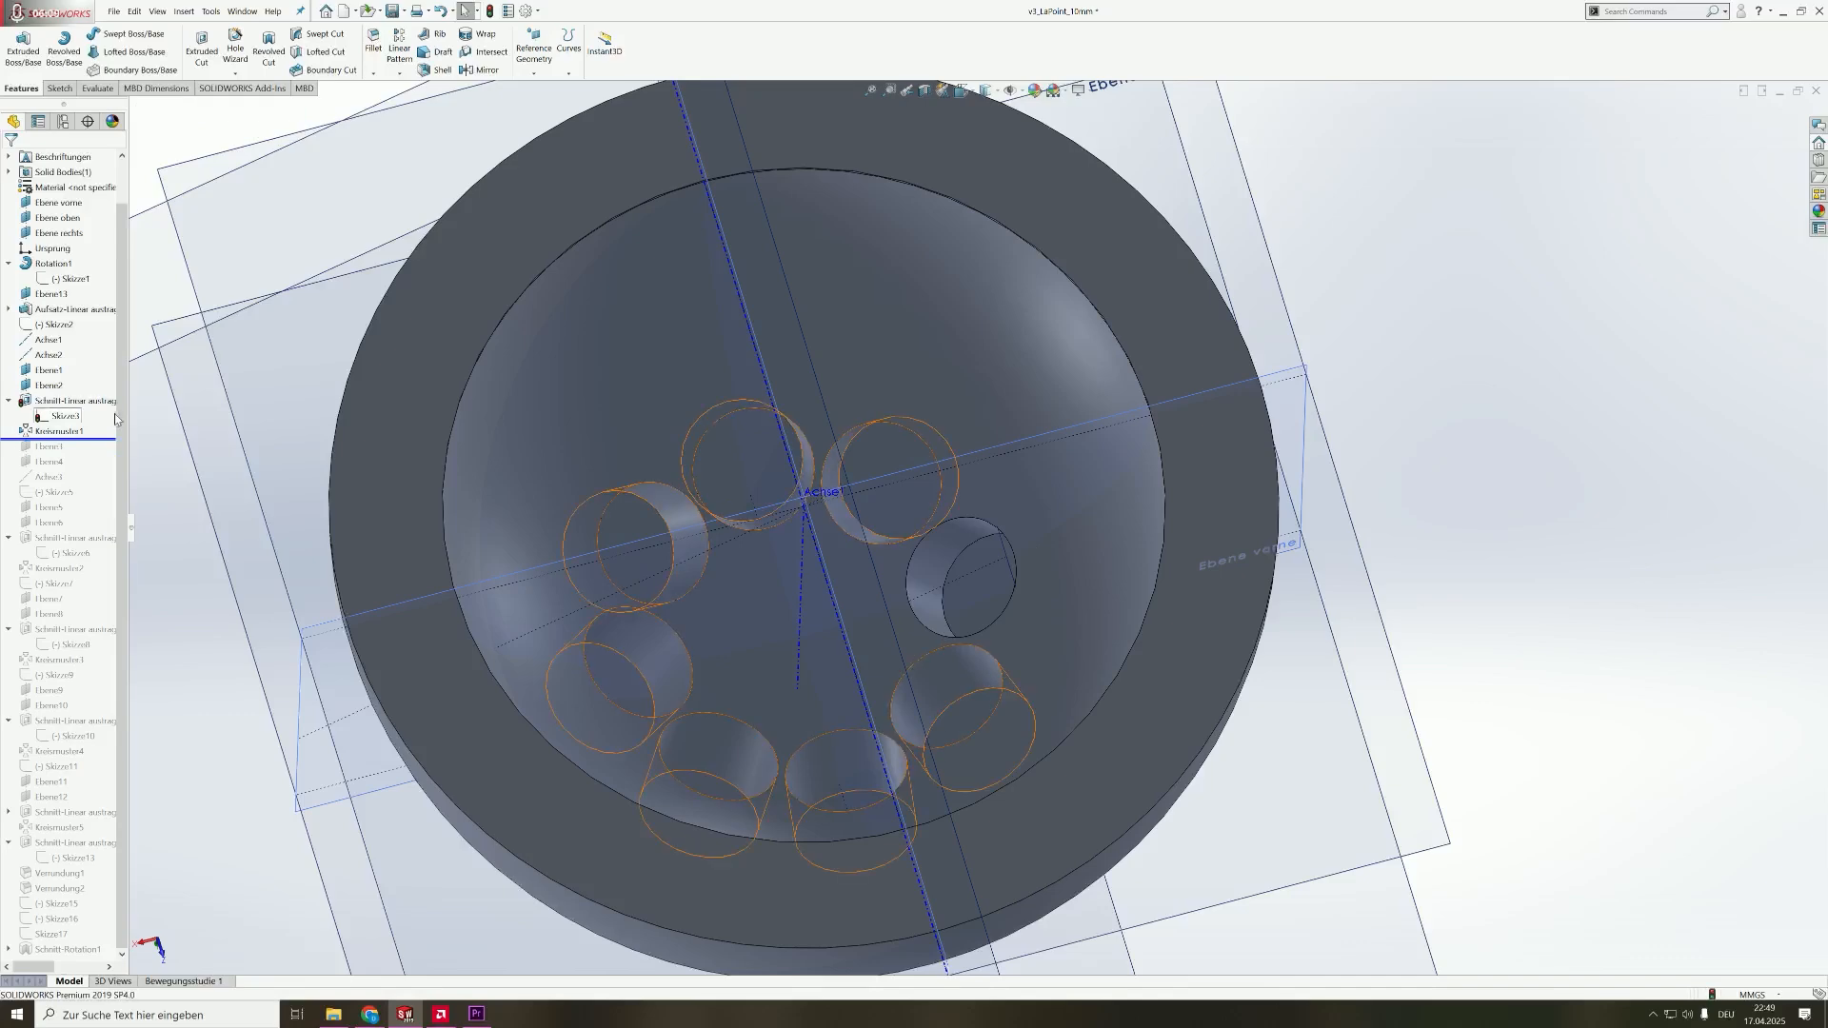
pyautogui.scroll(2, 863, 554)
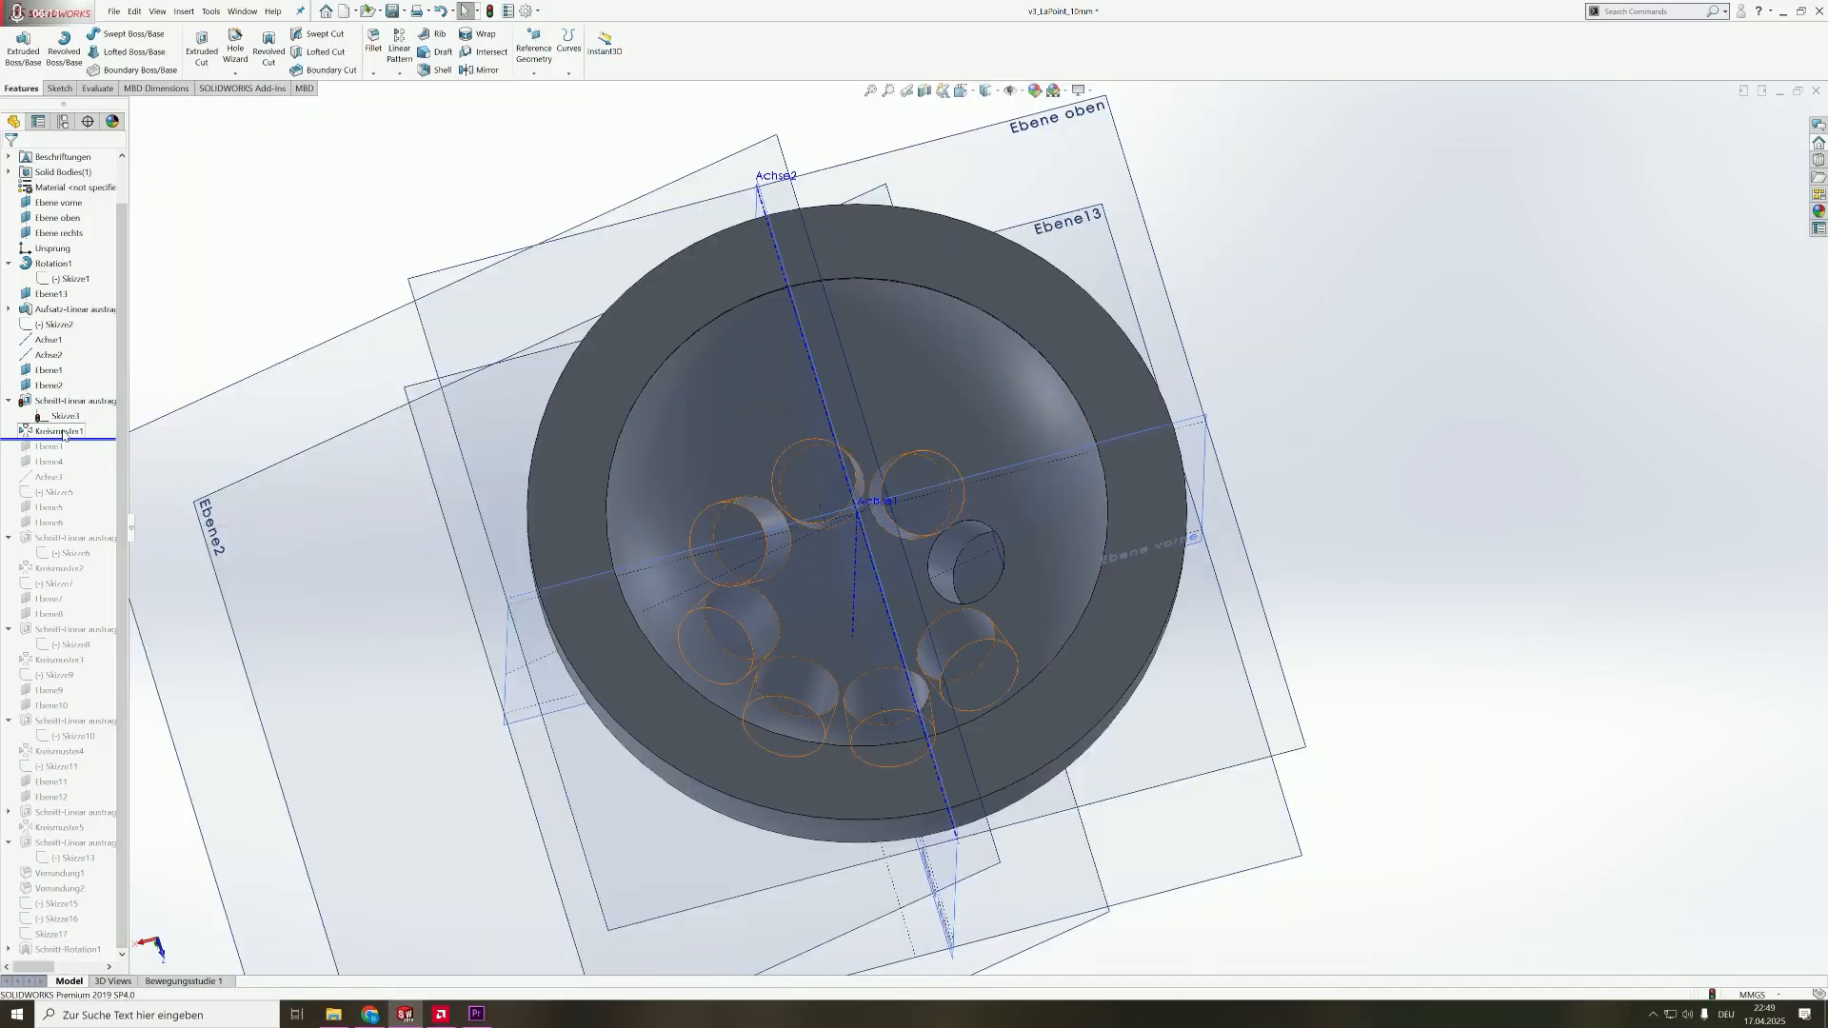
pyautogui.click(65, 433)
pyautogui.click(73, 396)
pyautogui.moveTo(1076, 656); pyautogui.dragTo(1082, 698, button='middle')
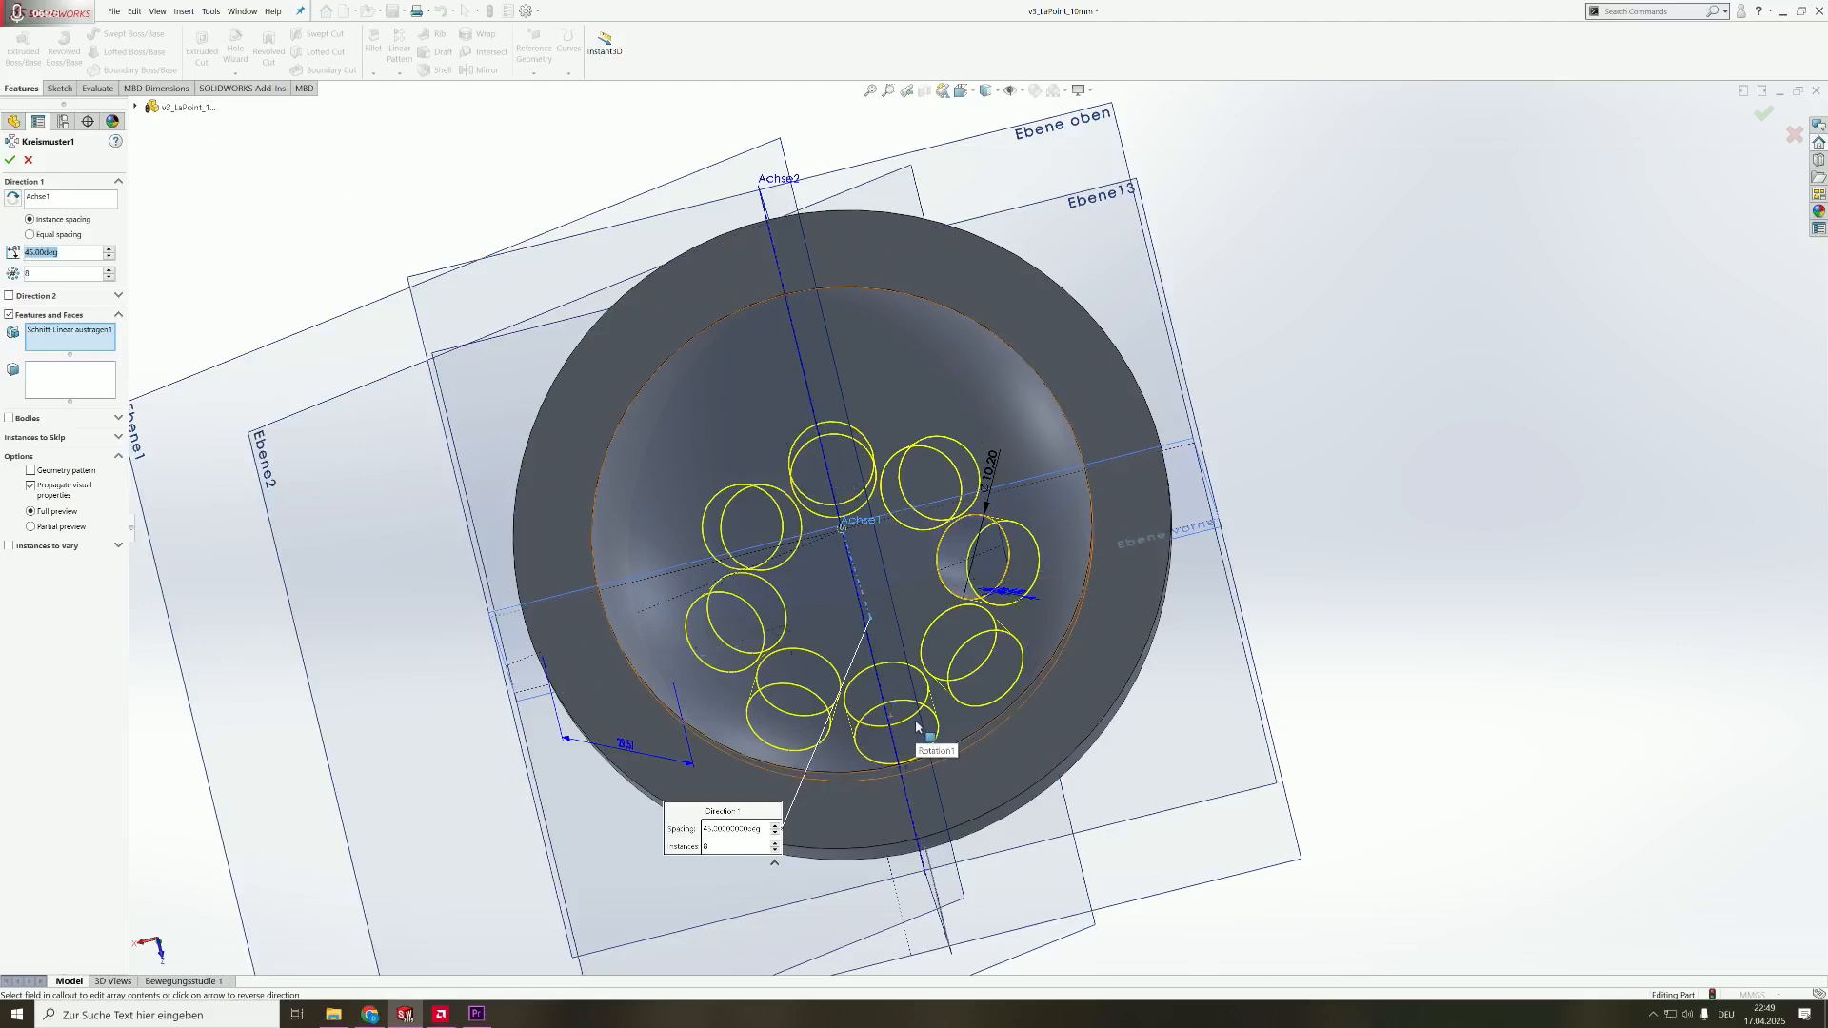
pyautogui.moveTo(964, 466); pyautogui.dragTo(914, 502, button='middle')
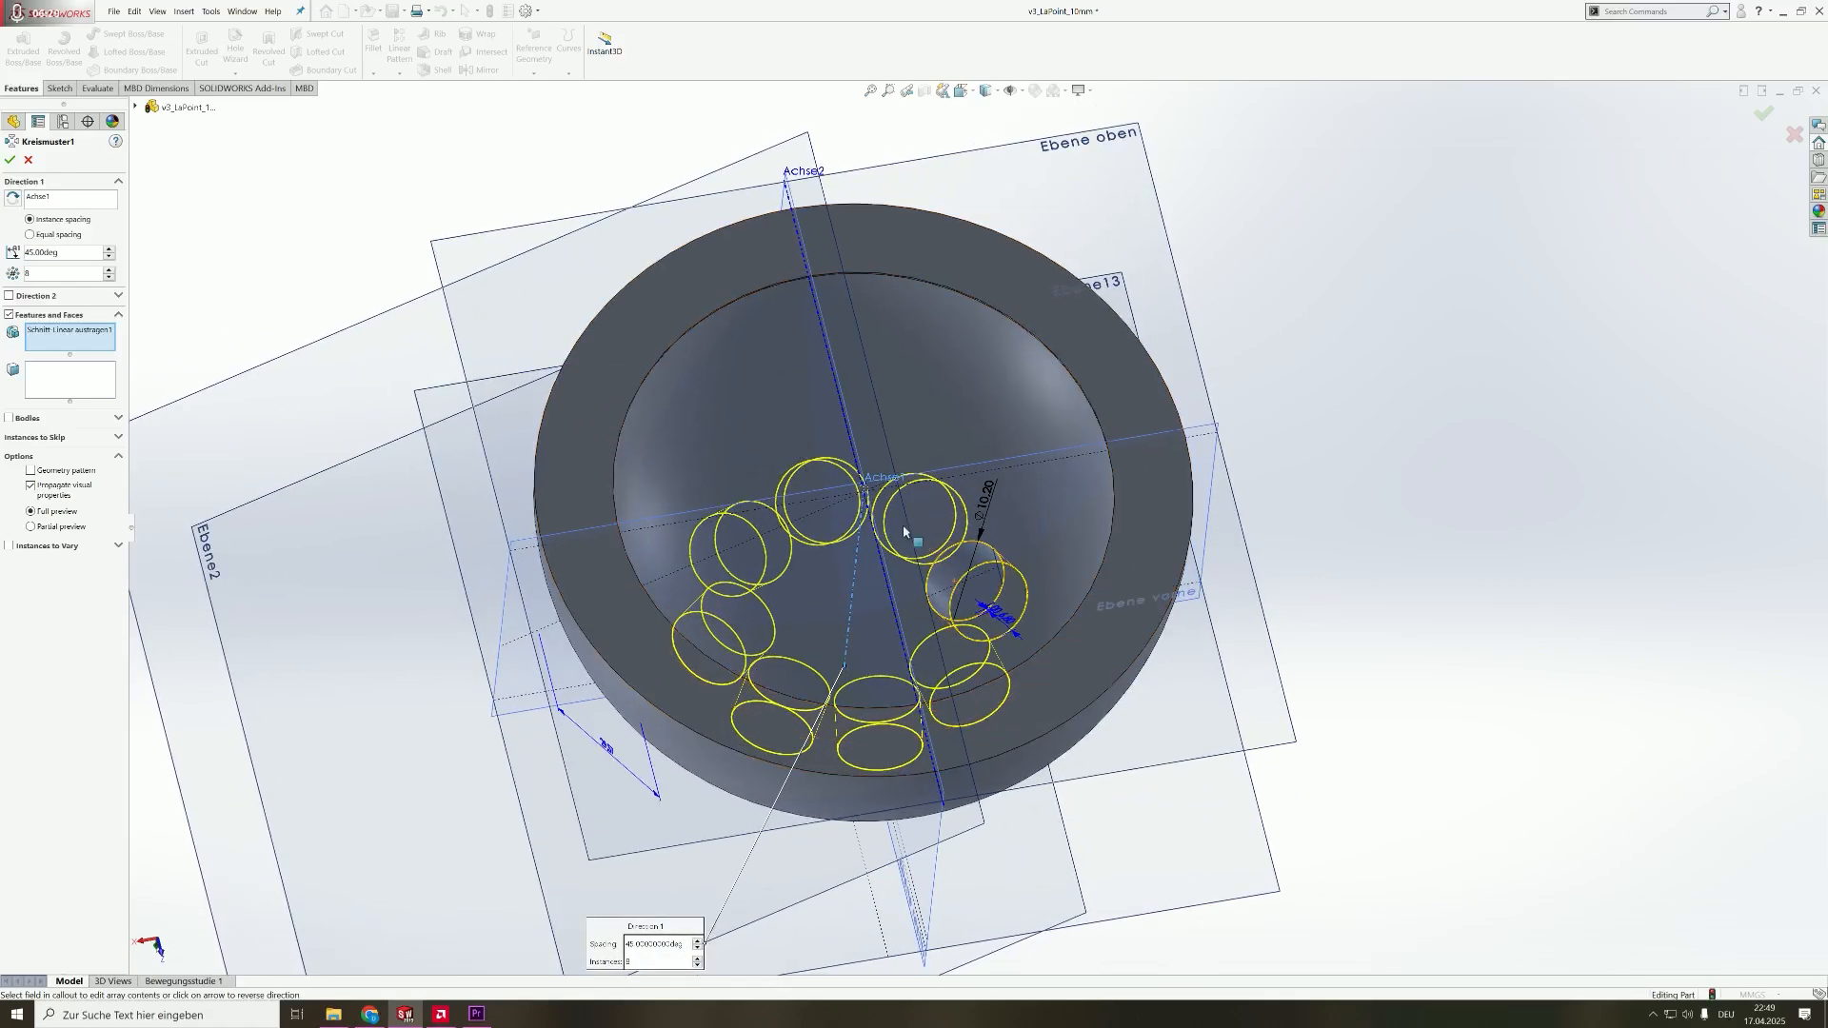
pyautogui.click(12, 161)
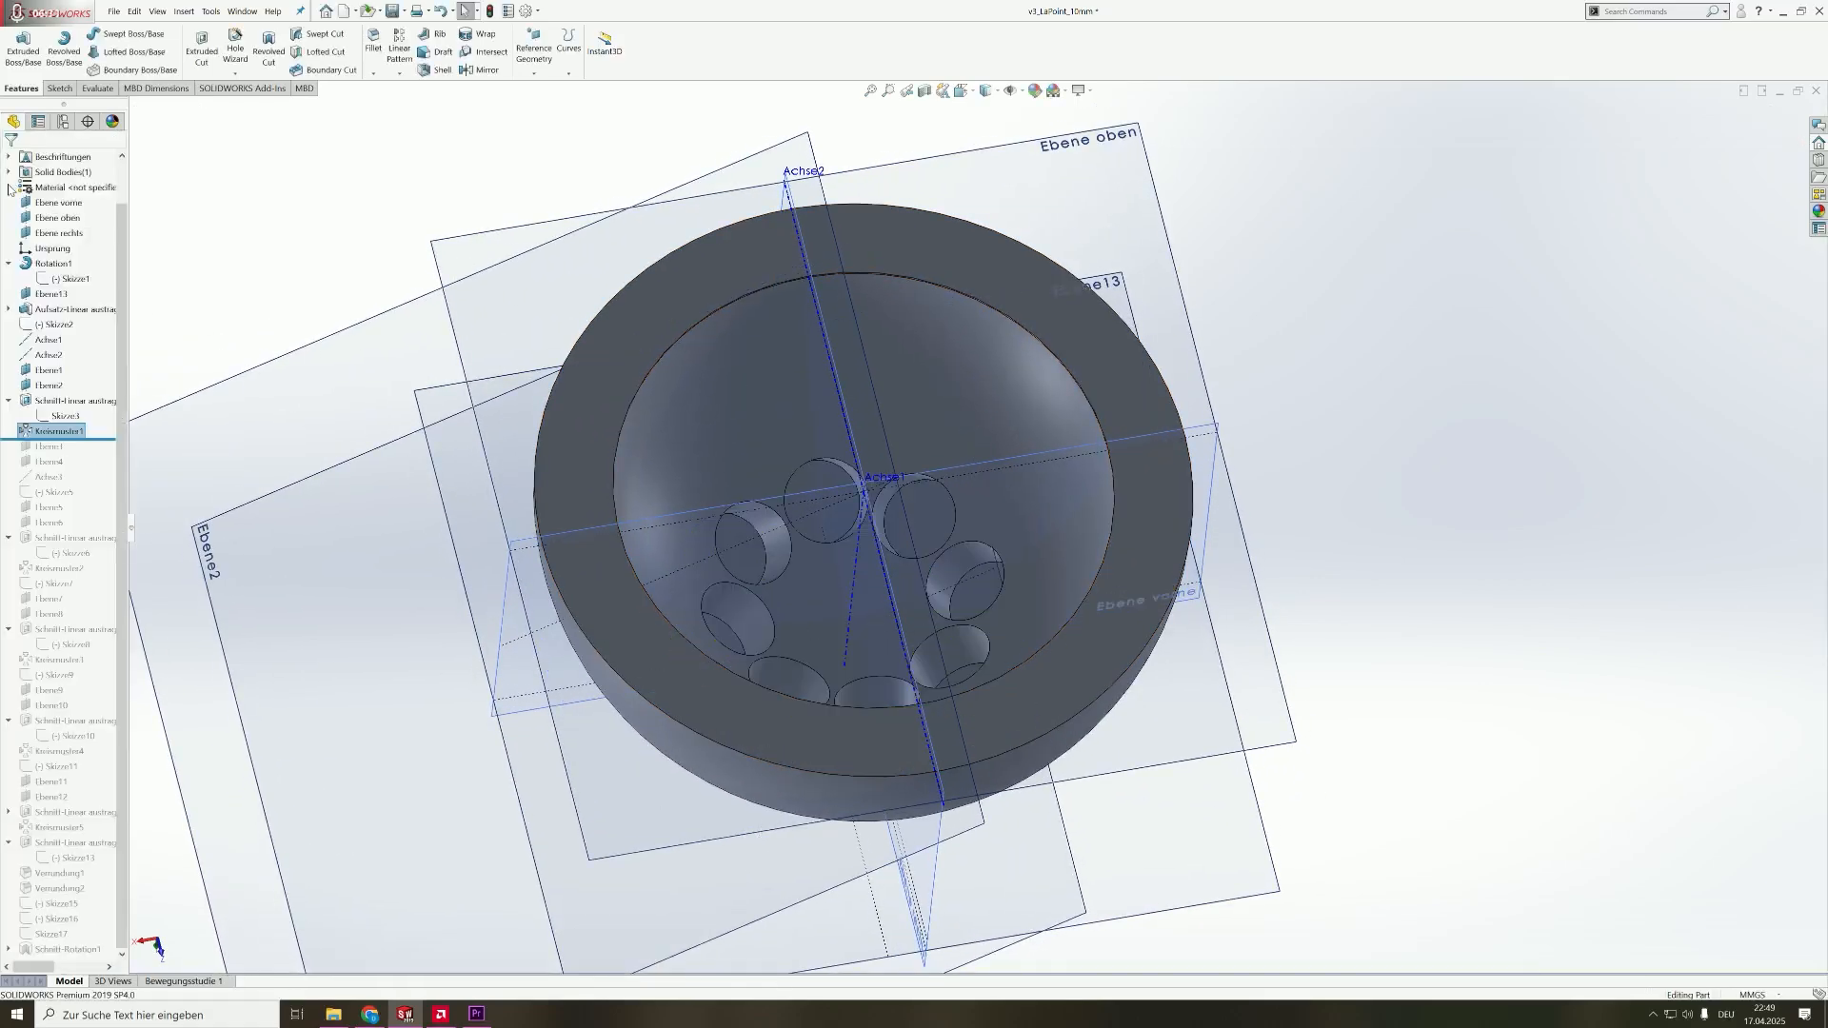
# - Roll the feature history forward to just below Ebene3 and select Ebene3 and Ebene rechts to compare their orientation
pyautogui.moveTo(813, 584); pyautogui.dragTo(774, 597, button='middle')
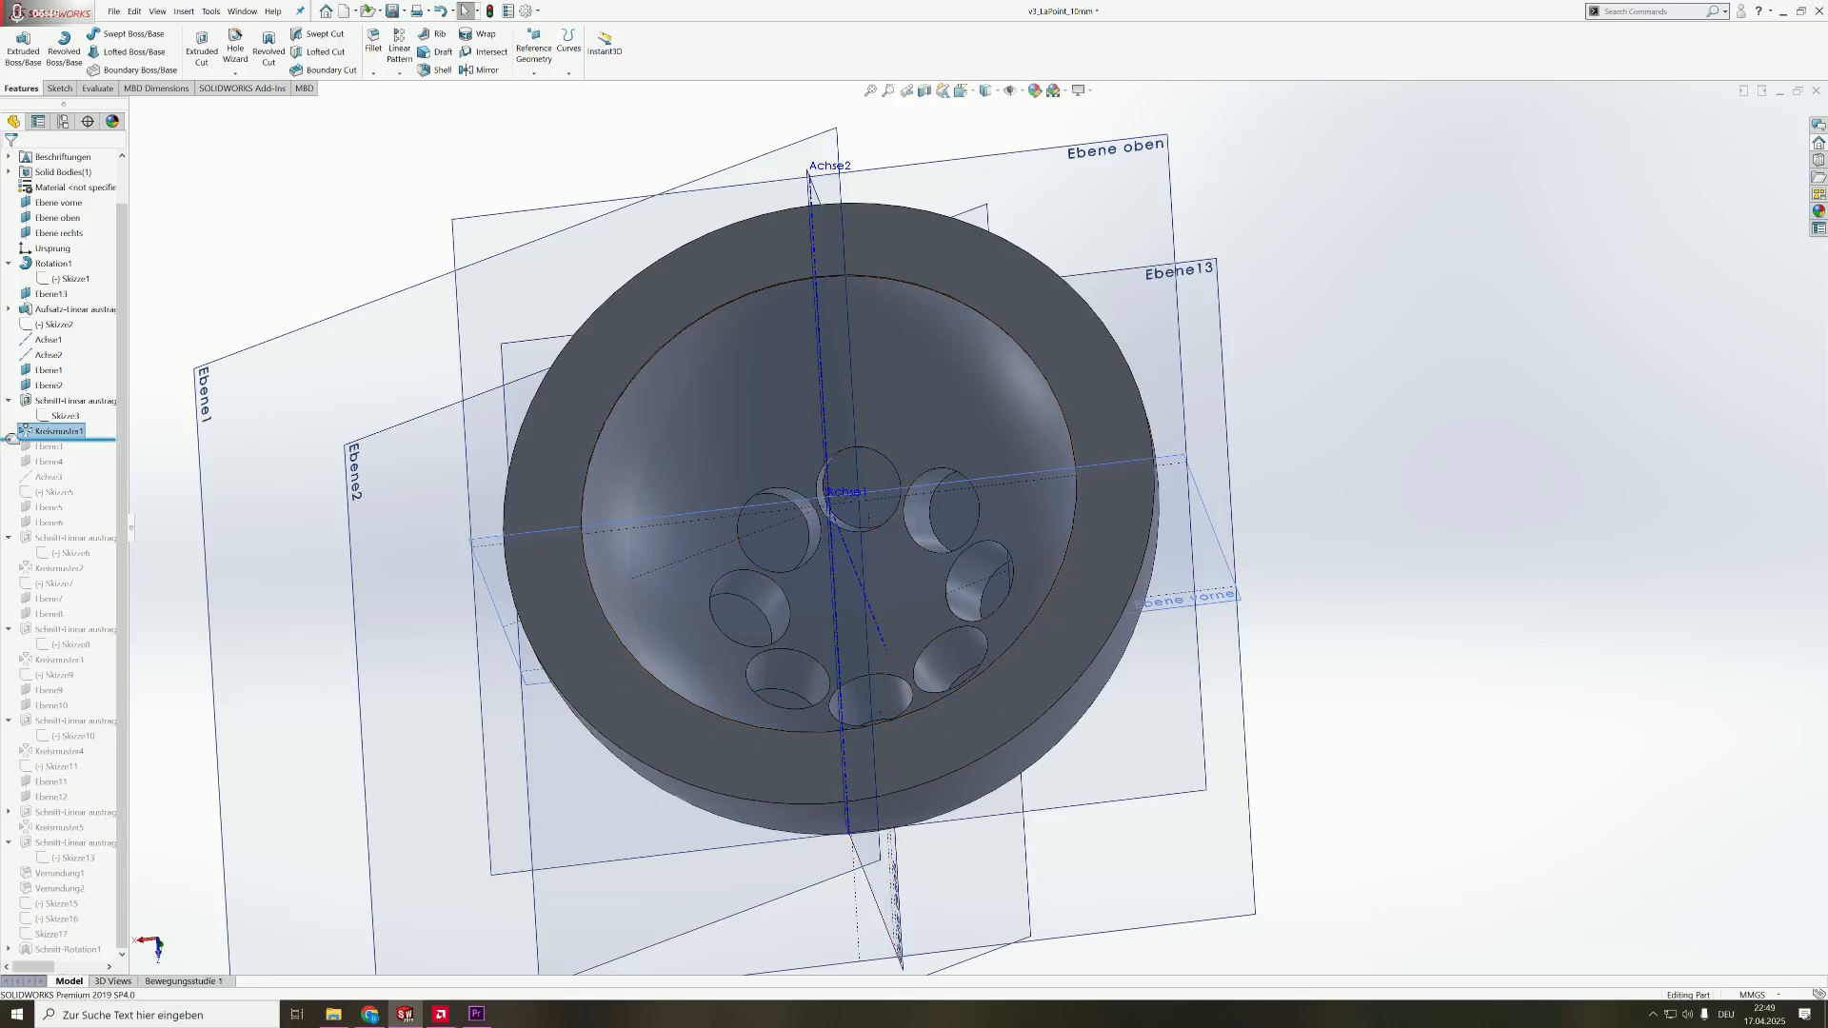
pyautogui.moveTo(9, 438); pyautogui.dragTo(10, 457)
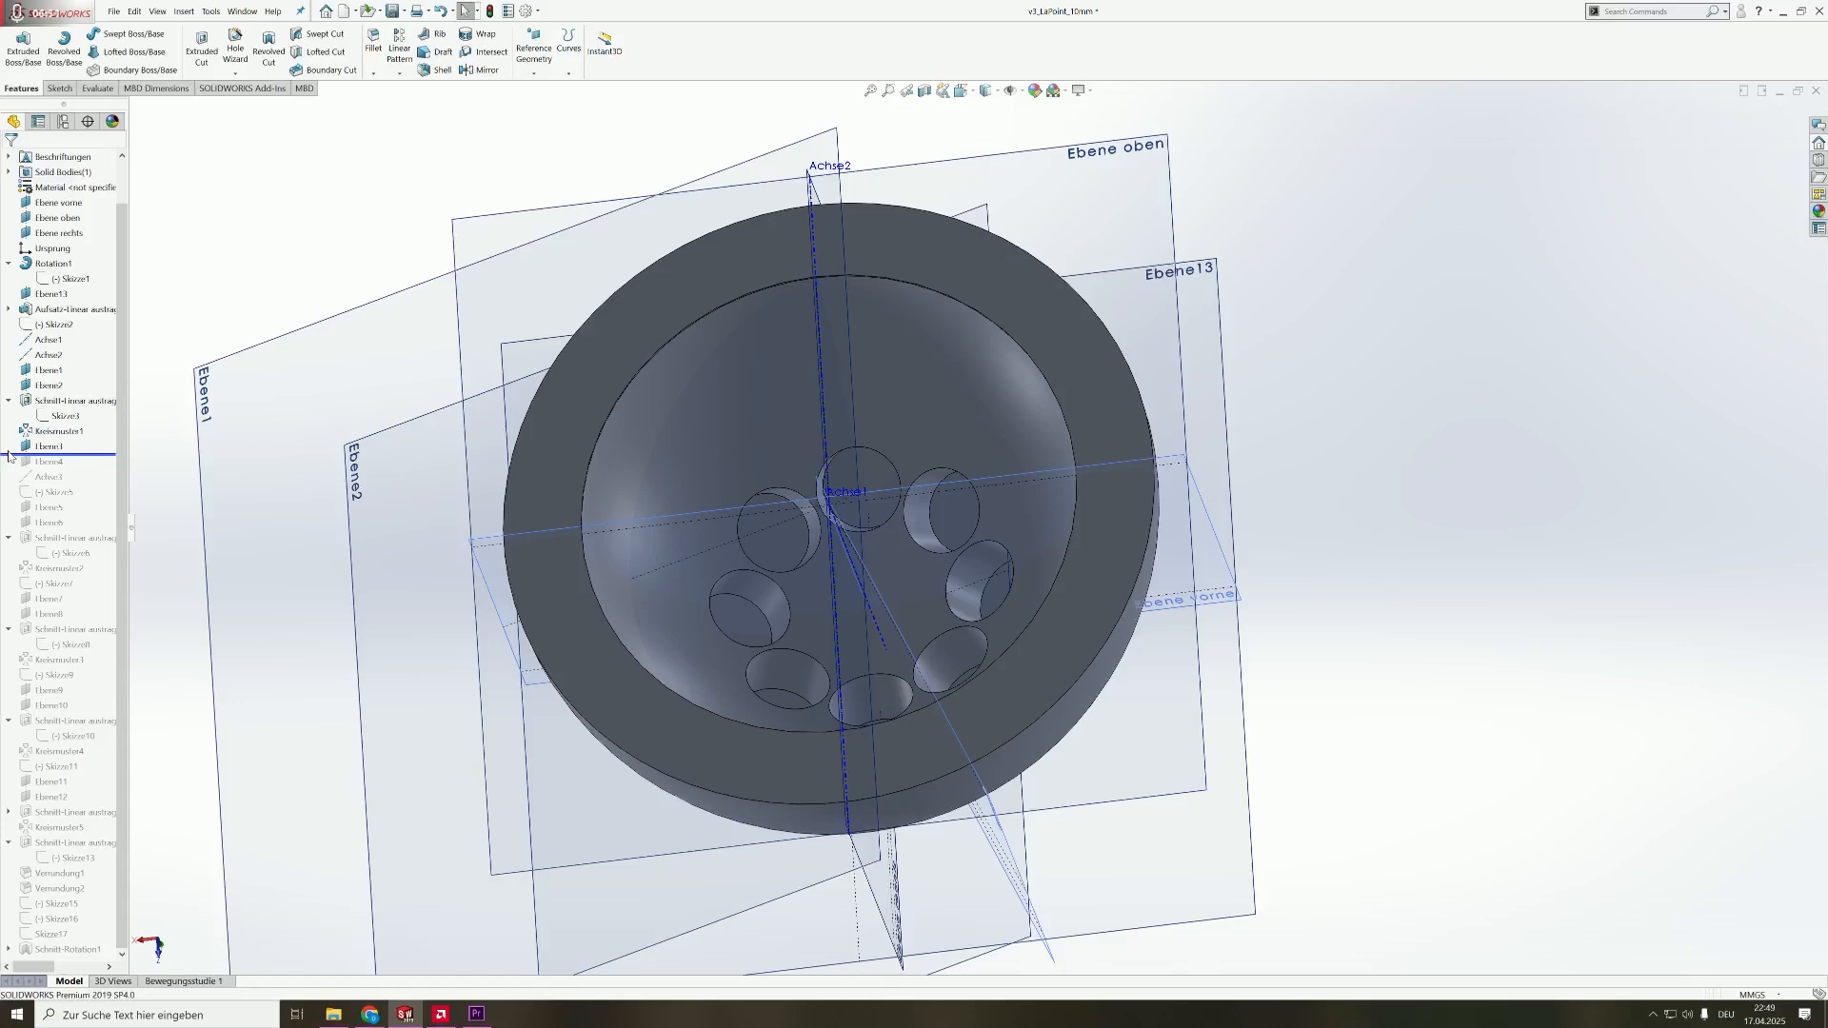
pyautogui.moveTo(869, 604); pyautogui.dragTo(874, 663, button='middle')
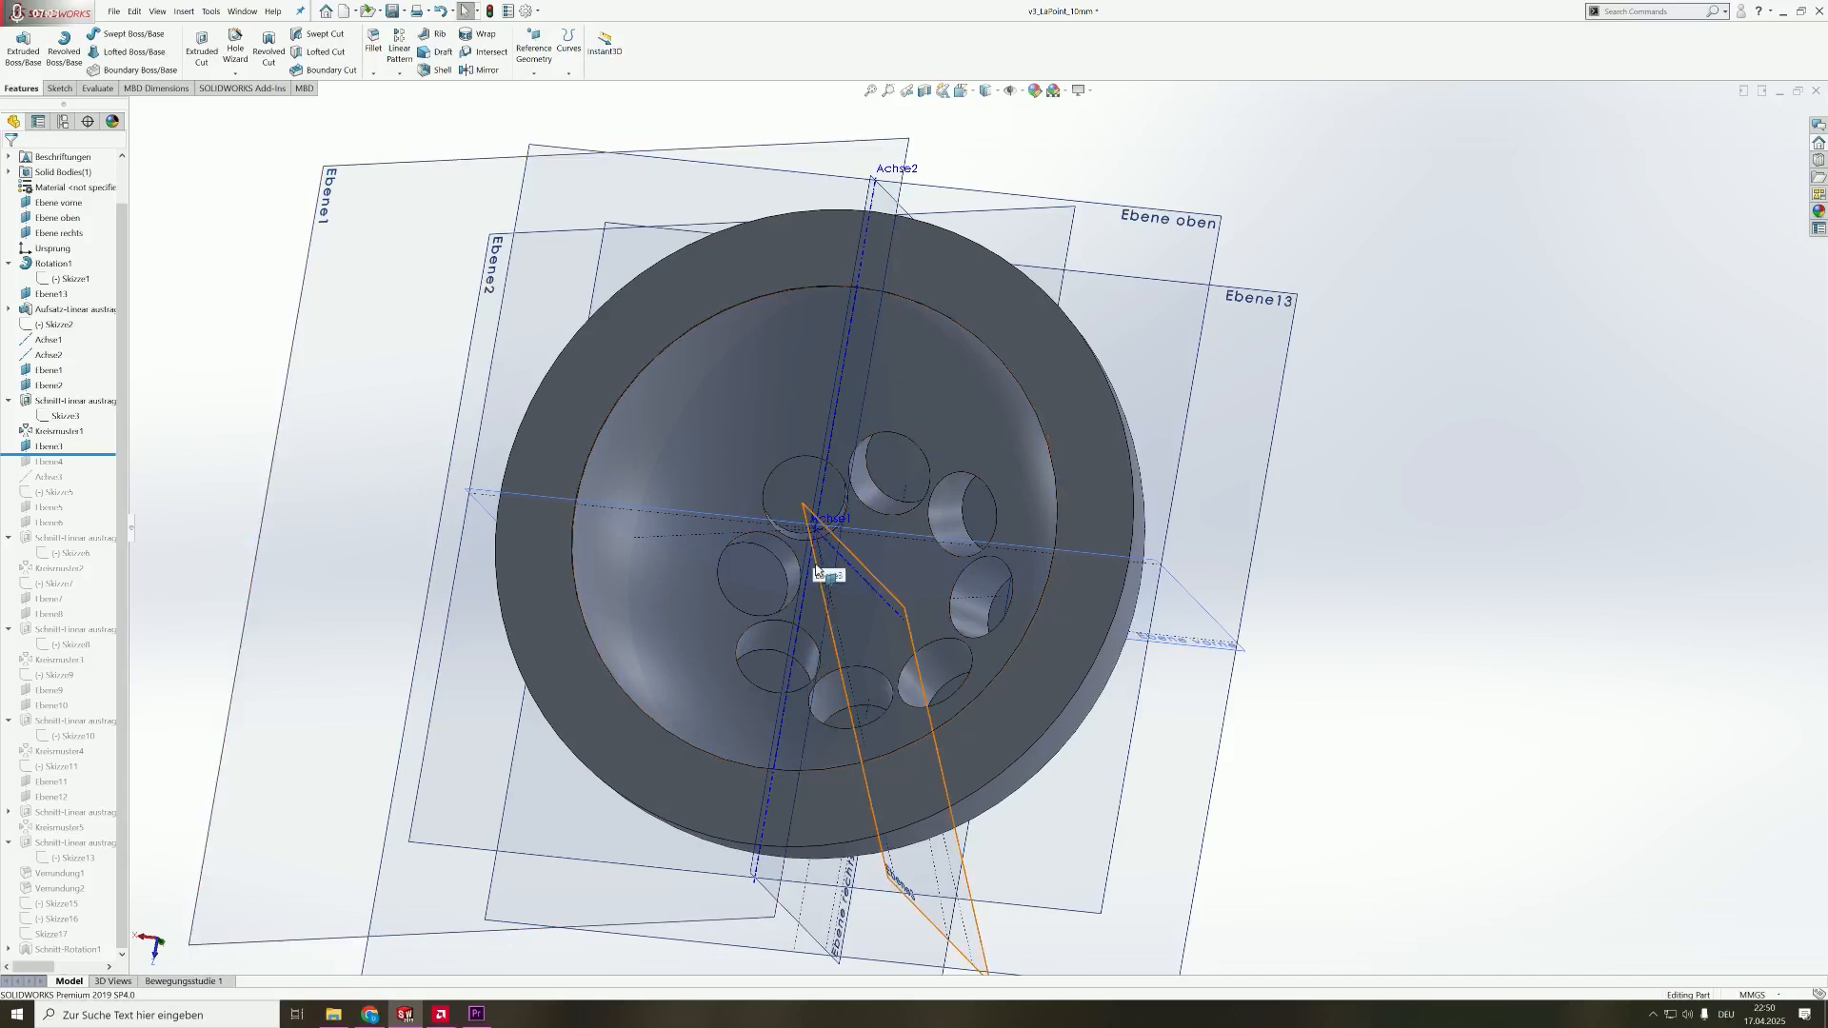
pyautogui.click(827, 618)
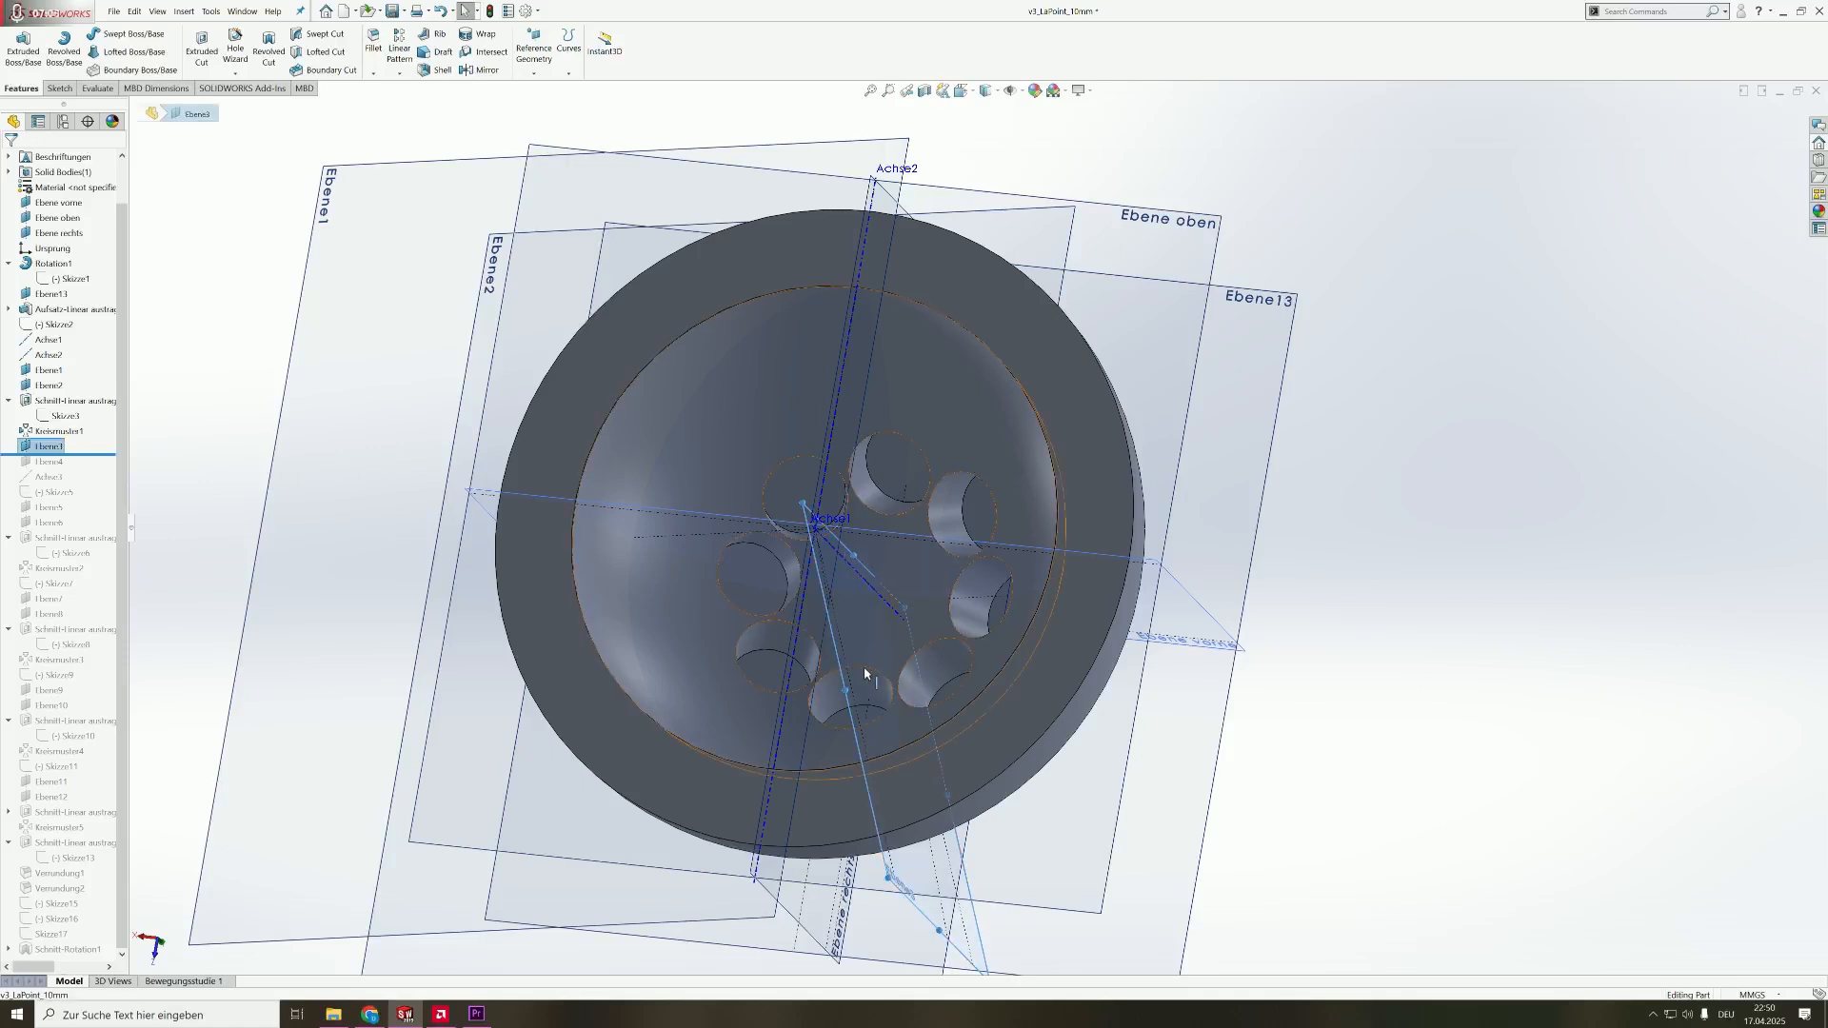
pyautogui.moveTo(865, 666); pyautogui.dragTo(846, 677, button='middle')
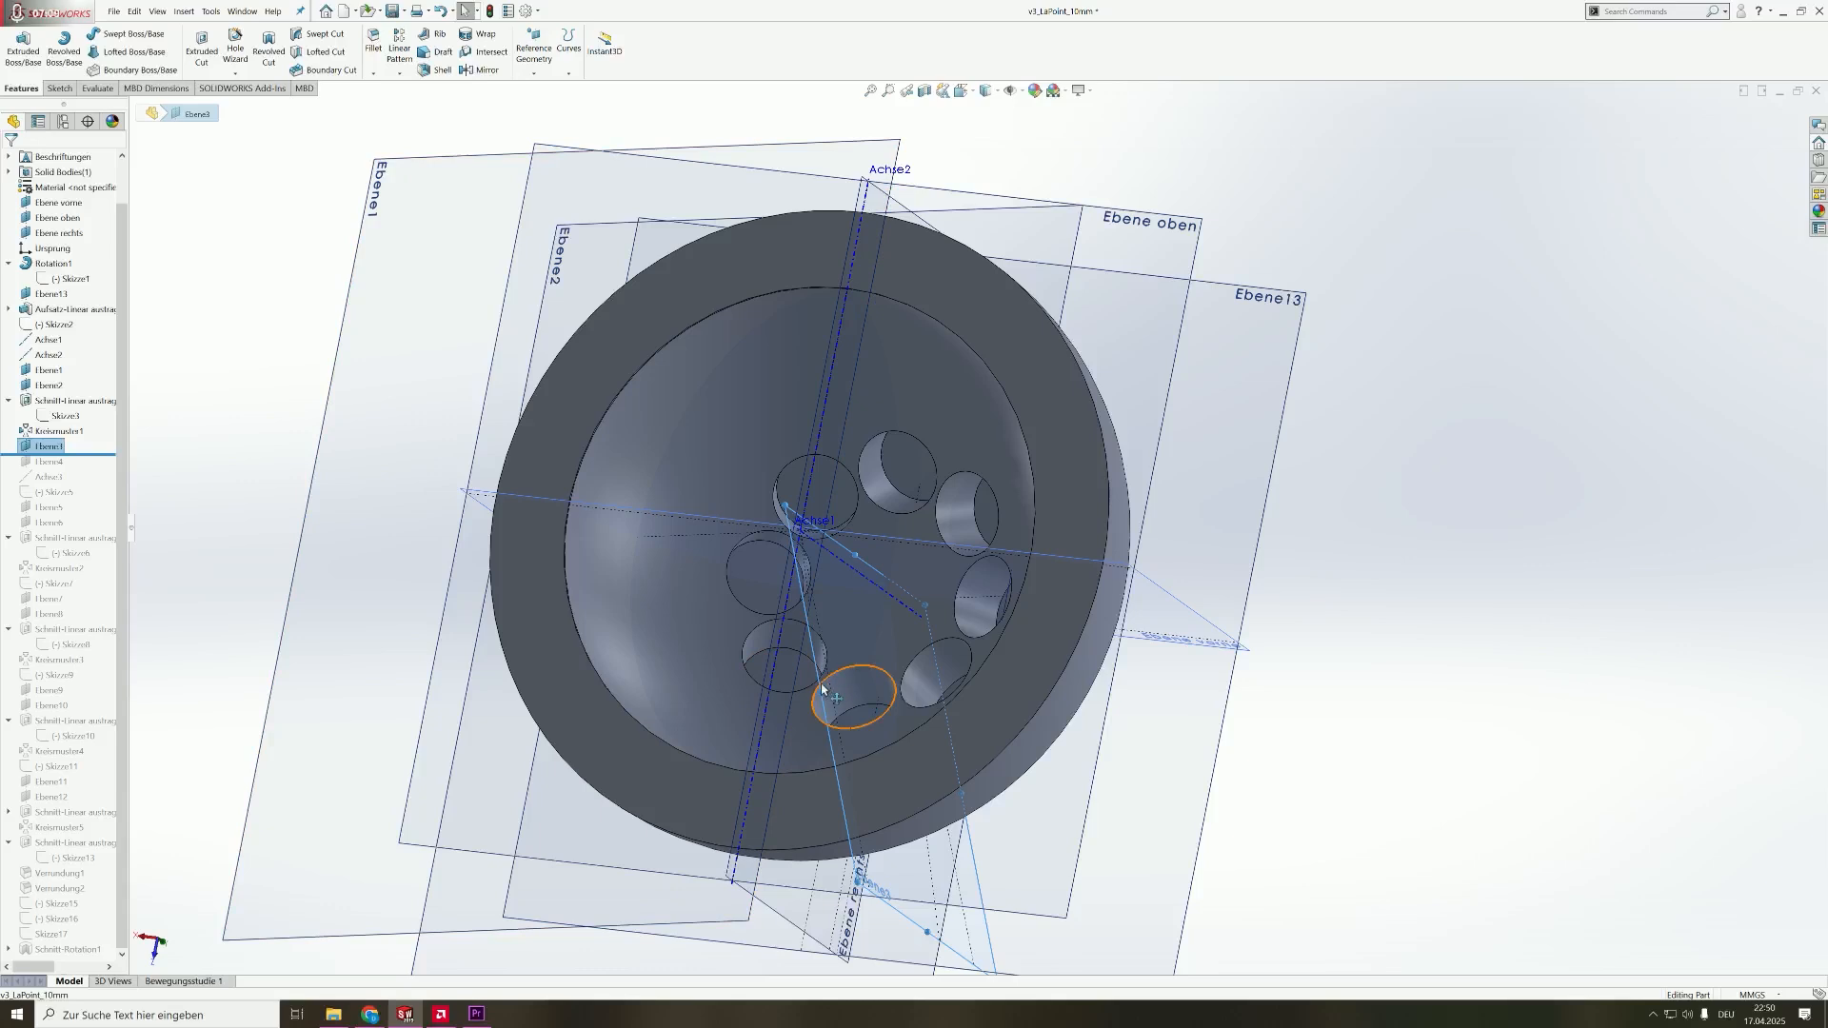
pyautogui.click(820, 676)
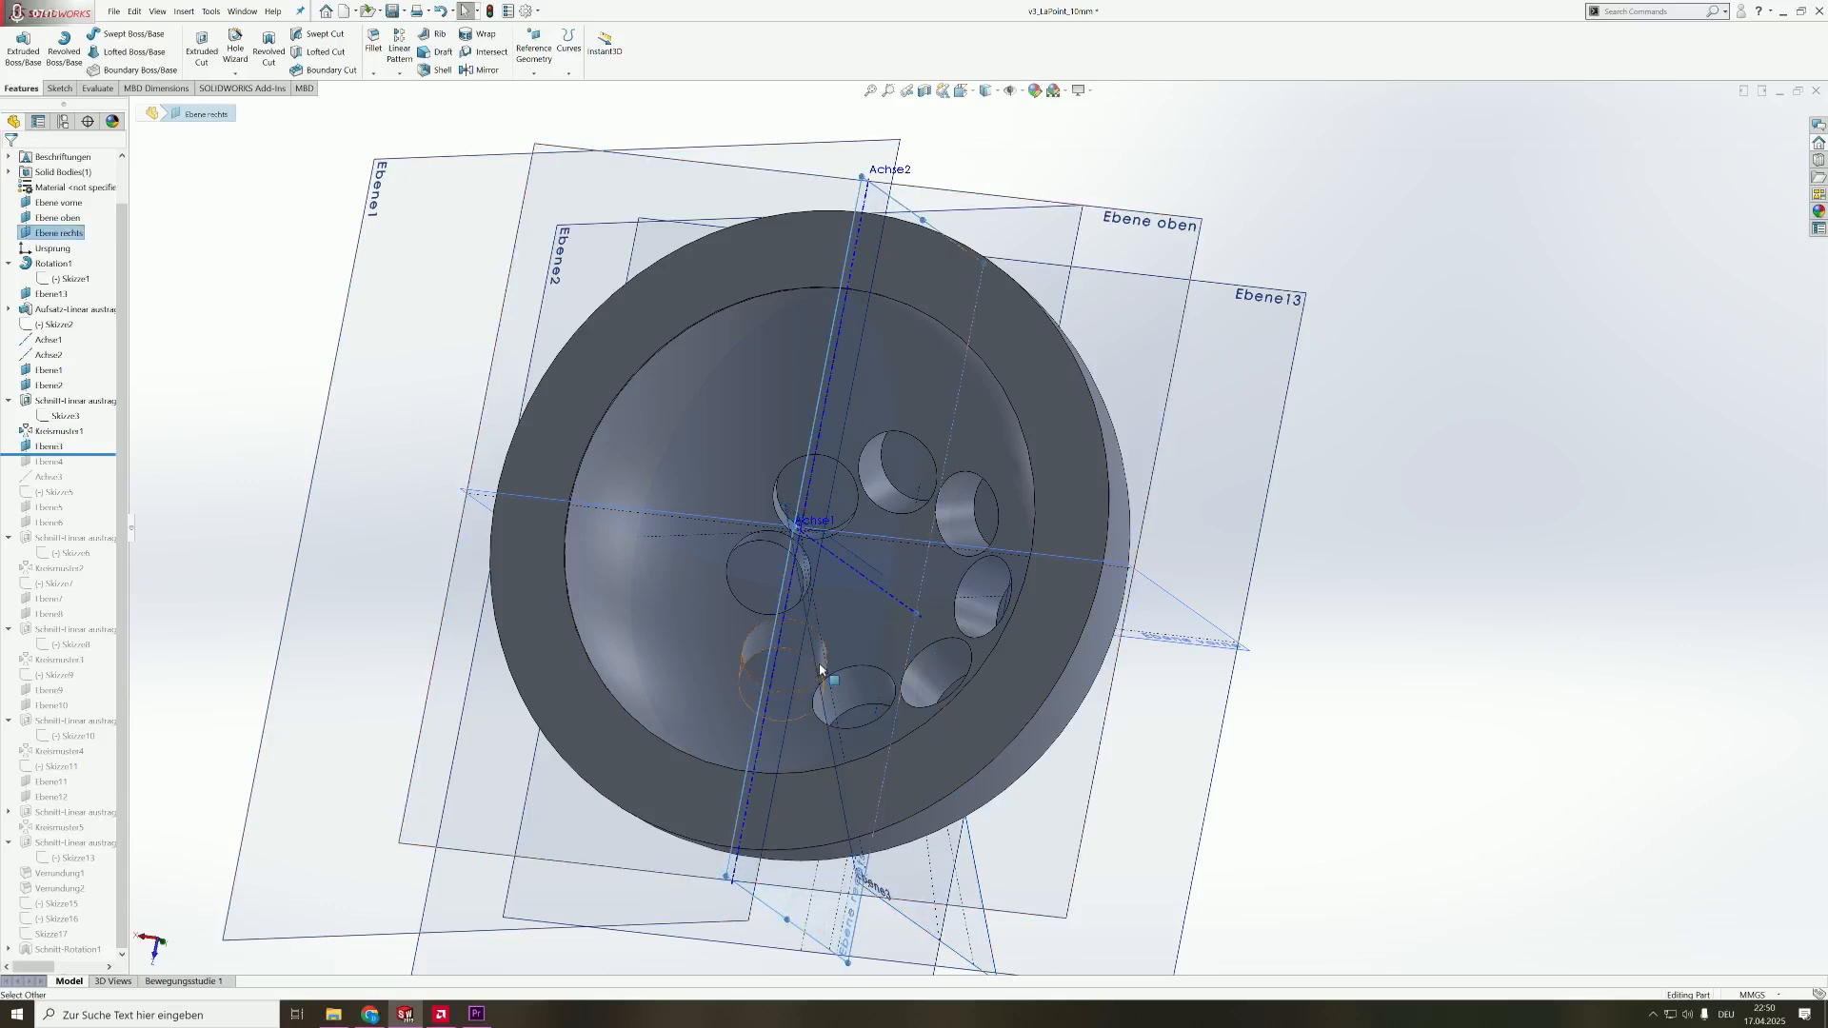
# - Roll the feature history forward to just below Ebene4 and select that plane
pyautogui.moveTo(19, 451); pyautogui.dragTo(19, 468)
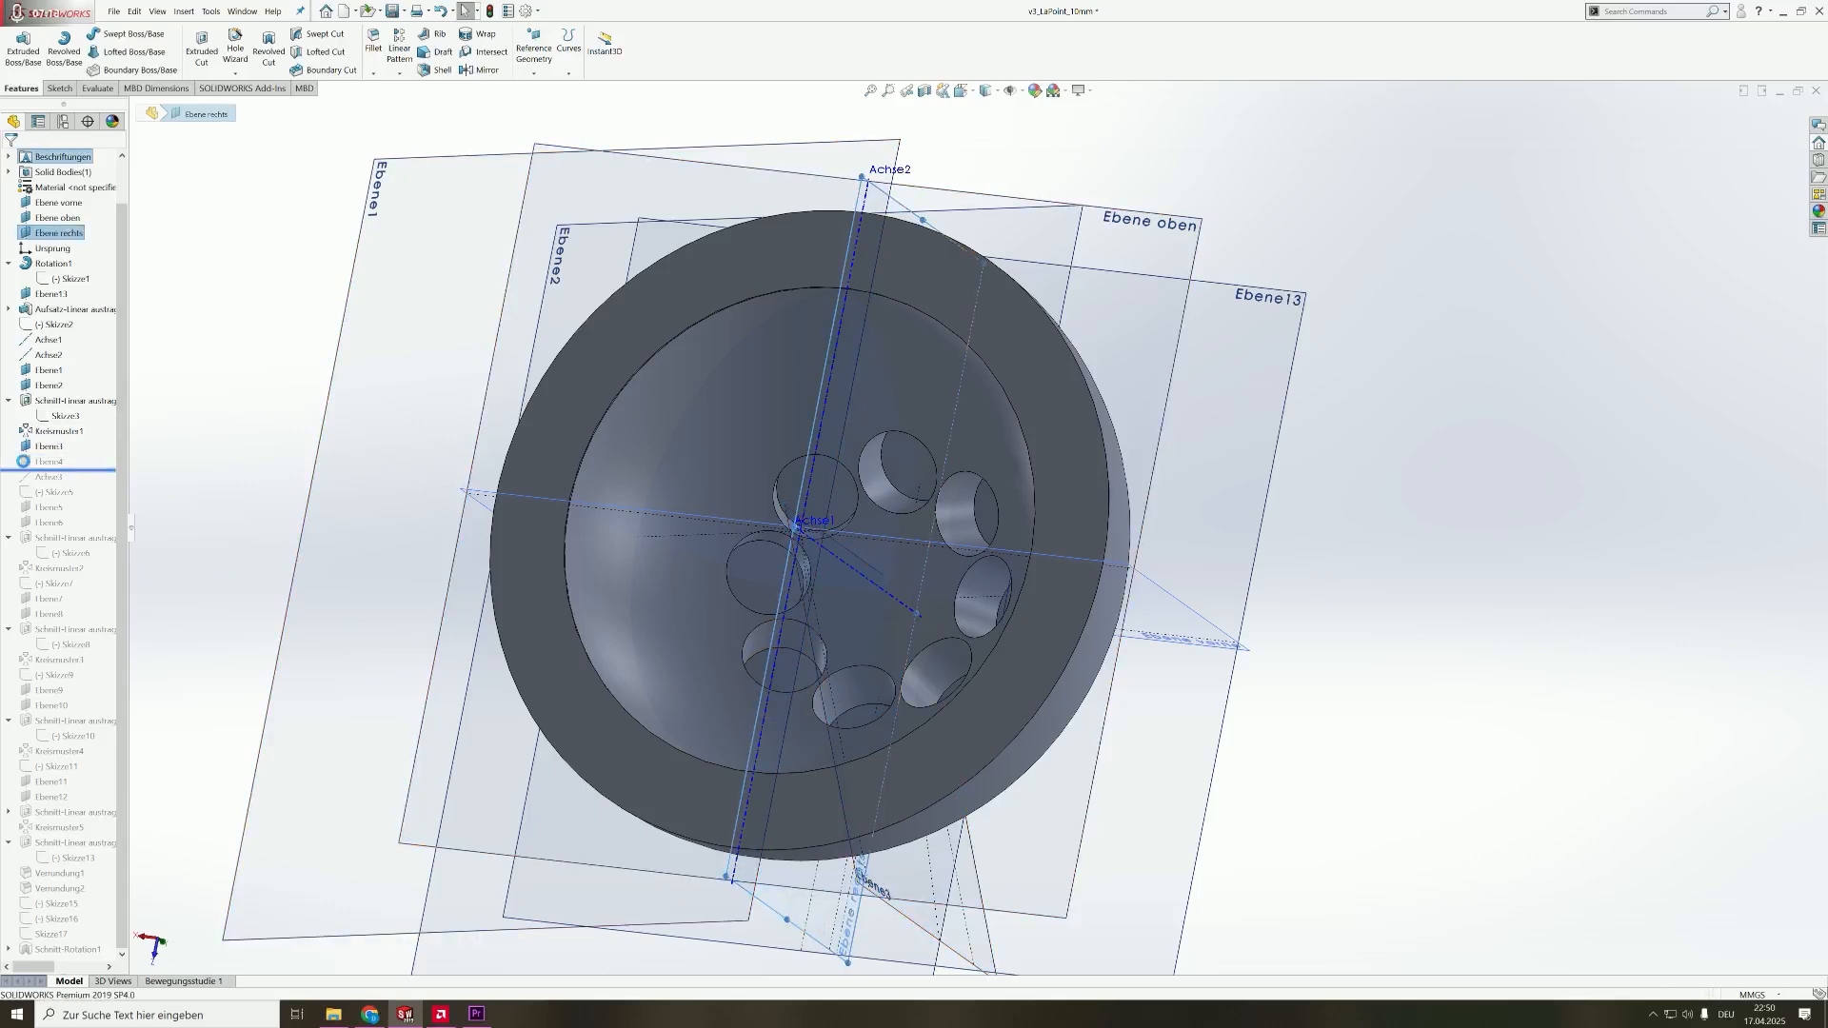
pyautogui.click(436, 621)
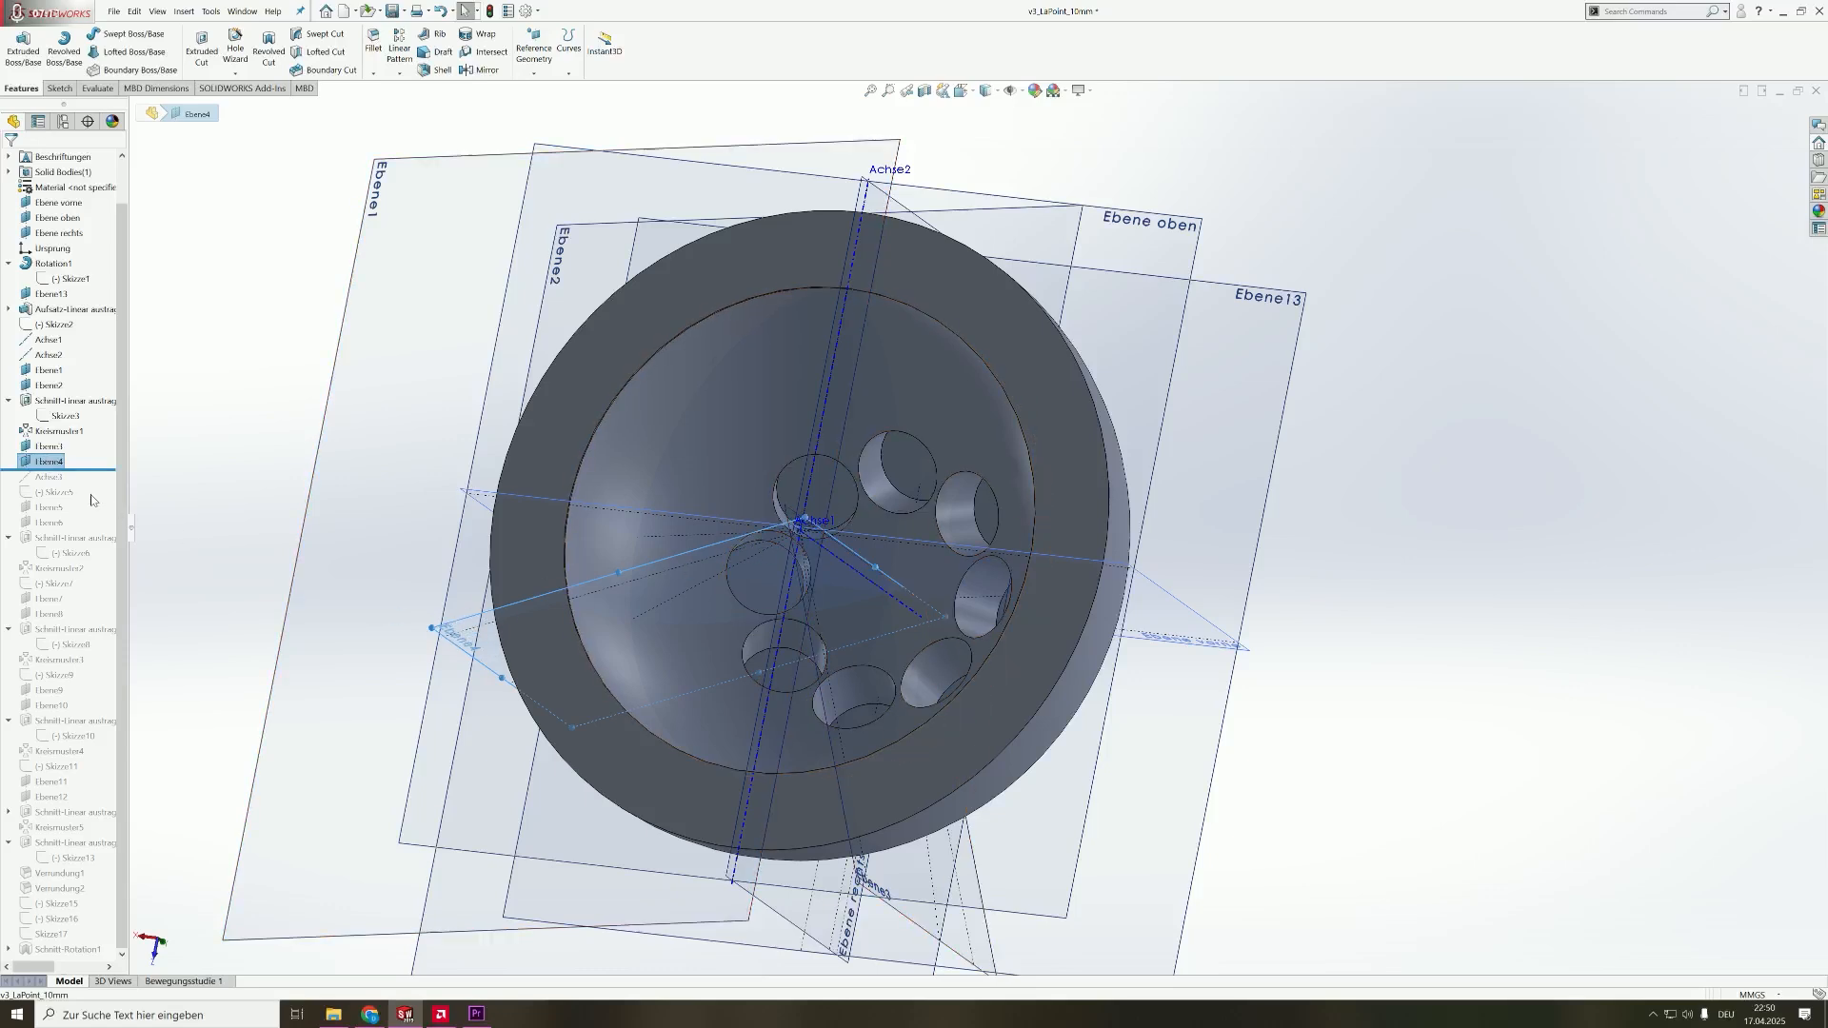
# - Roll the feature history forward to just below Achse3 and select that axis to examine its position
pyautogui.moveTo(40, 469); pyautogui.dragTo(40, 483)
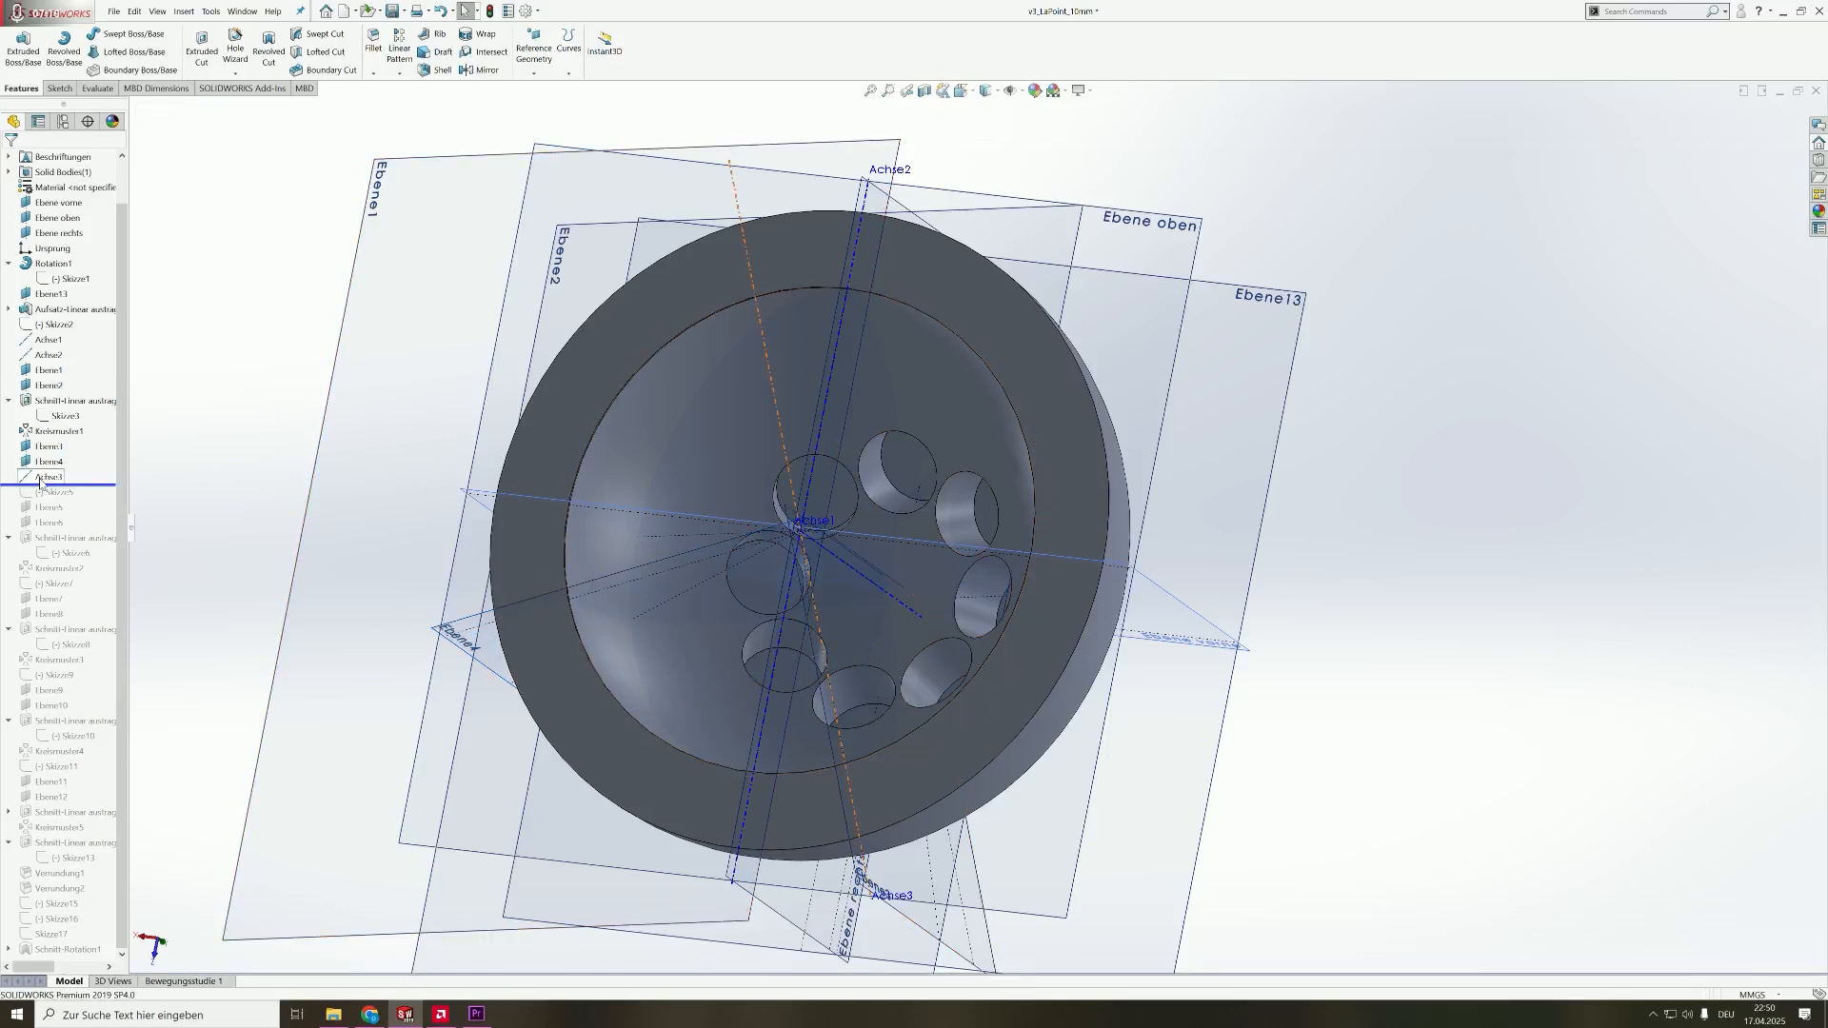
pyautogui.click(47, 476)
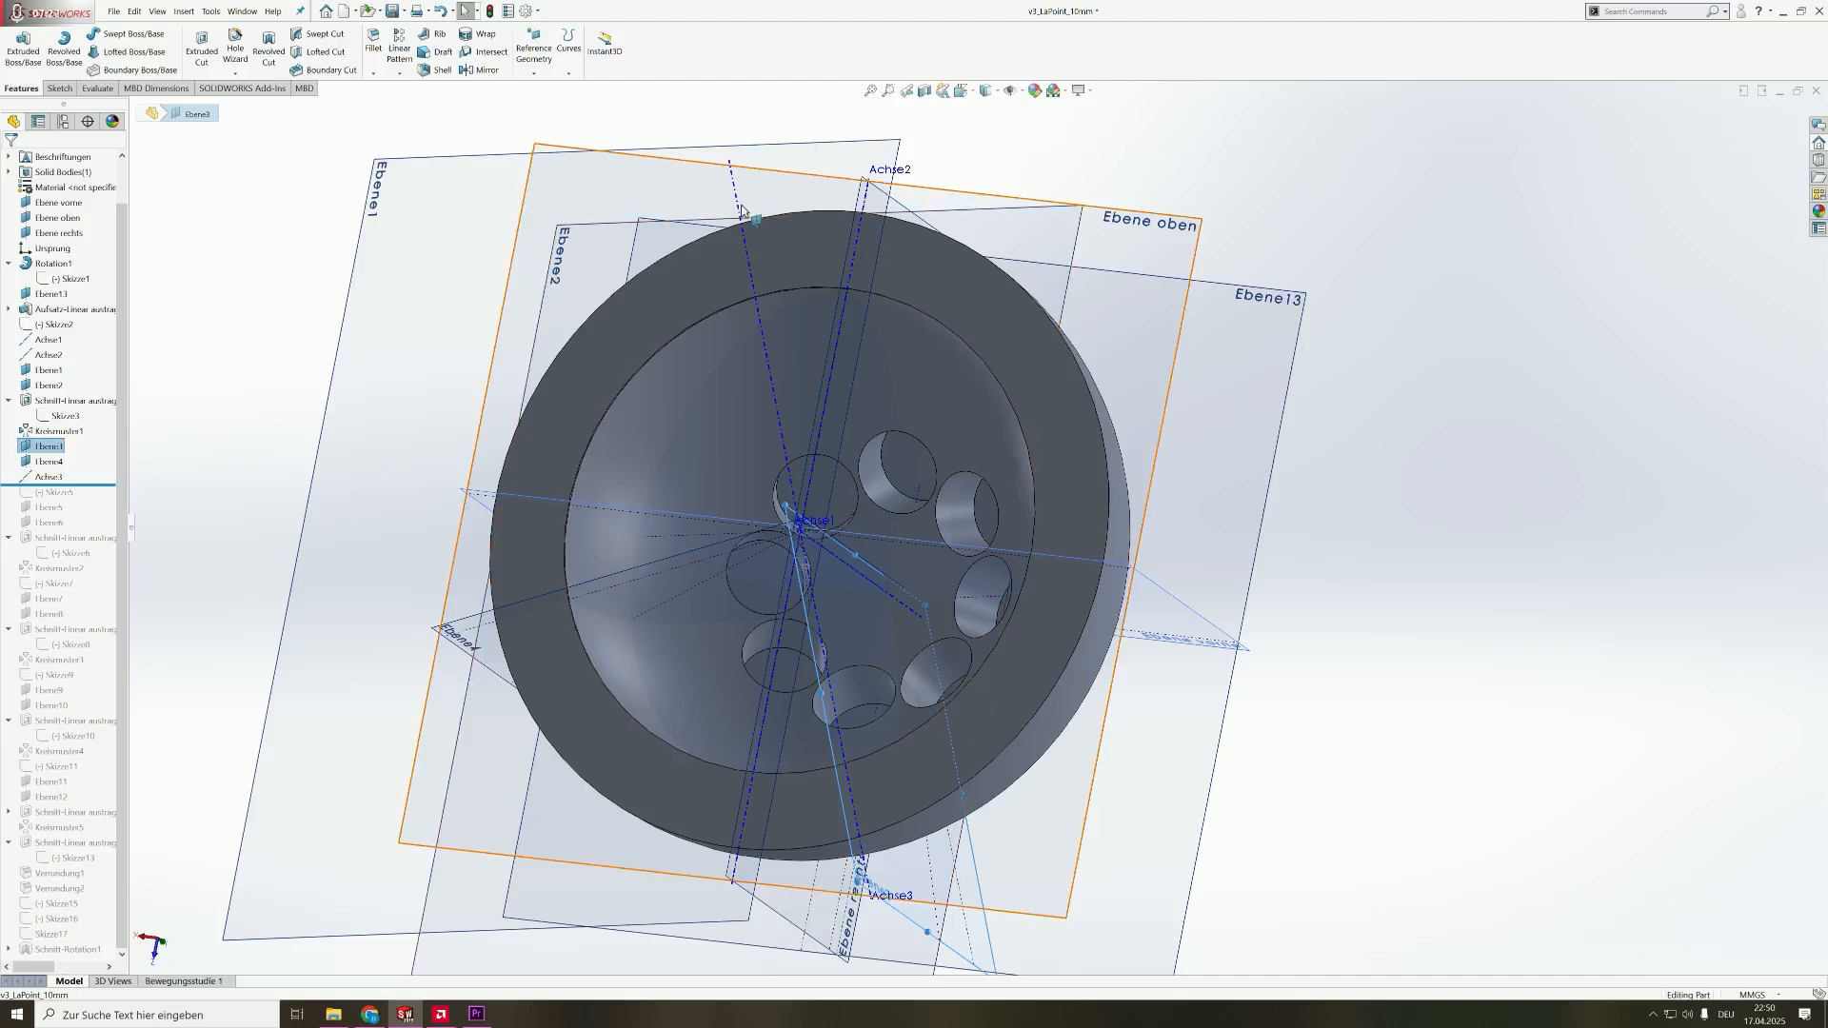
pyautogui.click(746, 252)
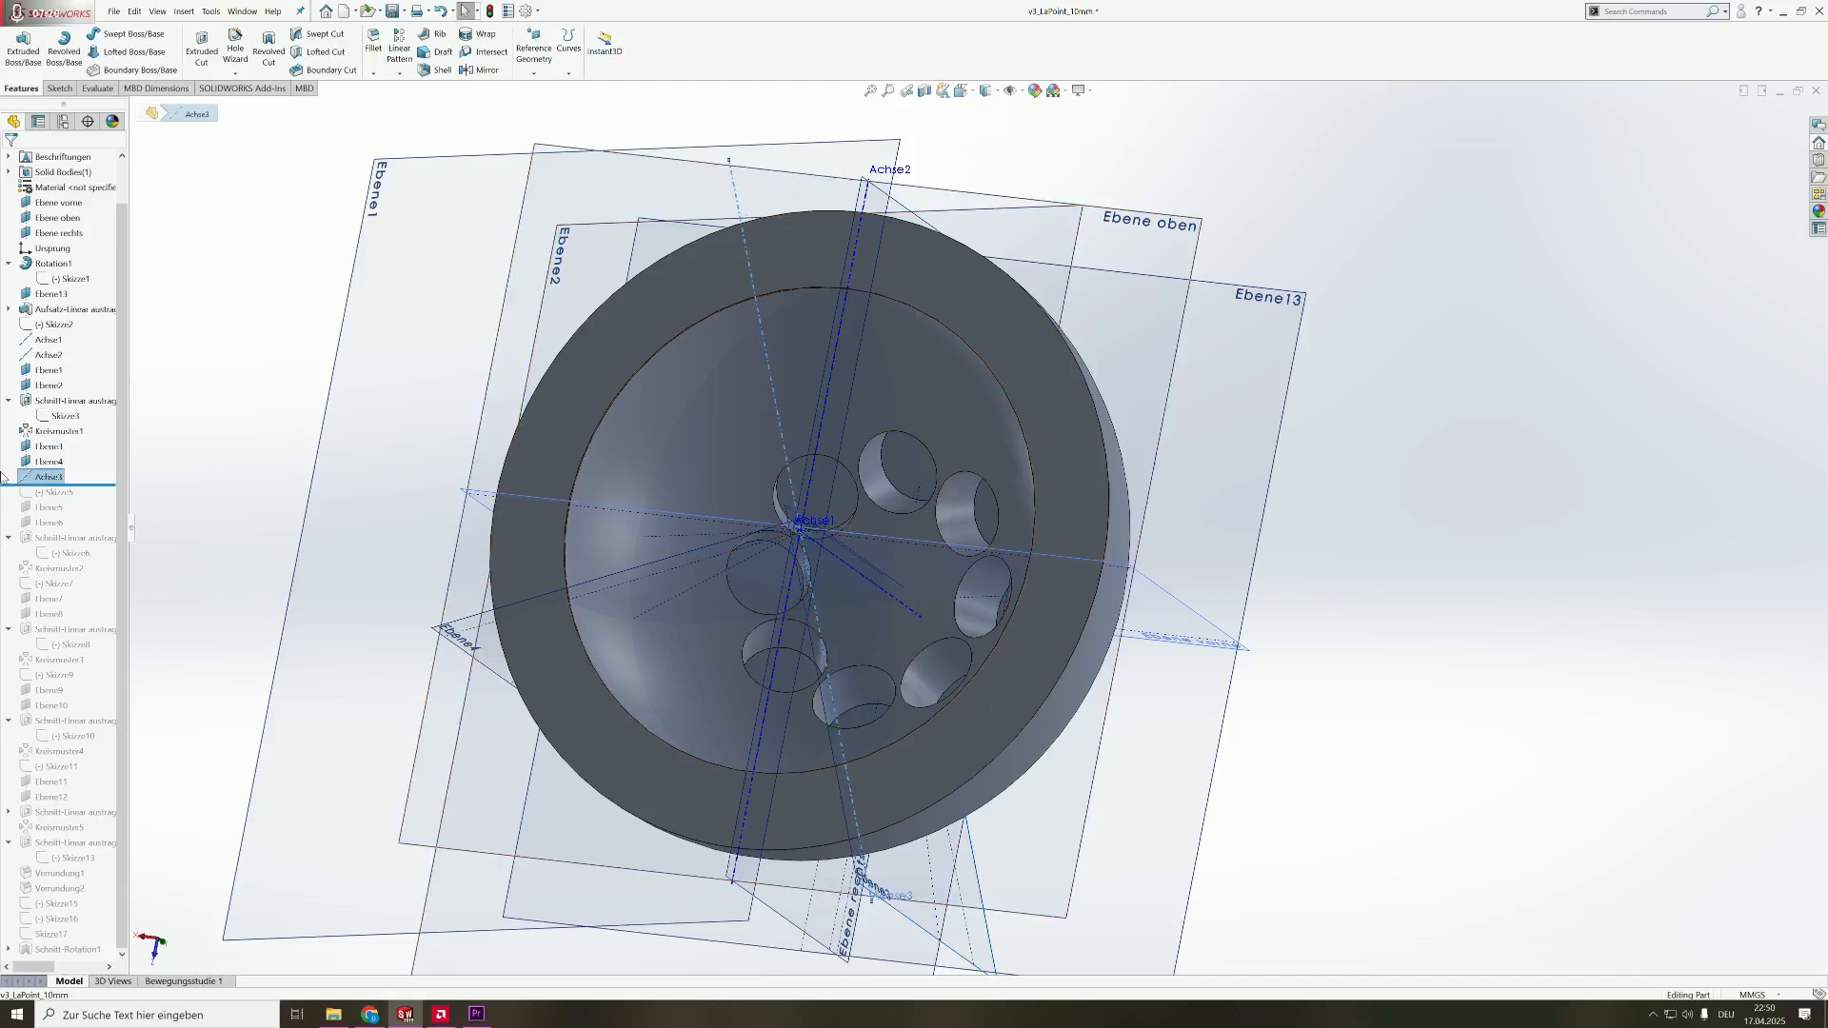
# - Roll the feature history forward to just below Skizze5 and examine the selected sketch inside the bowl
pyautogui.click(38, 494)
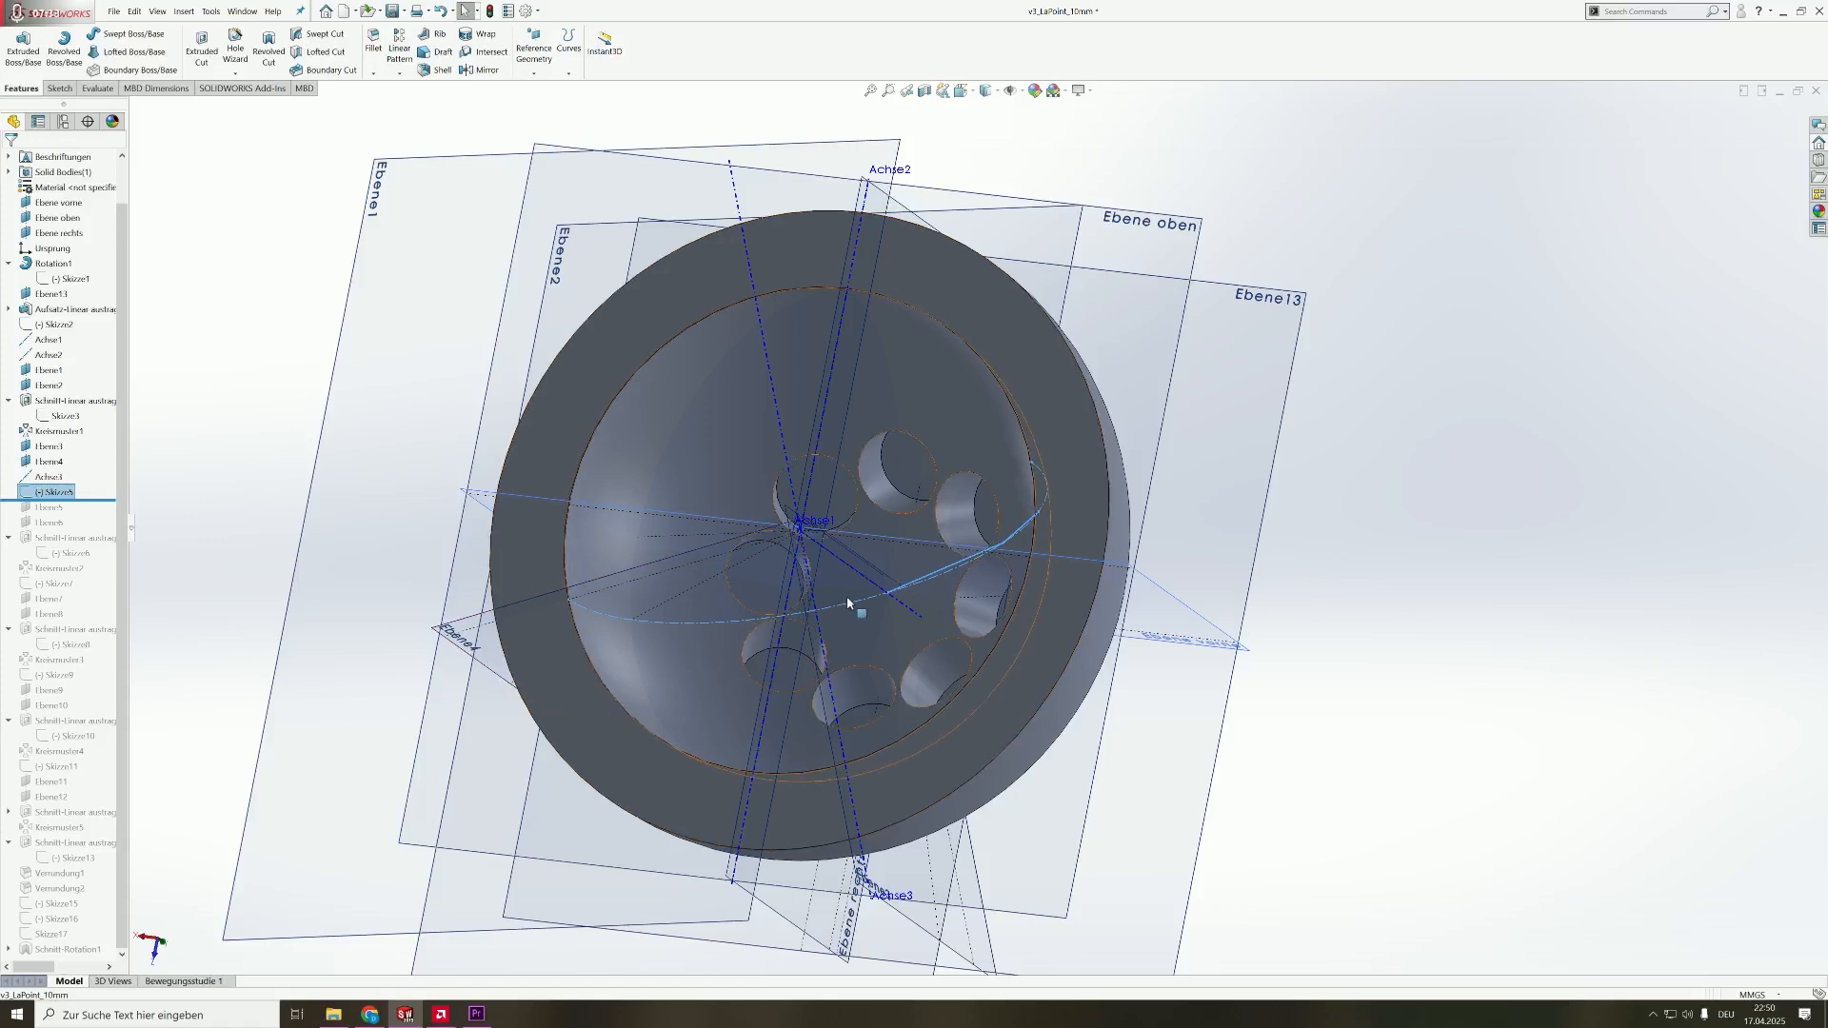
pyautogui.moveTo(847, 596); pyautogui.dragTo(971, 535, button='middle')
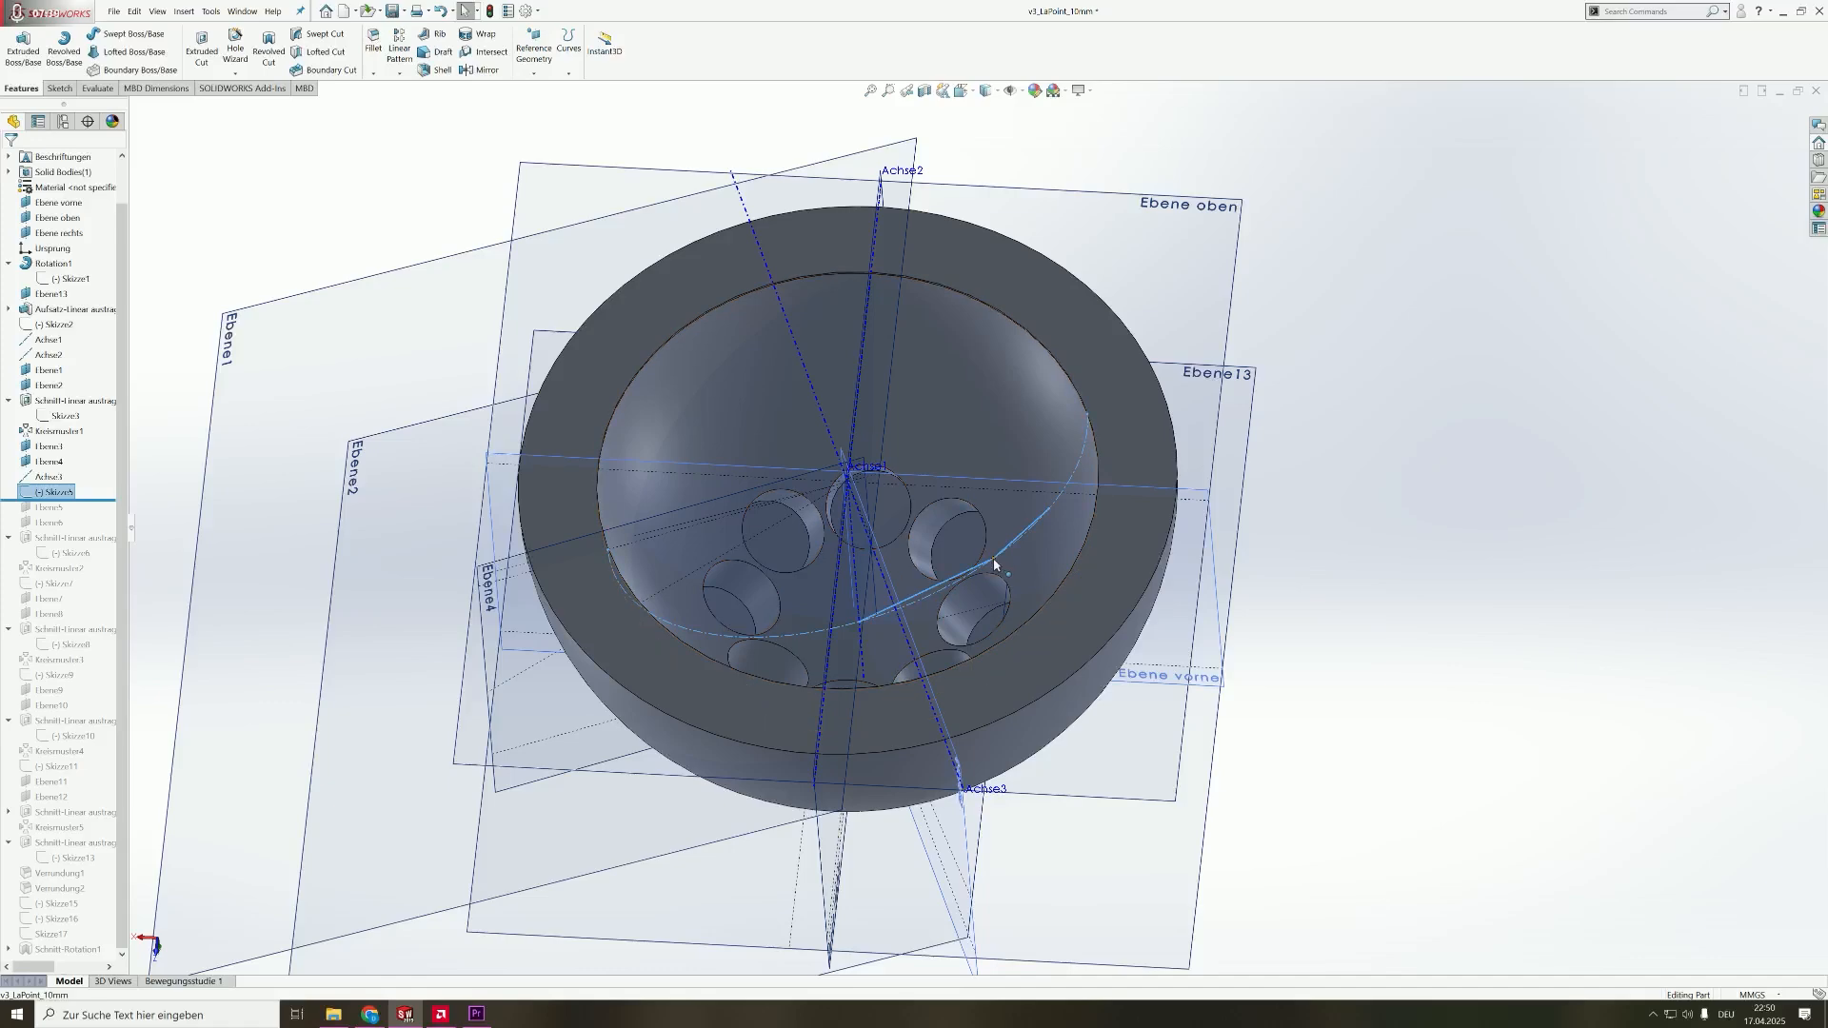
pyautogui.scroll(-3, 1010, 562)
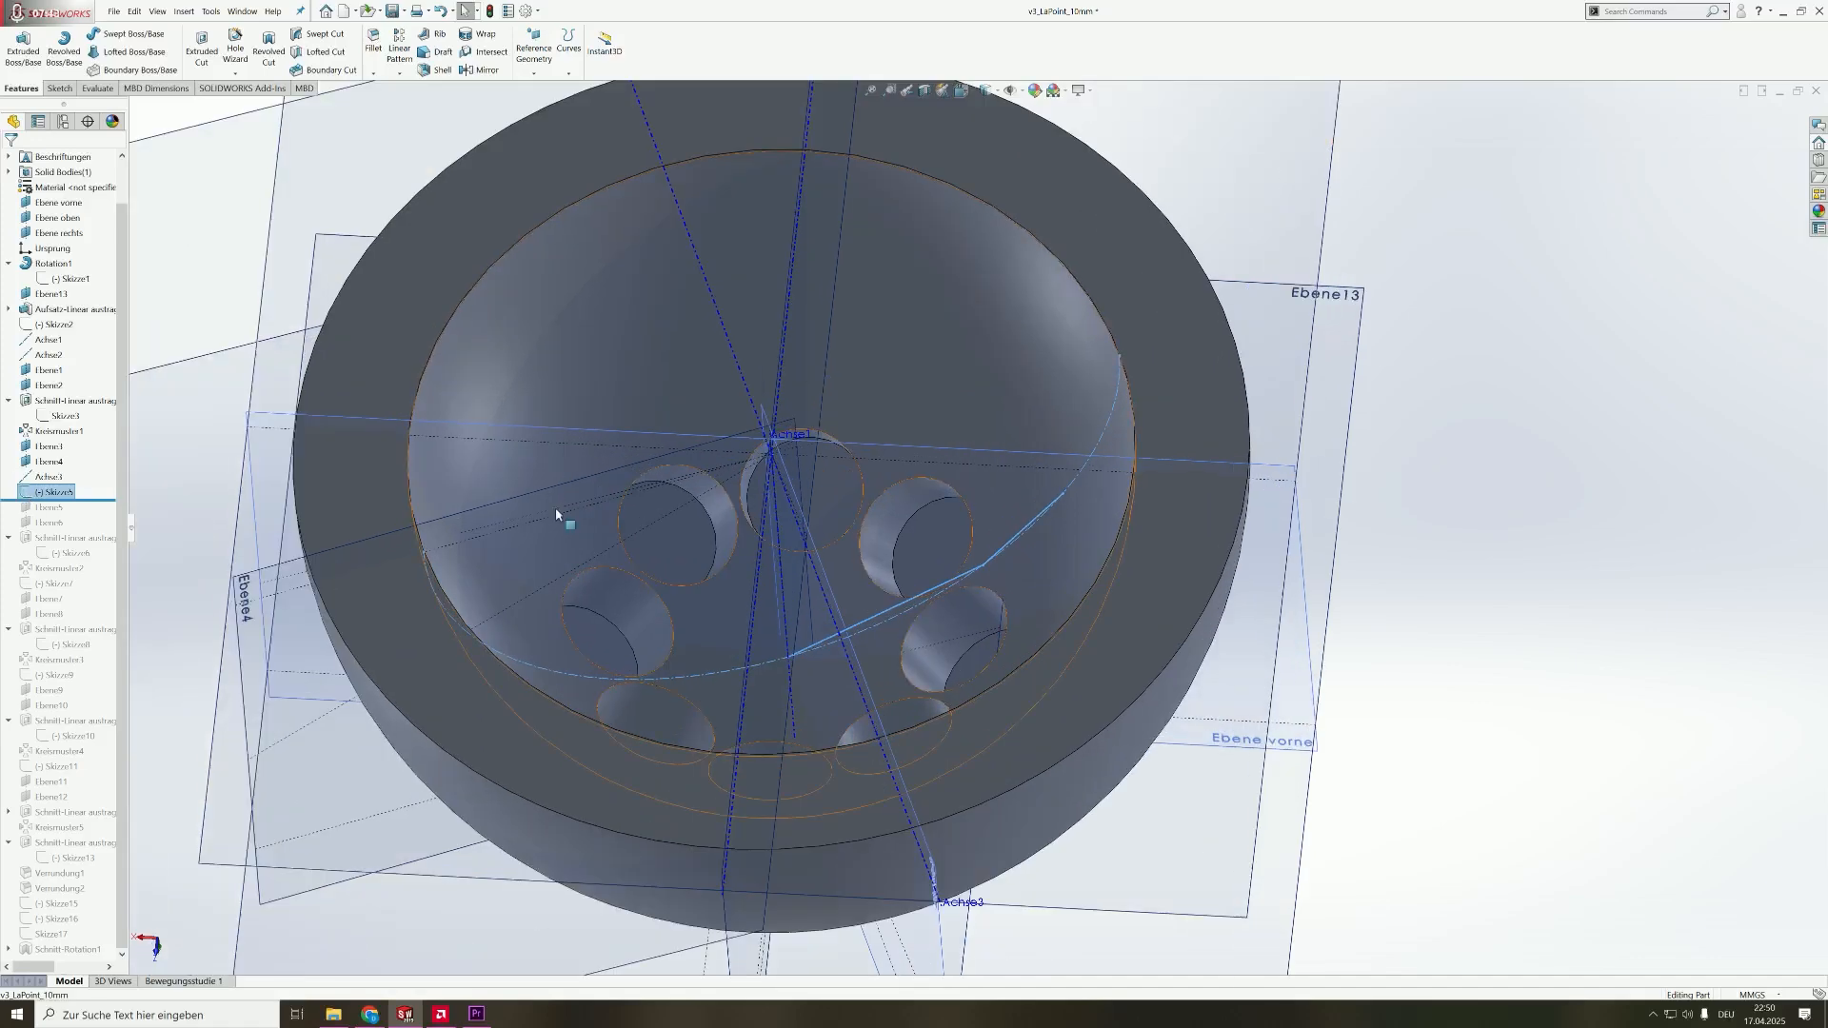
# - Open Skizze5 for editing, inspect its short angled line and the angle dimension, then exit the sketch
pyautogui.click(43, 464)
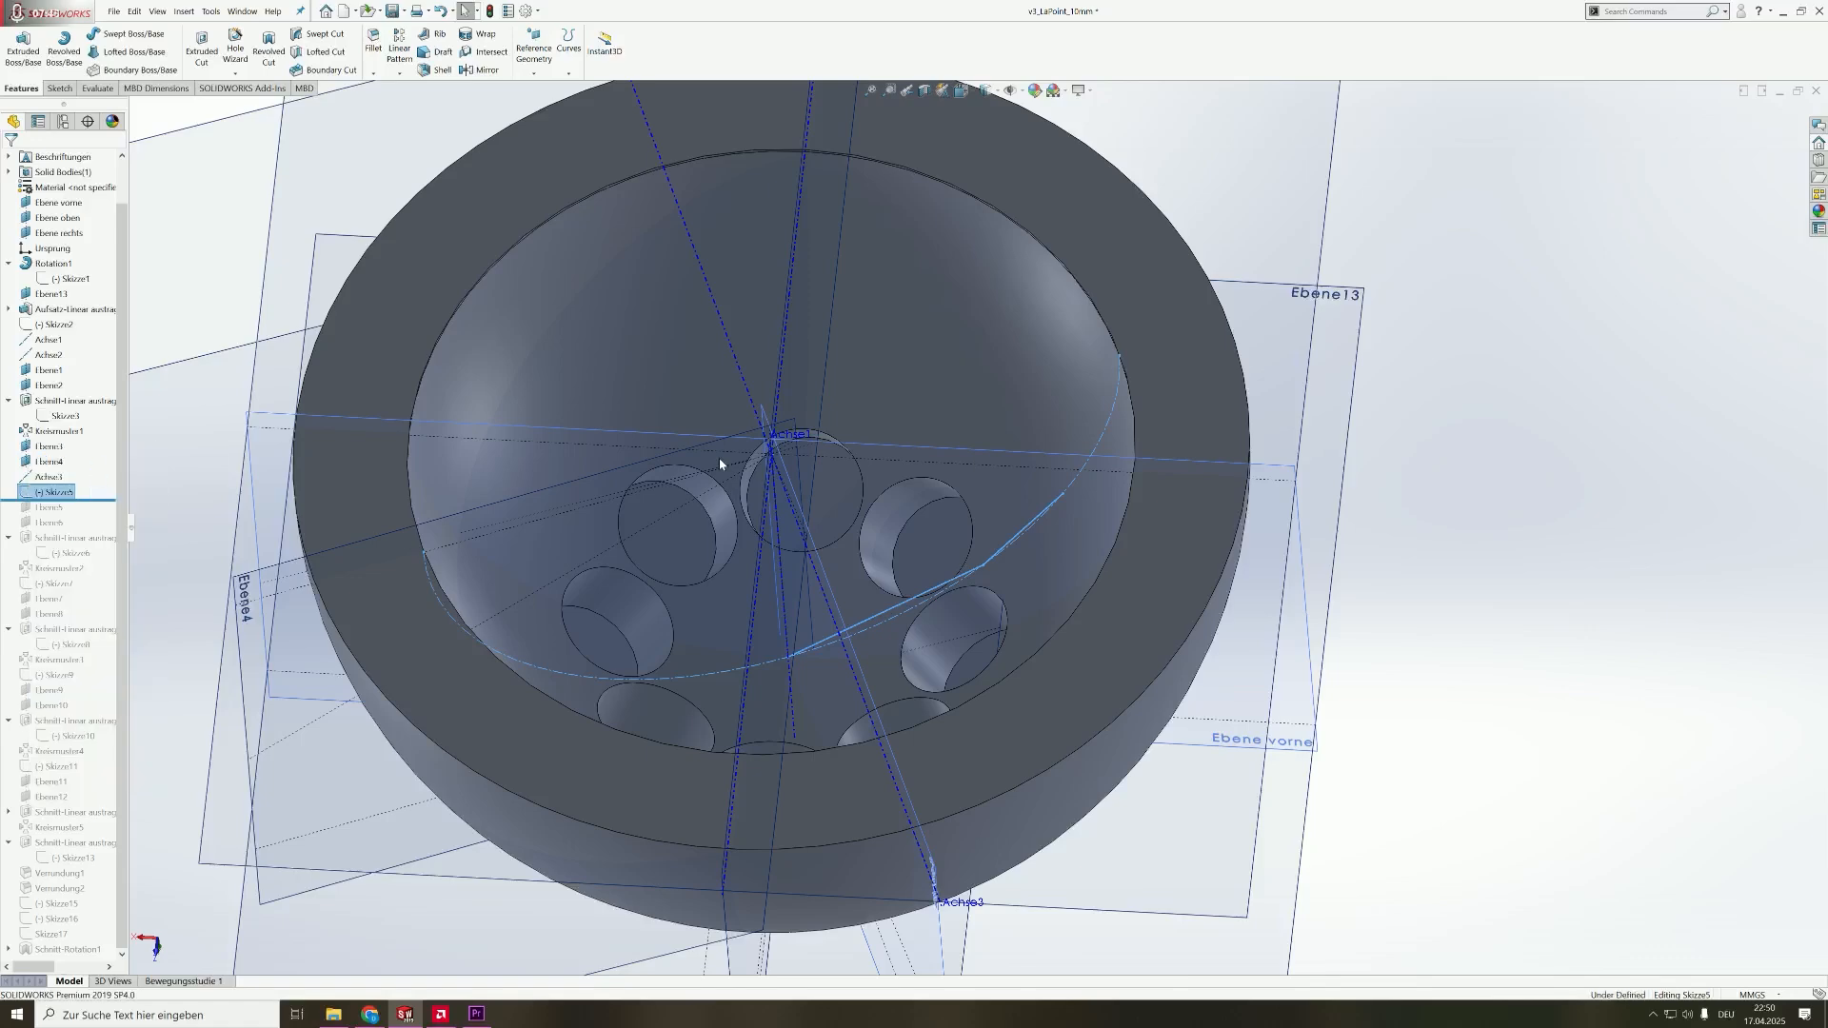
pyautogui.click(1011, 543)
pyautogui.scroll(-2, 1082, 557)
pyautogui.scroll(-1, 1081, 557)
pyautogui.scroll(-1, 1095, 488)
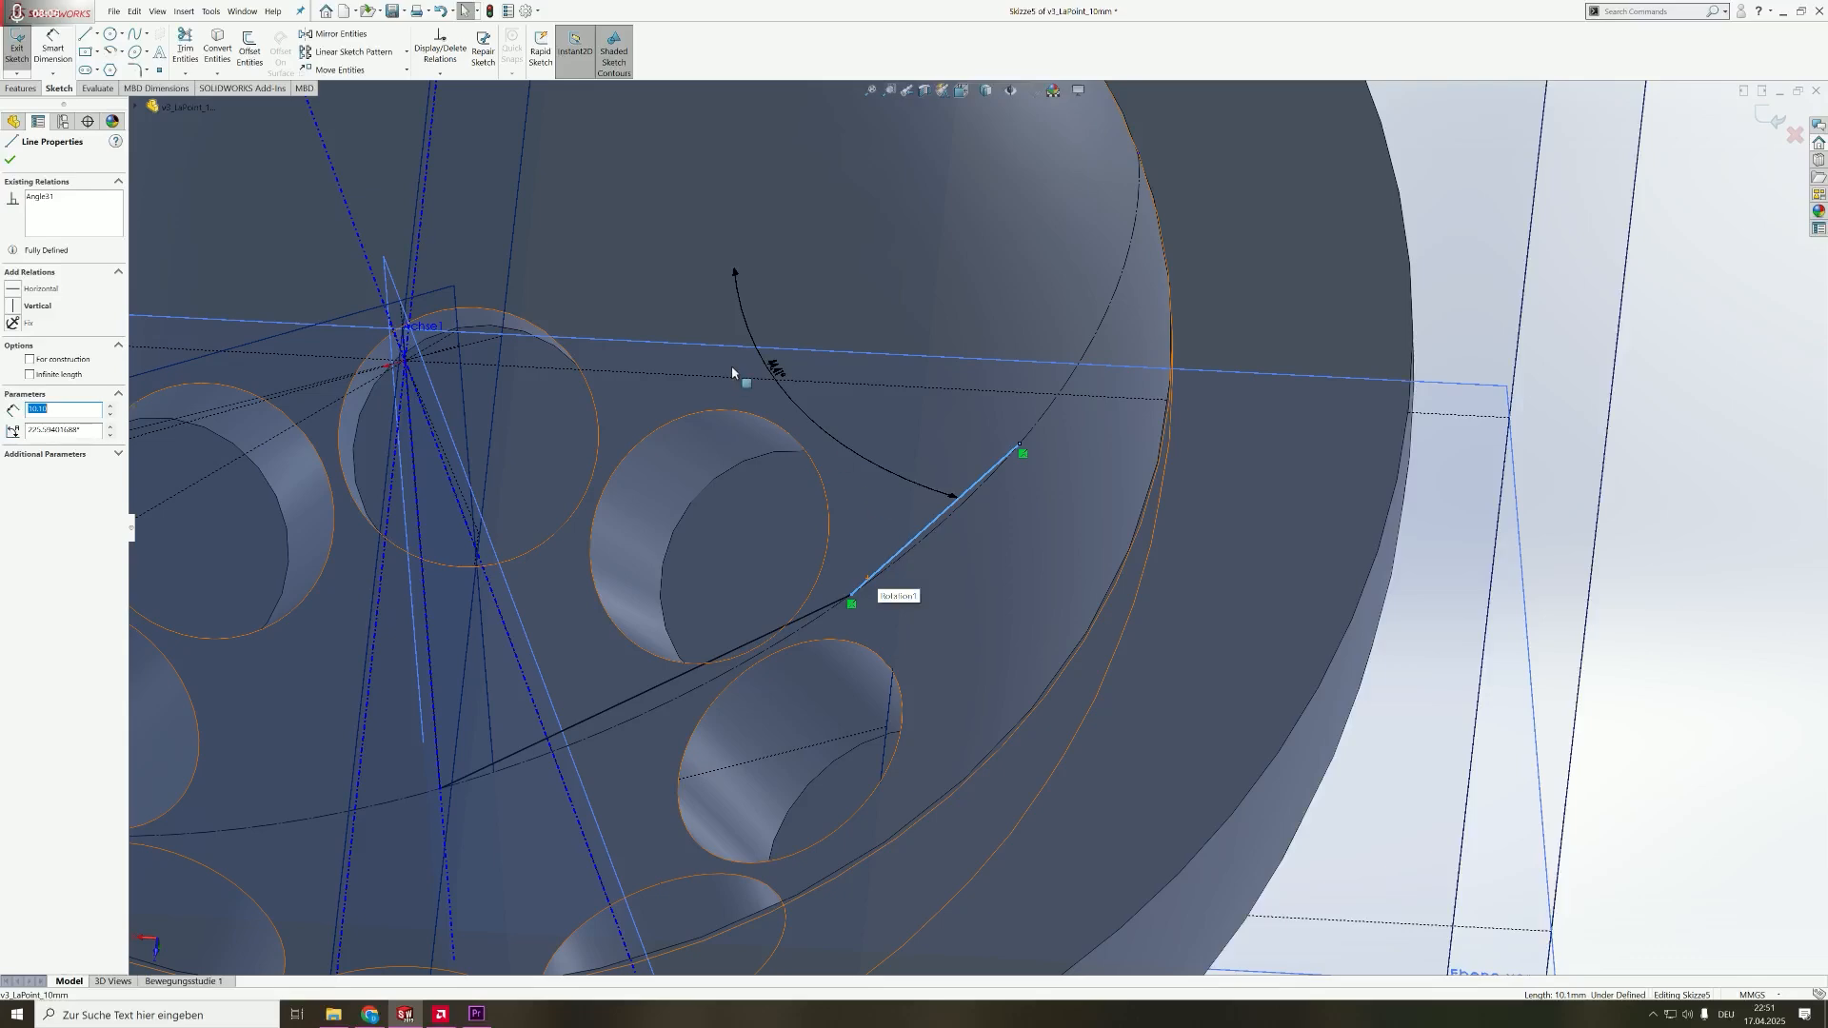
pyautogui.moveTo(739, 371)
pyautogui.mouseDown(button='middle')
pyautogui.moveTo(824, 473)
pyautogui.moveTo(814, 433)
pyautogui.mouseUp(button='middle')
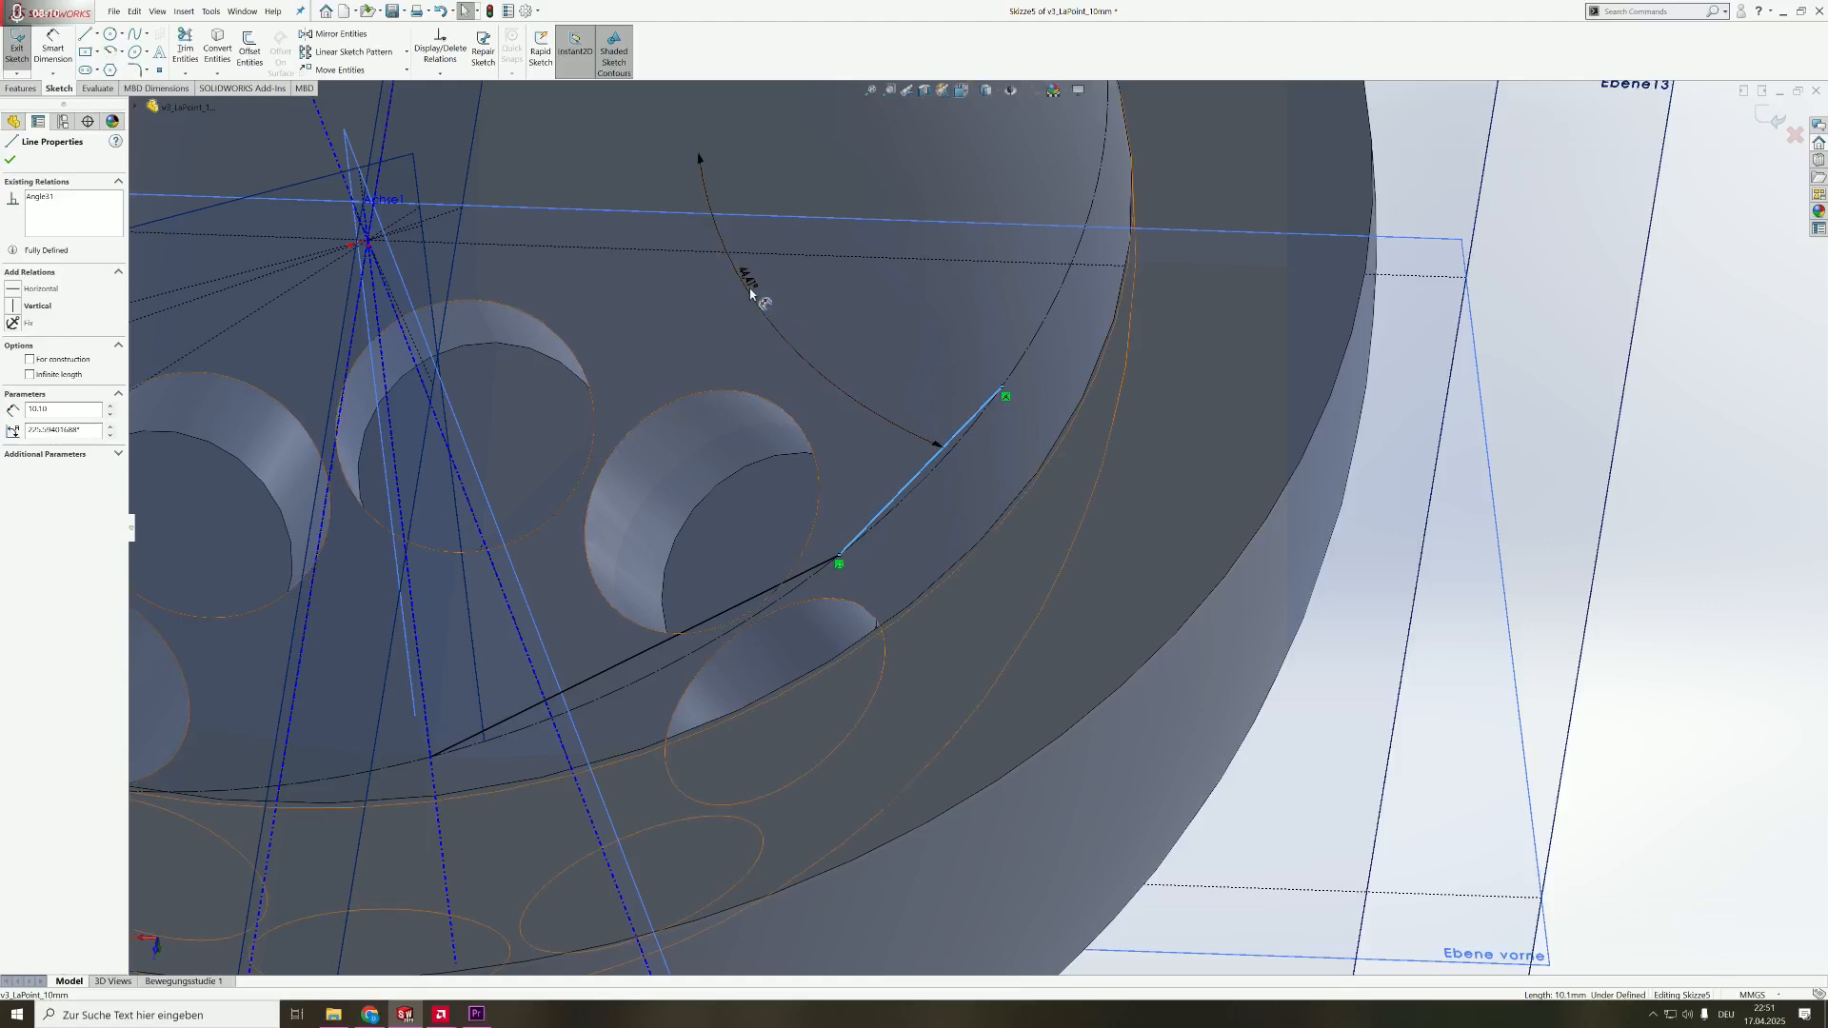
pyautogui.click(10, 162)
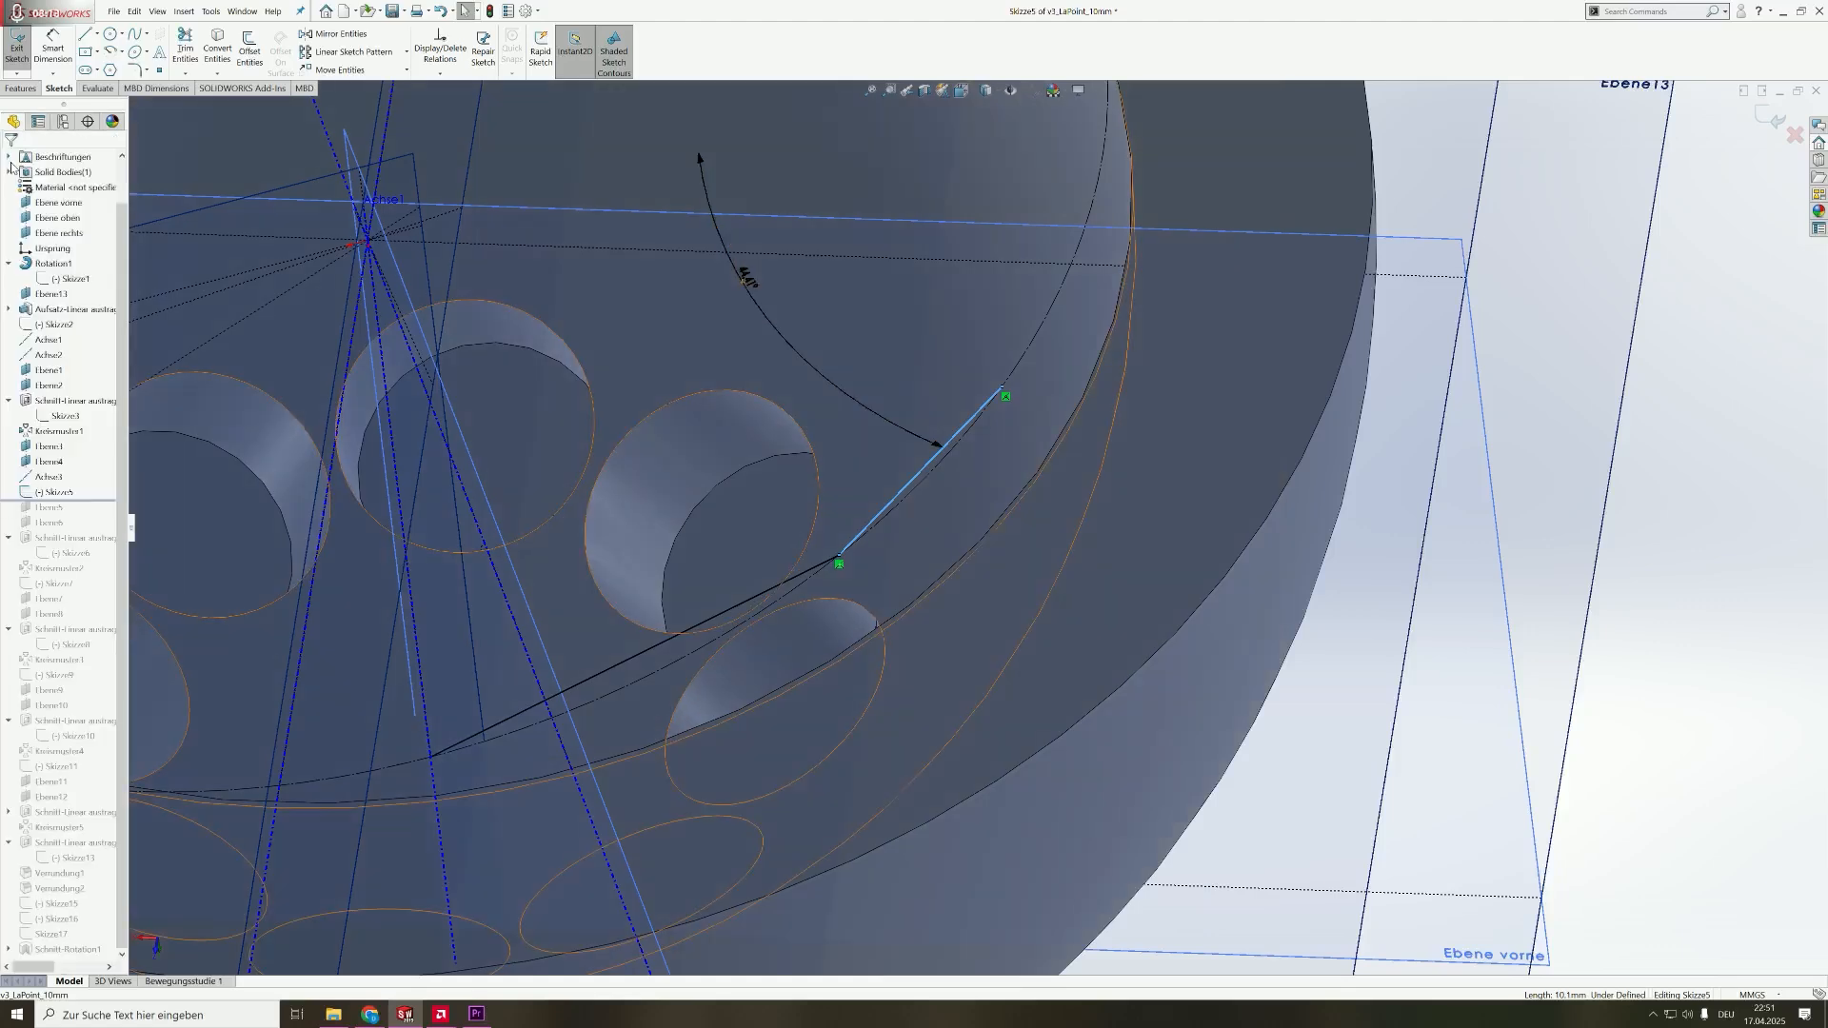
pyautogui.click(16, 55)
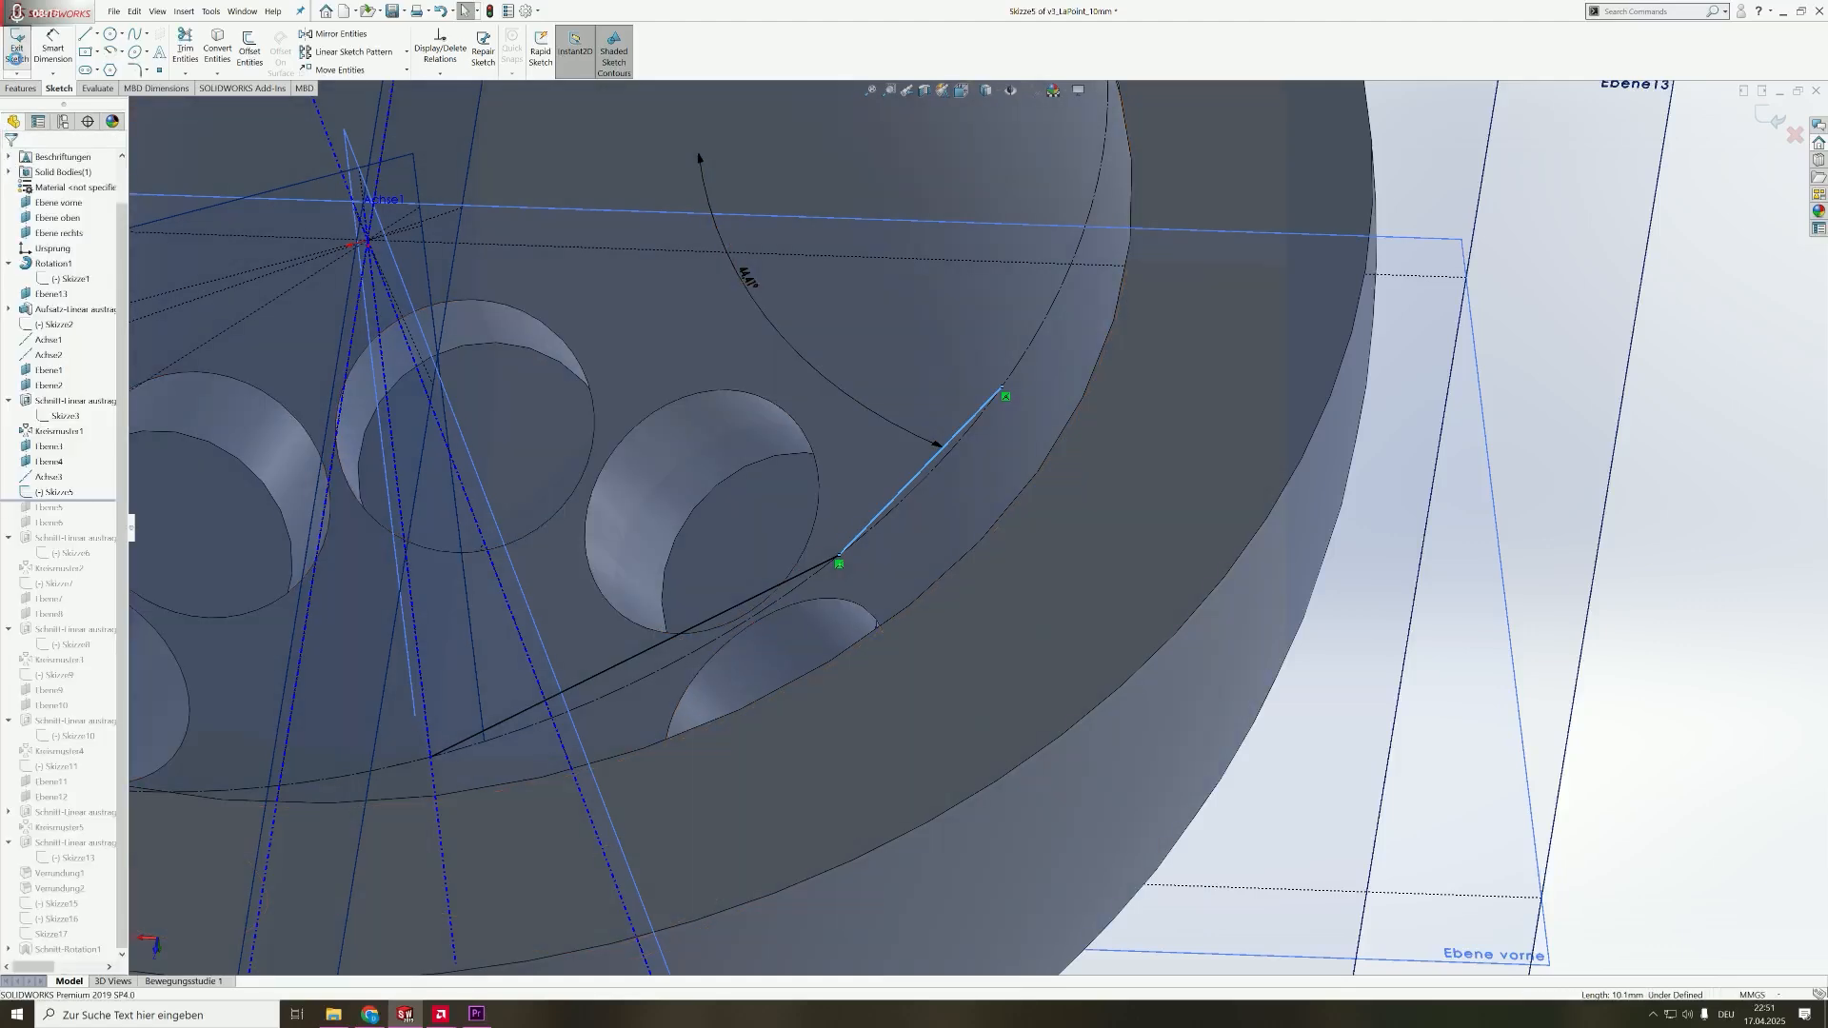
# - Roll the feature history forward to just below Ebene5 and select that plane to view its full extent
pyautogui.moveTo(17, 506); pyautogui.dragTo(36, 513)
pyautogui.click(38, 507)
pyautogui.scroll(10, 899, 564)
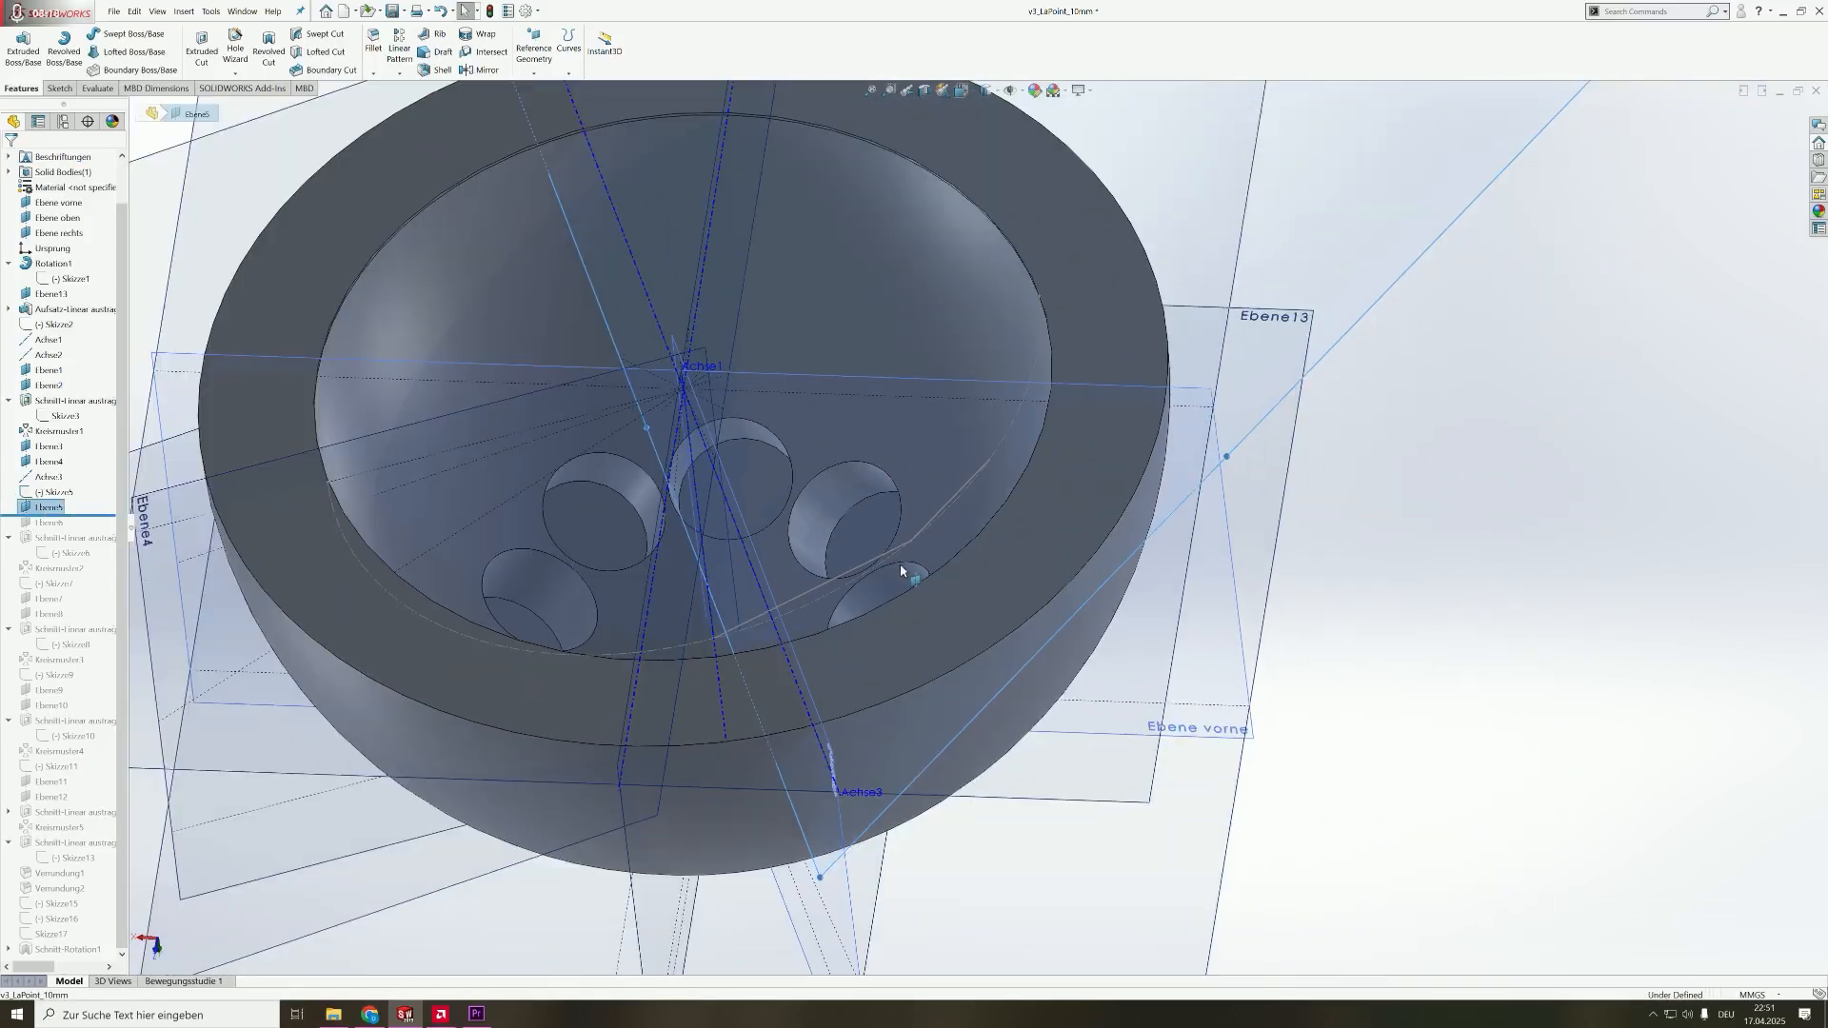
pyautogui.scroll(4, 965, 554)
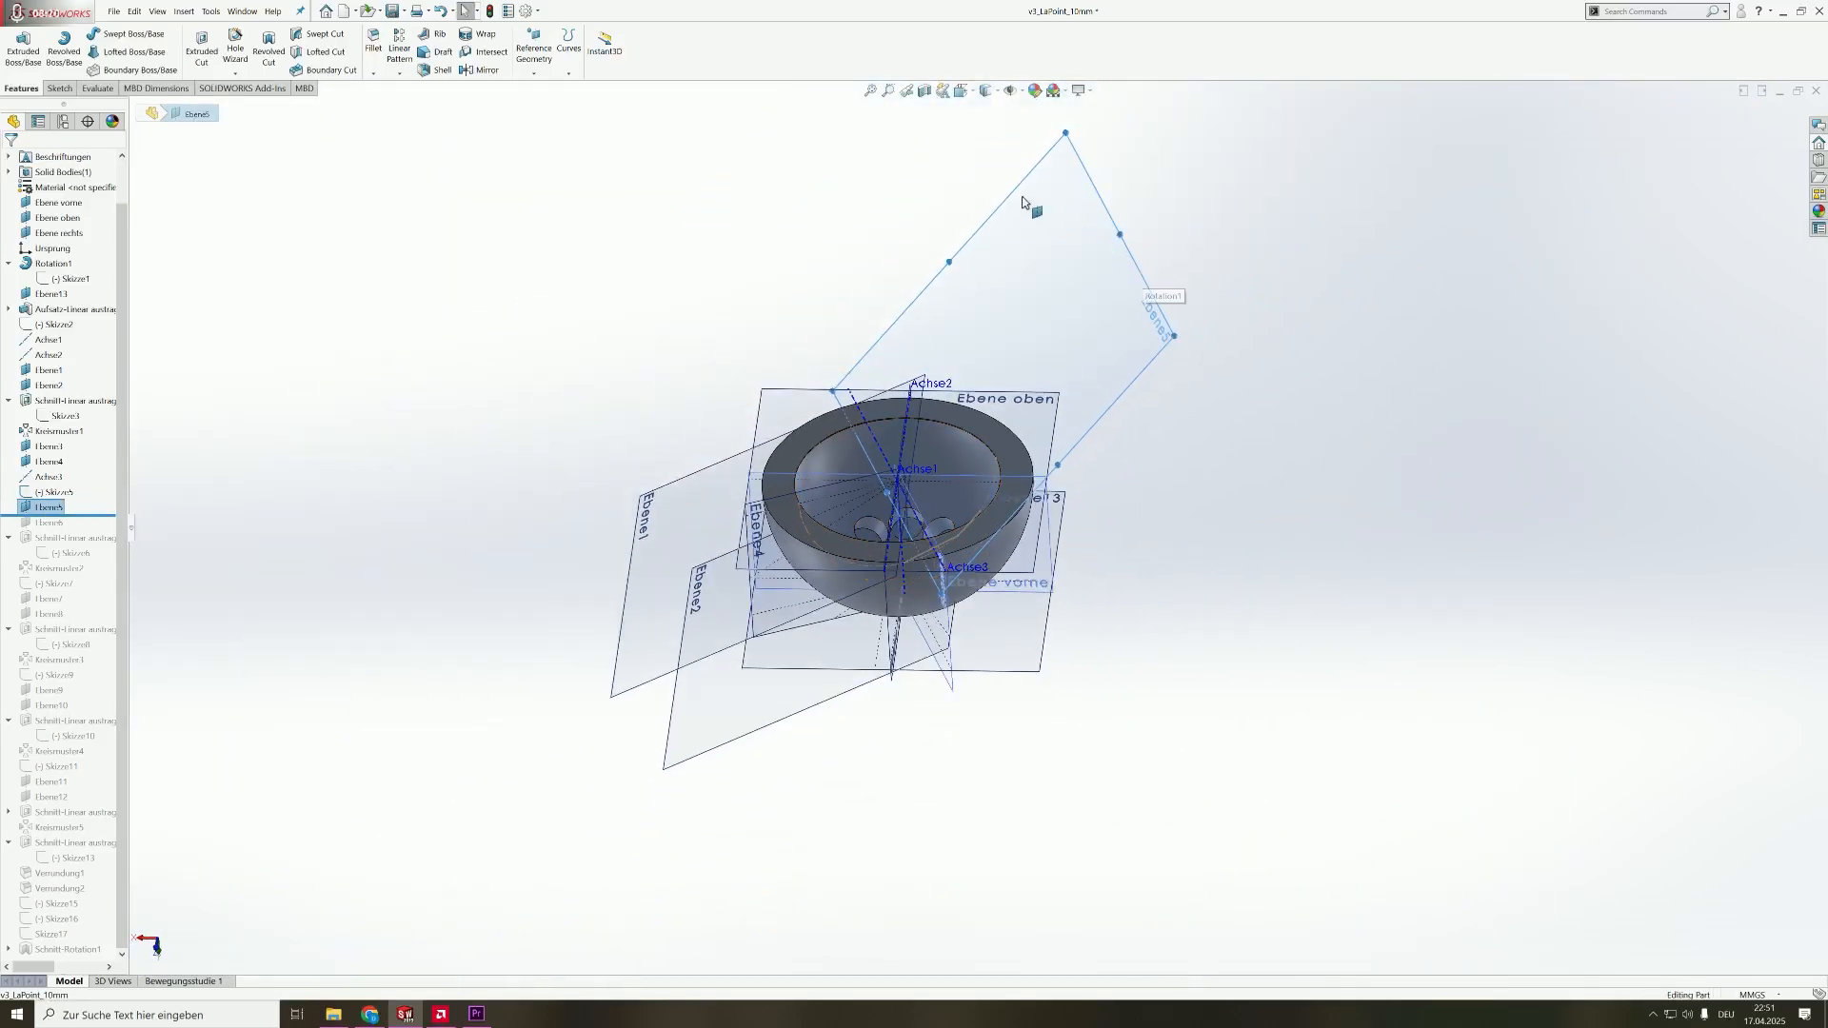
pyautogui.scroll(-3, 1047, 464)
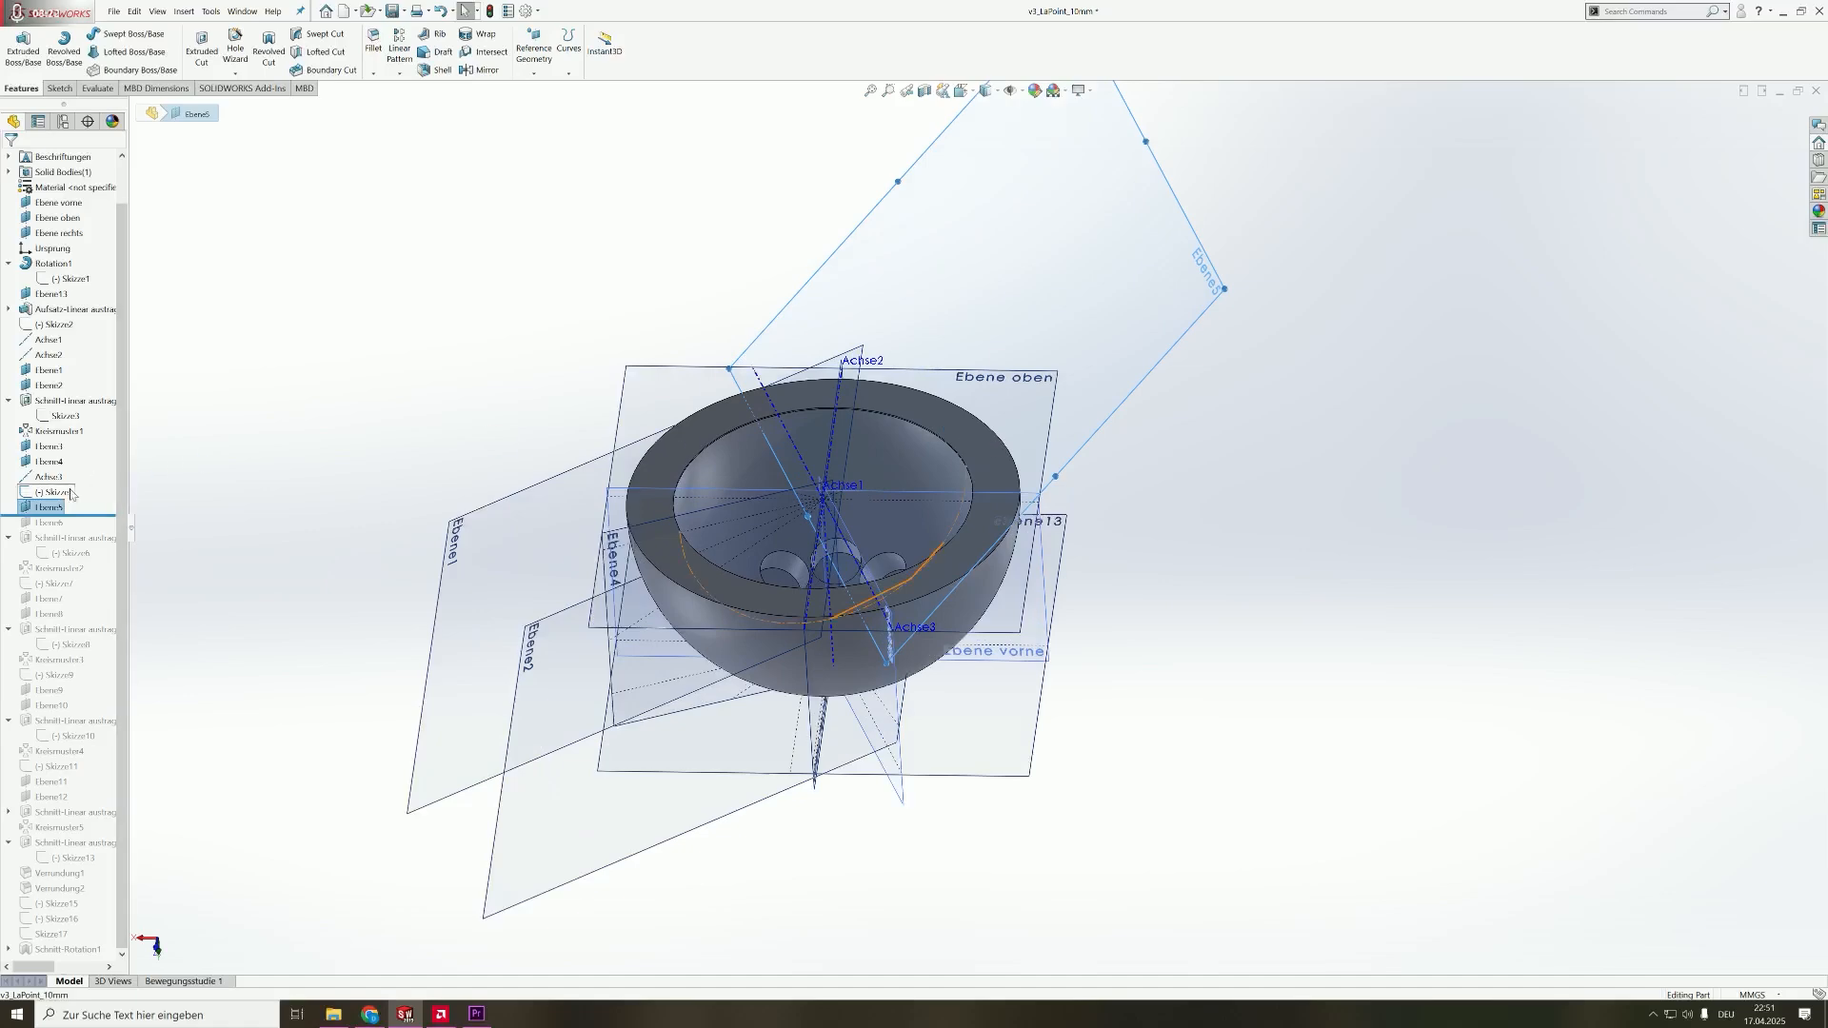
# - Roll the feature history forward to just below Ebene6 and examine the plane's position relative to Ebene5 and the bowl
pyautogui.moveTo(14, 521); pyautogui.dragTo(15, 530)
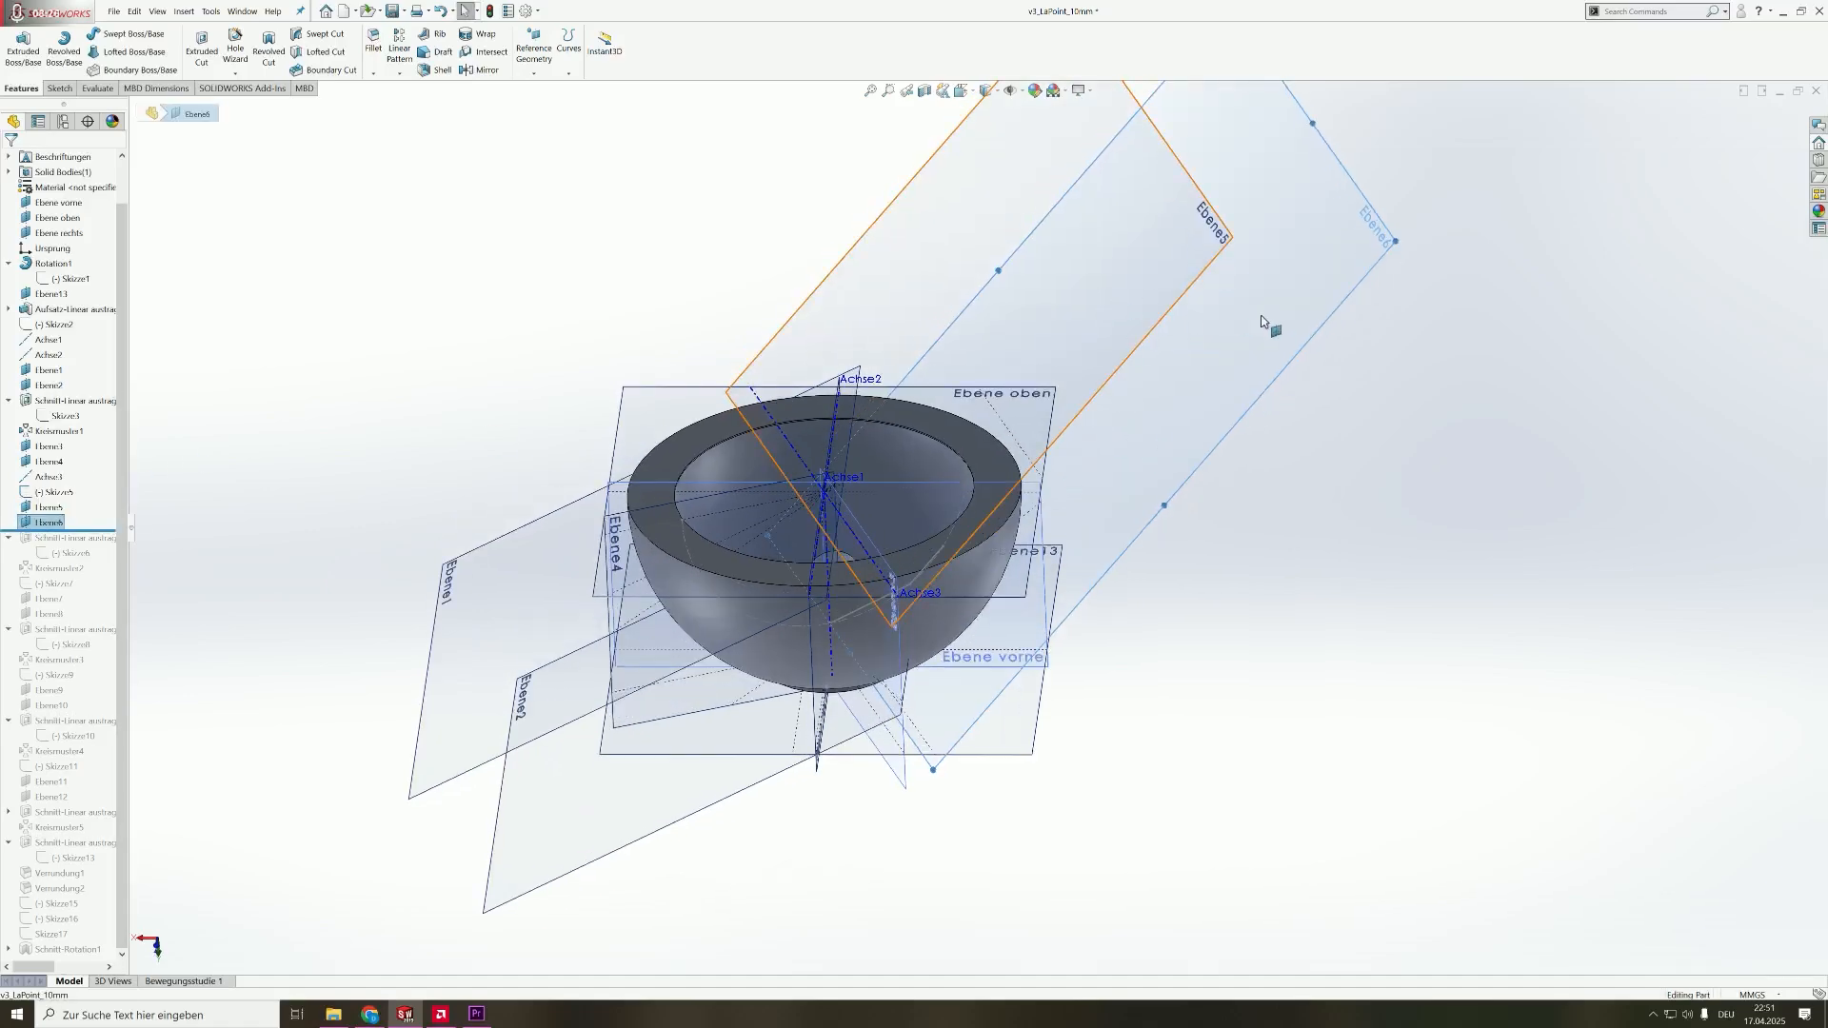
pyautogui.moveTo(1216, 359); pyautogui.dragTo(898, 575, button='middle')
pyautogui.scroll(-3, 928, 570)
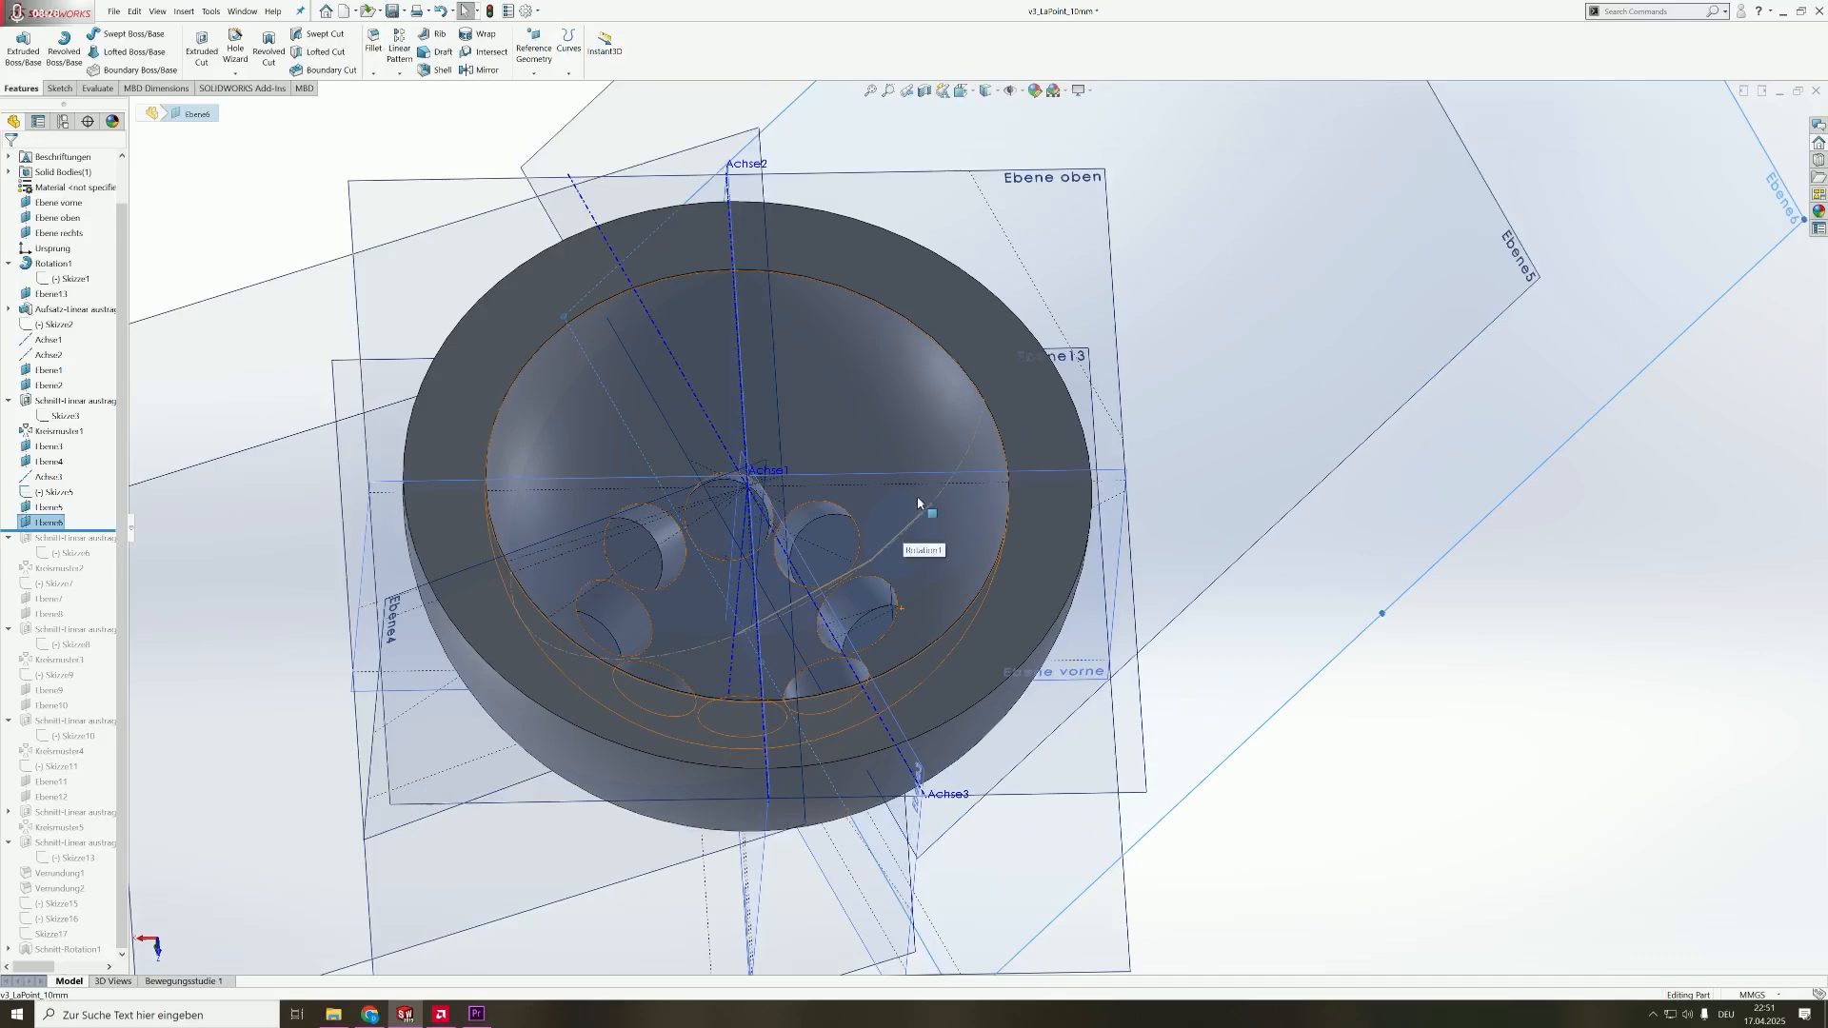
pyautogui.scroll(-3, 928, 534)
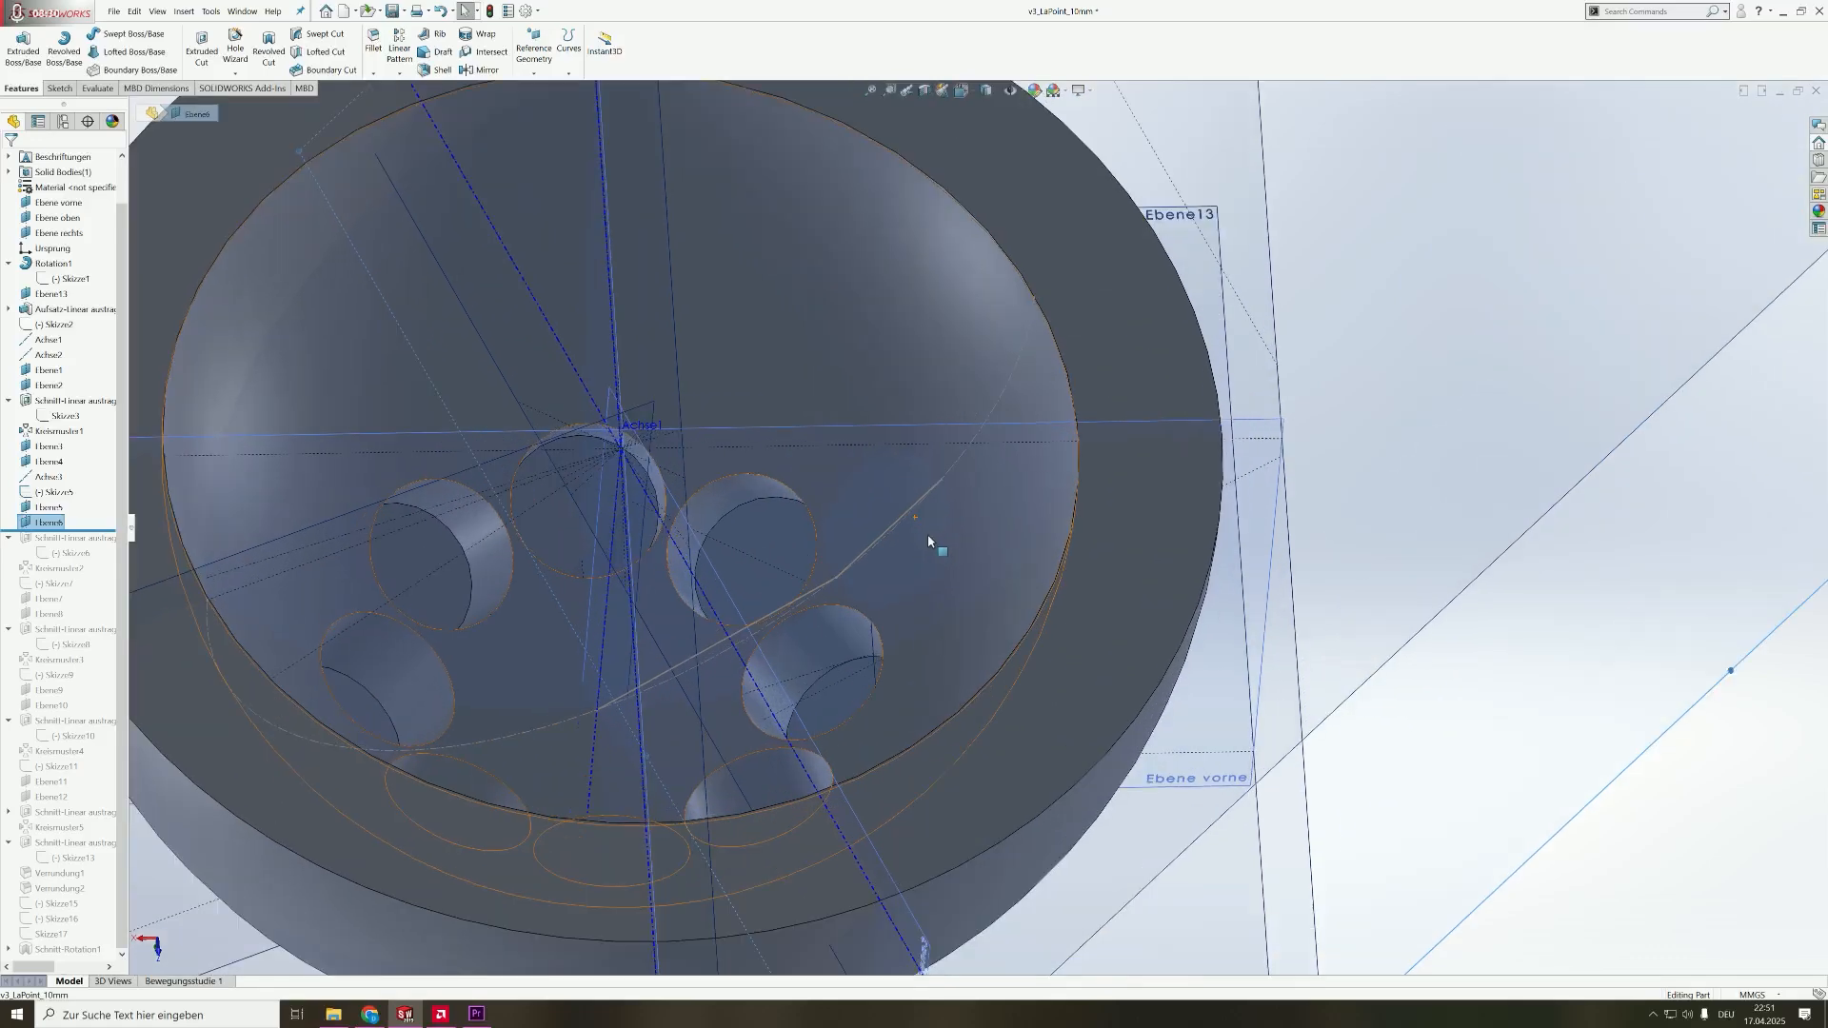
pyautogui.scroll(-2, 928, 541)
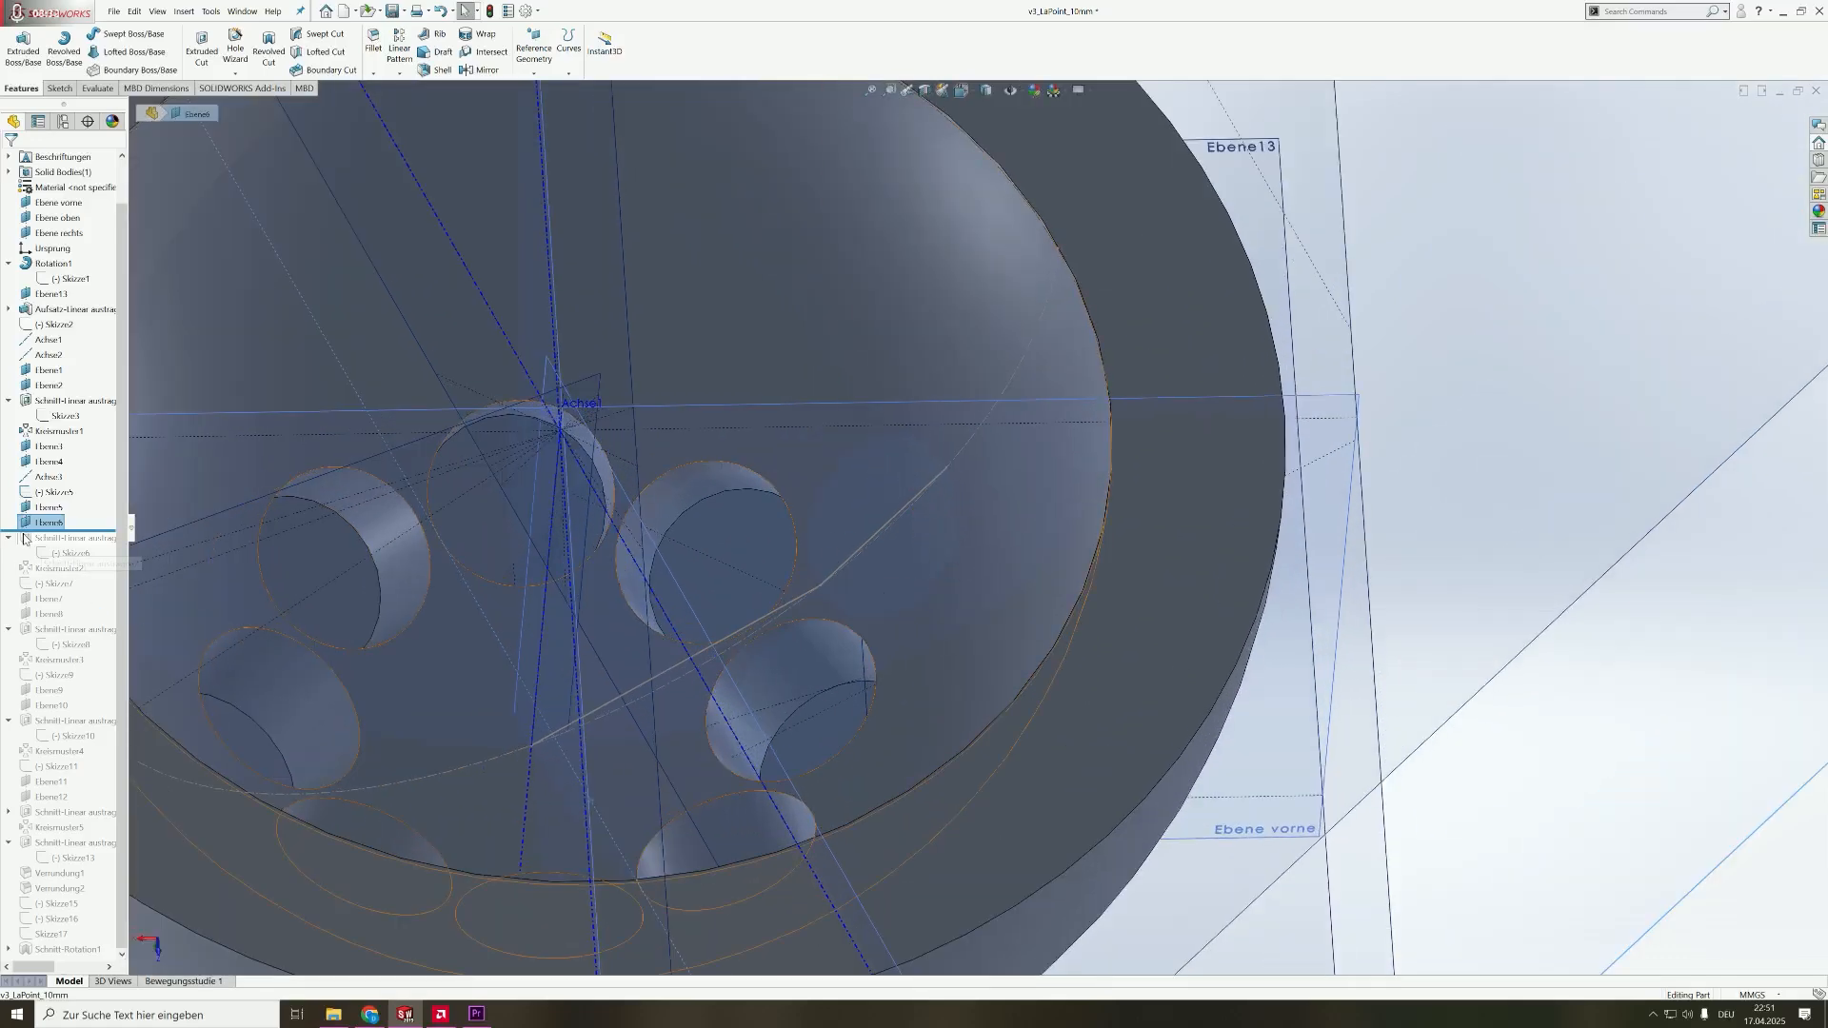
# - Roll the feature history forward past the second cut extrude, then open Skizze6, inspect its construction line and circle, and exit the sketch
pyautogui.moveTo(25, 538); pyautogui.dragTo(38, 560)
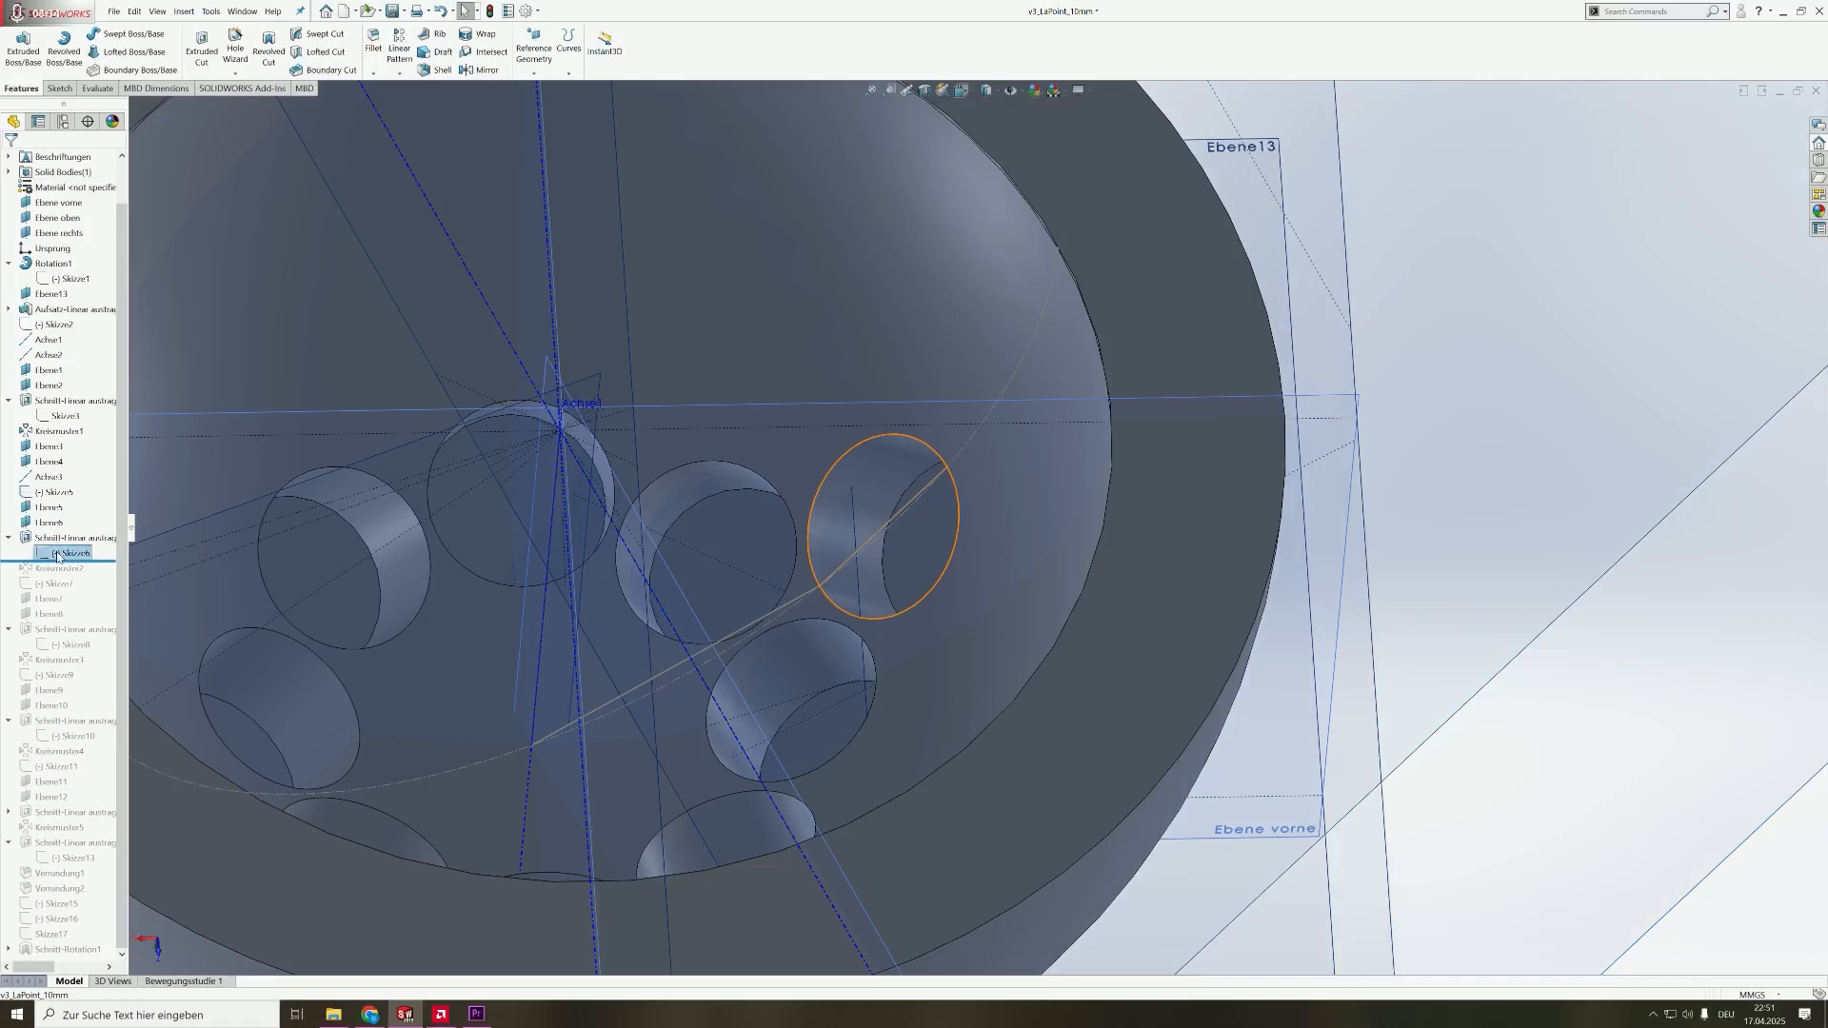
pyautogui.click(57, 553)
pyautogui.click(75, 514)
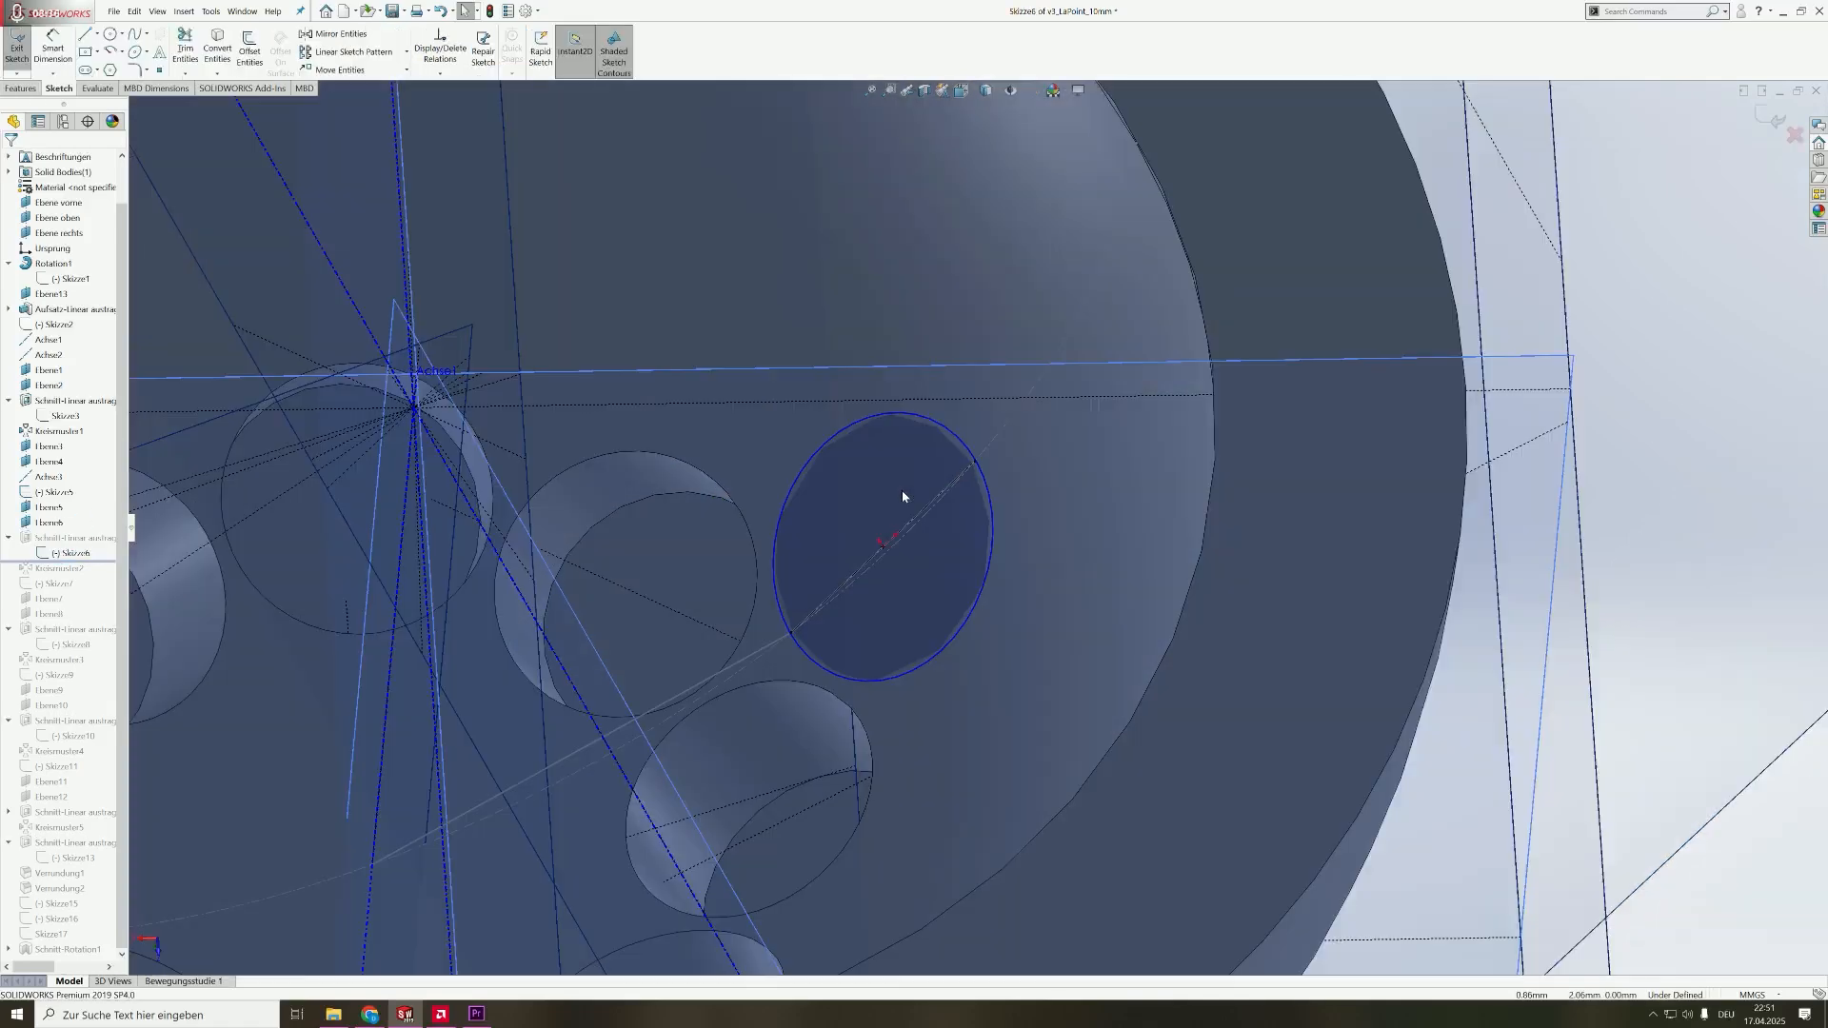
pyautogui.click(915, 534)
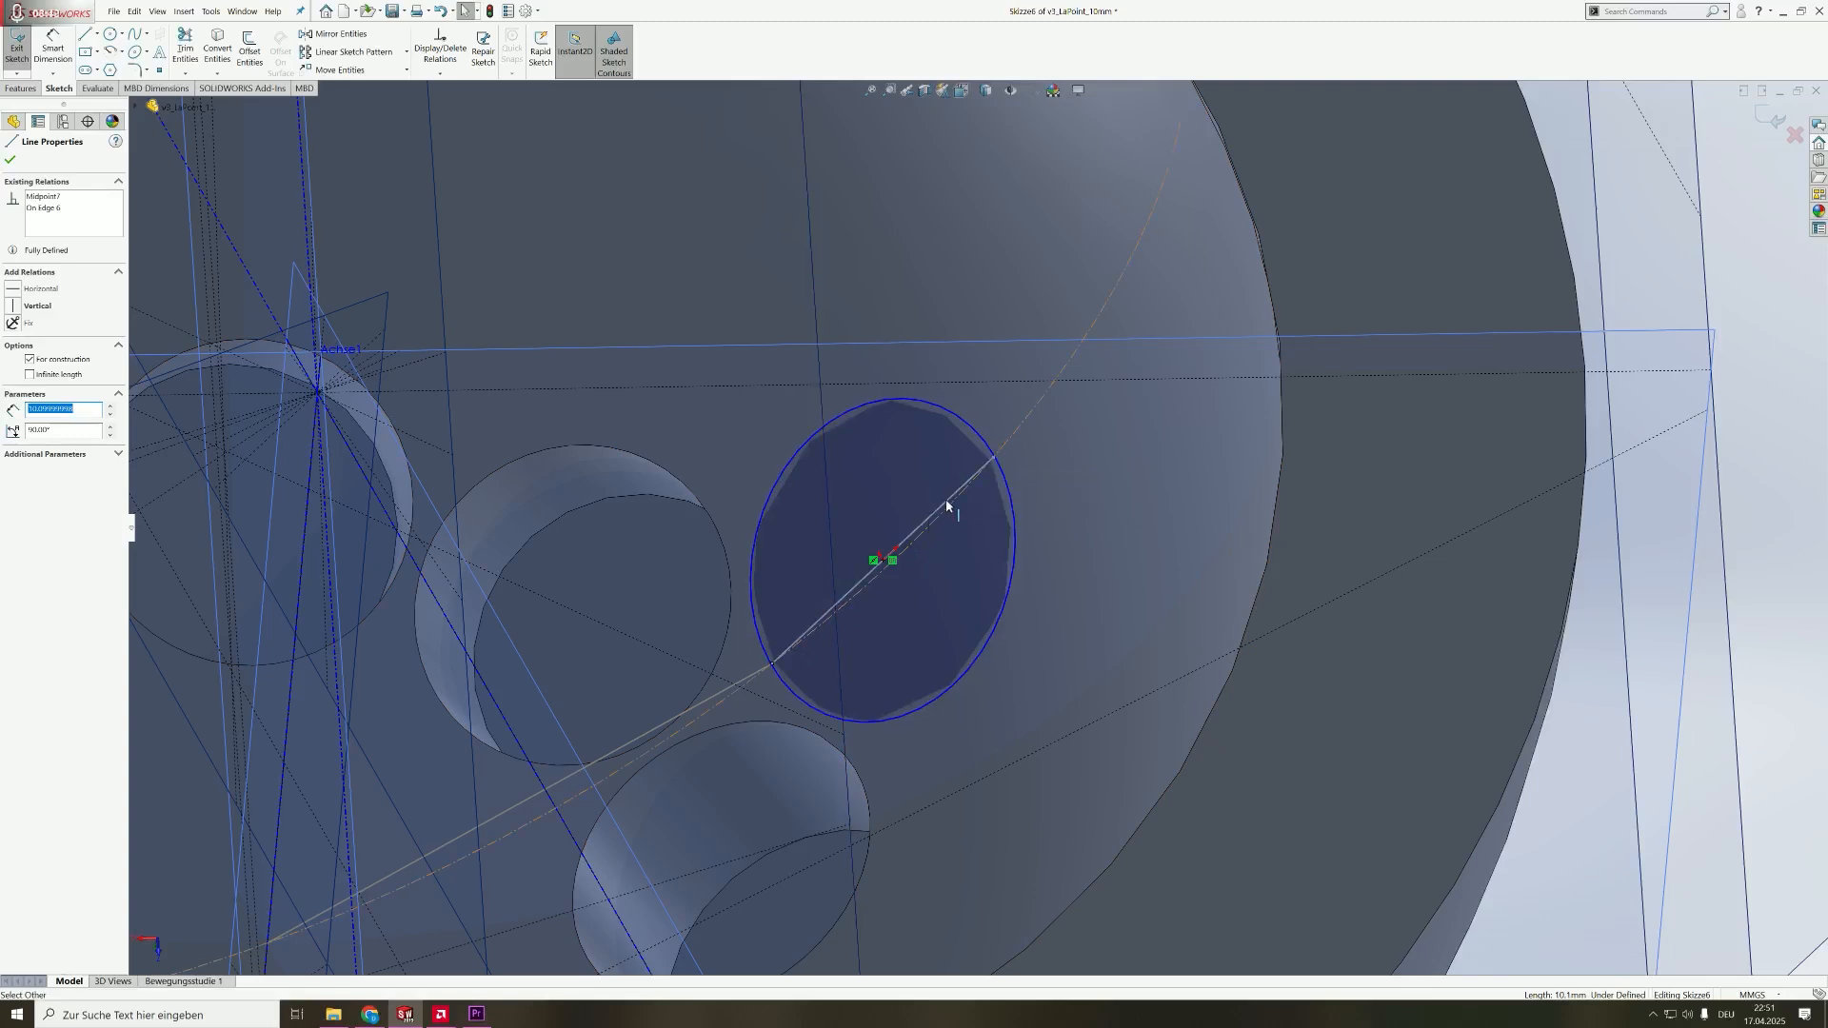
pyautogui.click(968, 428)
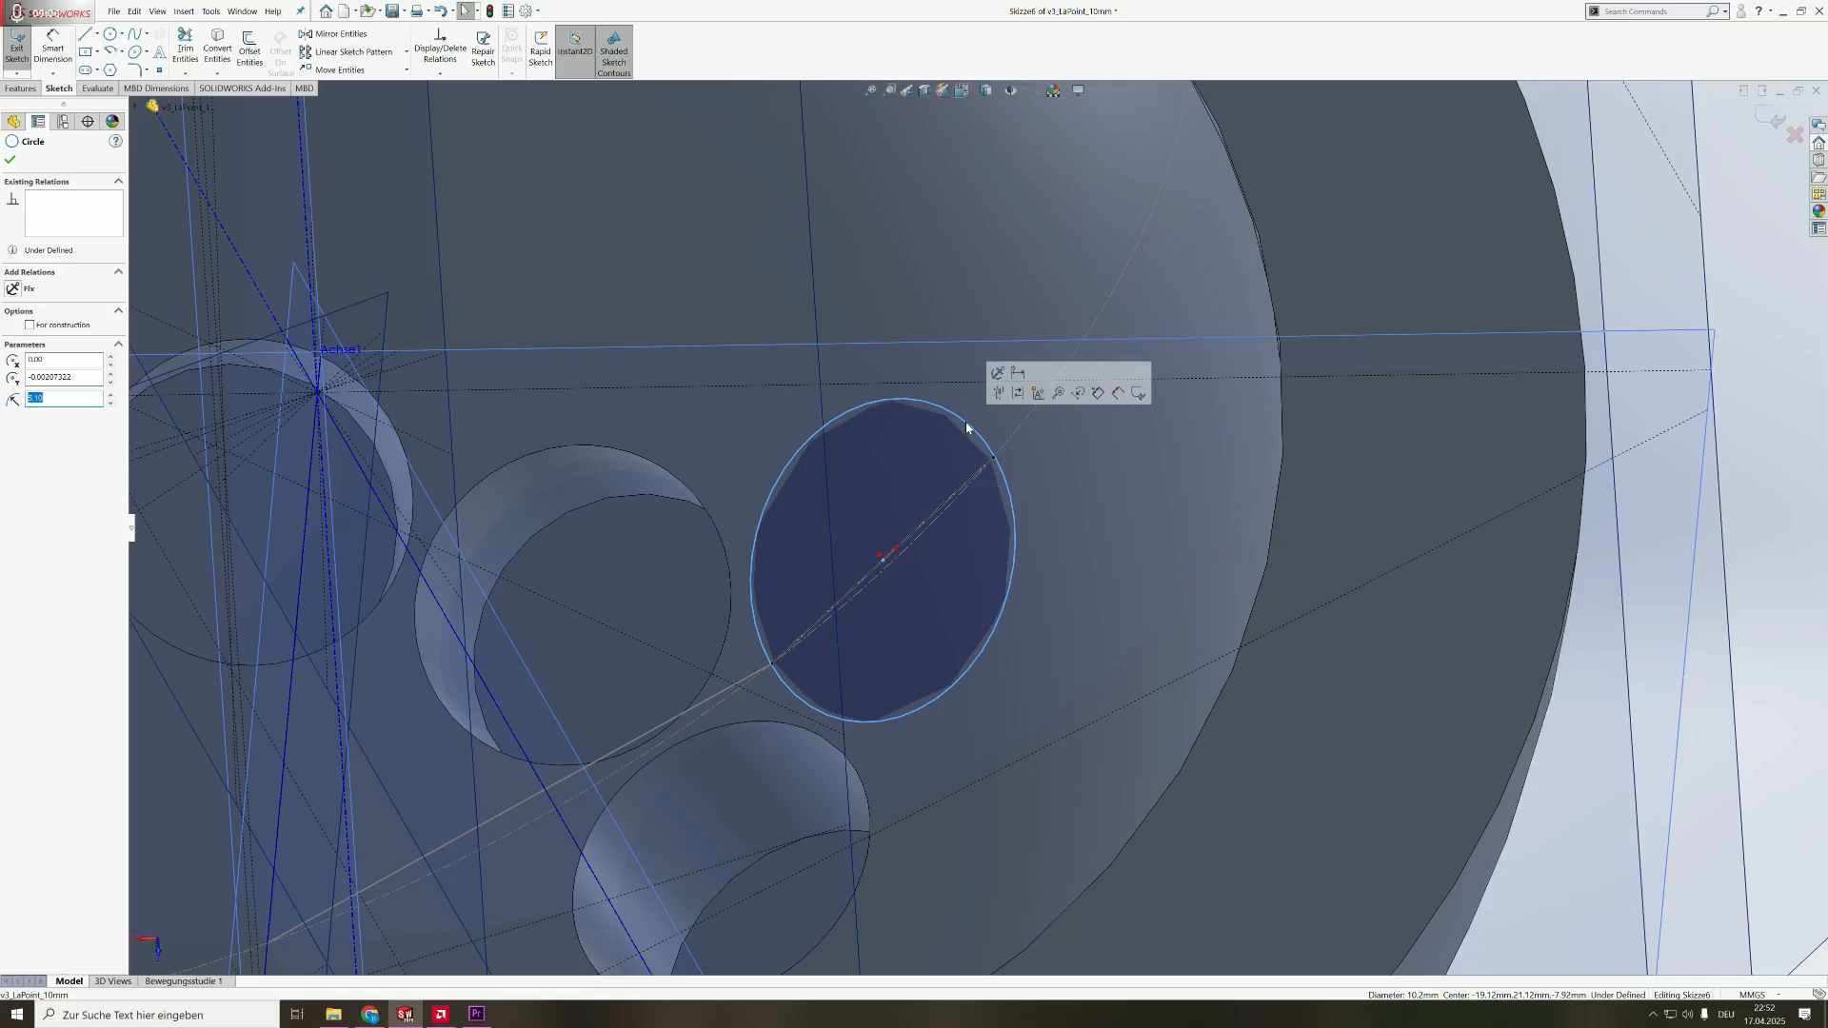
pyautogui.scroll(-1, 901, 566)
pyautogui.scroll(5, 900, 568)
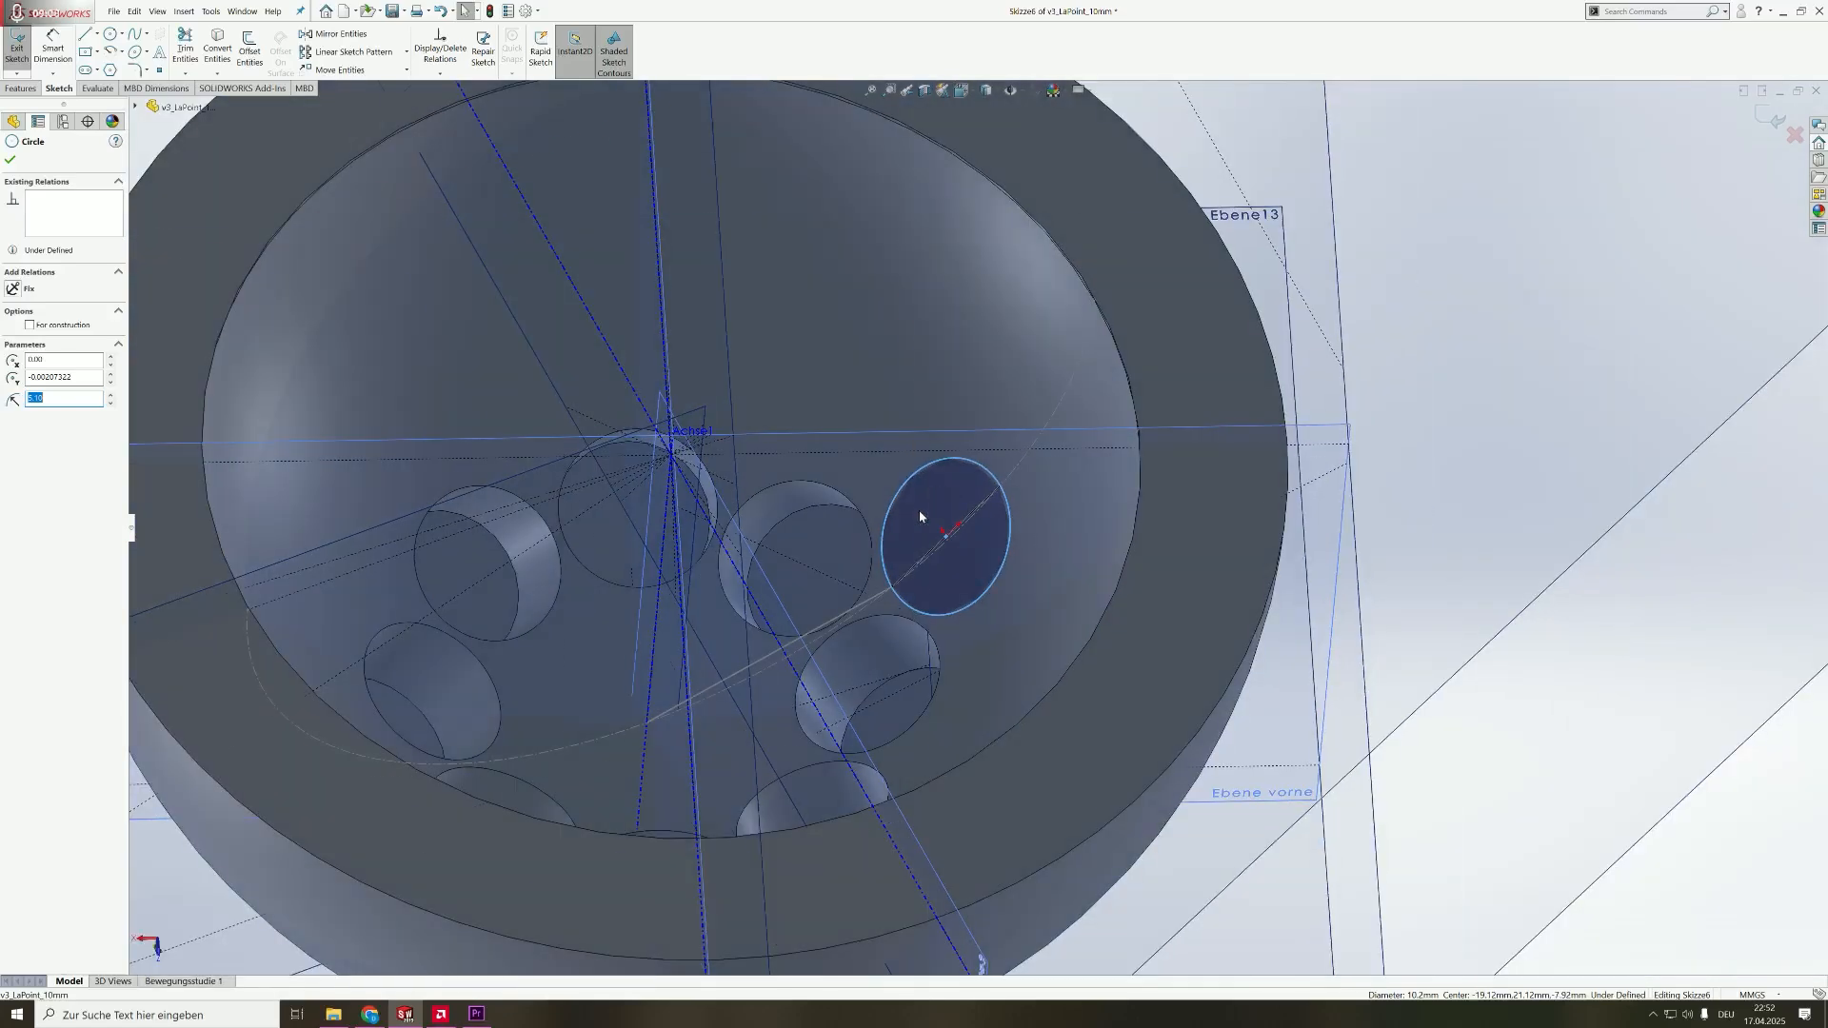
pyautogui.click(16, 59)
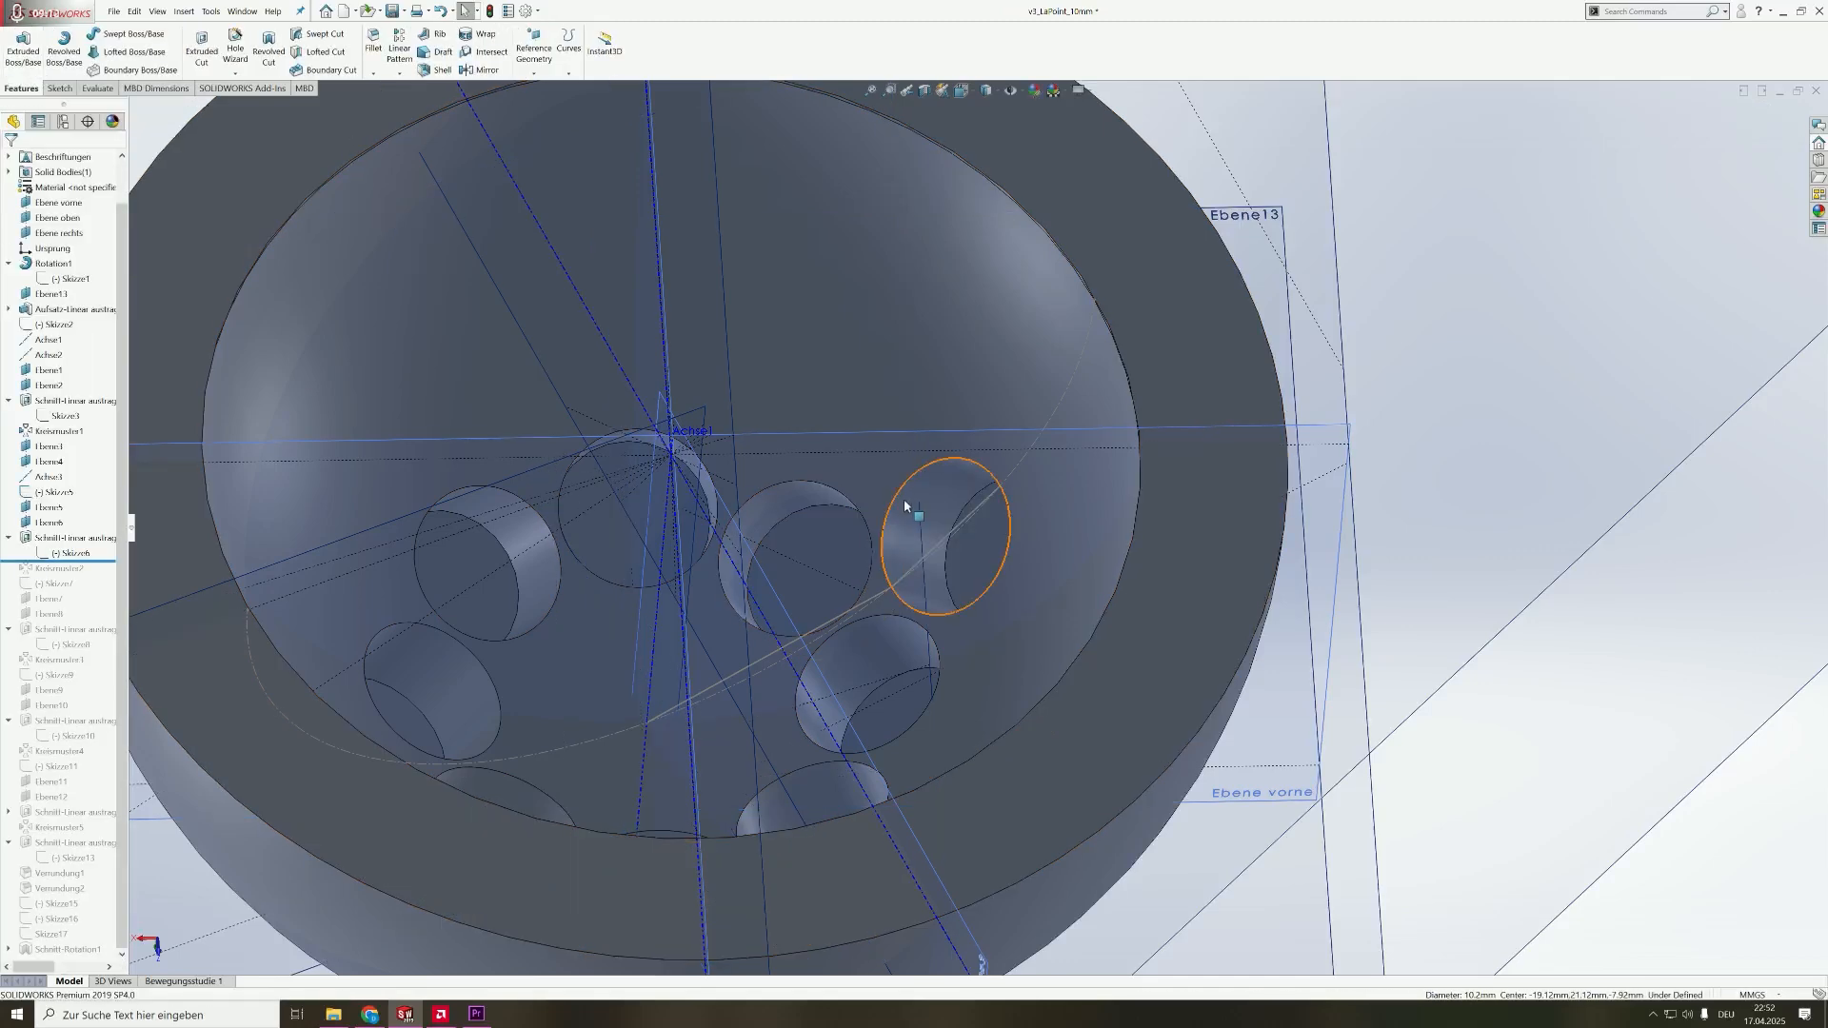
# - Select the second cut extrude and Skizze6, then open the cut's settings, inspect both directions and cancel
pyautogui.click(61, 539)
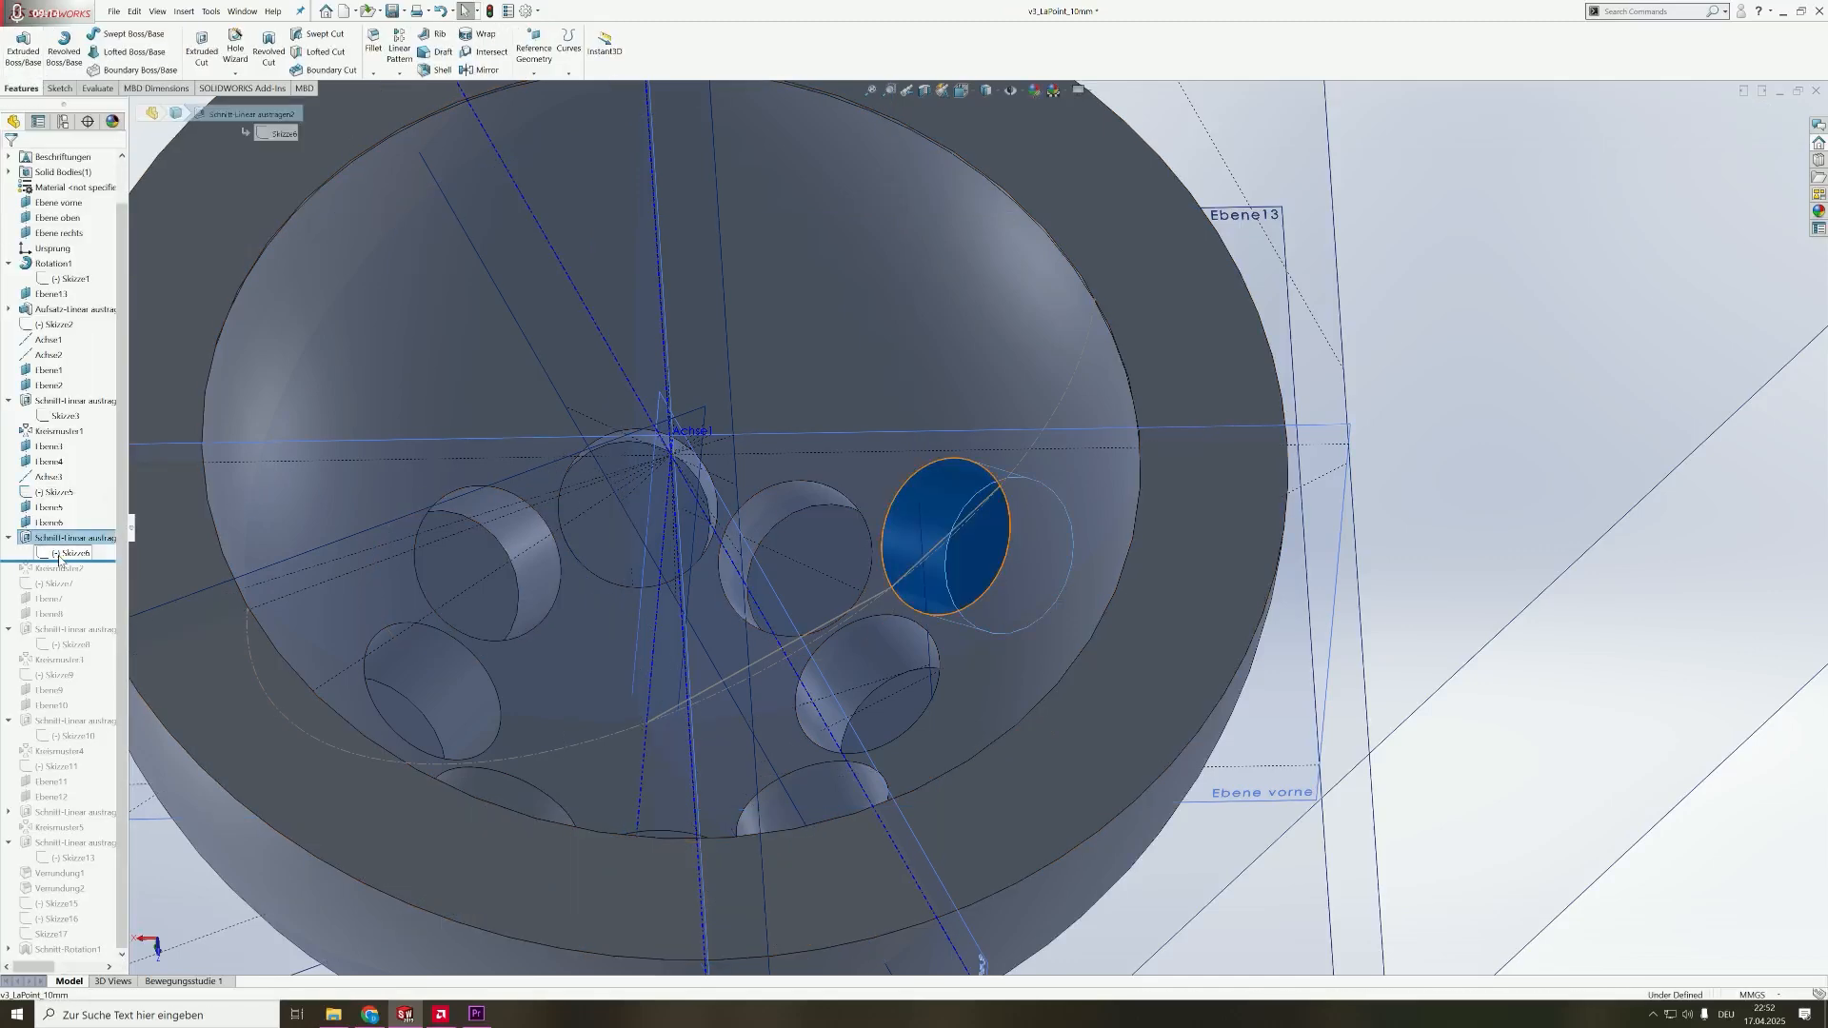
pyautogui.click(63, 553)
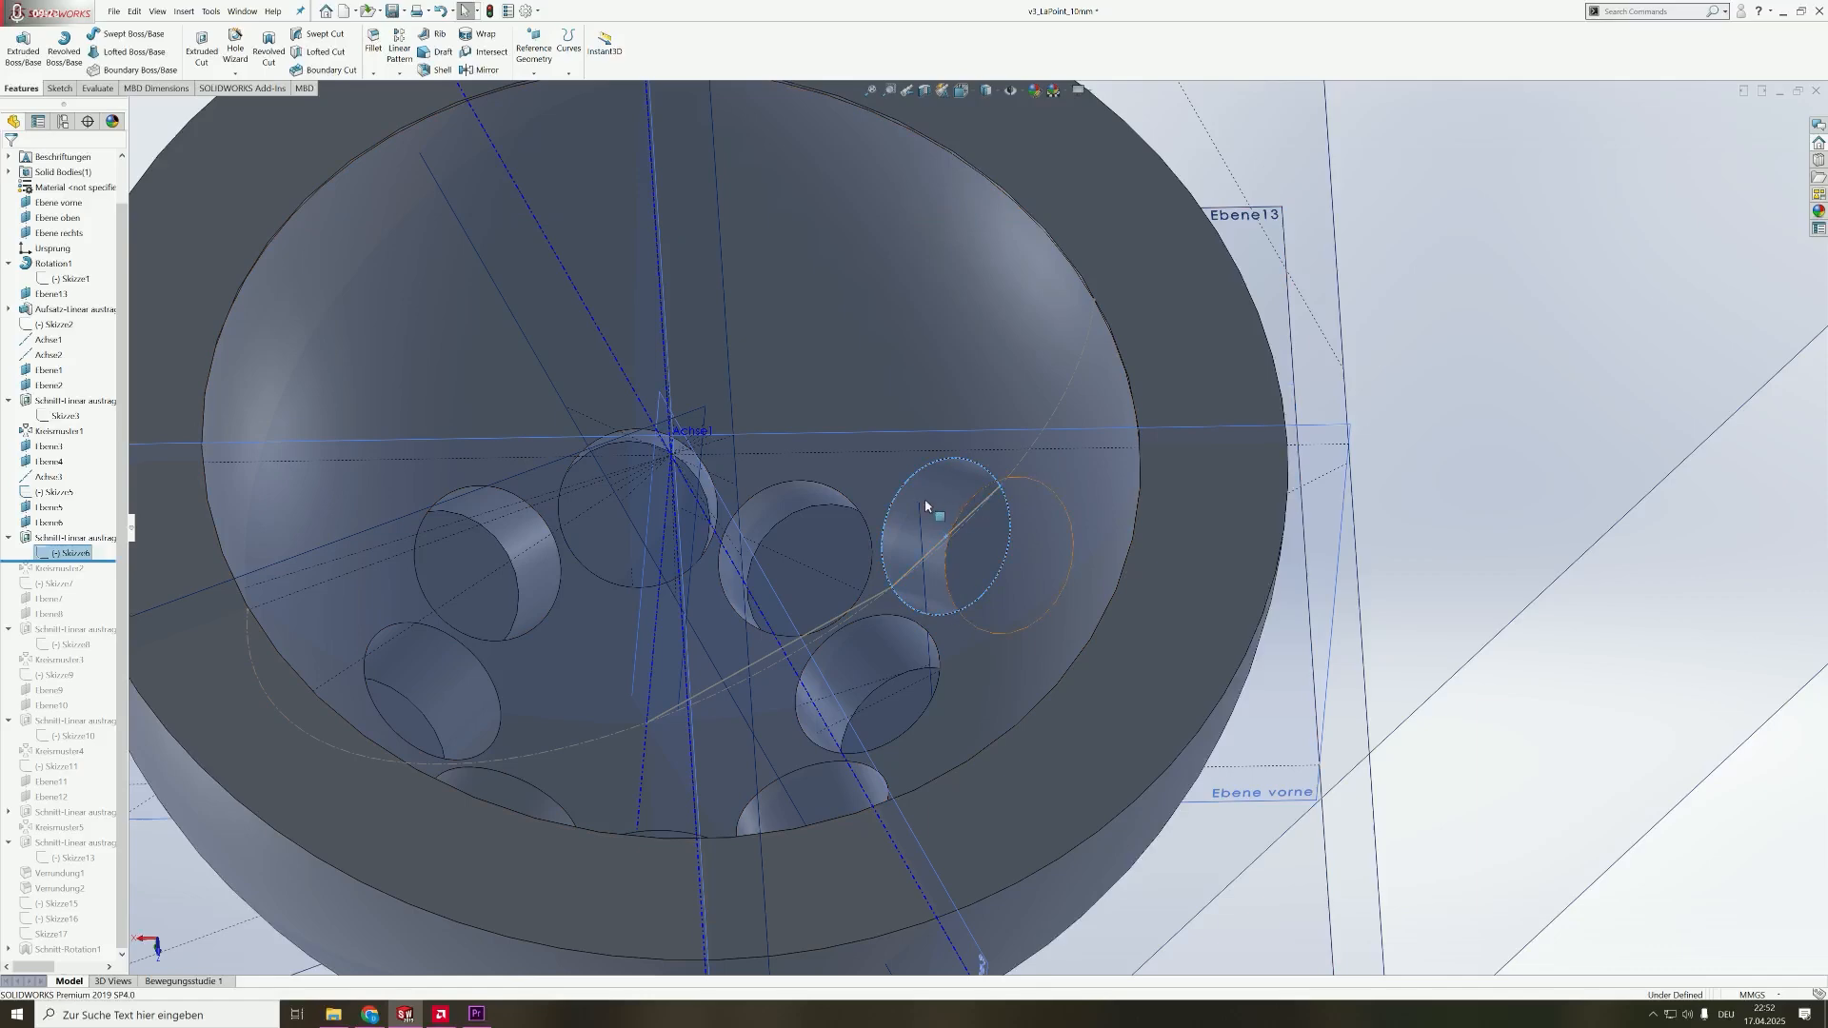
pyautogui.click(92, 539)
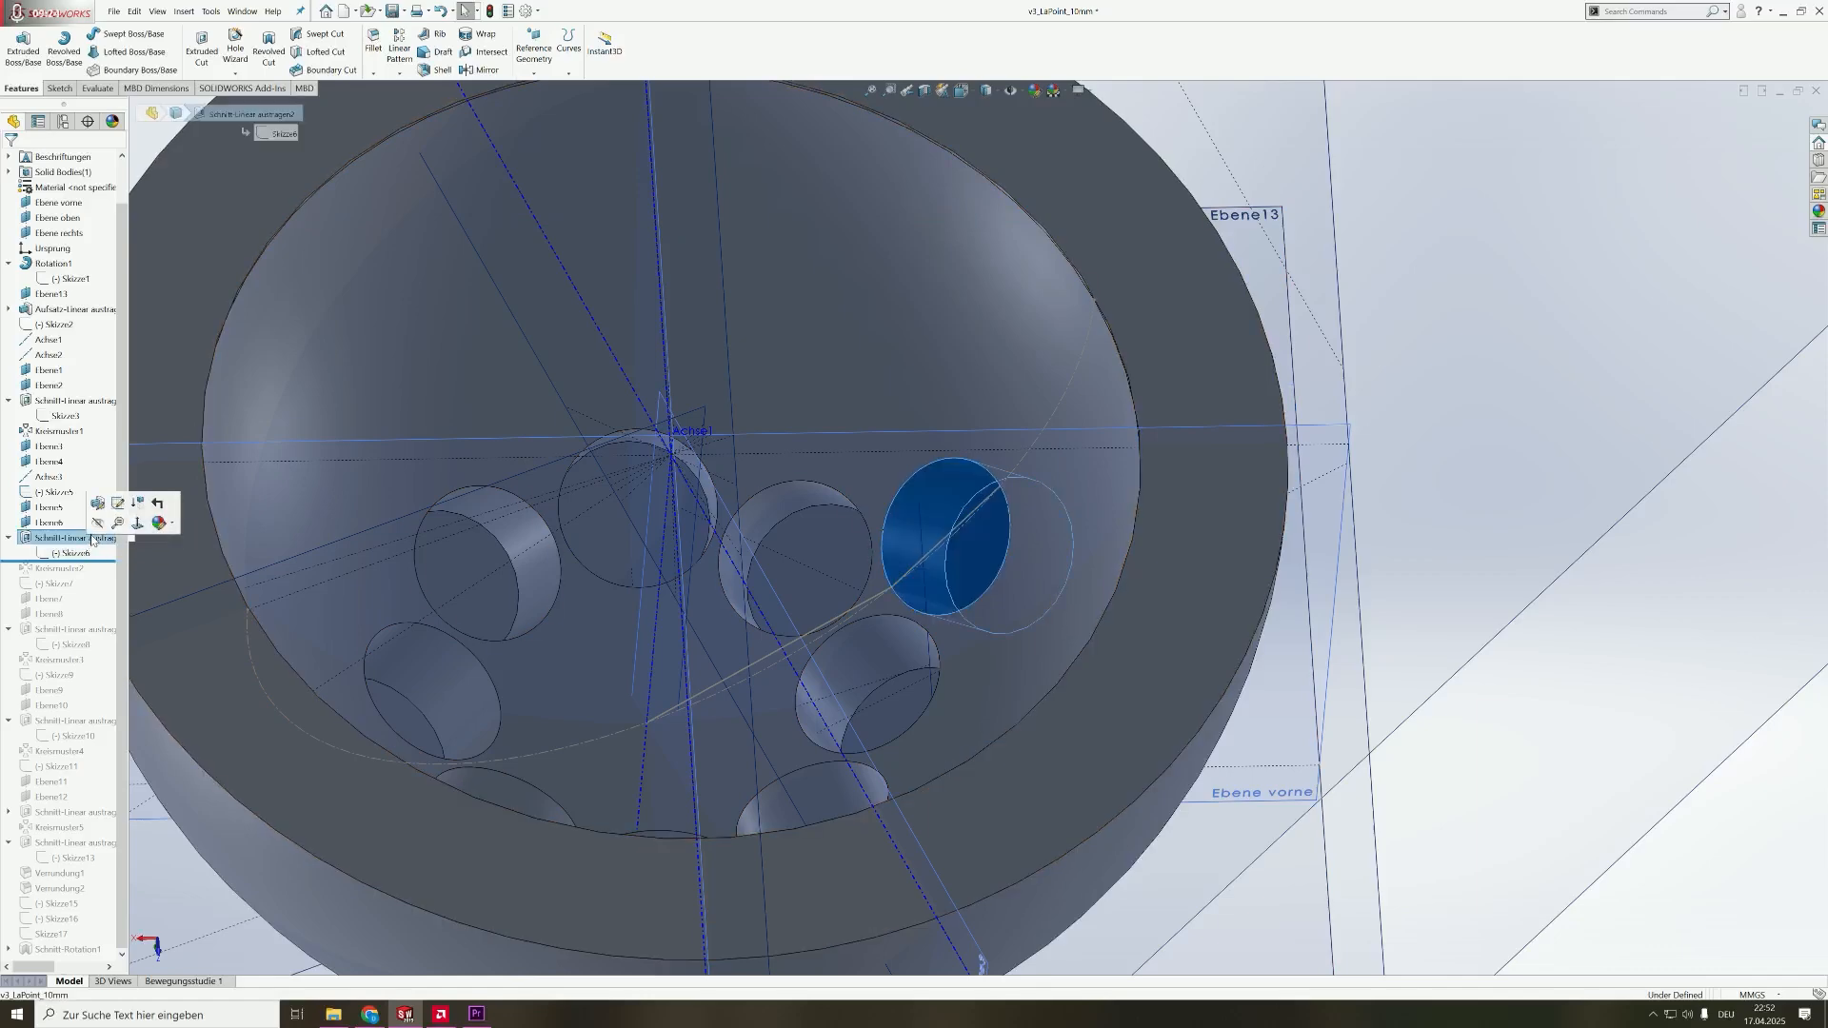
pyautogui.click(97, 503)
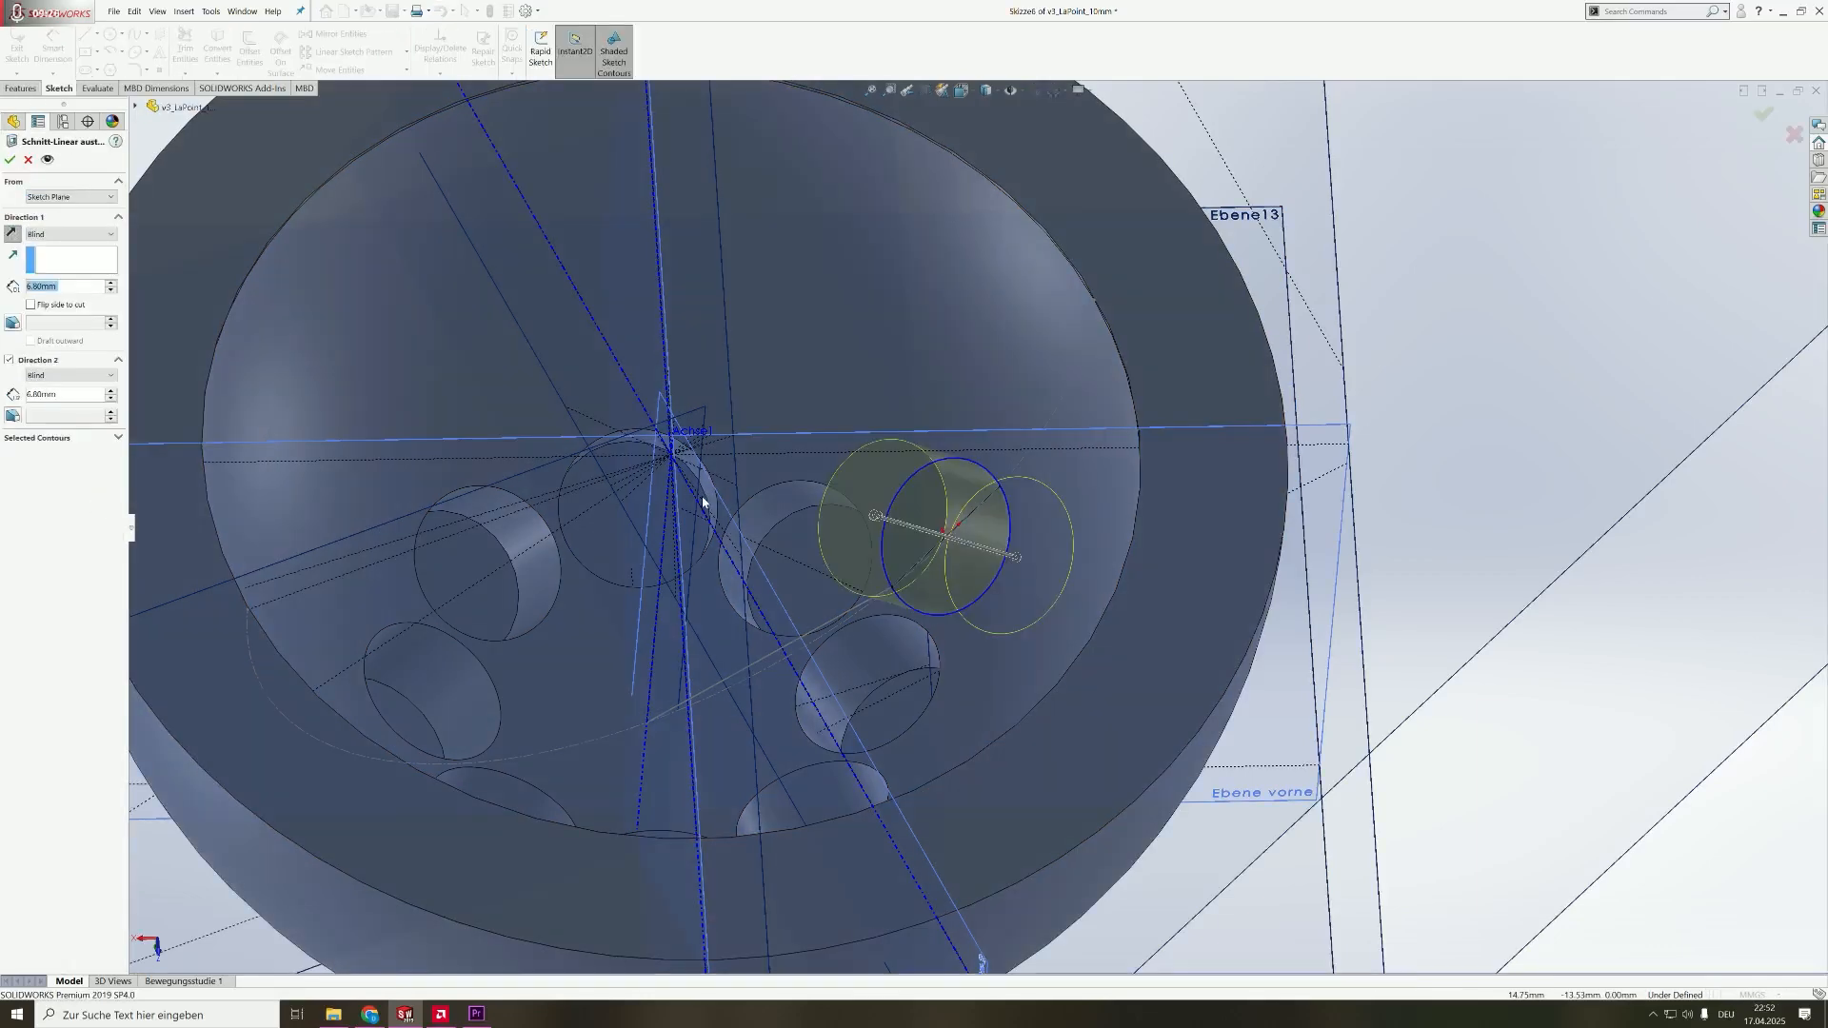
pyautogui.scroll(-2, 934, 520)
pyautogui.moveTo(992, 559)
pyautogui.mouseDown(button='middle')
pyautogui.moveTo(992, 644)
pyautogui.moveTo(1020, 571)
pyautogui.mouseUp(button='middle')
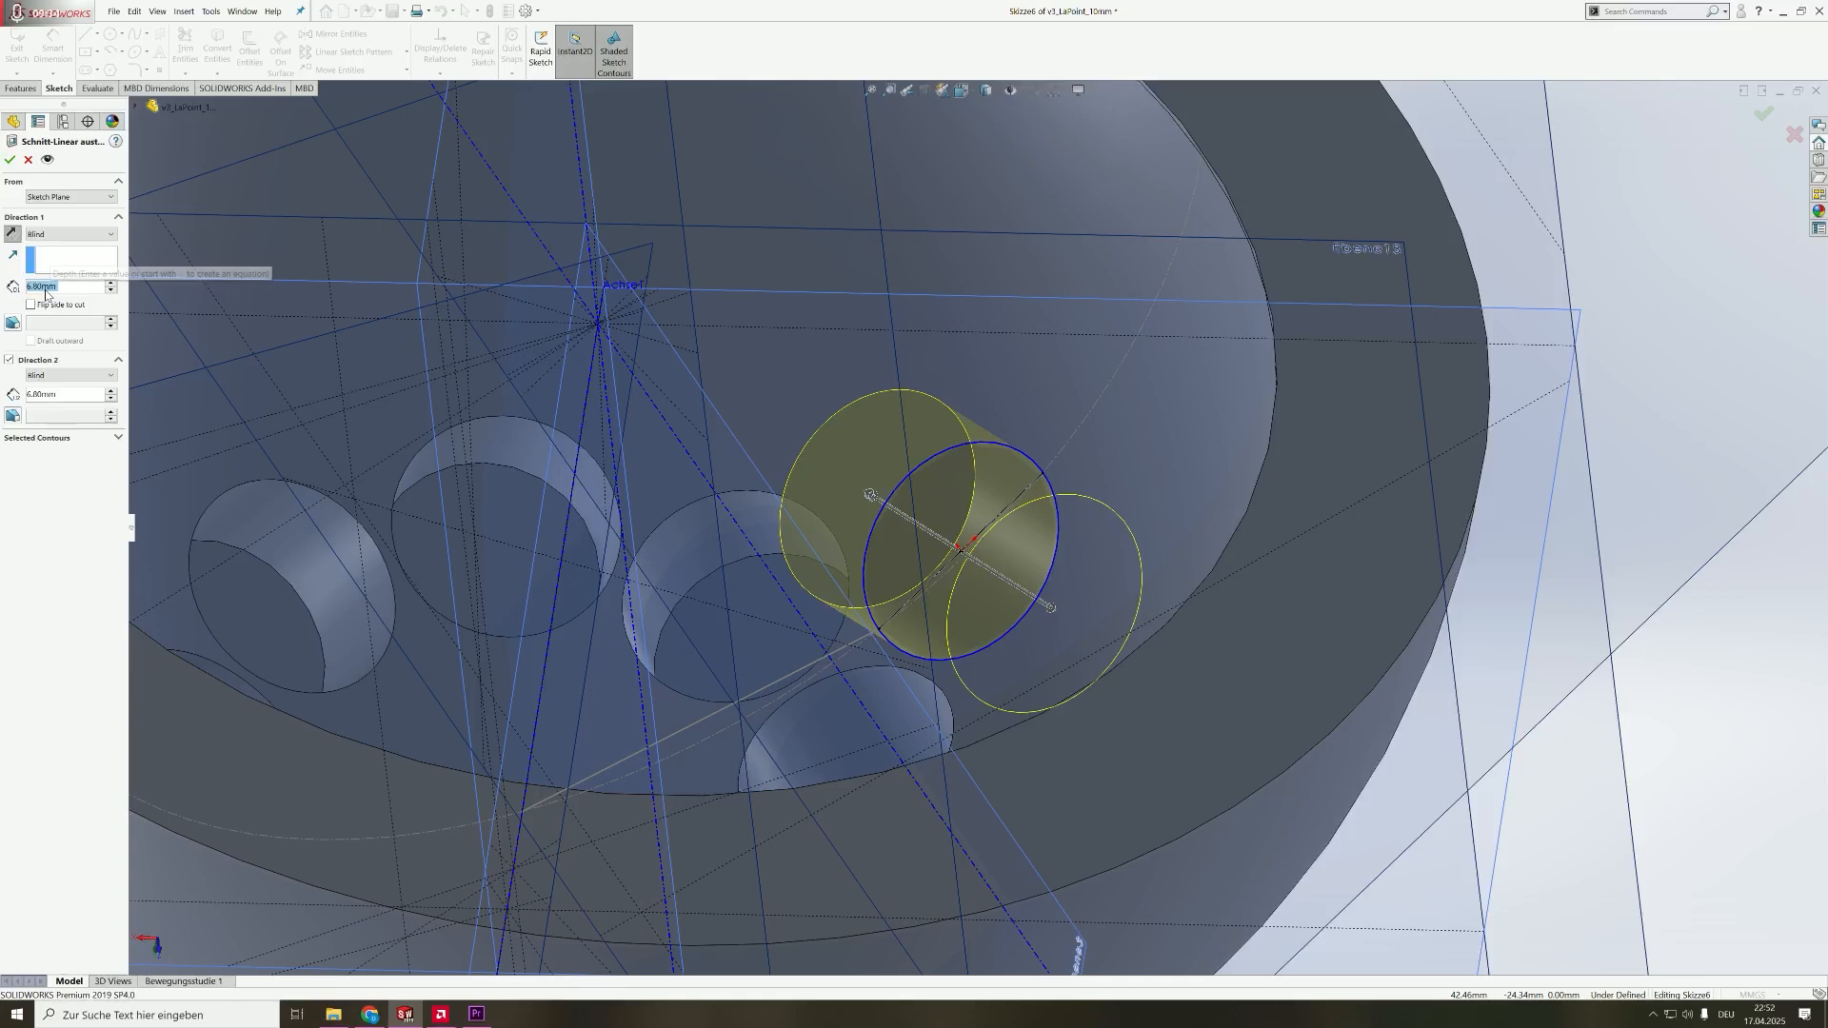
pyautogui.click(28, 160)
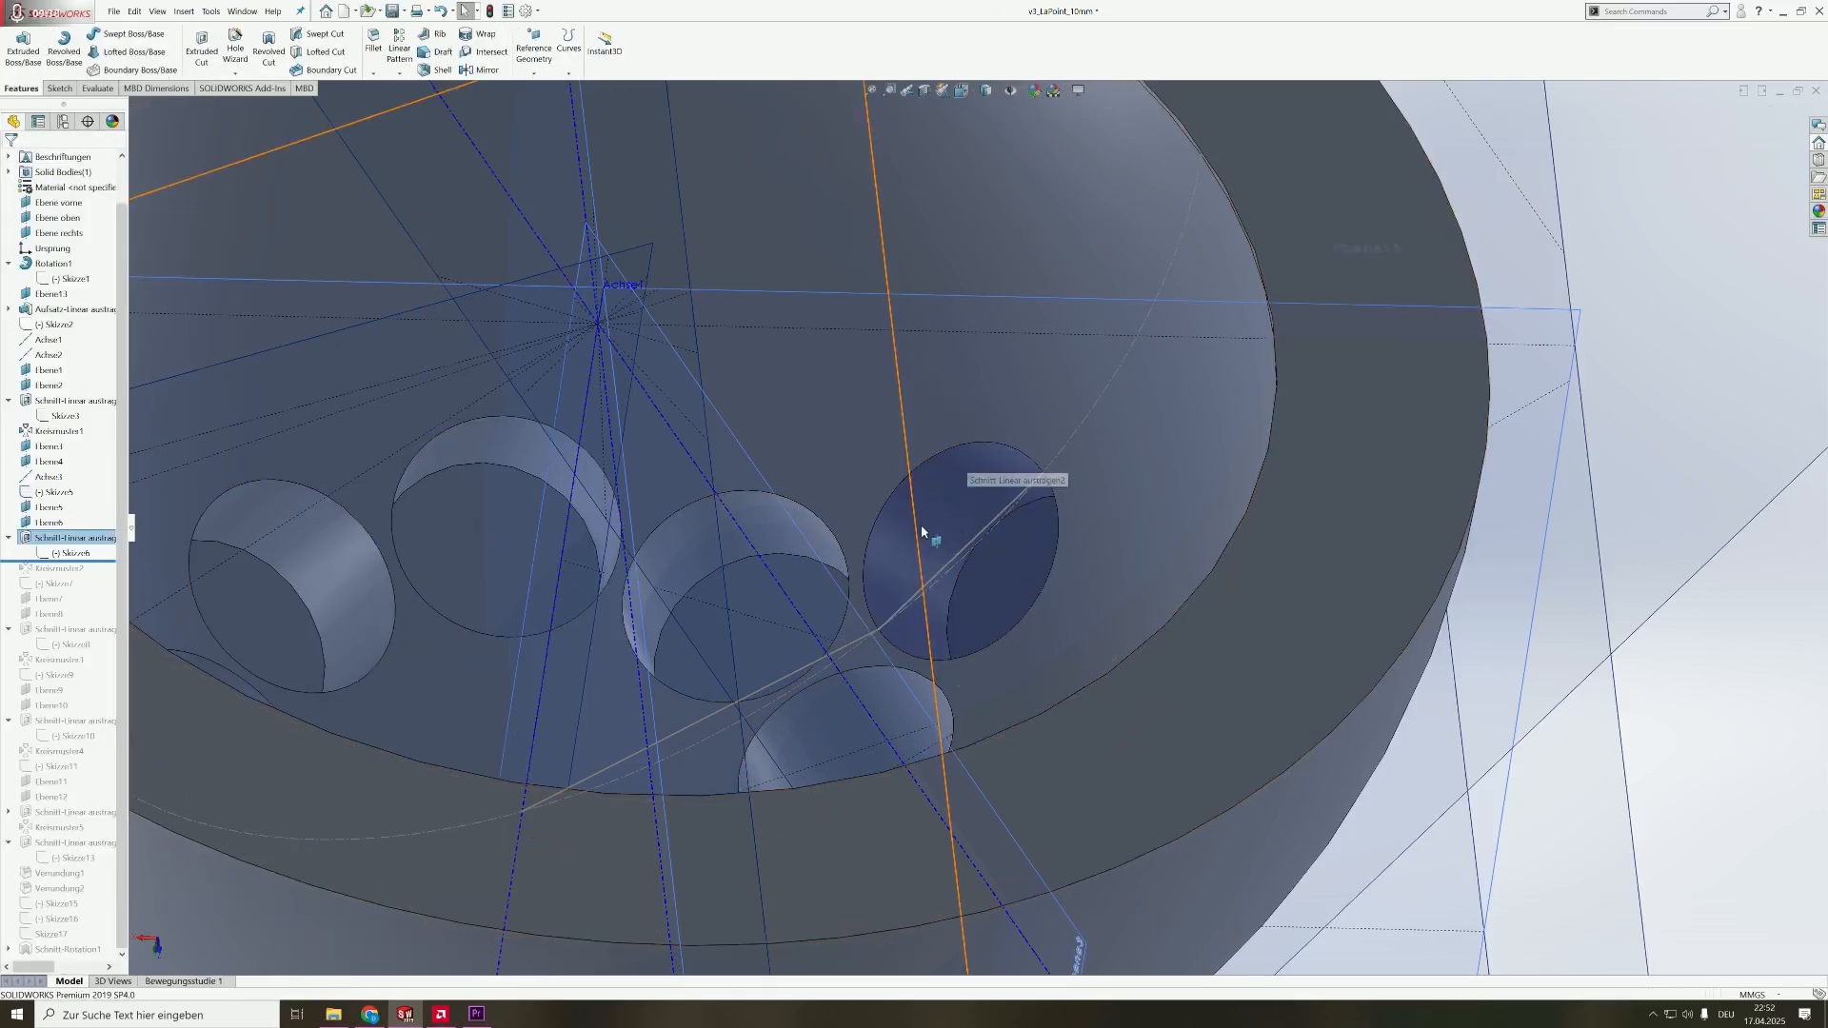
# - Examine the second cut's hole, reopen Skizze5 to check the angled line that locates it, and exit the sketch
pyautogui.scroll(3, 982, 572)
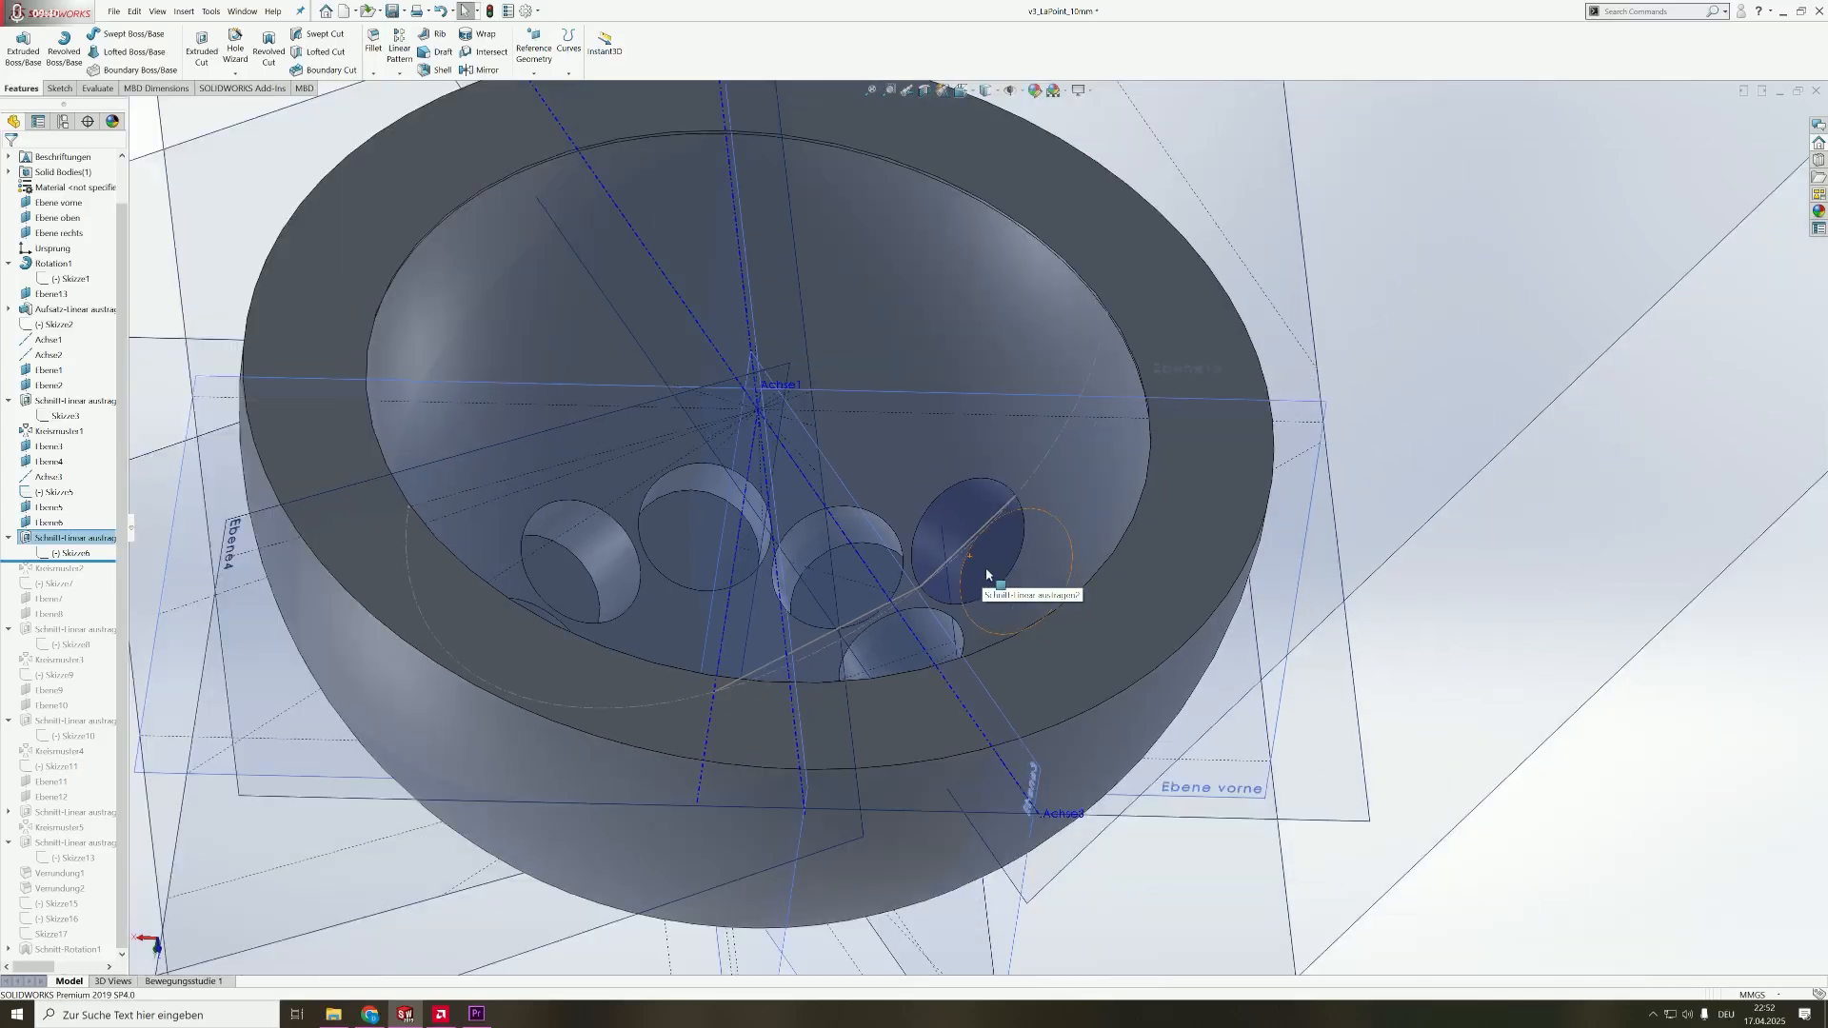
pyautogui.moveTo(978, 514); pyautogui.dragTo(975, 610, button='middle')
pyautogui.scroll(-3, 954, 653)
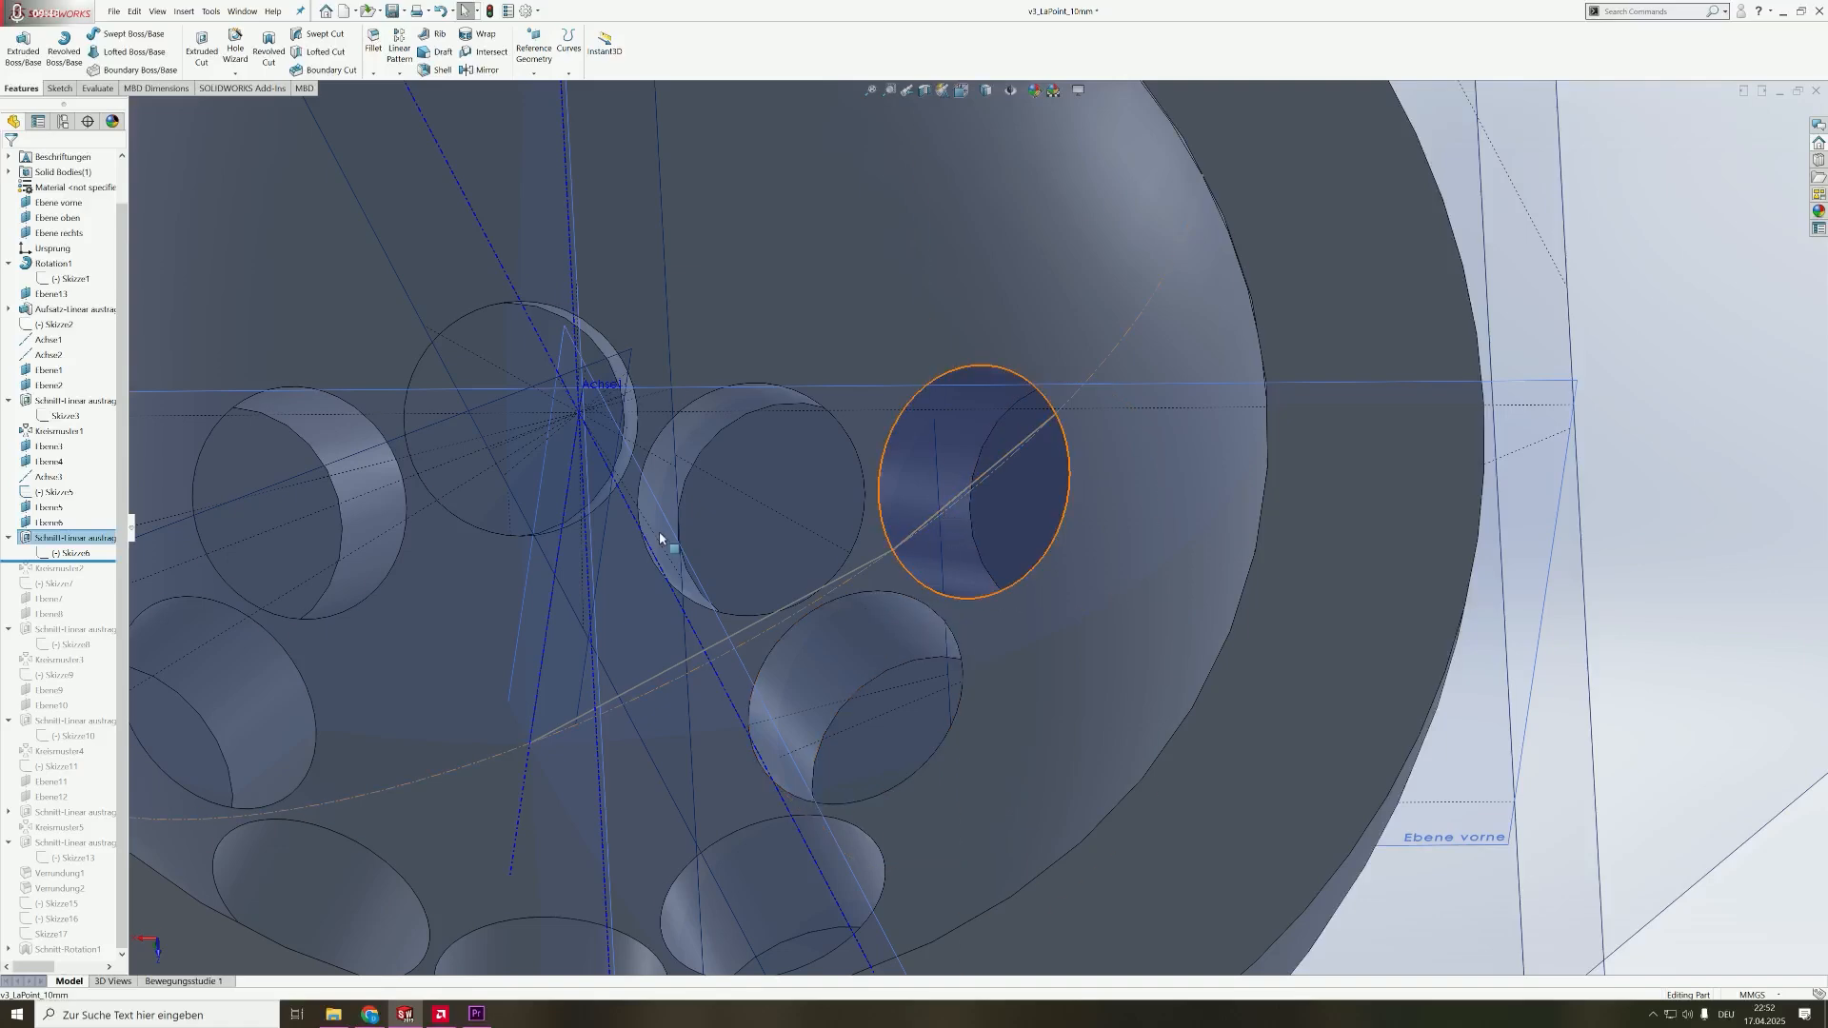
pyautogui.doubleClick(55, 492)
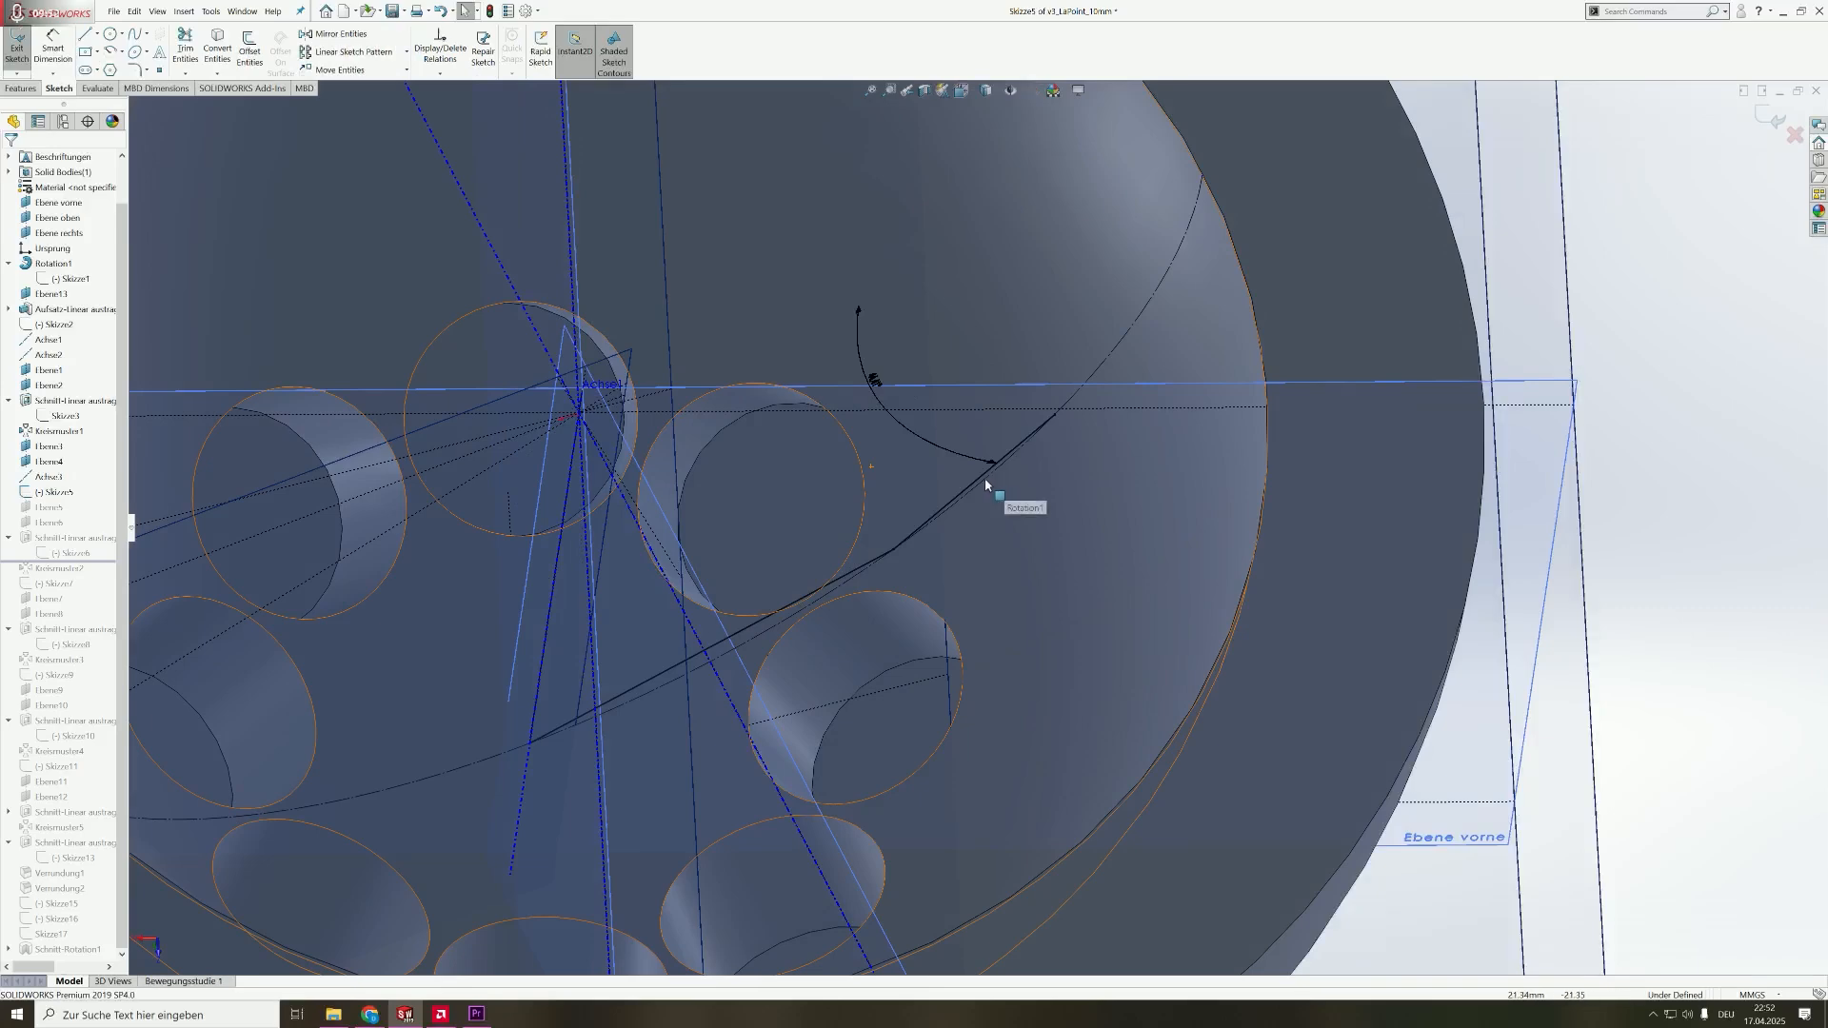
pyautogui.click(978, 485)
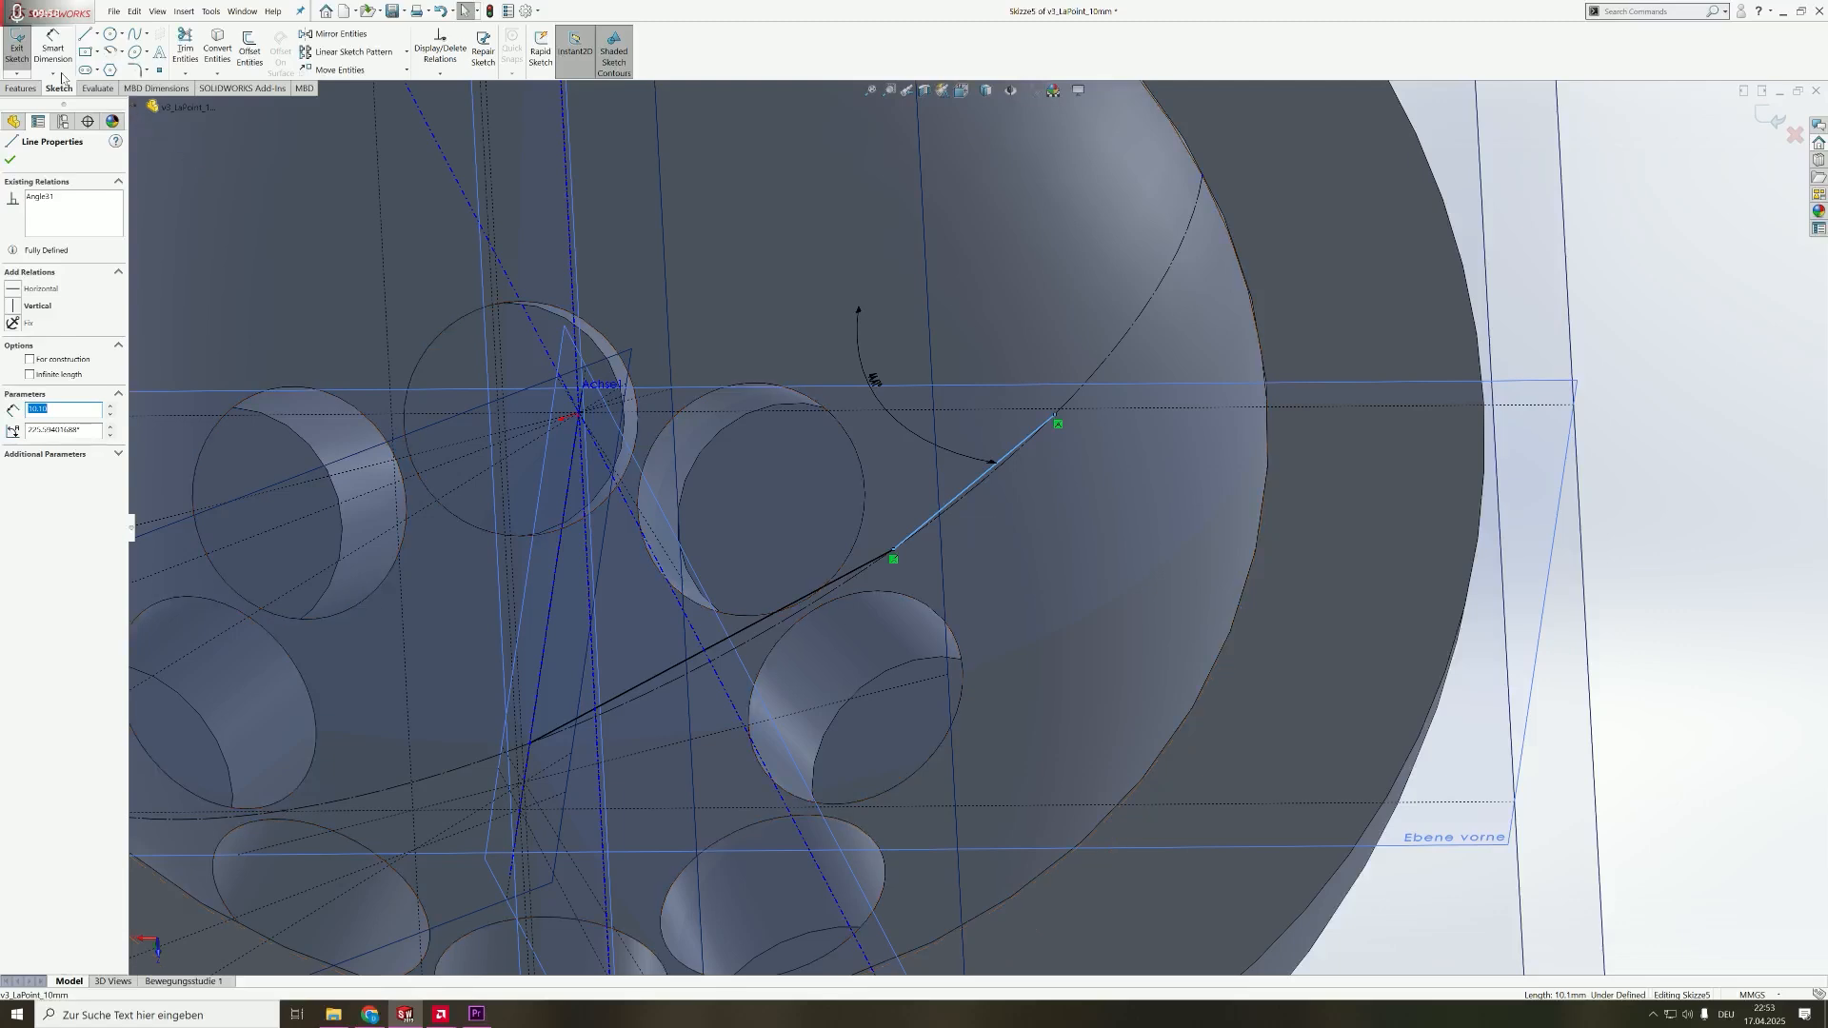
pyautogui.click(18, 47)
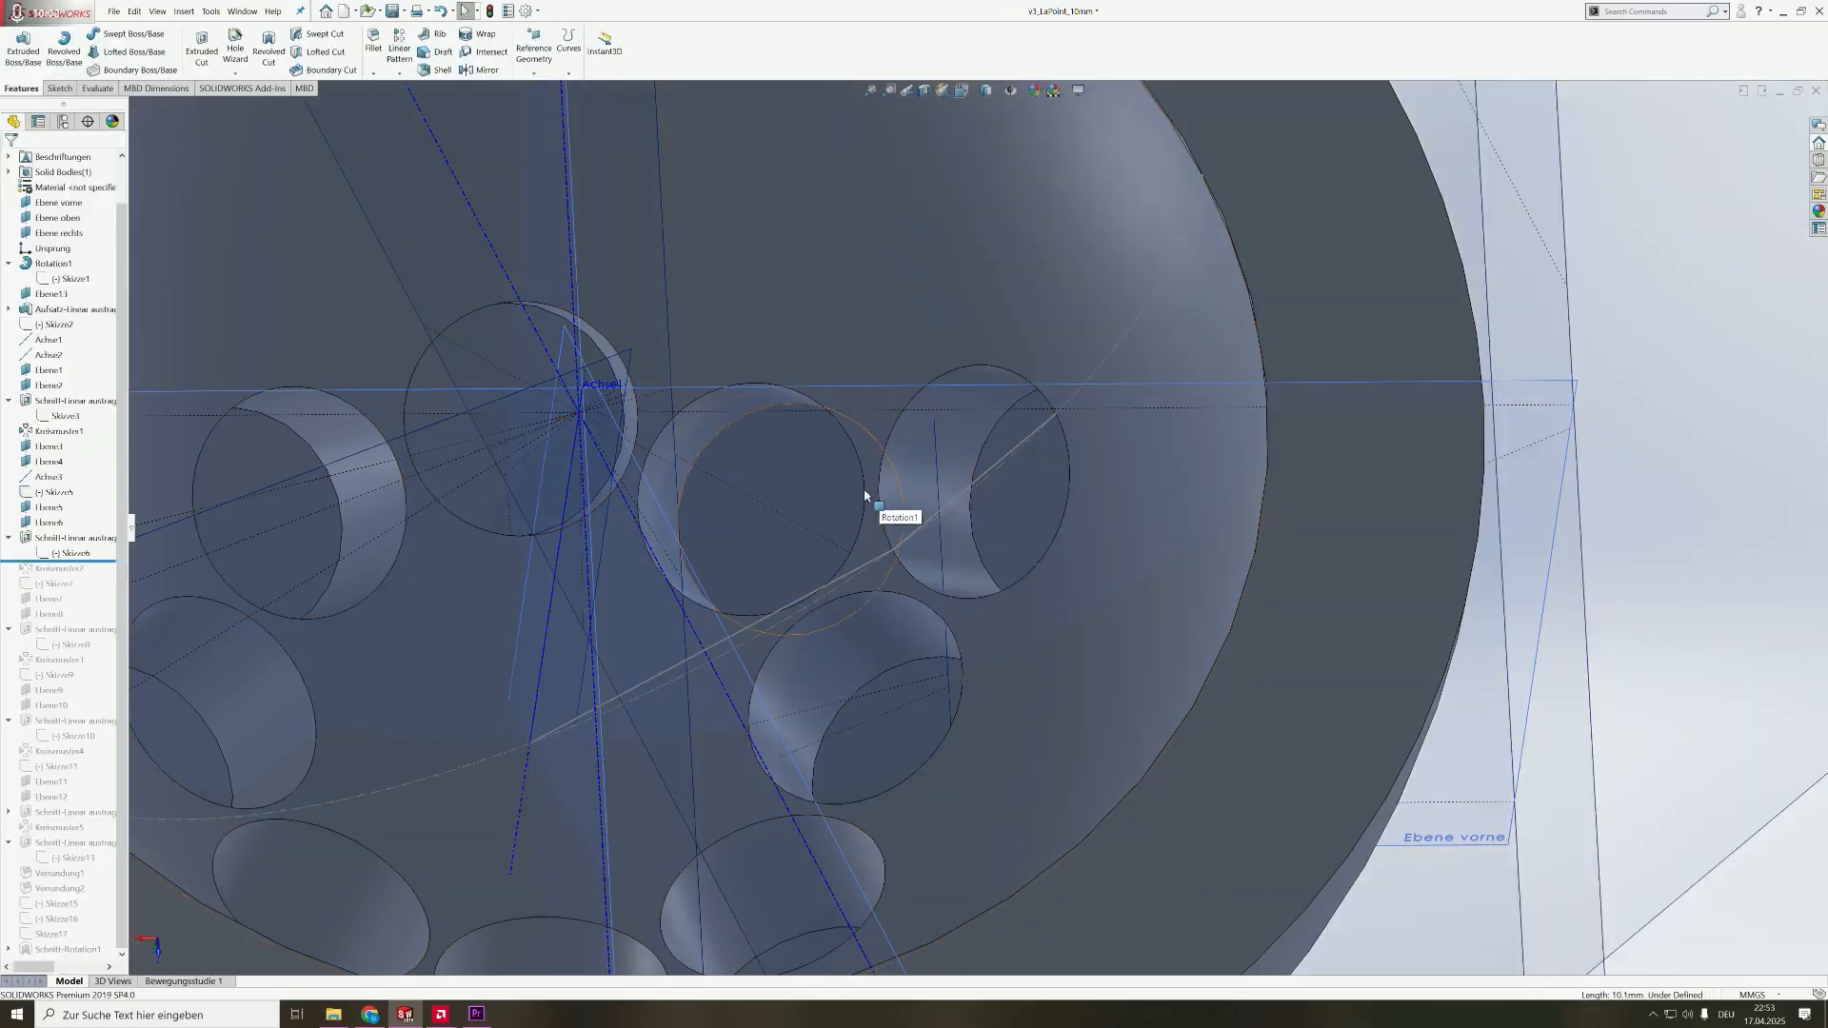
# - Measure the gap between the inner edges of two neighbouring holes, one from the second cut and one from the first circular pattern
pyautogui.click(872, 493)
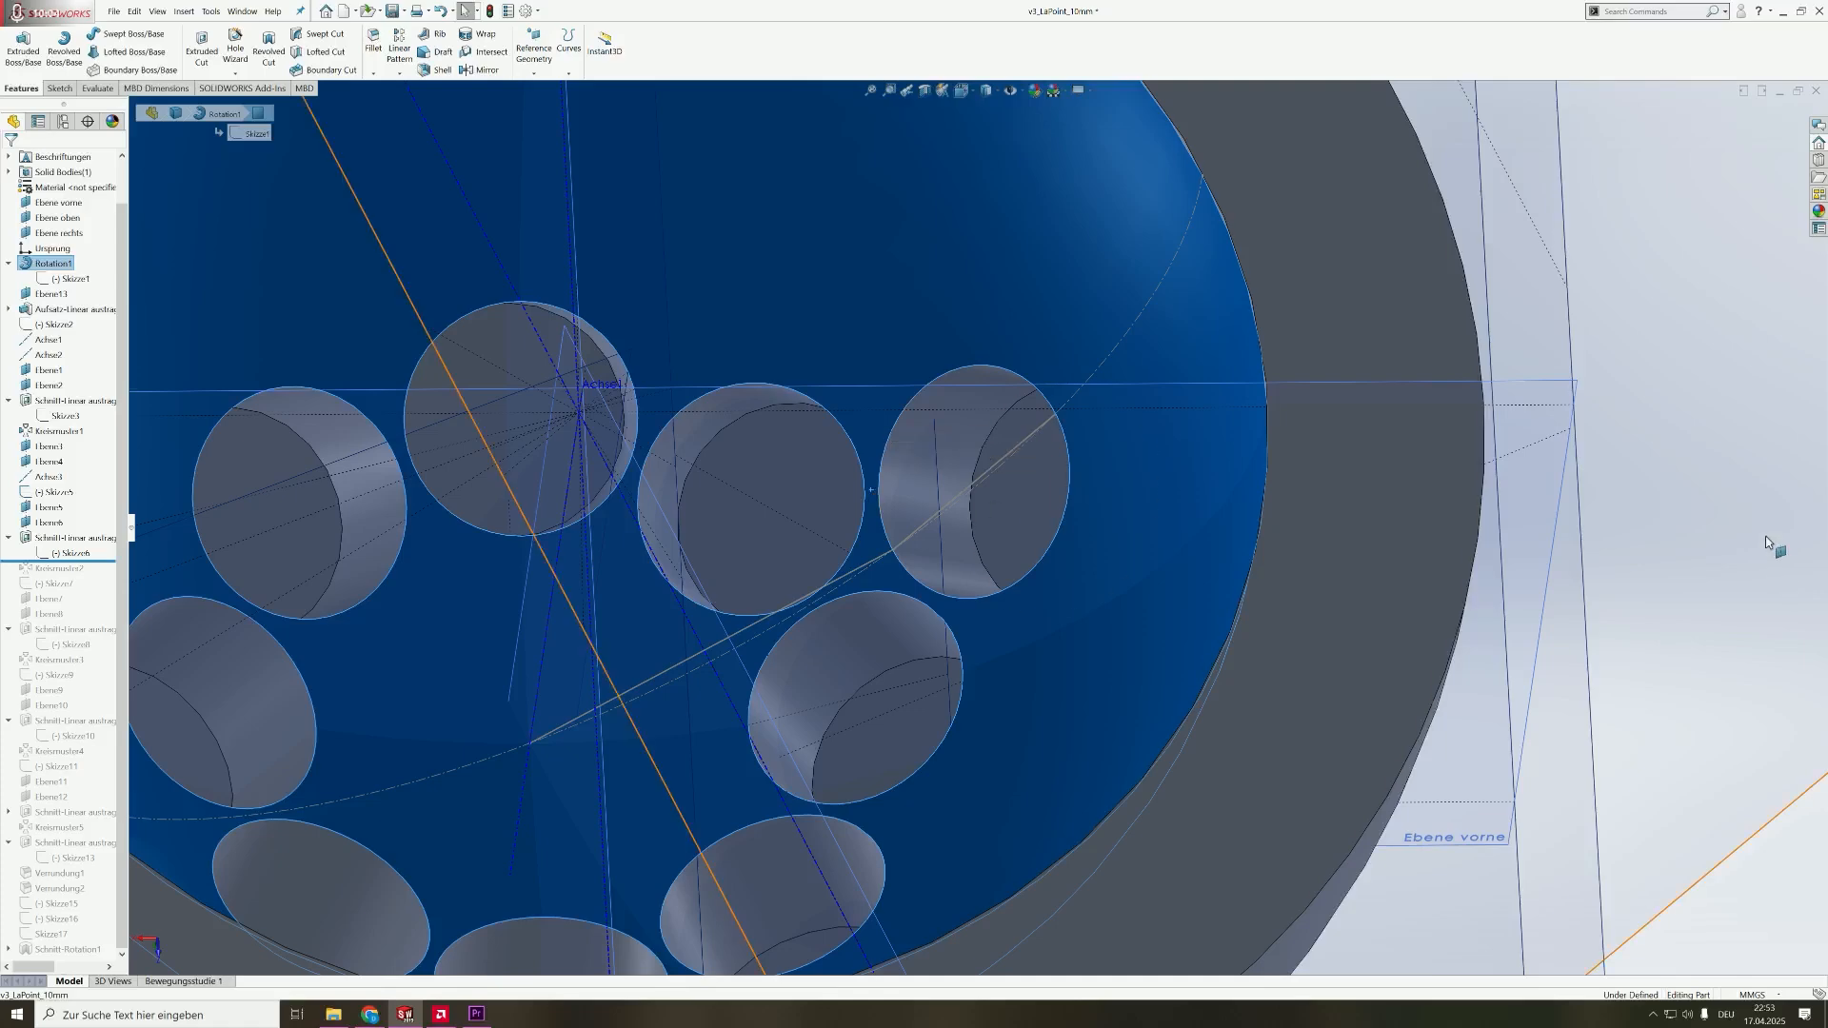
pyautogui.click(1730, 506)
pyautogui.click(95, 89)
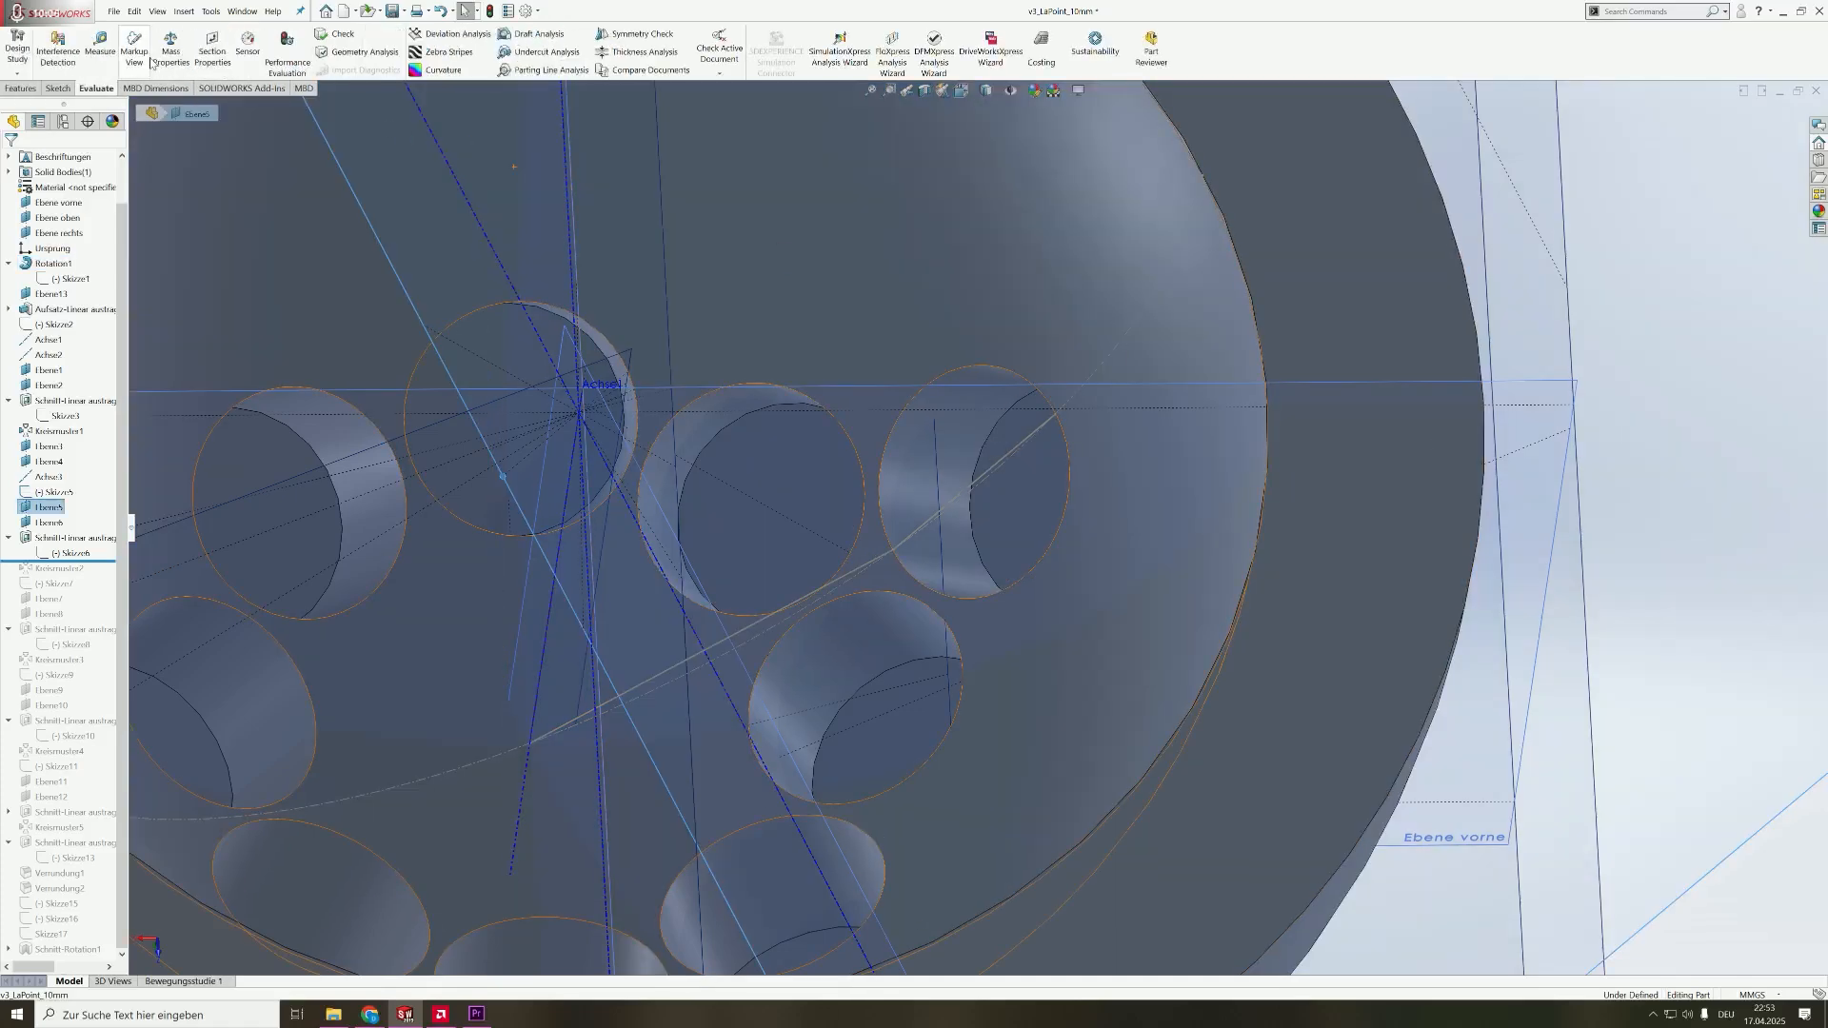
pyautogui.press('f')
pyautogui.press('Escape')
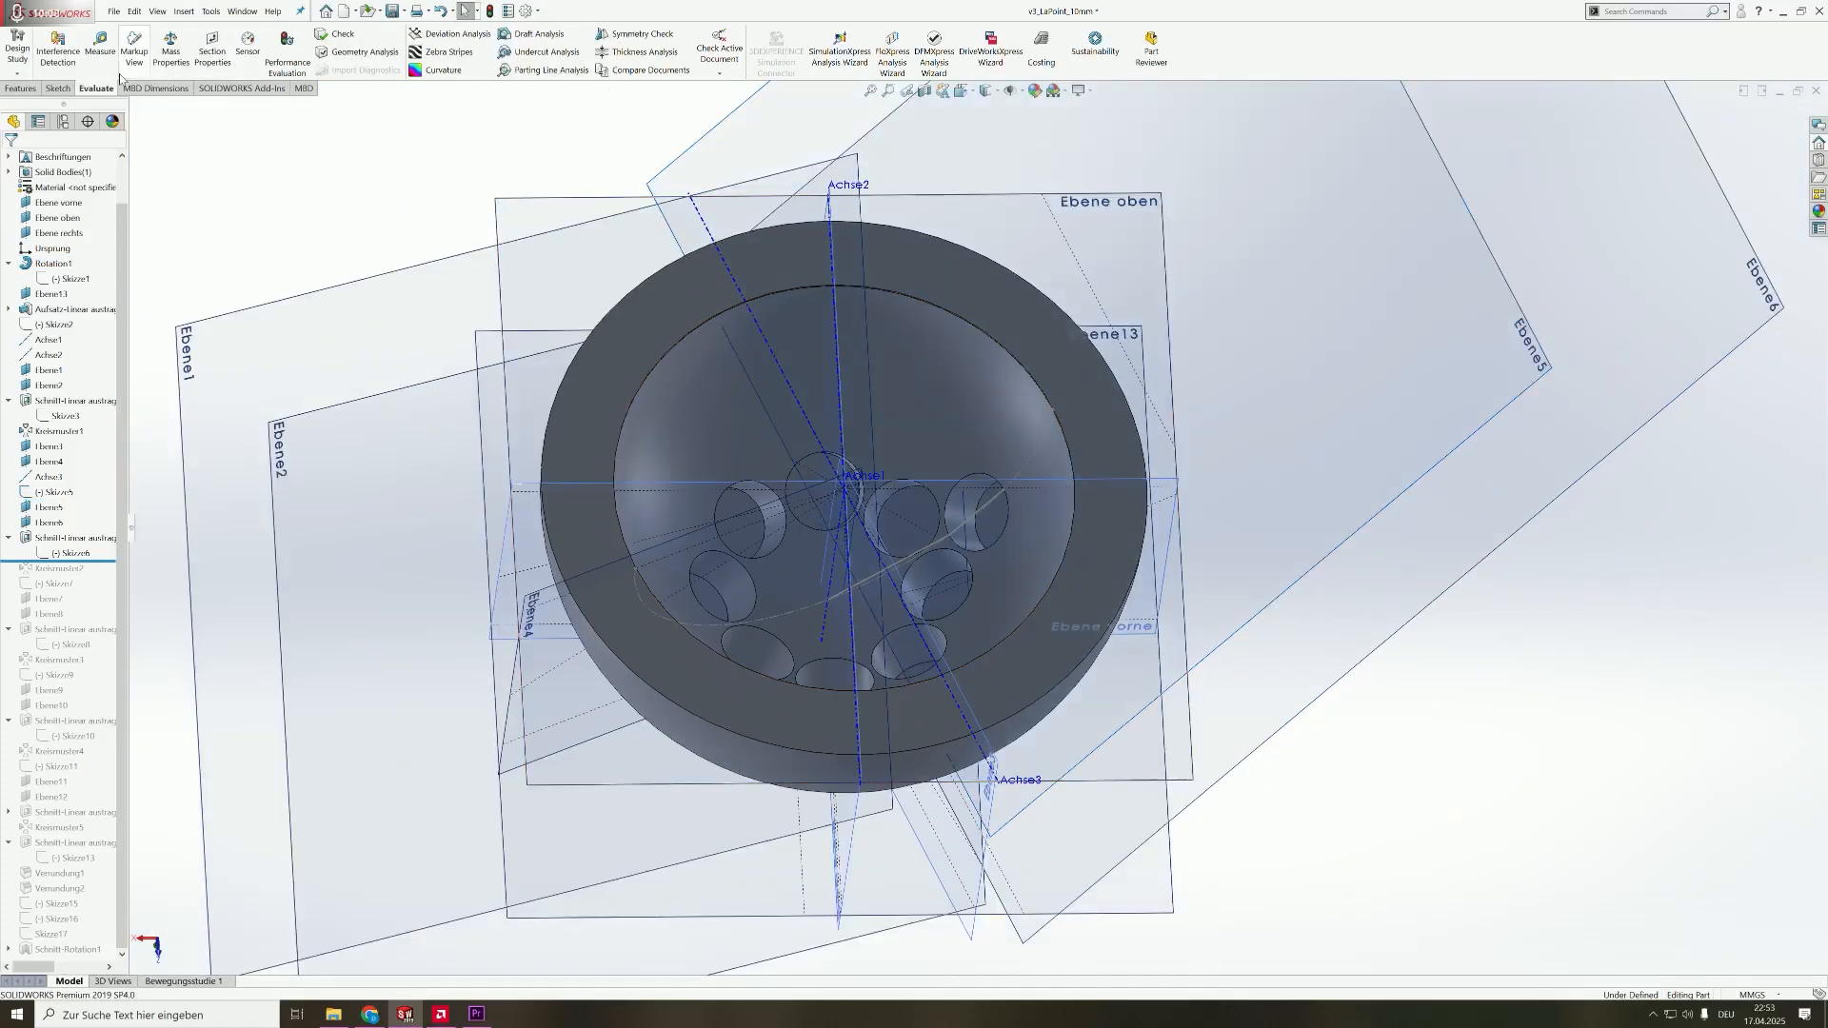
pyautogui.click(100, 45)
pyautogui.scroll(-10, 685, 324)
pyautogui.scroll(-2, 772, 354)
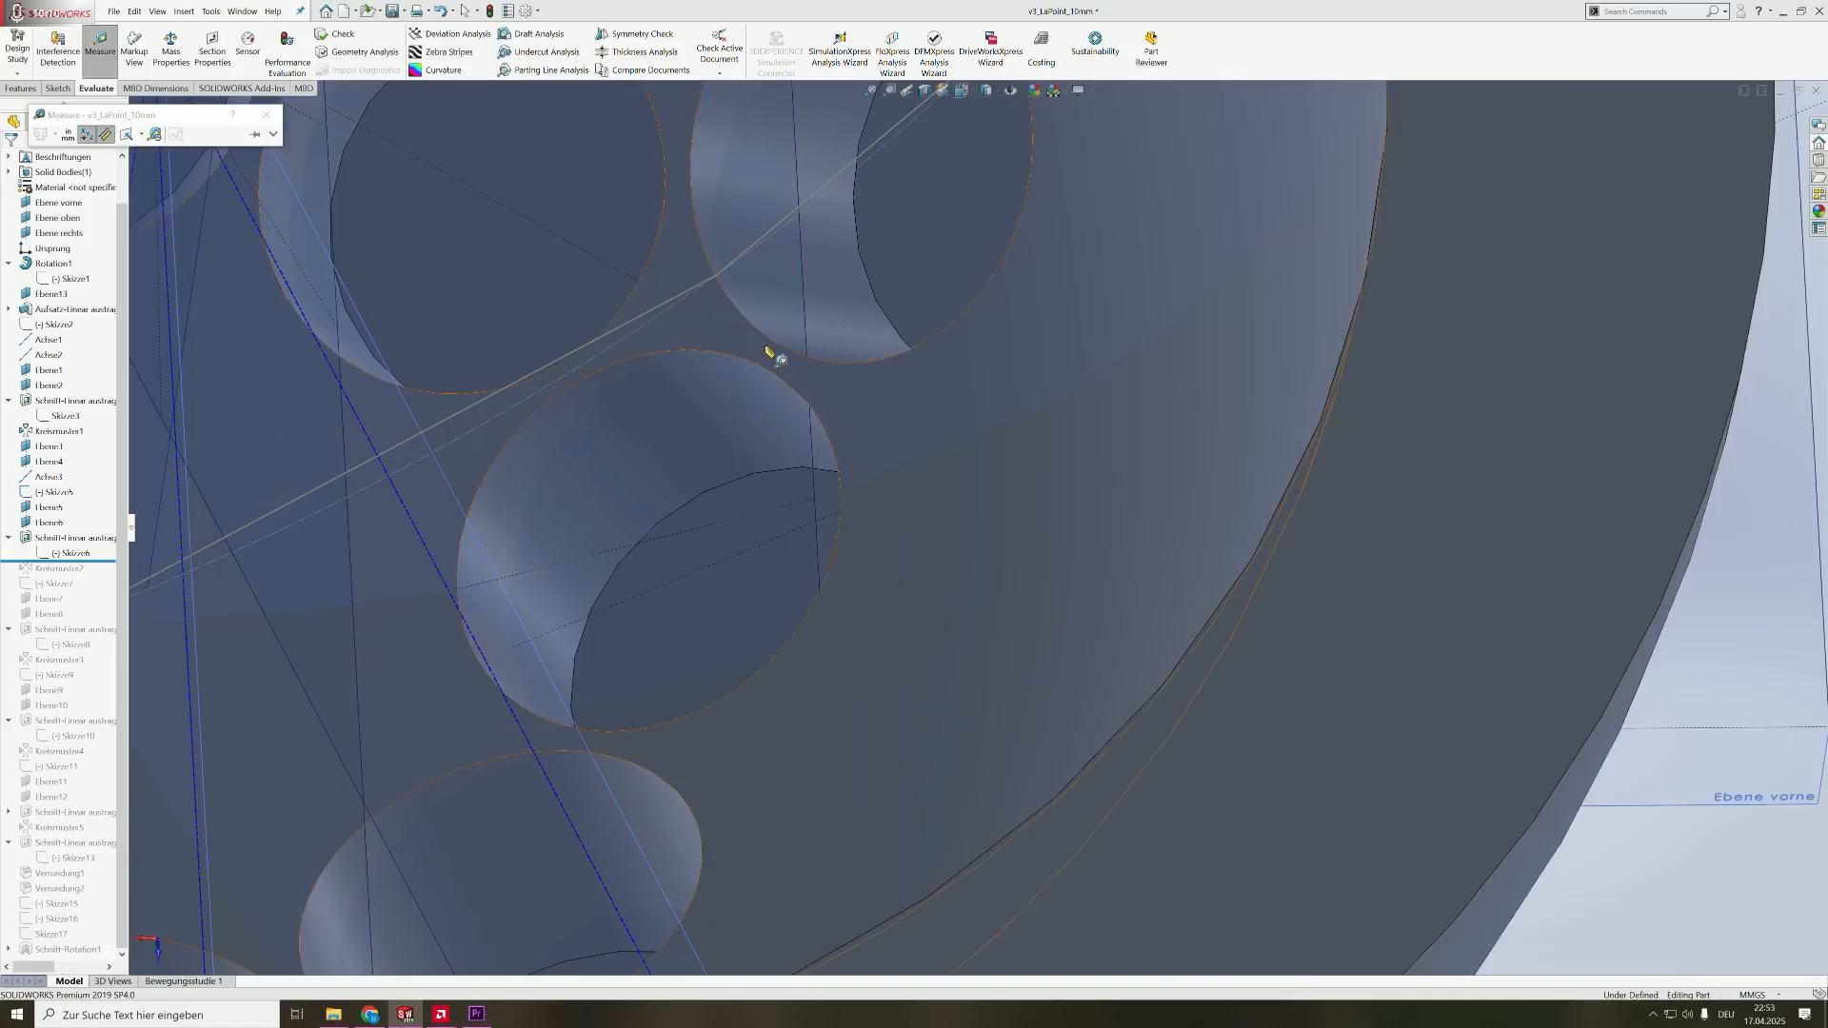
pyautogui.click(778, 351)
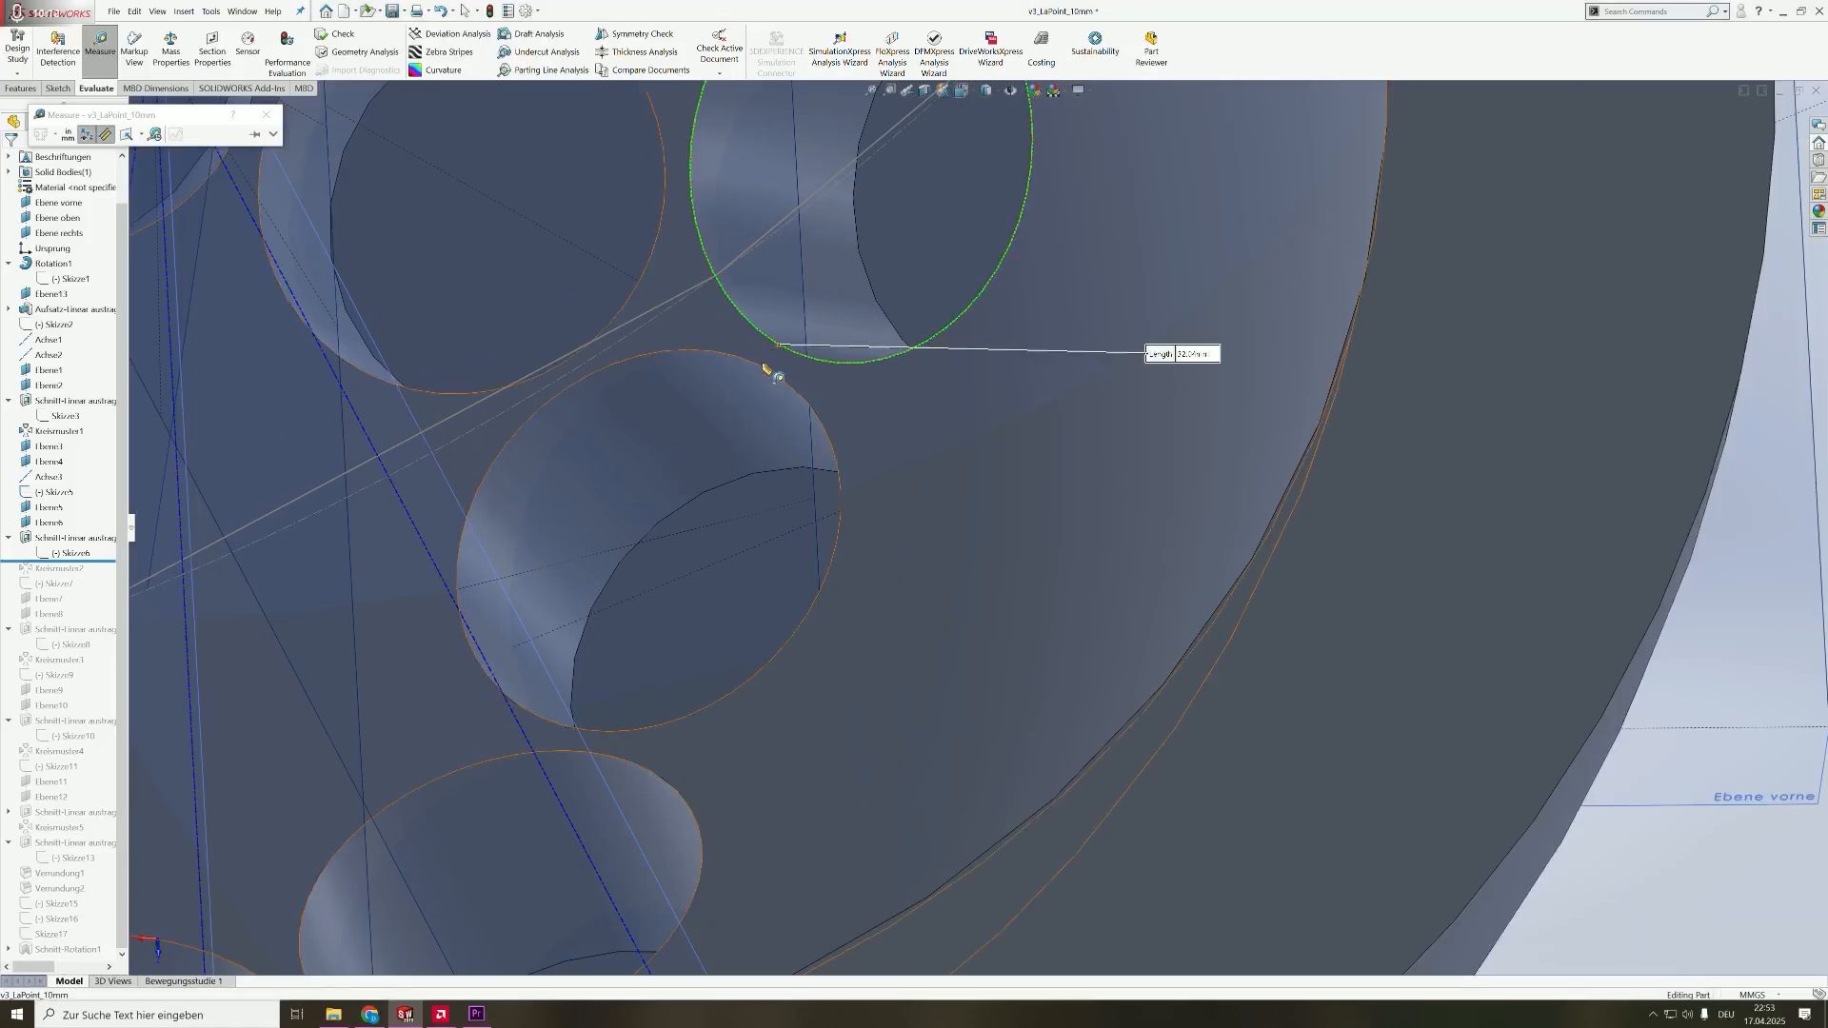
pyautogui.click(768, 379)
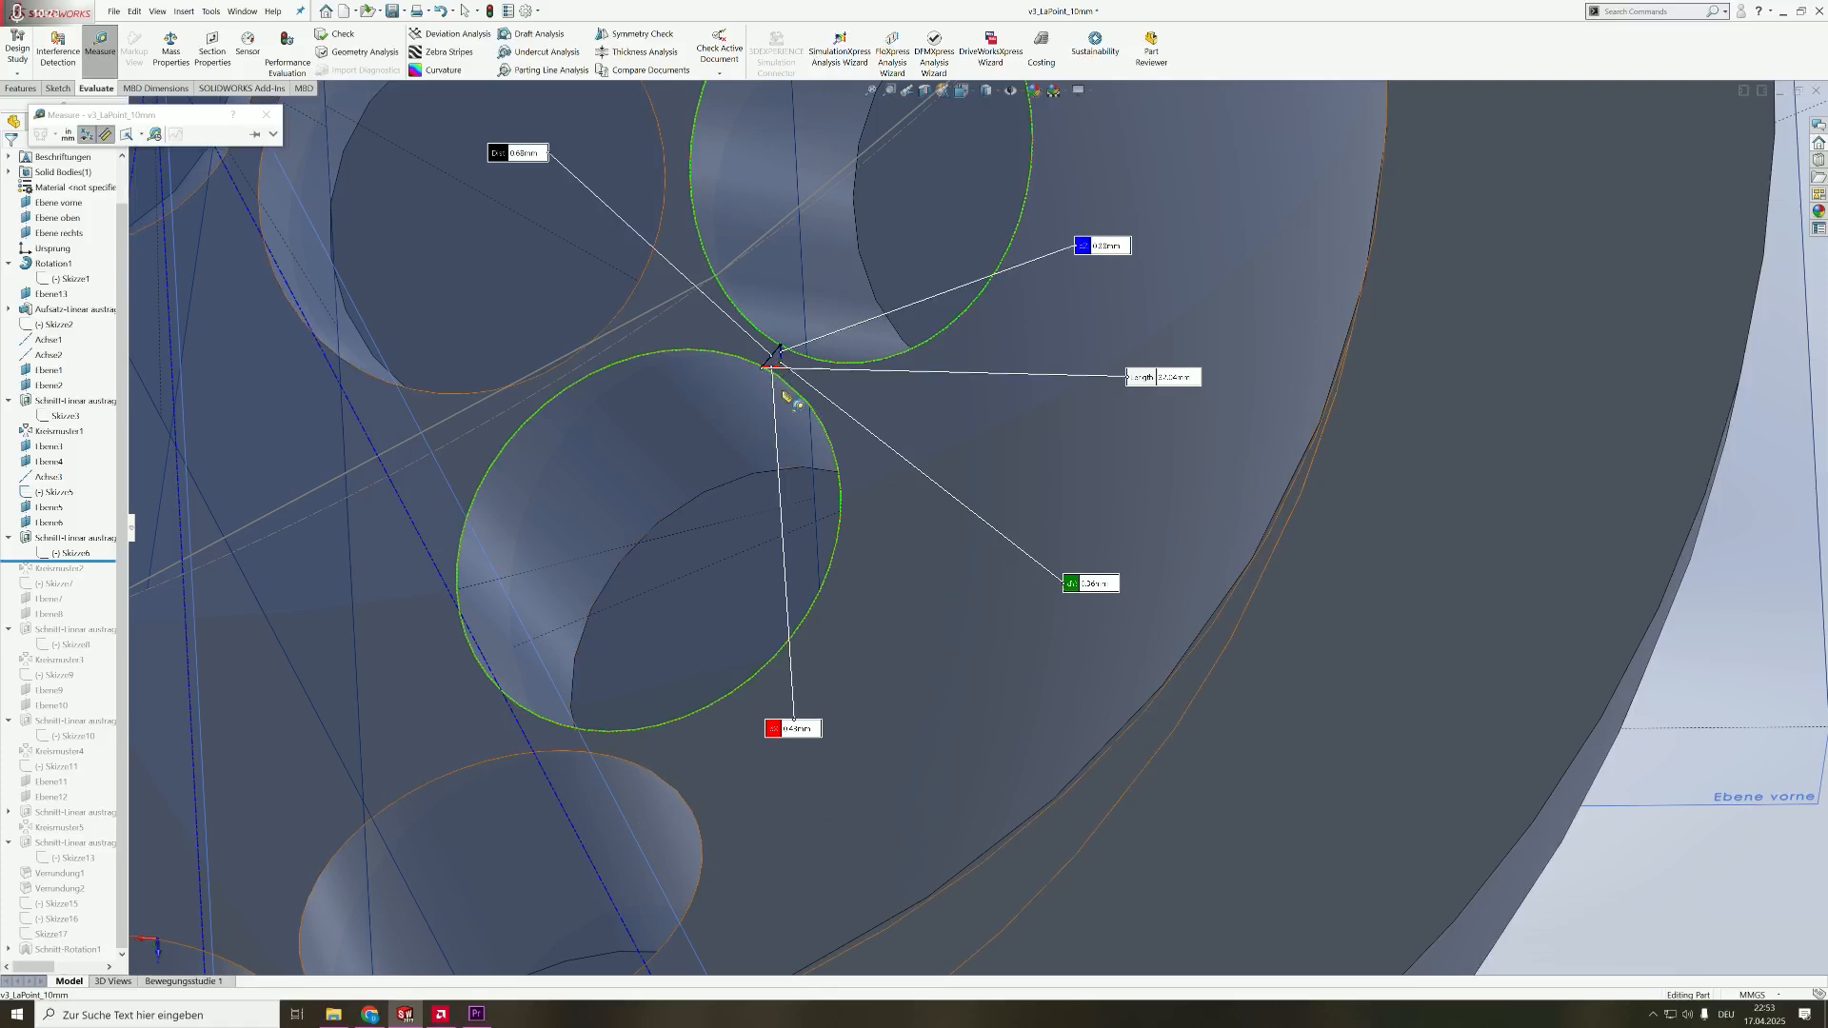
pyautogui.scroll(4, 784, 395)
pyautogui.scroll(-2, 897, 386)
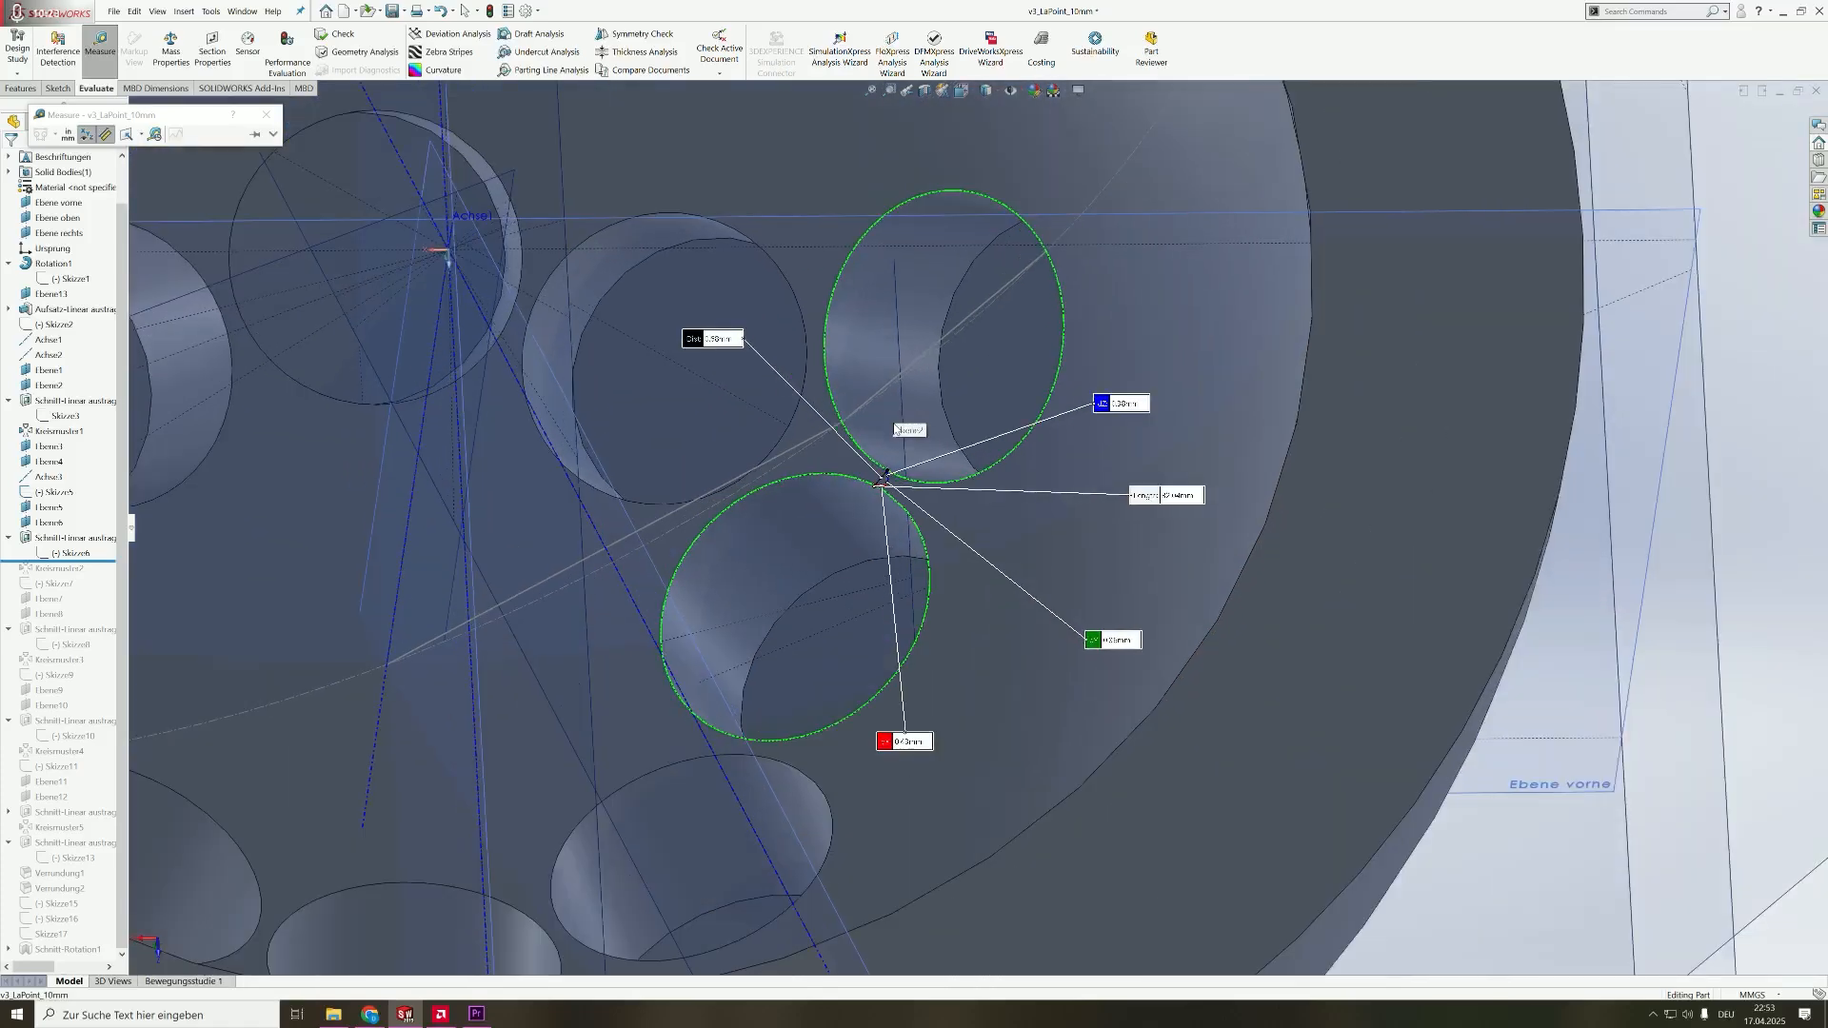
pyautogui.click(268, 118)
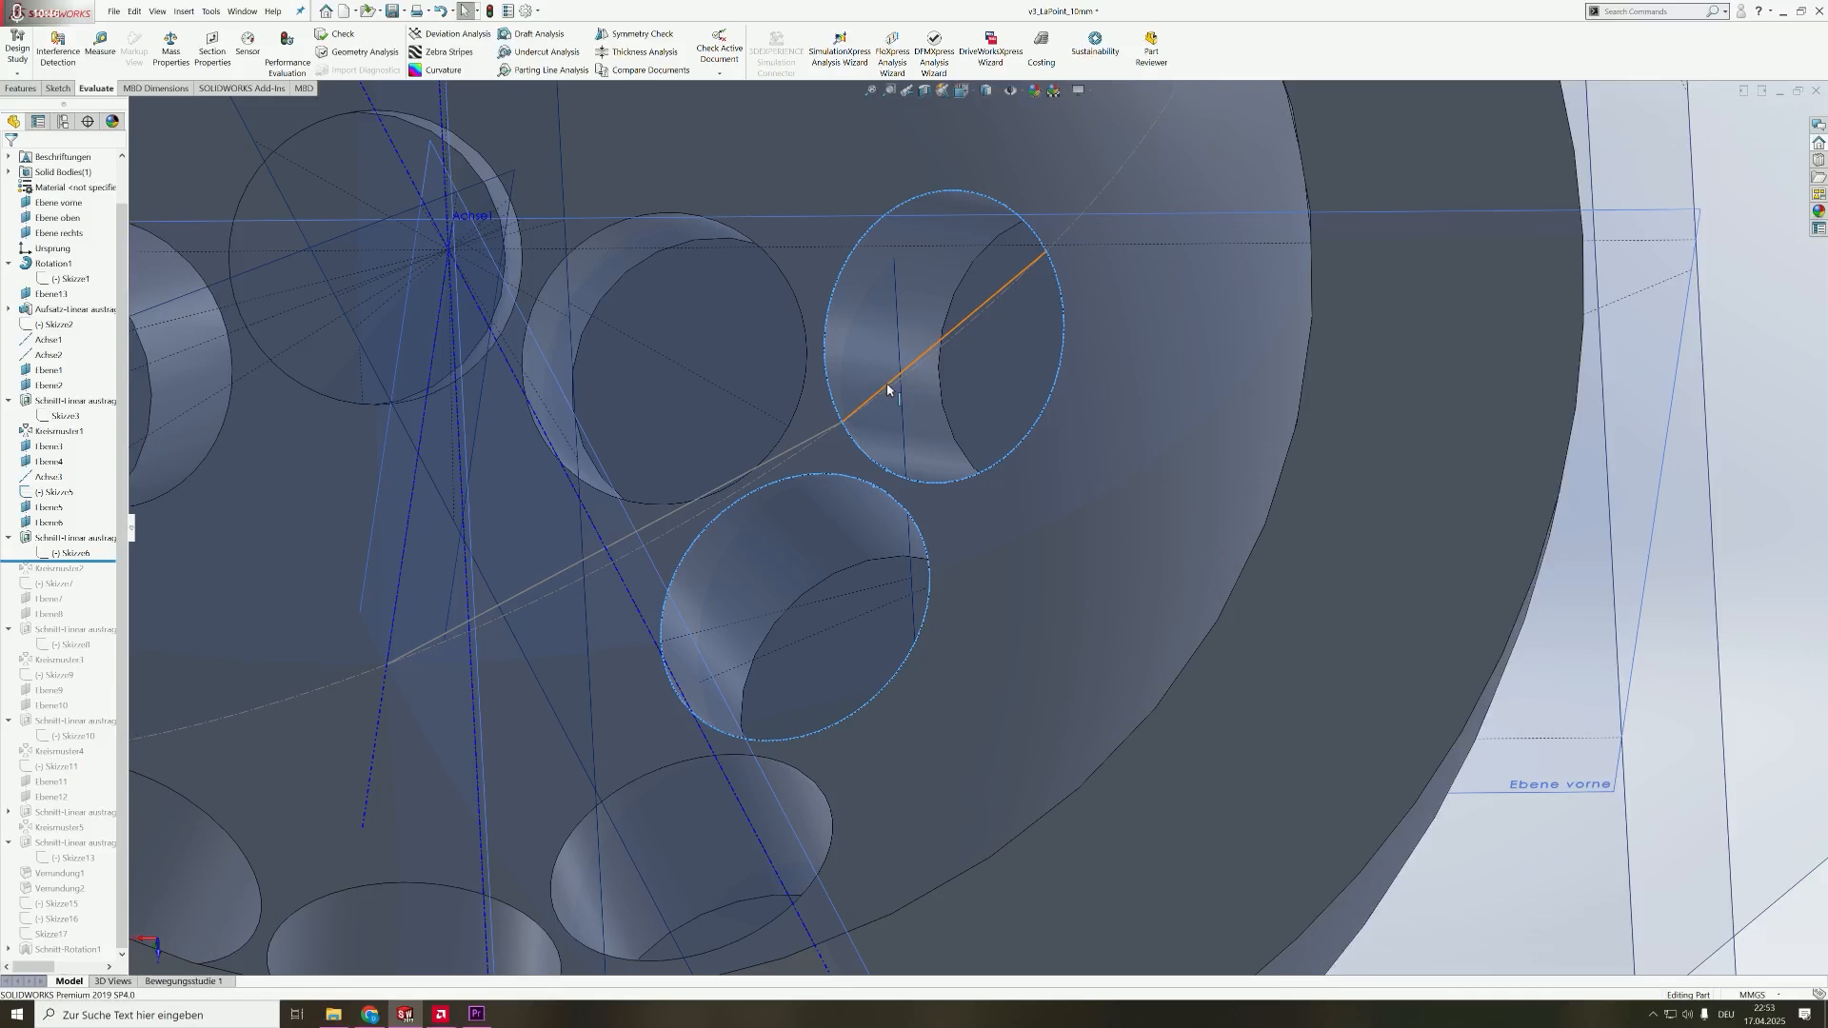
# - Select Ebene5, then open Skizze2, inspect the angled line that locates the first cut, and exit the sketch
pyautogui.click(51, 509)
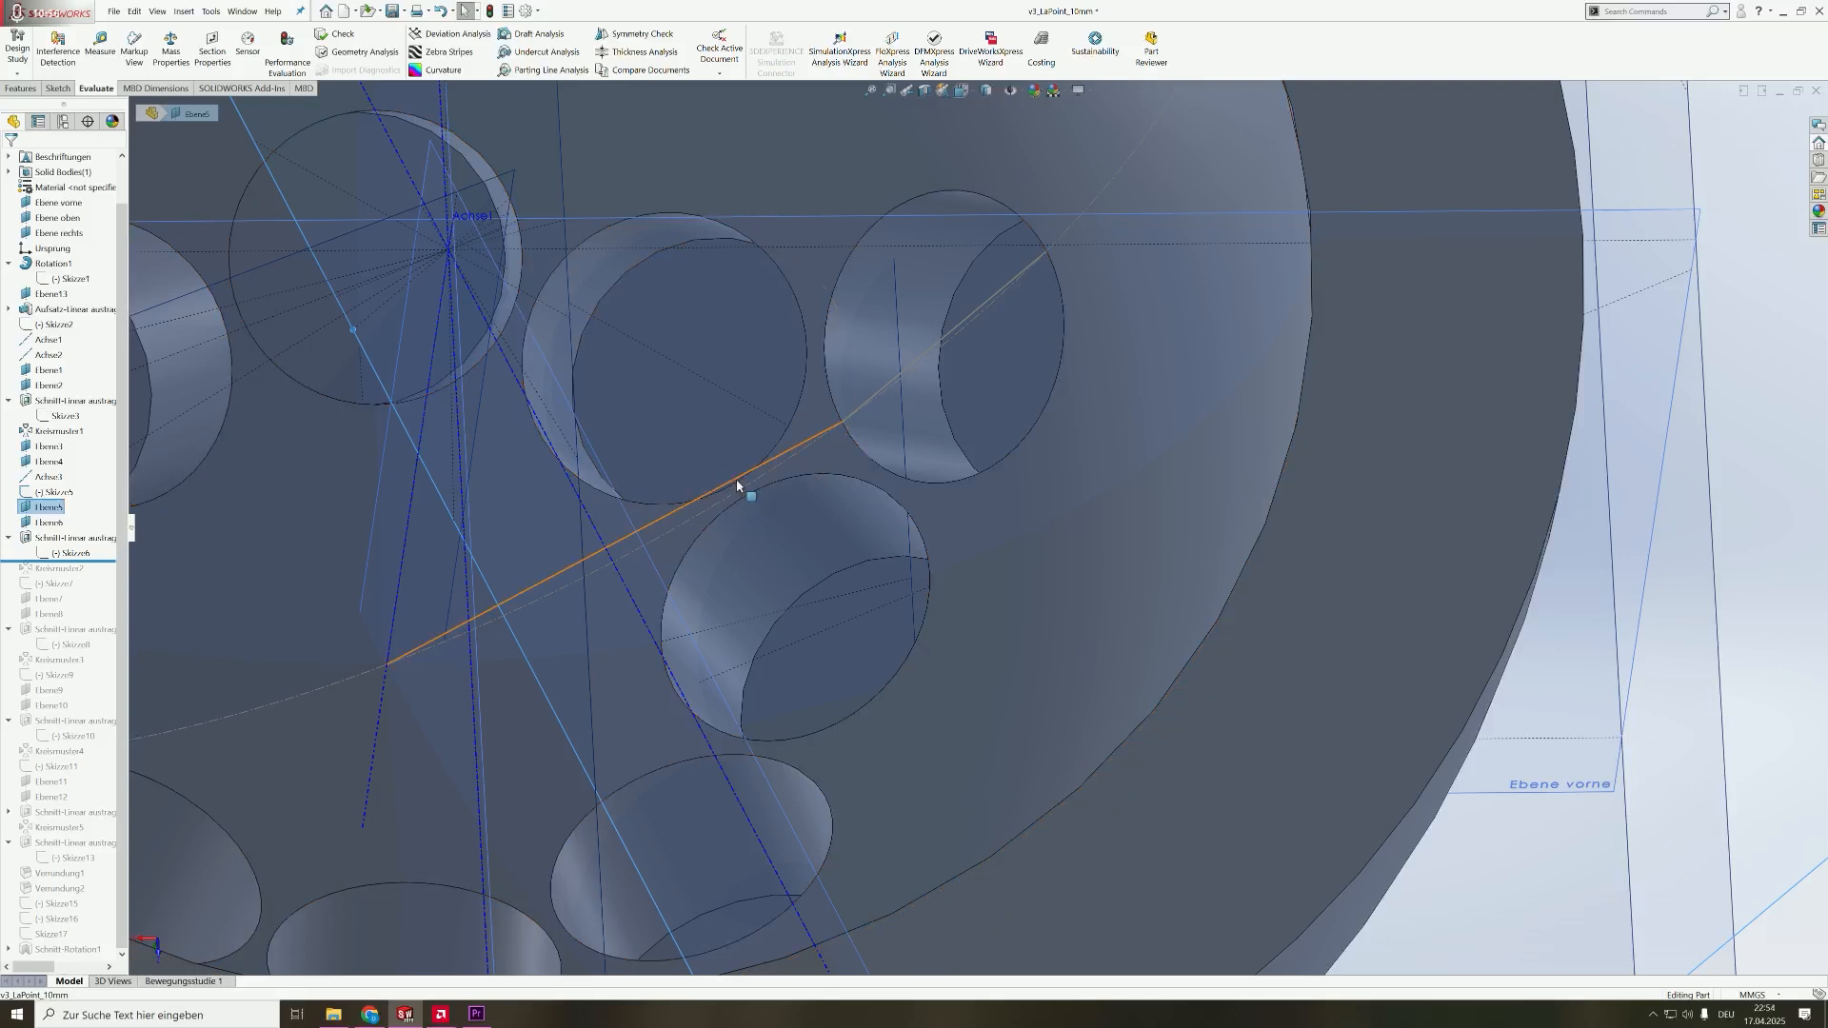
pyautogui.click(57, 325)
pyautogui.click(69, 290)
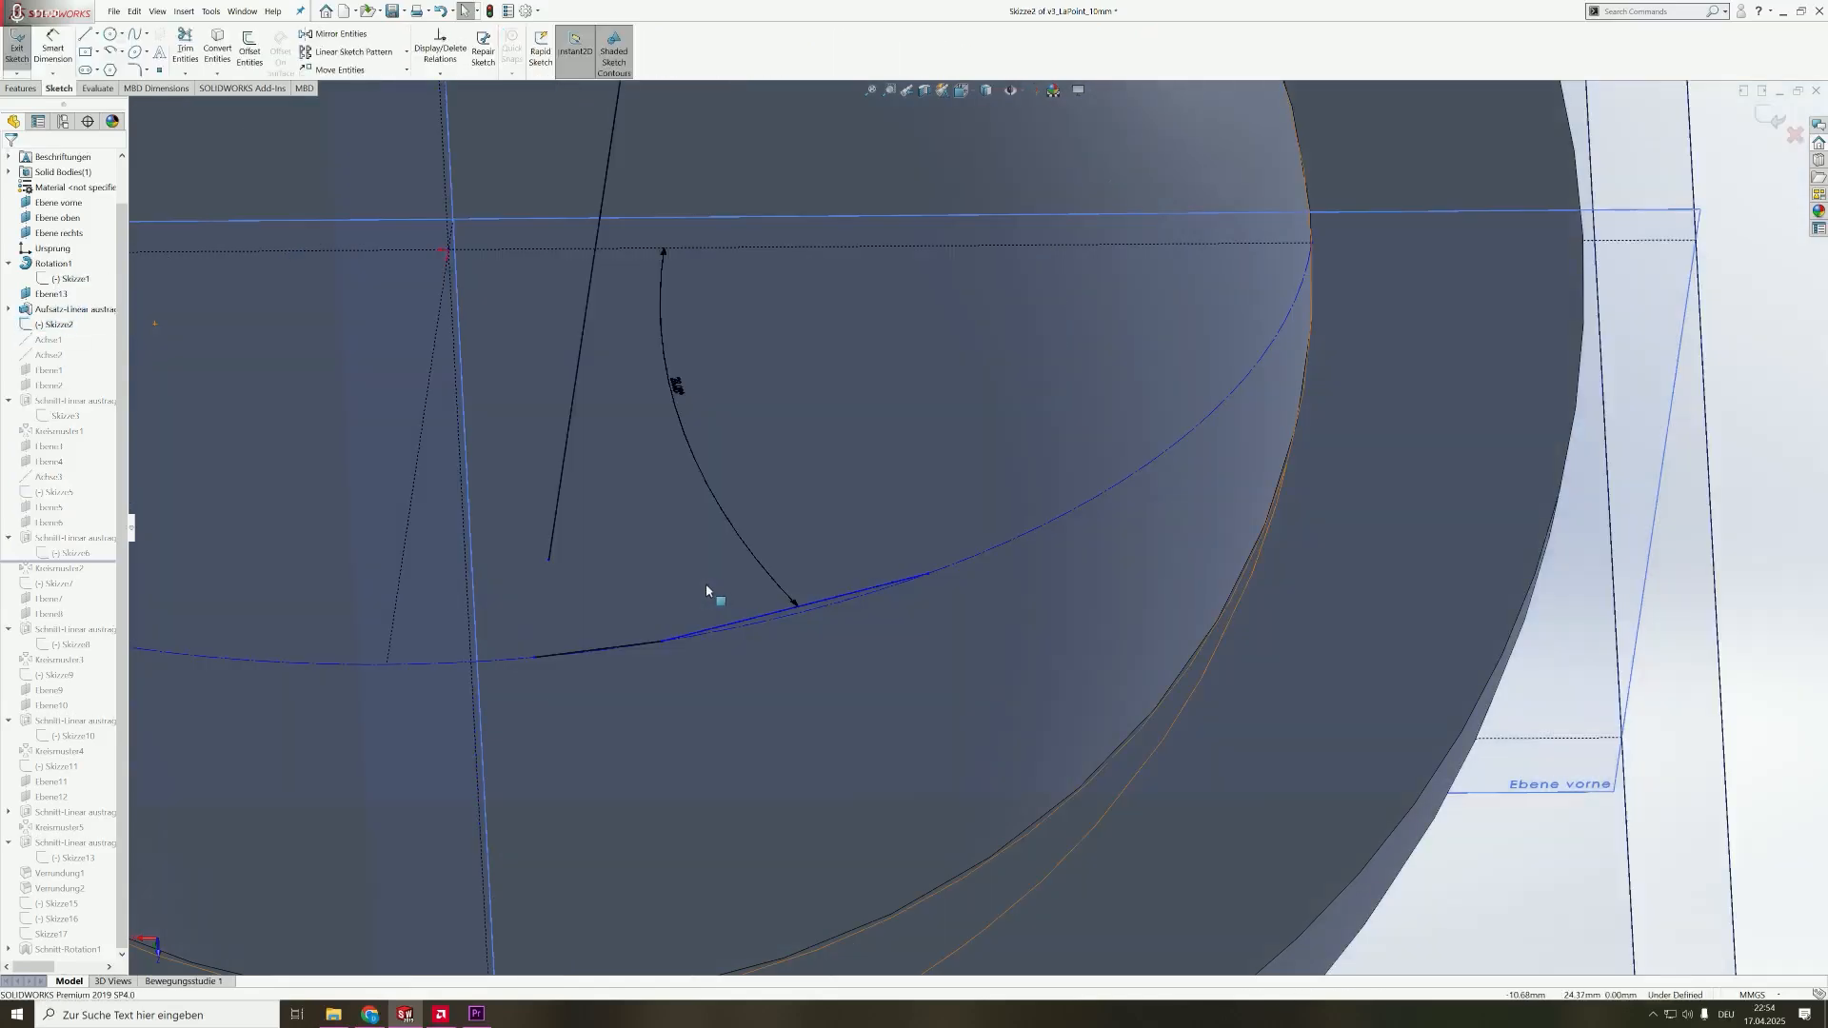
pyautogui.click(756, 620)
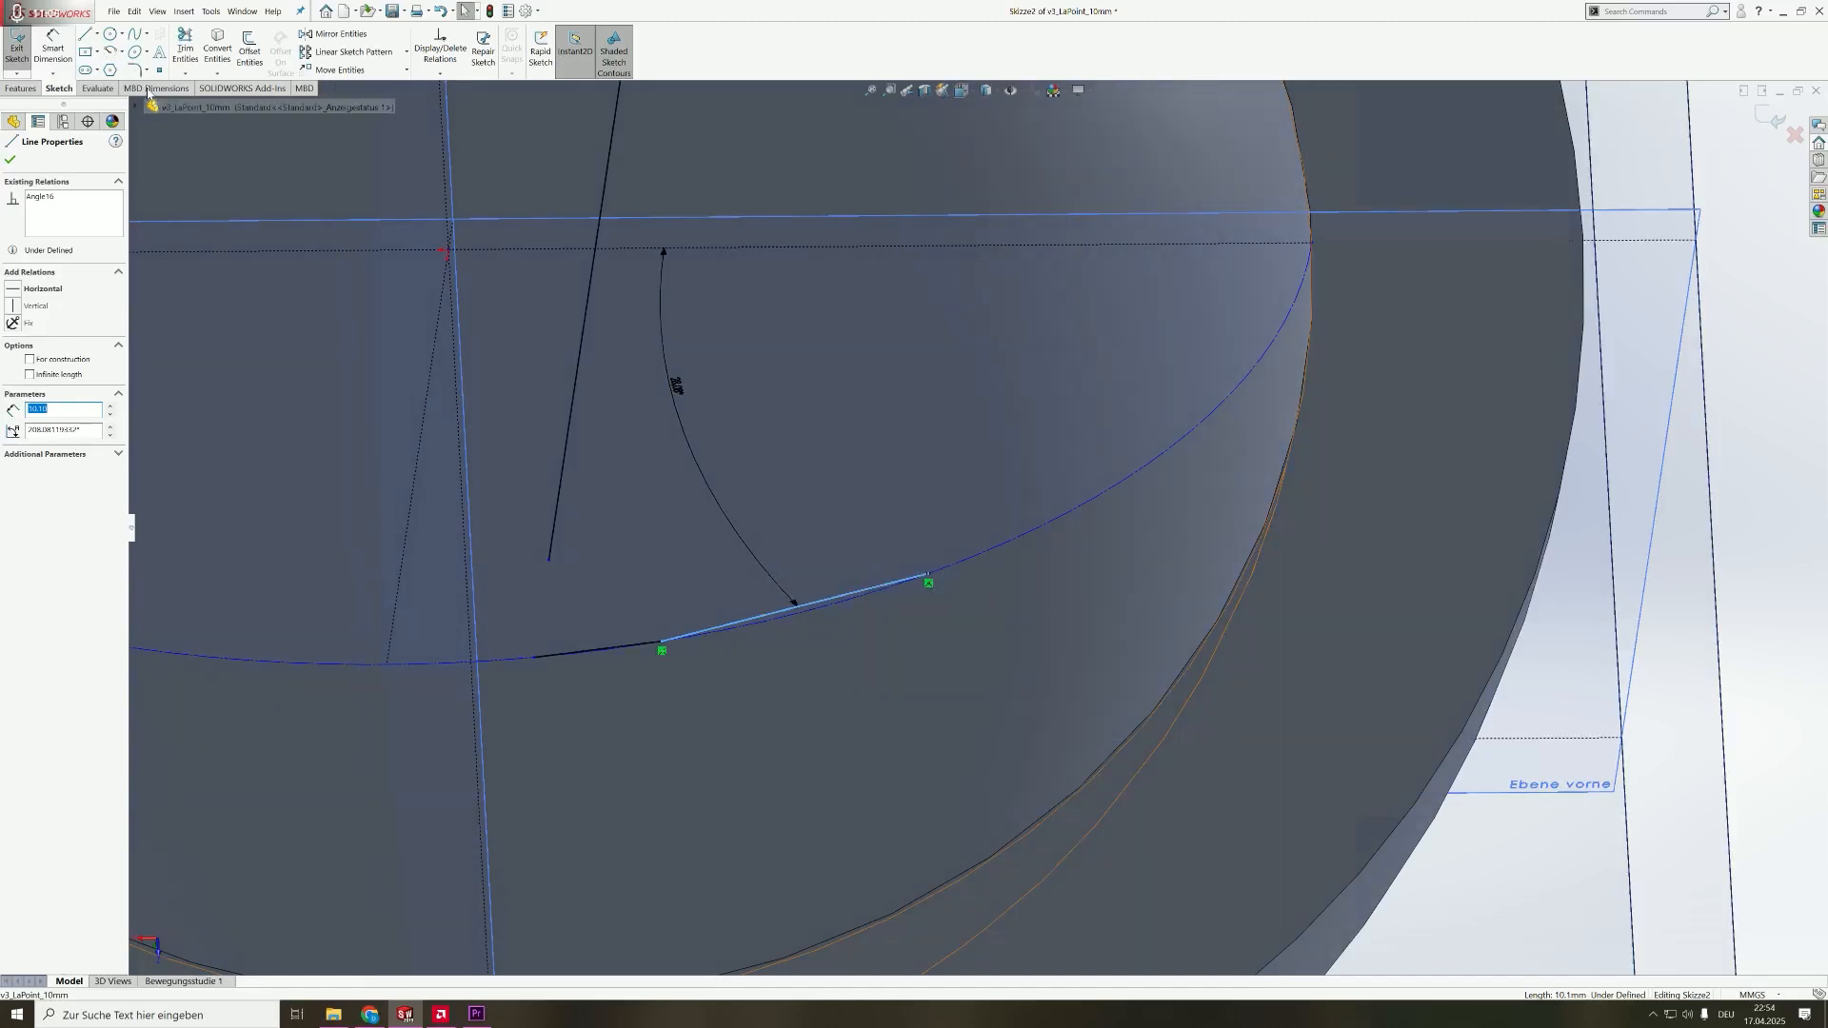
pyautogui.click(14, 52)
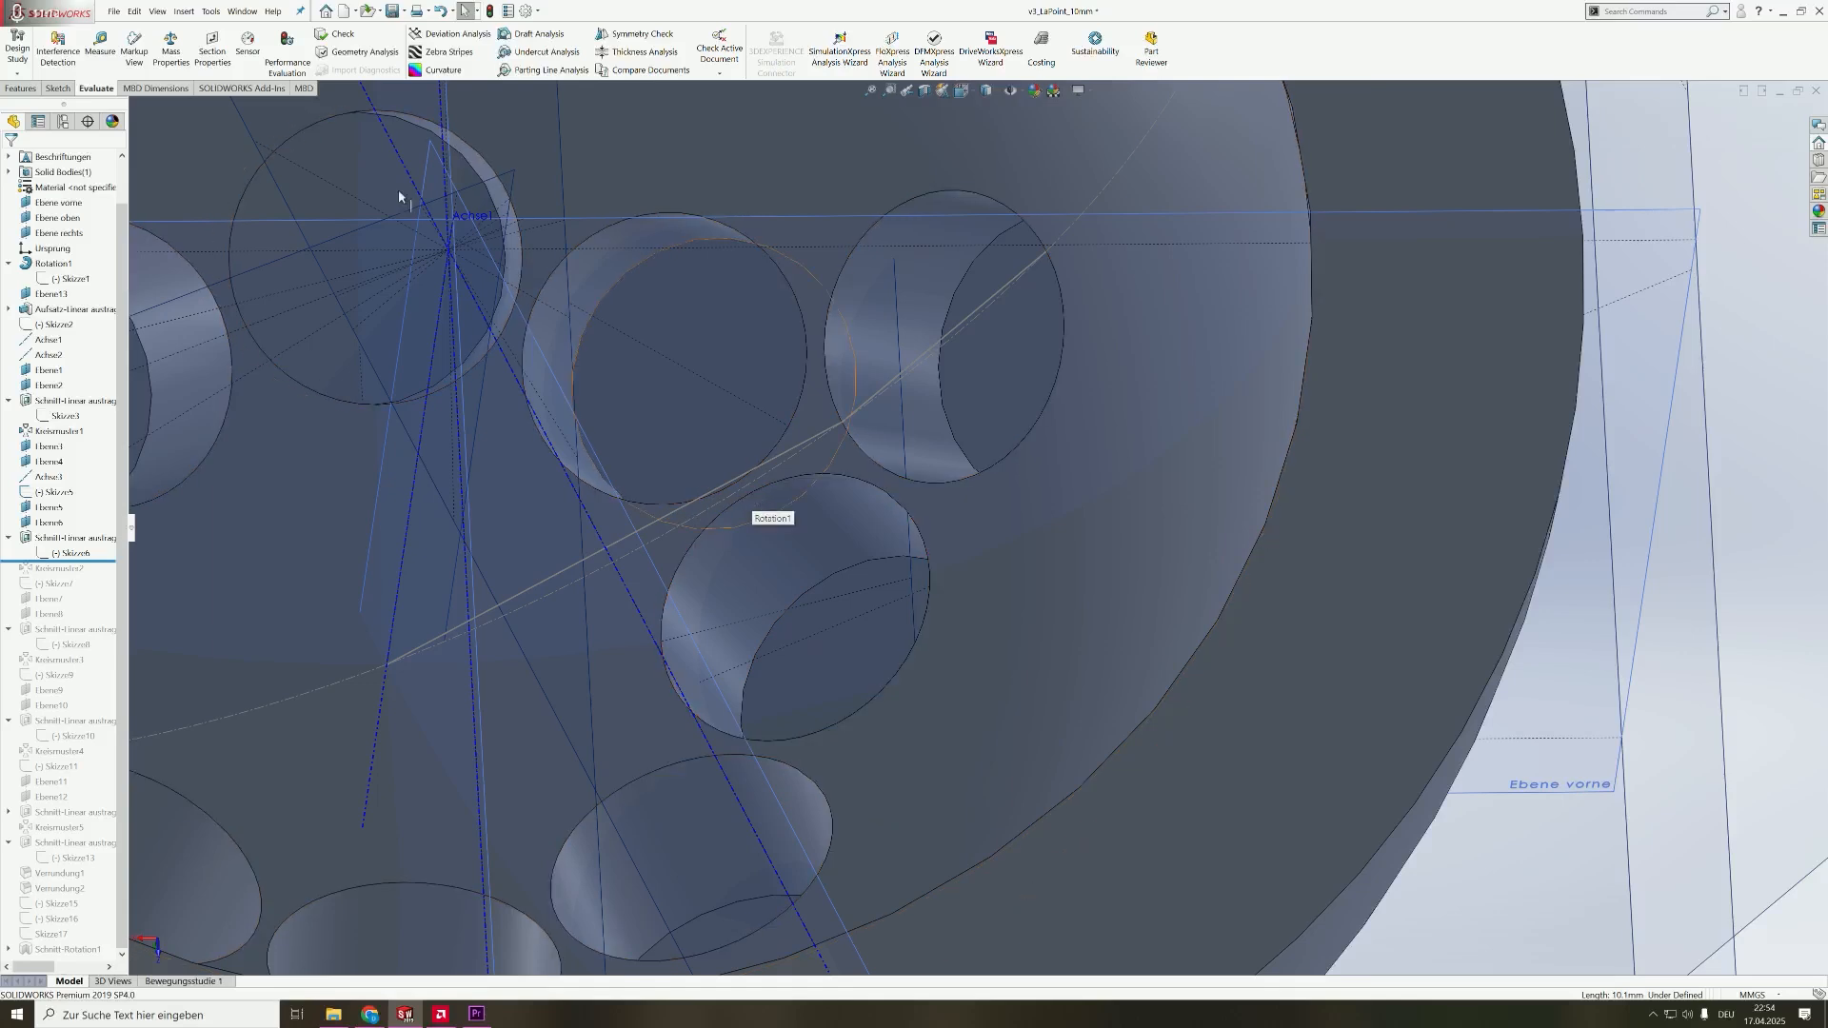
pyautogui.click(99, 47)
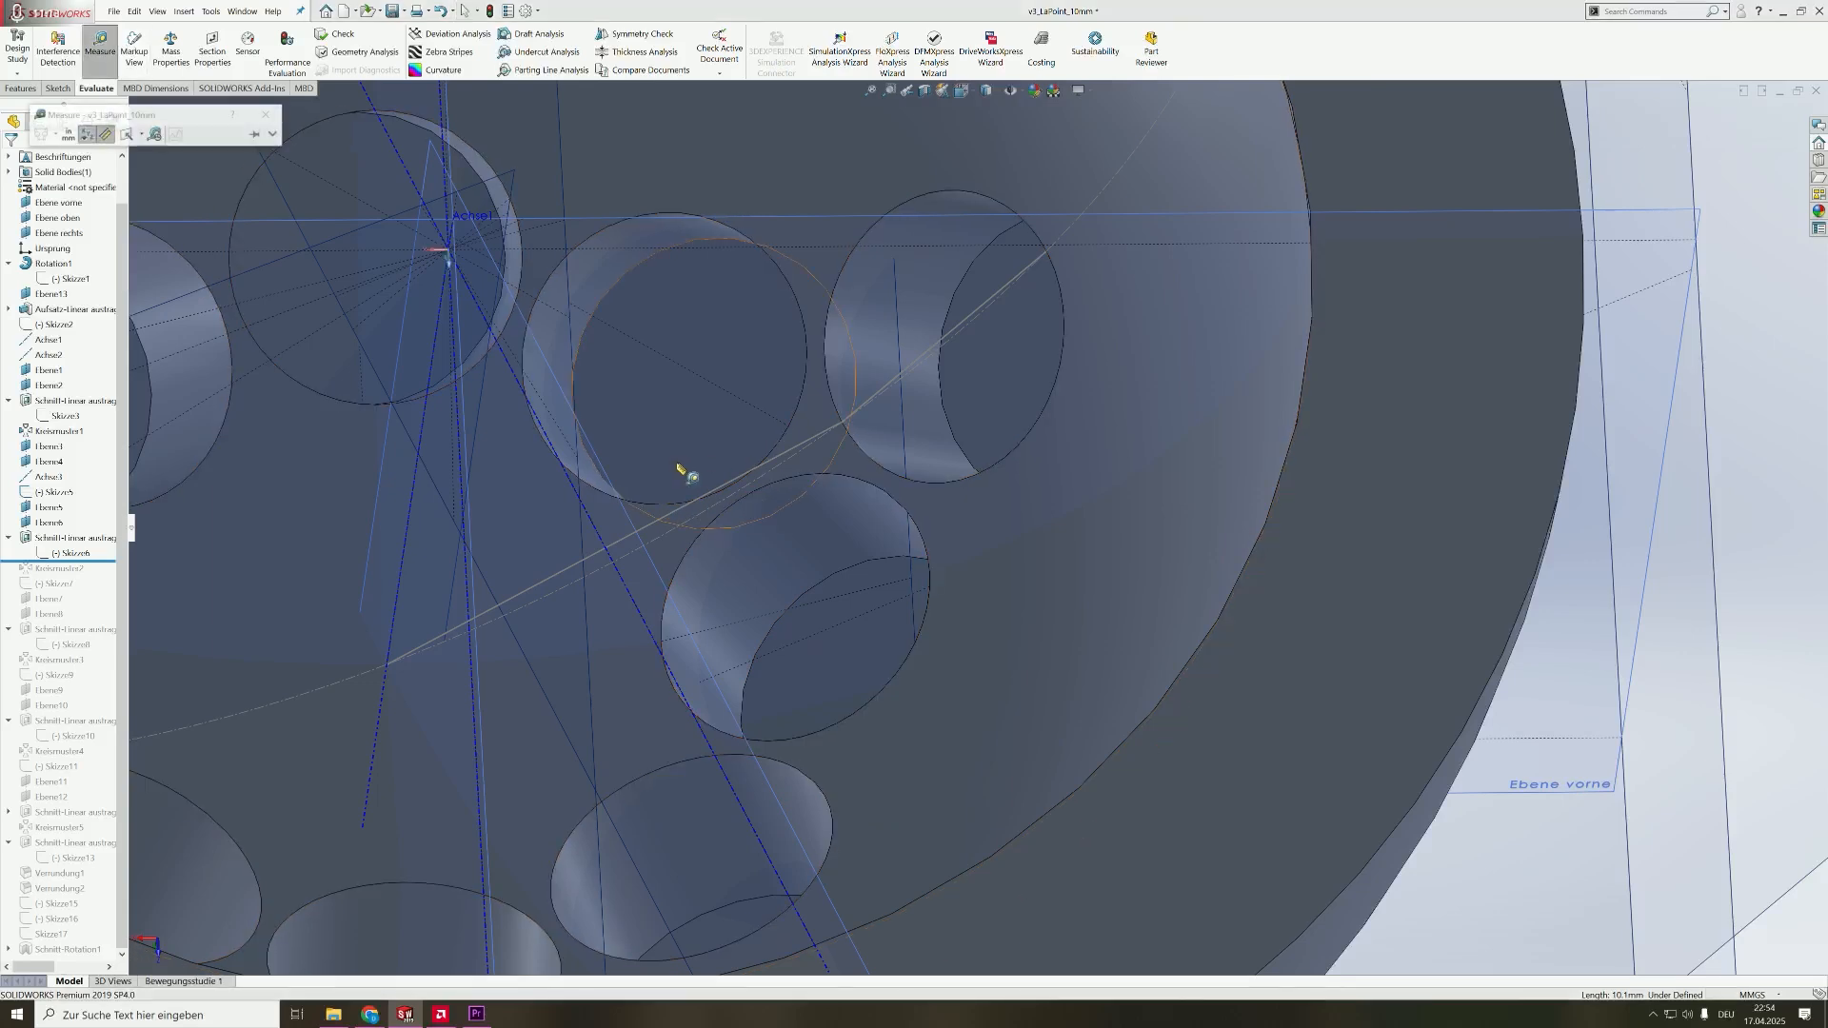
pyautogui.click(741, 486)
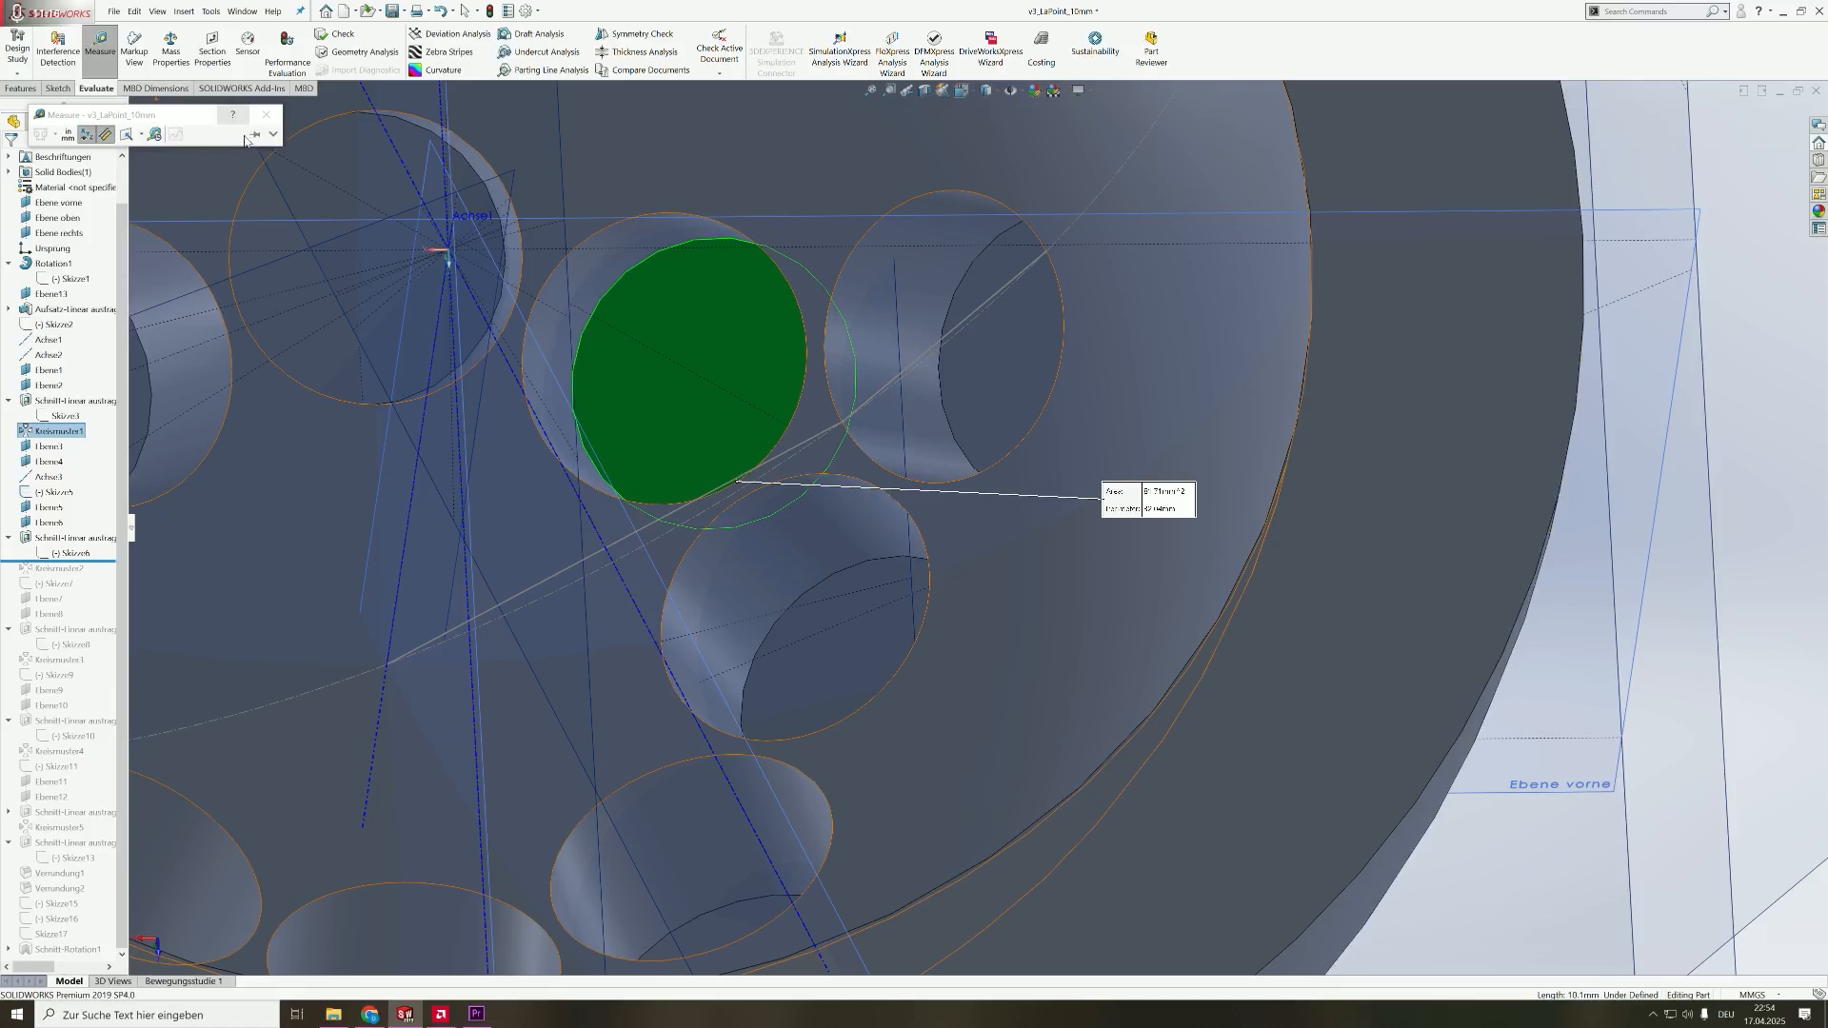
pyautogui.click(266, 116)
# - Measure the gap between the inner edges of two adjacent holes in the first circular pattern
pyautogui.click(105, 59)
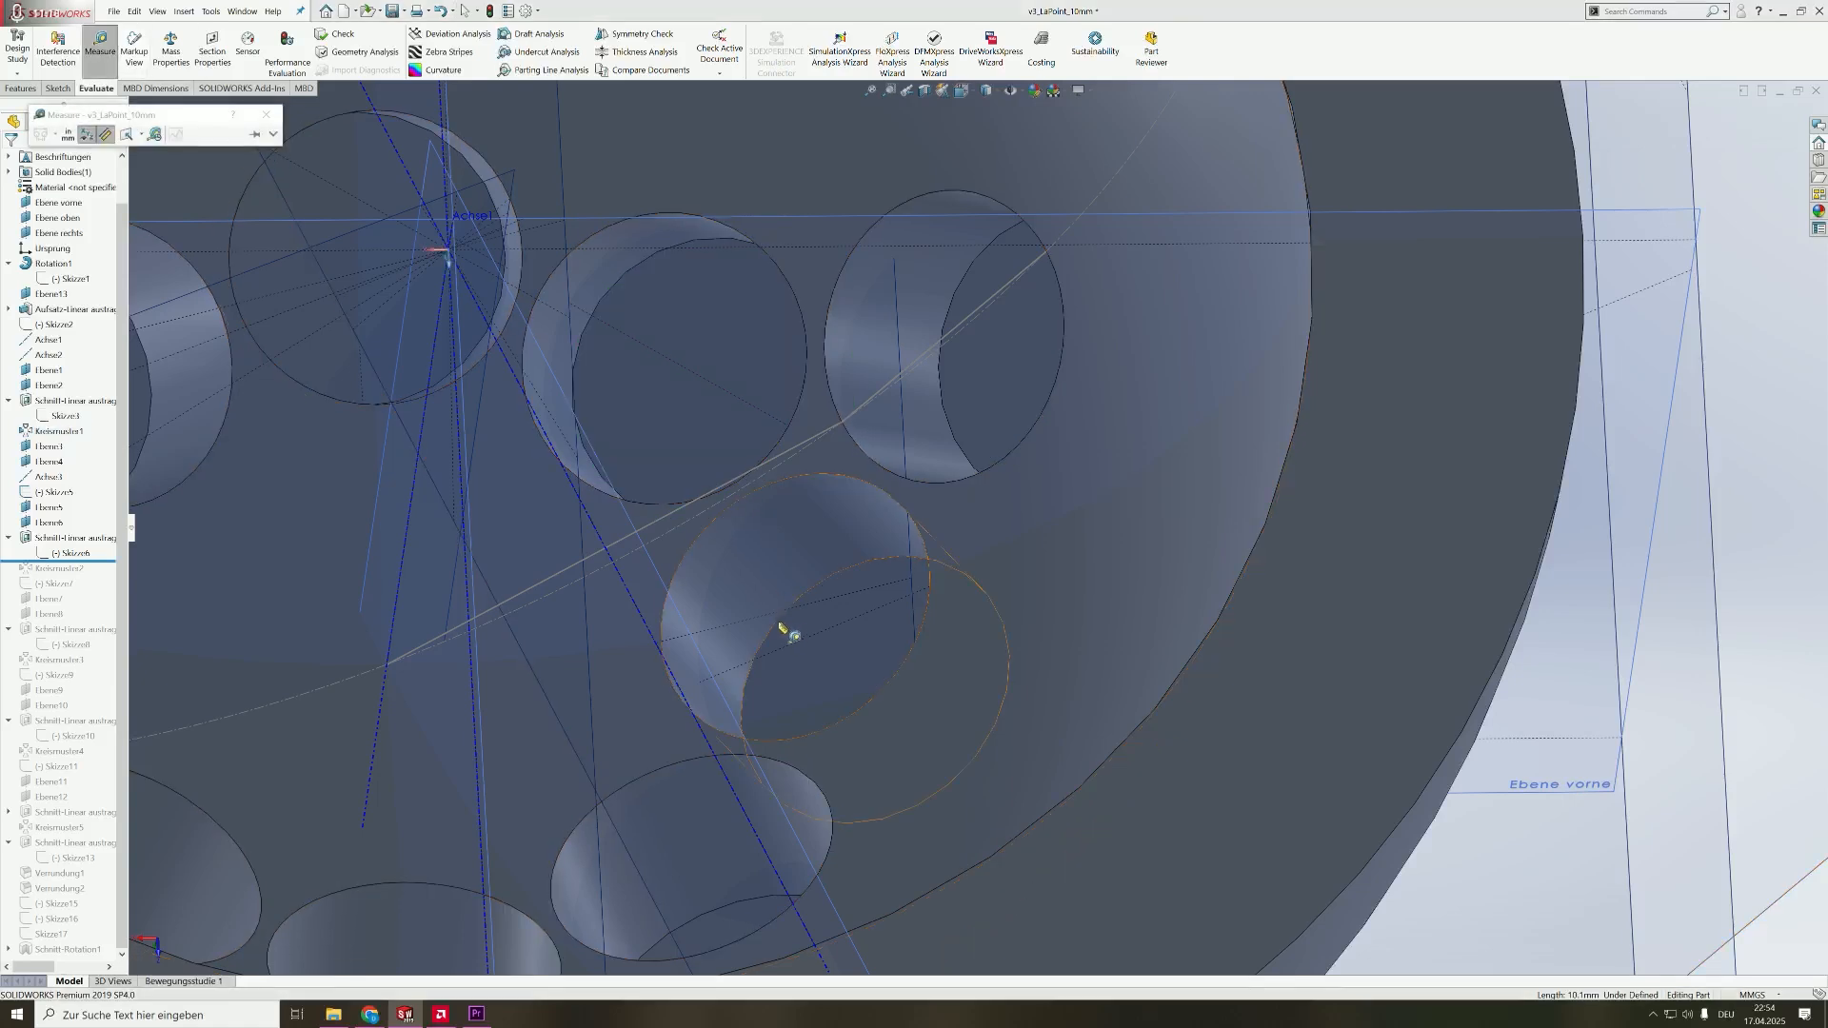
pyautogui.click(760, 748)
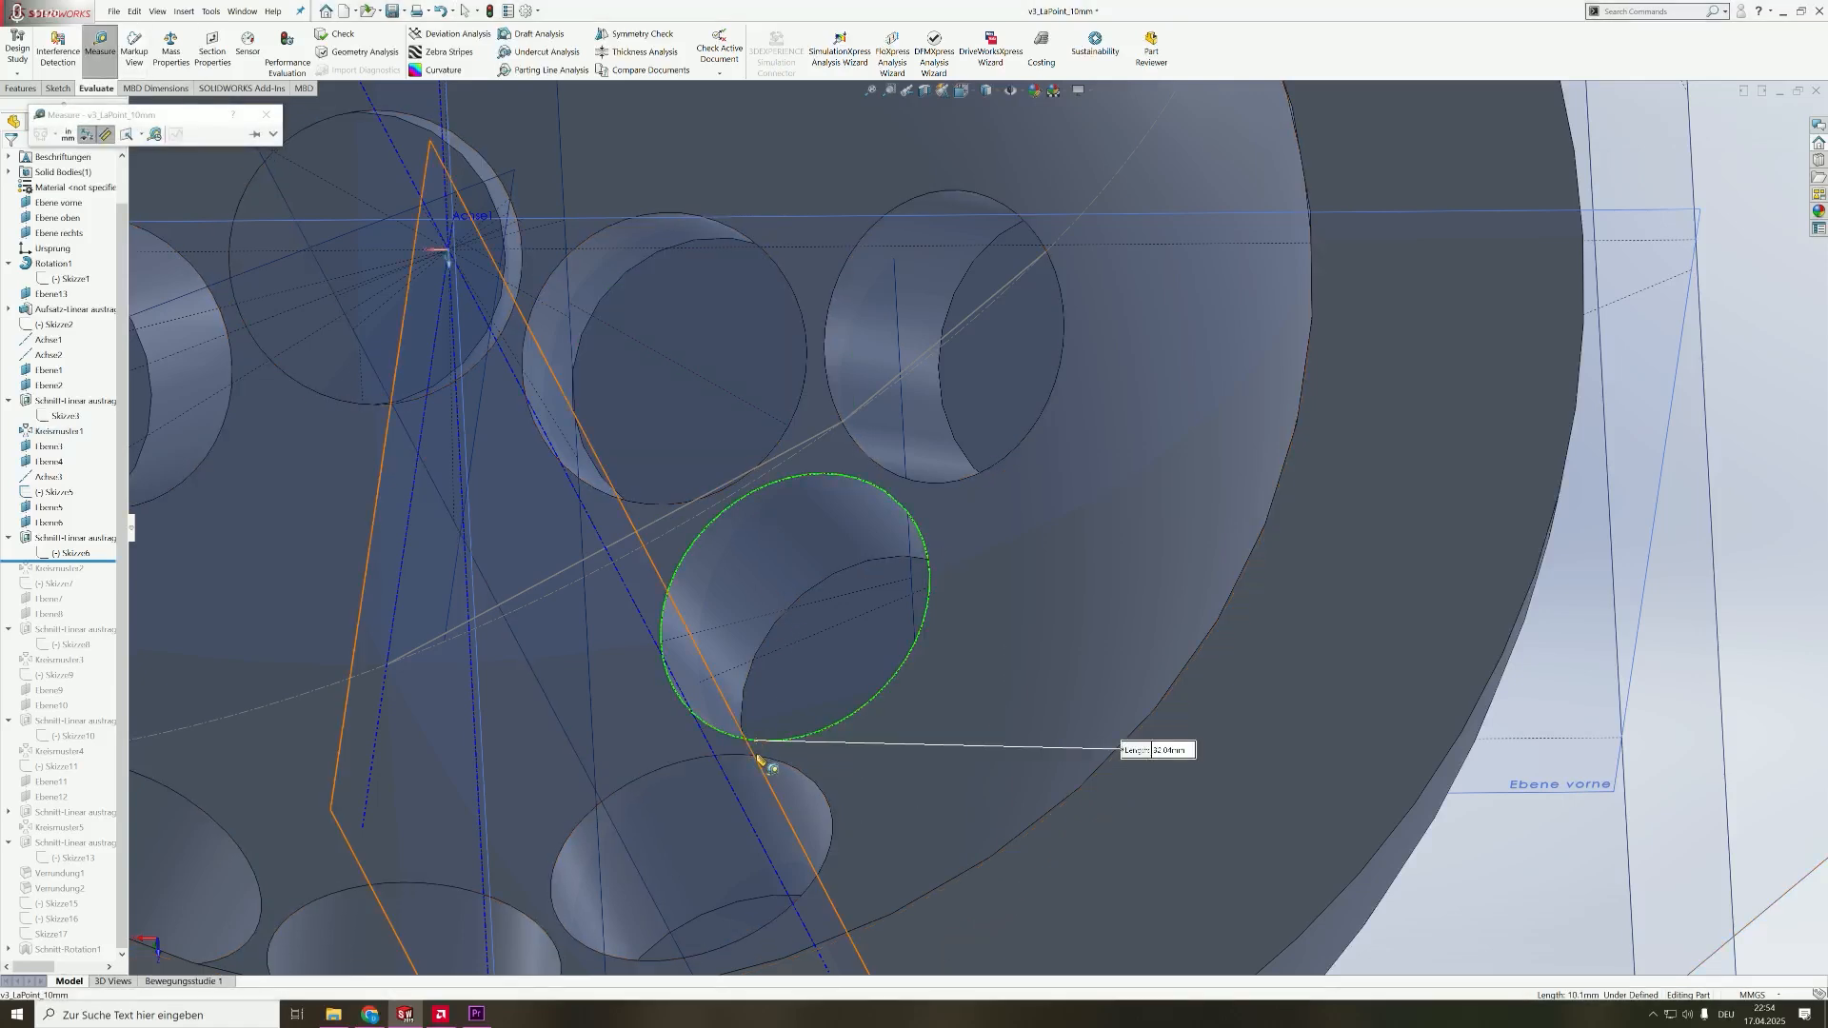
pyautogui.click(760, 755)
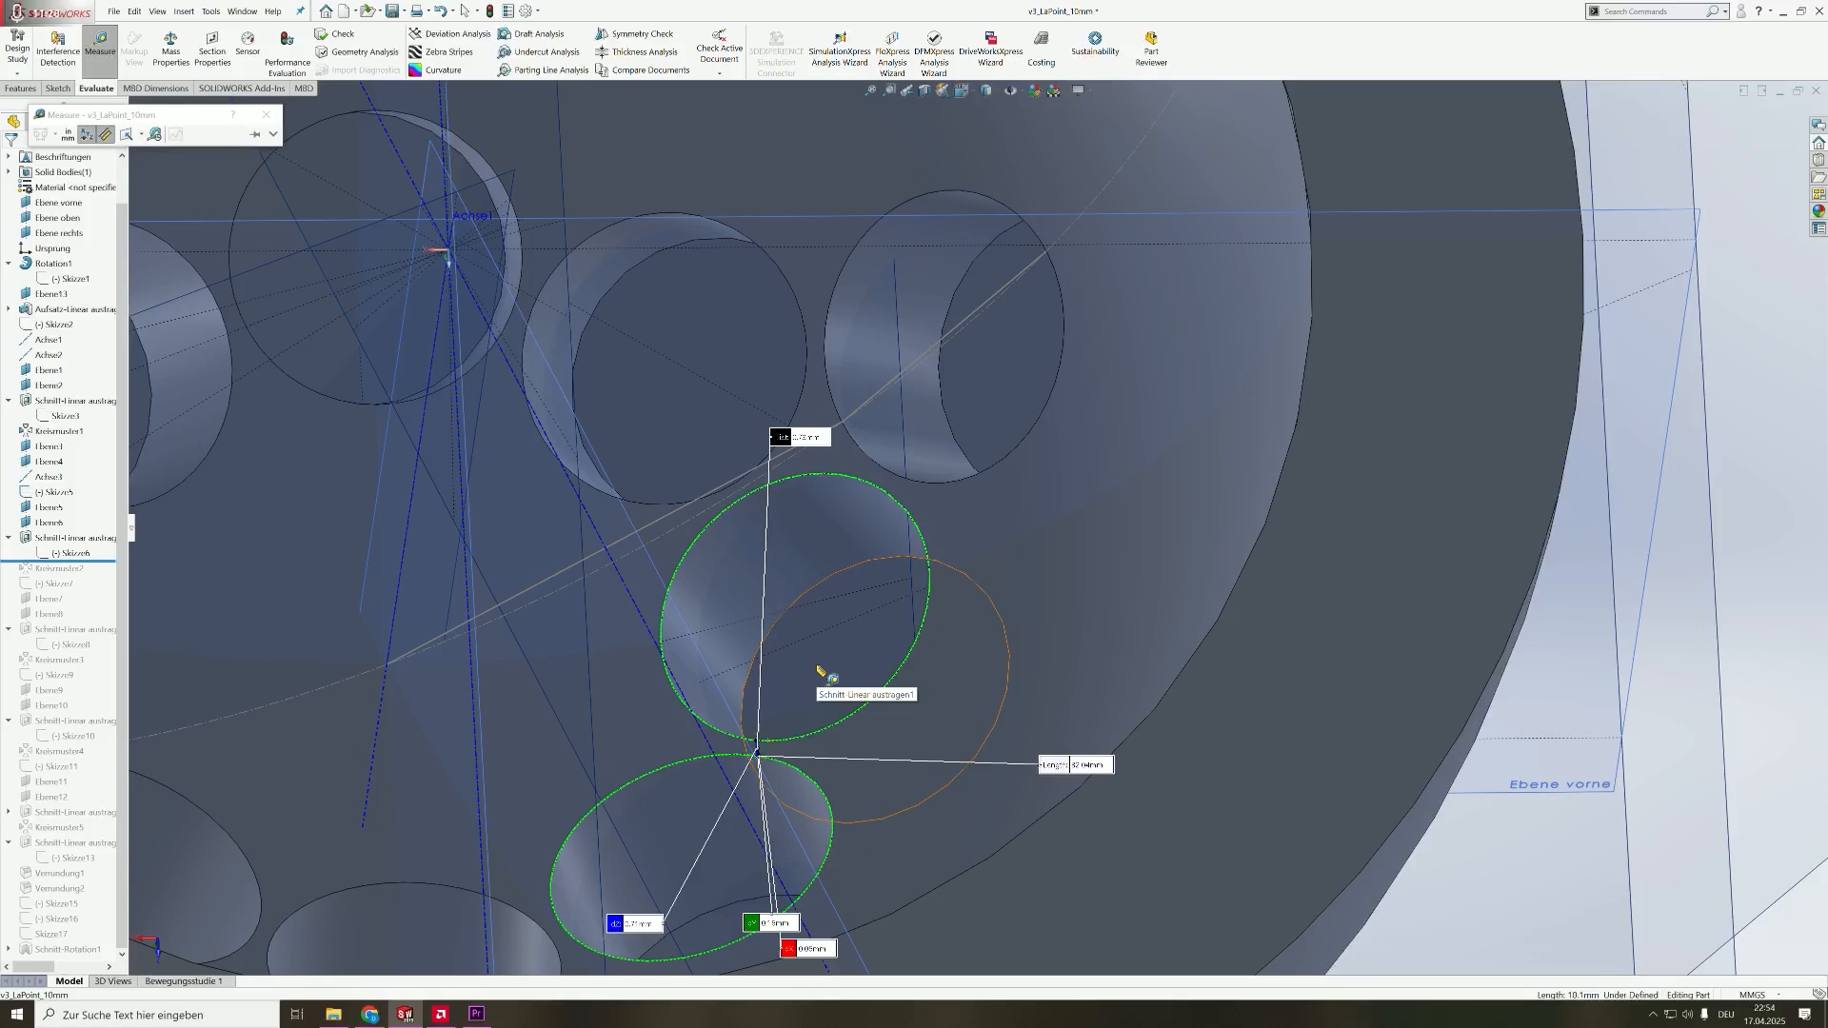
pyautogui.press('Escape')
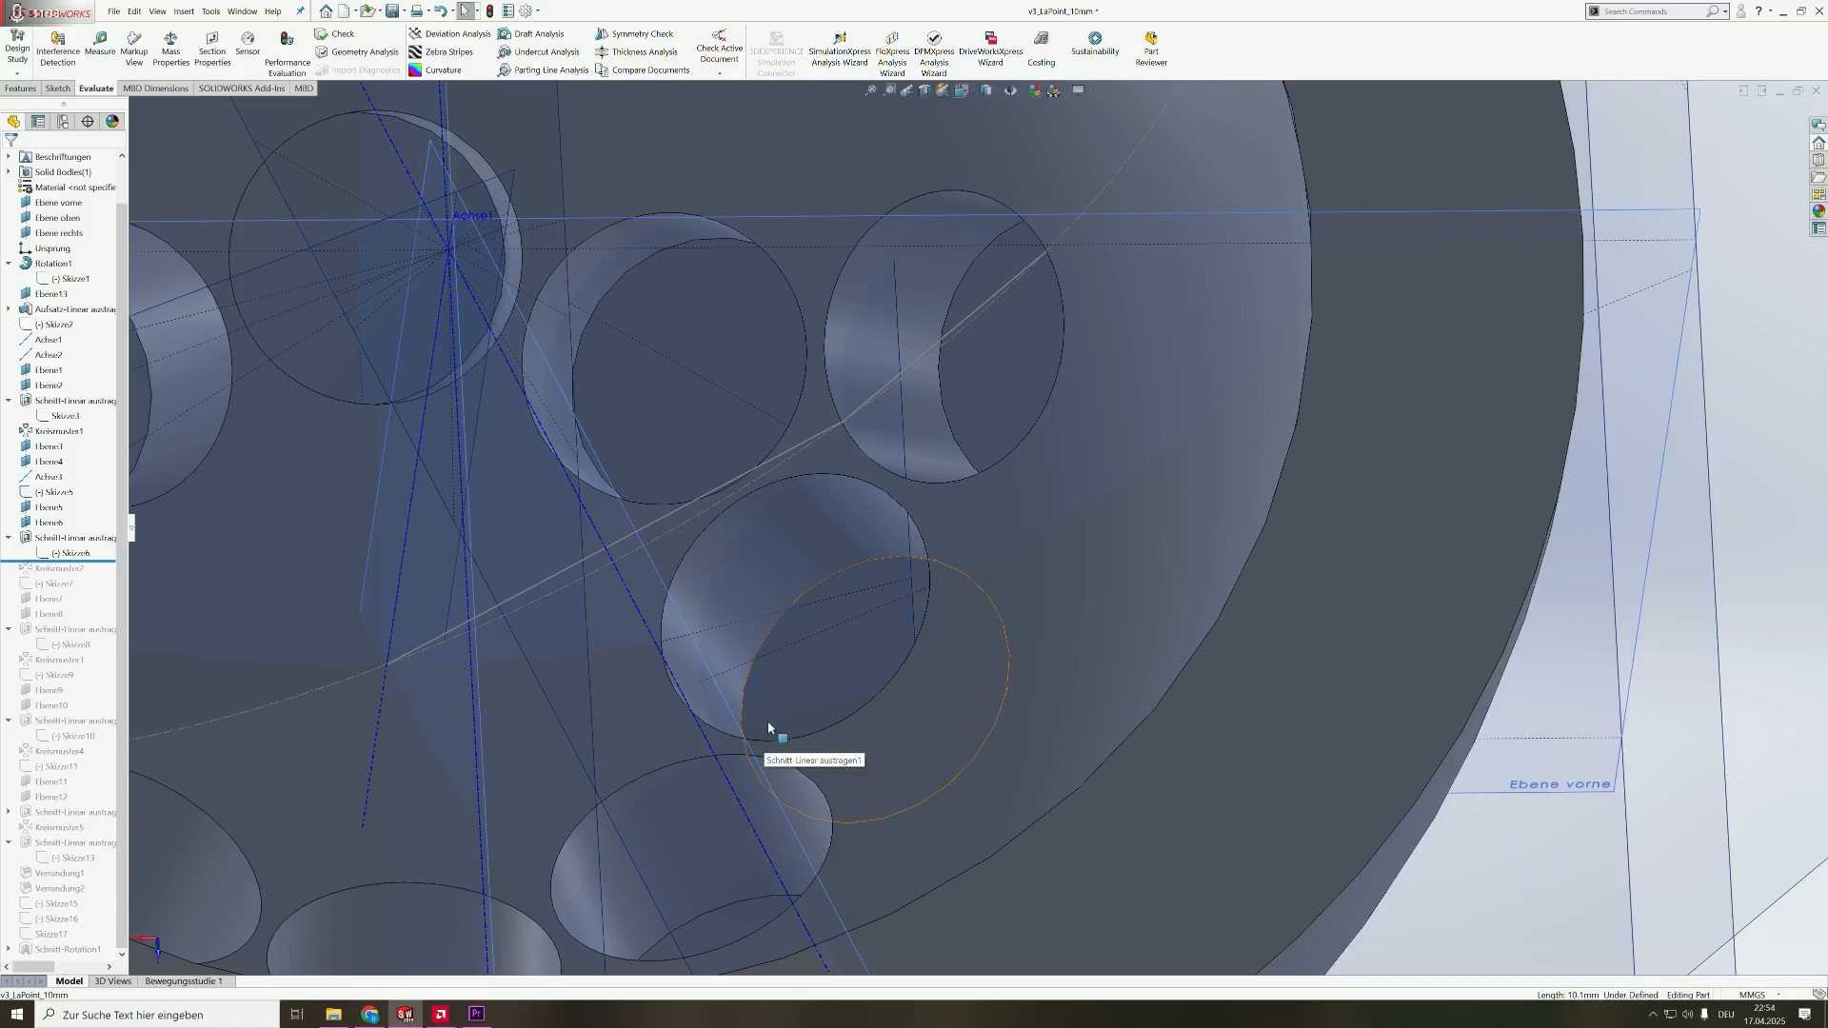
# - Roll the feature history forward to just below Kreismuster2 and select the second cut's hole inside the bowl
pyautogui.scroll(5, 876, 566)
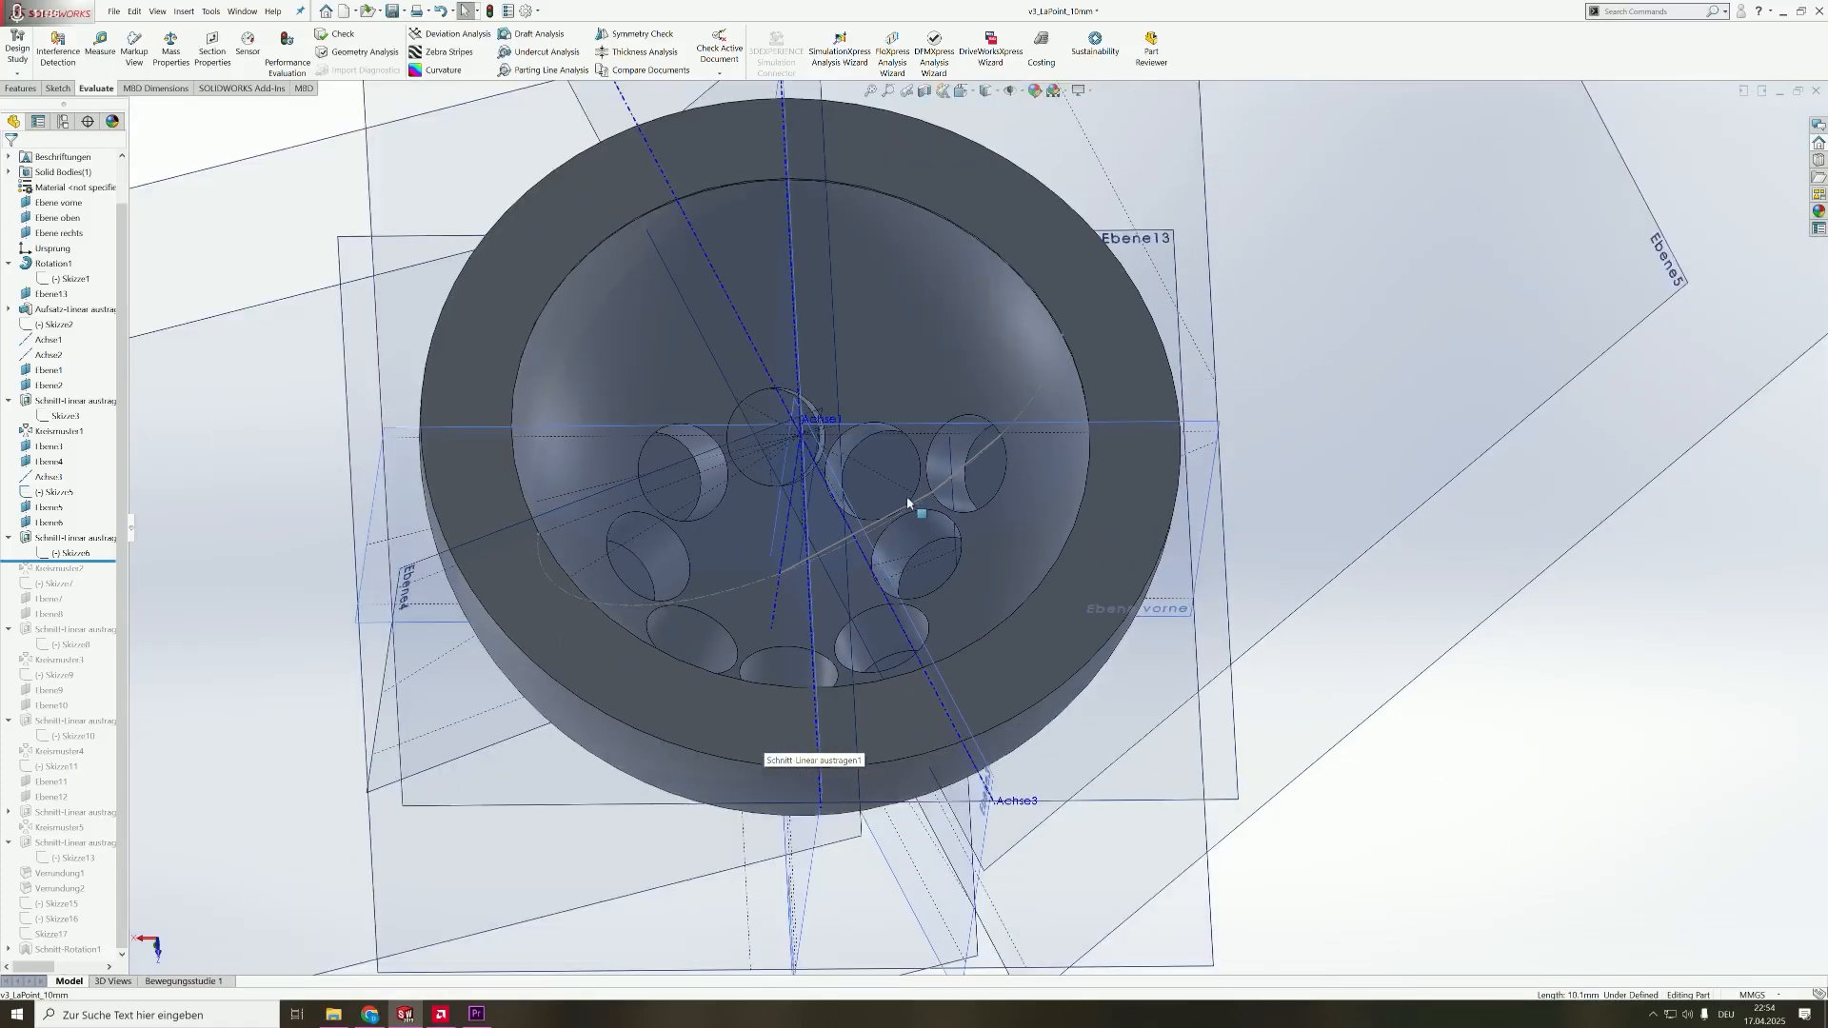
pyautogui.scroll(-2, 914, 490)
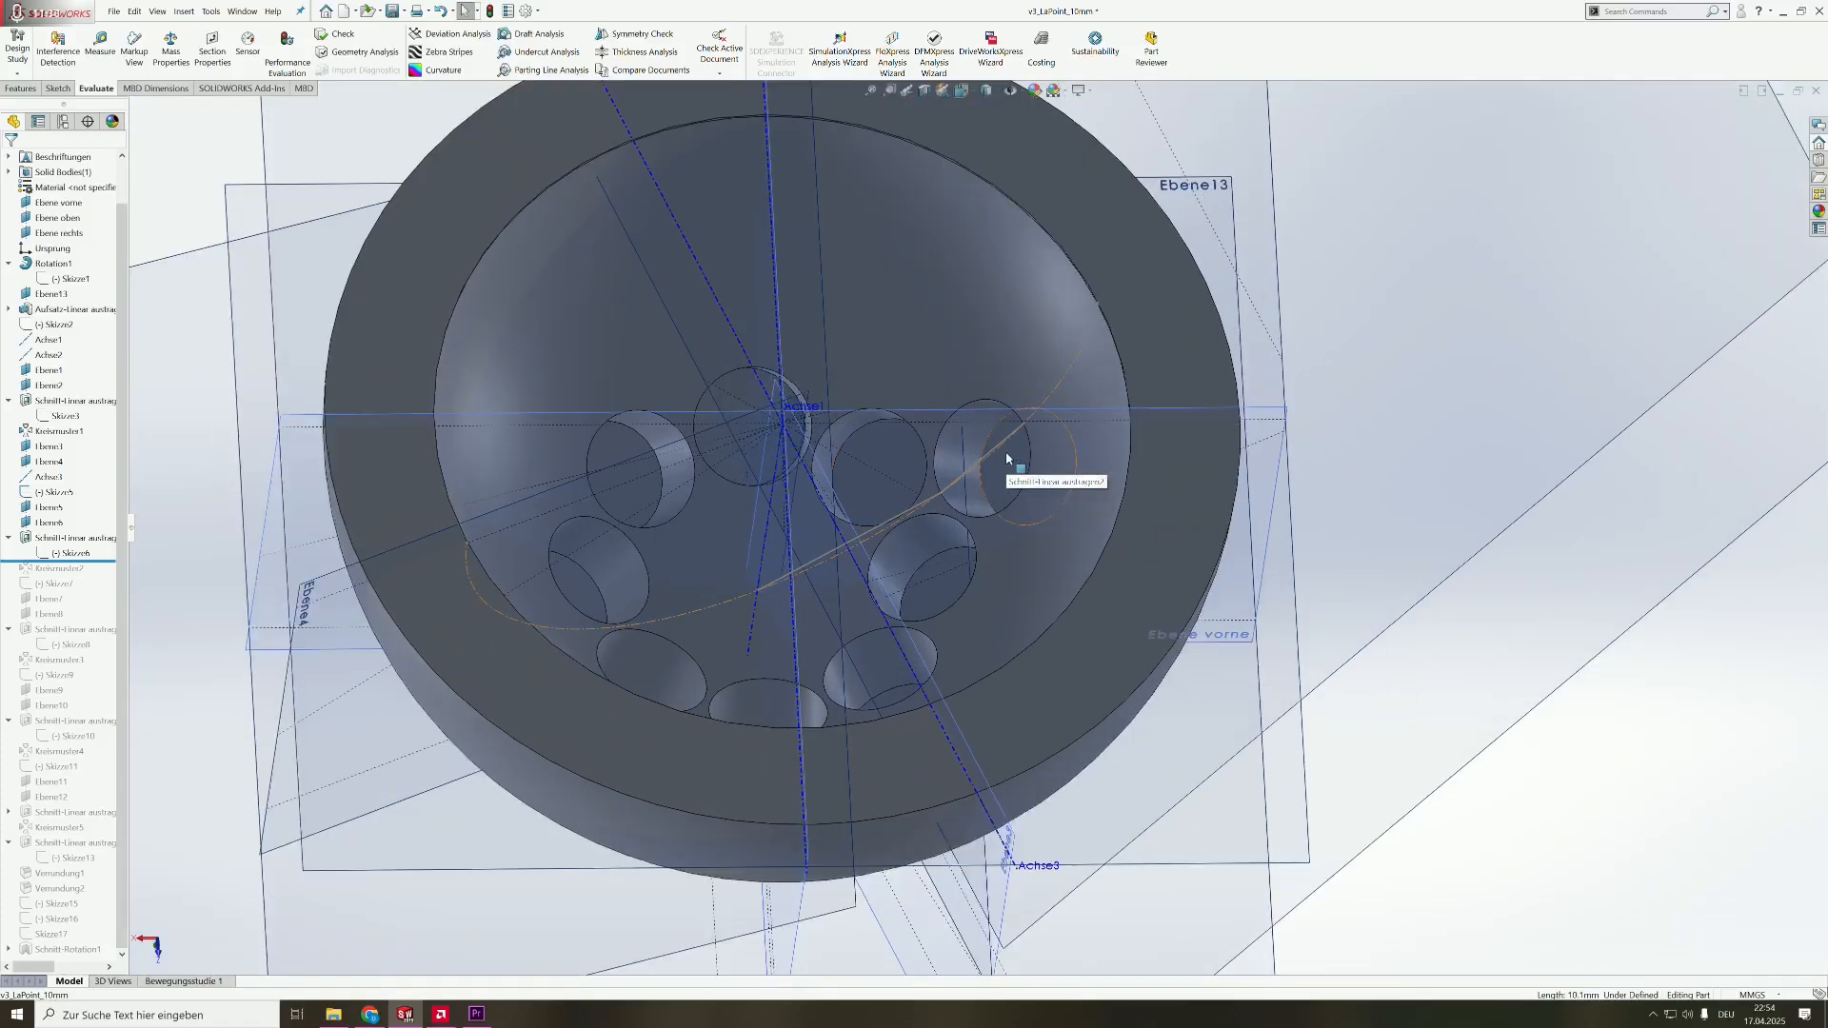
pyautogui.moveTo(13, 561); pyautogui.dragTo(14, 576)
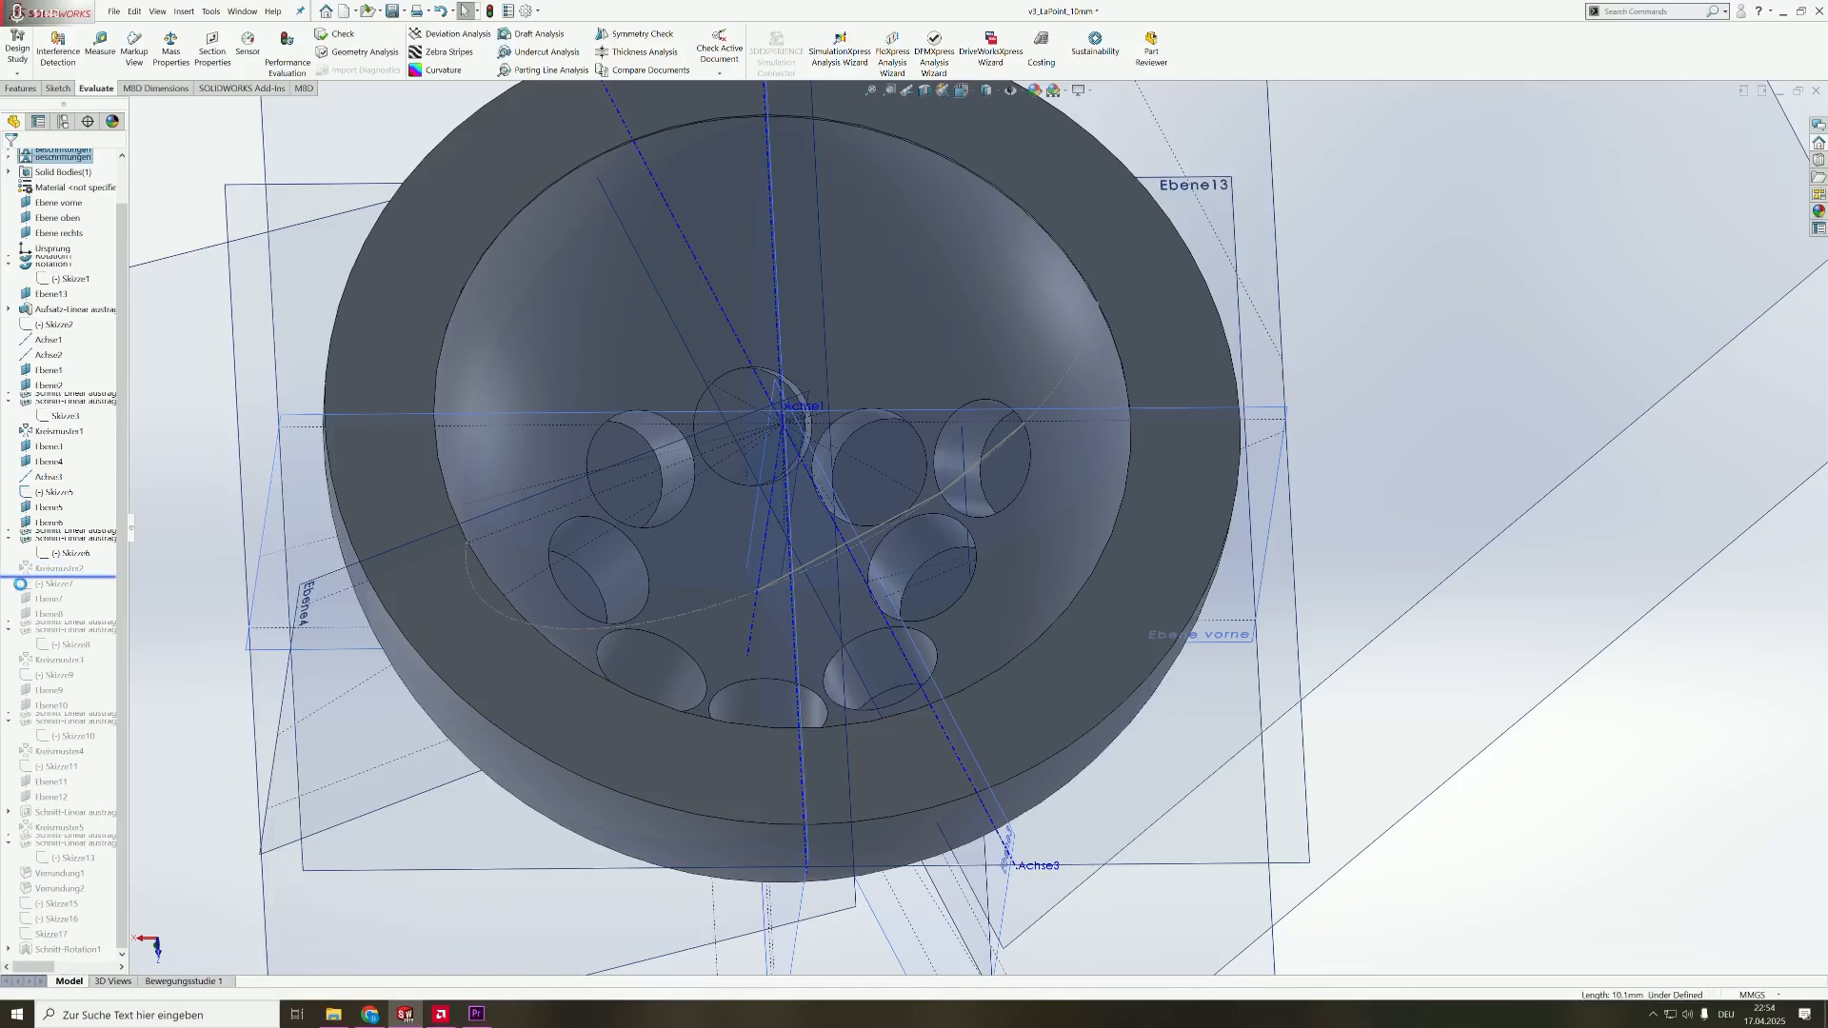
pyautogui.click(977, 448)
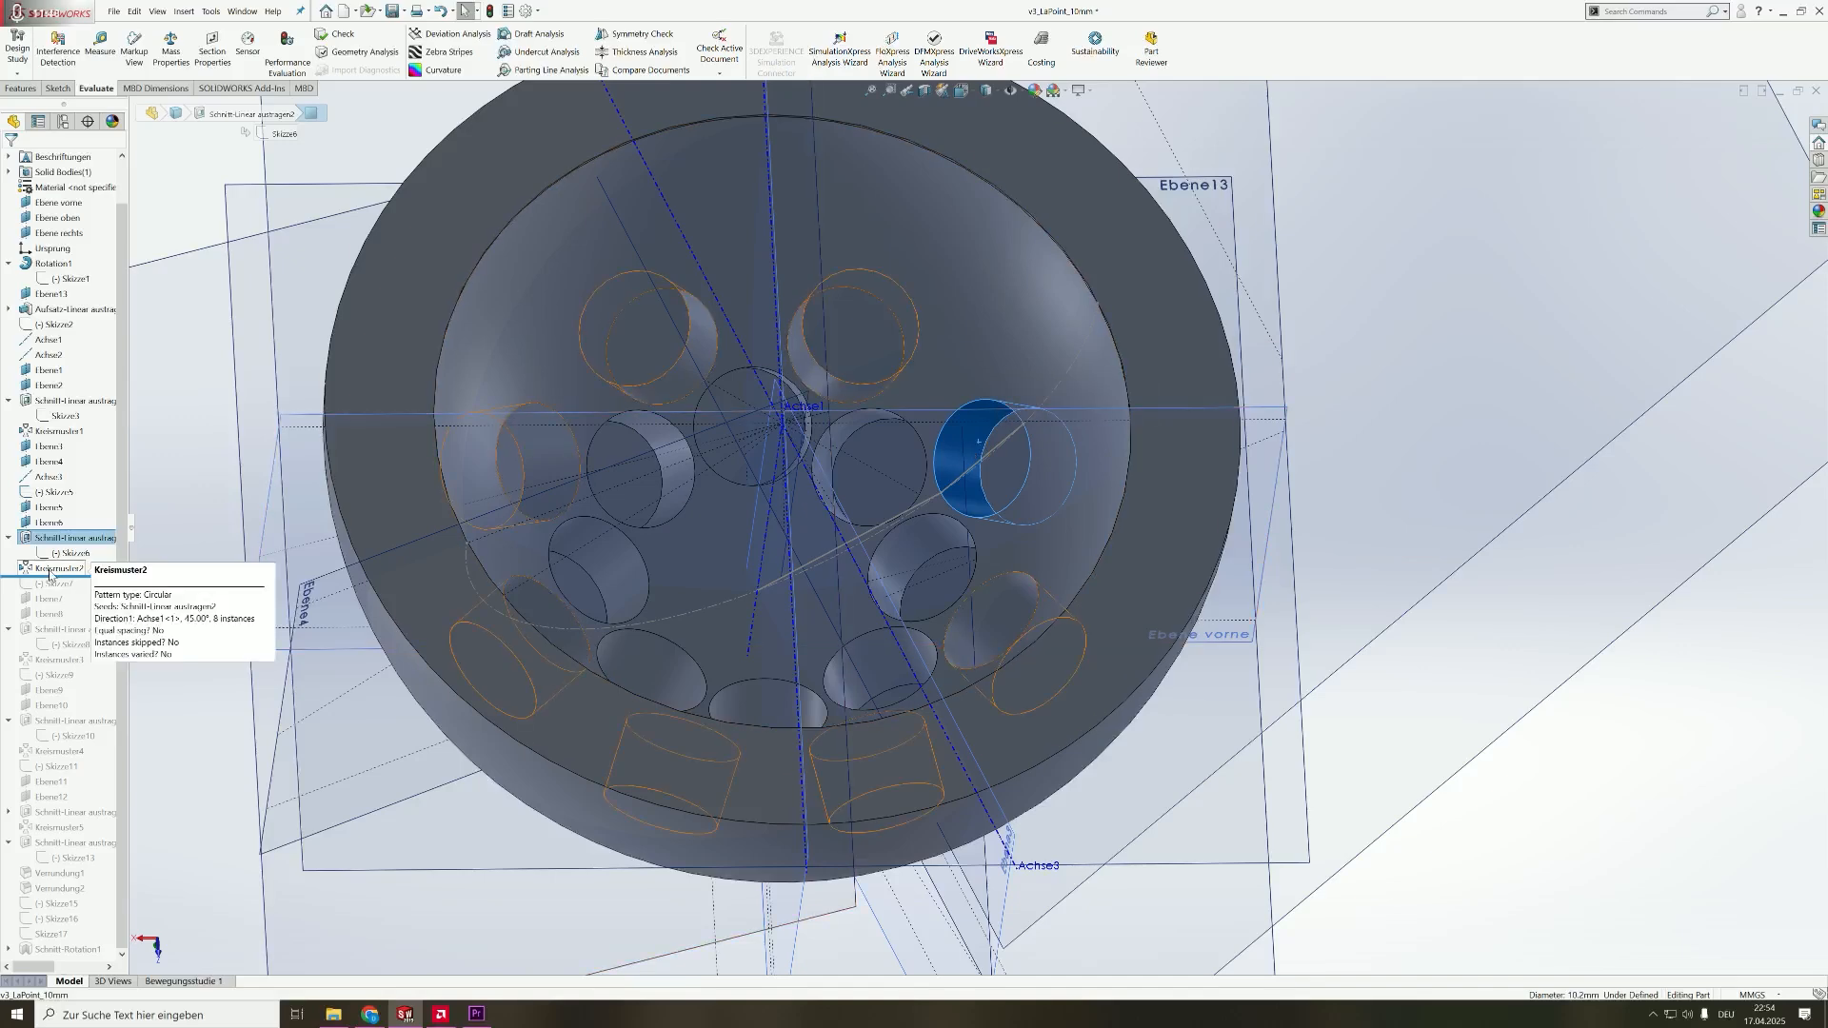
# - Locate the Circular Pattern command, then open Kreismuster2's settings to review its axis, spacing and seed, close them and examine the patterned holes
pyautogui.click(20, 89)
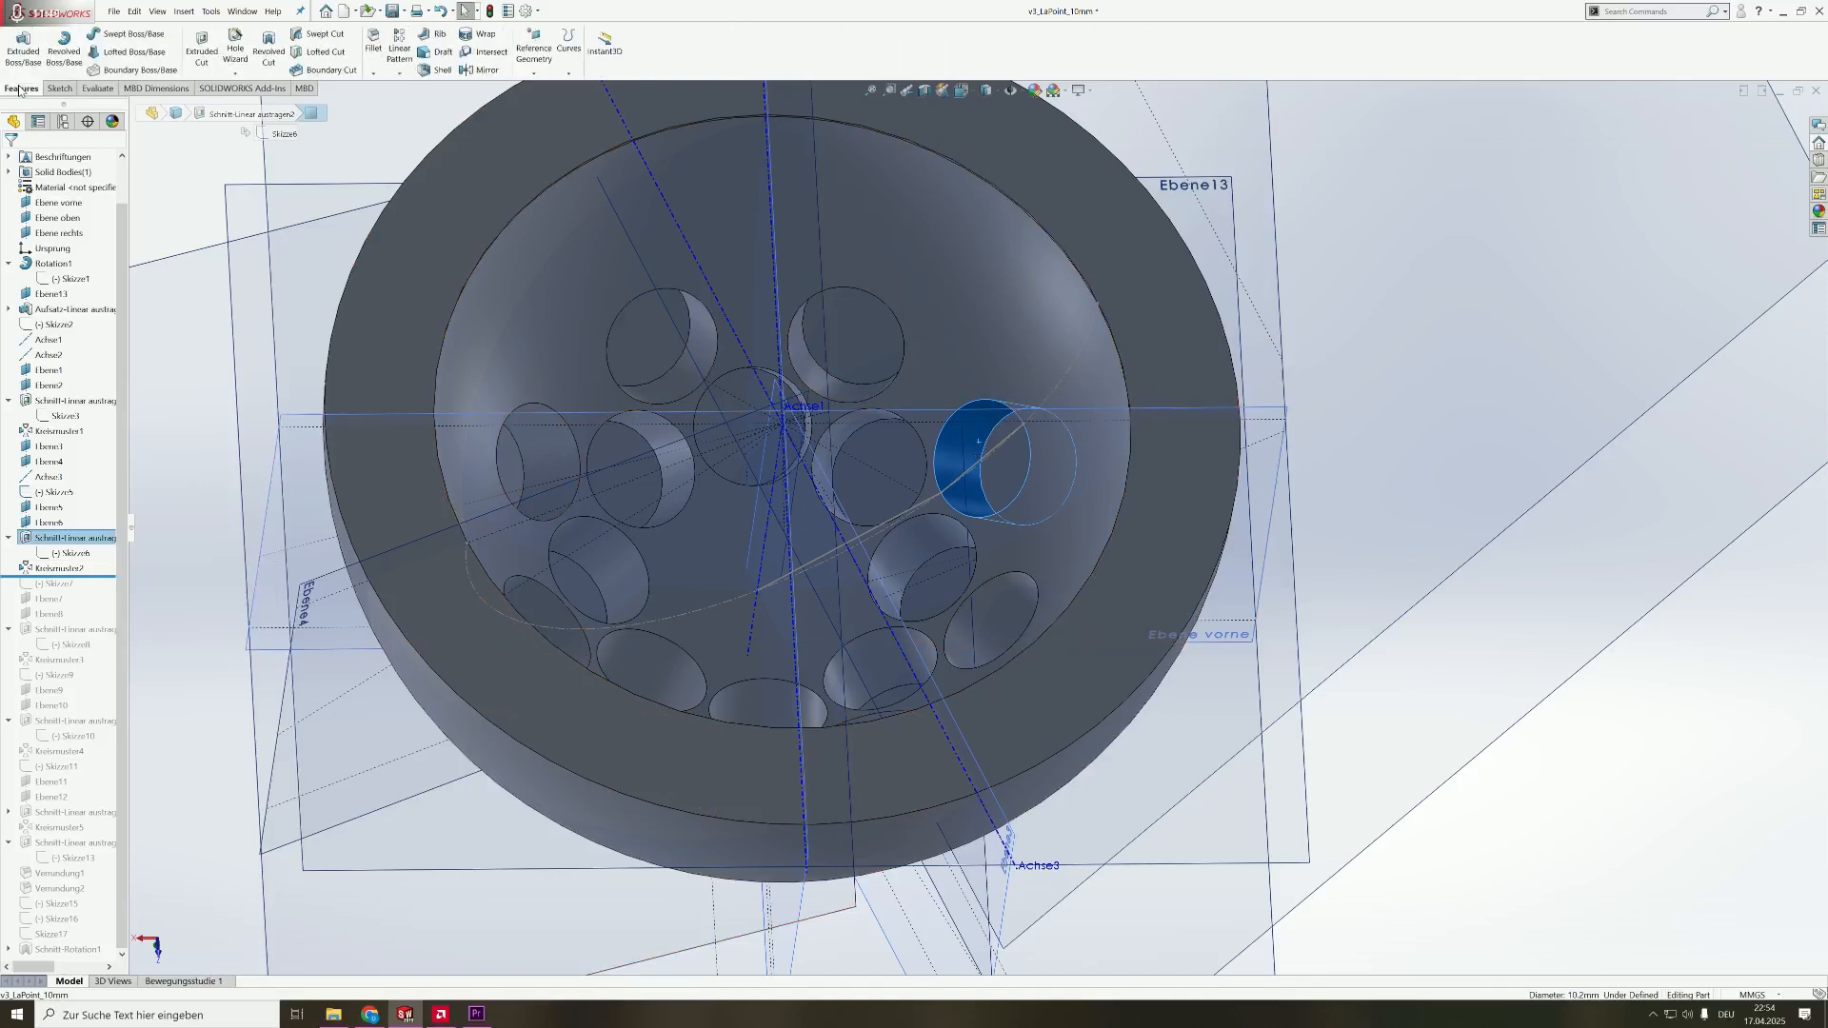
pyautogui.click(400, 74)
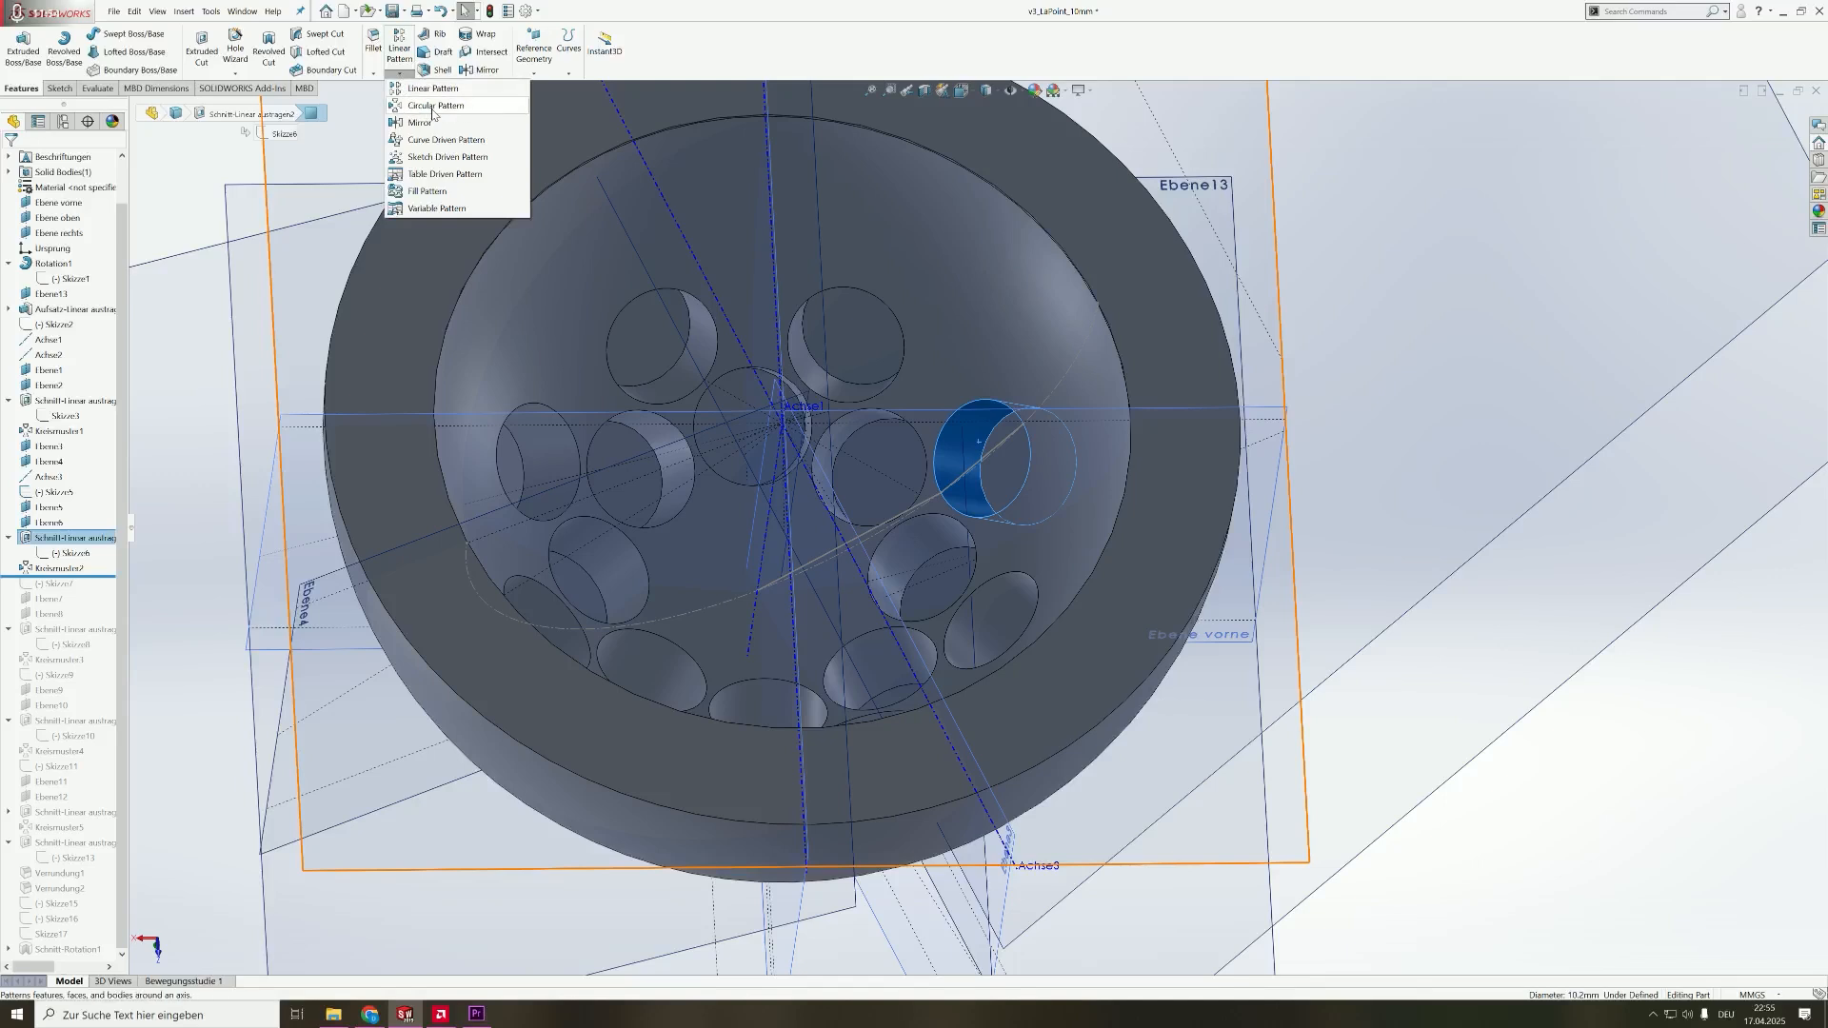
pyautogui.click(49, 571)
pyautogui.click(61, 534)
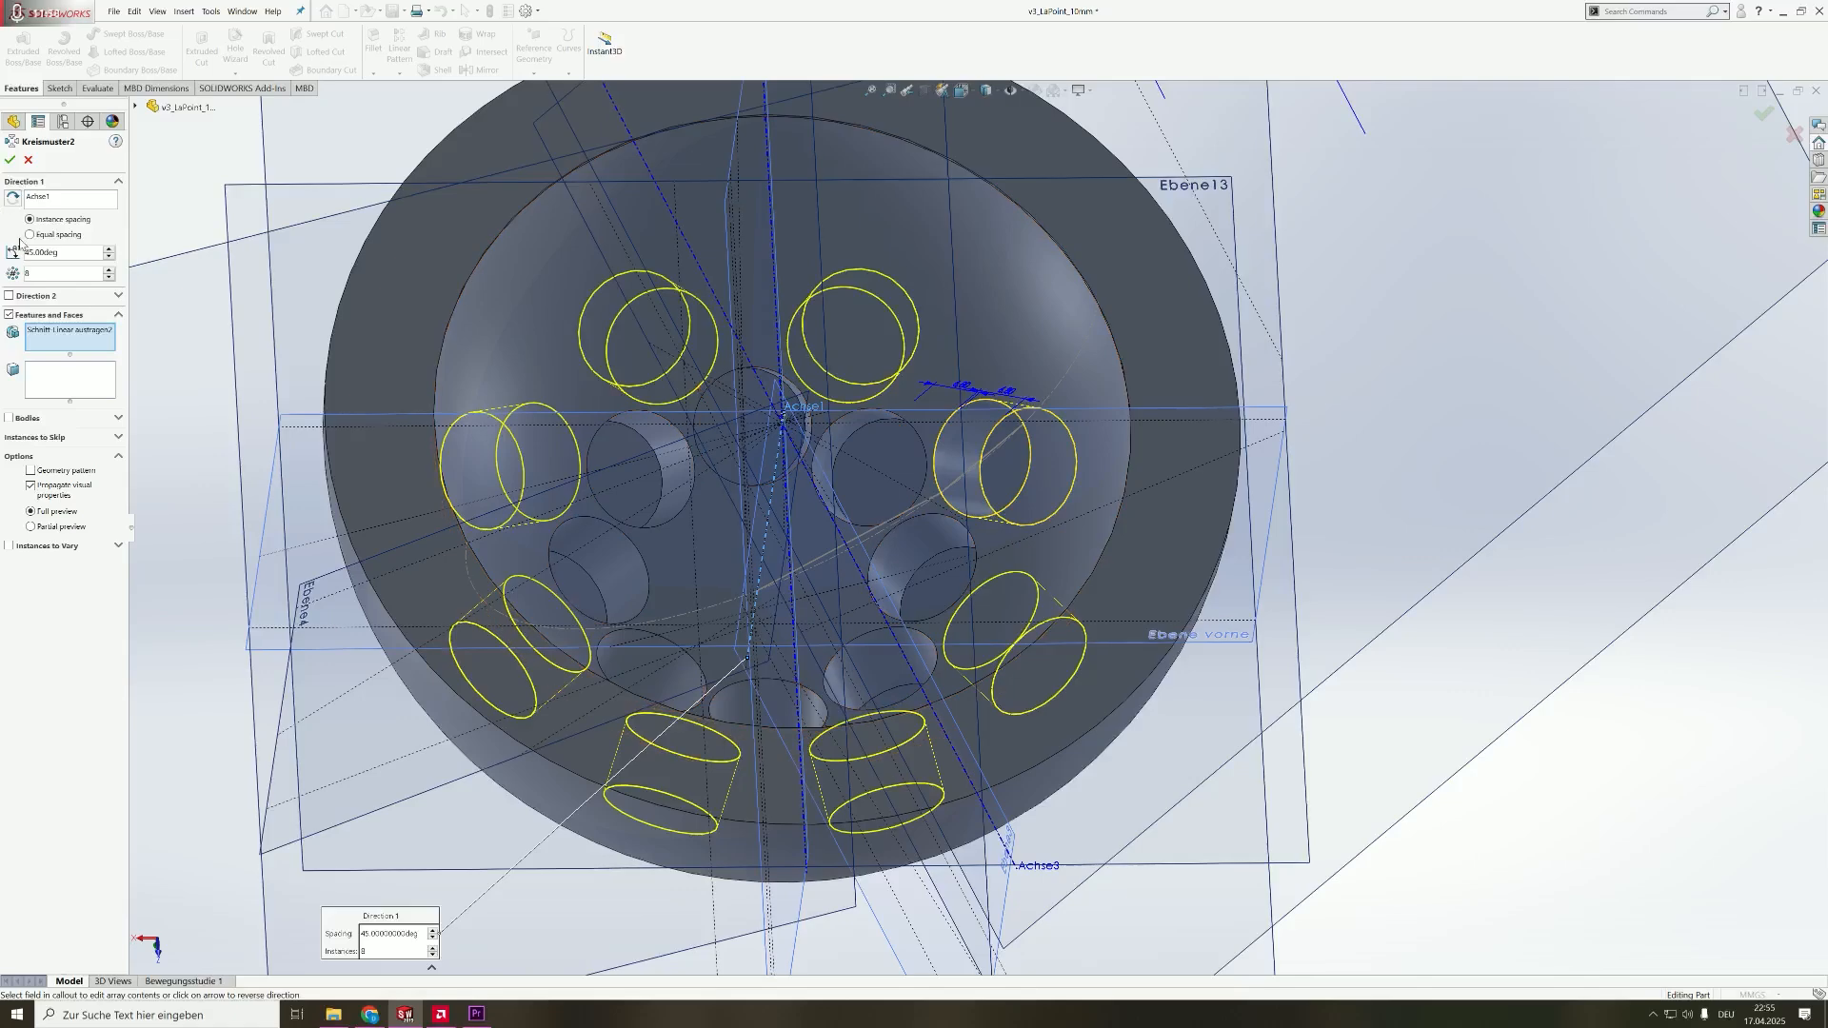
pyautogui.click(10, 160)
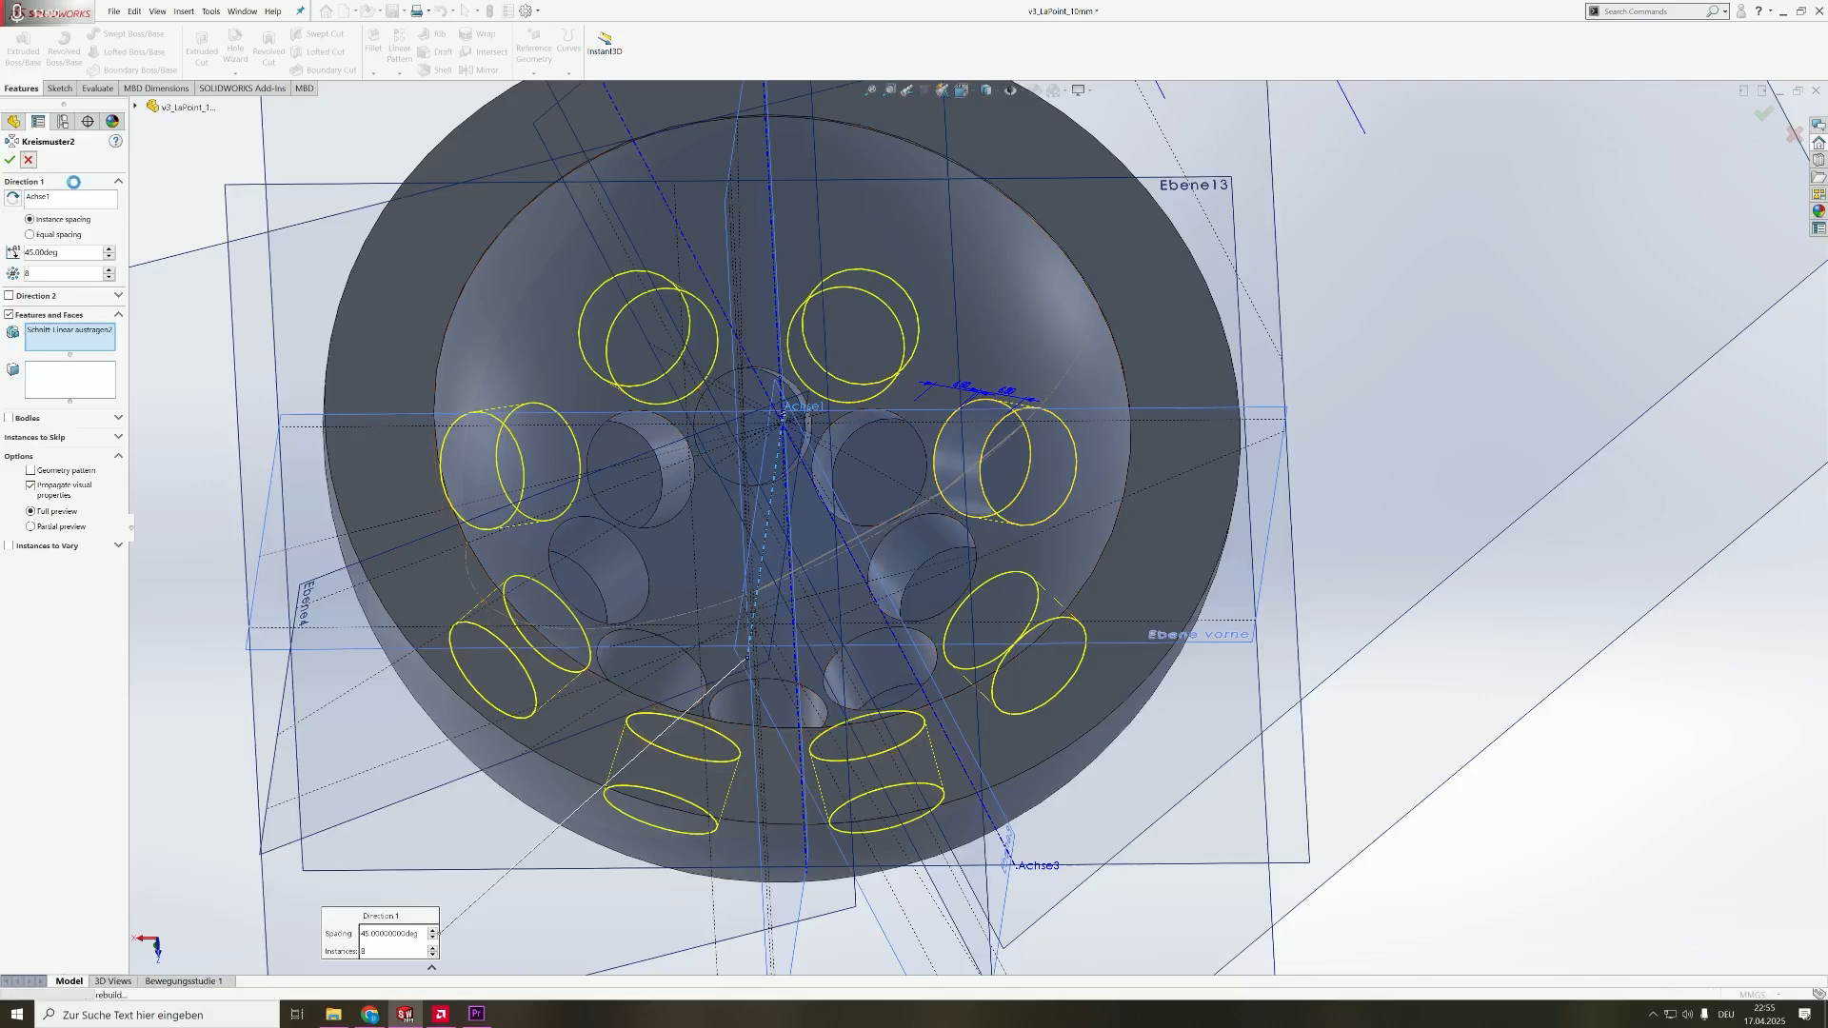
pyautogui.moveTo(935, 554); pyautogui.dragTo(879, 617, button='middle')
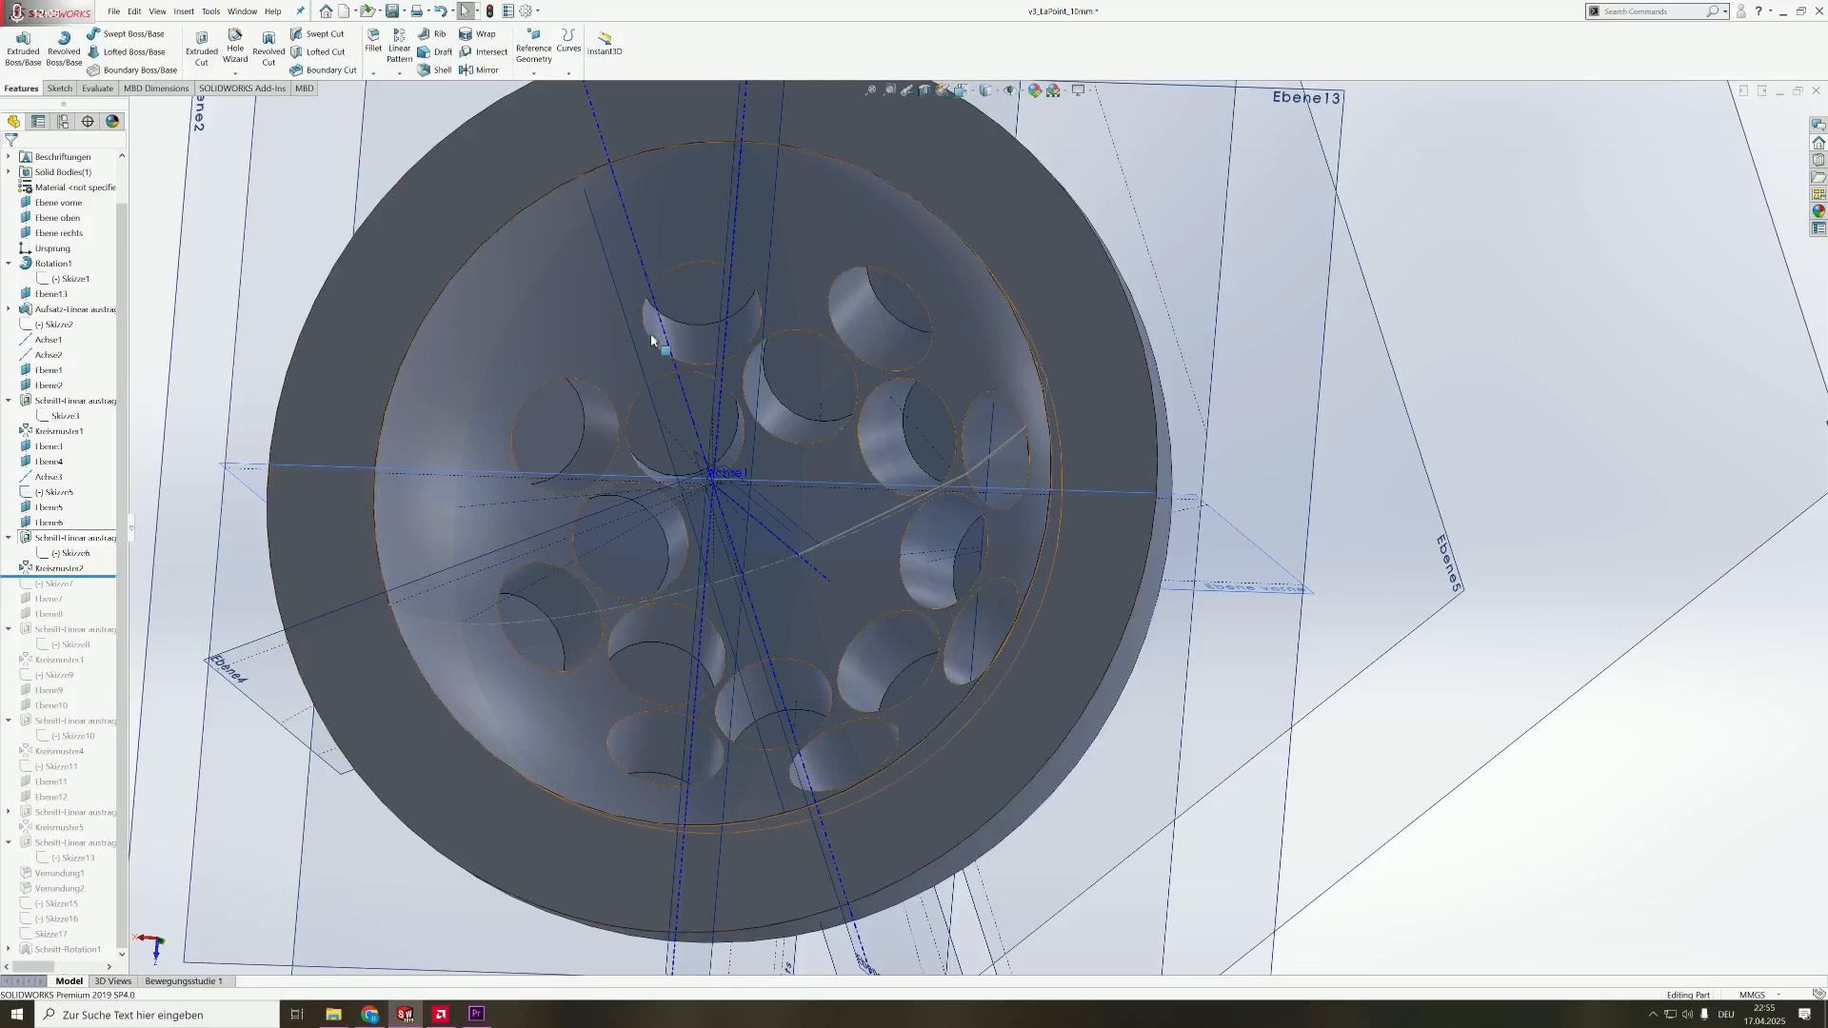
# - Roll the feature history forward to just below Skizze7 and select the sketch to examine its position in the bowl
pyautogui.moveTo(66, 576); pyautogui.dragTo(65, 590)
pyautogui.click(65, 588)
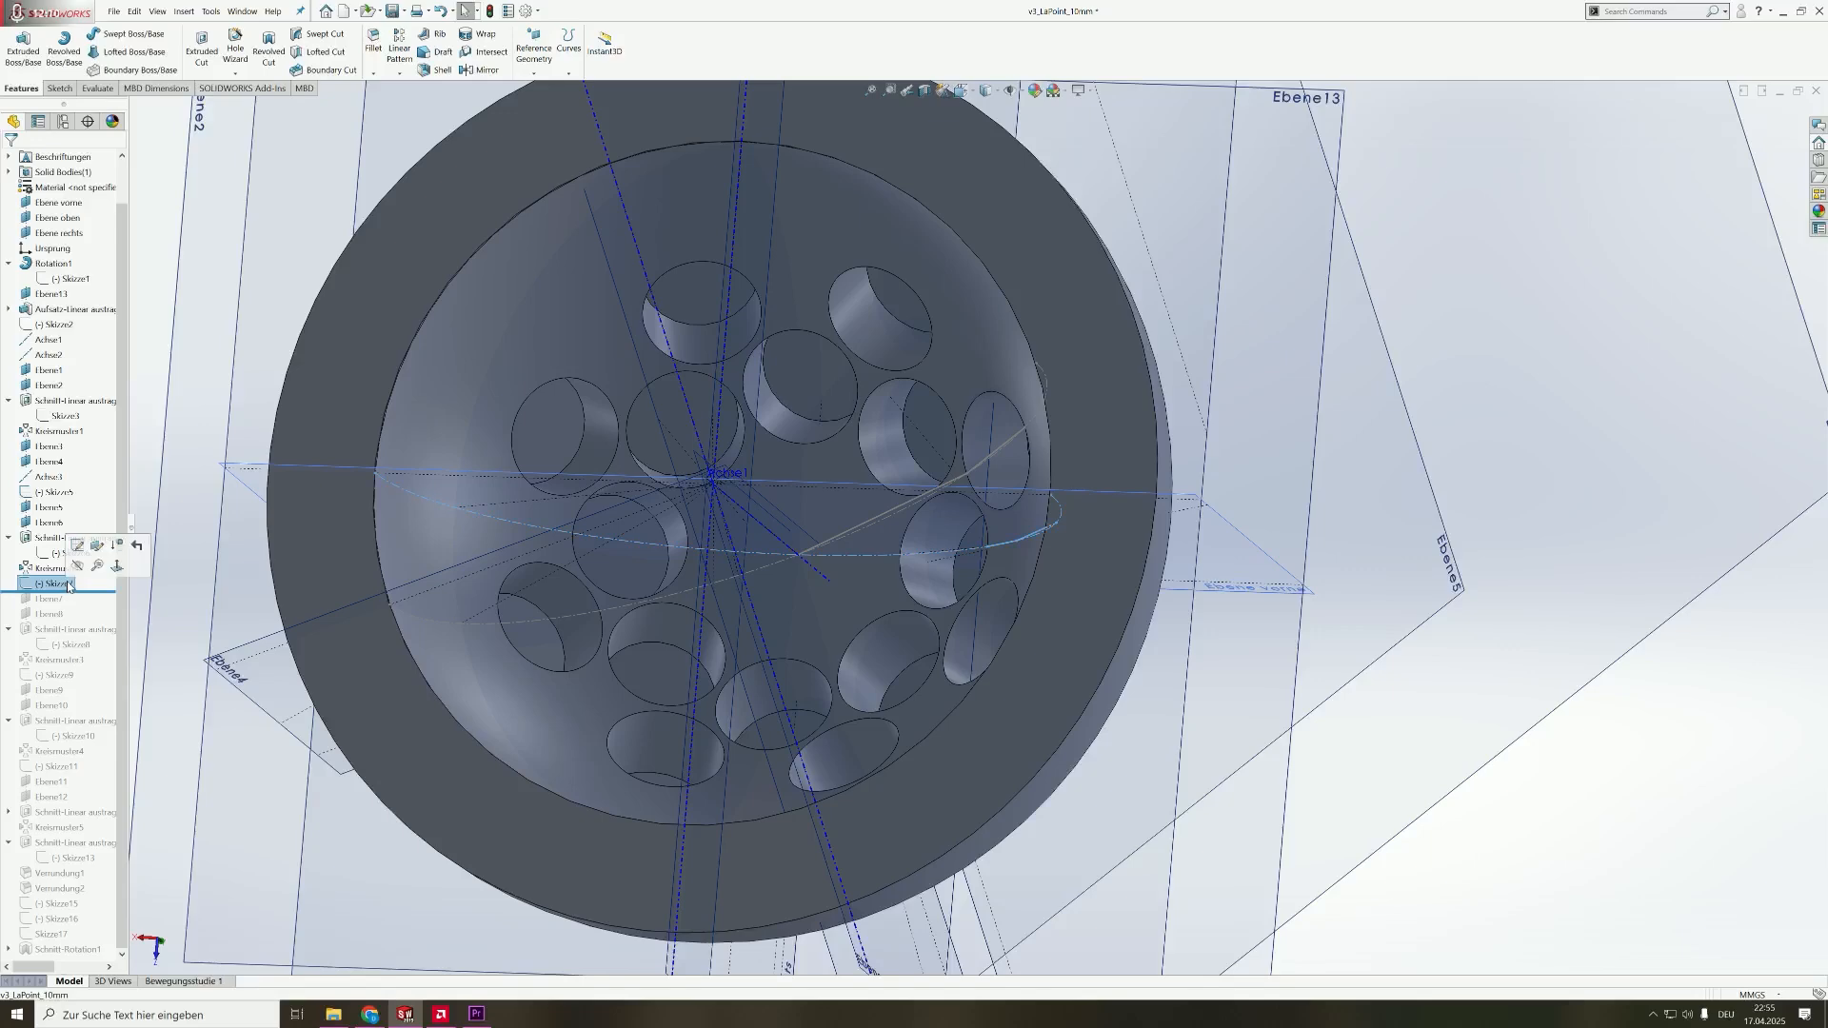
pyautogui.moveTo(937, 647); pyautogui.dragTo(990, 581, button='middle')
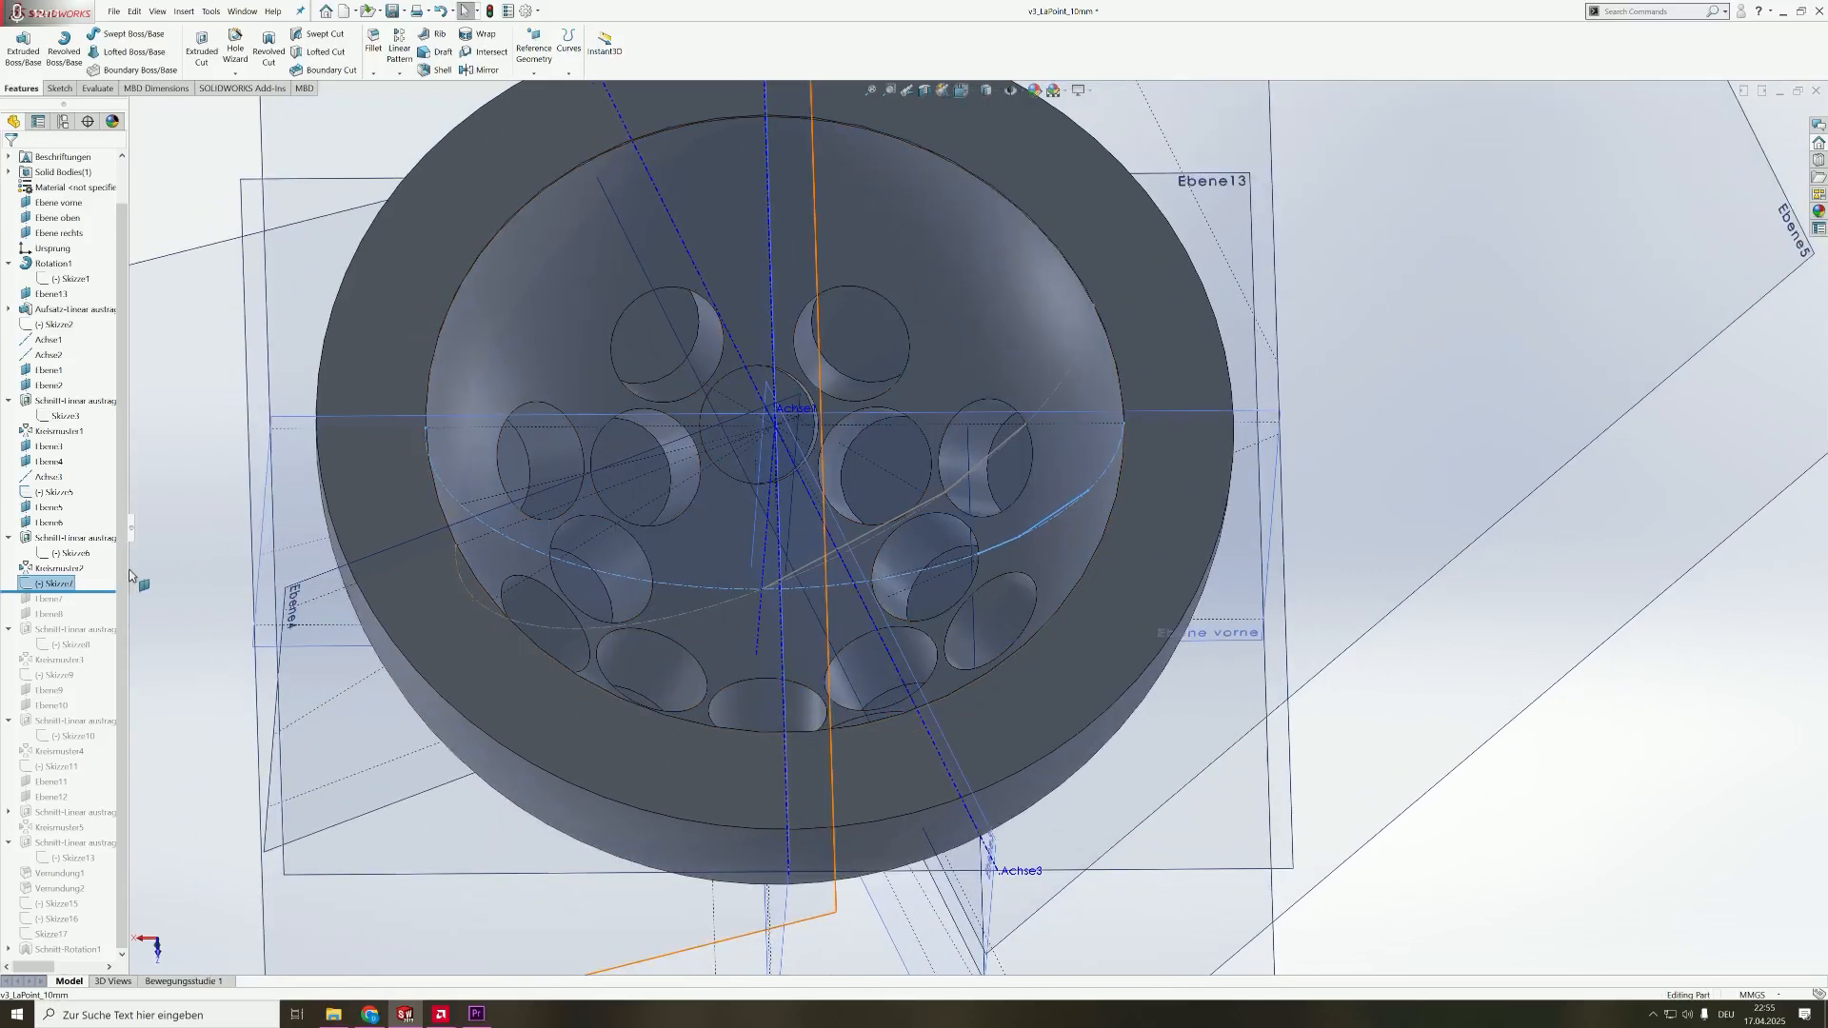
# - Open Skizze7, inspect its angled line and the angle dimension that locates it, and exit the sketch
pyautogui.rightClick(57, 583)
pyautogui.click(130, 550)
pyautogui.moveTo(1049, 526); pyautogui.dragTo(1082, 497, button='middle')
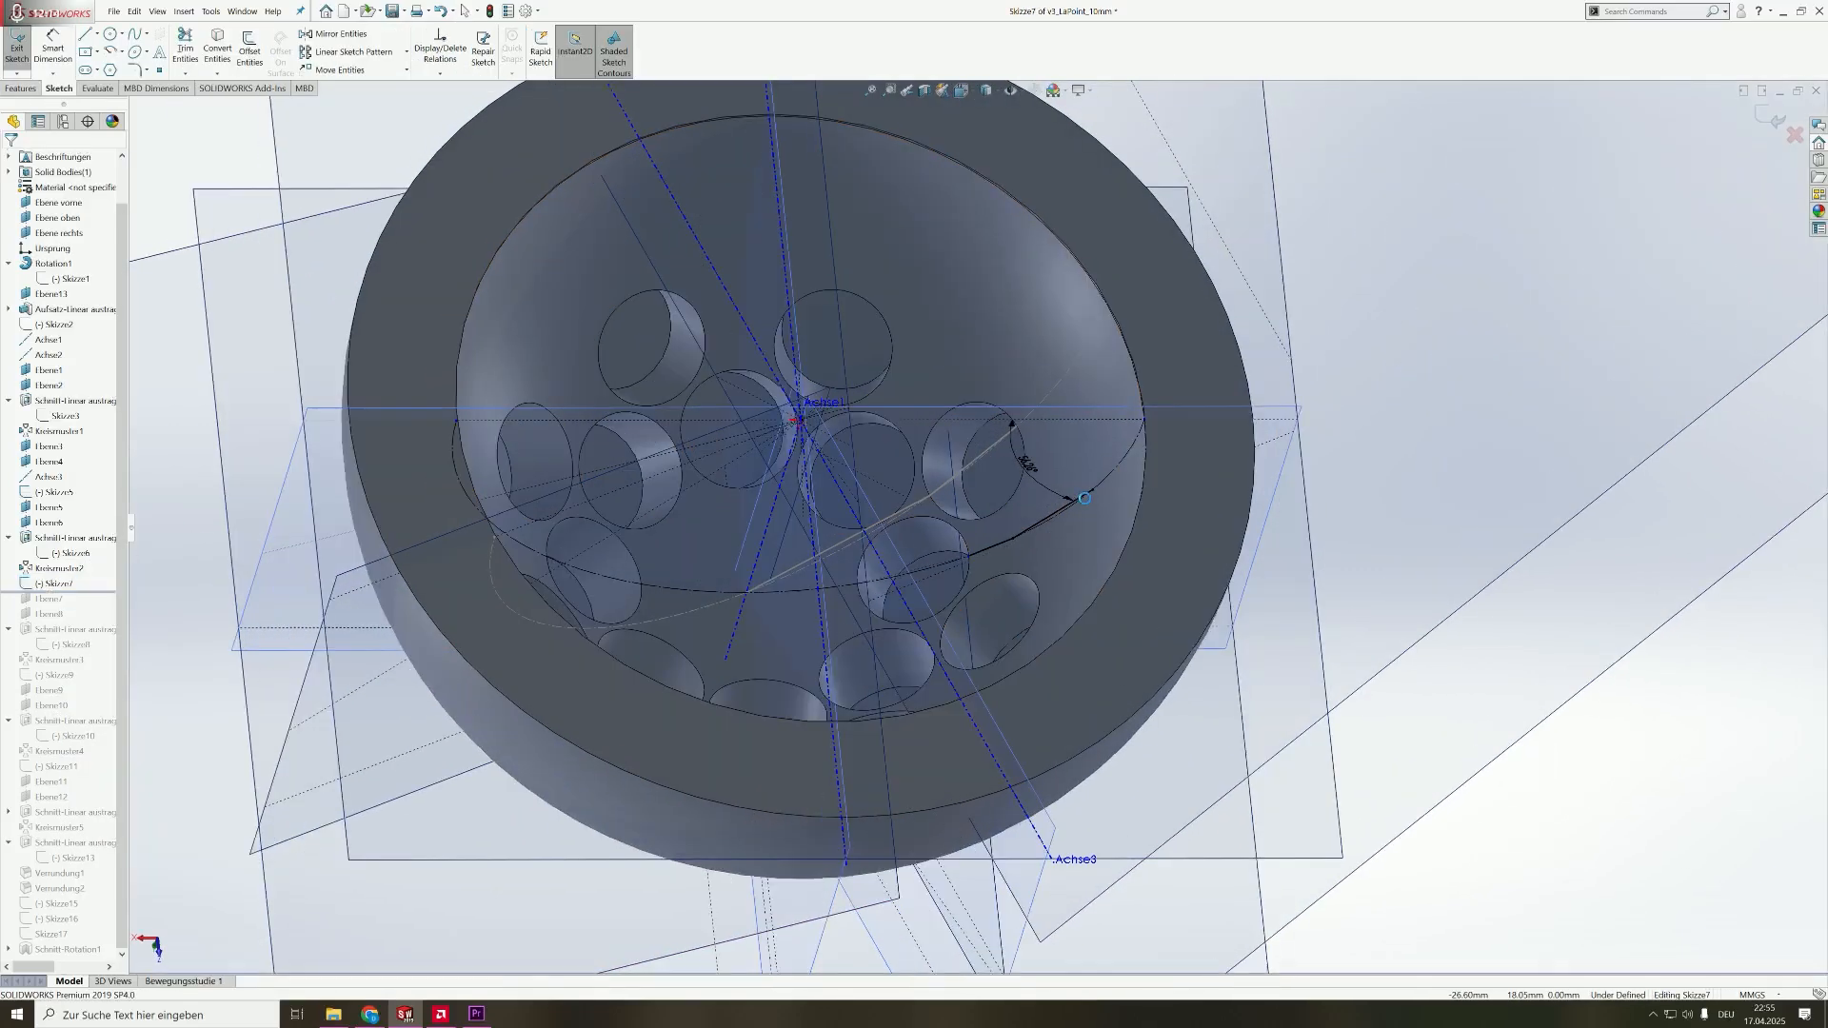
pyautogui.scroll(-3, 1083, 497)
pyautogui.click(1007, 534)
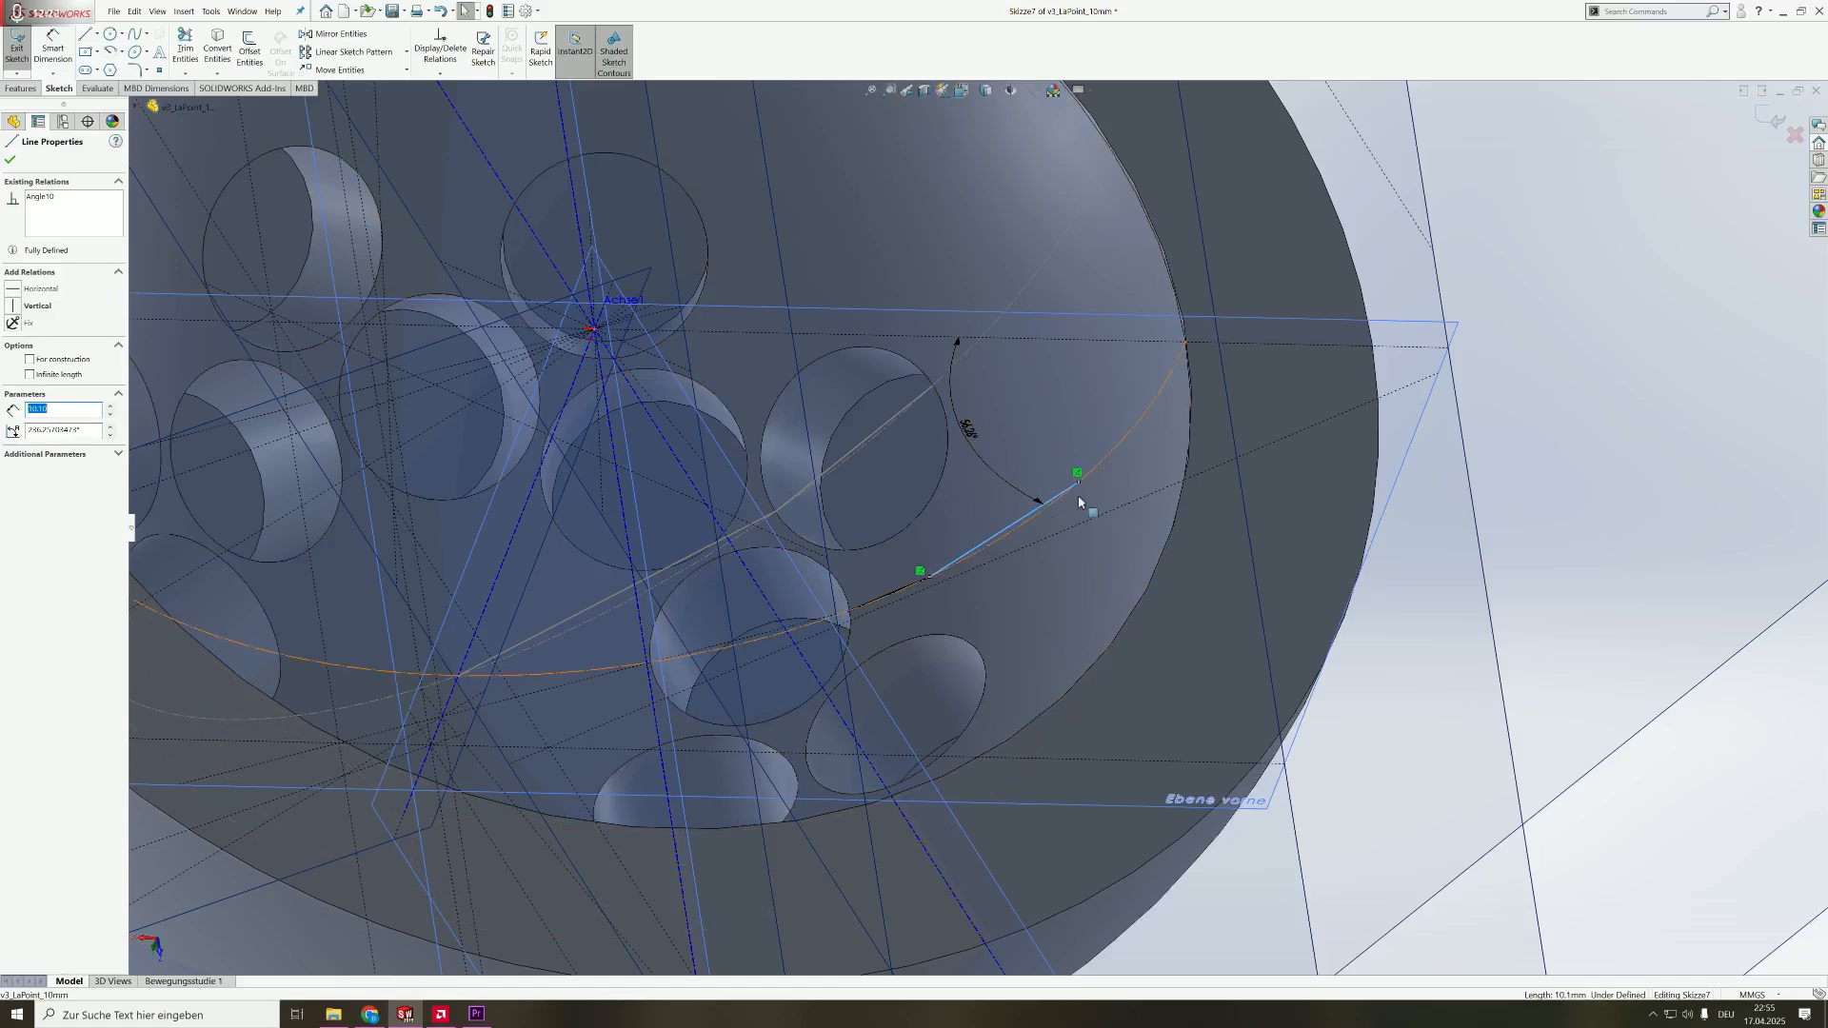
pyautogui.moveTo(1081, 483); pyautogui.dragTo(1073, 477, button='middle')
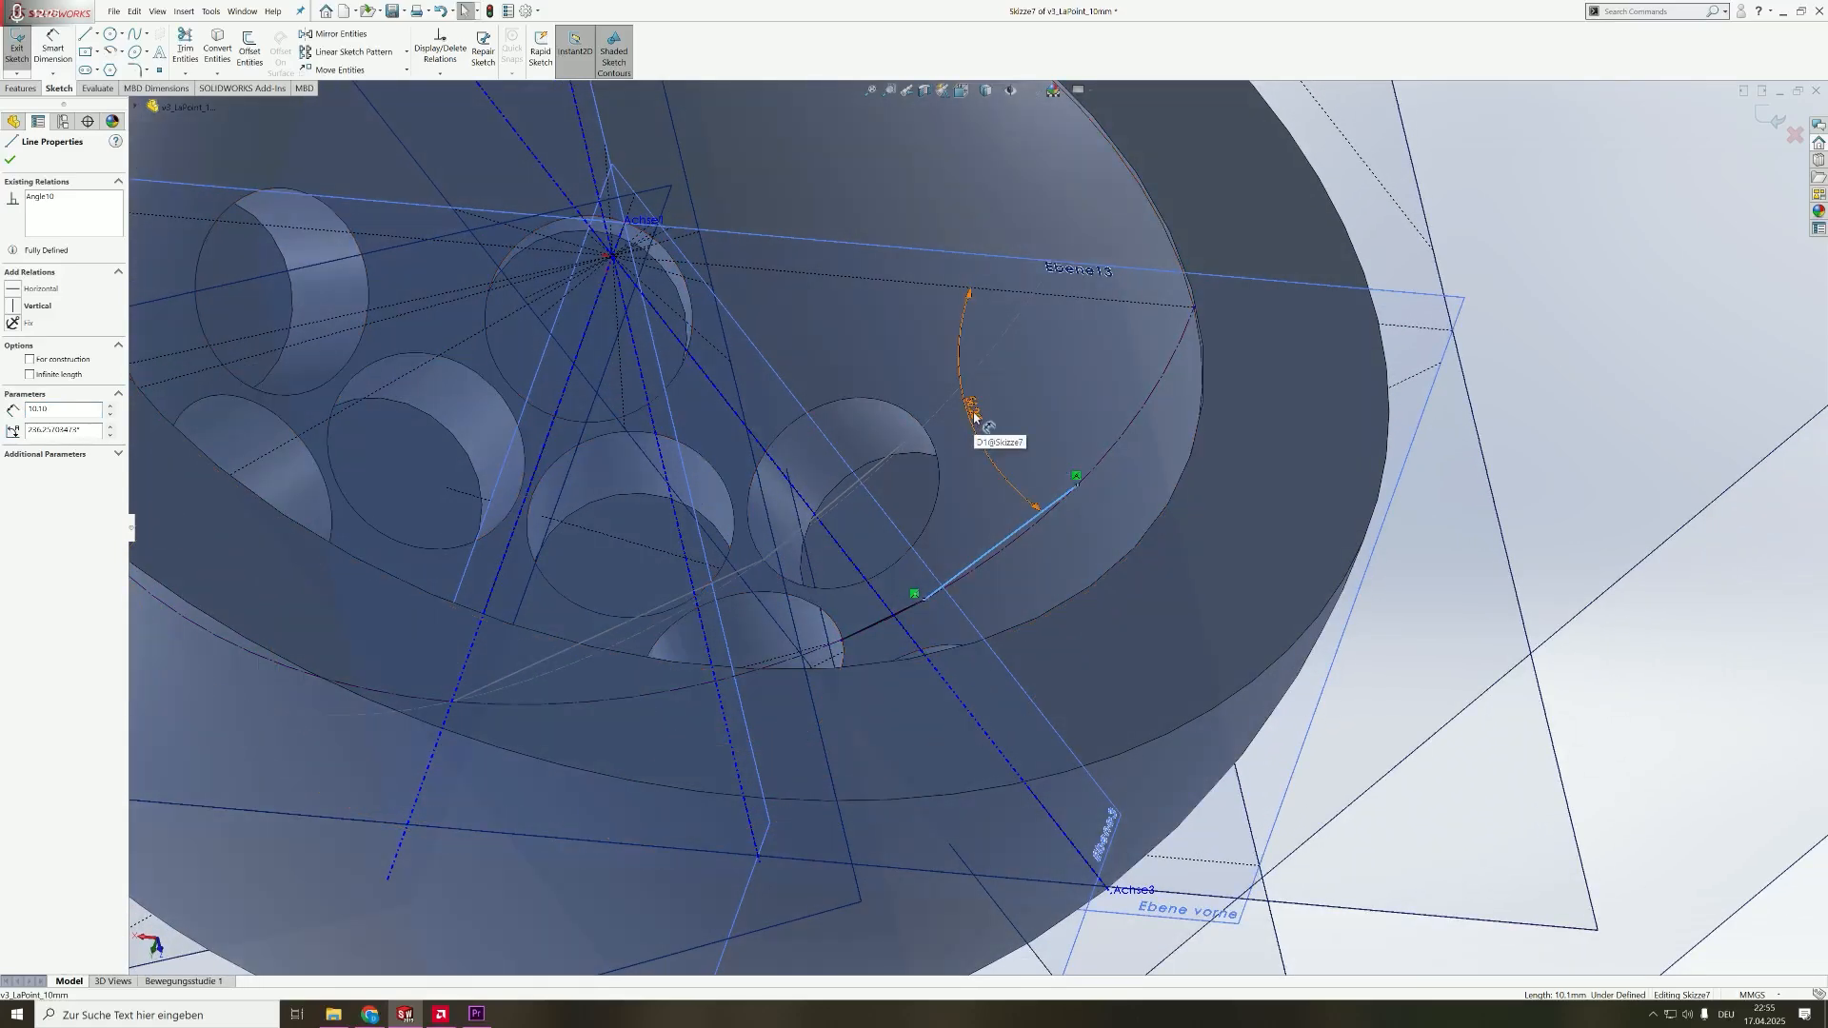
pyautogui.click(17, 48)
# - Roll the feature history forward to just below Ebene7, review the plane's axis reference and angle to Ebene oben, and close its settings unchanged
pyautogui.moveTo(19, 592); pyautogui.dragTo(41, 605)
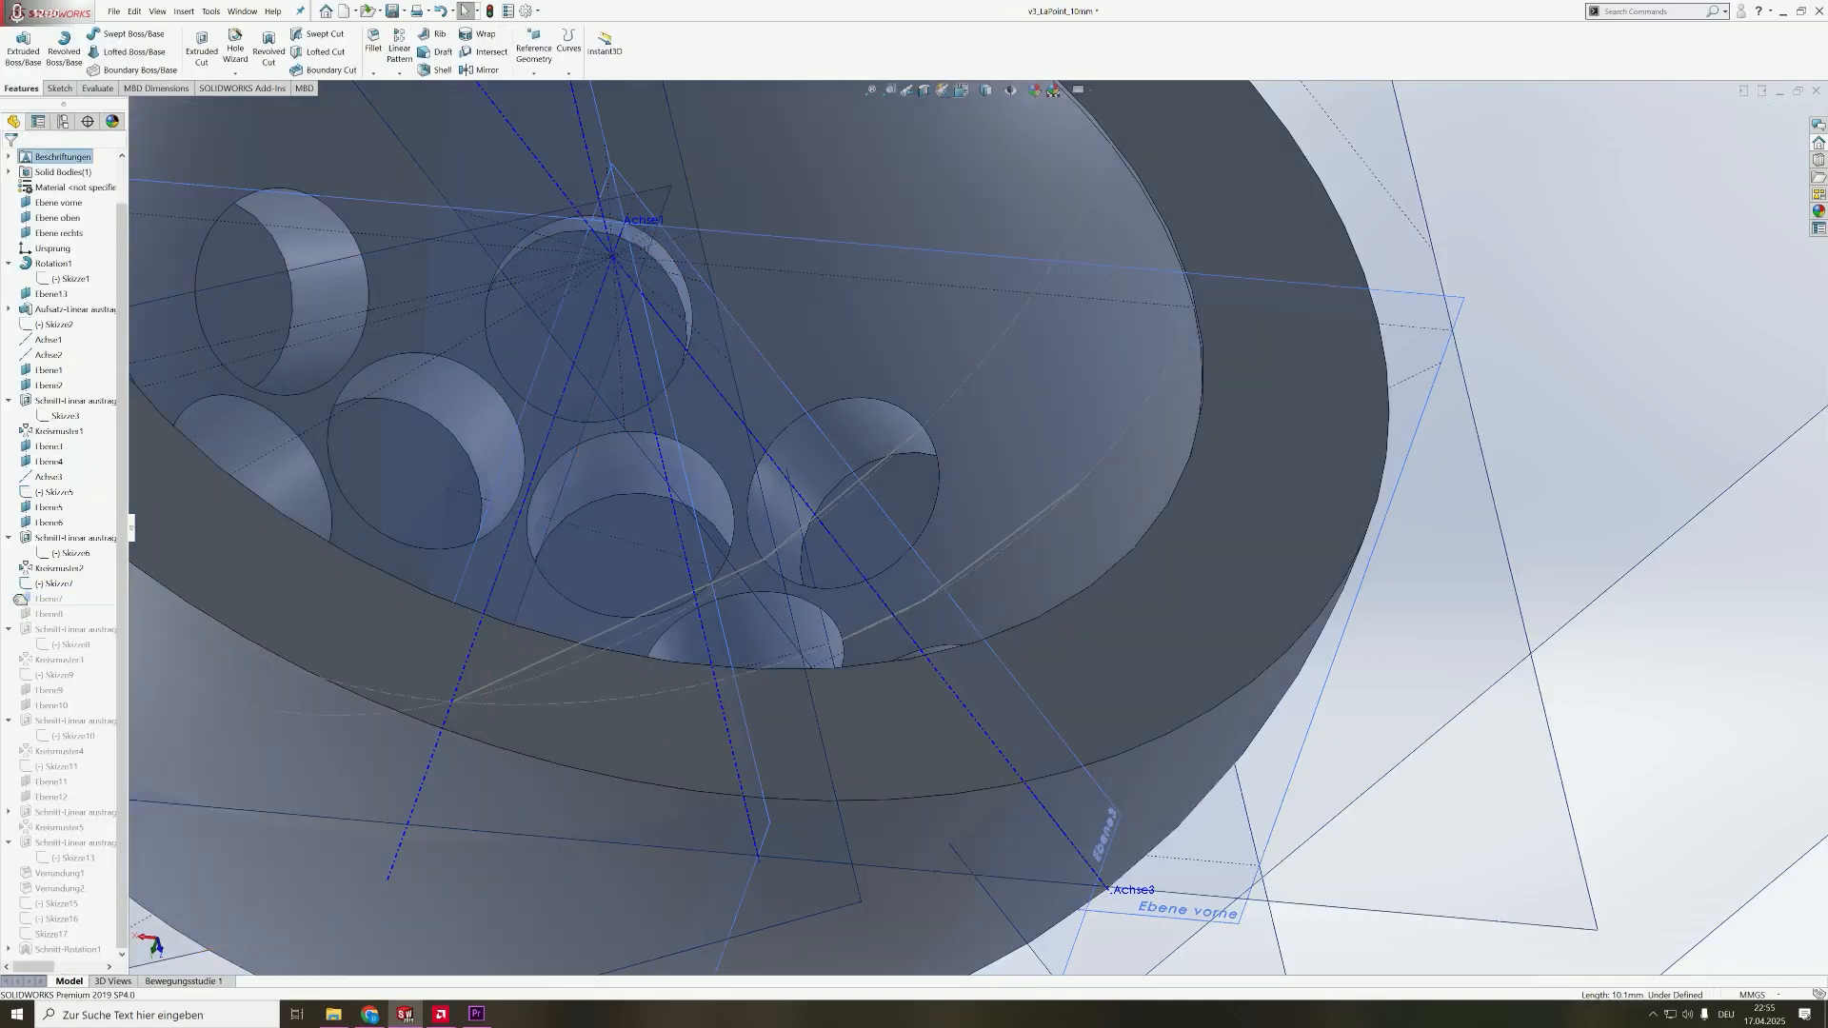
pyautogui.click(41, 602)
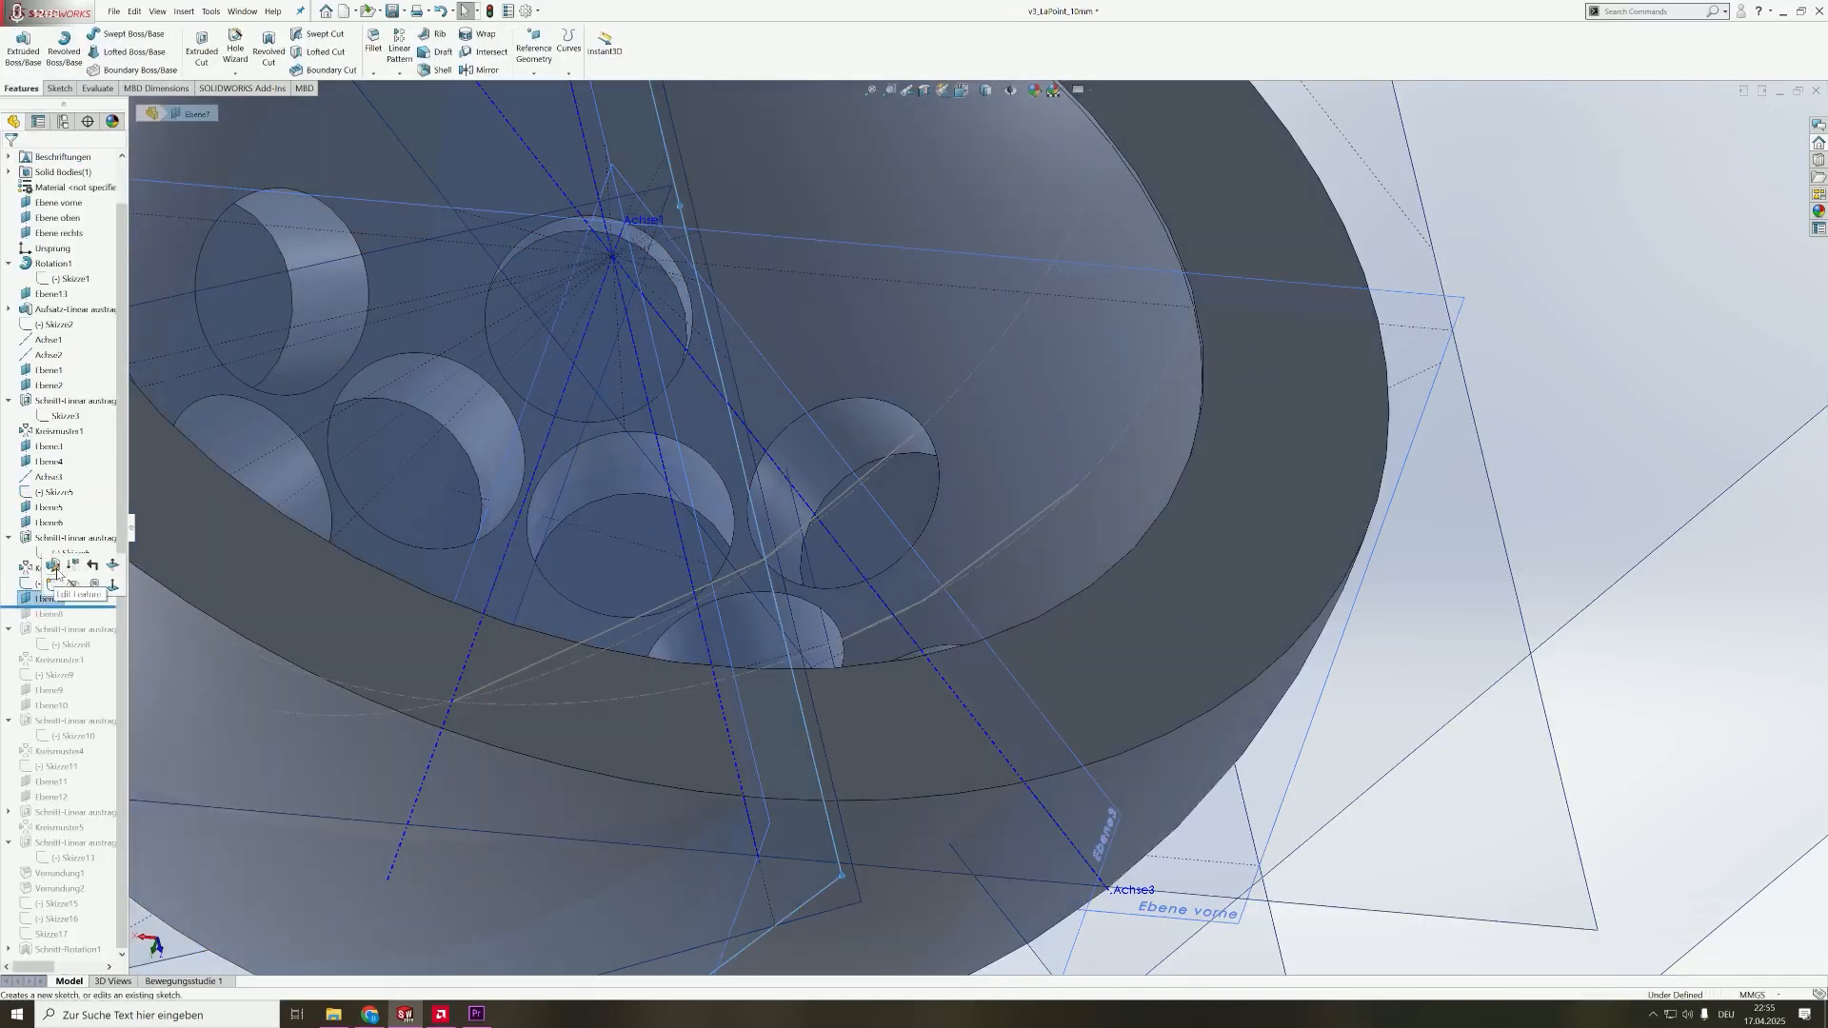
pyautogui.click(51, 566)
pyautogui.scroll(10, 841, 516)
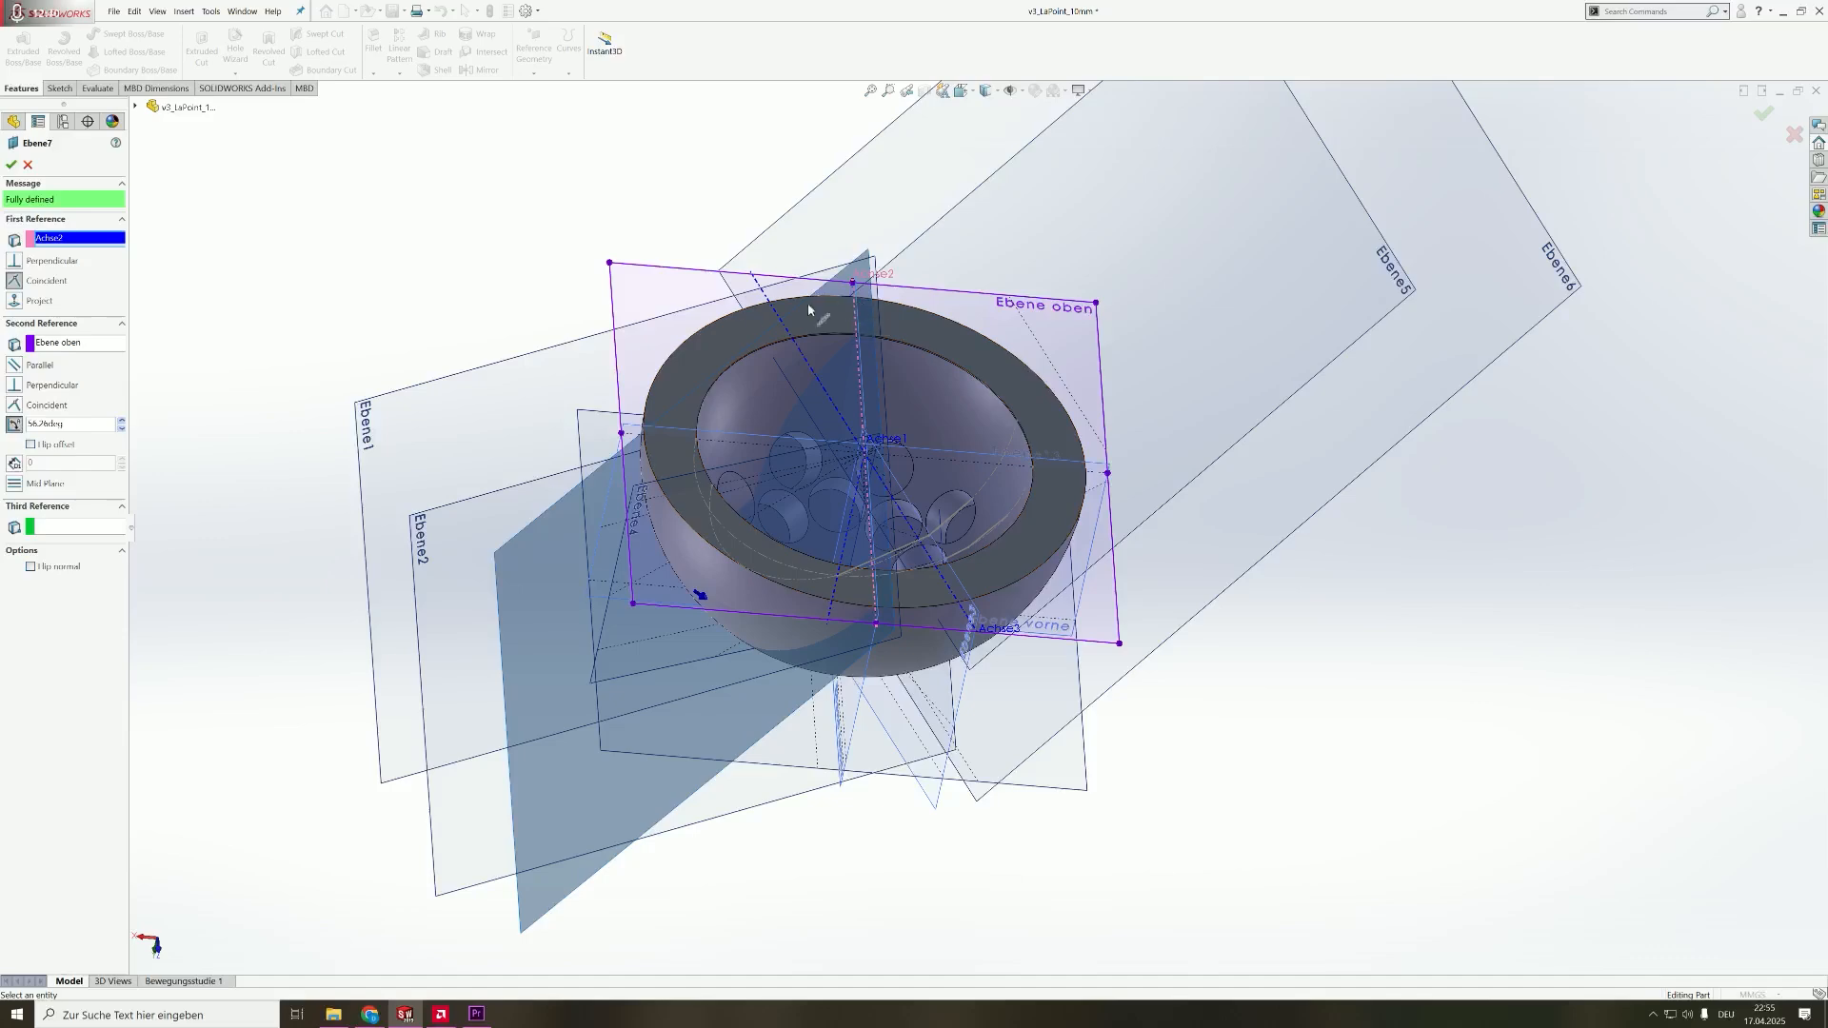
pyautogui.moveTo(882, 316); pyautogui.dragTo(843, 301, button='middle')
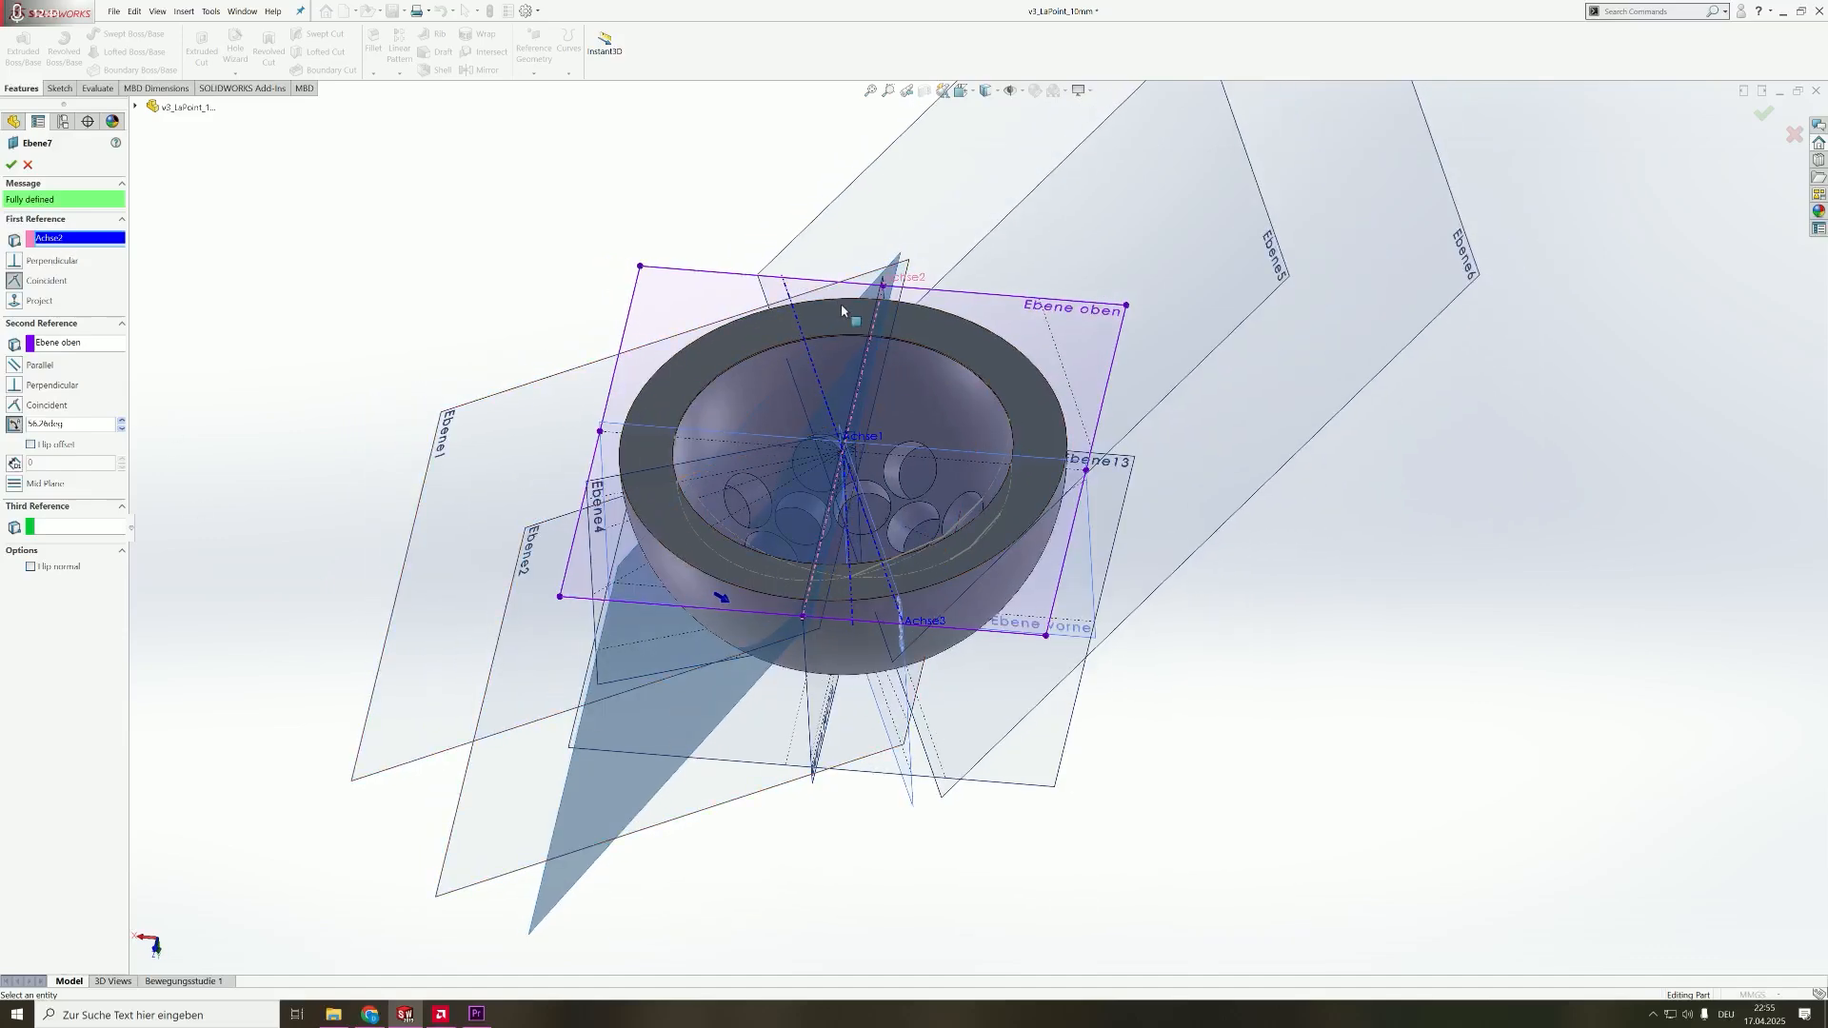
pyautogui.moveTo(722, 592); pyautogui.dragTo(714, 568, button='middle')
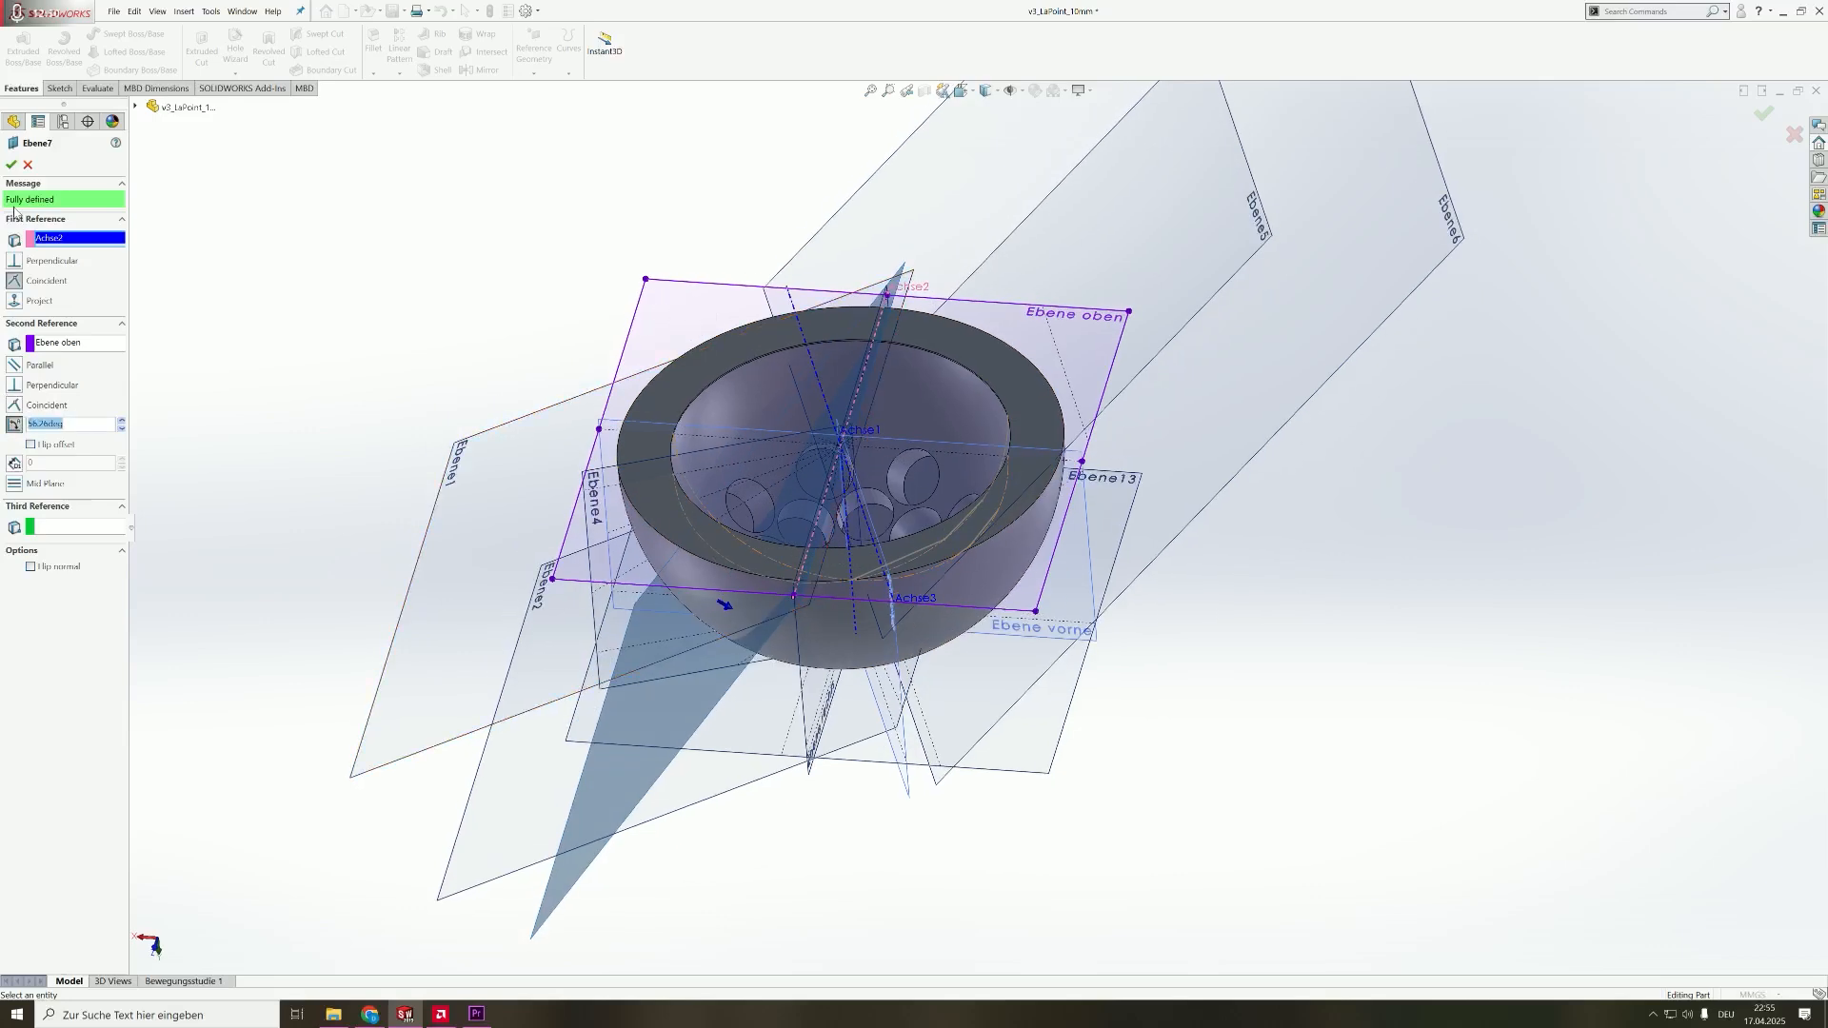
pyautogui.click(27, 168)
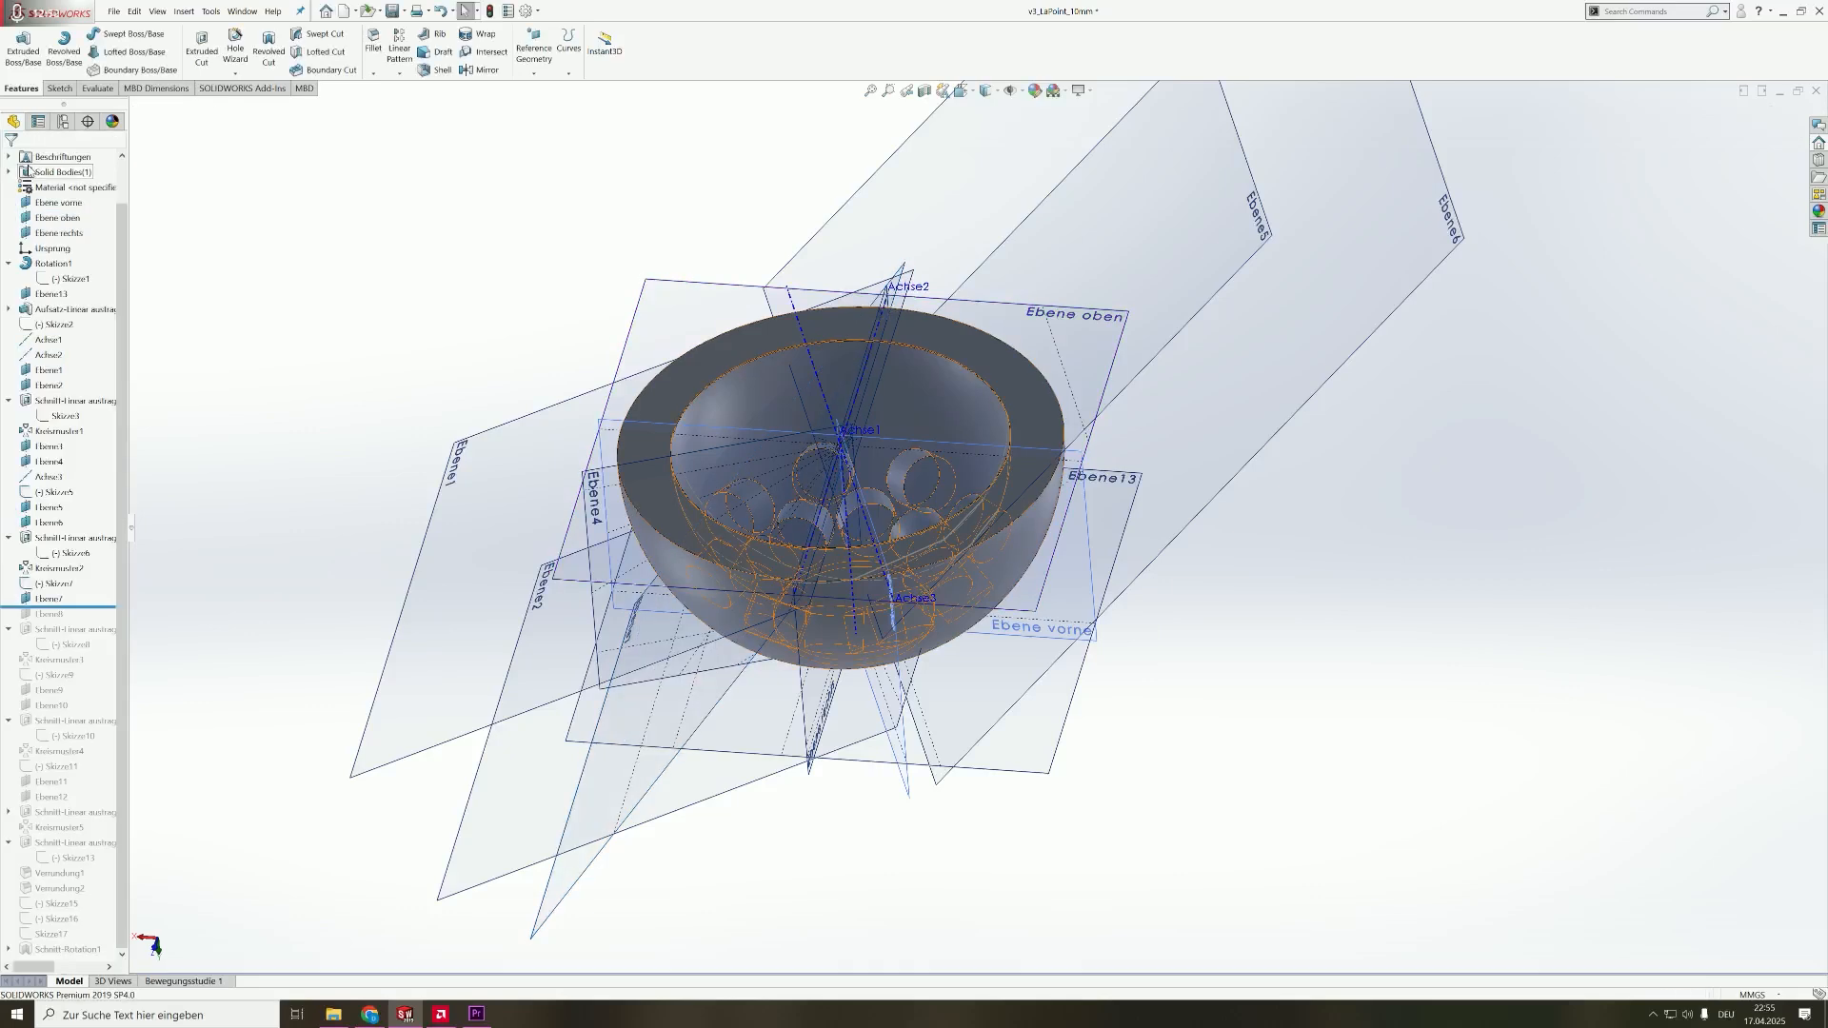
# - Roll the feature history forward to just below Ebene8, examine its offset from Ebene7 and where it crosses the bowl, and close its settings unchanged
pyautogui.moveTo(14, 607); pyautogui.dragTo(28, 622)
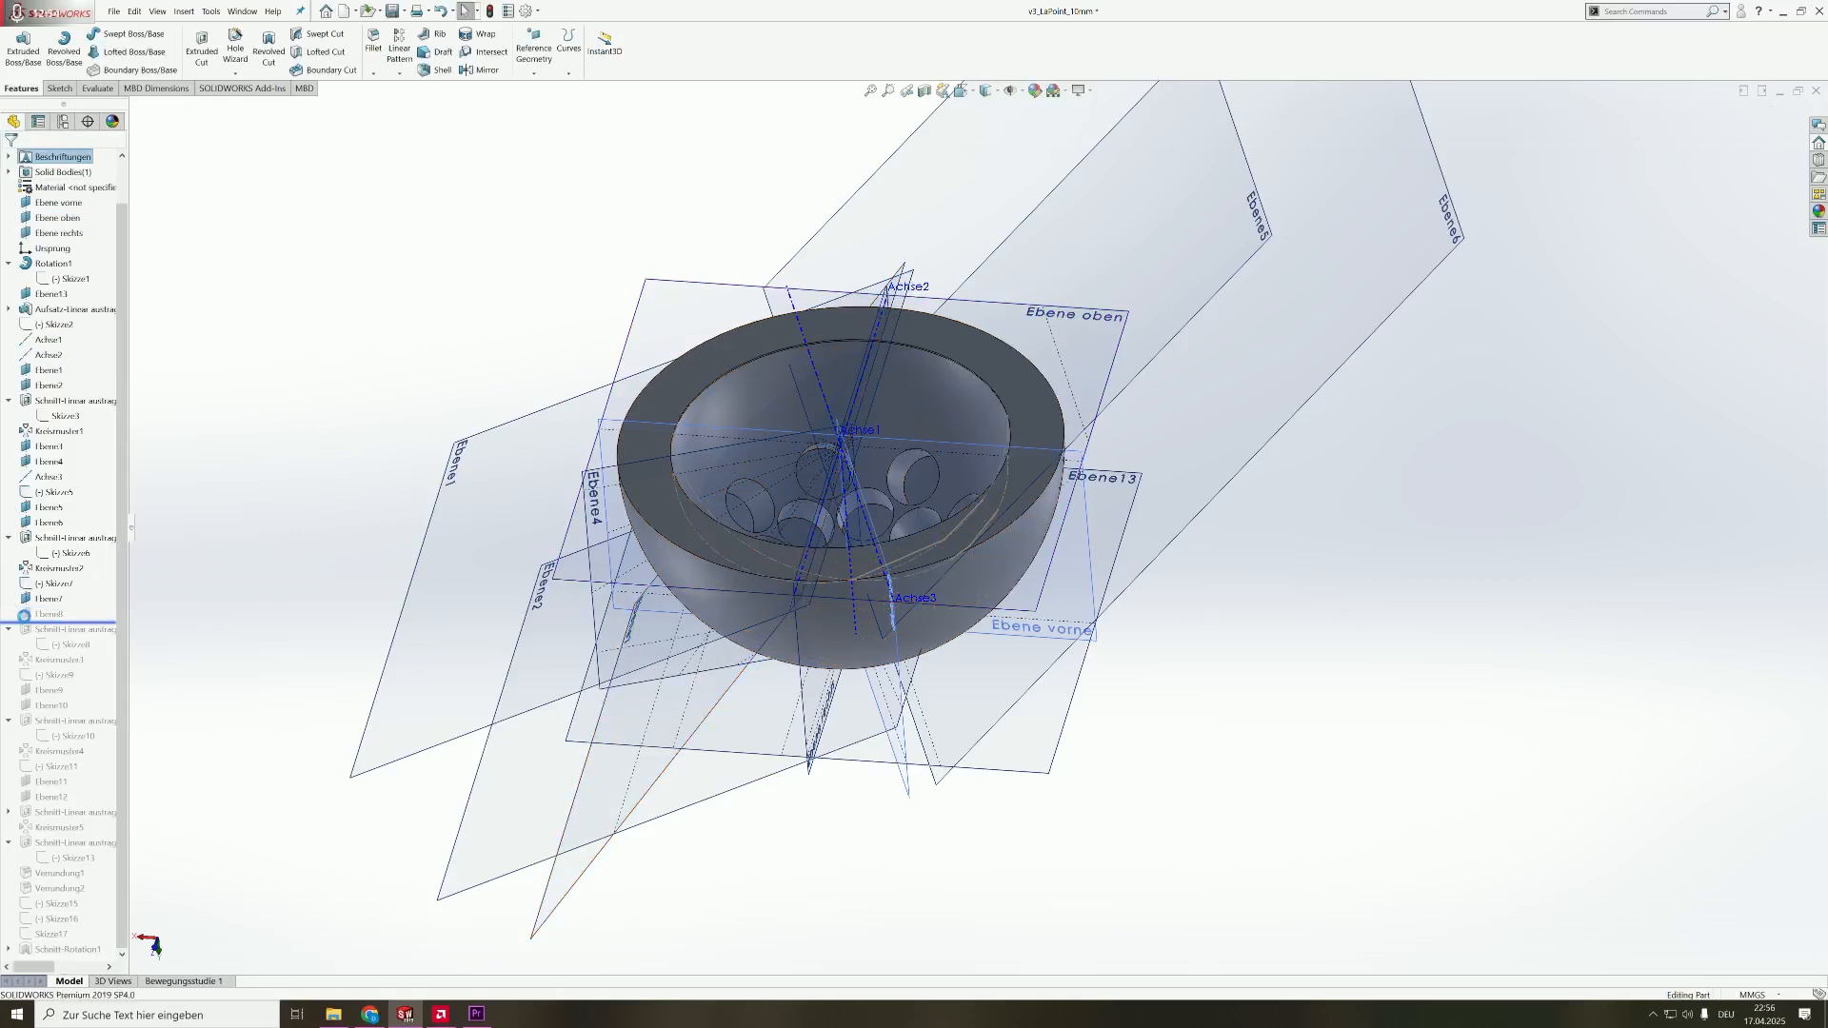
pyautogui.click(50, 615)
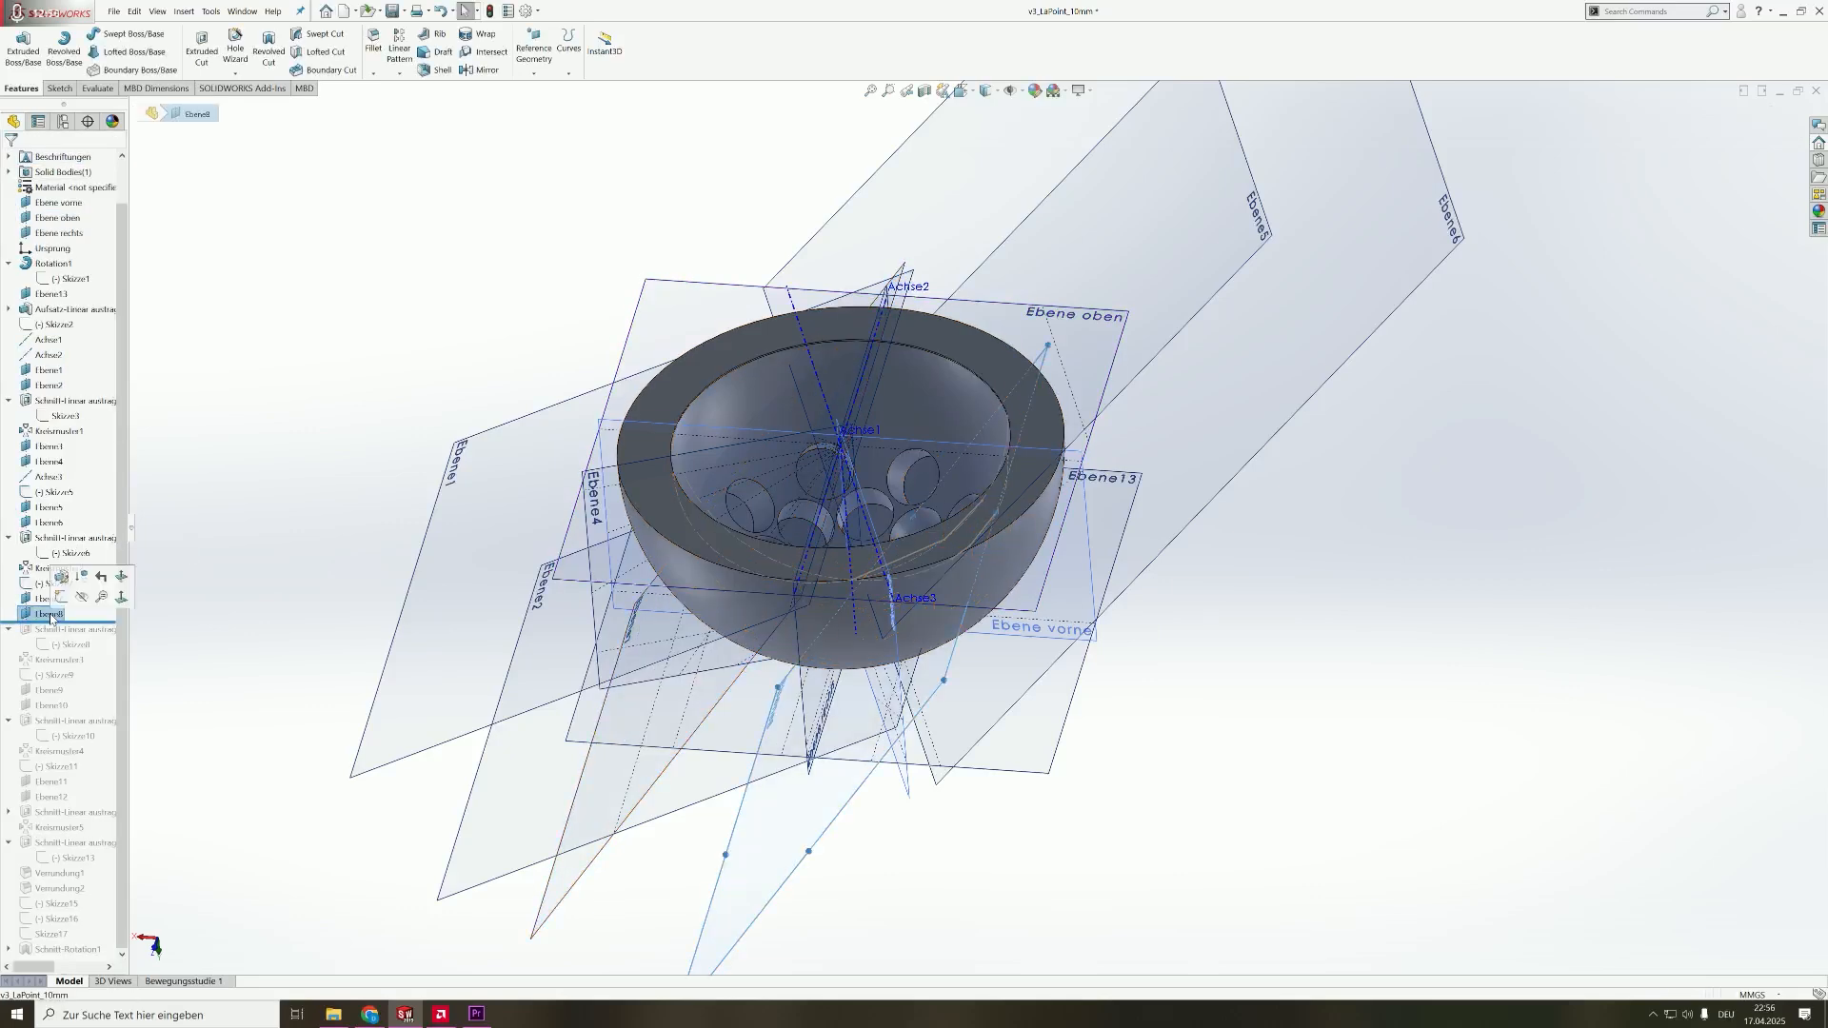
pyautogui.click(61, 576)
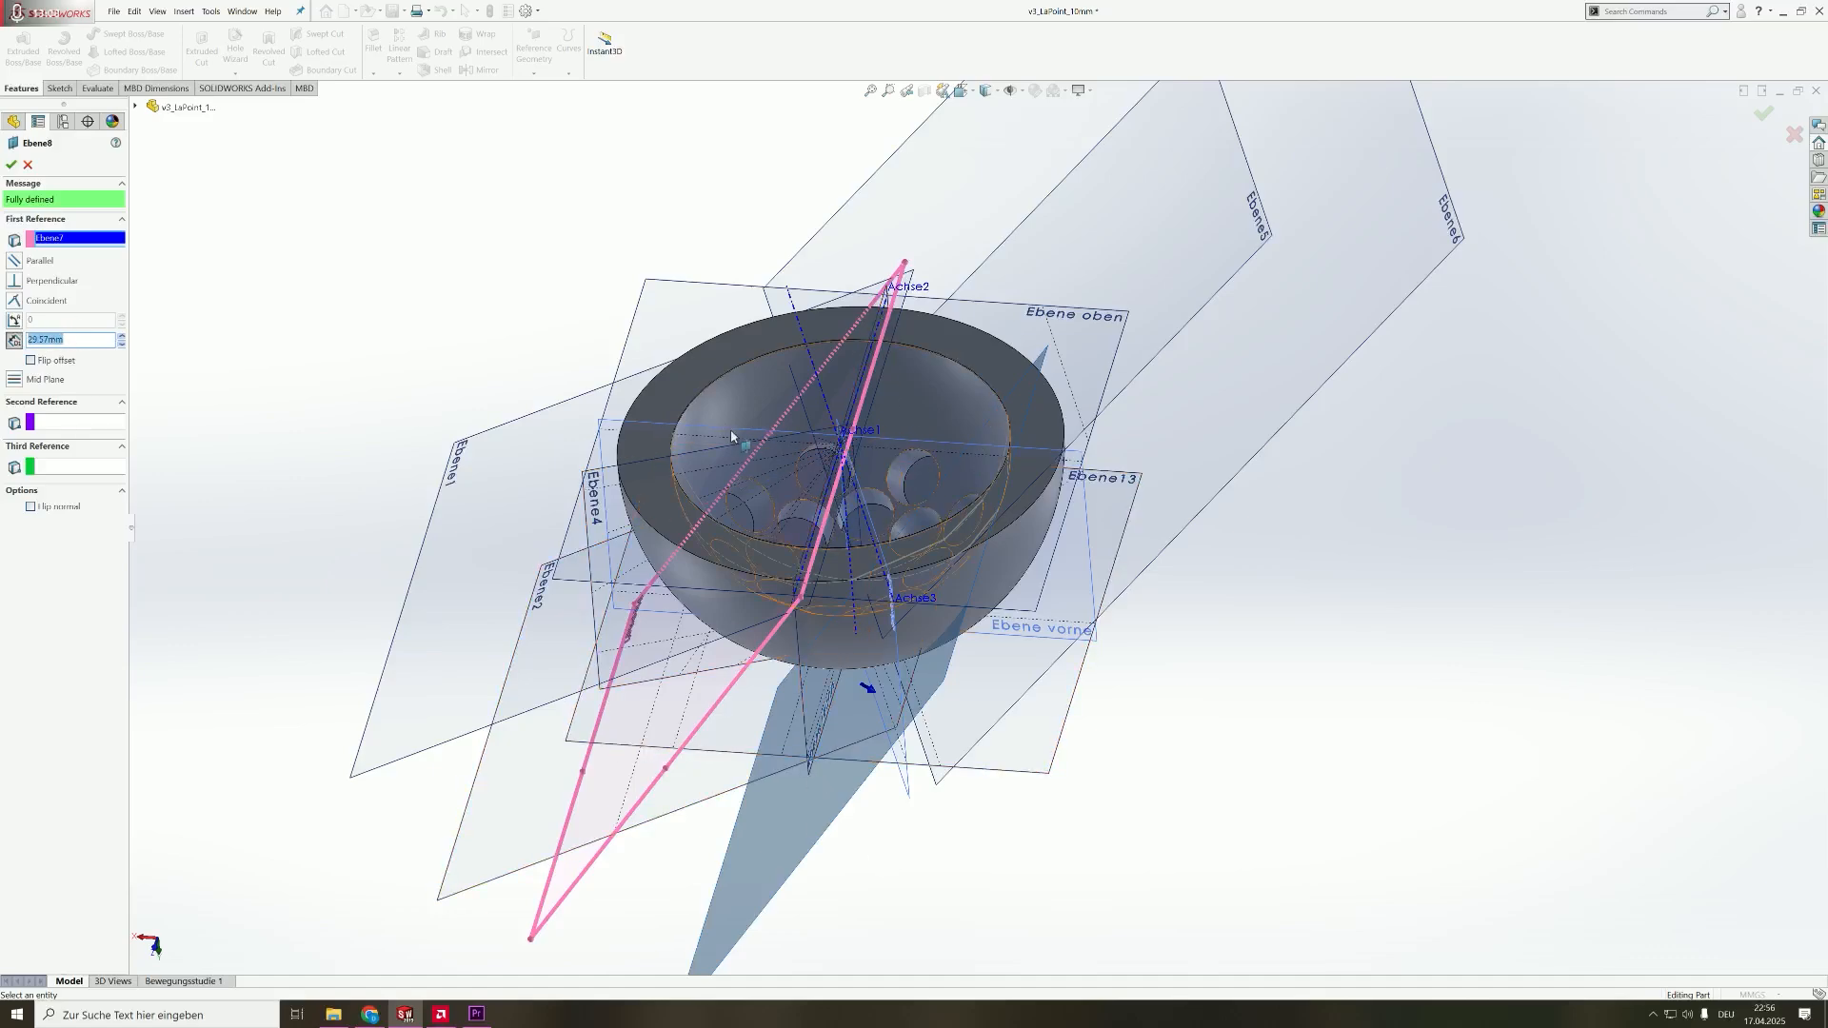
pyautogui.moveTo(731, 433); pyautogui.dragTo(754, 545, button='middle')
pyautogui.scroll(-3, 963, 561)
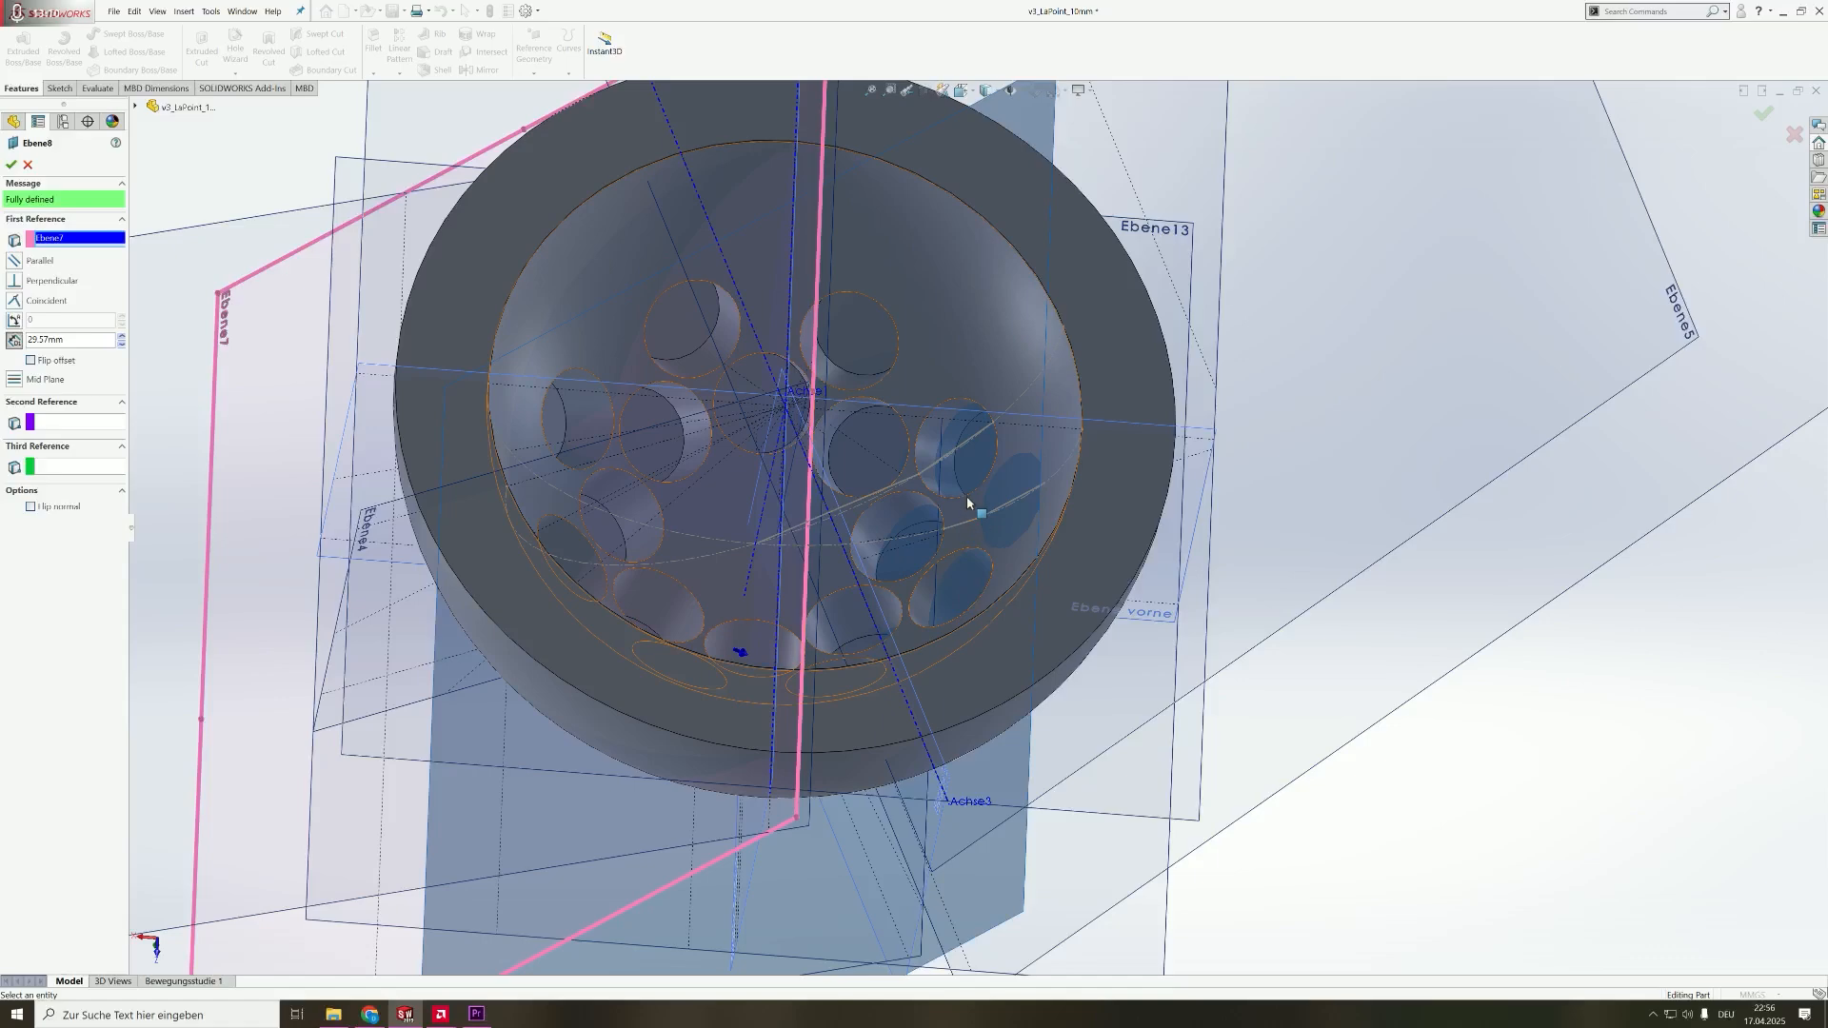
pyautogui.scroll(-6, 967, 500)
pyautogui.scroll(-1, 1110, 516)
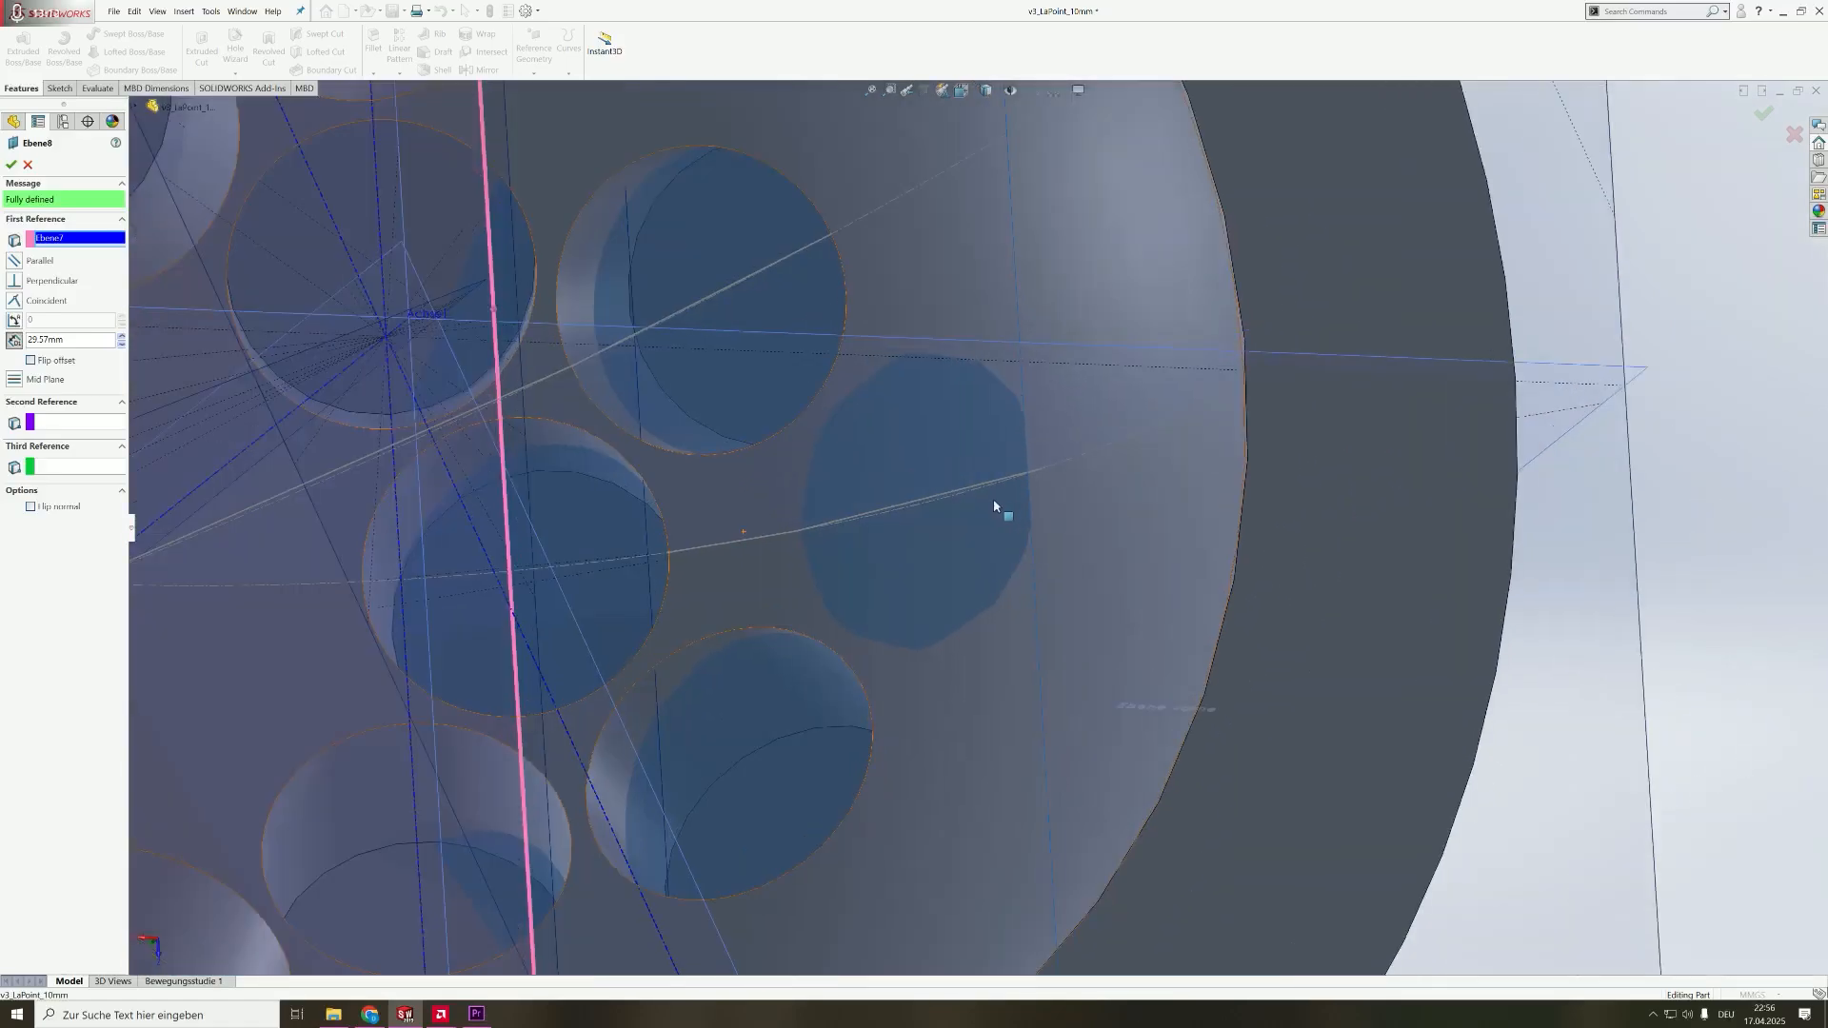
pyautogui.moveTo(994, 501); pyautogui.dragTo(1007, 392, button='middle')
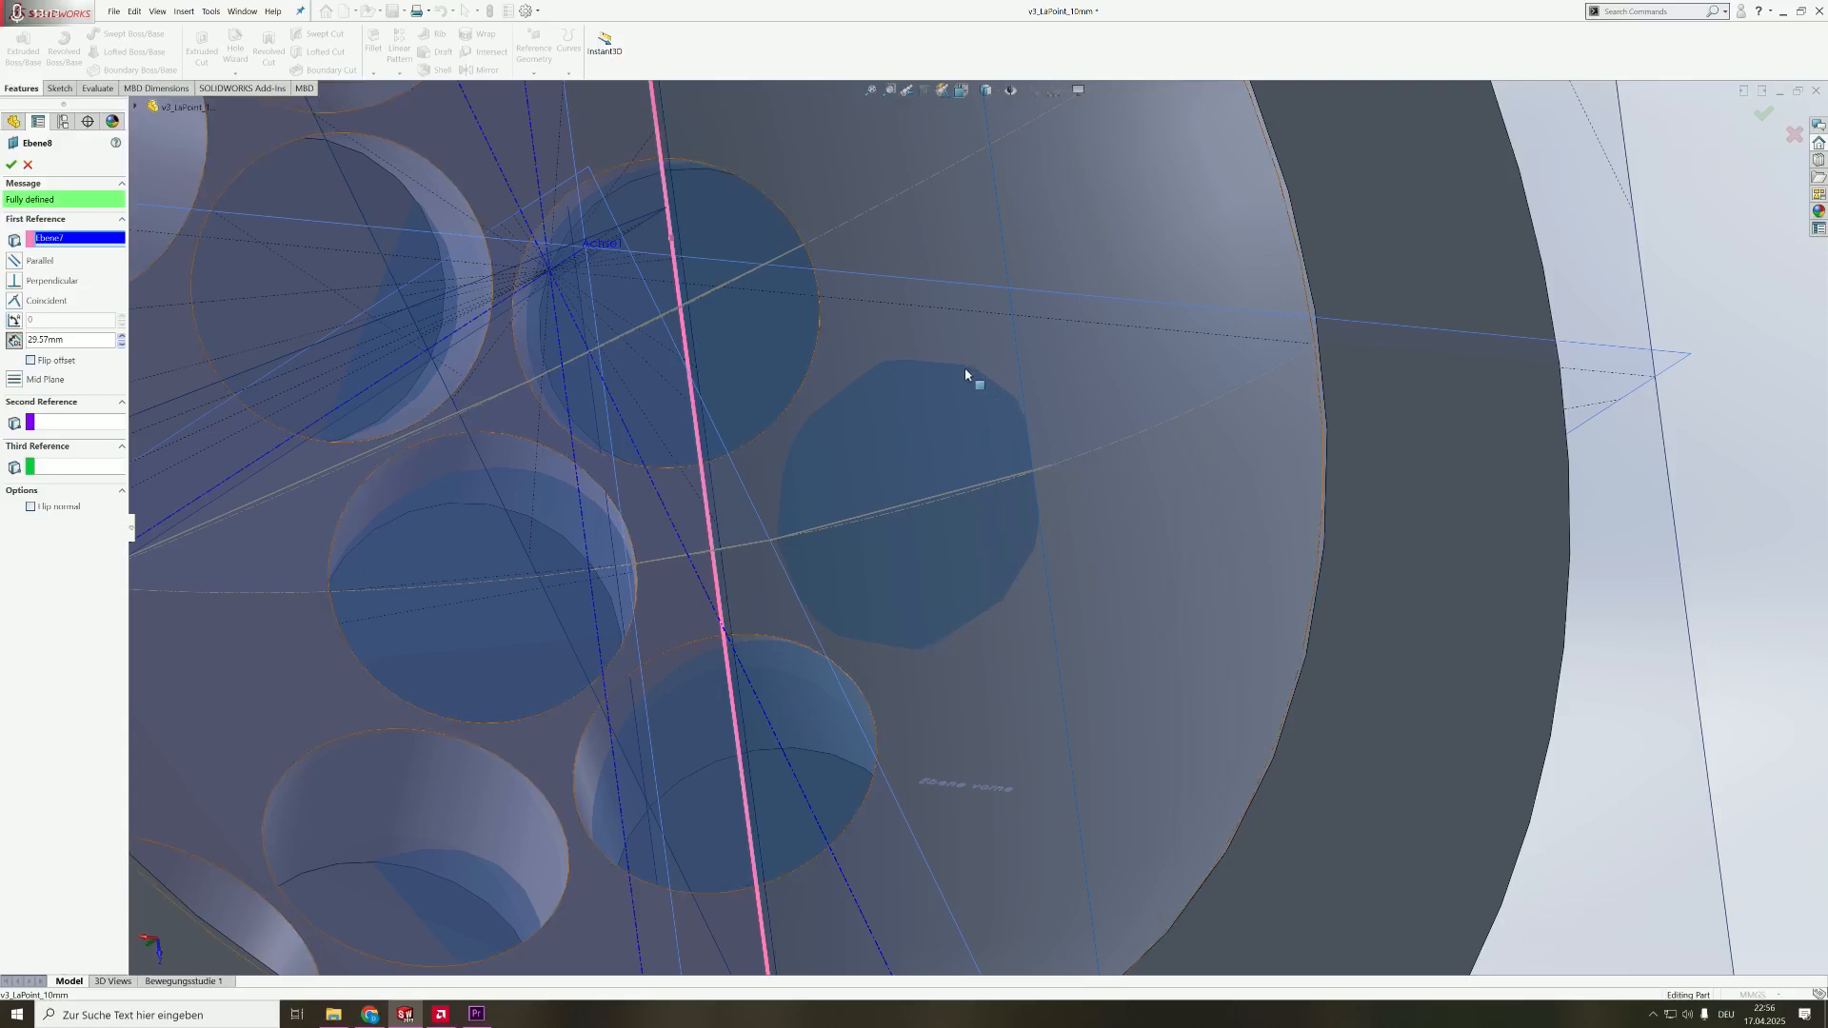
pyautogui.click(28, 166)
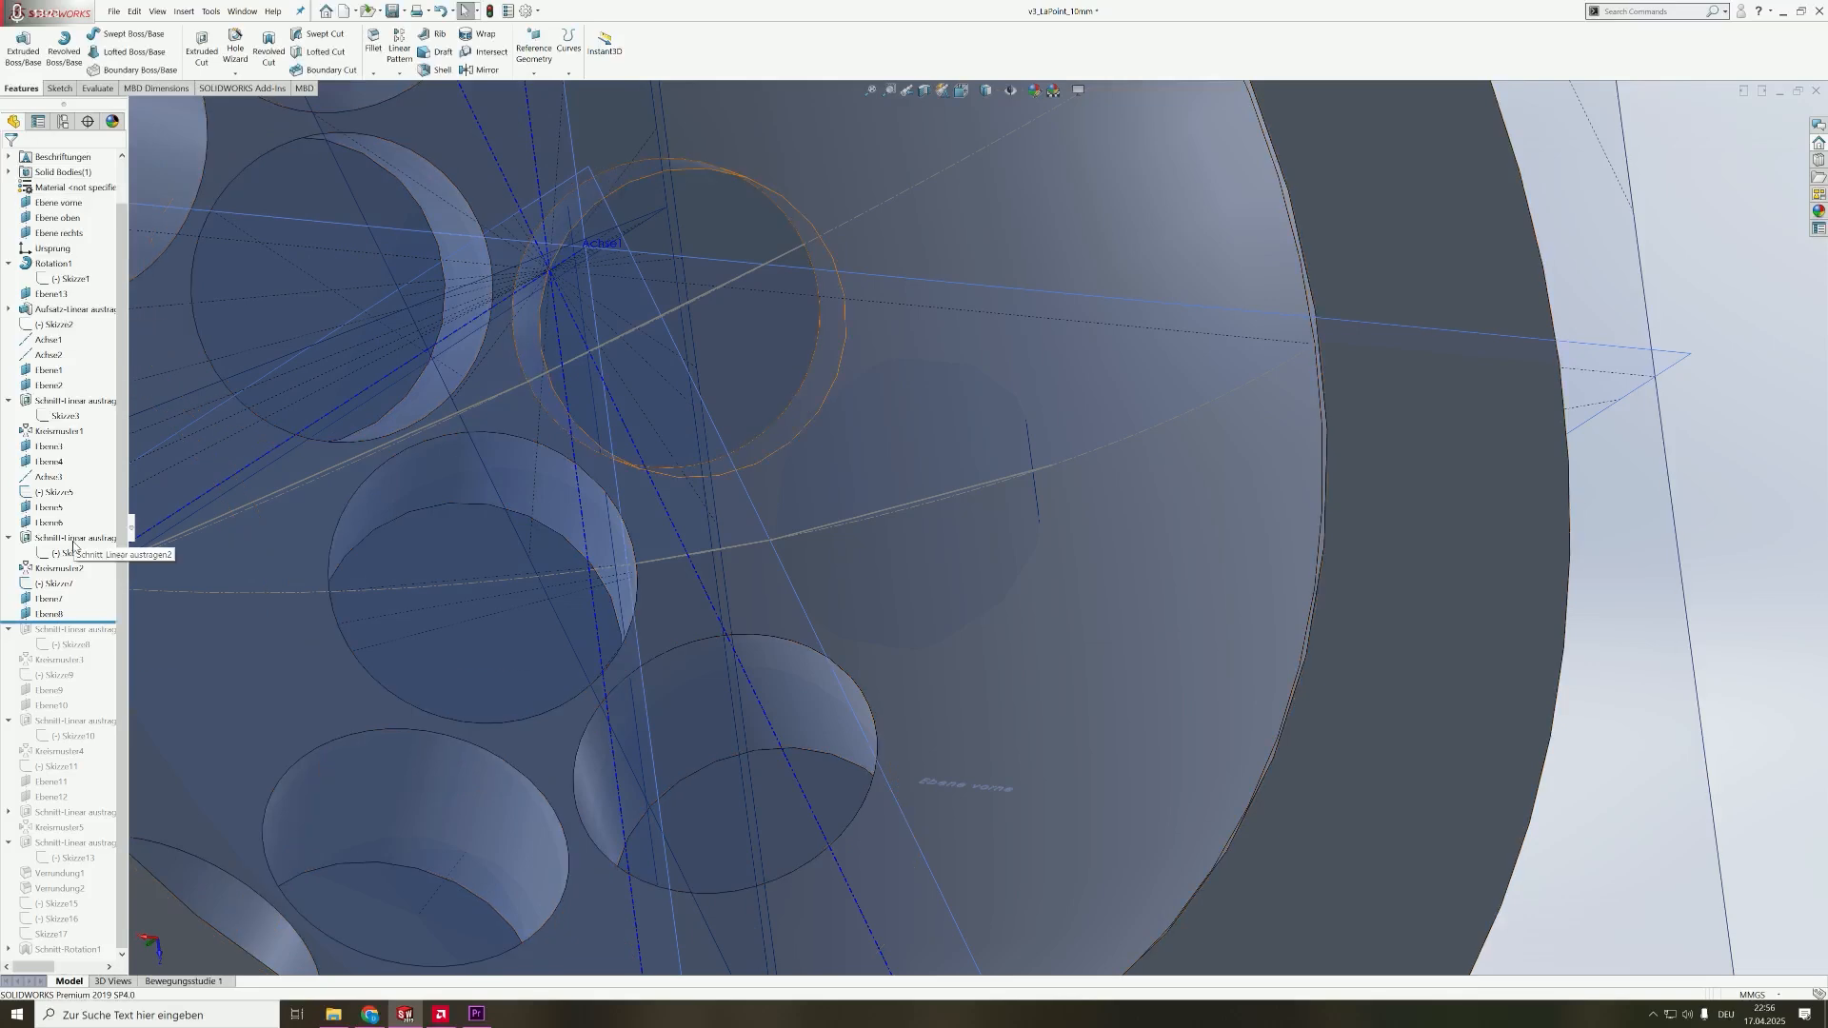
# - Roll the feature history forward past the third linear cut, open its sketch Skizze8 to inspect the hole's circle, and exit the sketch
pyautogui.moveTo(10, 620); pyautogui.dragTo(72, 653)
pyautogui.click(72, 649)
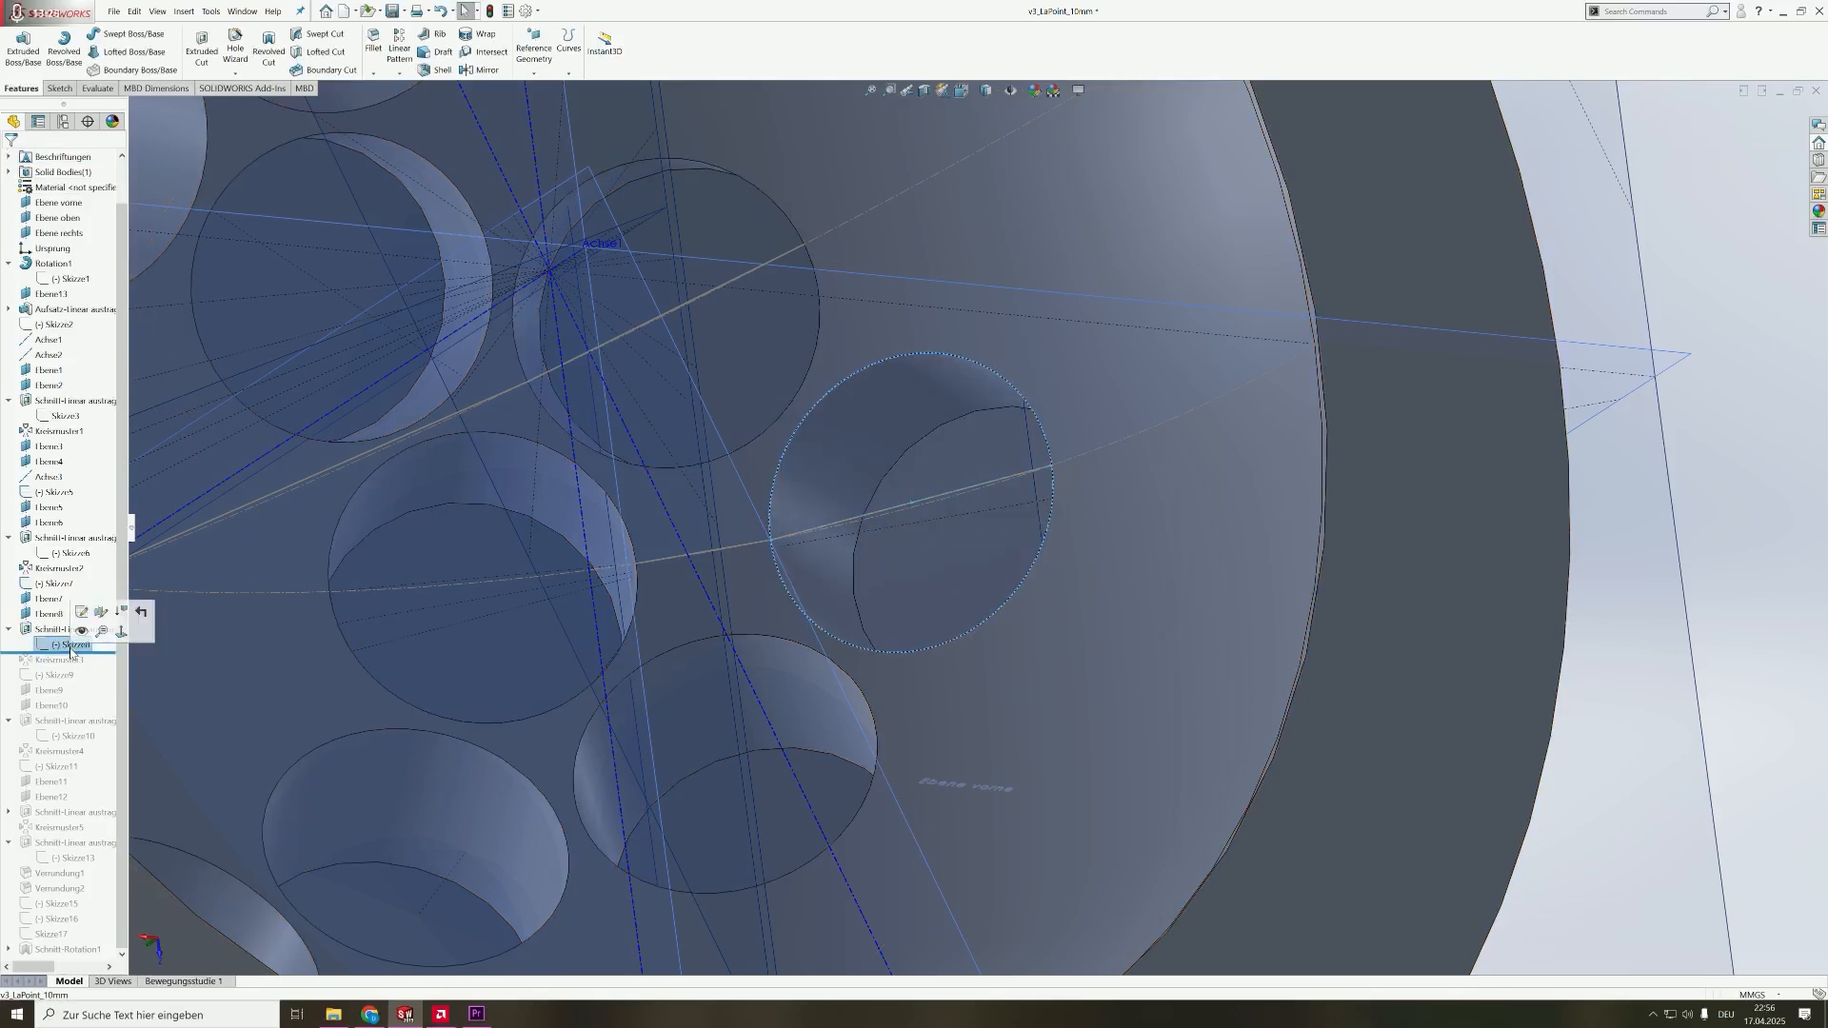
pyautogui.click(82, 612)
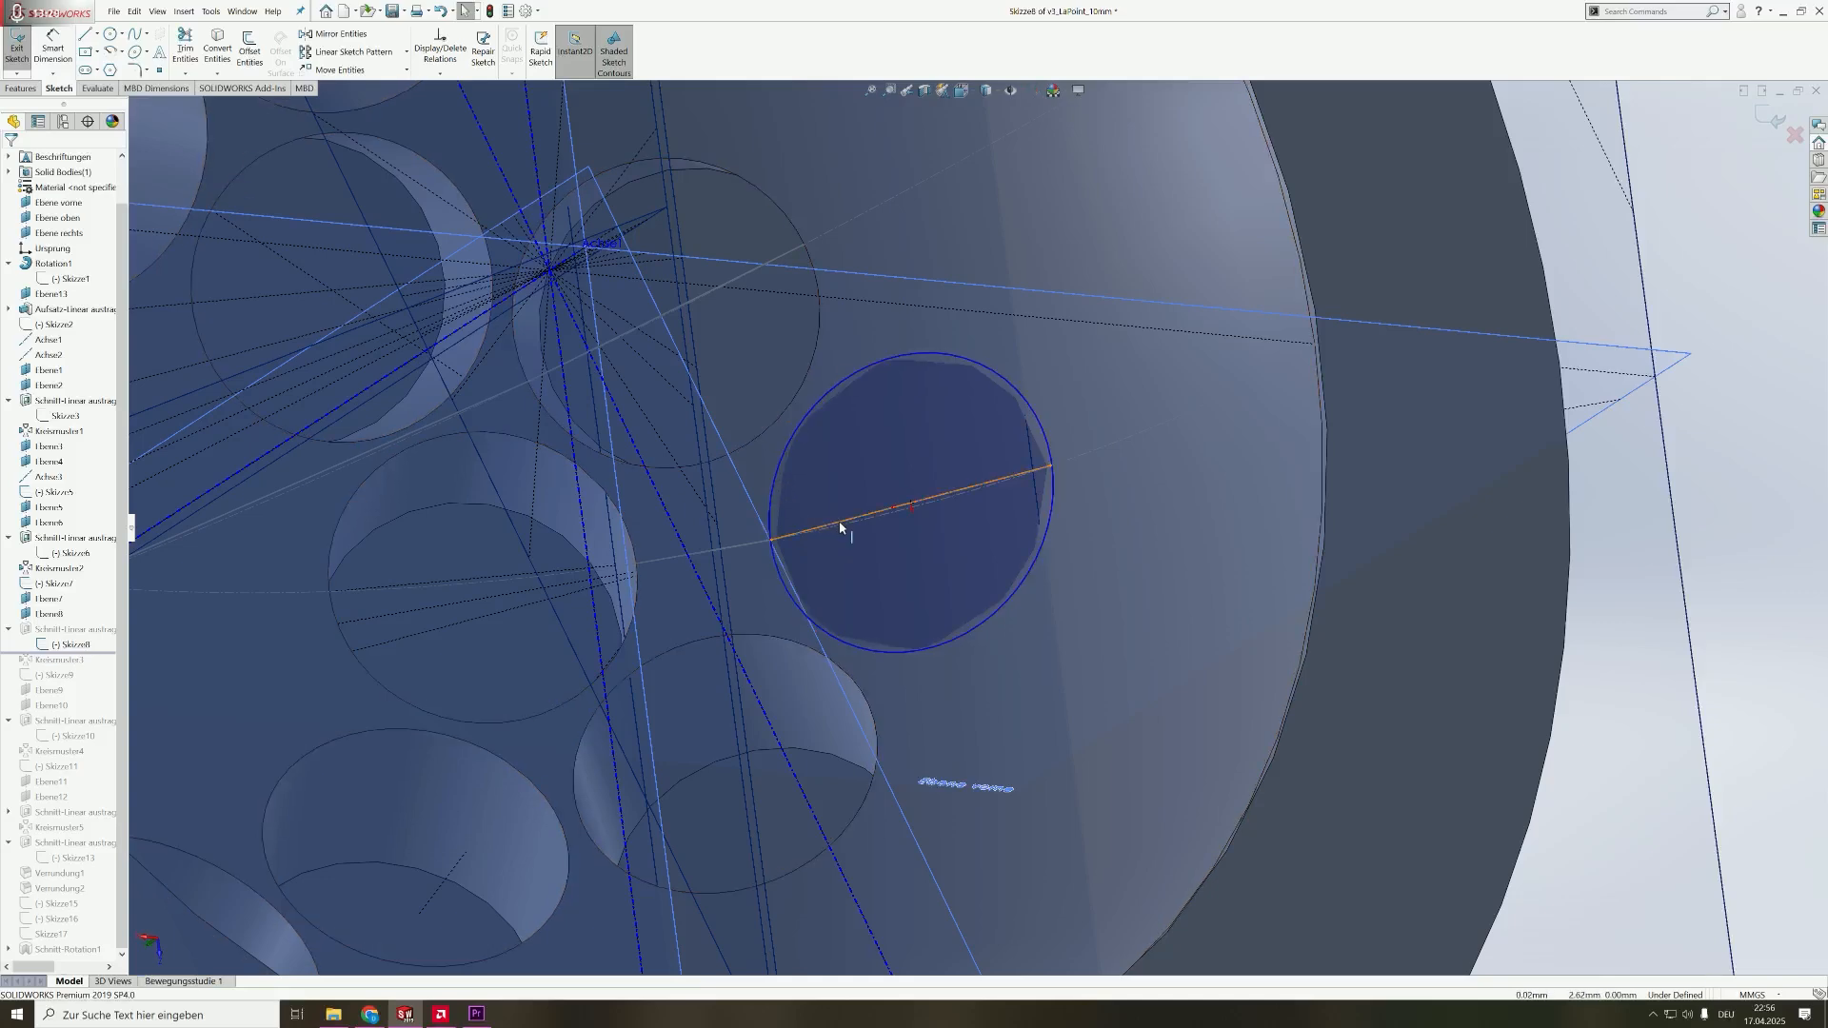
pyautogui.click(17, 48)
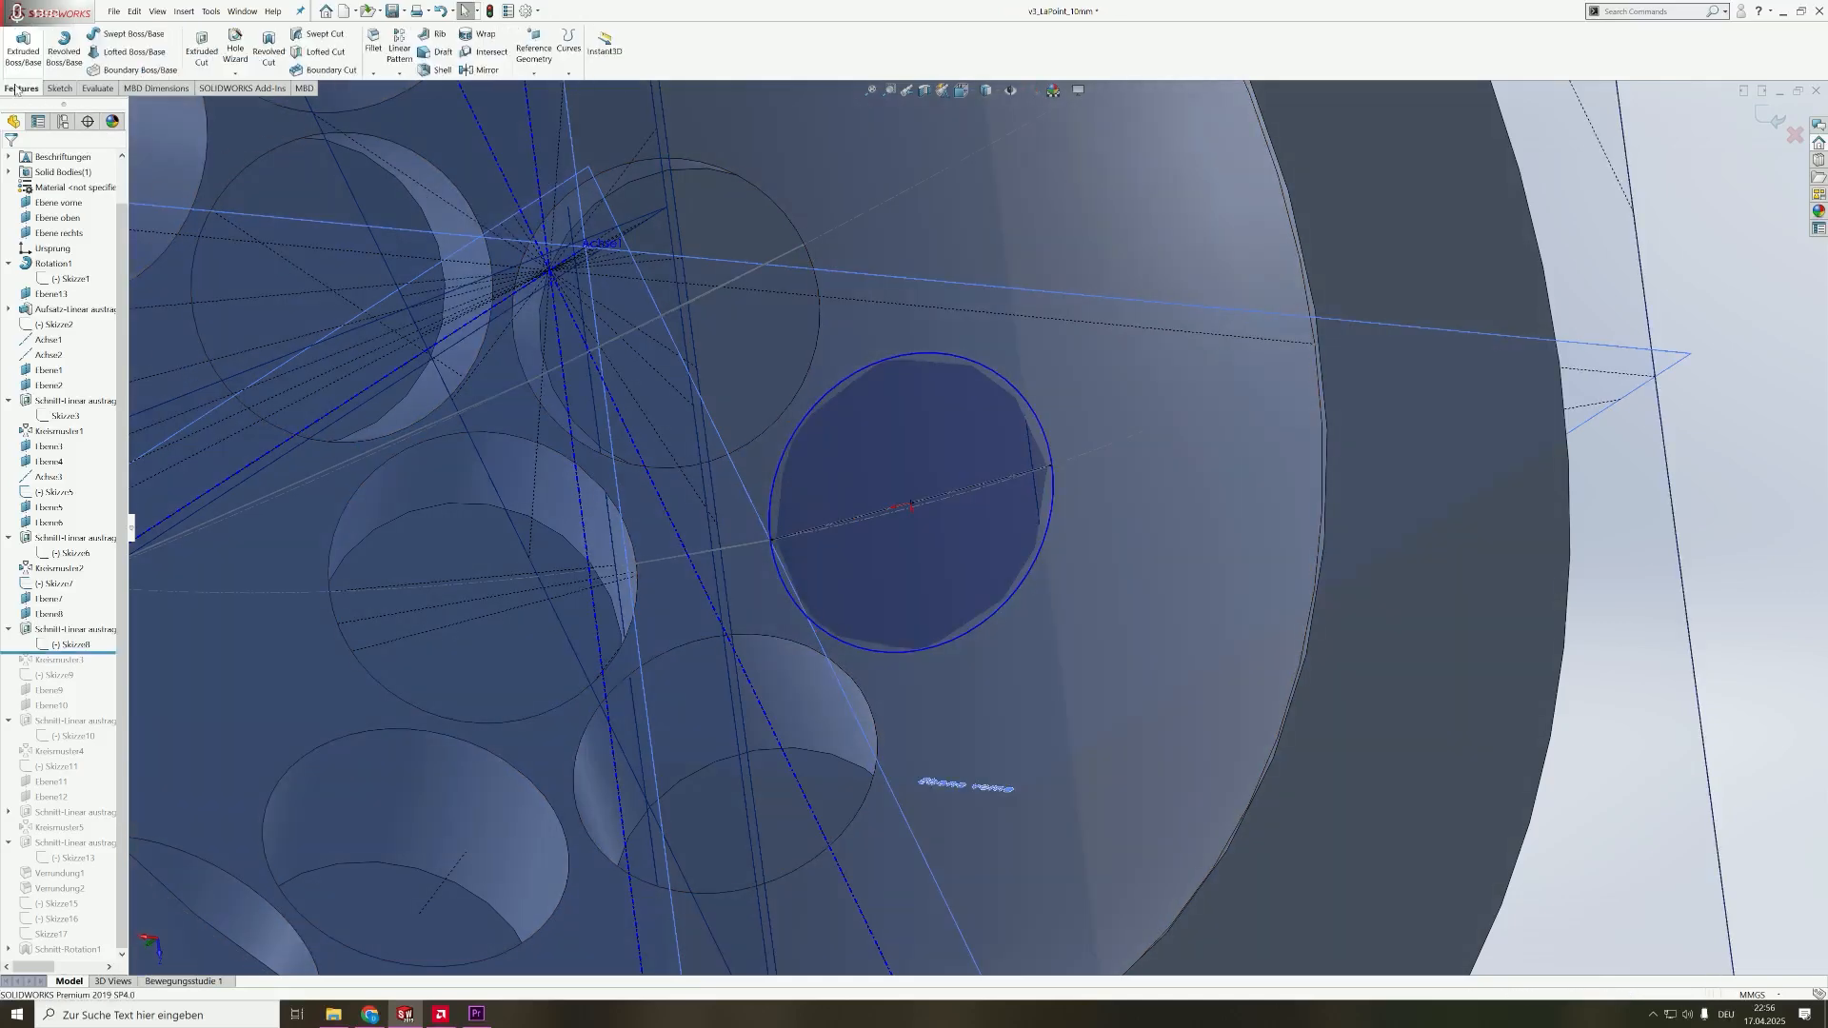
# - Roll the feature history forward to just below Kreismuster3, select the third cut's hole inside the bowl and examine the surrounding pattern of holes
pyautogui.moveTo(8, 660); pyautogui.dragTo(9, 669)
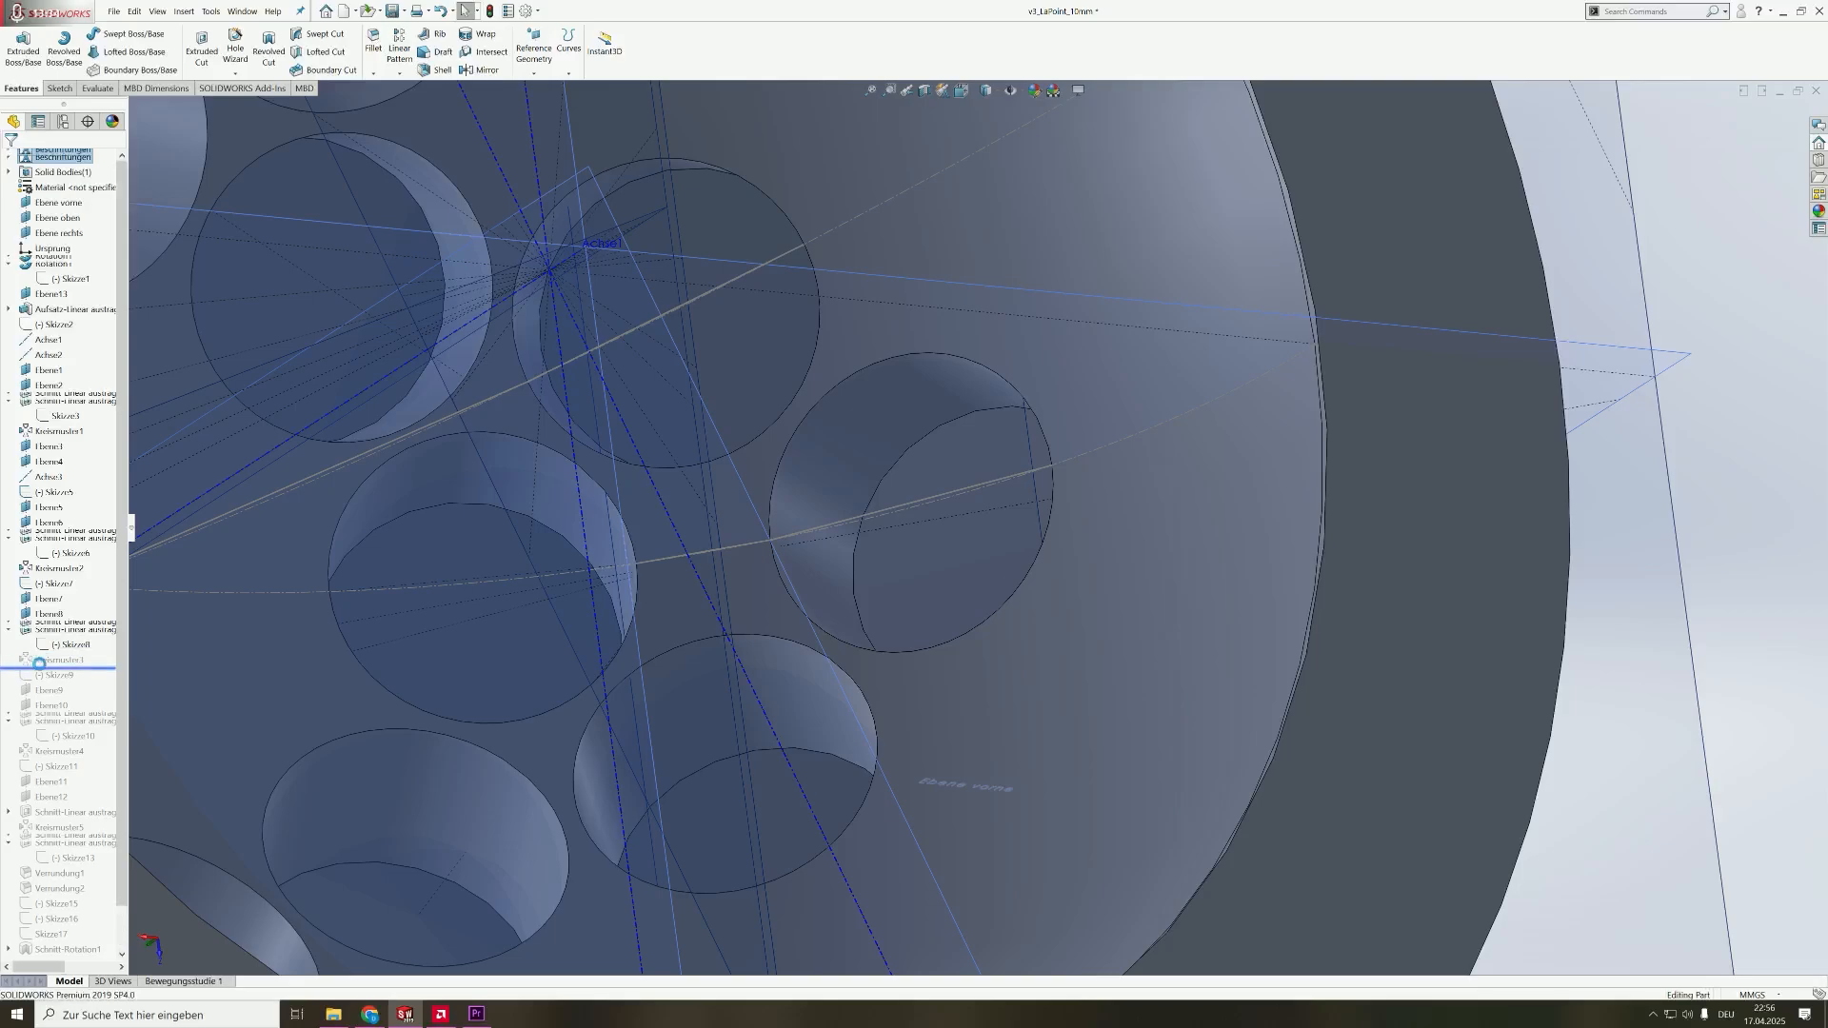
pyautogui.scroll(3, 990, 528)
pyautogui.click(990, 527)
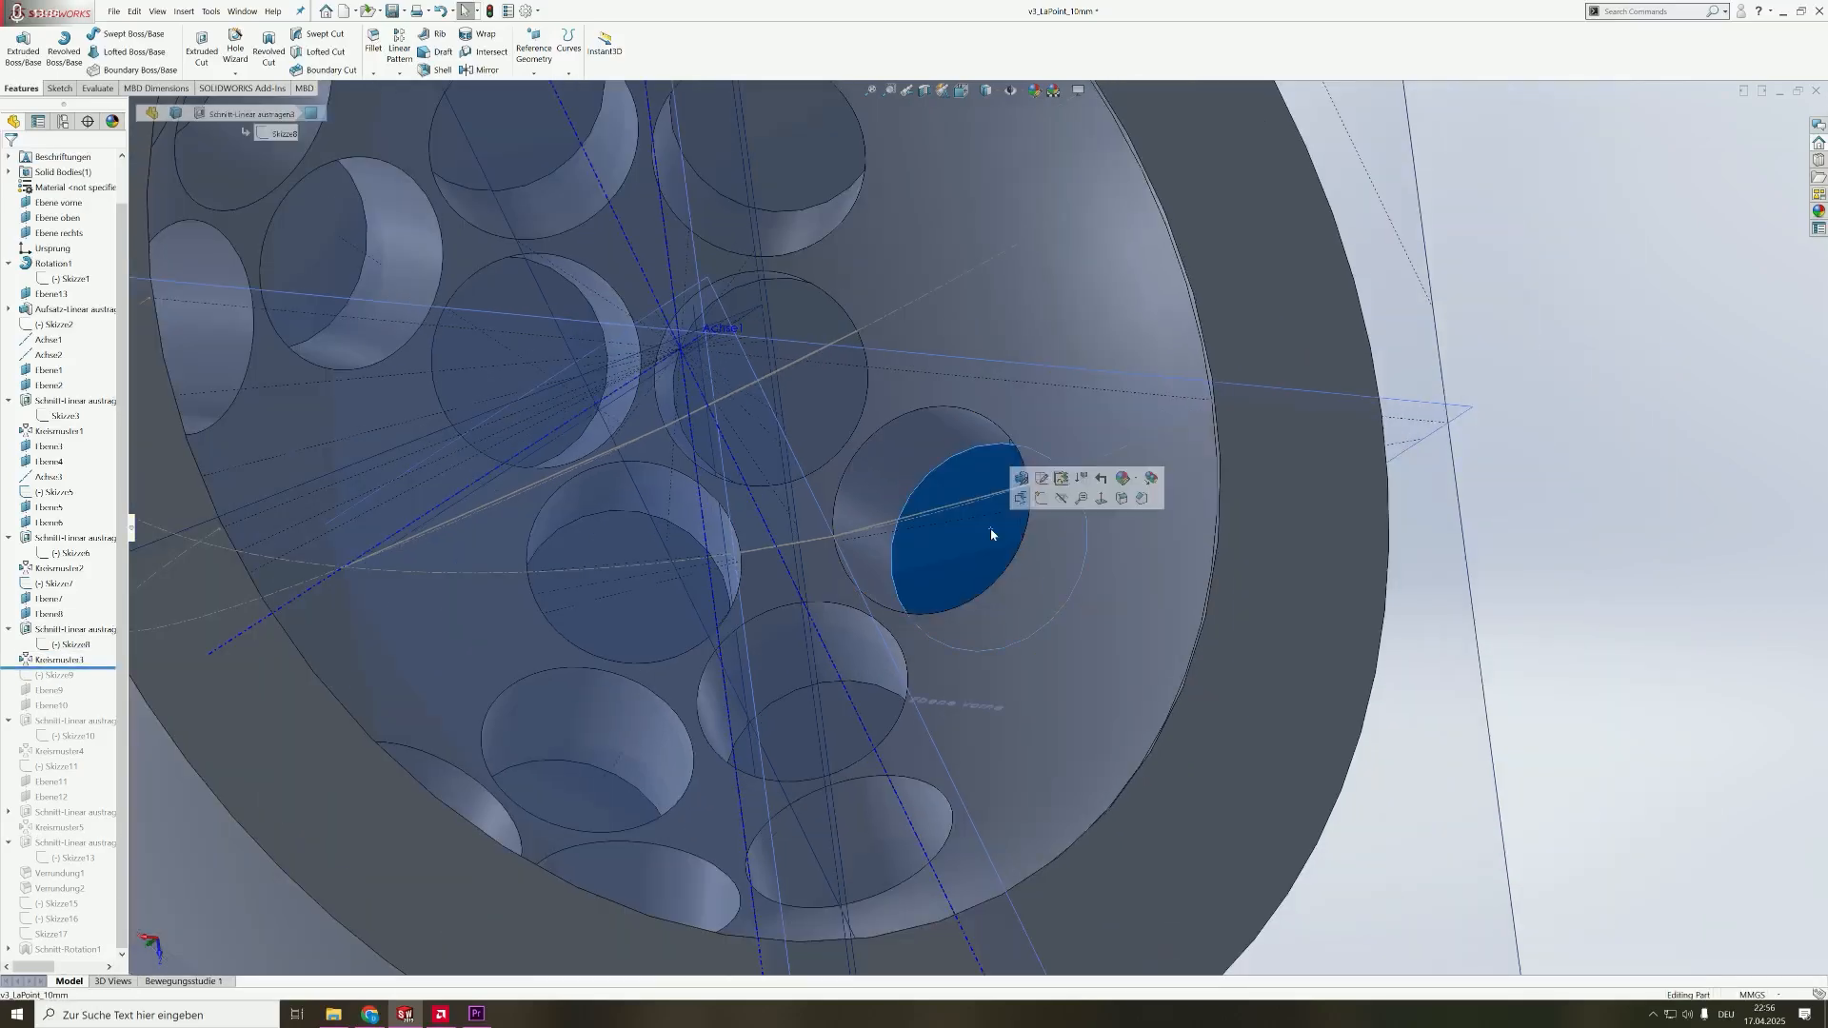
pyautogui.scroll(4, 990, 528)
pyautogui.scroll(-5, 953, 523)
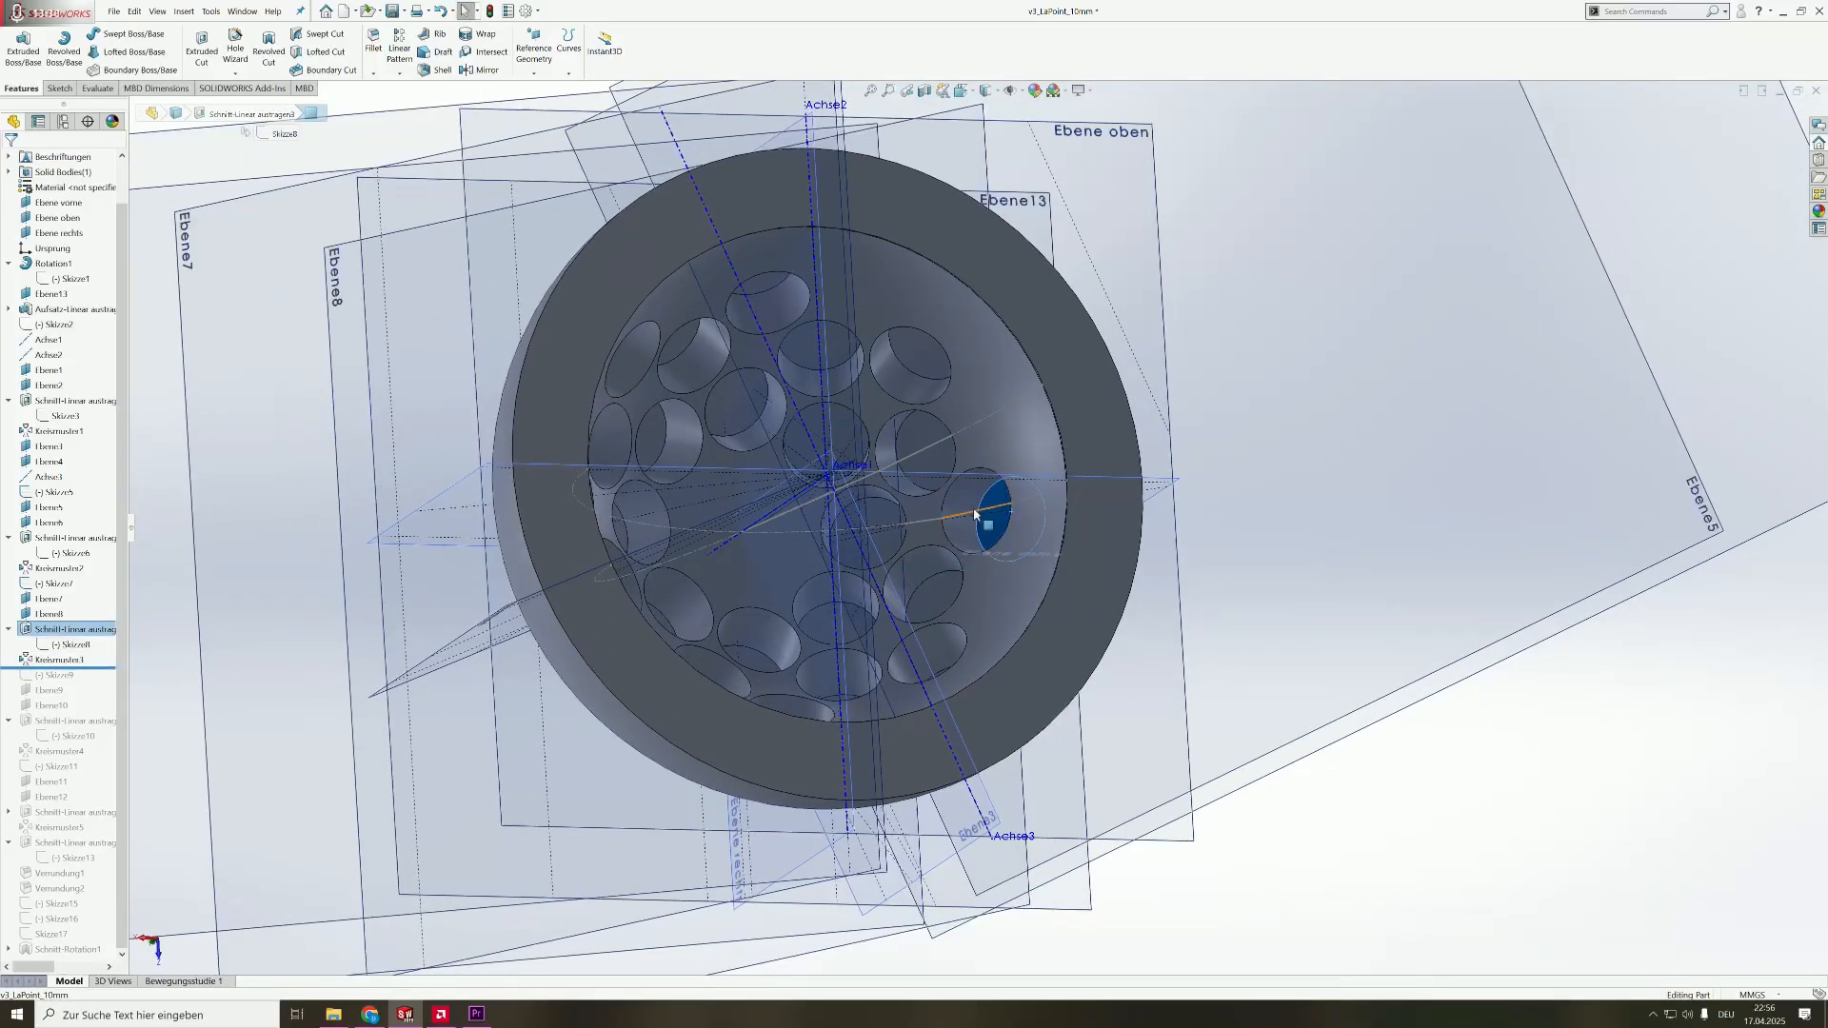
pyautogui.scroll(3, 919, 458)
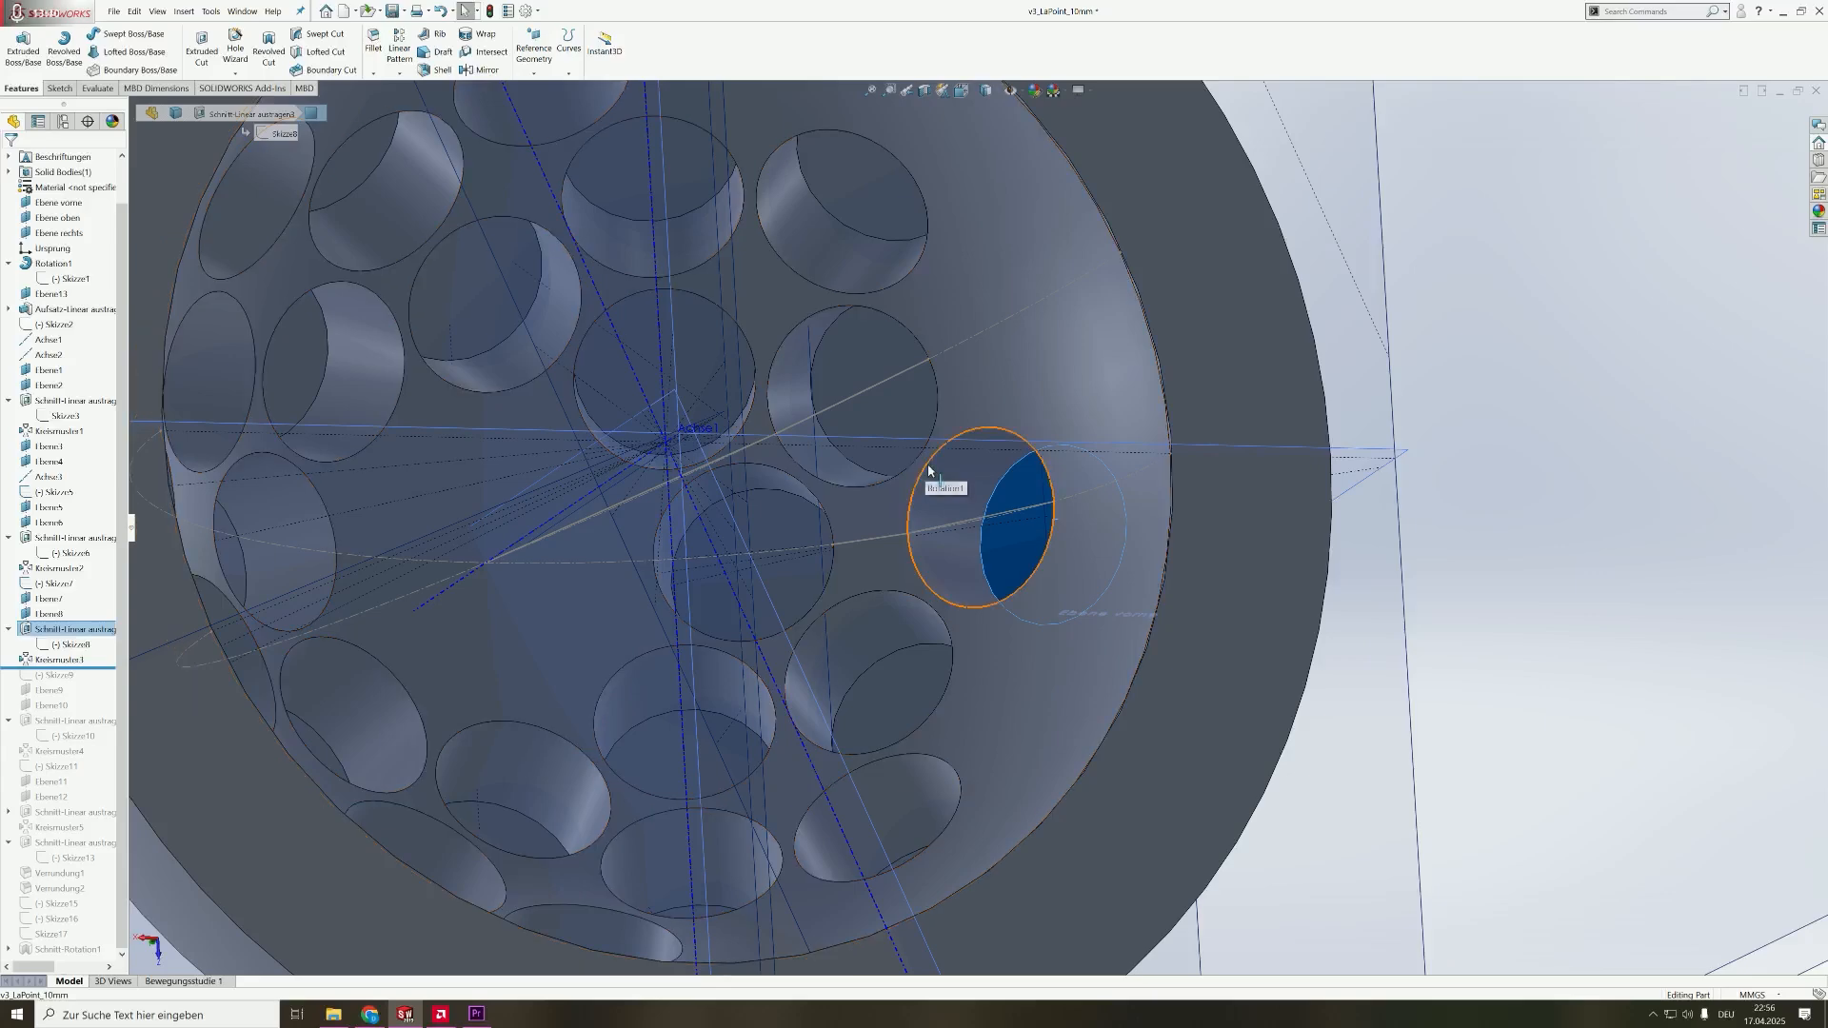
pyautogui.scroll(-3, 922, 460)
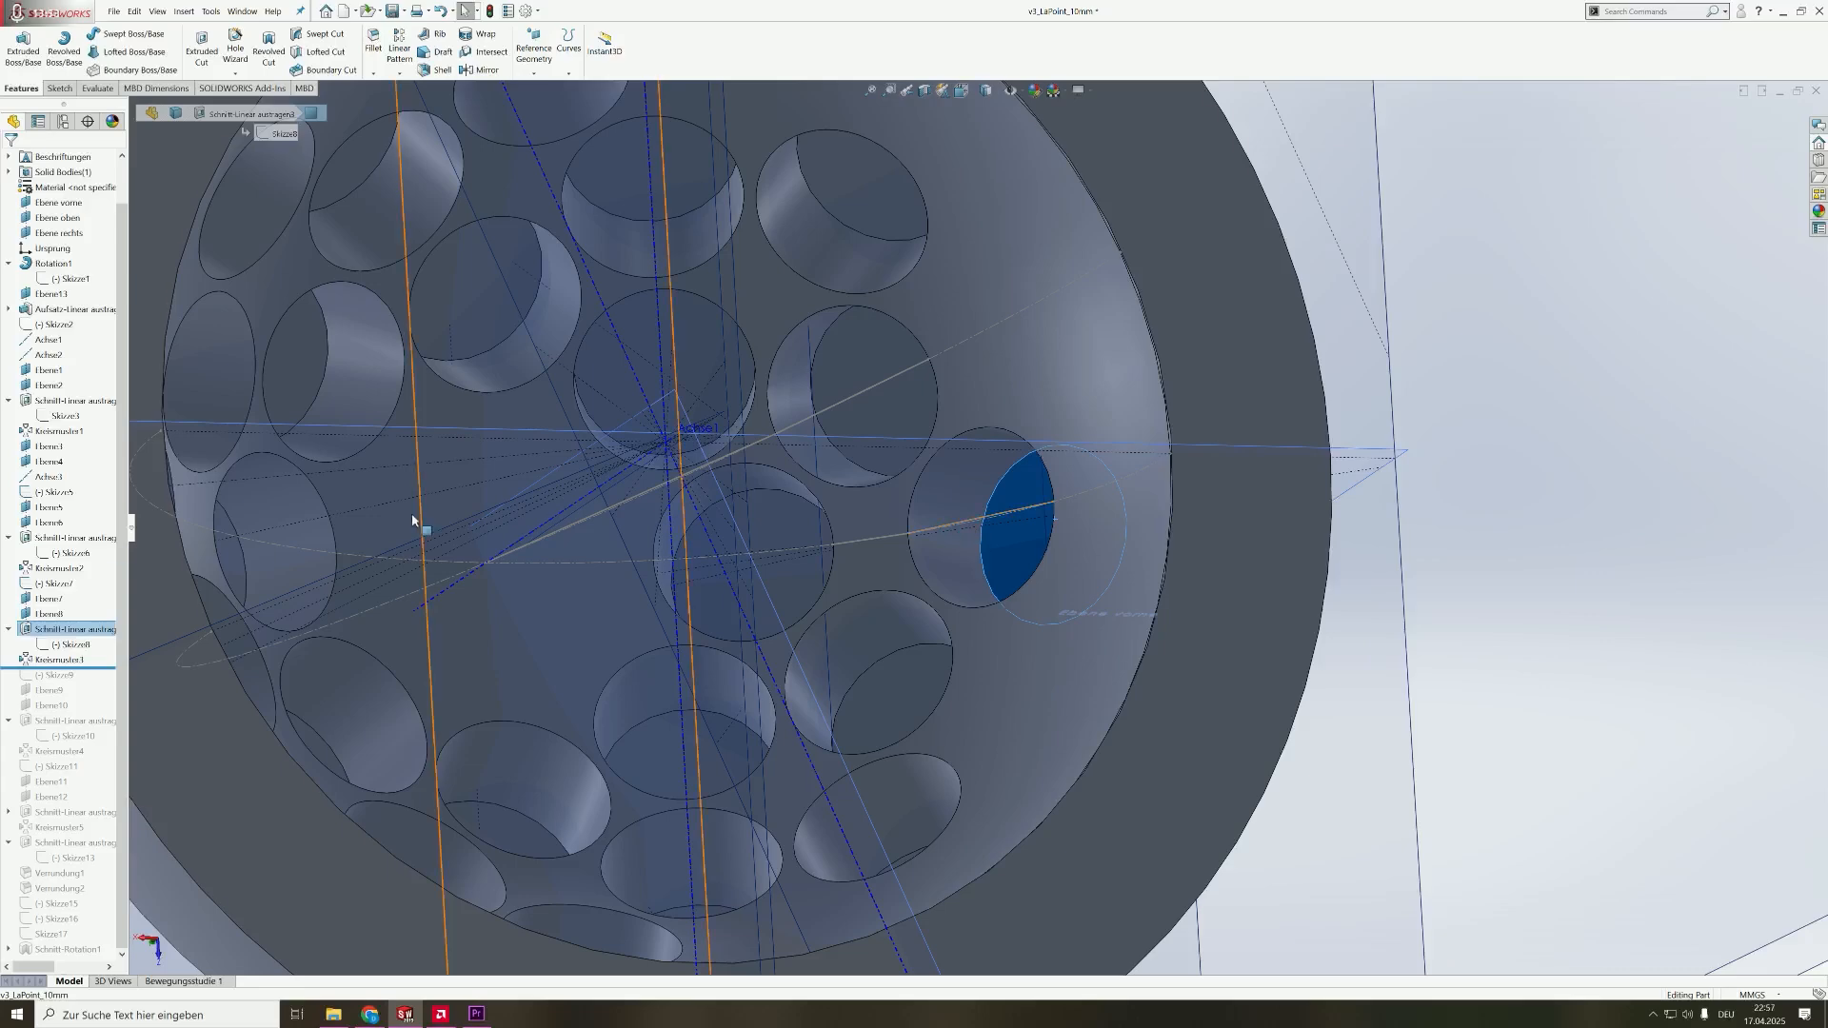
# - Reopen Ebene7's settings to recheck its angle definition, close them unchanged and view the bowl's holes from another angle
pyautogui.click(49, 604)
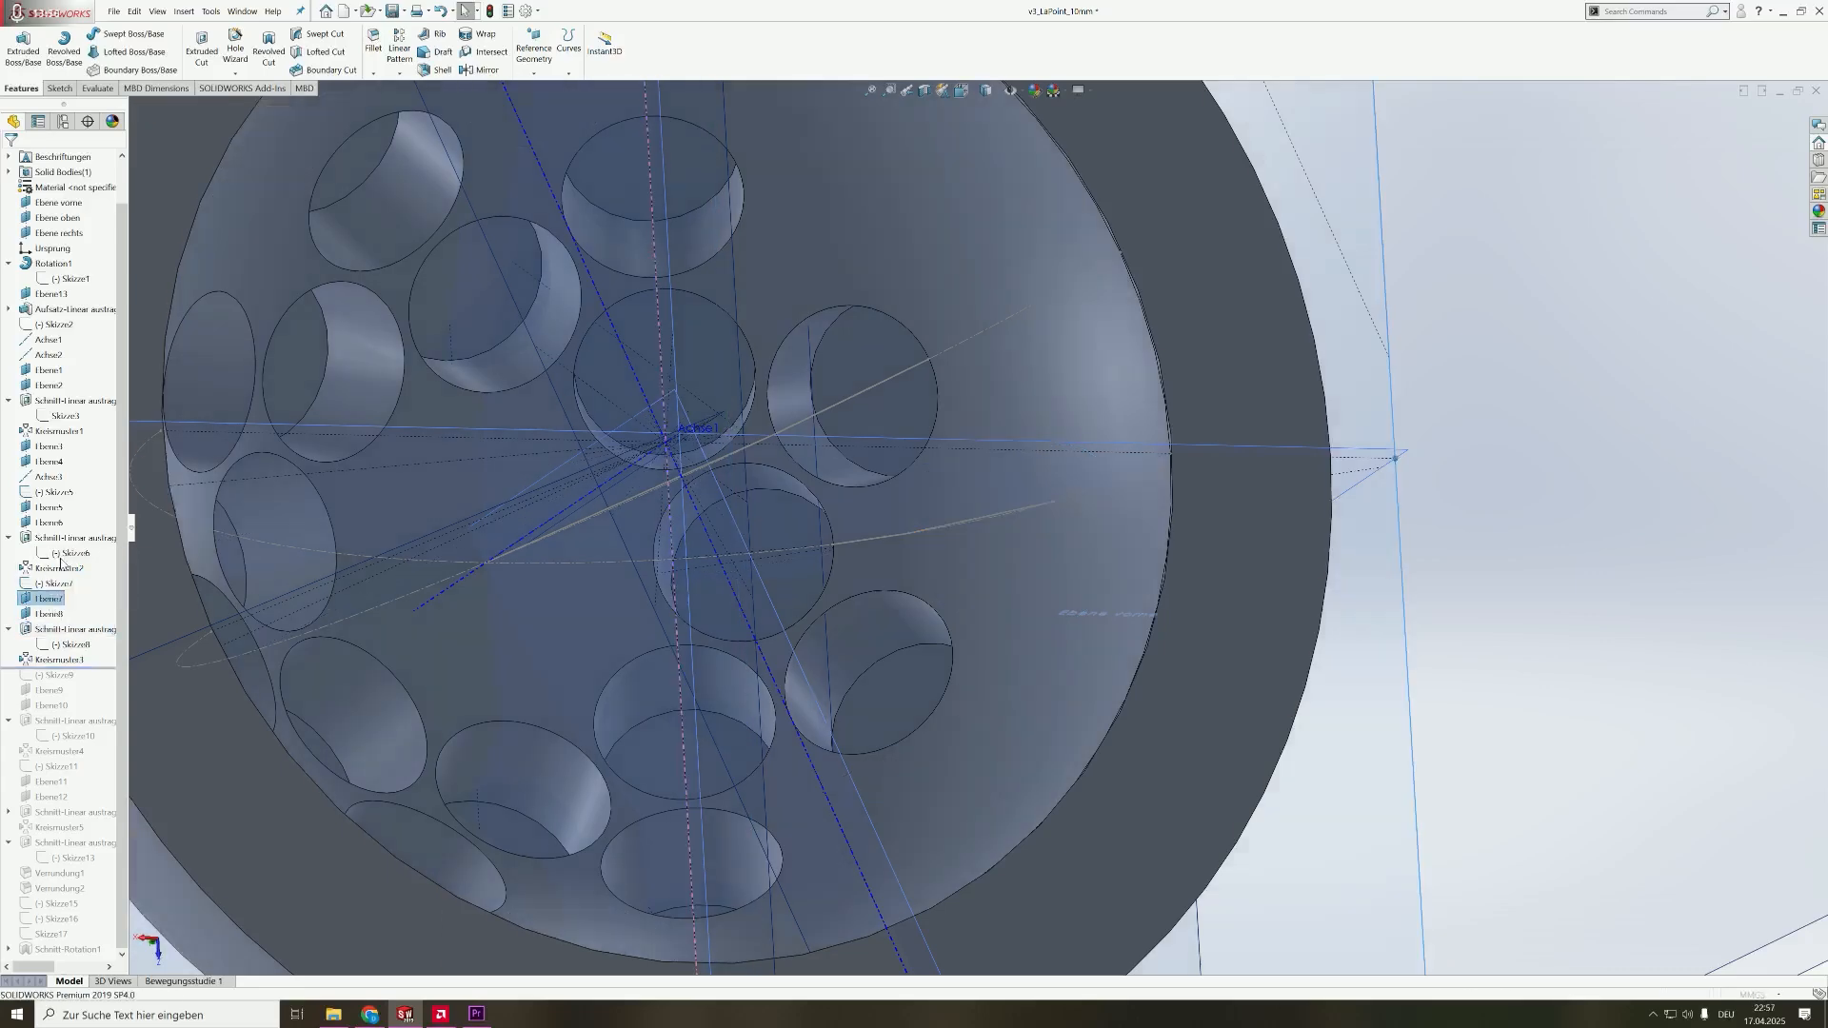
pyautogui.click(61, 576)
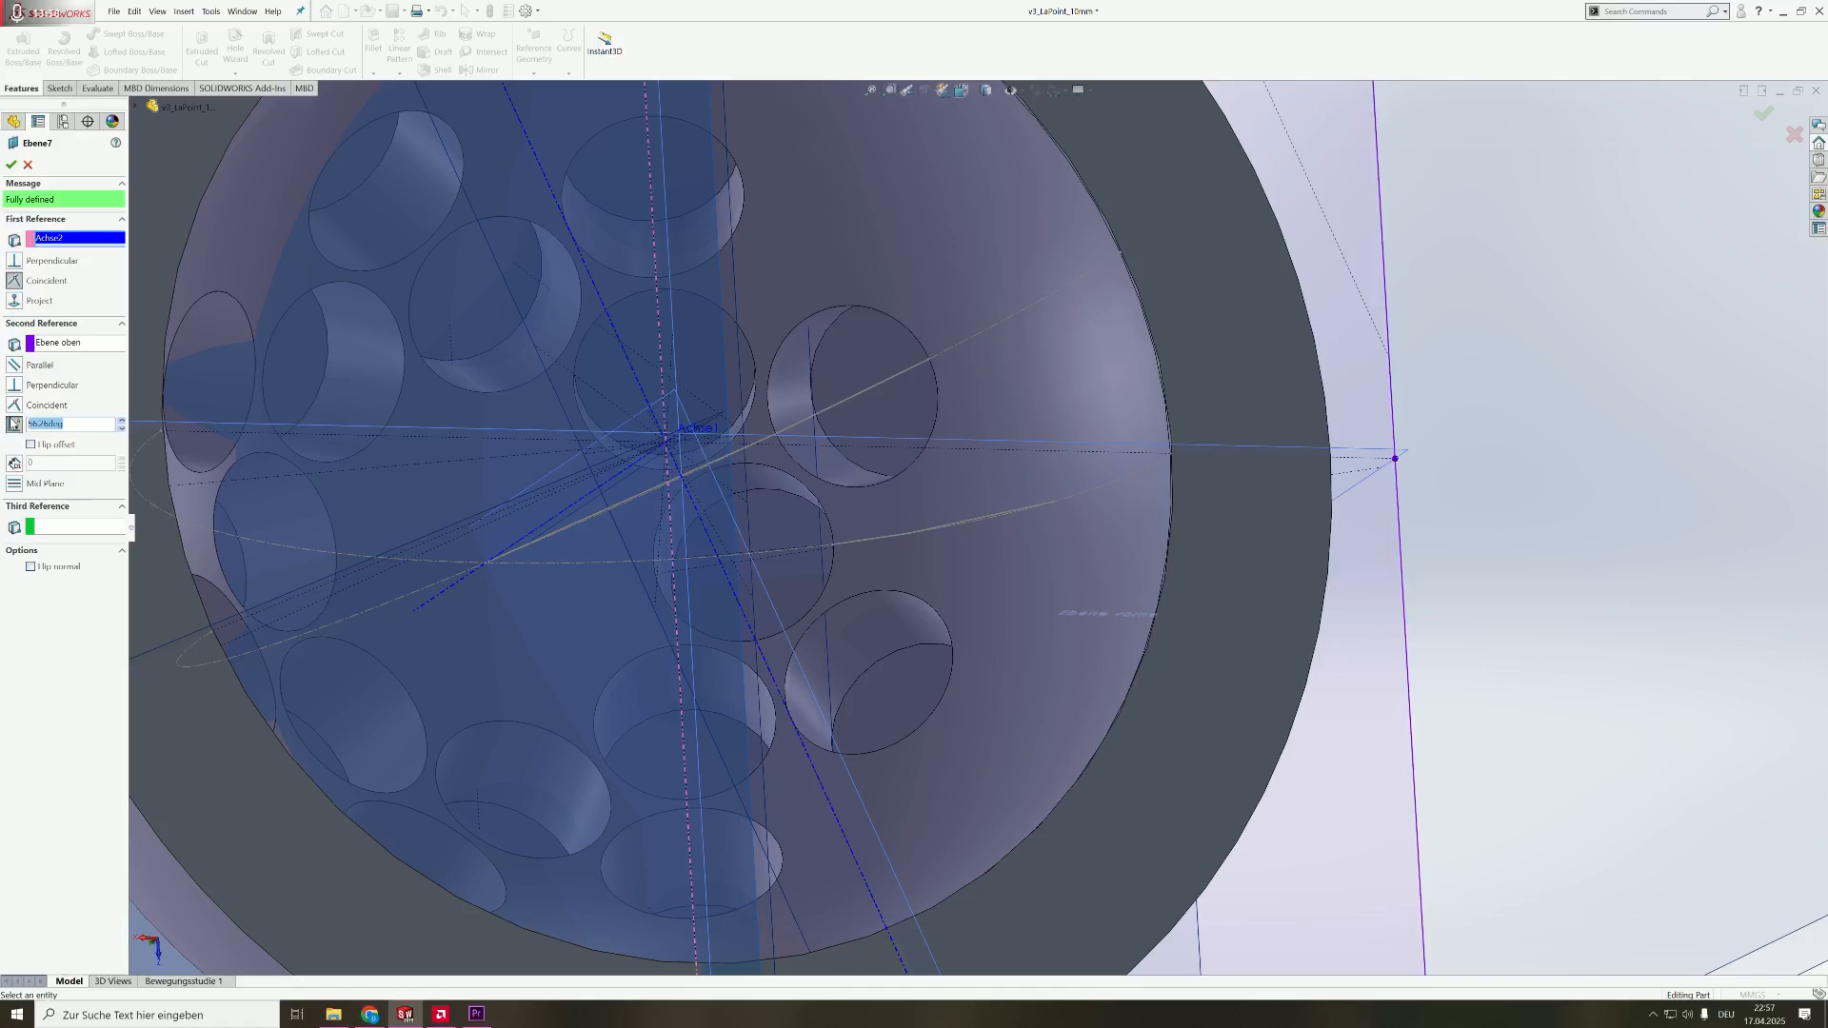
pyautogui.click(27, 166)
pyautogui.moveTo(719, 581); pyautogui.dragTo(768, 529, button='middle')
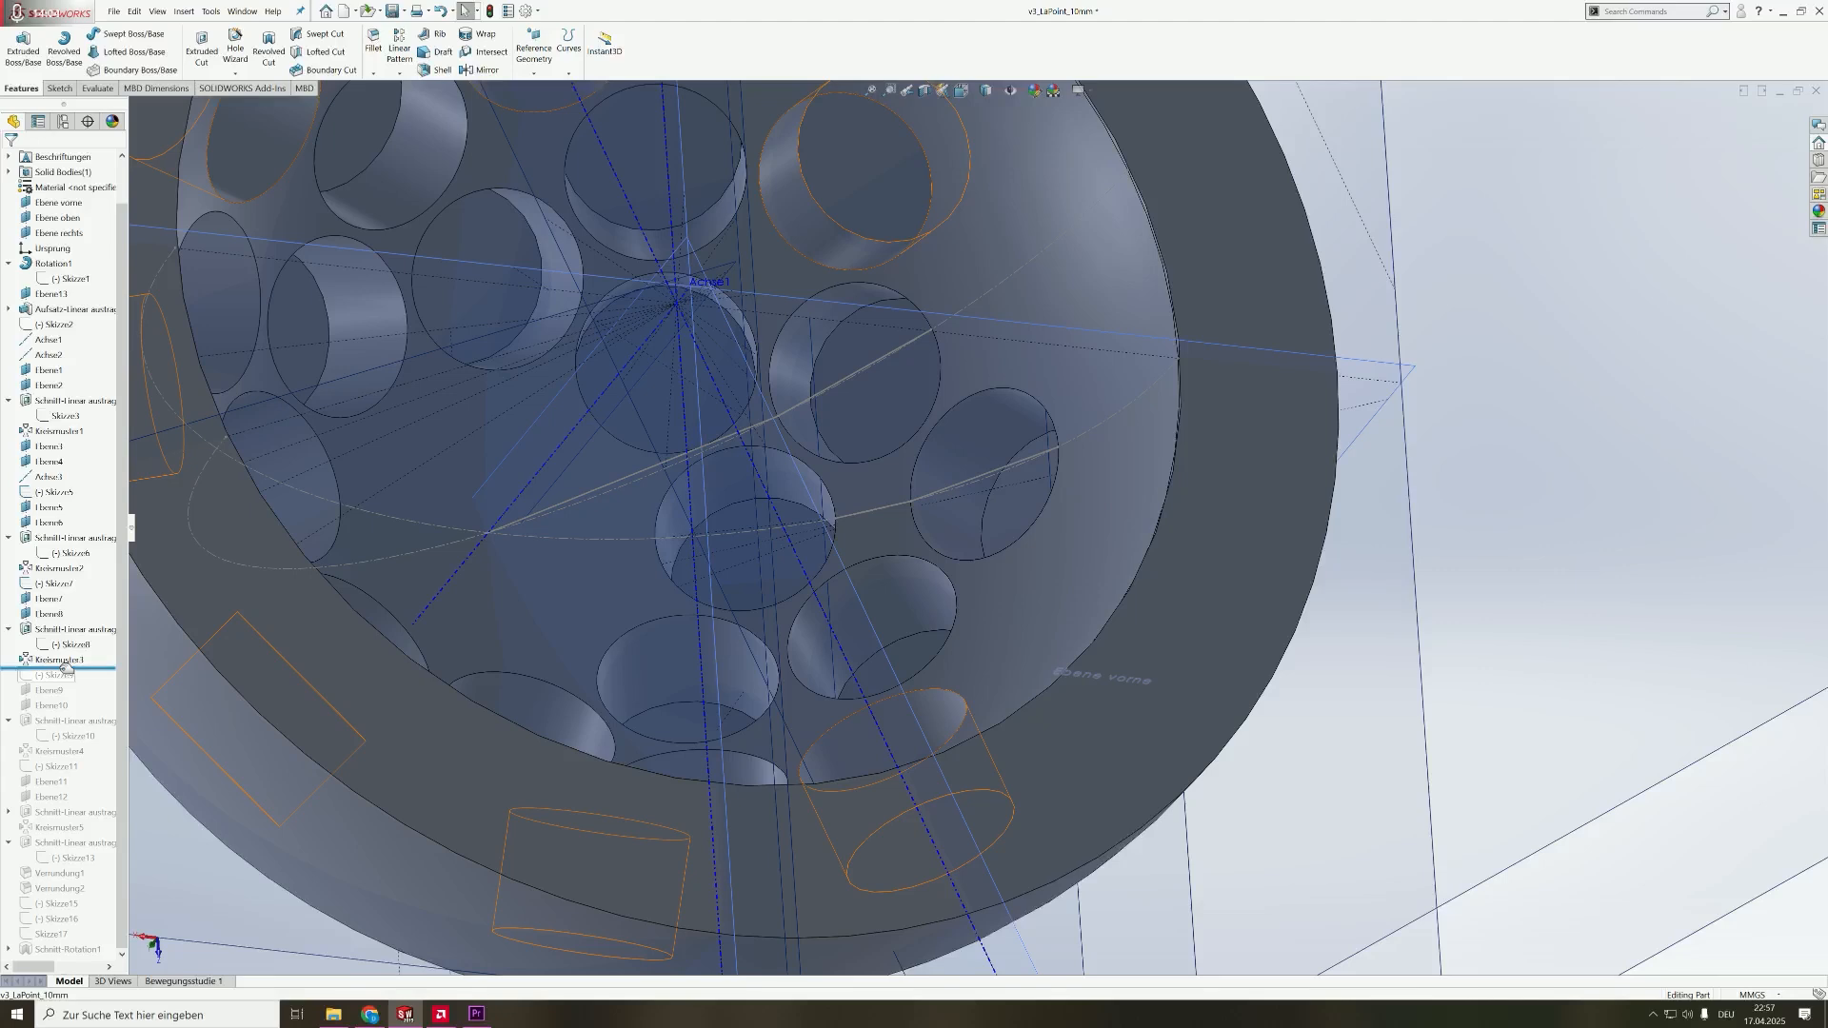
# - Roll the feature history forward to just below Skizze9, select the sketch and examine its line on the bowl's inner wall
pyautogui.moveTo(66, 668); pyautogui.dragTo(75, 679)
pyautogui.click(95, 673)
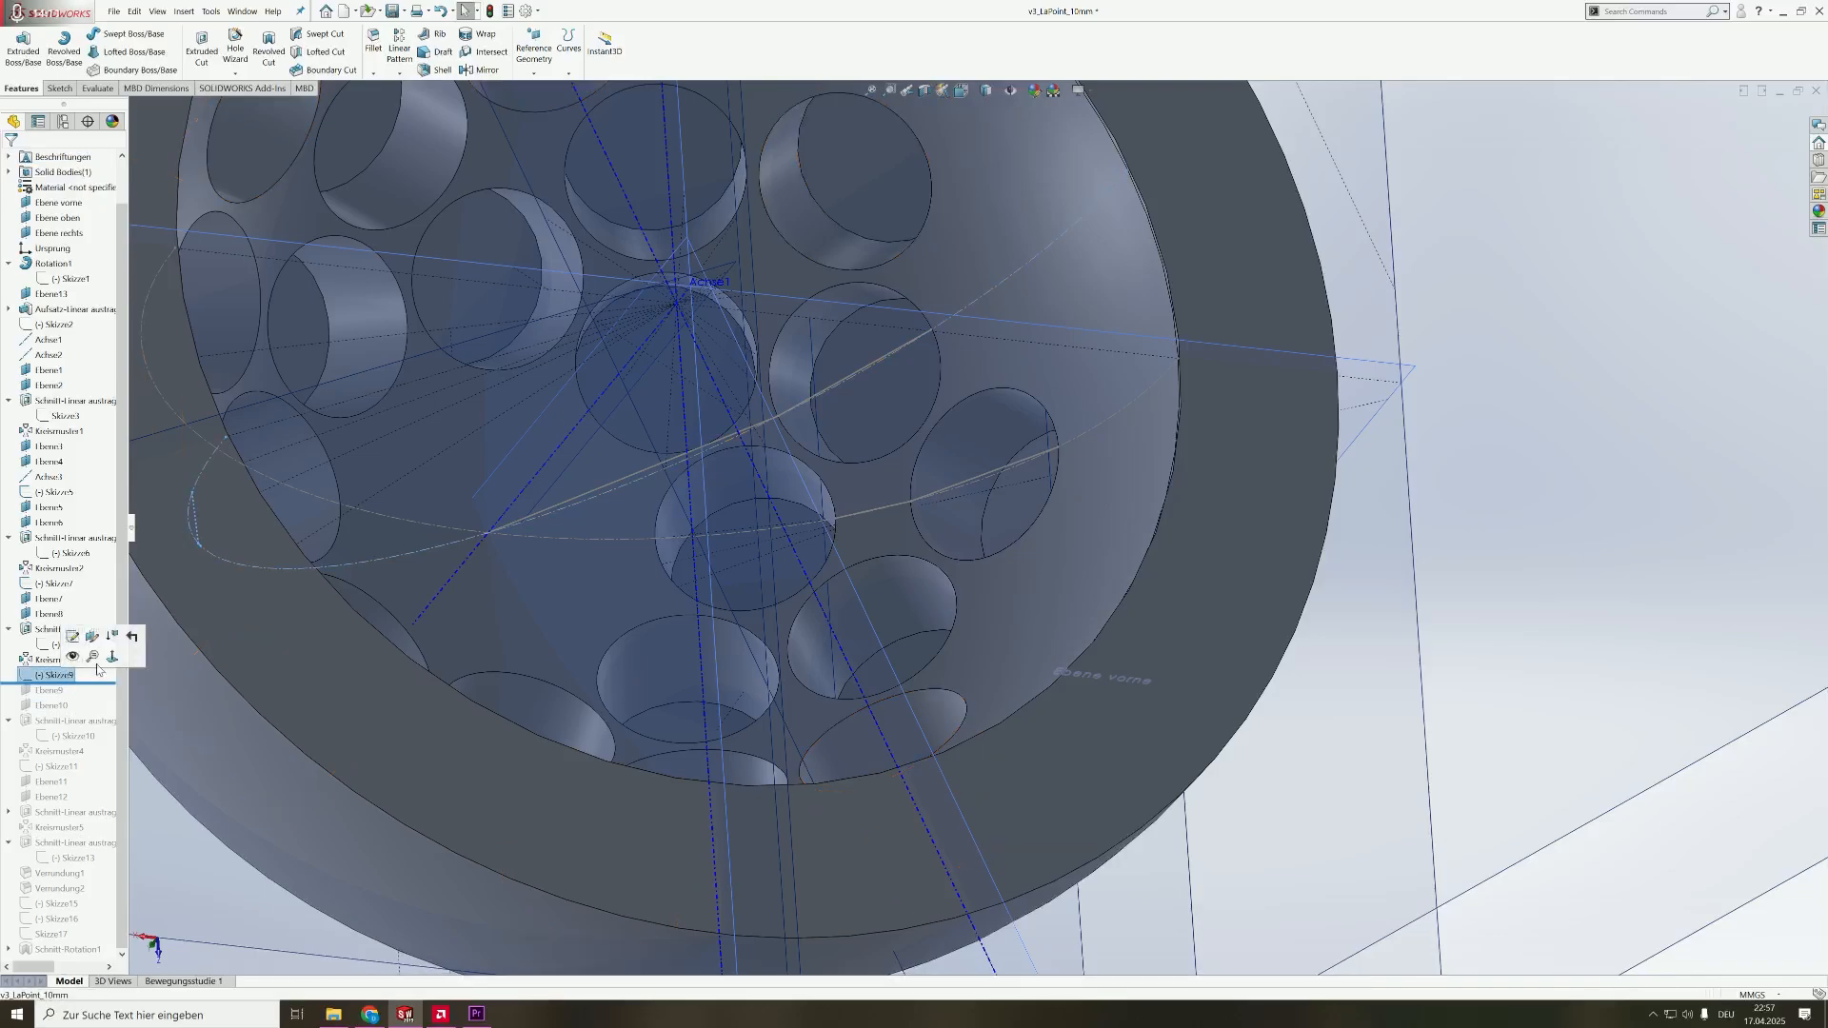
pyautogui.scroll(5, 385, 638)
pyautogui.moveTo(385, 638); pyautogui.dragTo(815, 517, button='middle')
pyautogui.scroll(-3, 576, 526)
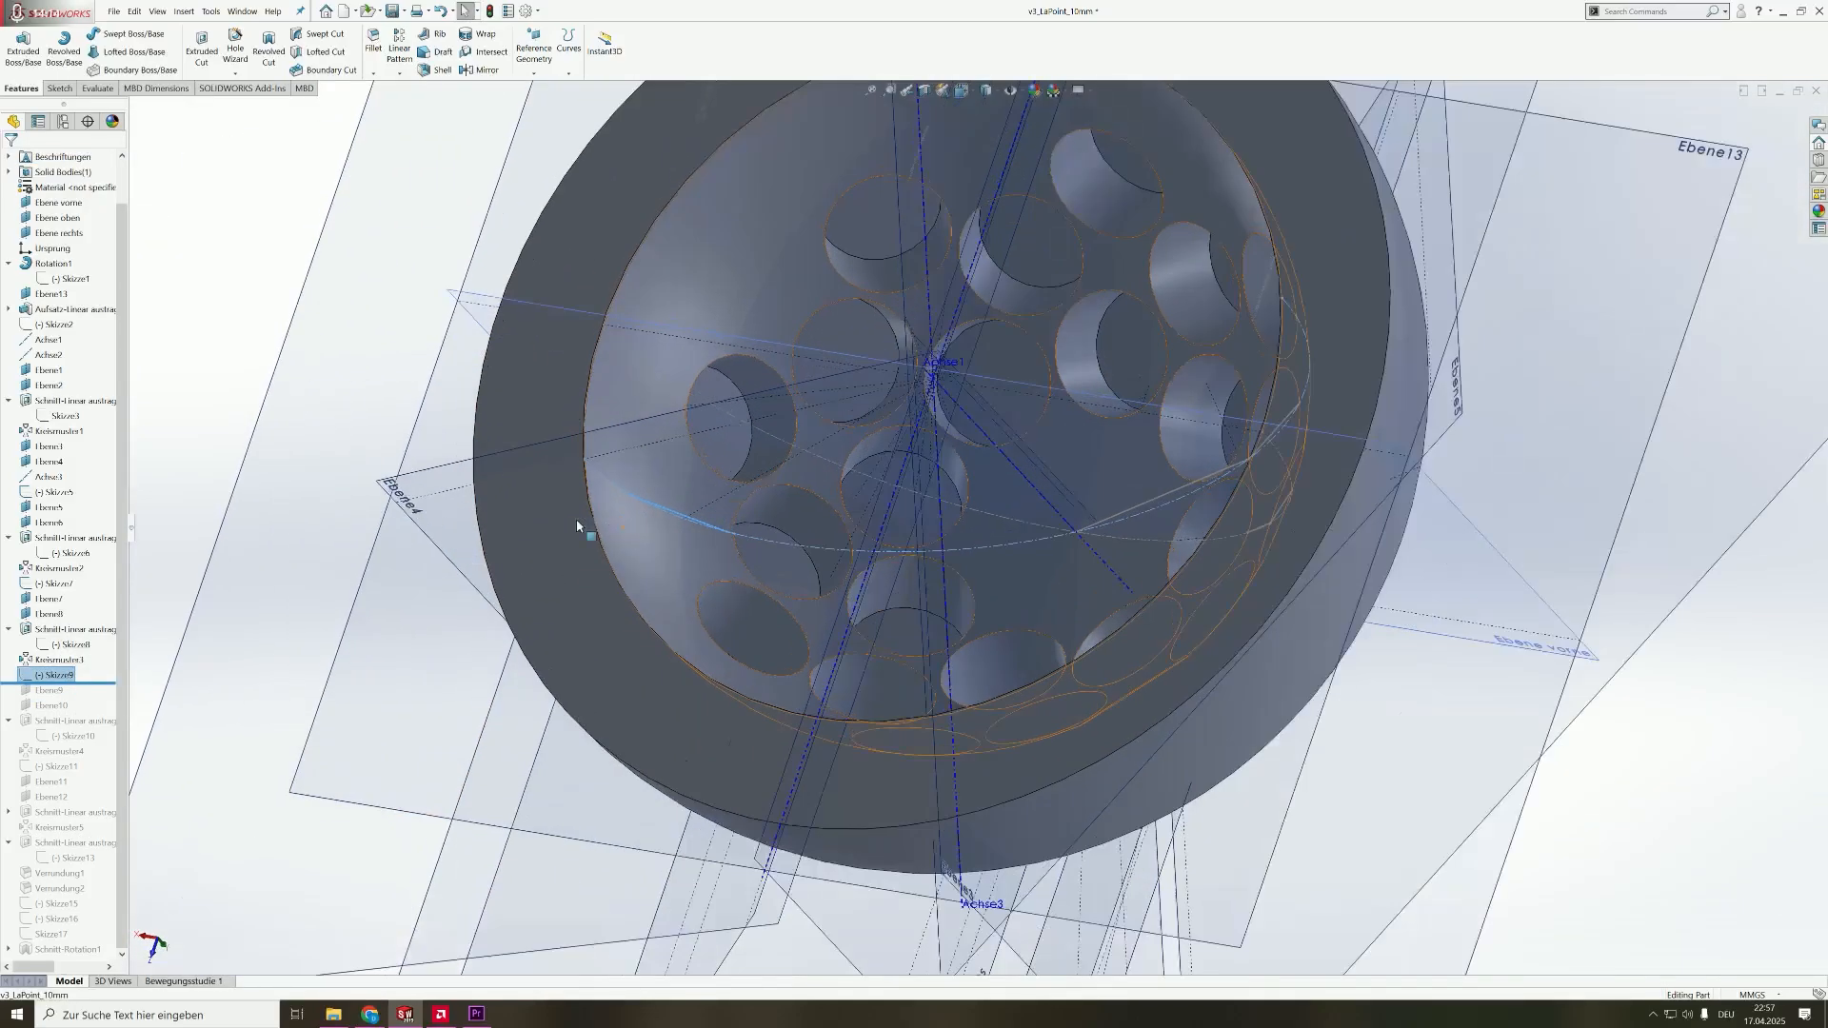
pyautogui.scroll(-2, 576, 525)
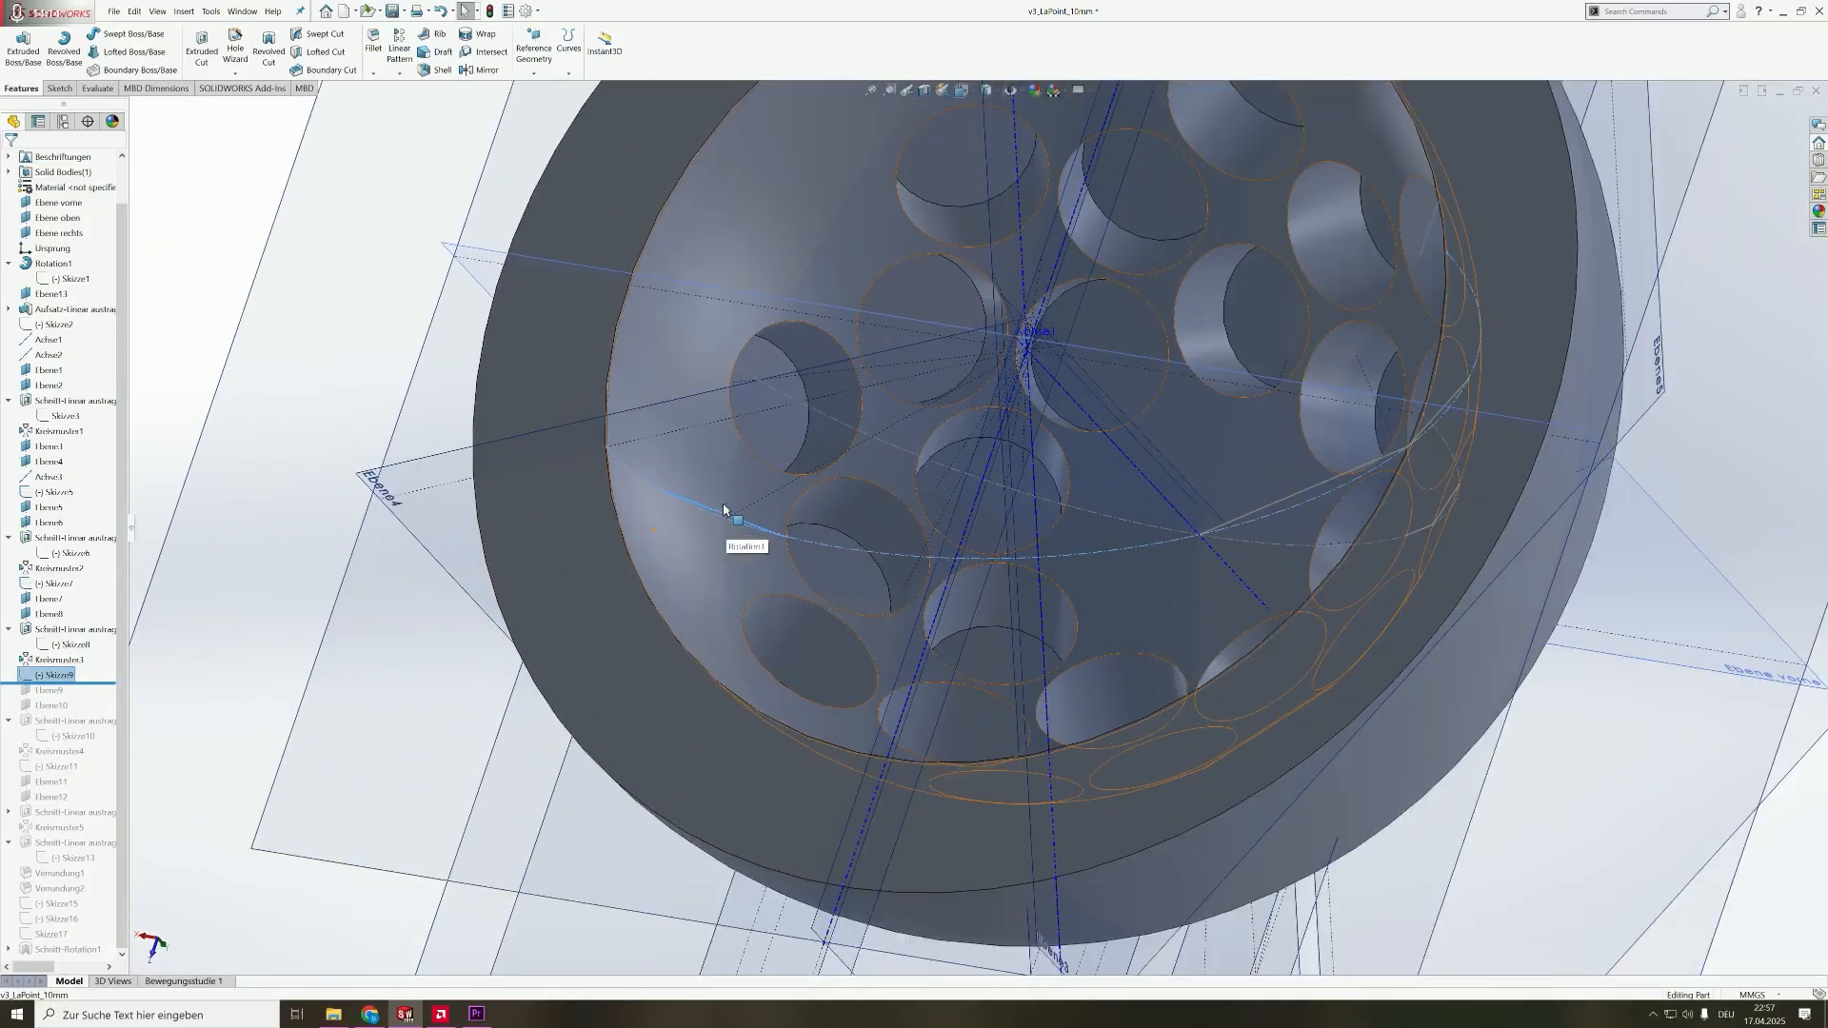
pyautogui.click(774, 539)
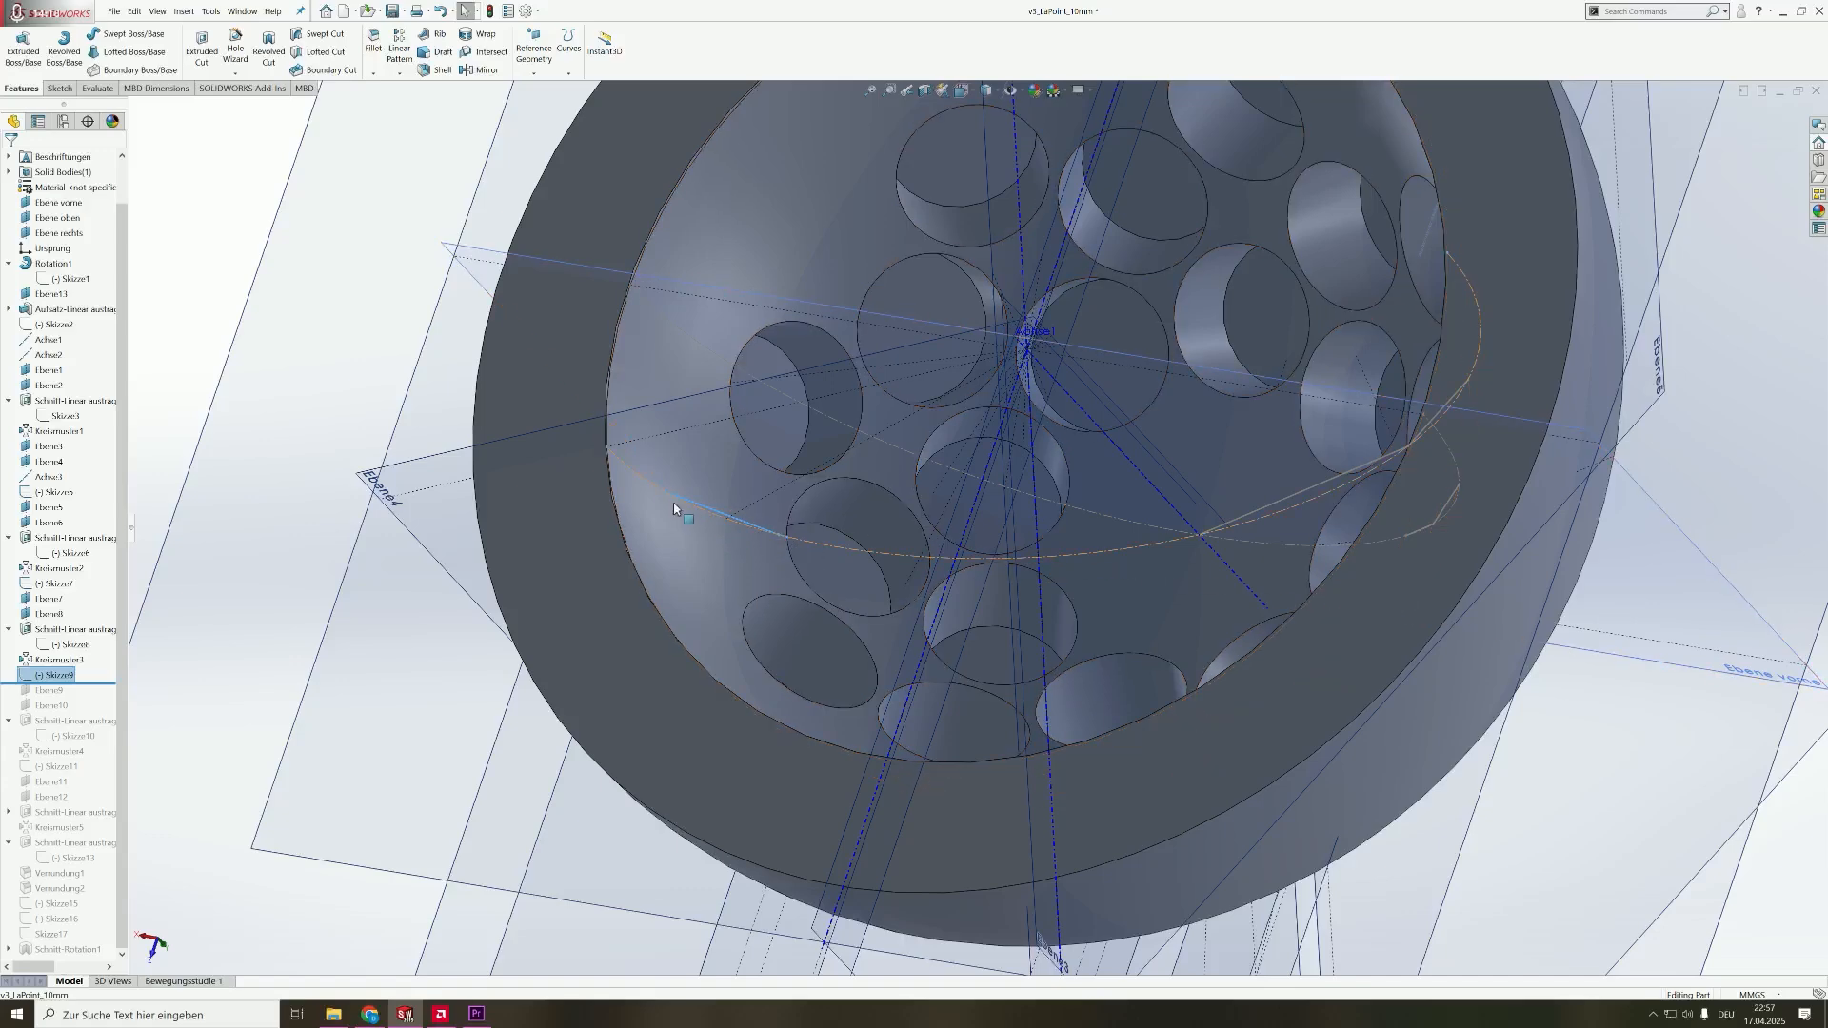
# - Roll the feature history forward to just below Ebene9, select the plane and examine its orientation with the whole model in view
pyautogui.moveTo(76, 690); pyautogui.dragTo(57, 700)
pyautogui.click(57, 692)
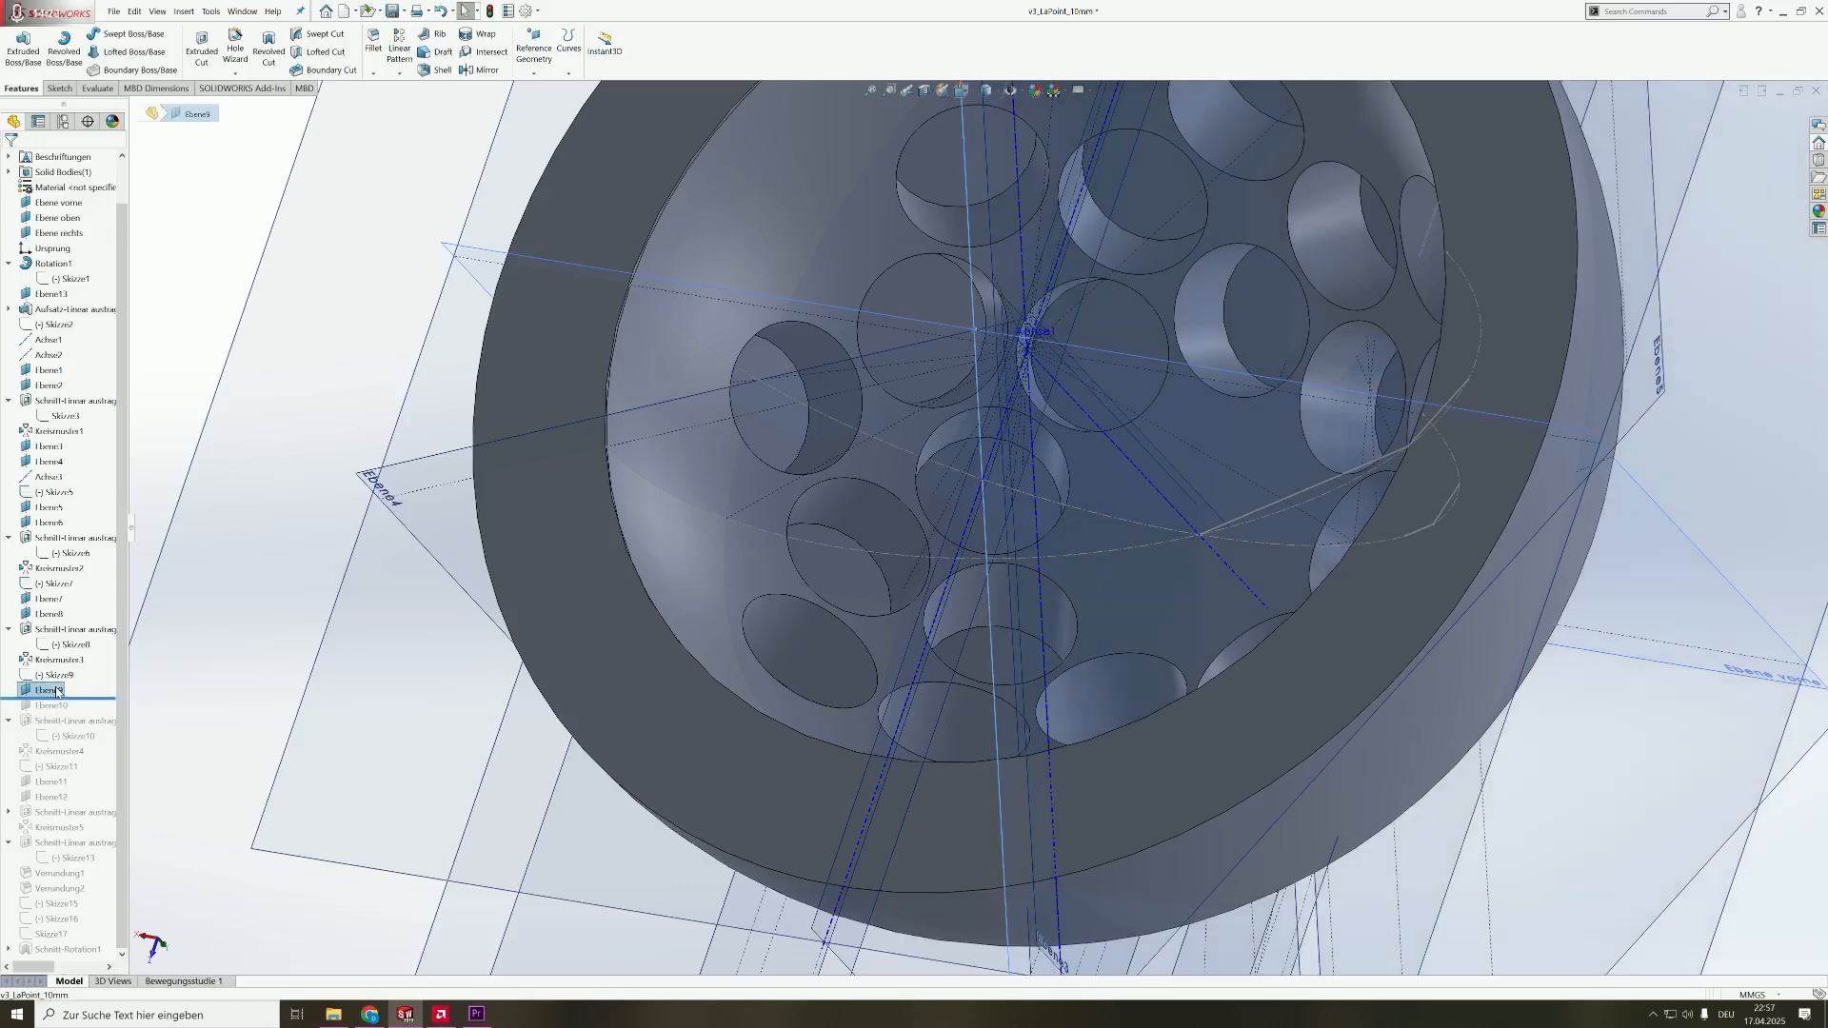
pyautogui.press('f')
pyautogui.moveTo(819, 429); pyautogui.dragTo(857, 408, button='middle')
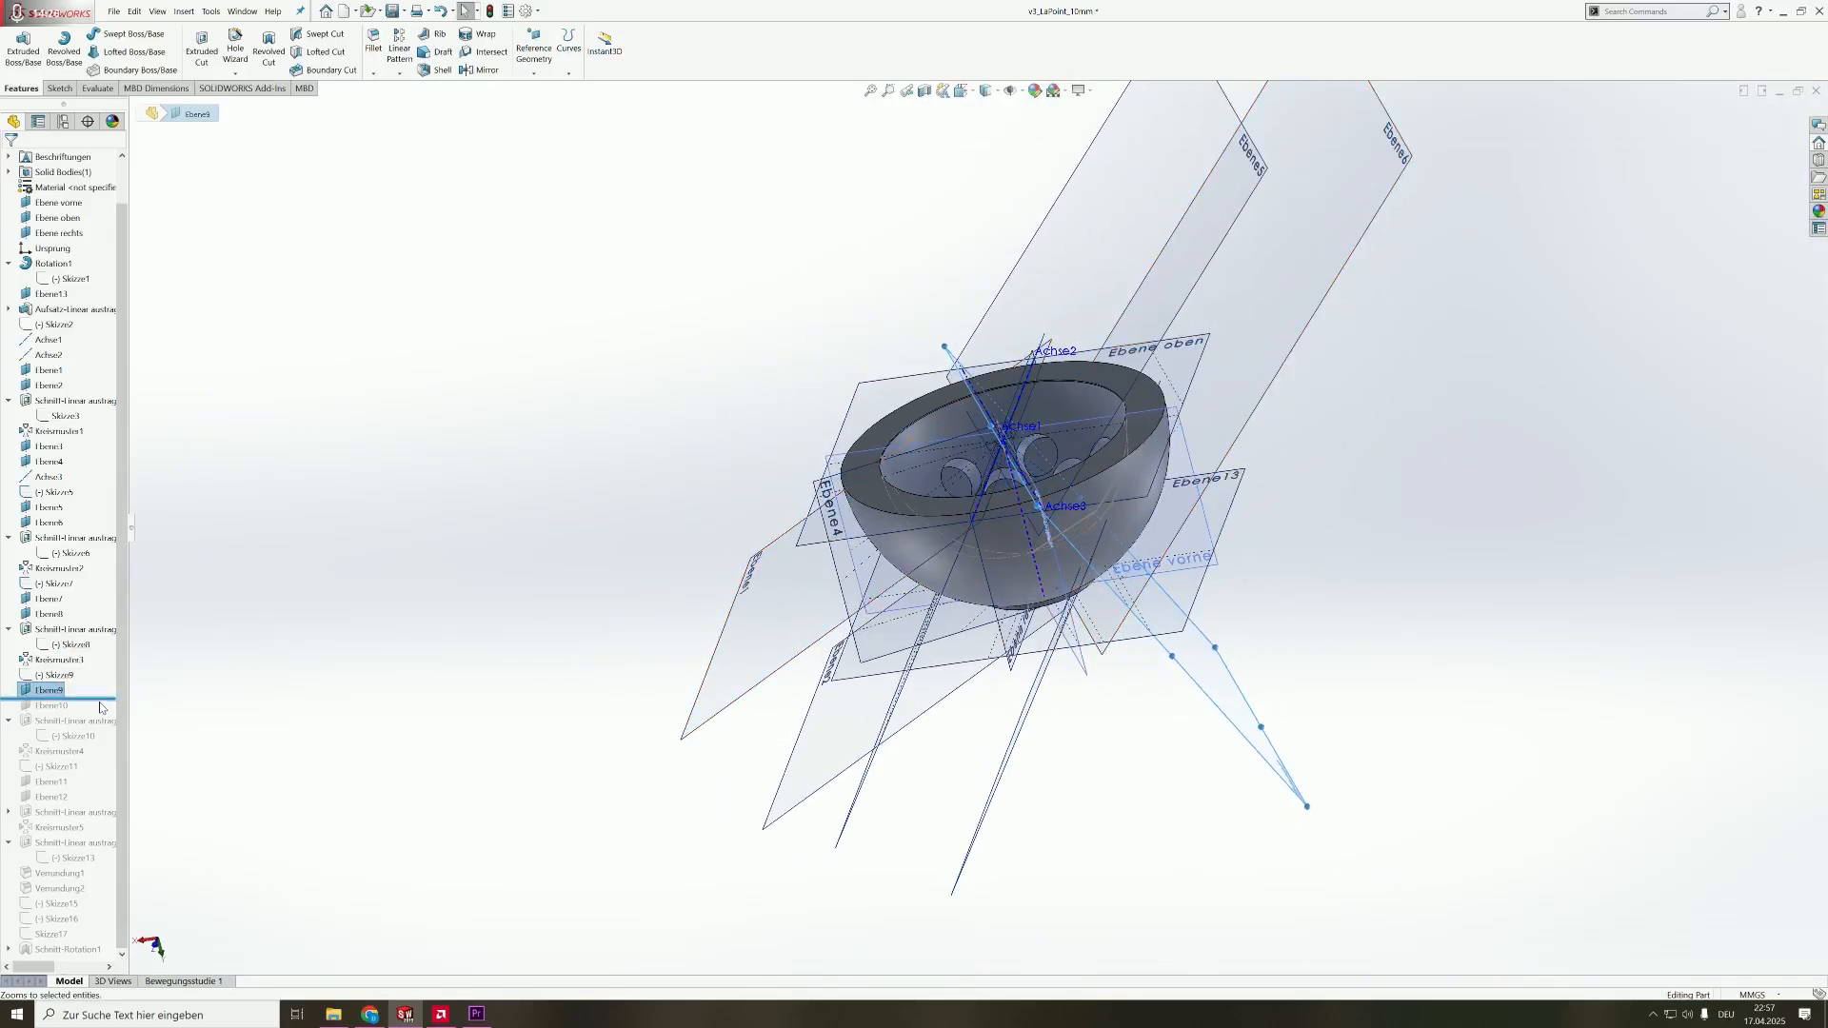
# - Roll the feature history forward to just below Ebene10 and examine where the plane lies relative to the bowl
pyautogui.moveTo(99, 697); pyautogui.dragTo(95, 713)
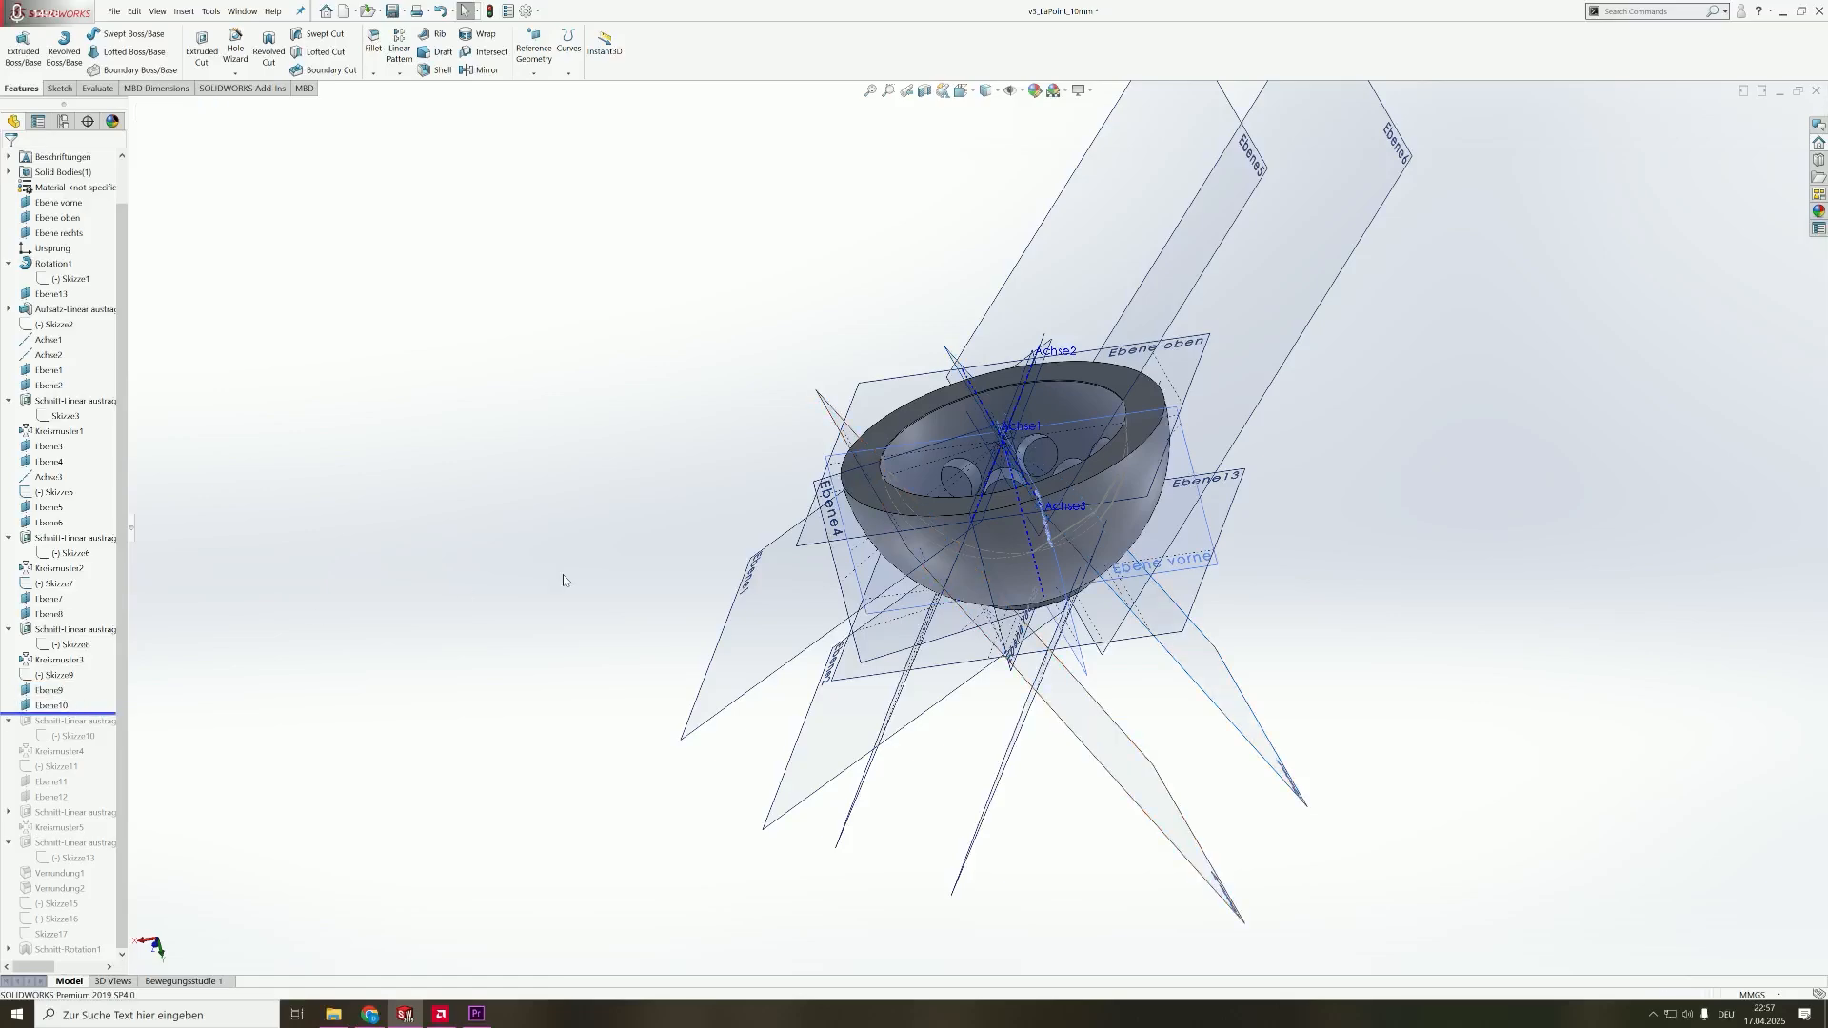
pyautogui.moveTo(952, 524); pyautogui.dragTo(928, 581, button='middle')
pyautogui.scroll(-4, 914, 600)
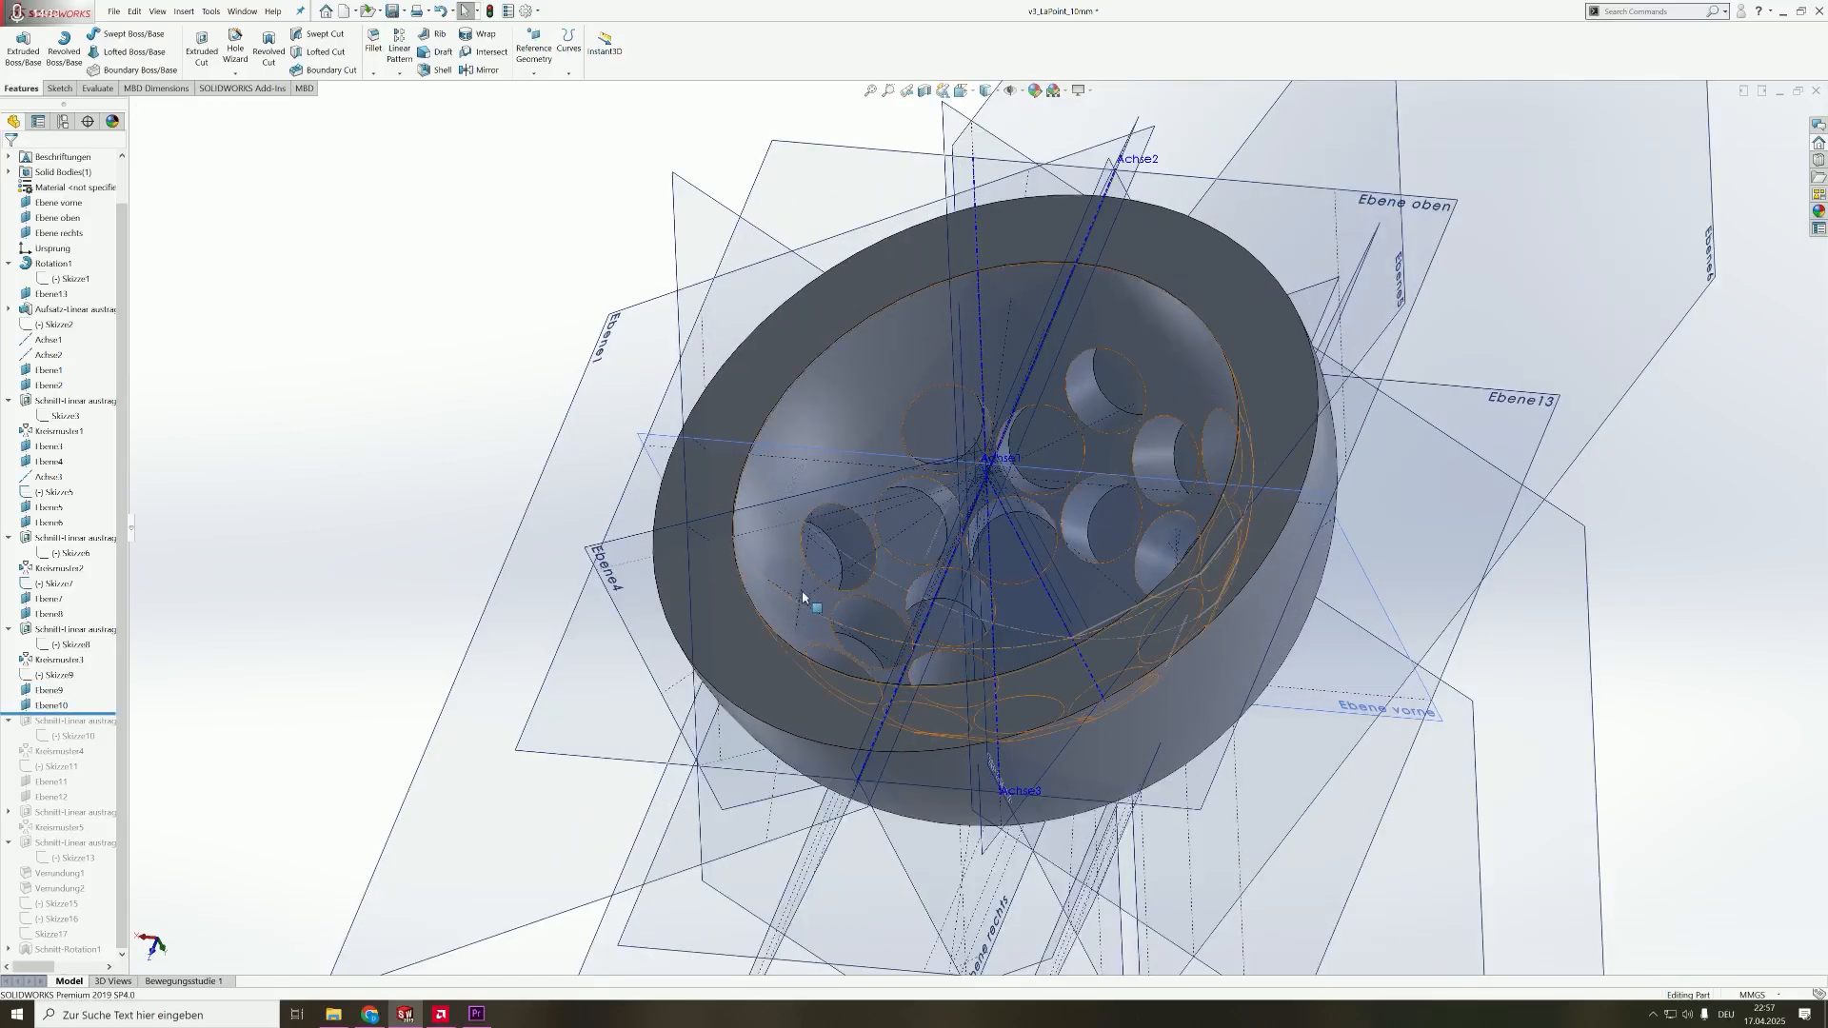
# - Roll the feature history forward past the fourth linear cut and select its sketch Skizze10 and the cut to examine the new hole
pyautogui.moveTo(71, 714); pyautogui.dragTo(72, 740)
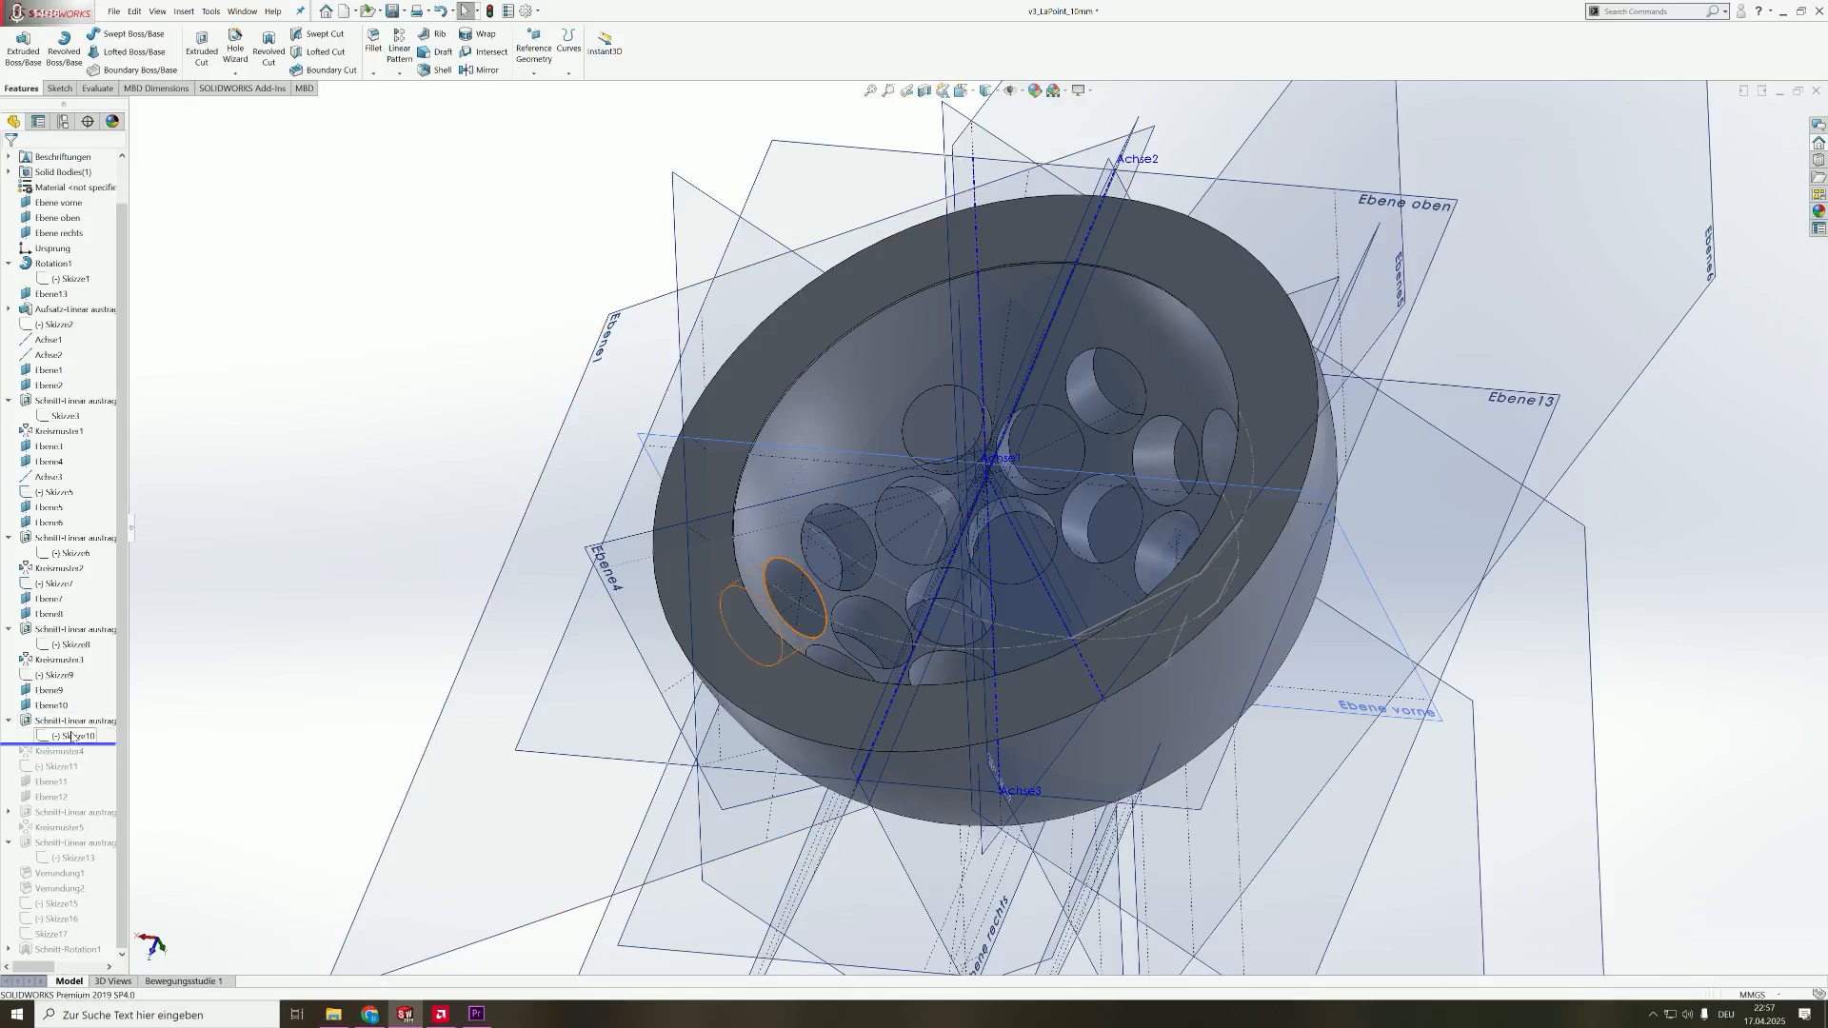
pyautogui.click(72, 736)
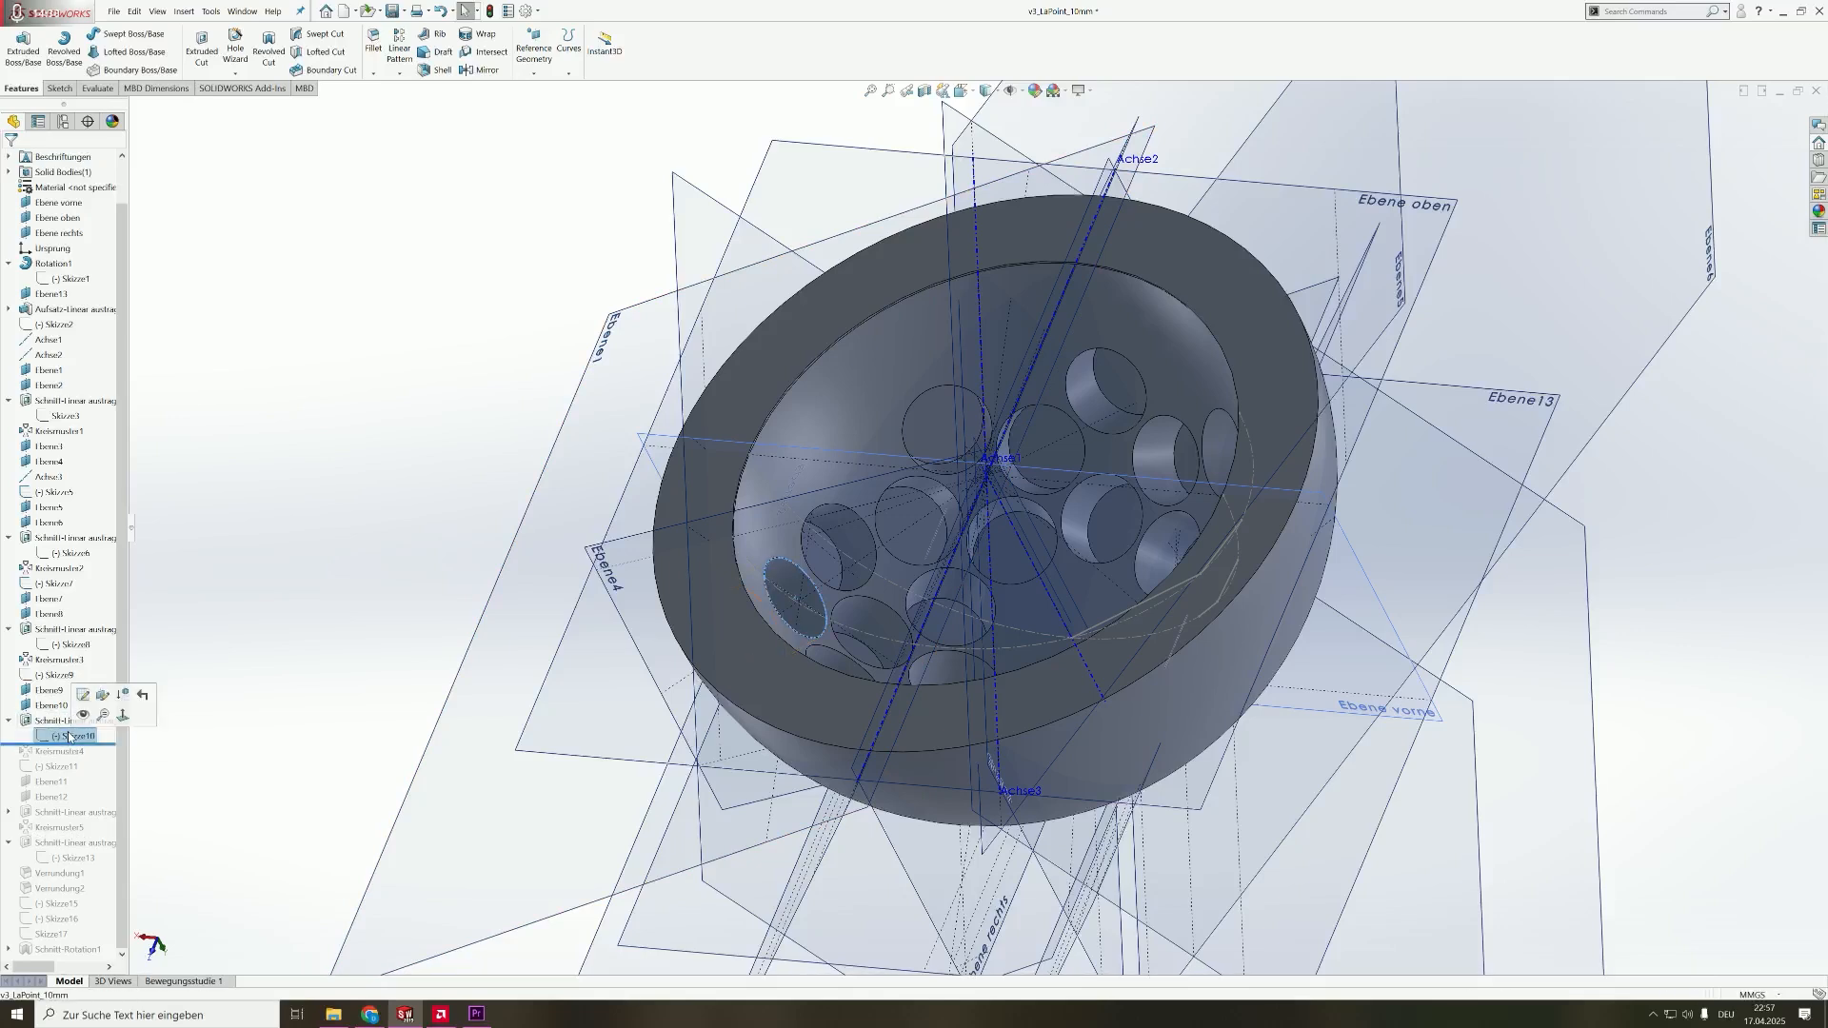
pyautogui.click(57, 722)
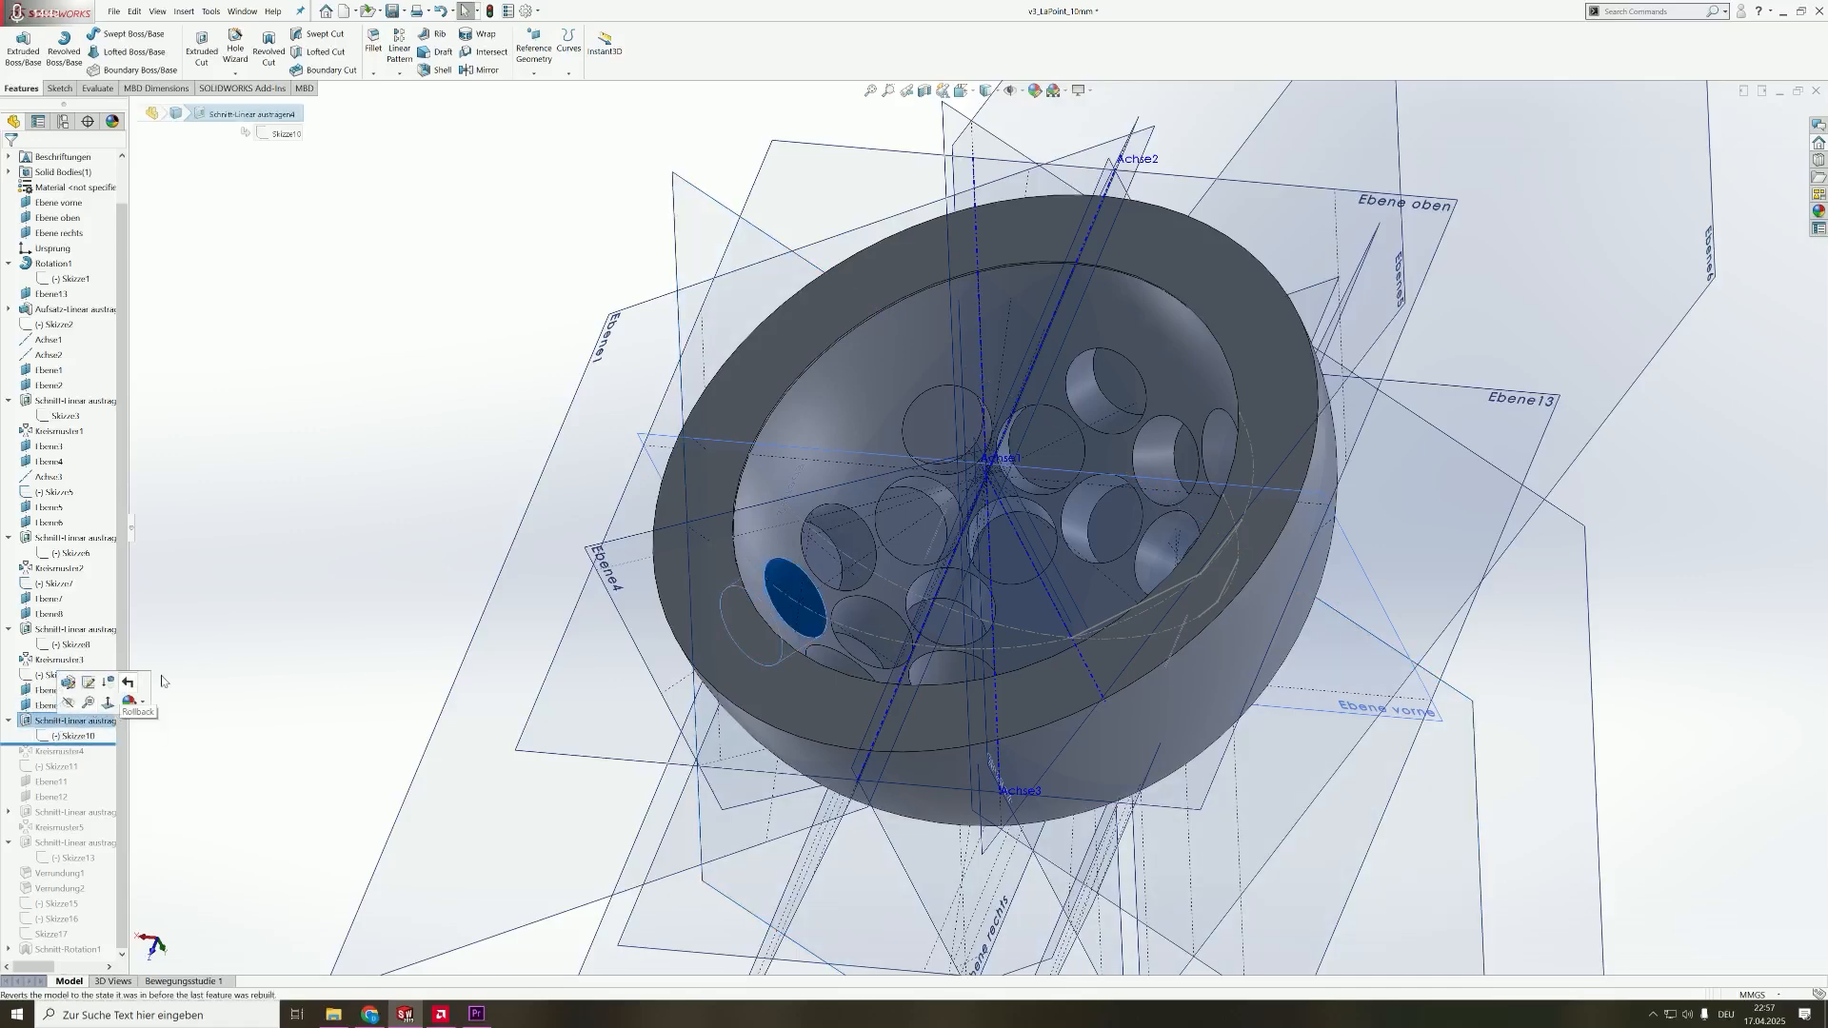
# - Roll the feature history forward to just below Kreismuster4 and examine the ring of patterned holes inside the bowl
pyautogui.moveTo(323, 606); pyautogui.dragTo(846, 549, button='middle')
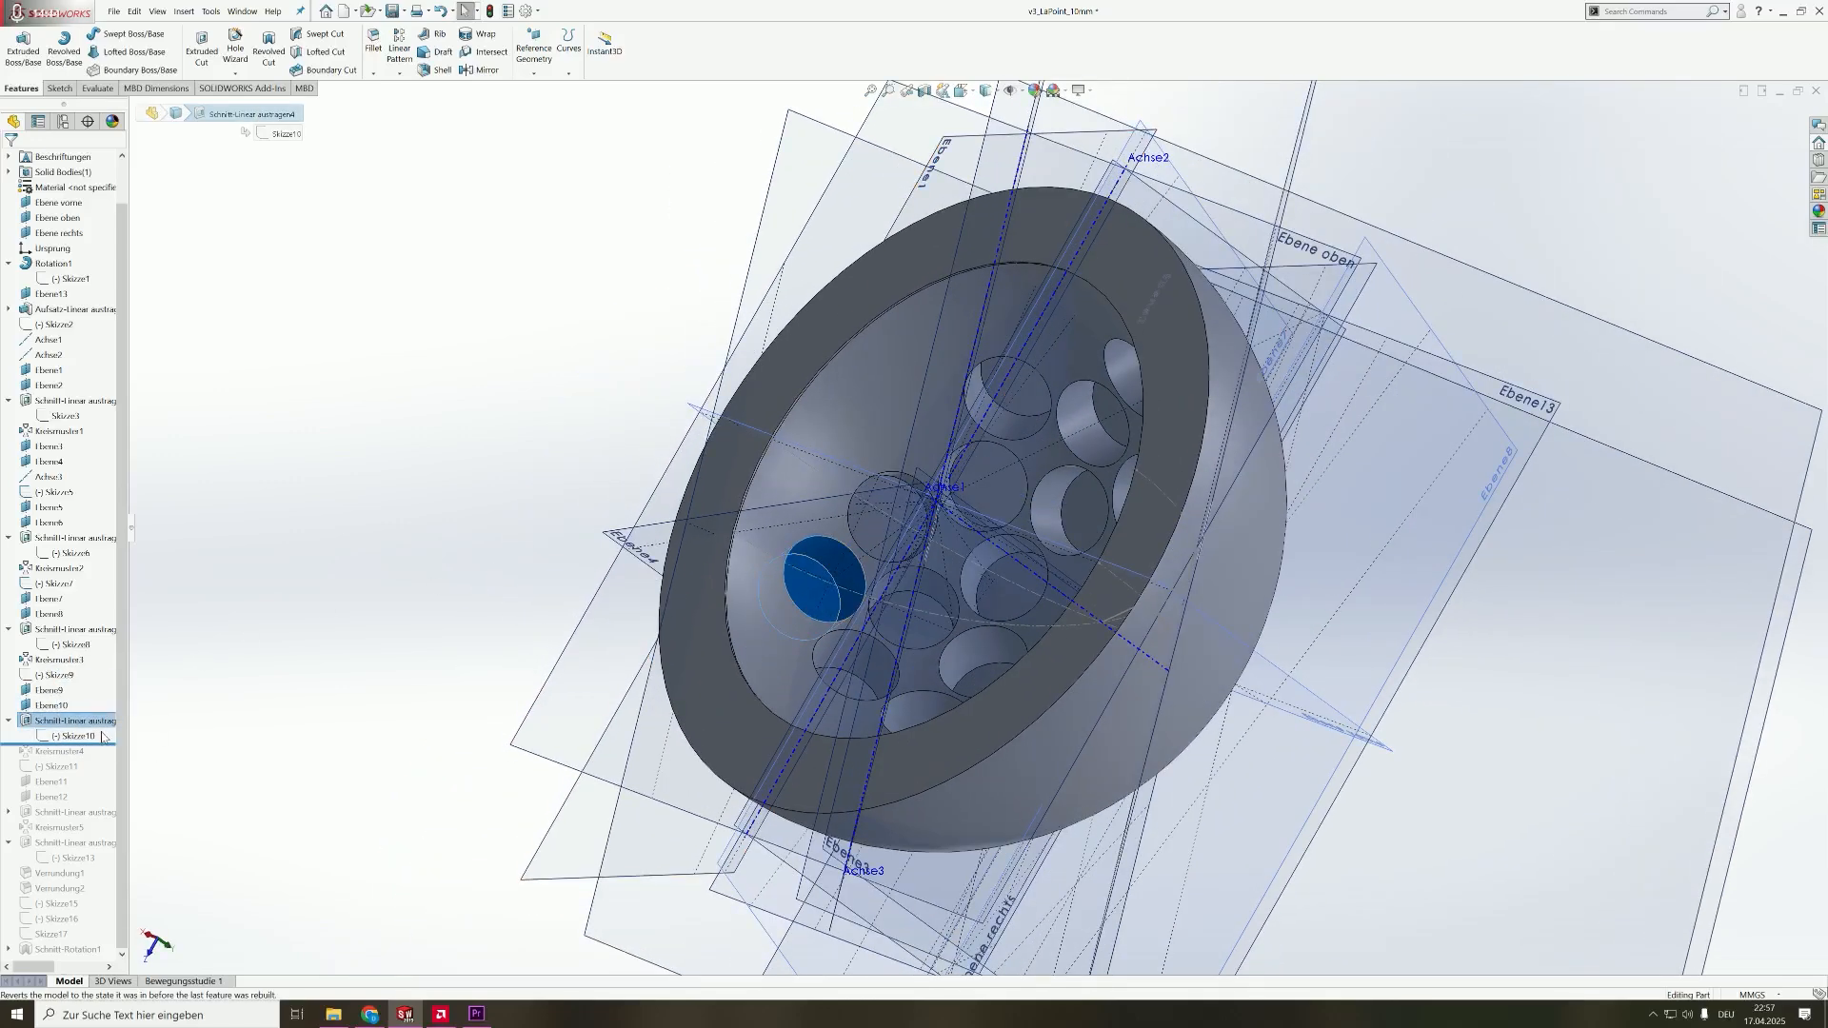
pyautogui.moveTo(103, 736); pyautogui.dragTo(91, 763)
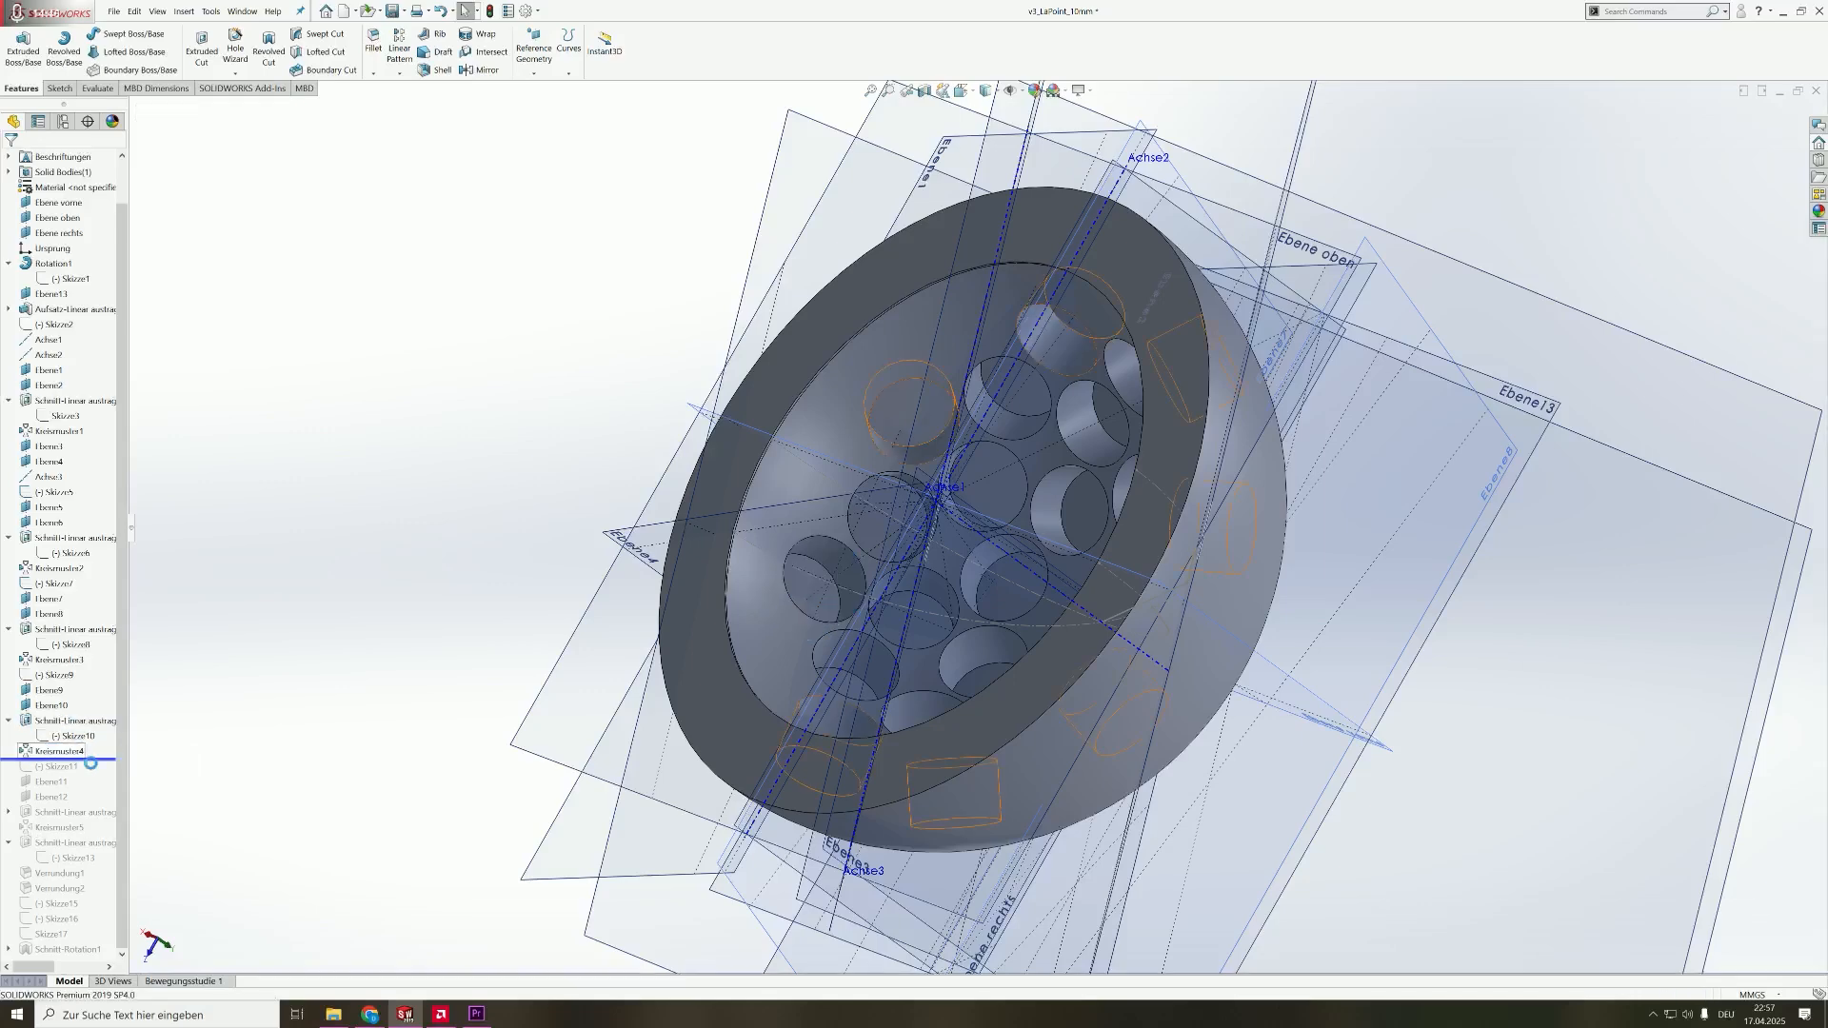
pyautogui.moveTo(938, 351); pyautogui.dragTo(864, 424, button='middle')
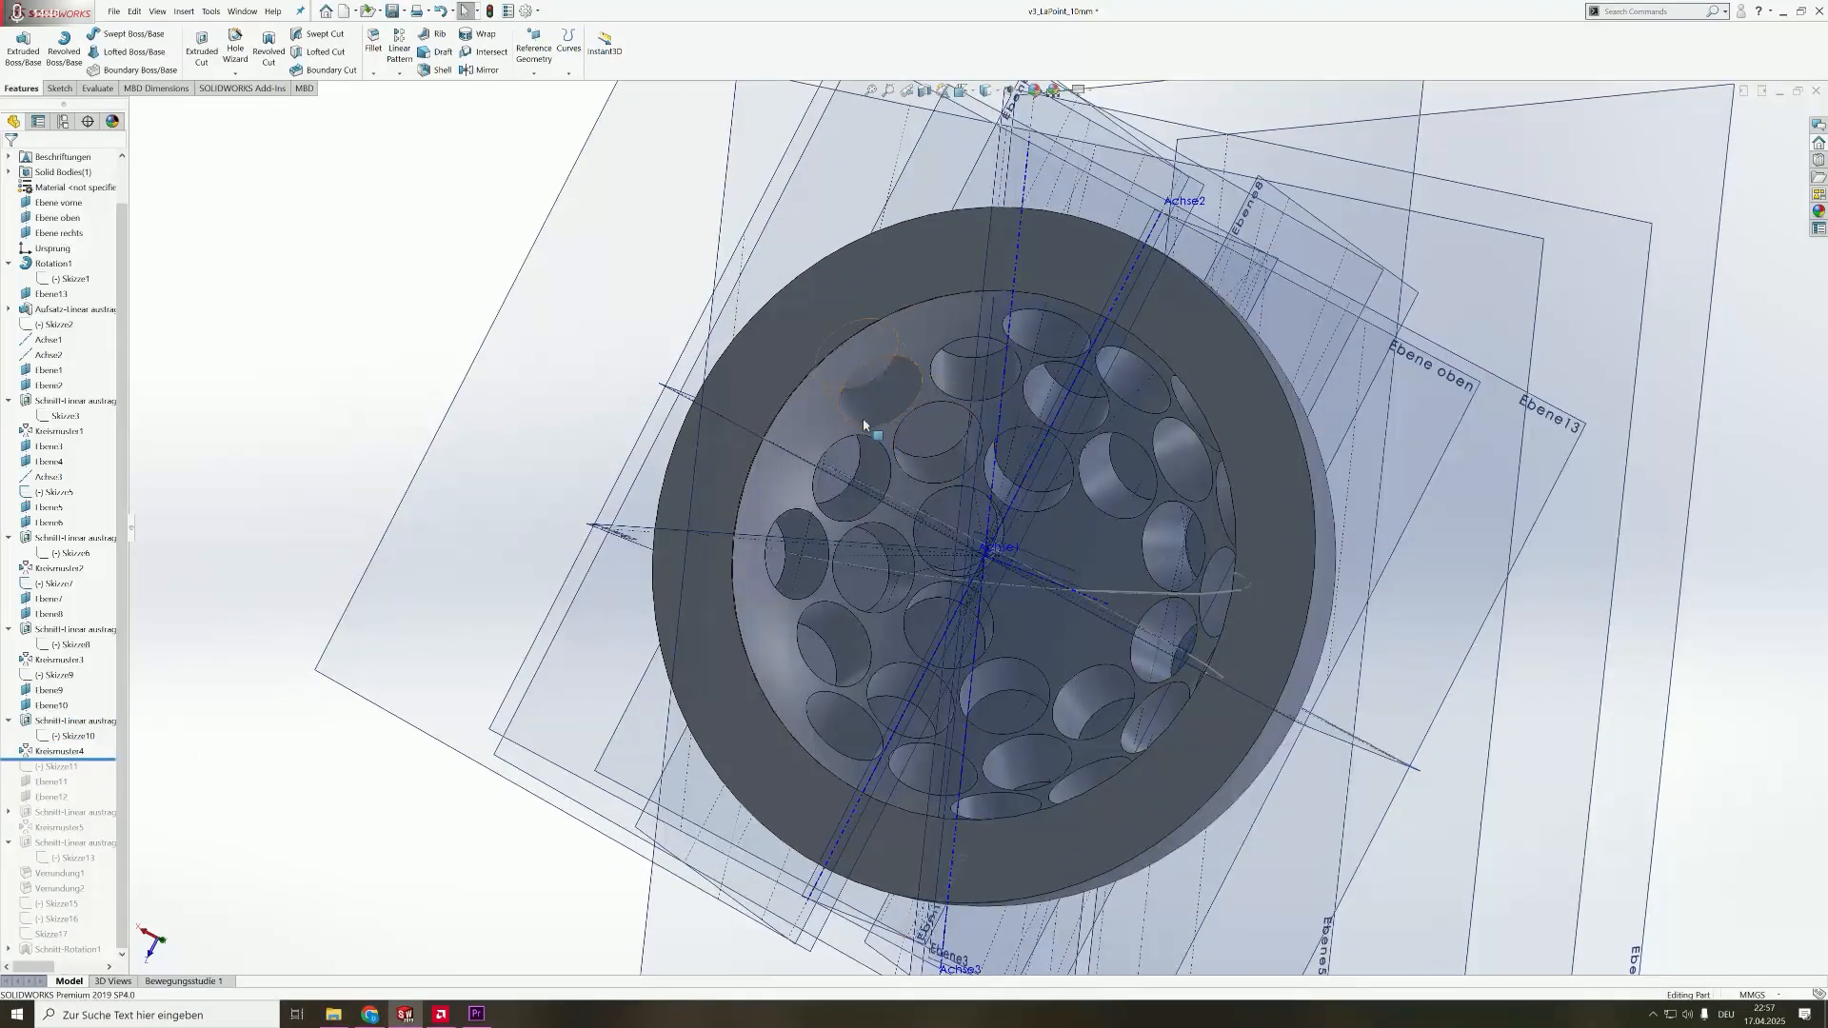
pyautogui.click(1039, 343)
pyautogui.click(371, 326)
pyautogui.scroll(-2, 1238, 525)
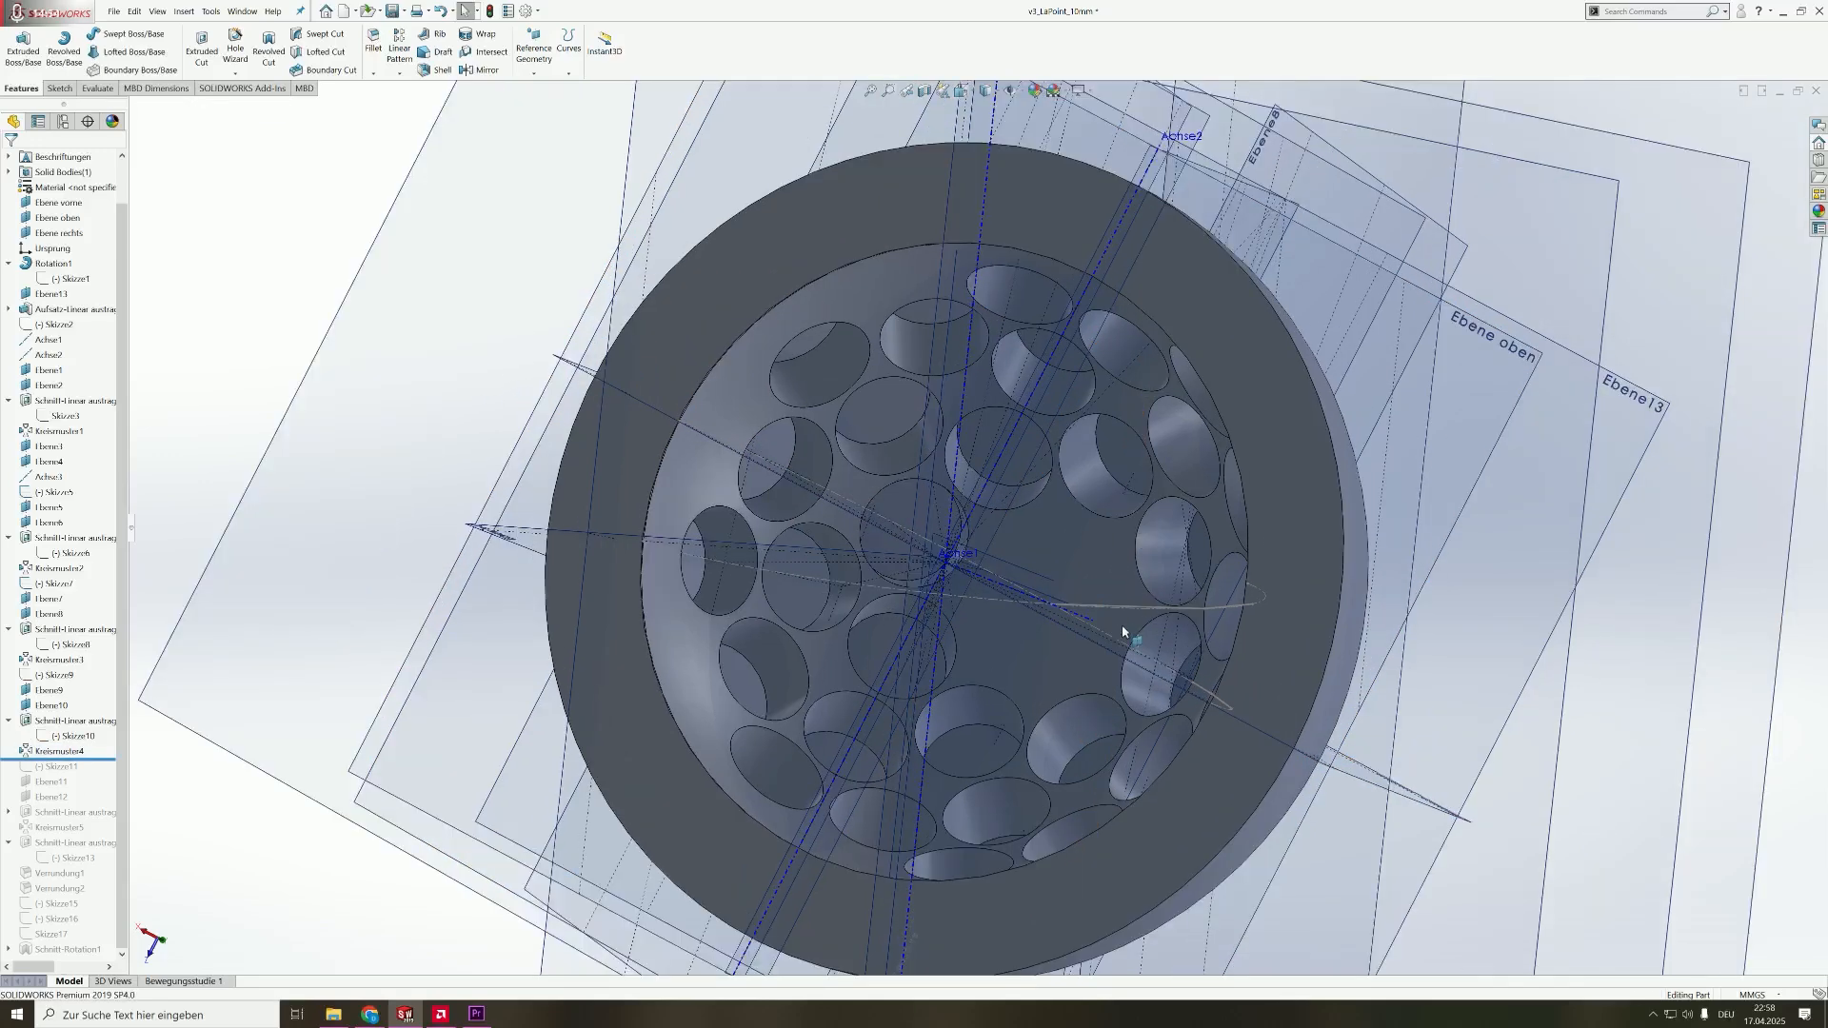
pyautogui.moveTo(1119, 710); pyautogui.dragTo(1126, 672, button='middle')
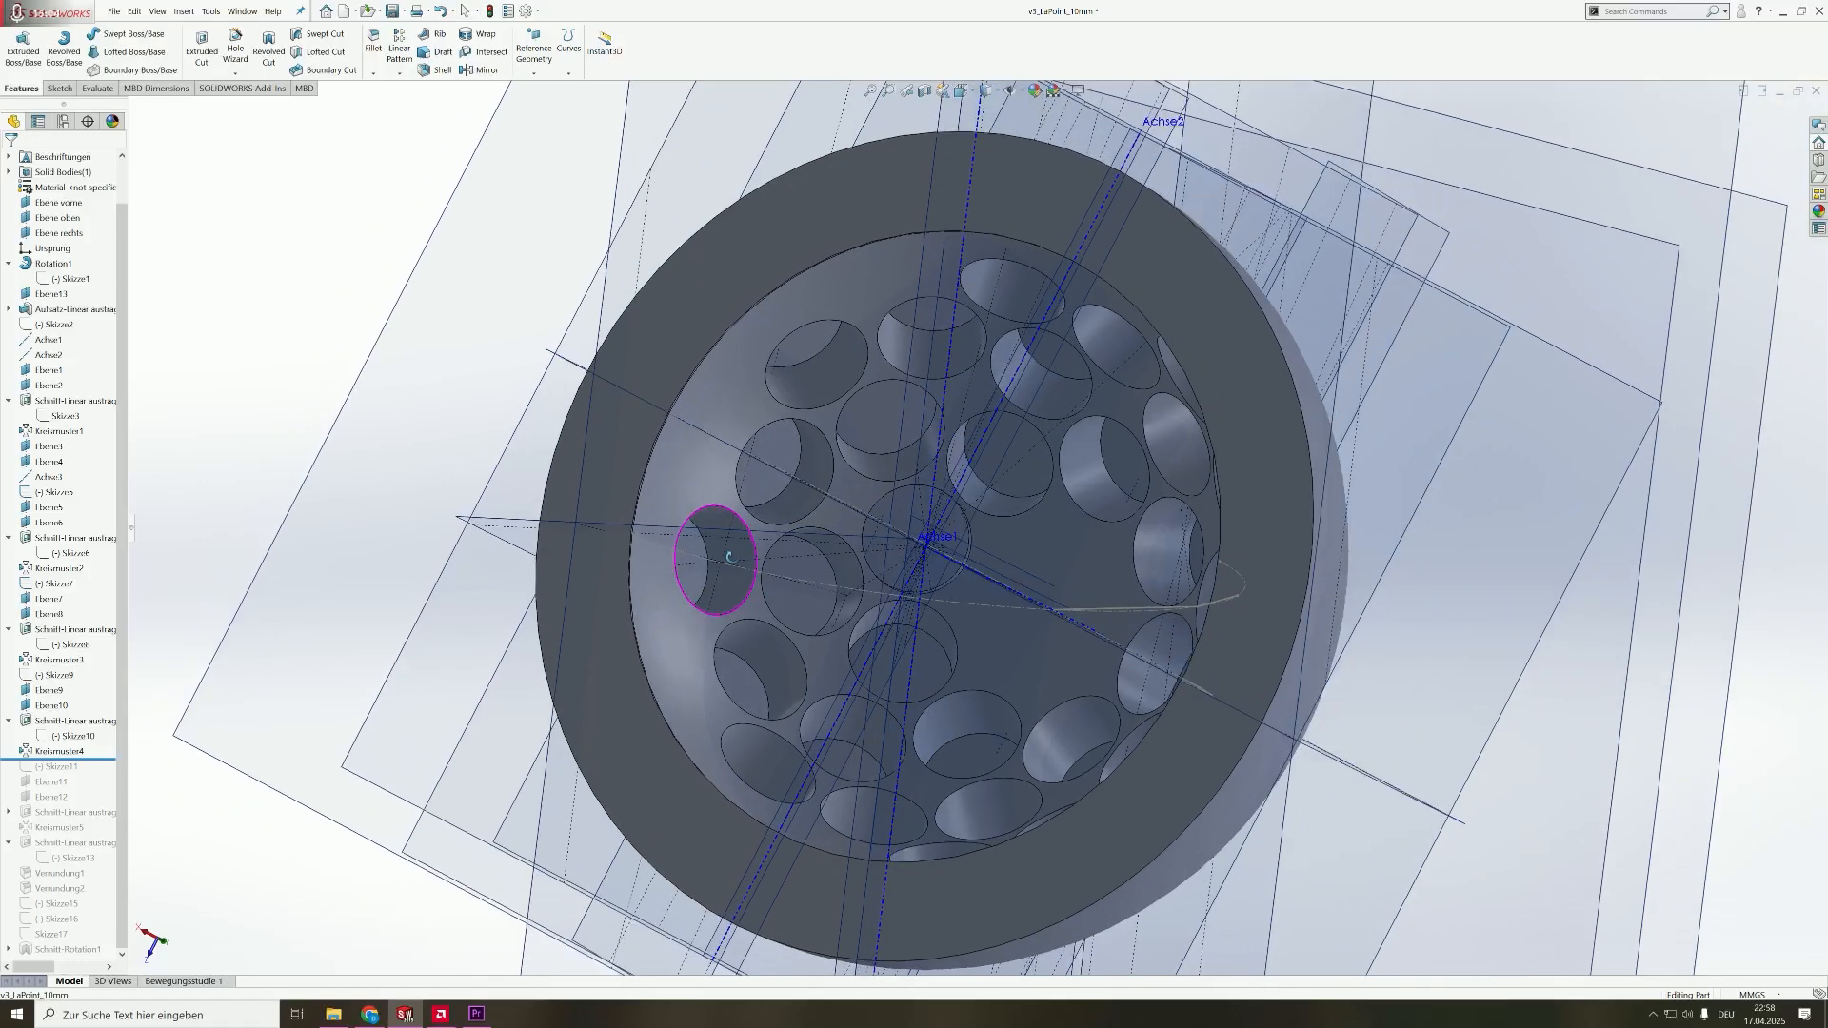
pyautogui.scroll(-5, 801, 515)
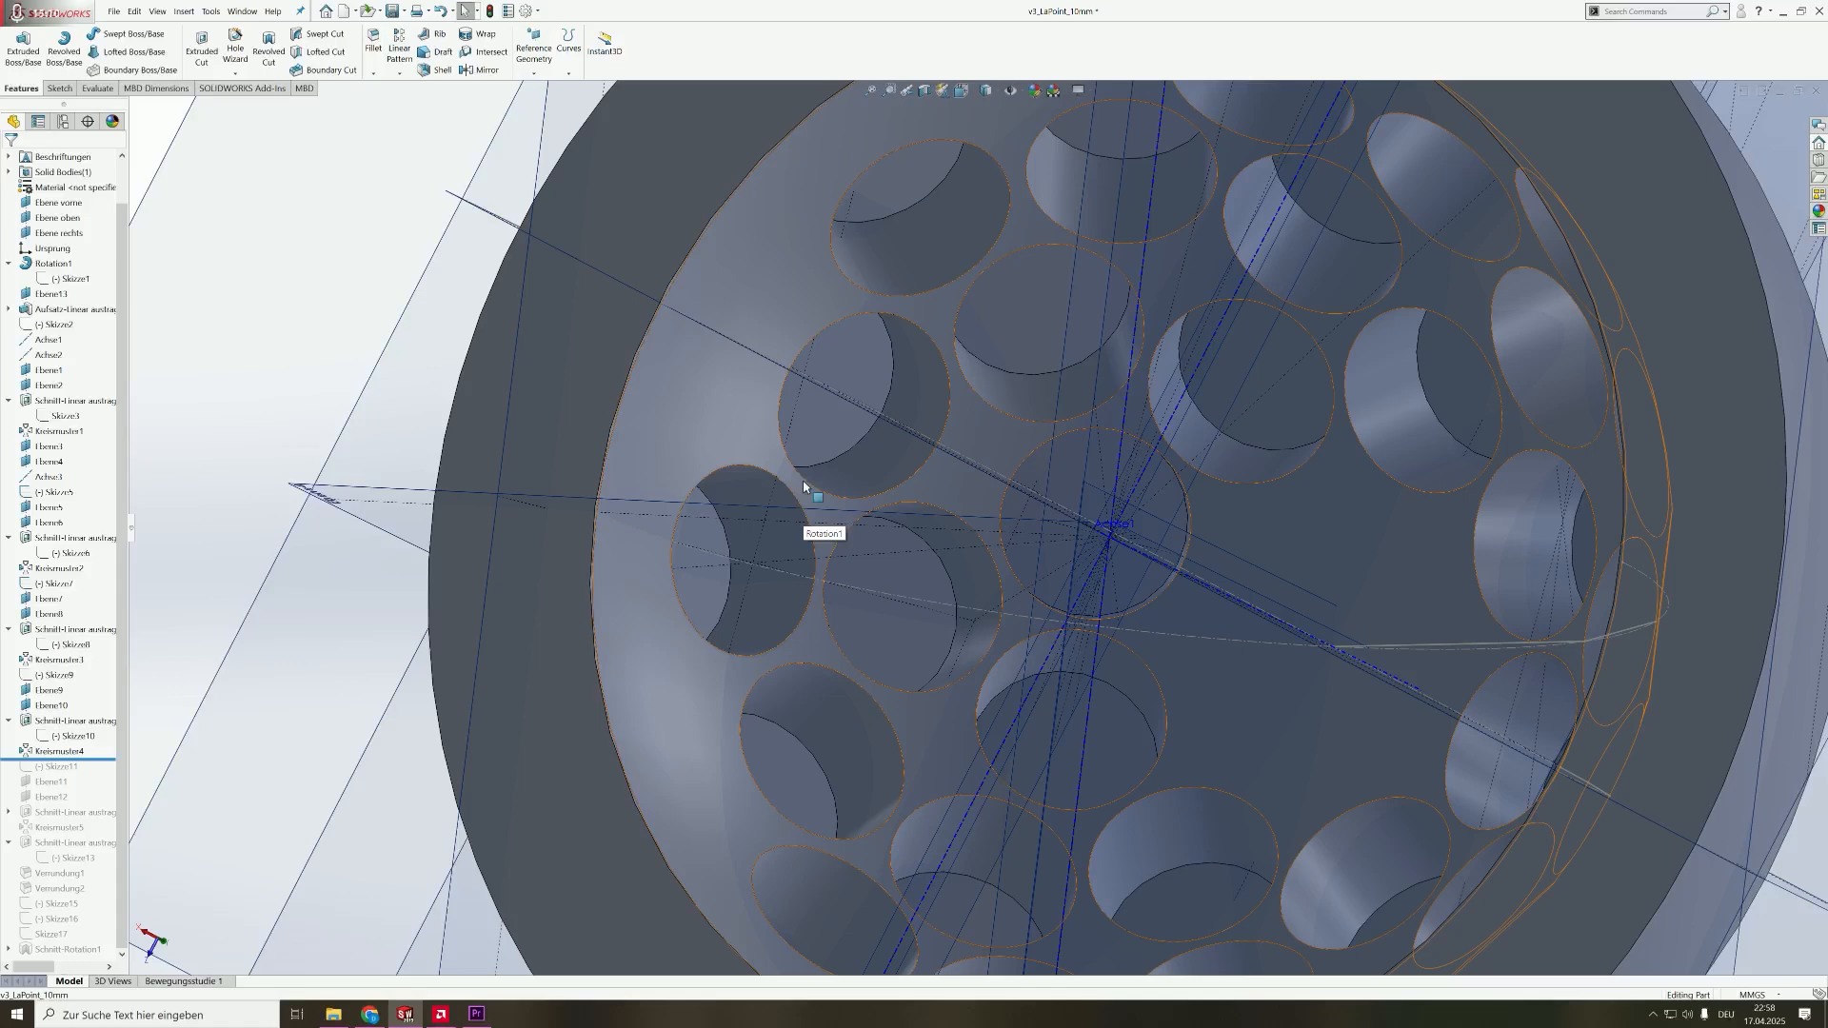
pyautogui.scroll(4, 810, 530)
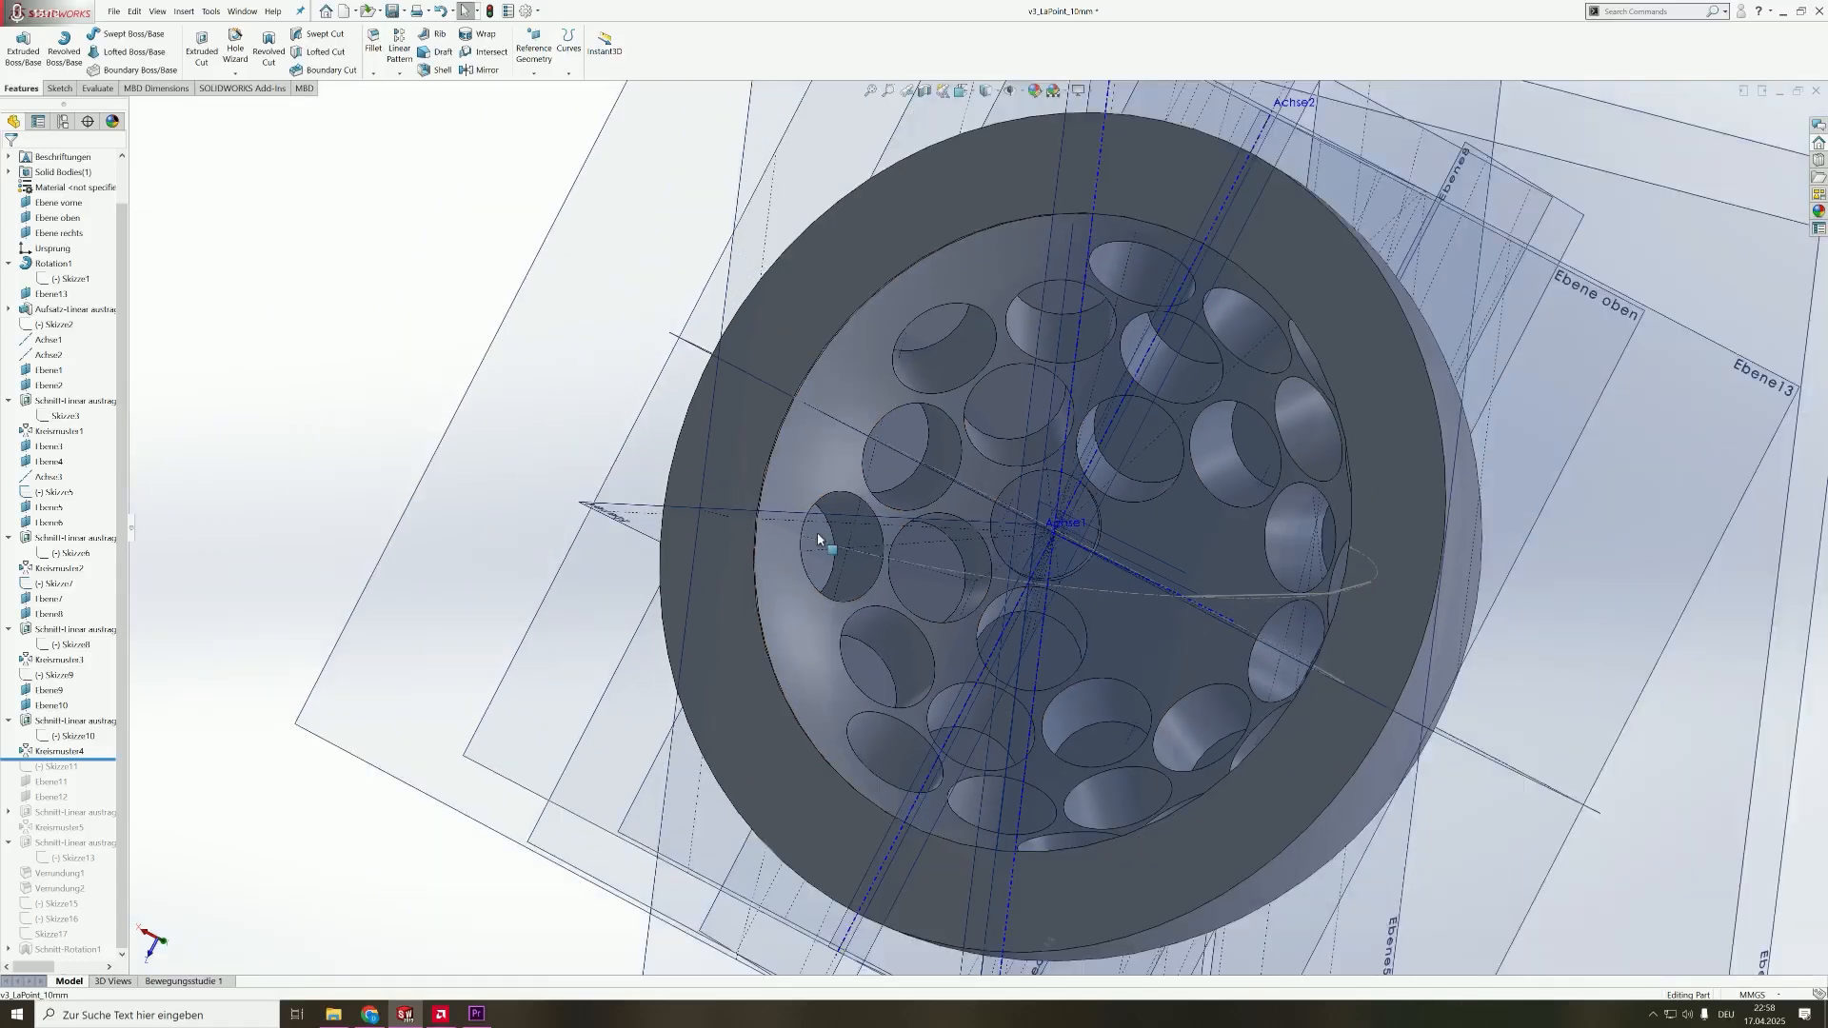
pyautogui.moveTo(1156, 564); pyautogui.dragTo(1116, 573, button='middle')
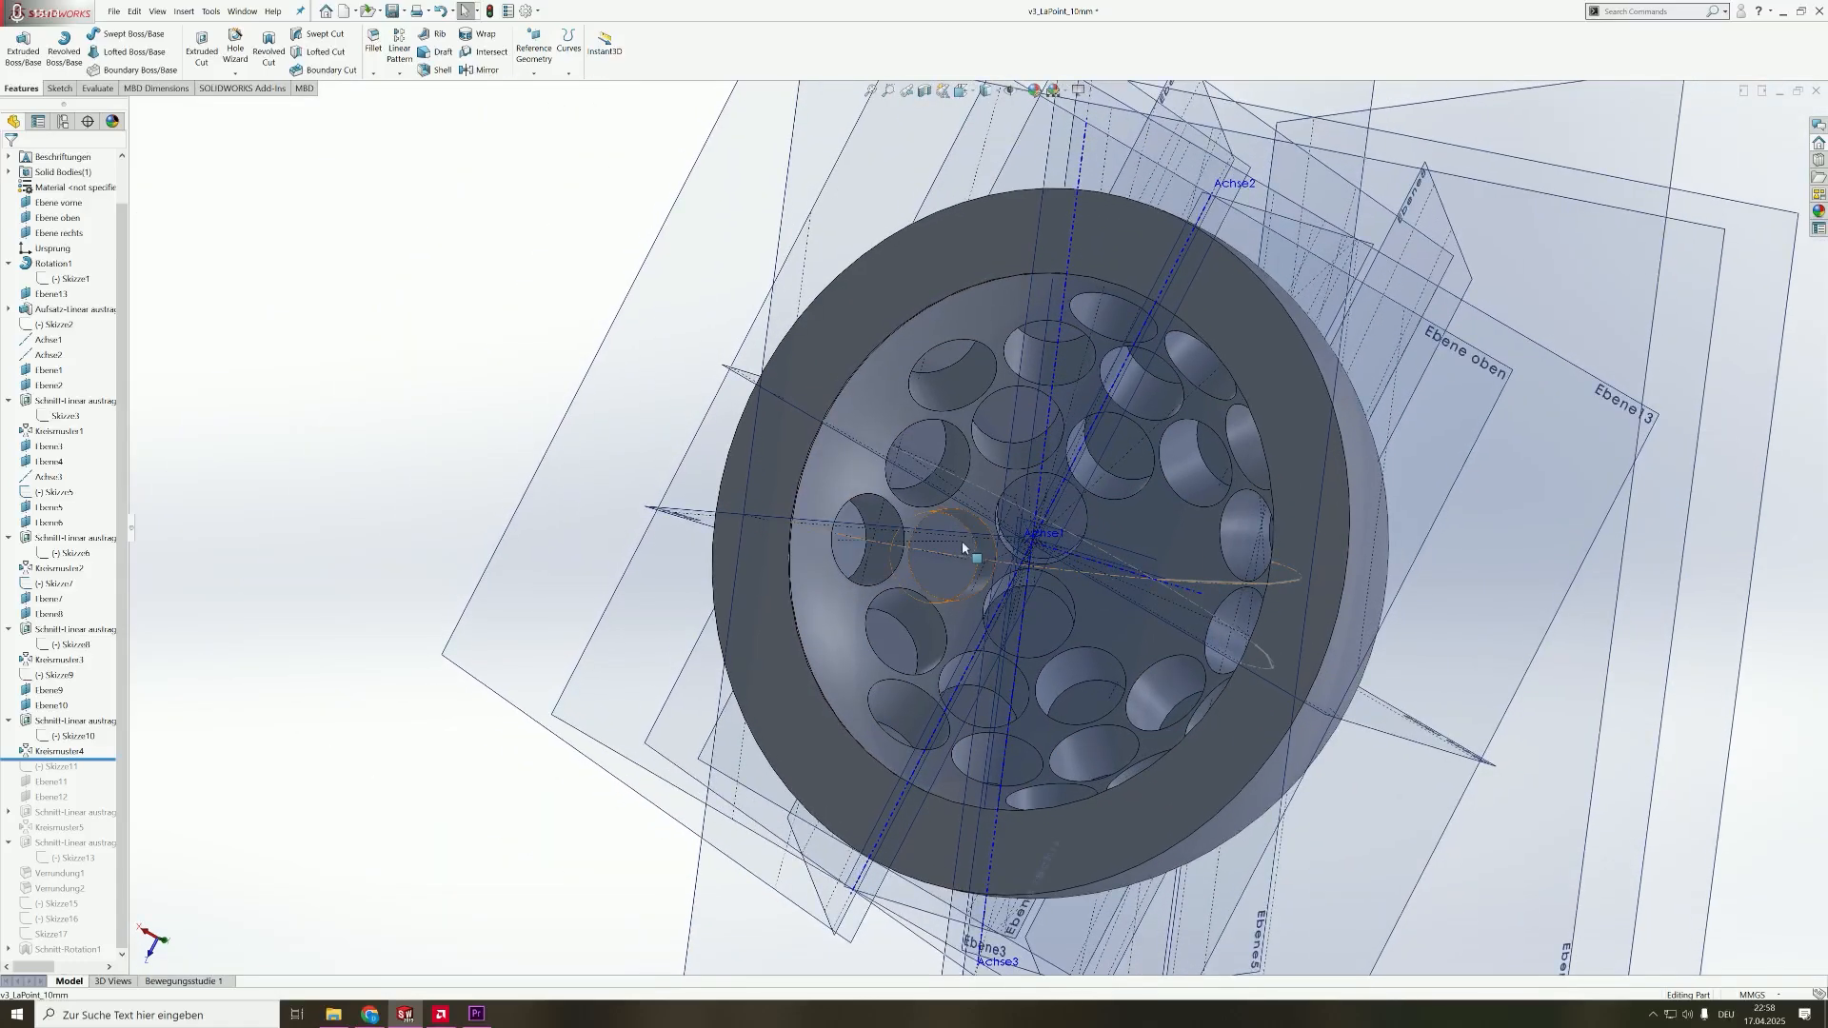
# - Select the inner spherical face of Rotation1 to examine the area between the holes and the rim, and clear the selection
pyautogui.click(839, 472)
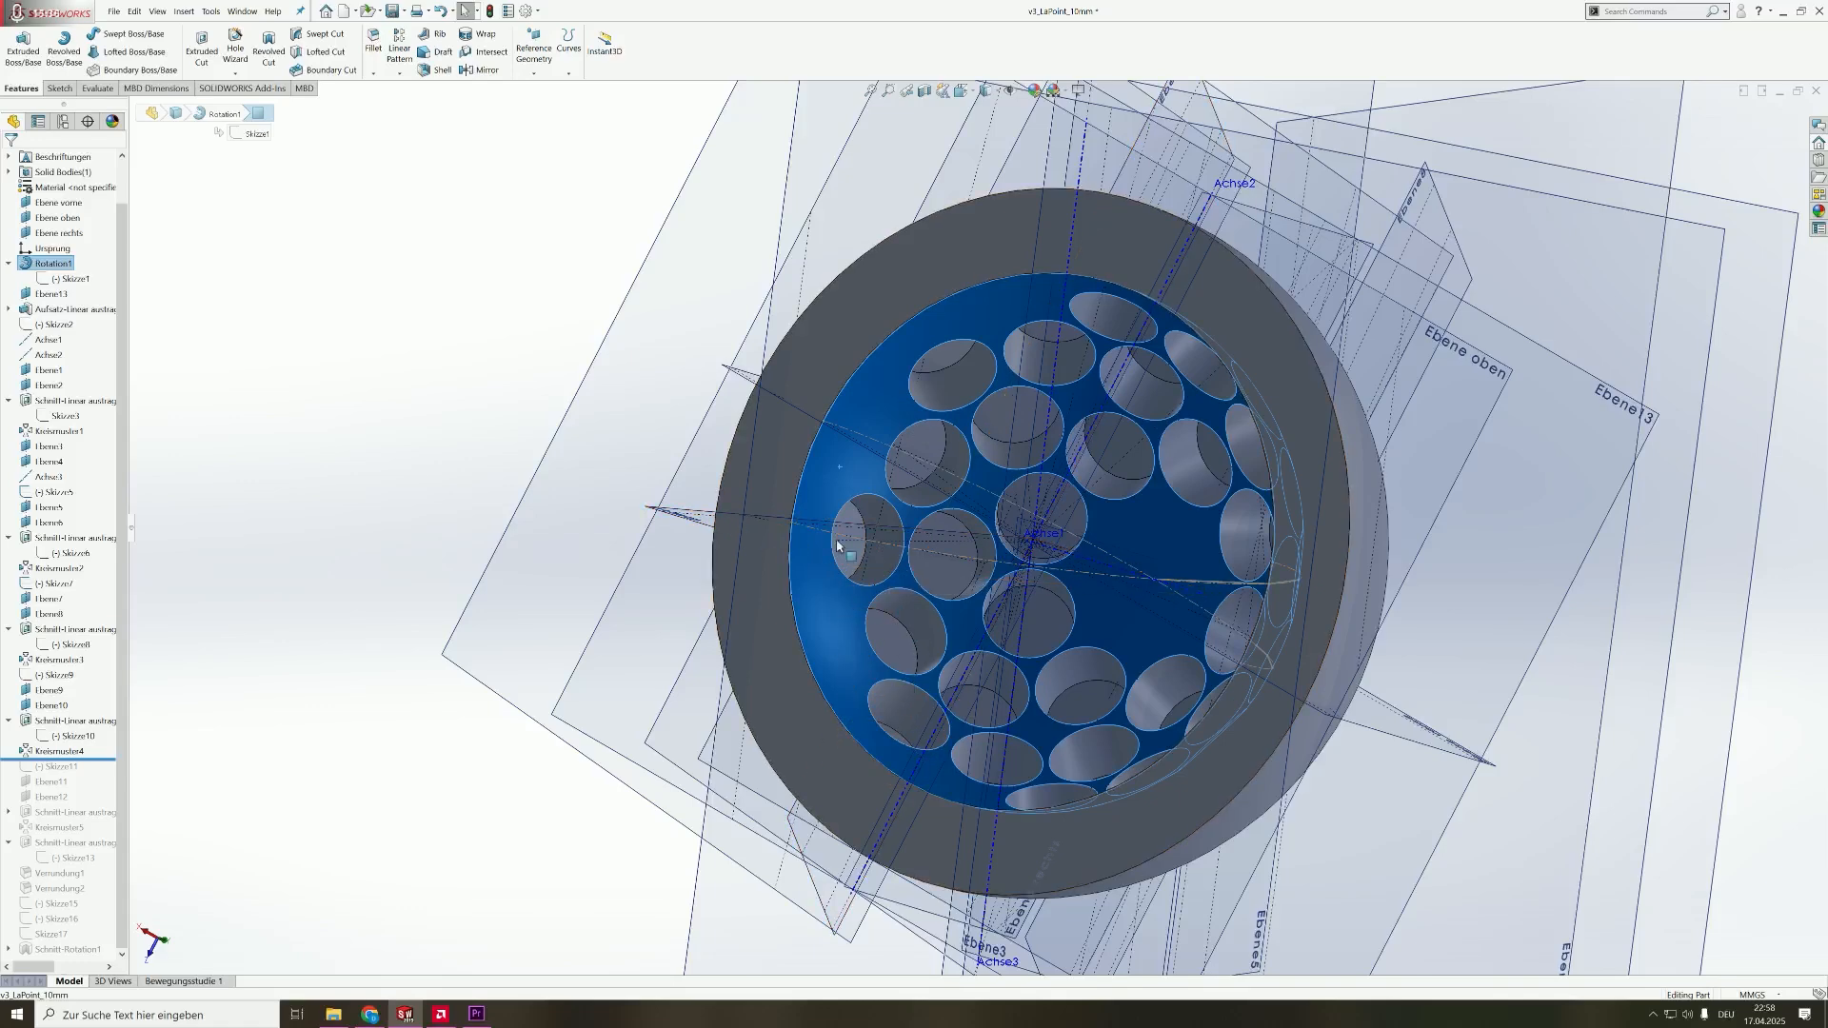
pyautogui.moveTo(837, 546); pyautogui.dragTo(858, 518, button='middle')
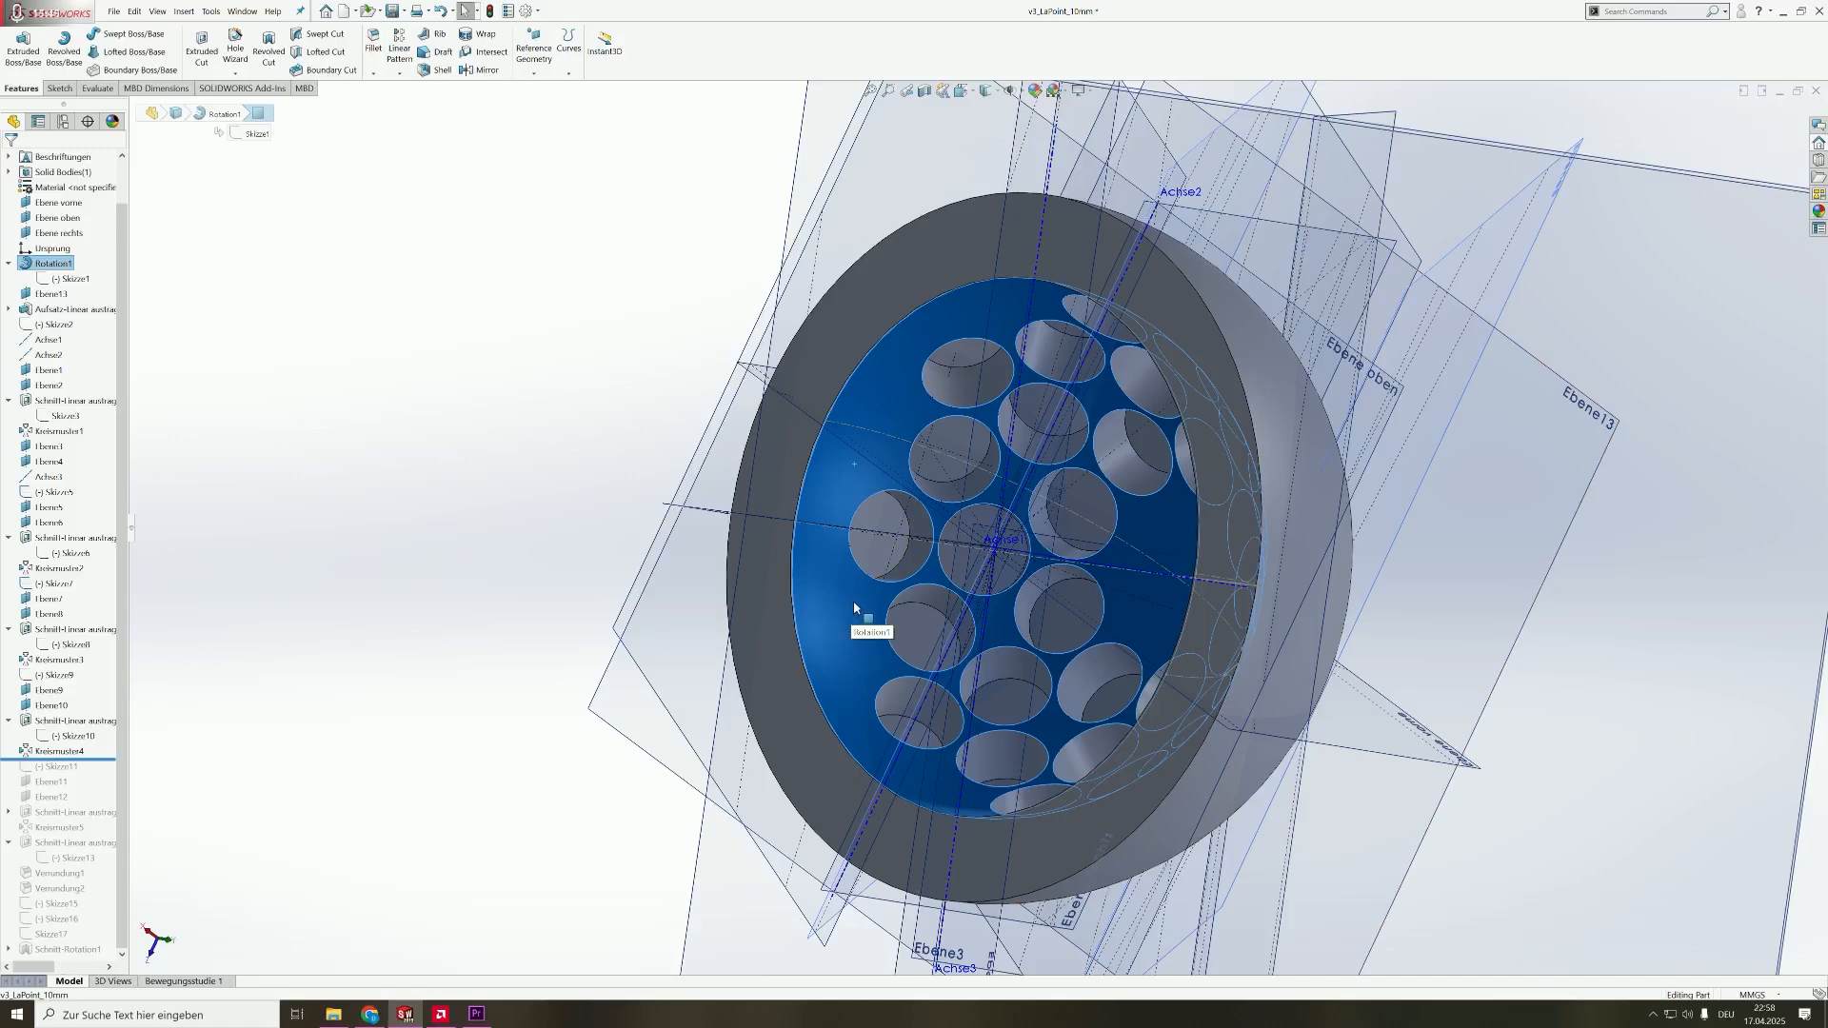
pyautogui.click(619, 396)
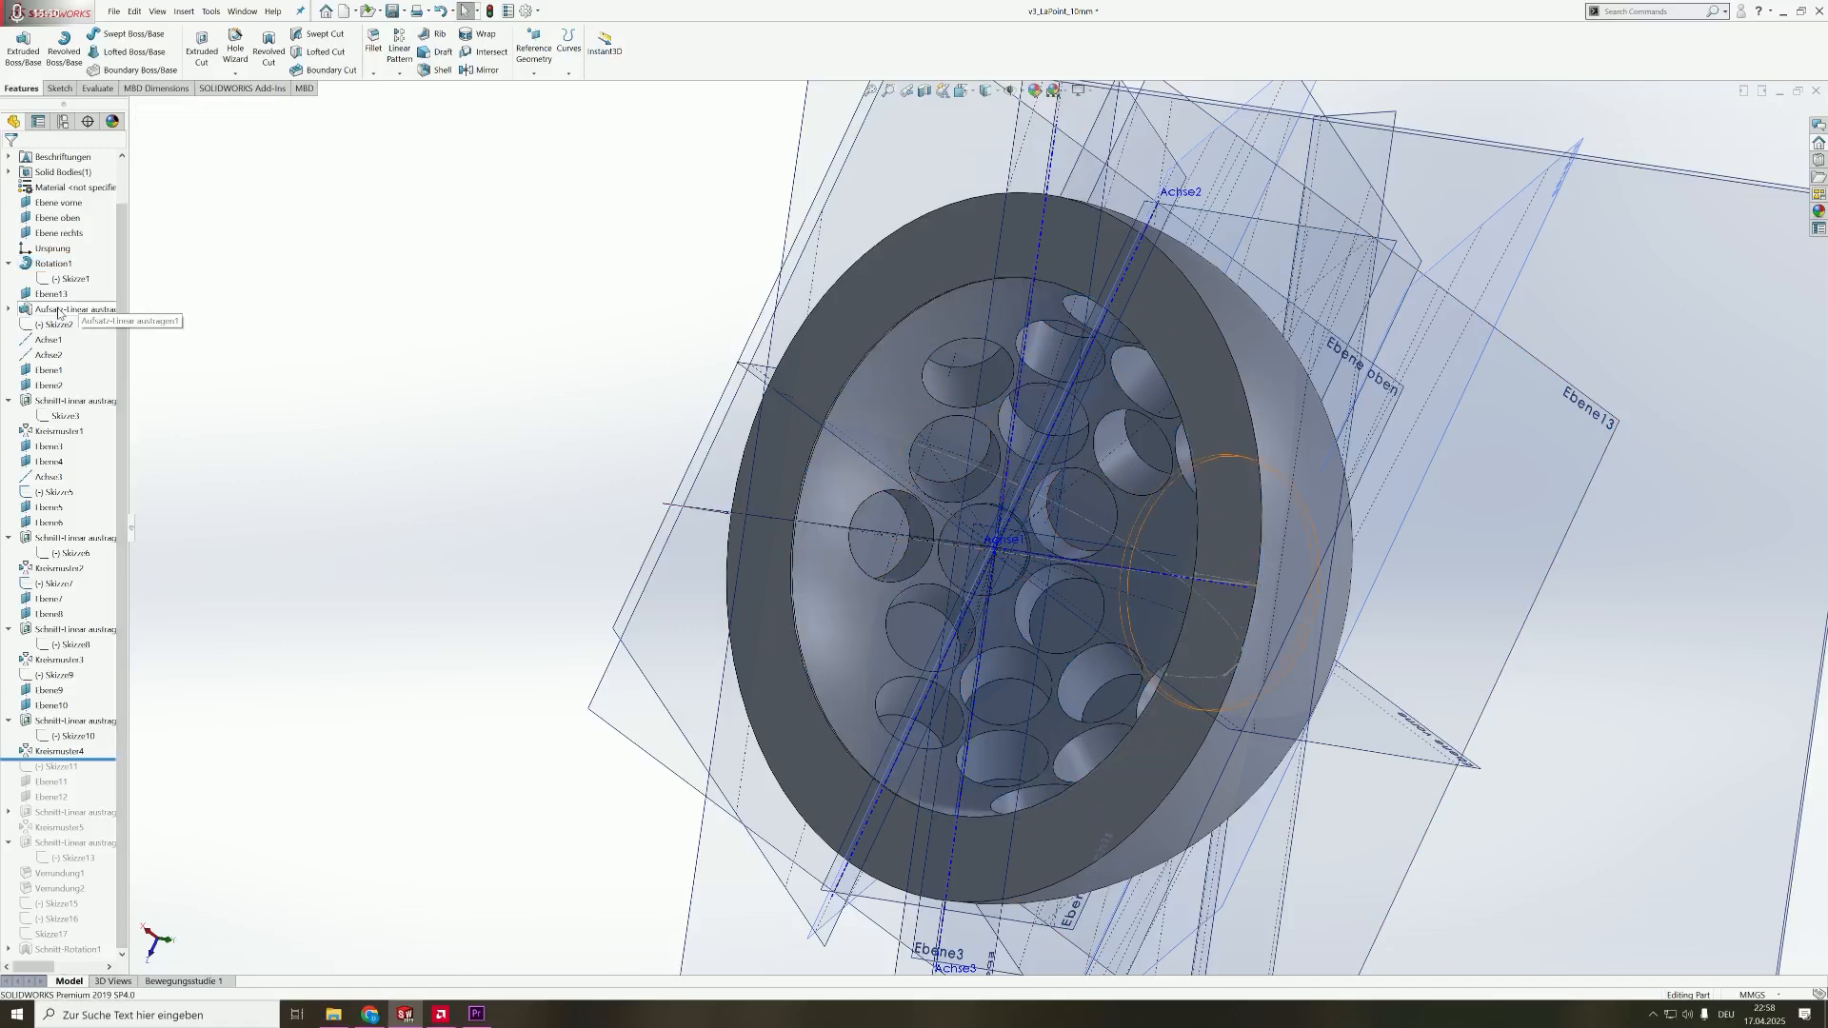
# - Open Skizze1 of Rotation1 for editing, inspect the inner arc's parameters and exit the sketch
pyautogui.click(71, 278)
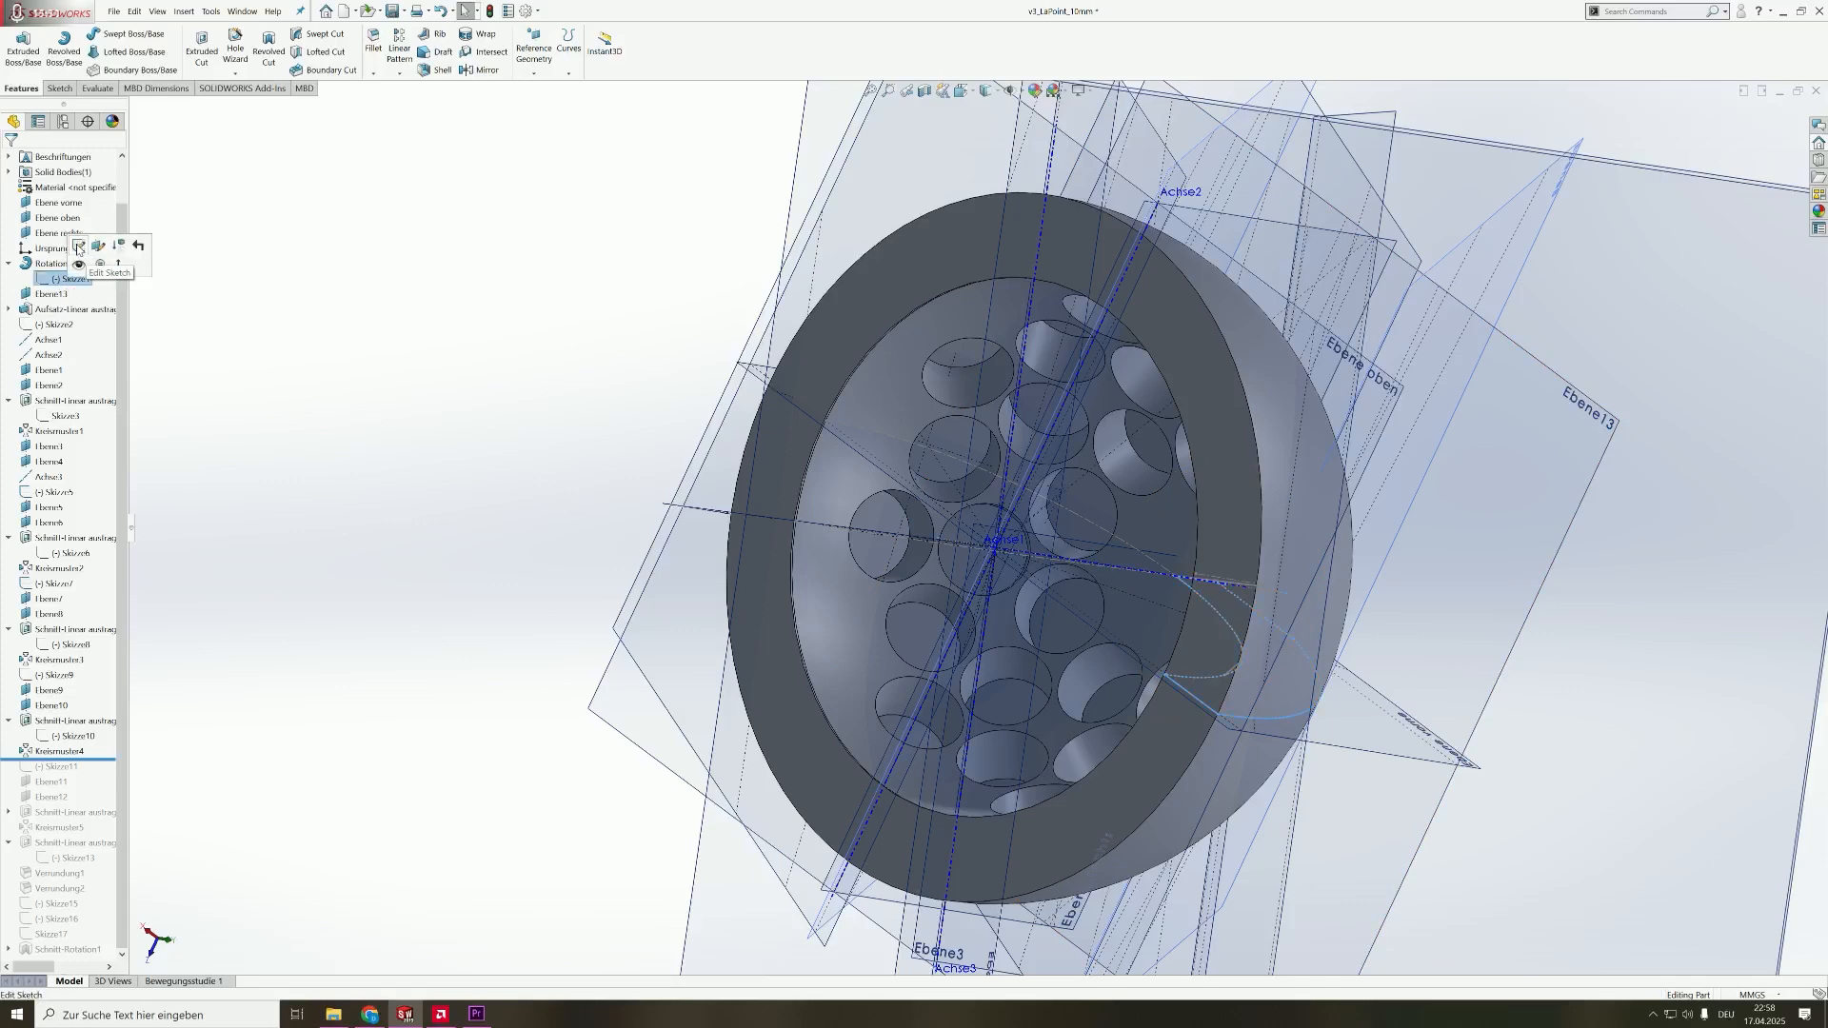
pyautogui.click(79, 246)
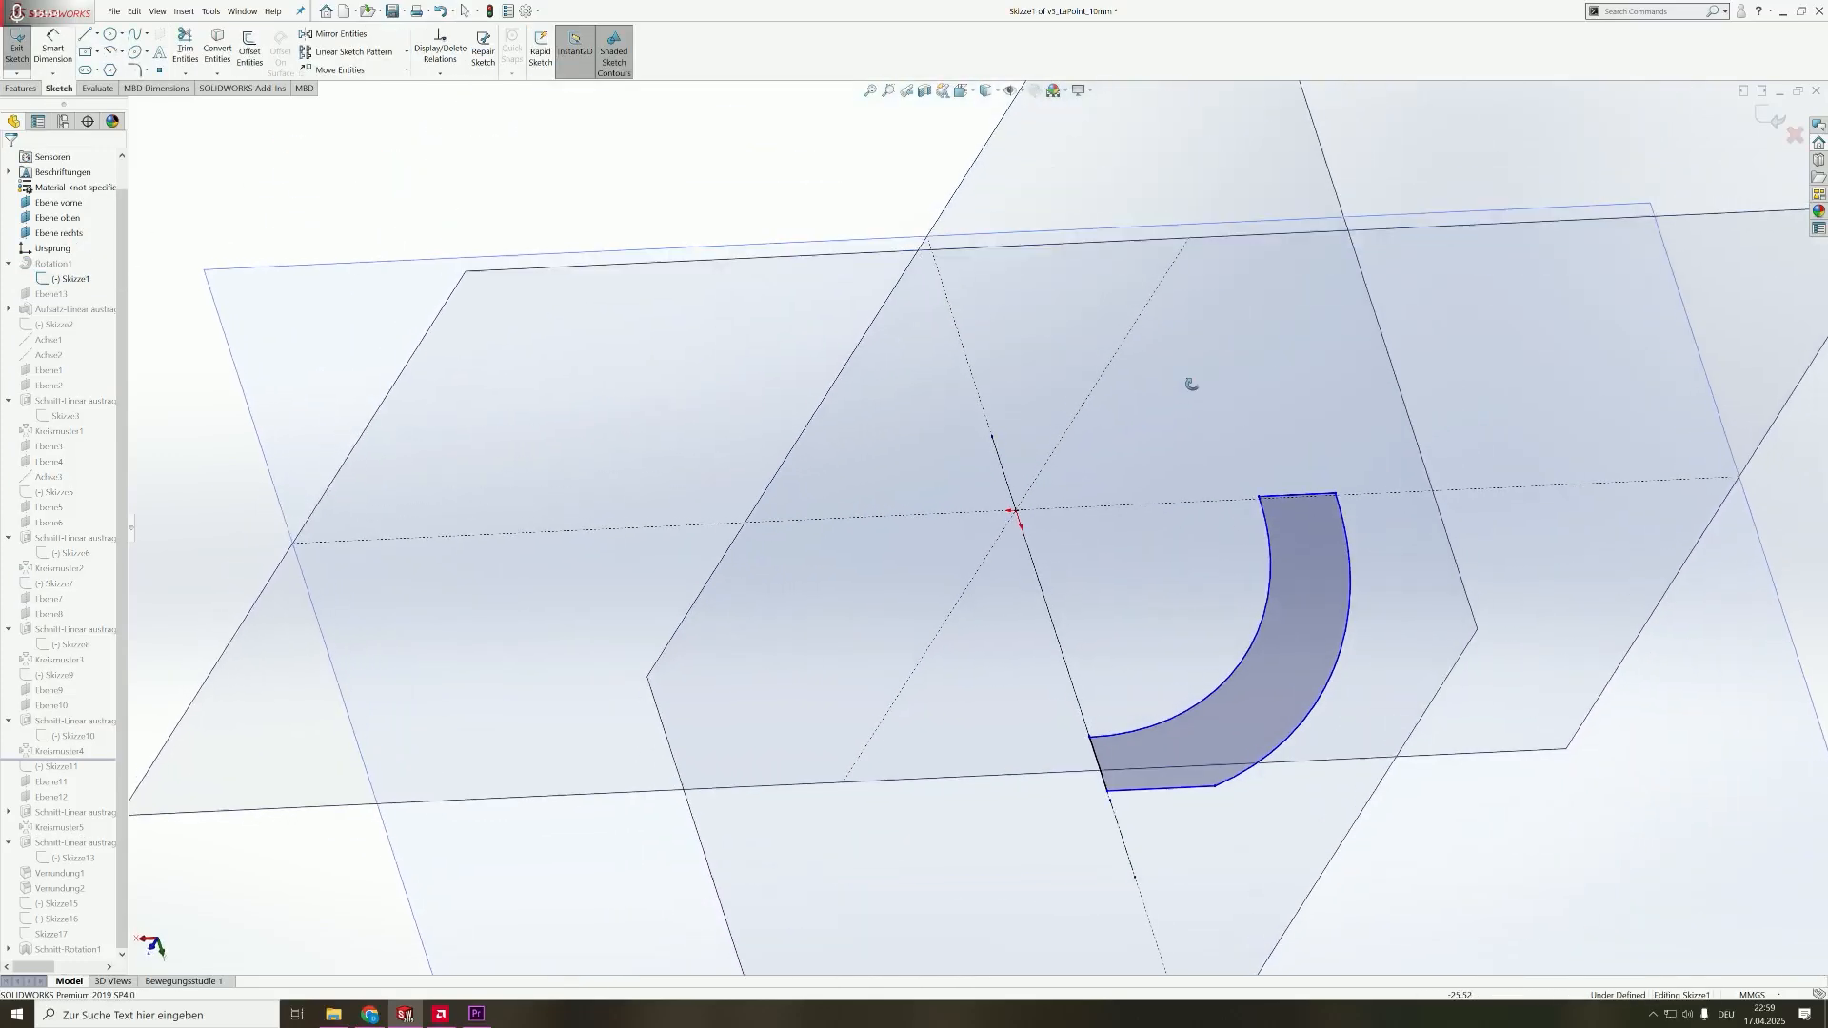
pyautogui.click(1278, 569)
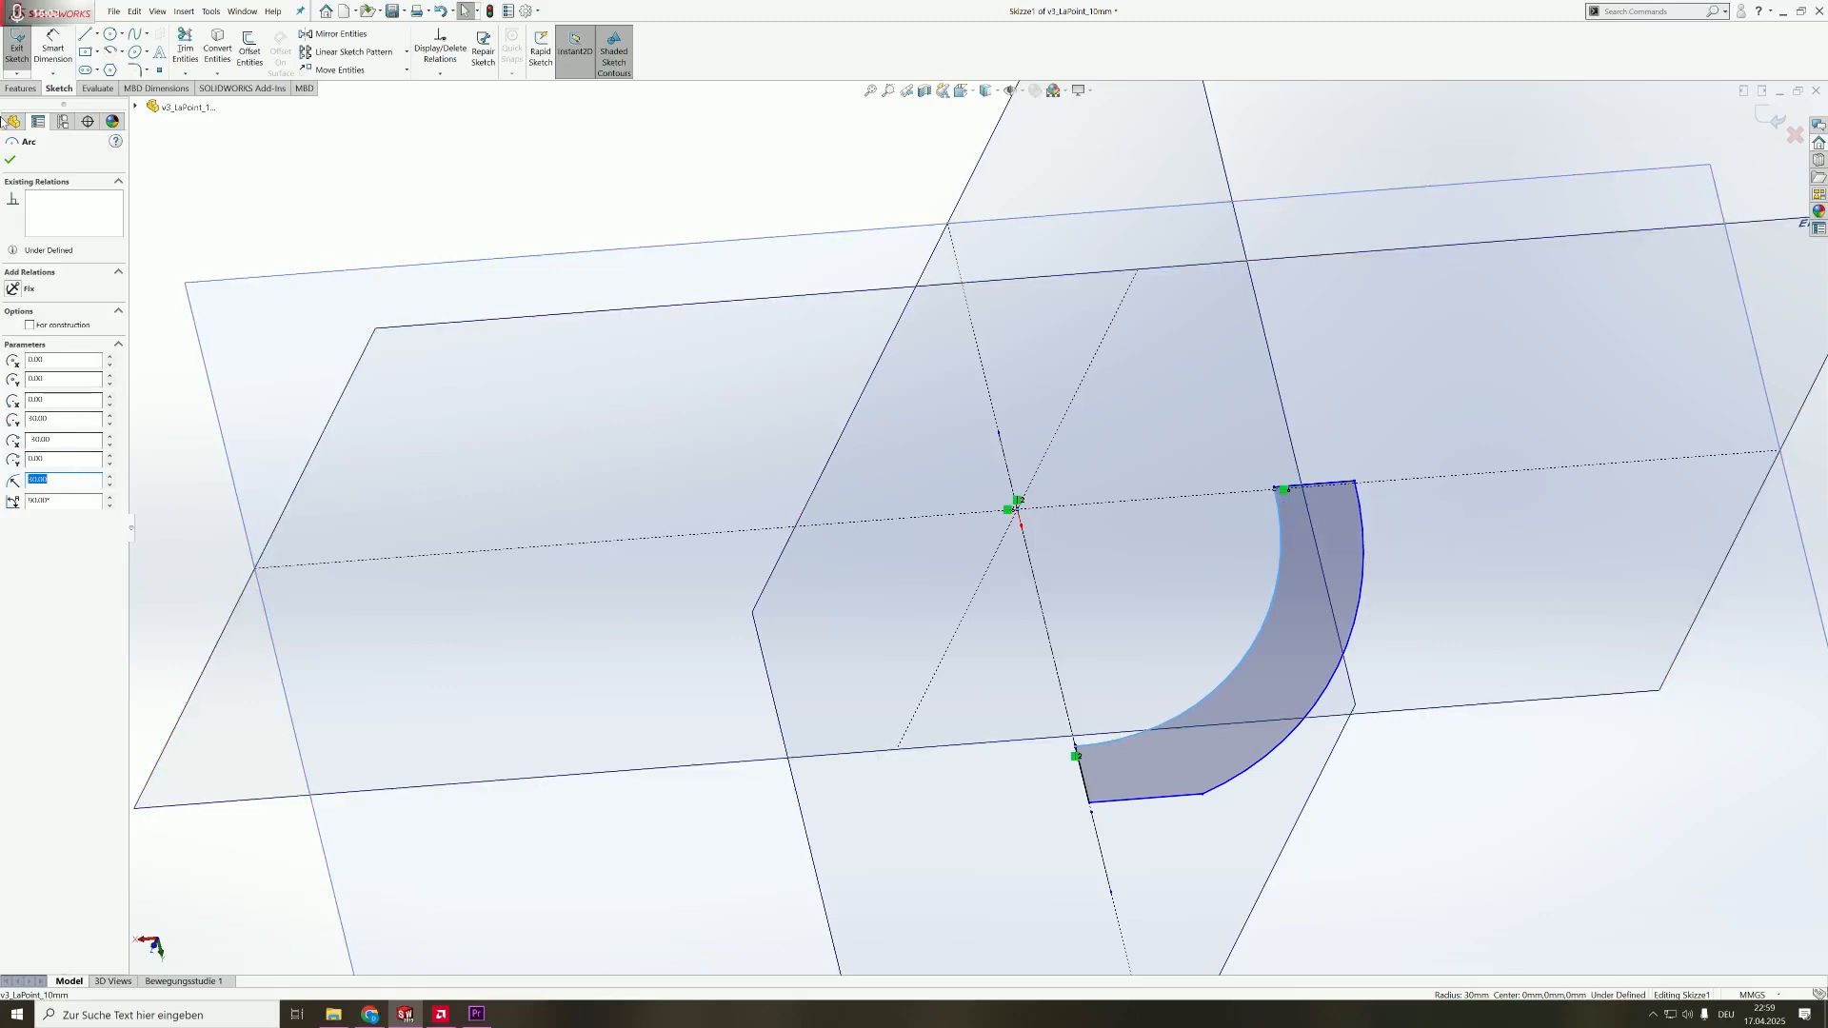
pyautogui.click(17, 47)
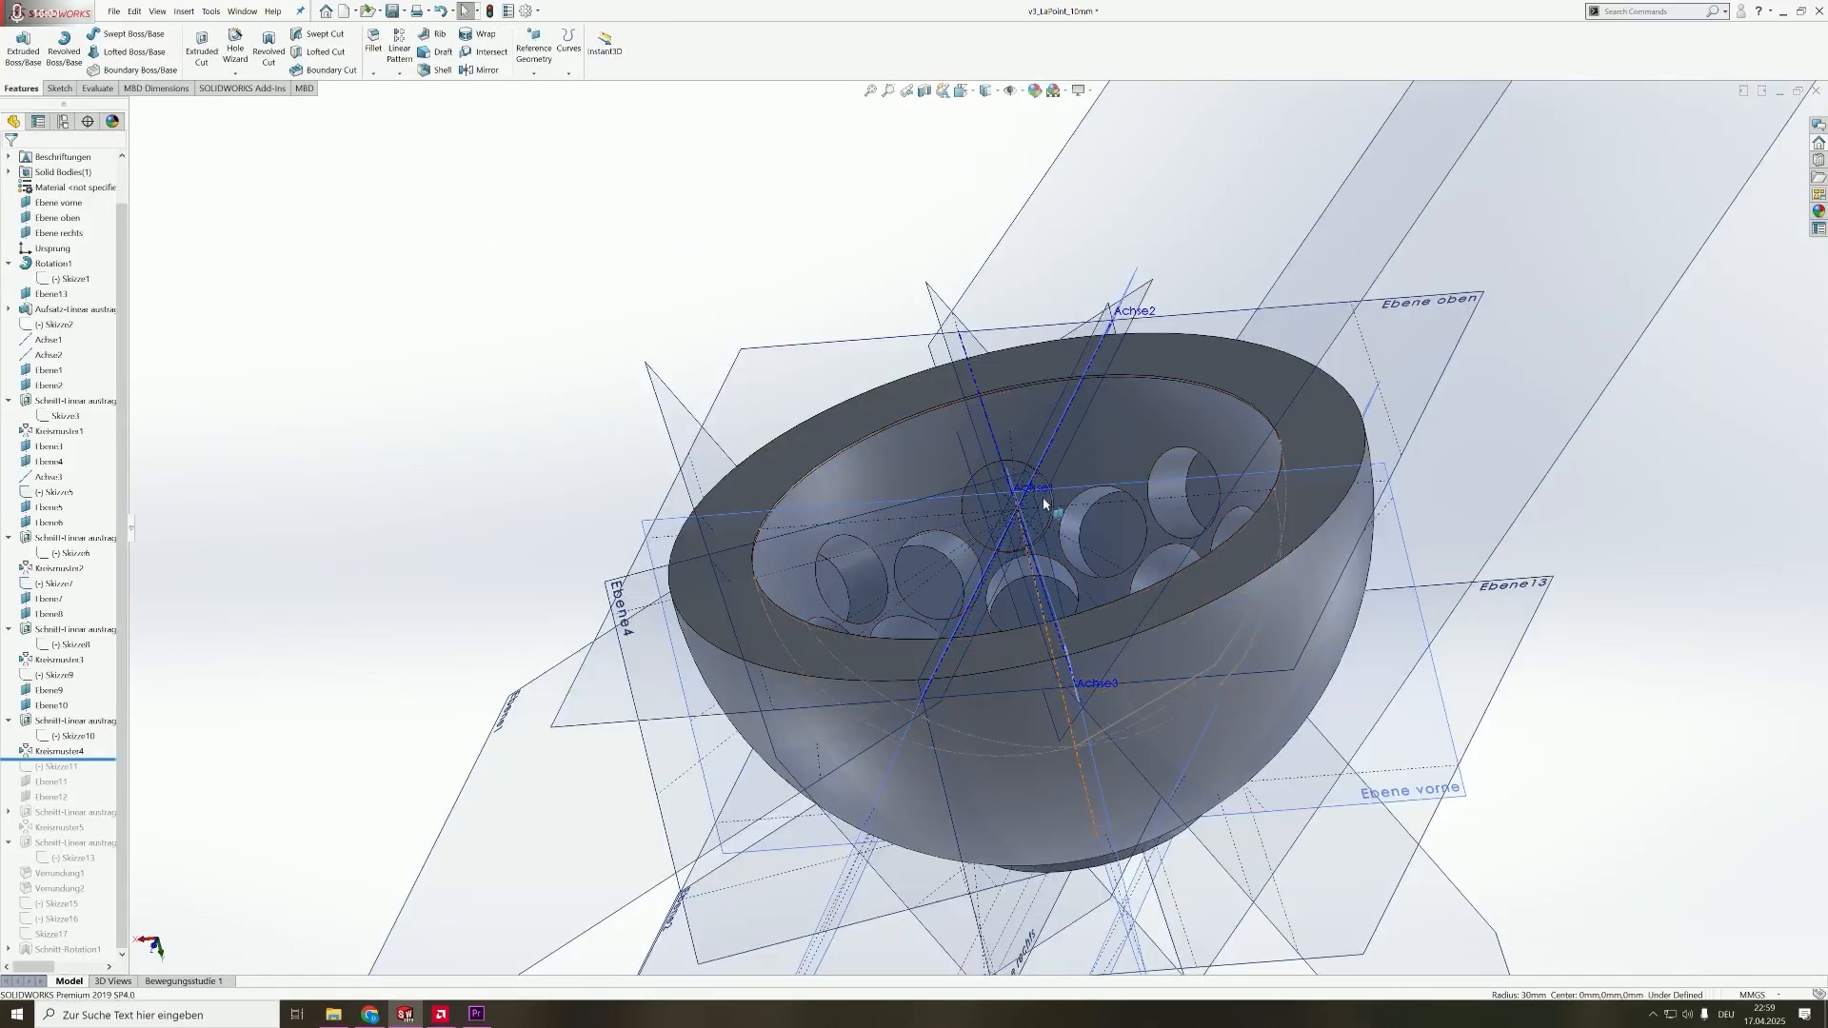
pyautogui.moveTo(1014, 429); pyautogui.dragTo(975, 649, button='middle')
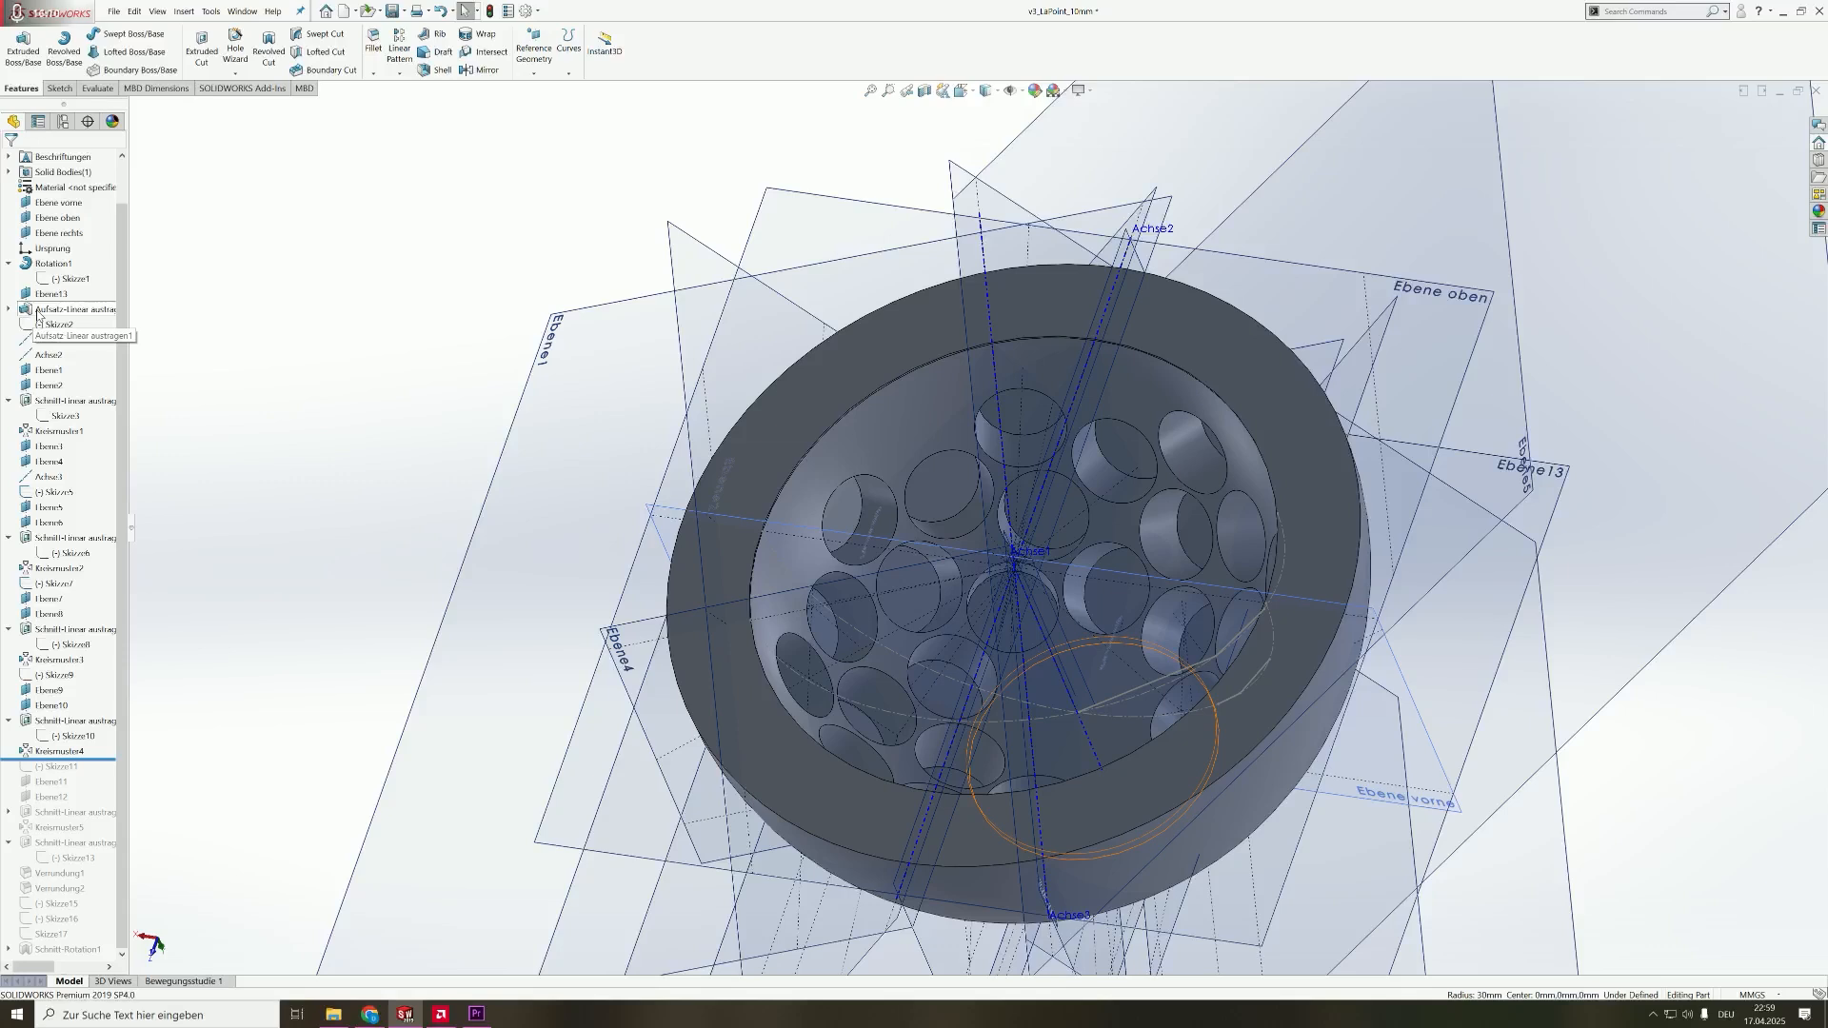
# - Select Skizze2 and the plane Ebene1 in turn to examine their positions on the bowl
pyautogui.click(108, 758)
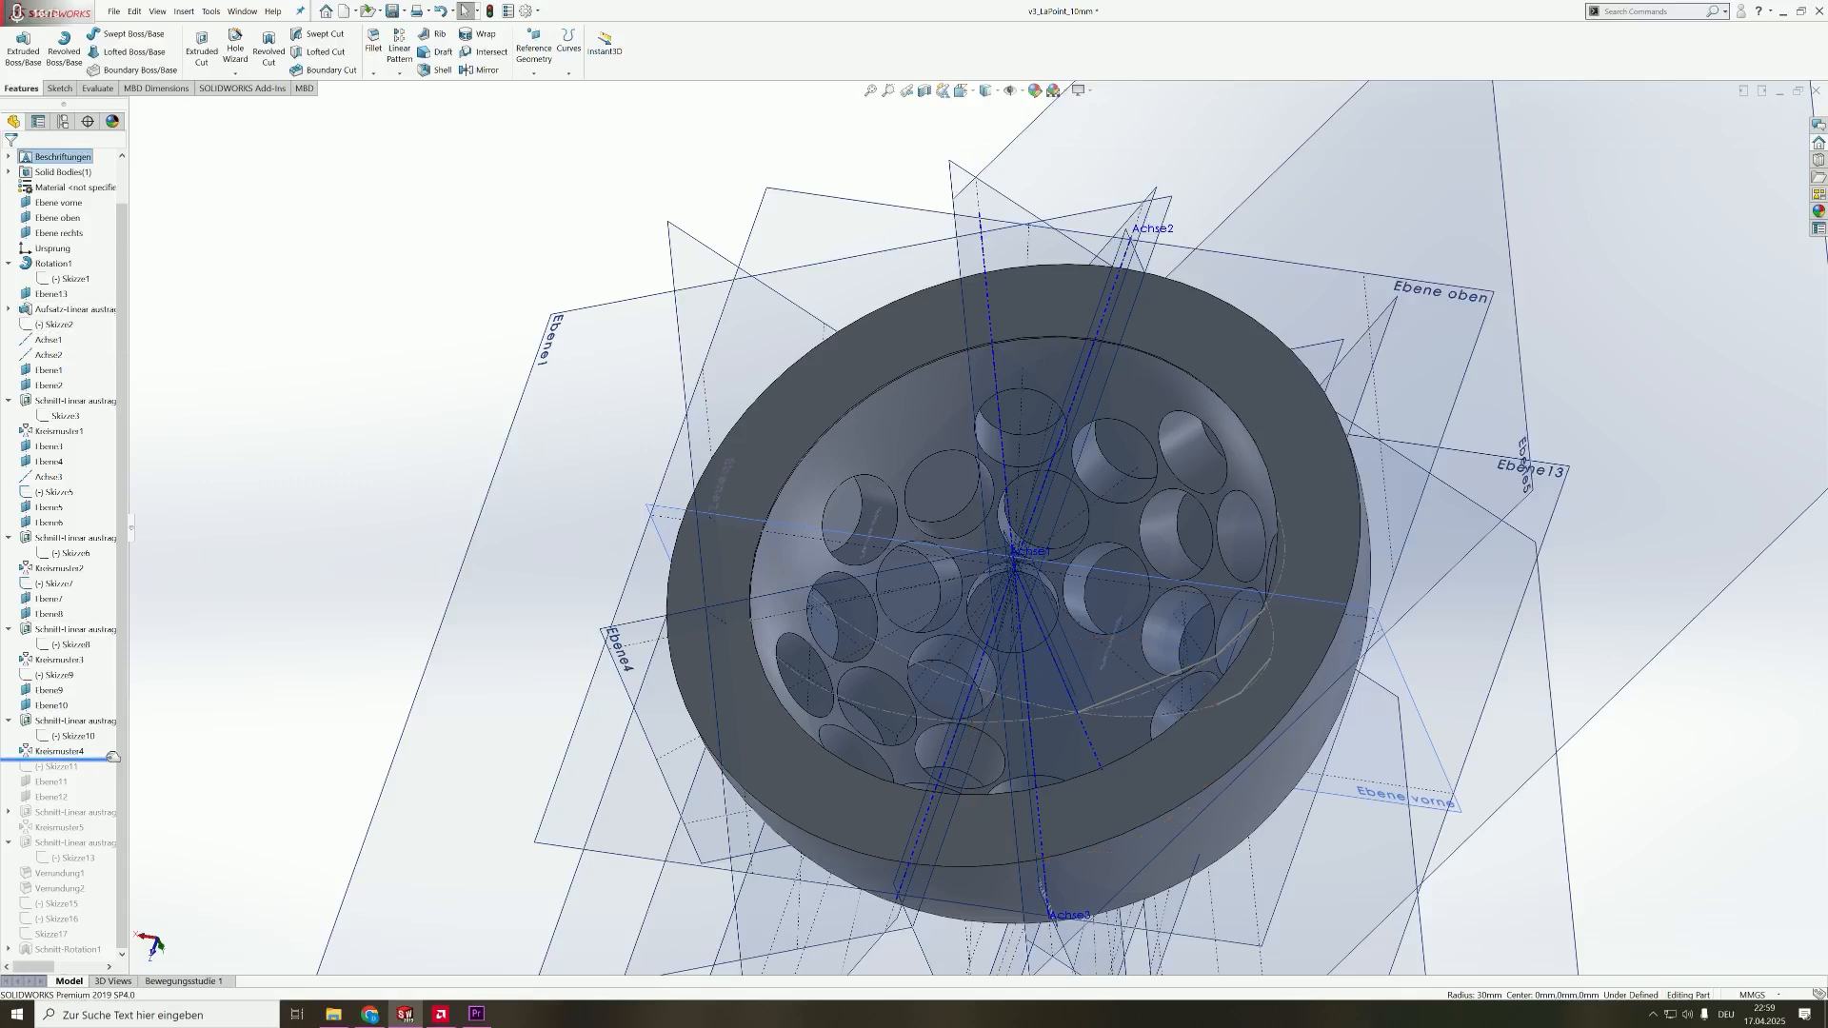
pyautogui.click(67, 329)
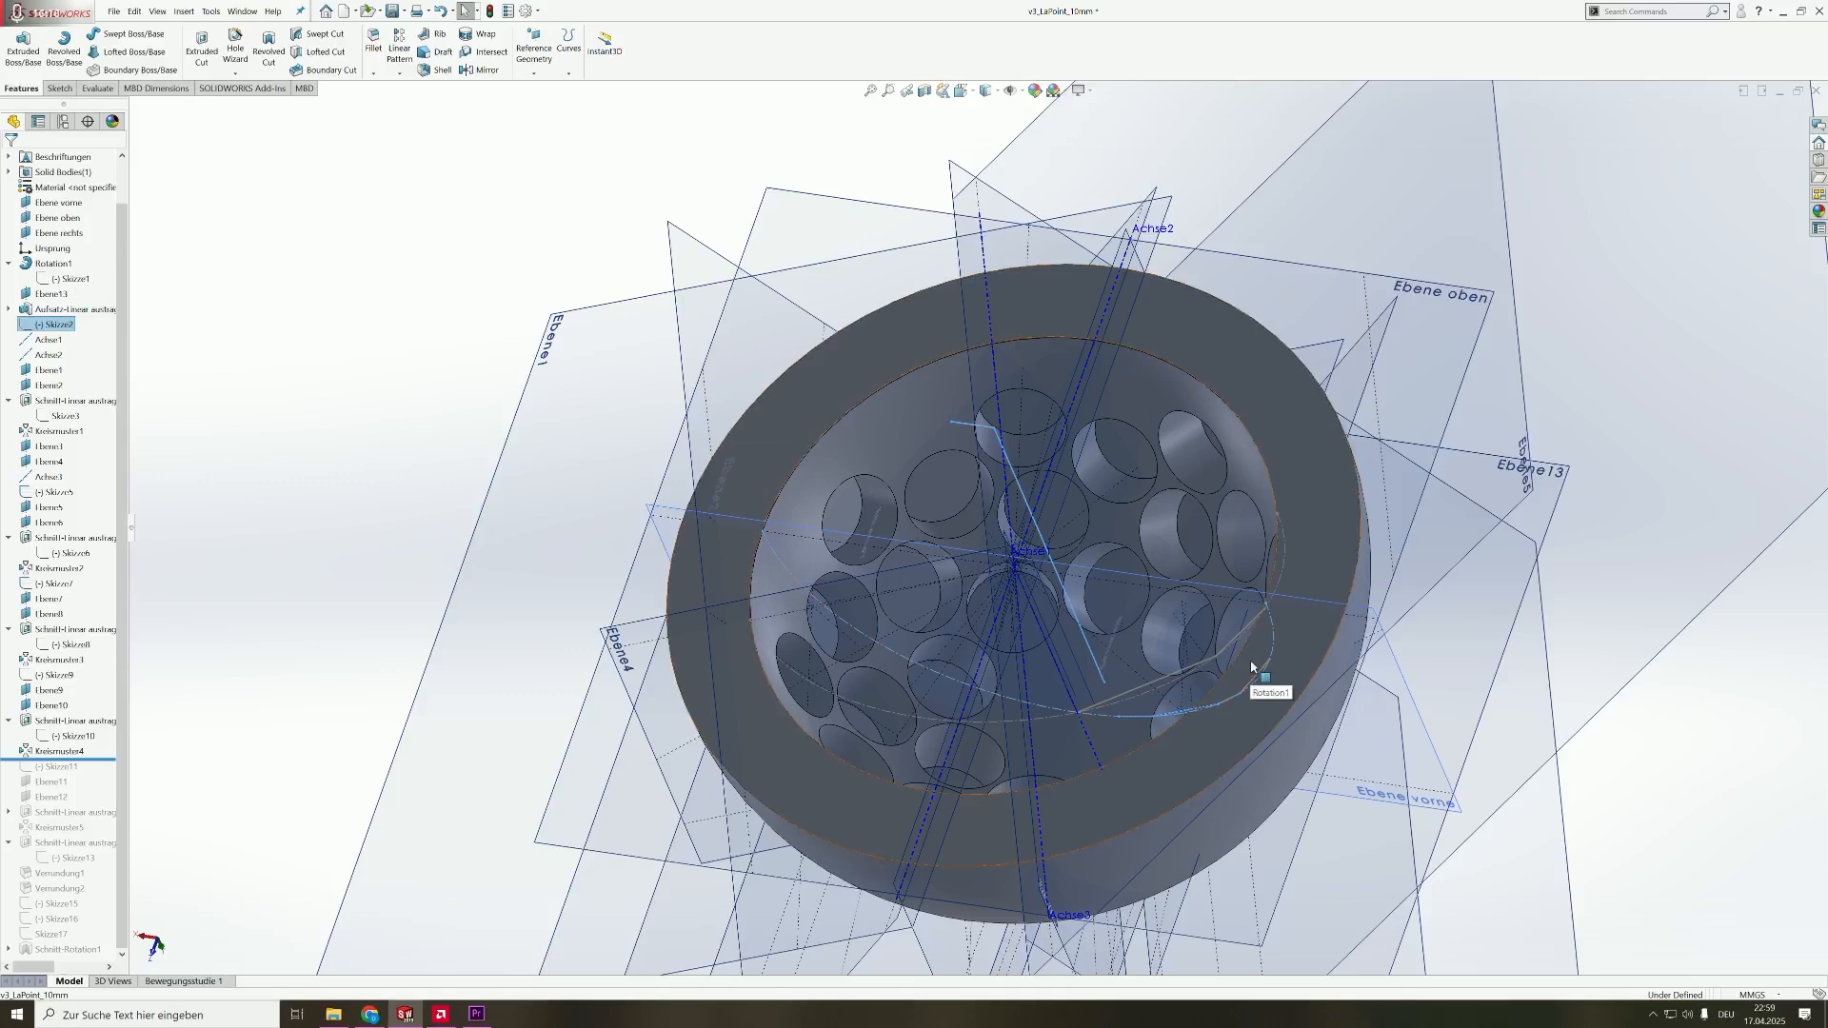
pyautogui.click(43, 370)
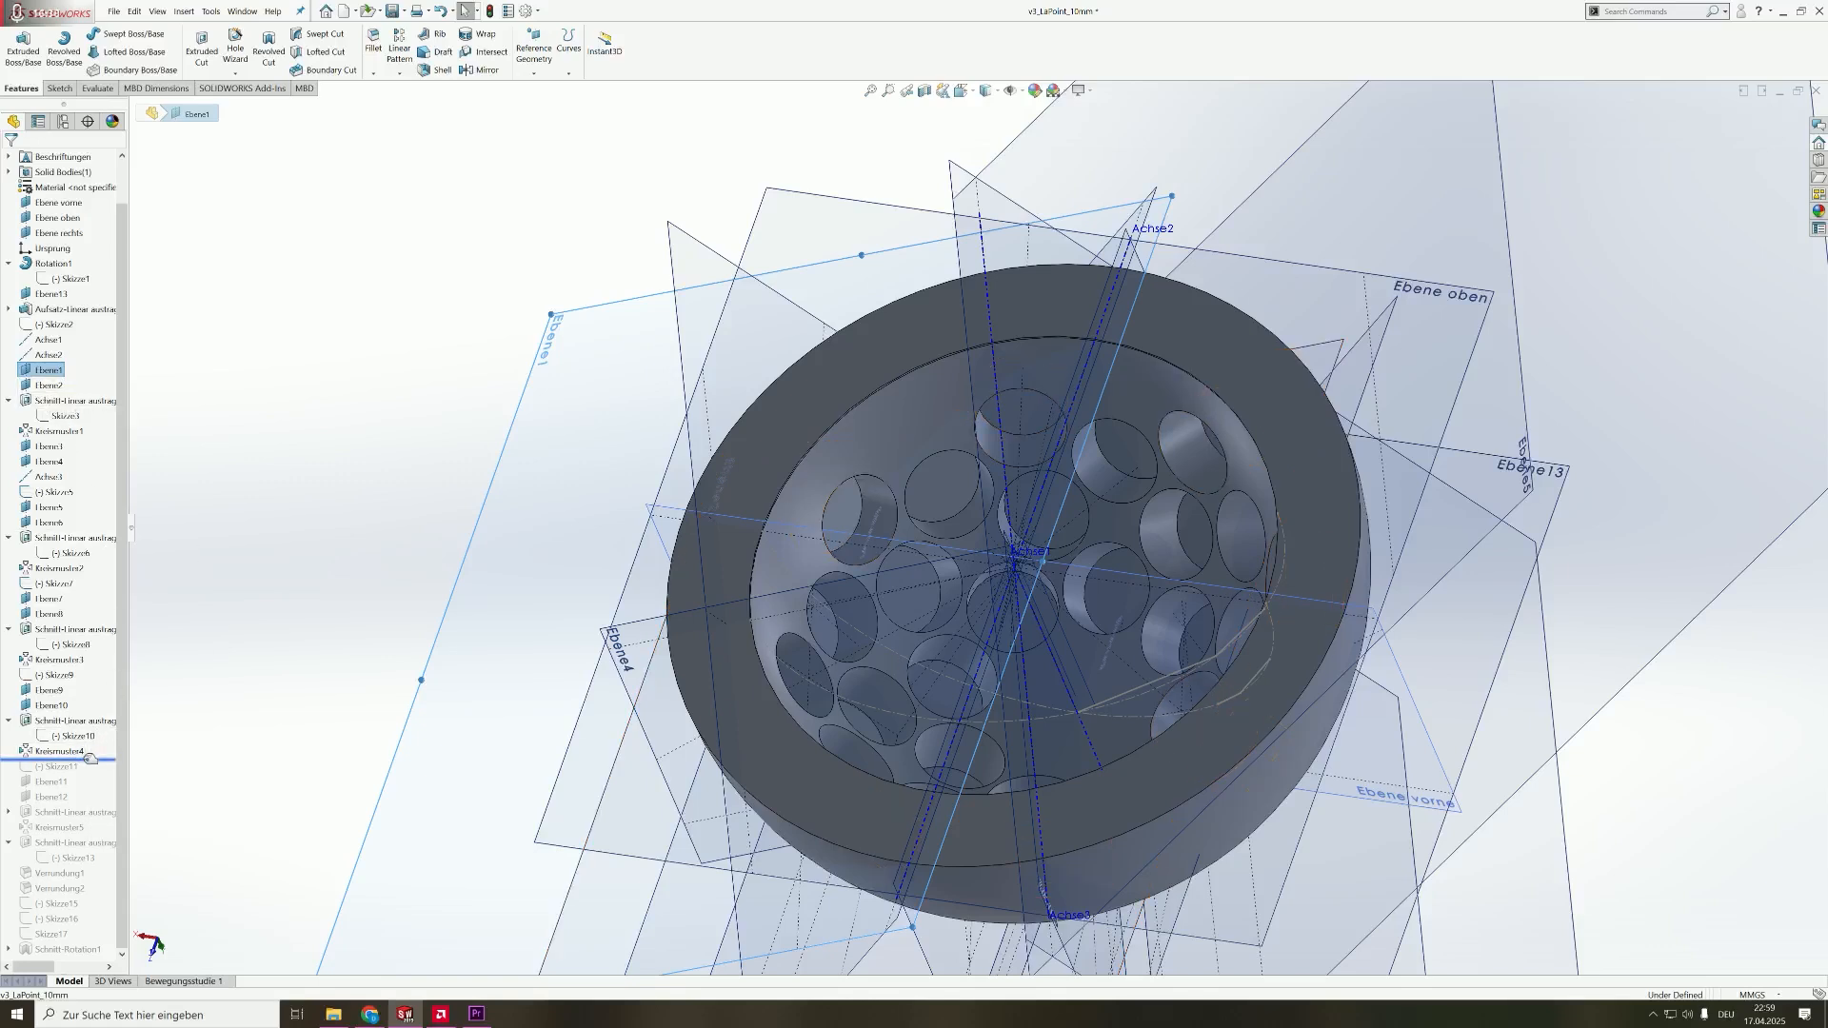
# - Roll the feature history forward to just below Kreismuster5 and examine the added row of holes near the rim
pyautogui.moveTo(91, 759); pyautogui.dragTo(89, 837)
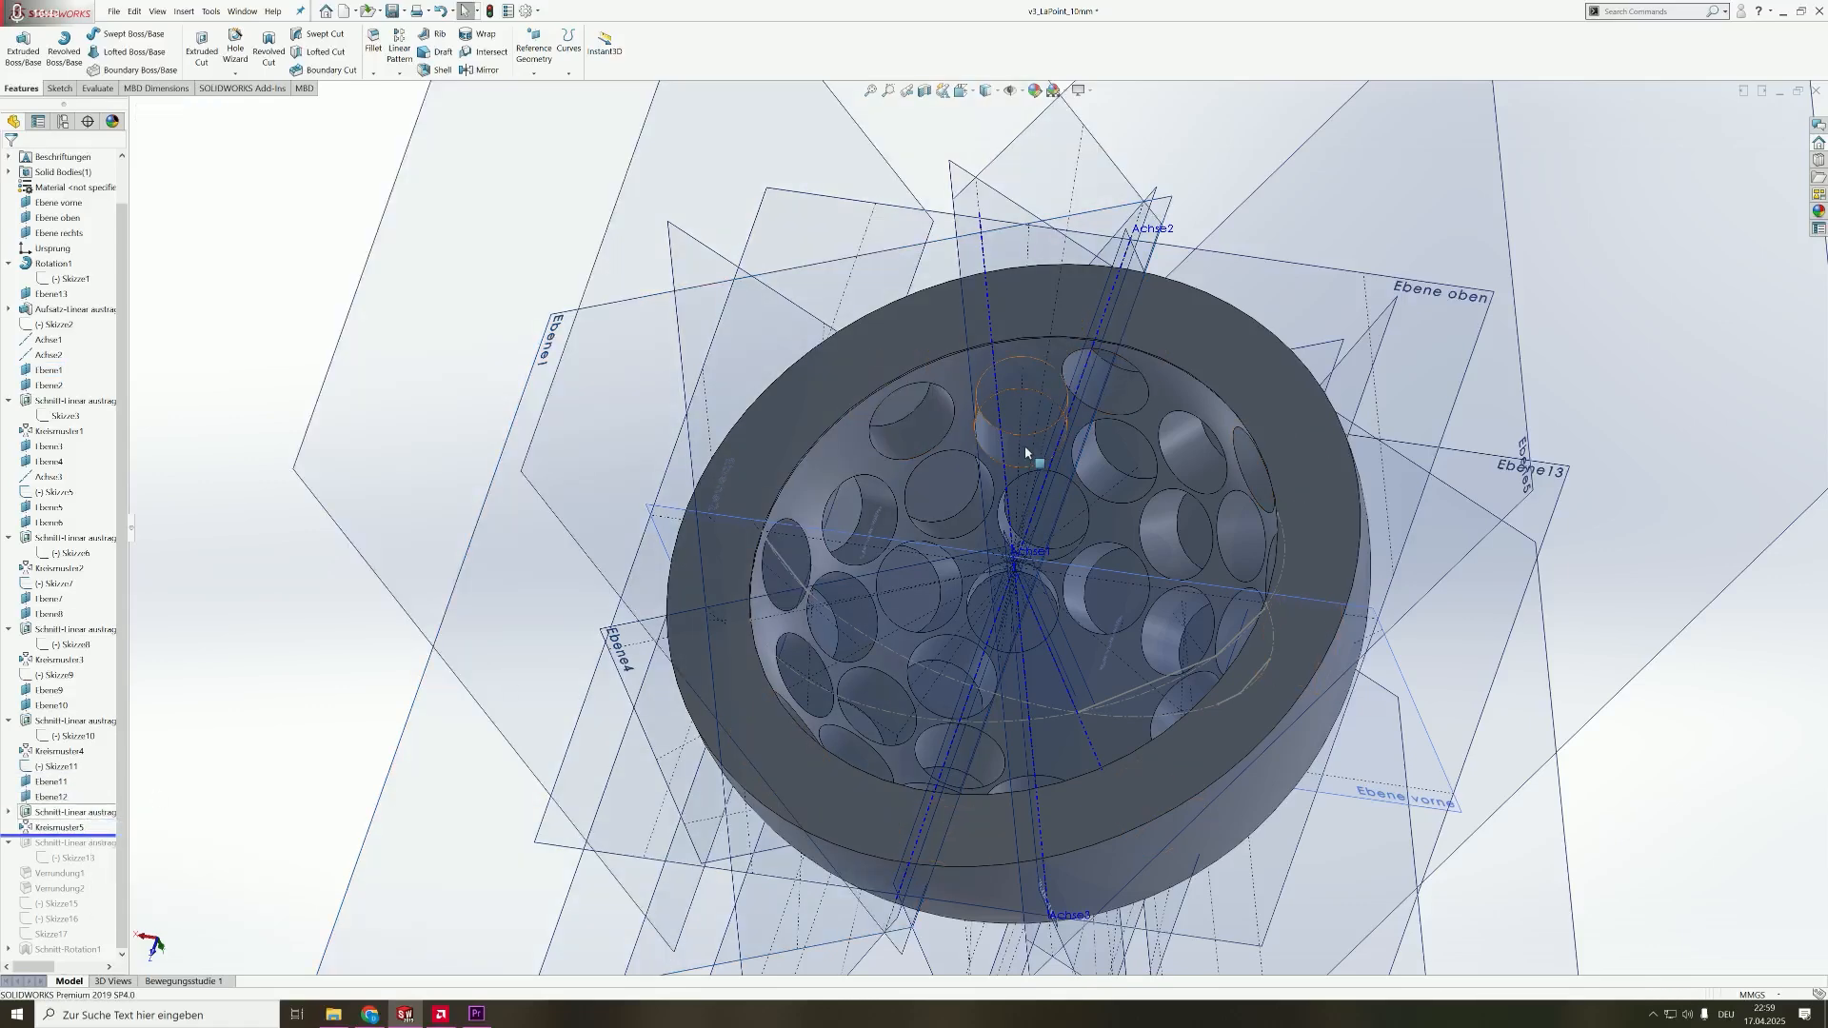
pyautogui.moveTo(1024, 446); pyautogui.dragTo(905, 419, button='middle')
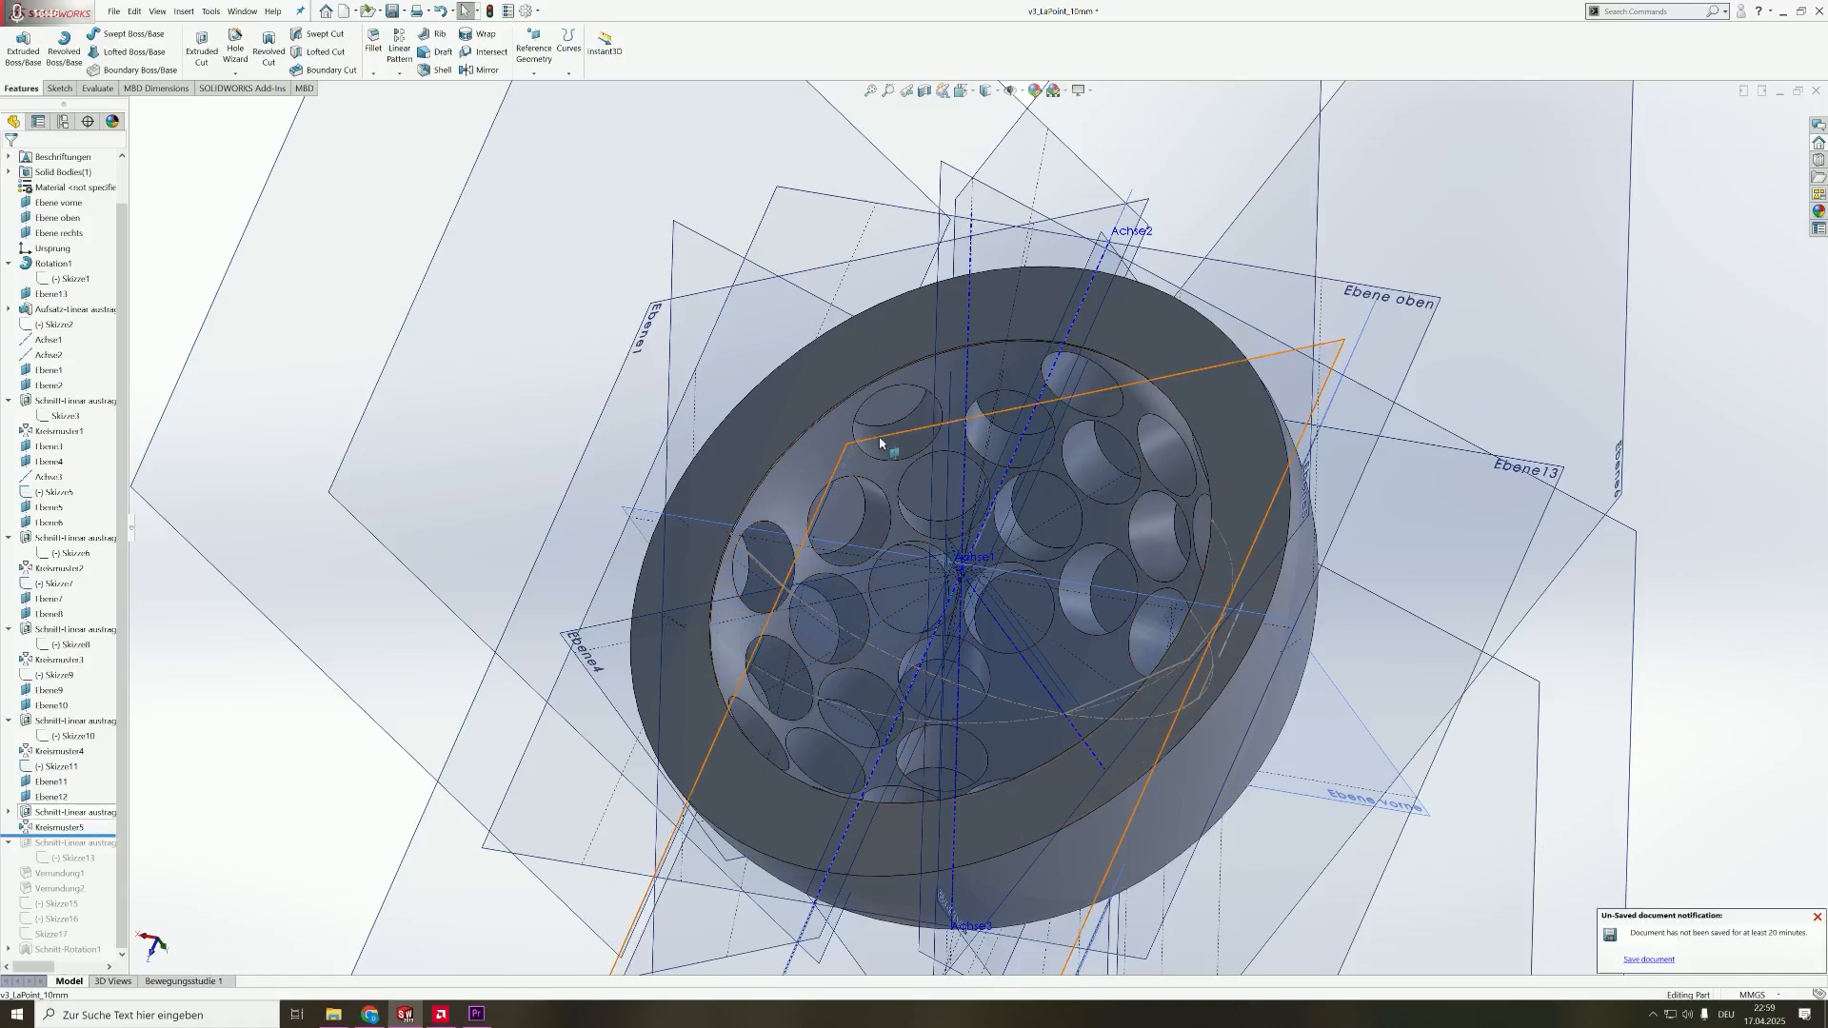
pyautogui.moveTo(882, 416); pyautogui.dragTo(893, 404, button='middle')
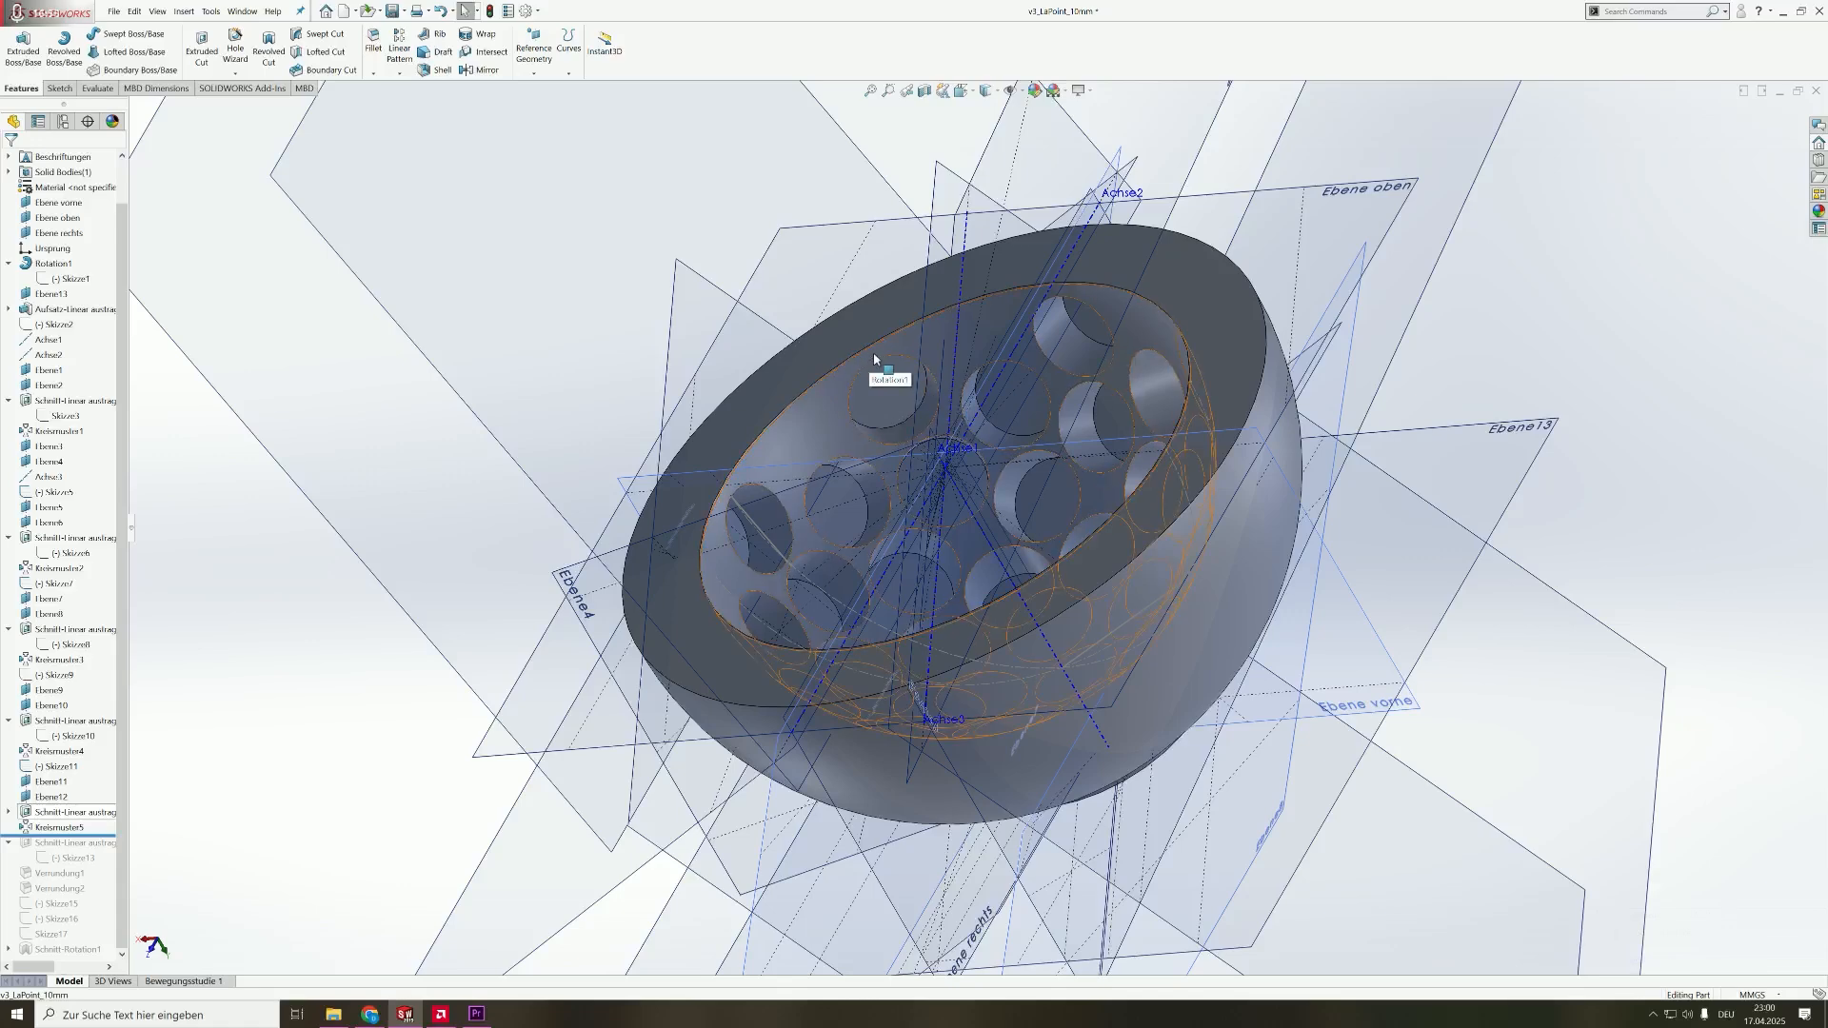
pyautogui.moveTo(874, 359); pyautogui.dragTo(1017, 562, button='middle')
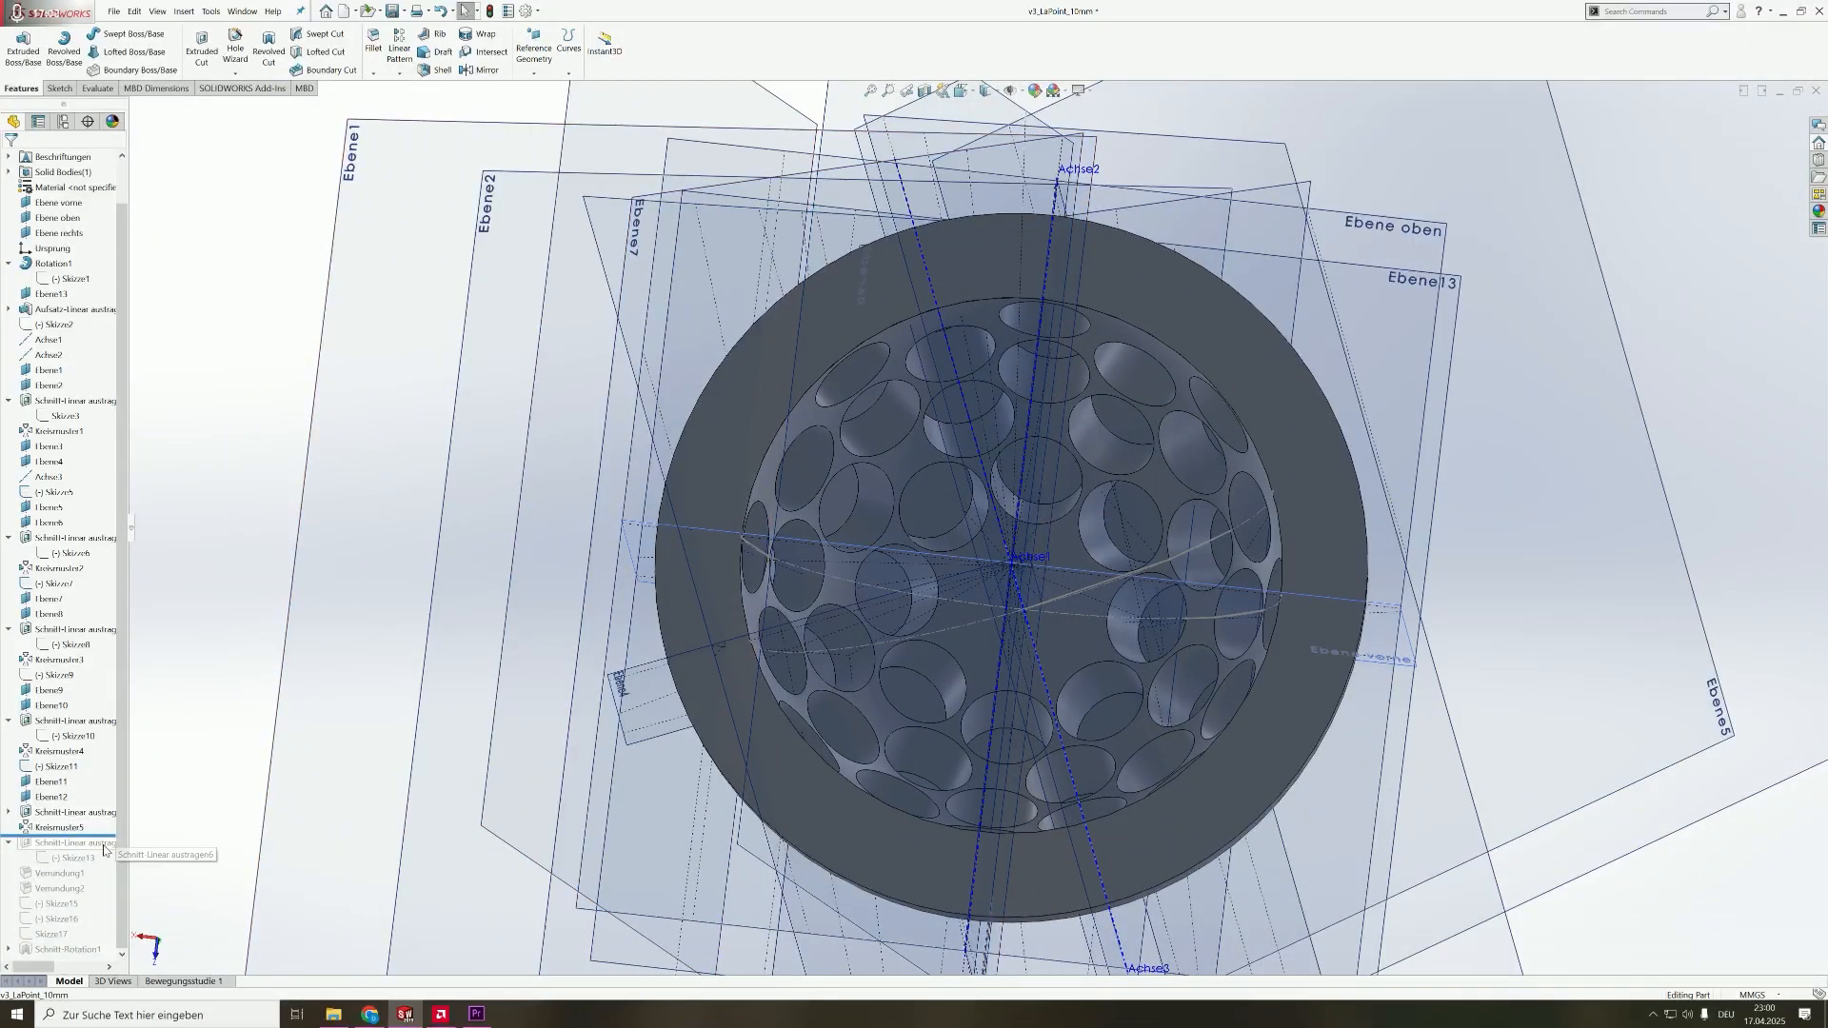
# - Roll the feature history forward to the end, past Schnitt-Rotation1, and hide all planes, axes and sketches
pyautogui.moveTo(105, 850); pyautogui.dragTo(95, 957)
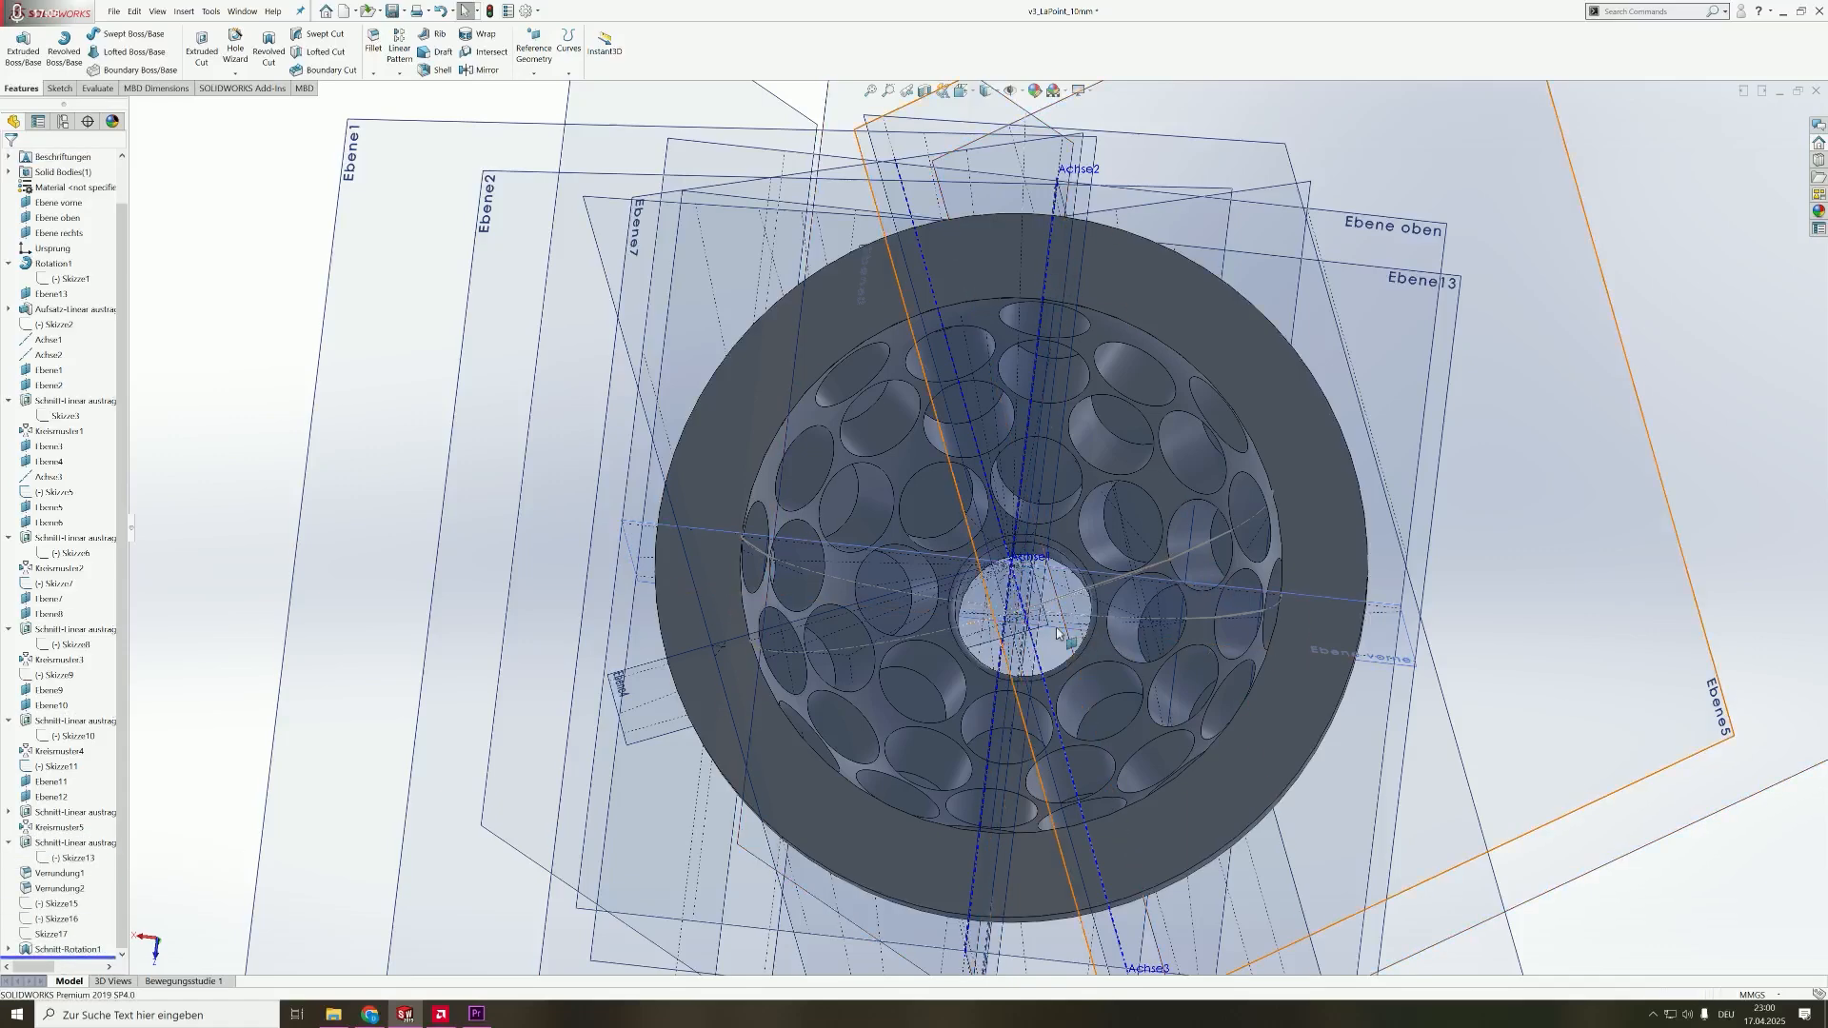
pyautogui.moveTo(1057, 633); pyautogui.dragTo(1018, 646, button='middle')
pyautogui.click(1012, 91)
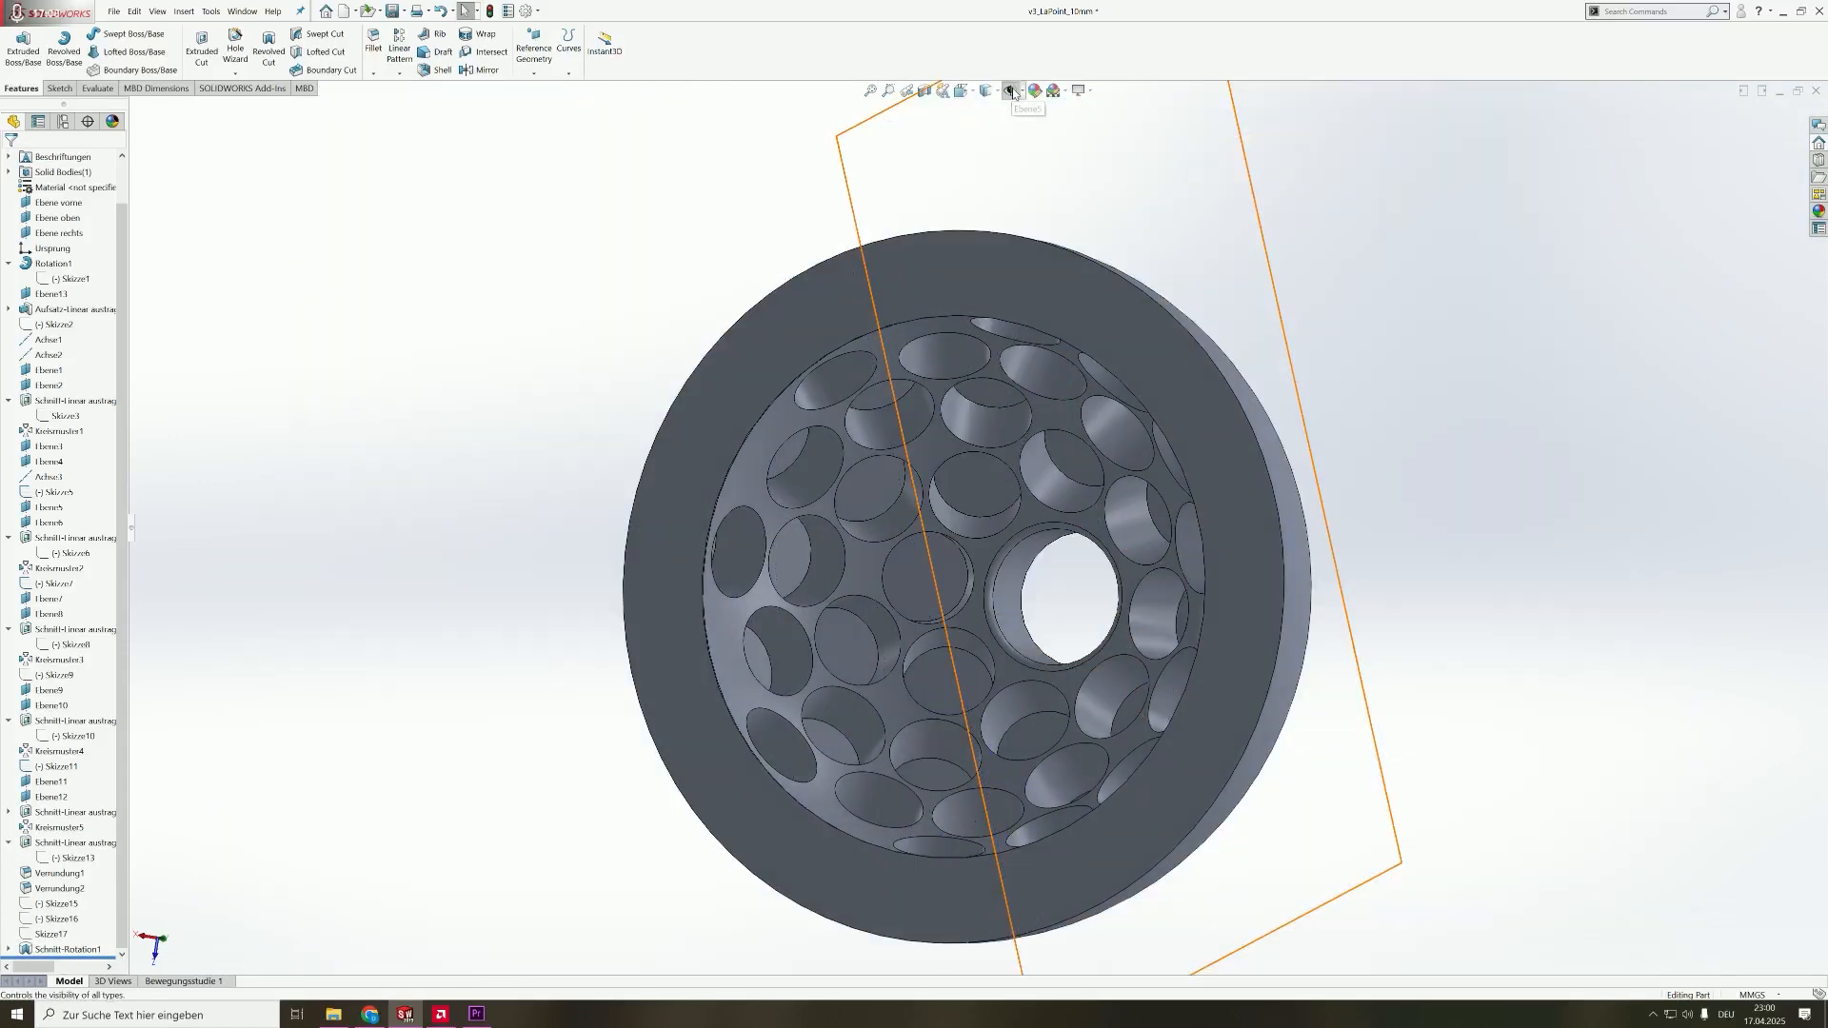
# - Examine the finished bowl's large through opening, its patterned holes and the inner spherical face from several angles
pyautogui.scroll(-4, 1066, 633)
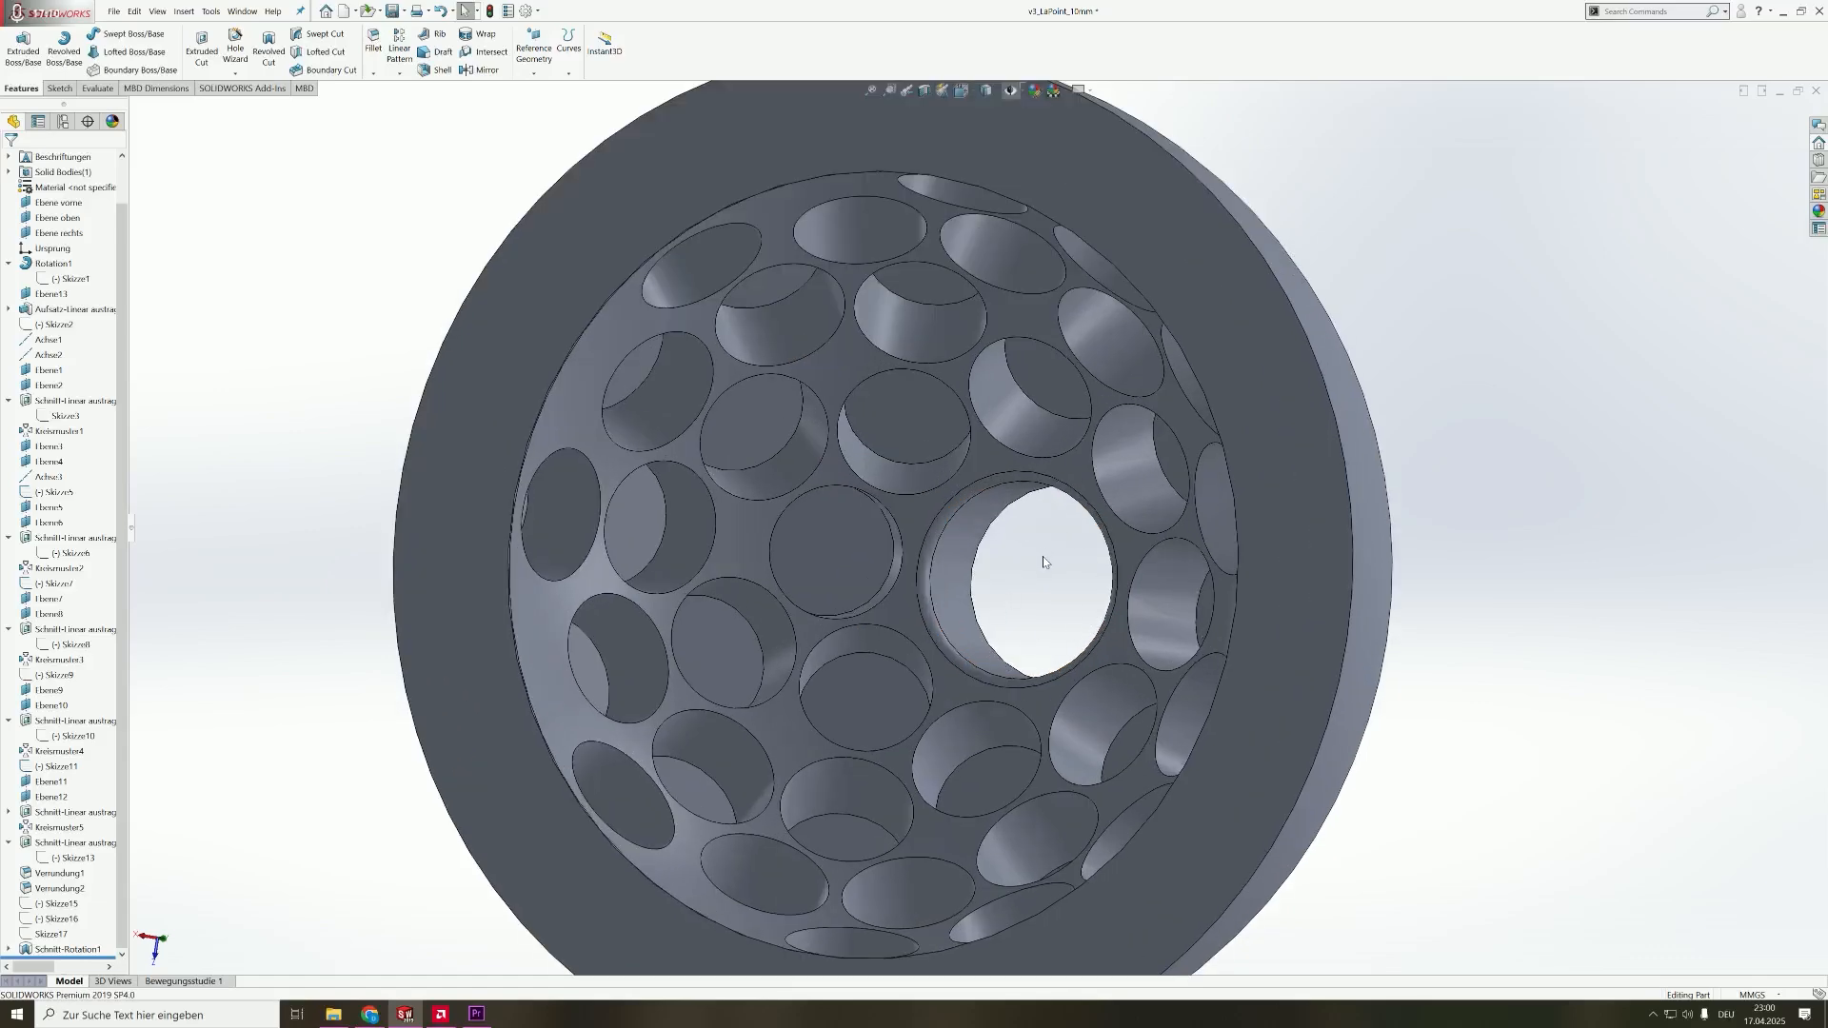
pyautogui.moveTo(1043, 562)
pyautogui.mouseDown(button='middle')
pyautogui.moveTo(1049, 592)
pyautogui.moveTo(1024, 579)
pyautogui.mouseUp(button='middle')
pyautogui.scroll(3, 1028, 568)
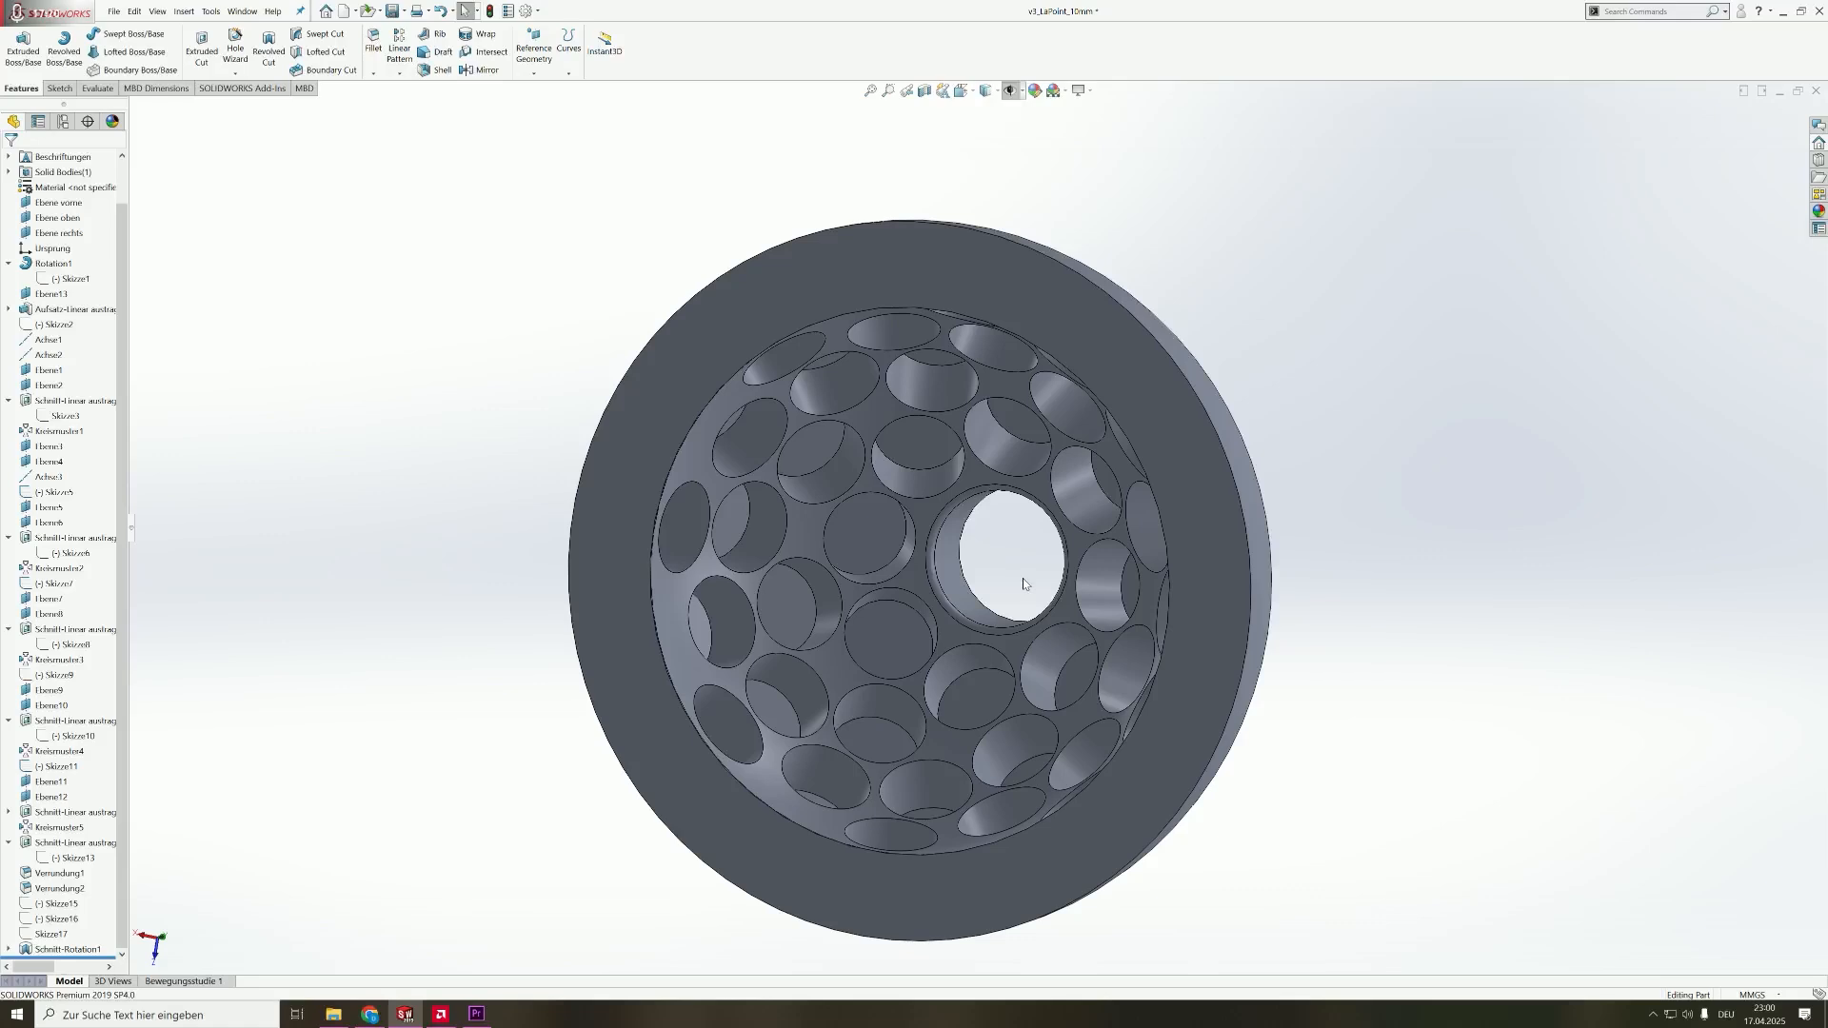
pyautogui.moveTo(1023, 579); pyautogui.dragTo(1073, 389, button='middle')
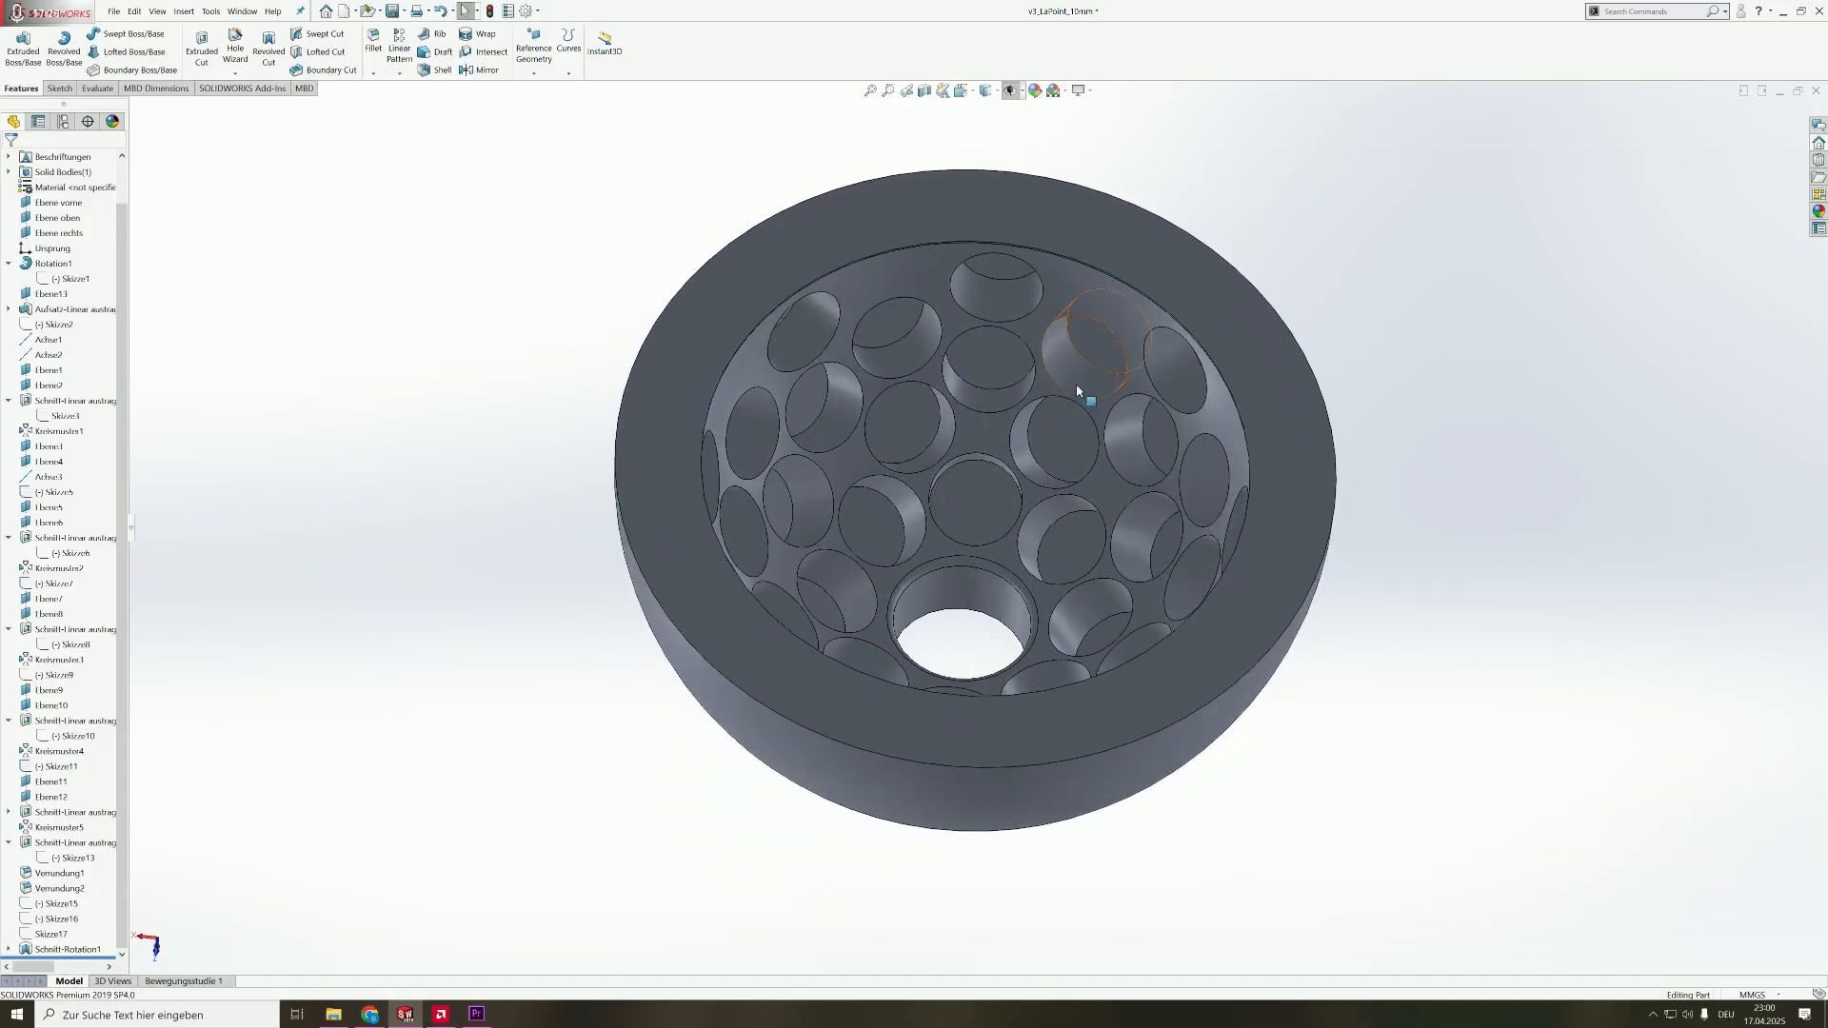
pyautogui.click(1057, 314)
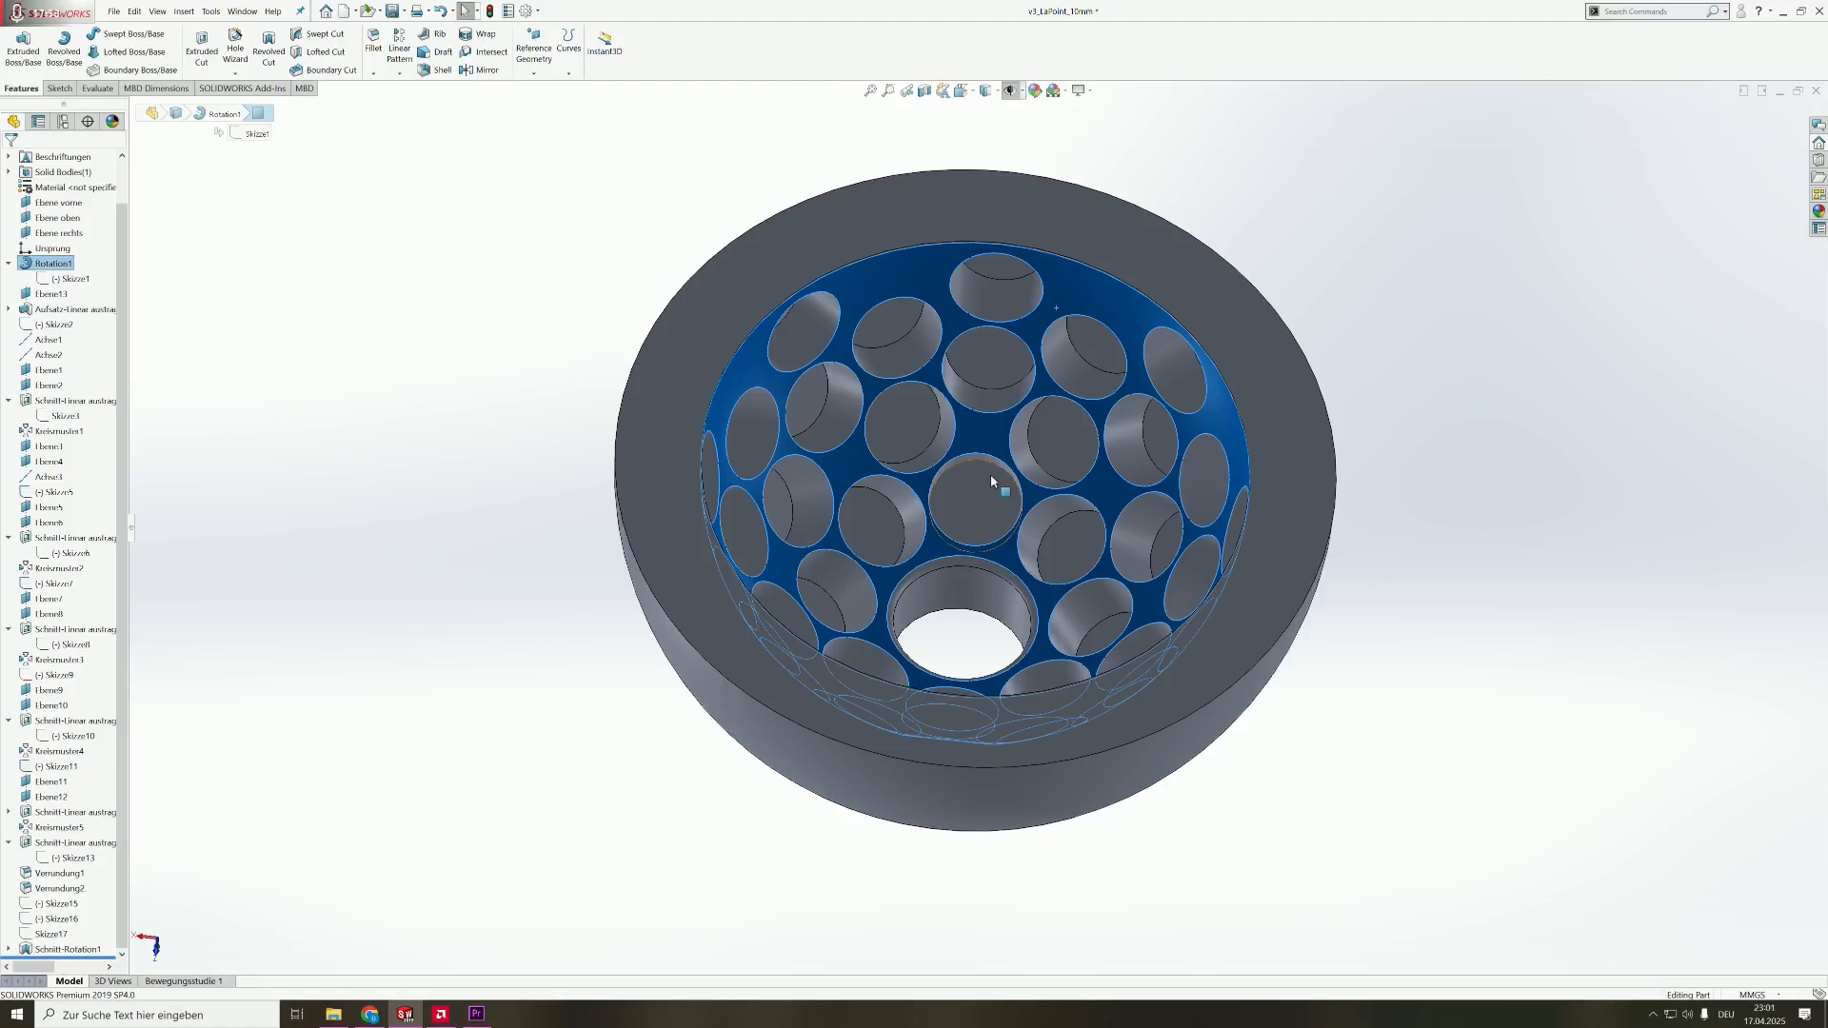
pyautogui.click(1561, 402)
pyautogui.moveTo(1494, 392); pyautogui.dragTo(1388, 439, button='middle')
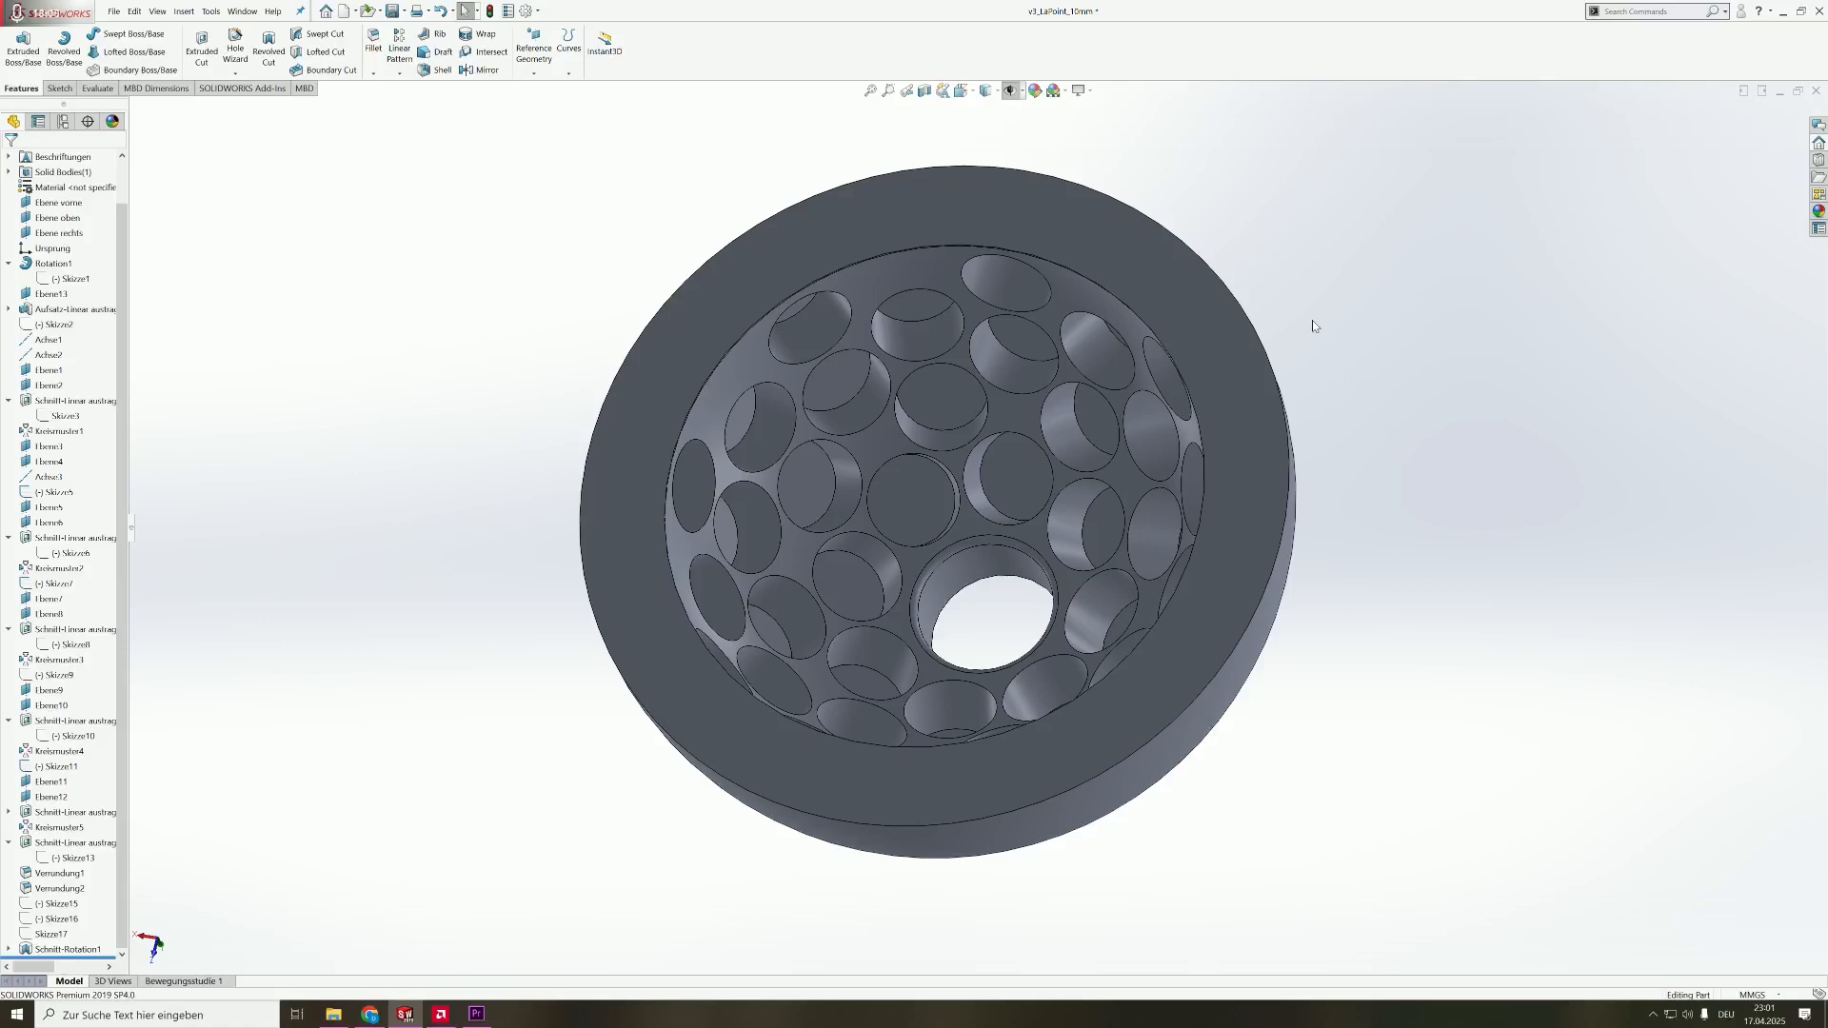
pyautogui.scroll(-2, 1304, 316)
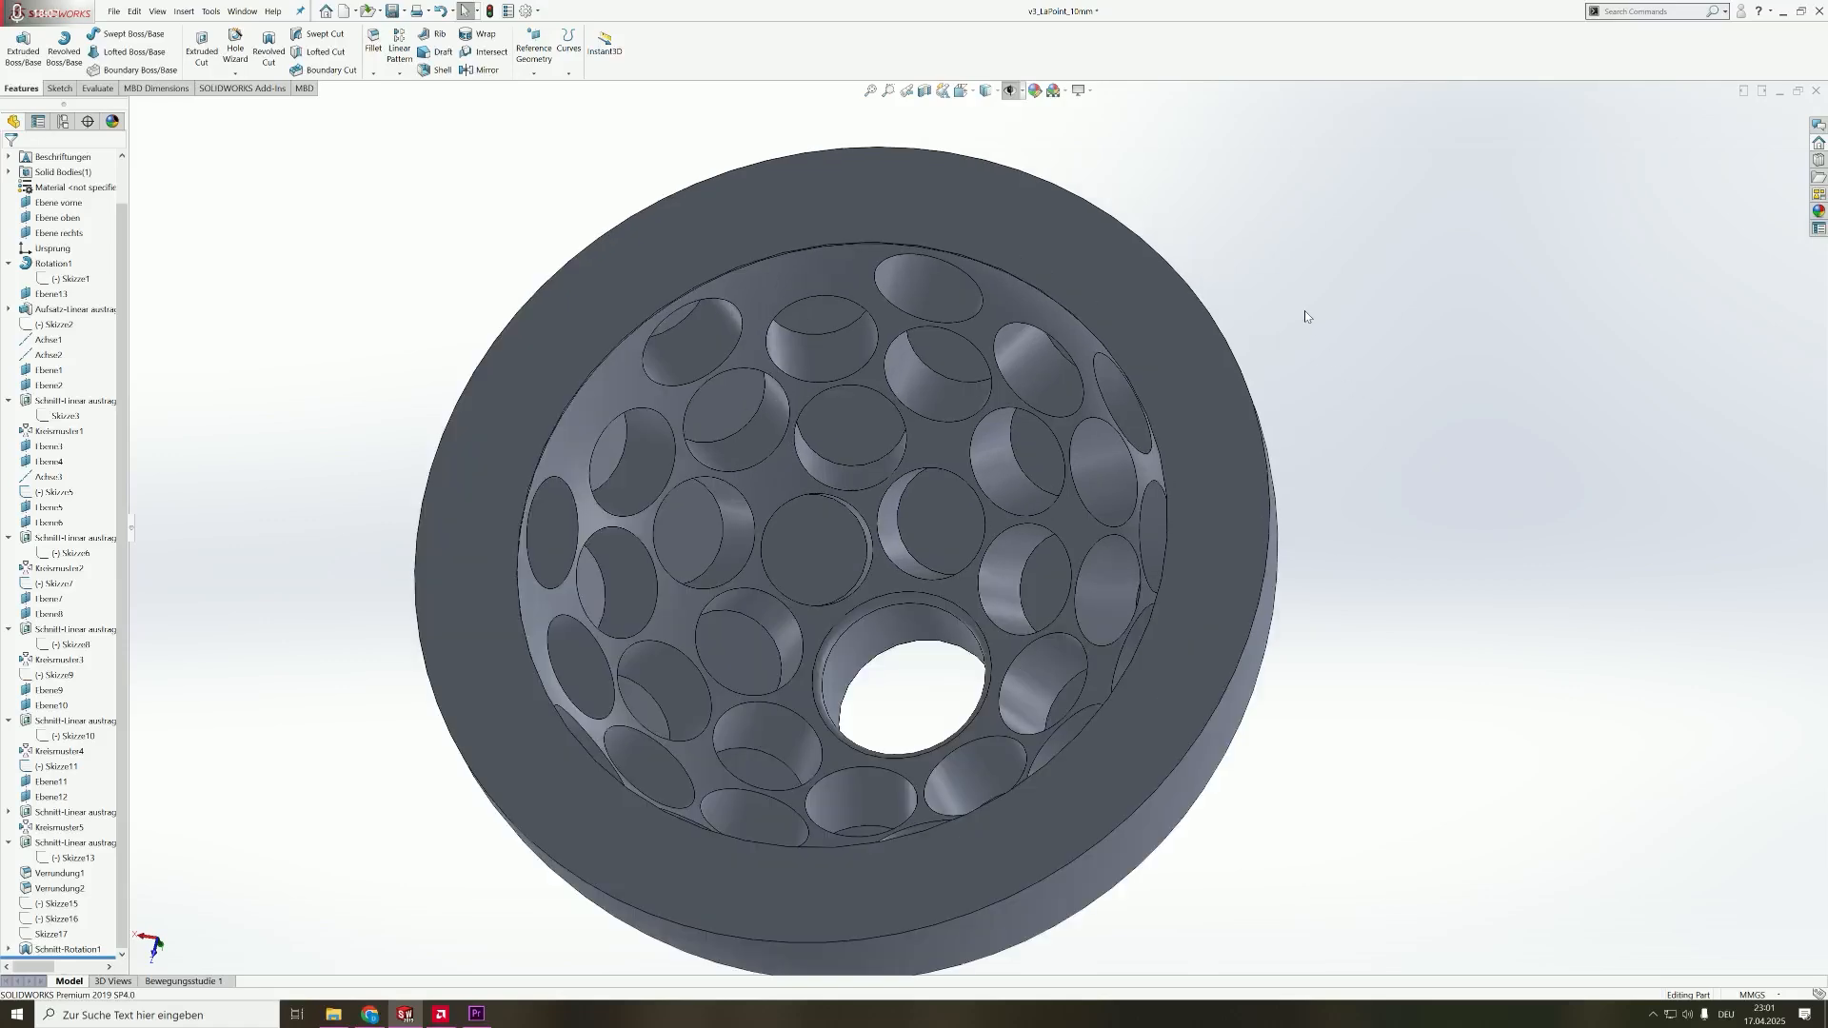
pyautogui.scroll(1, 1305, 310)
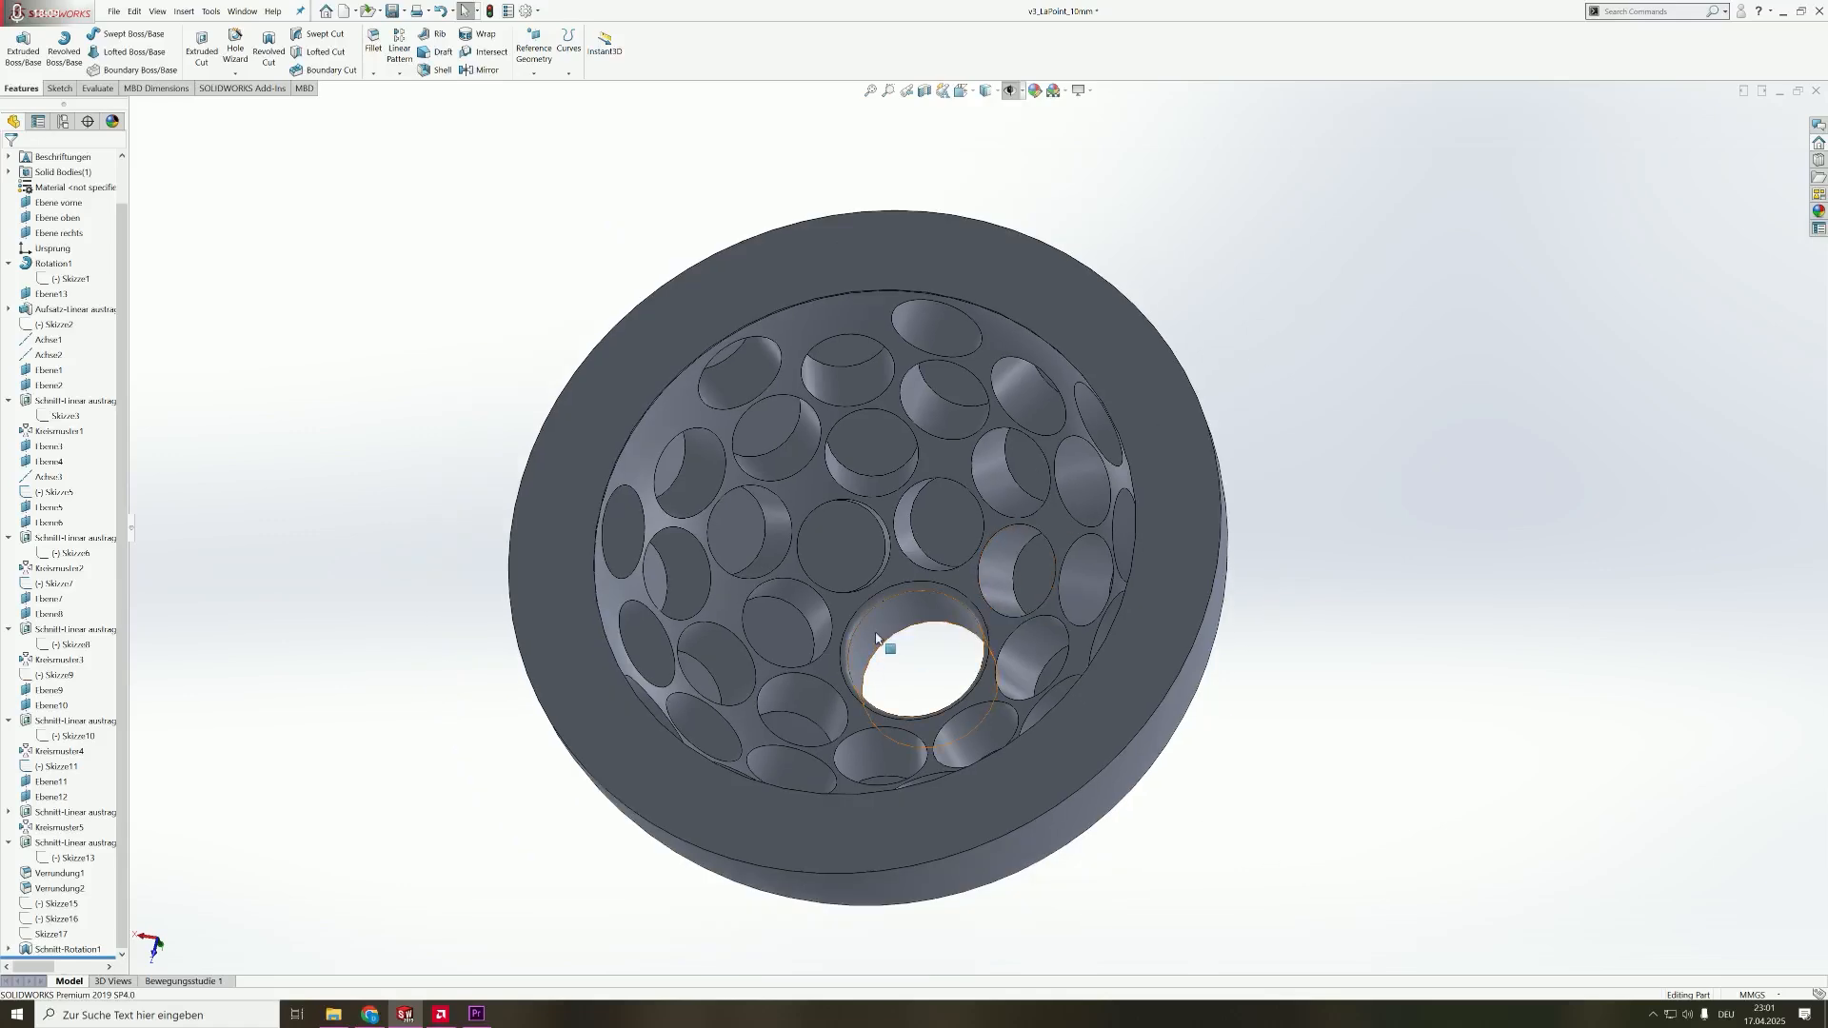
pyautogui.scroll(-1, 880, 636)
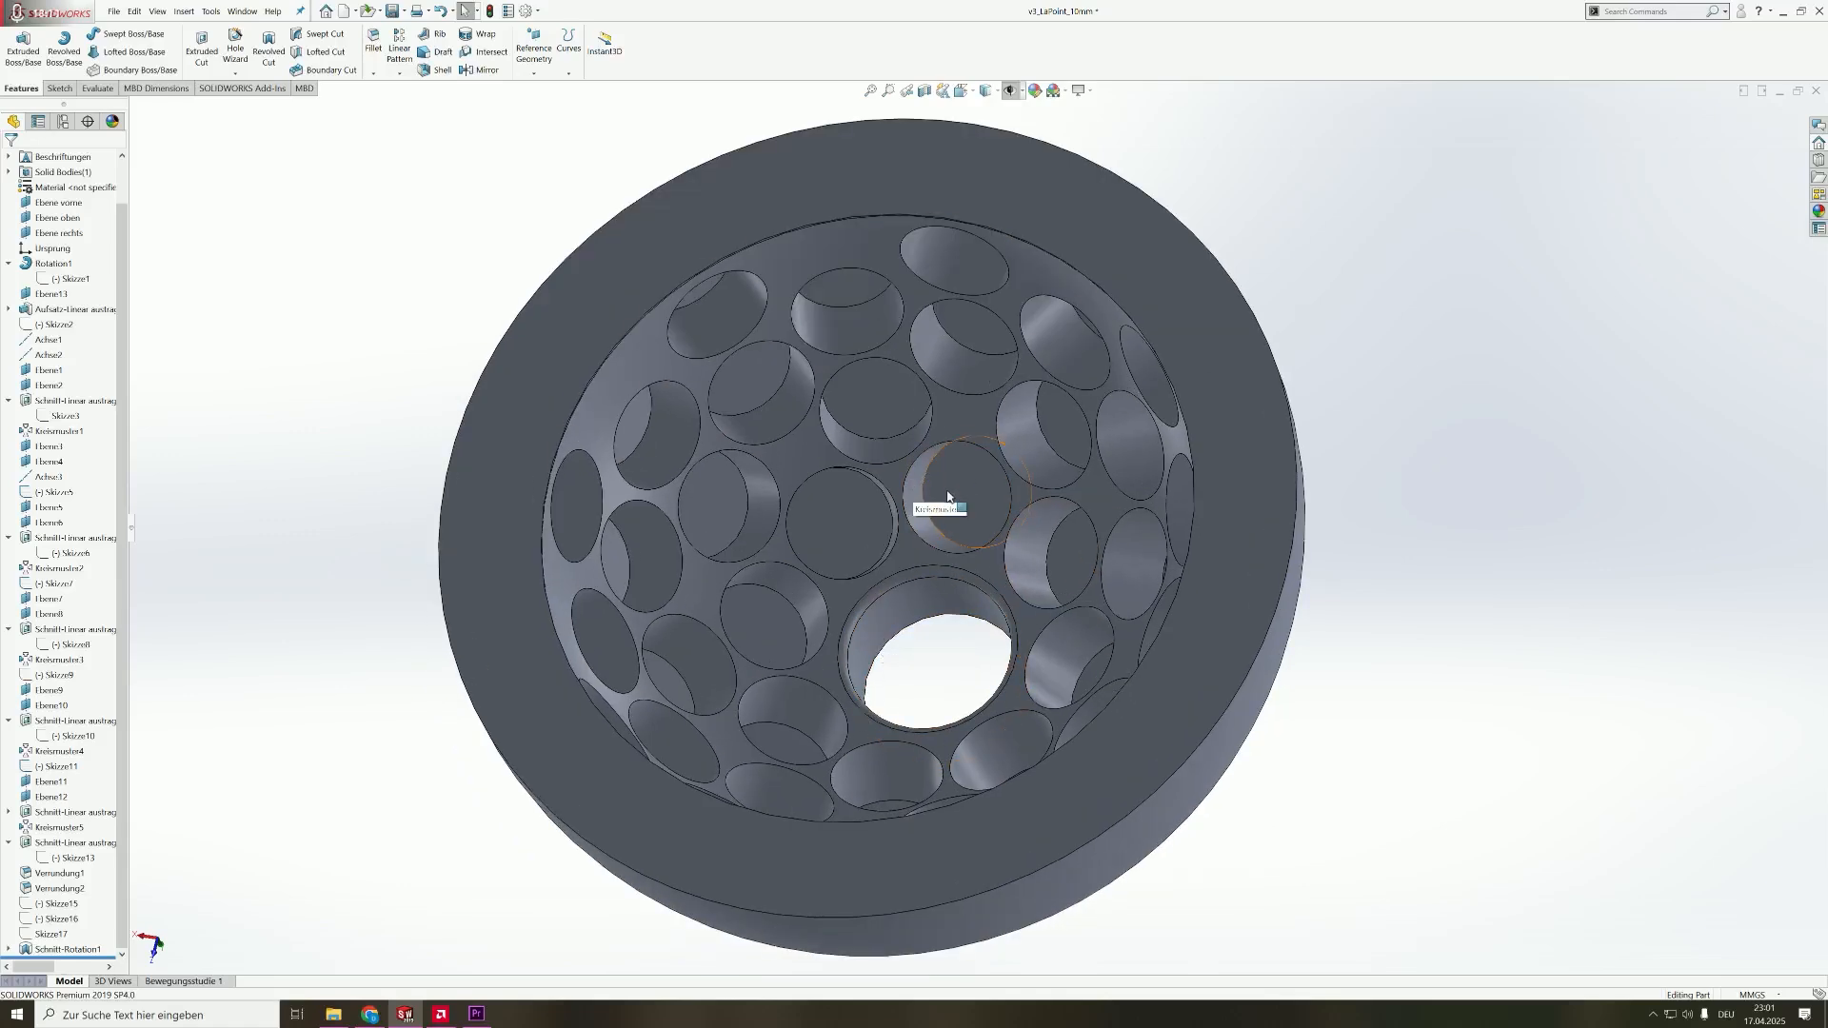